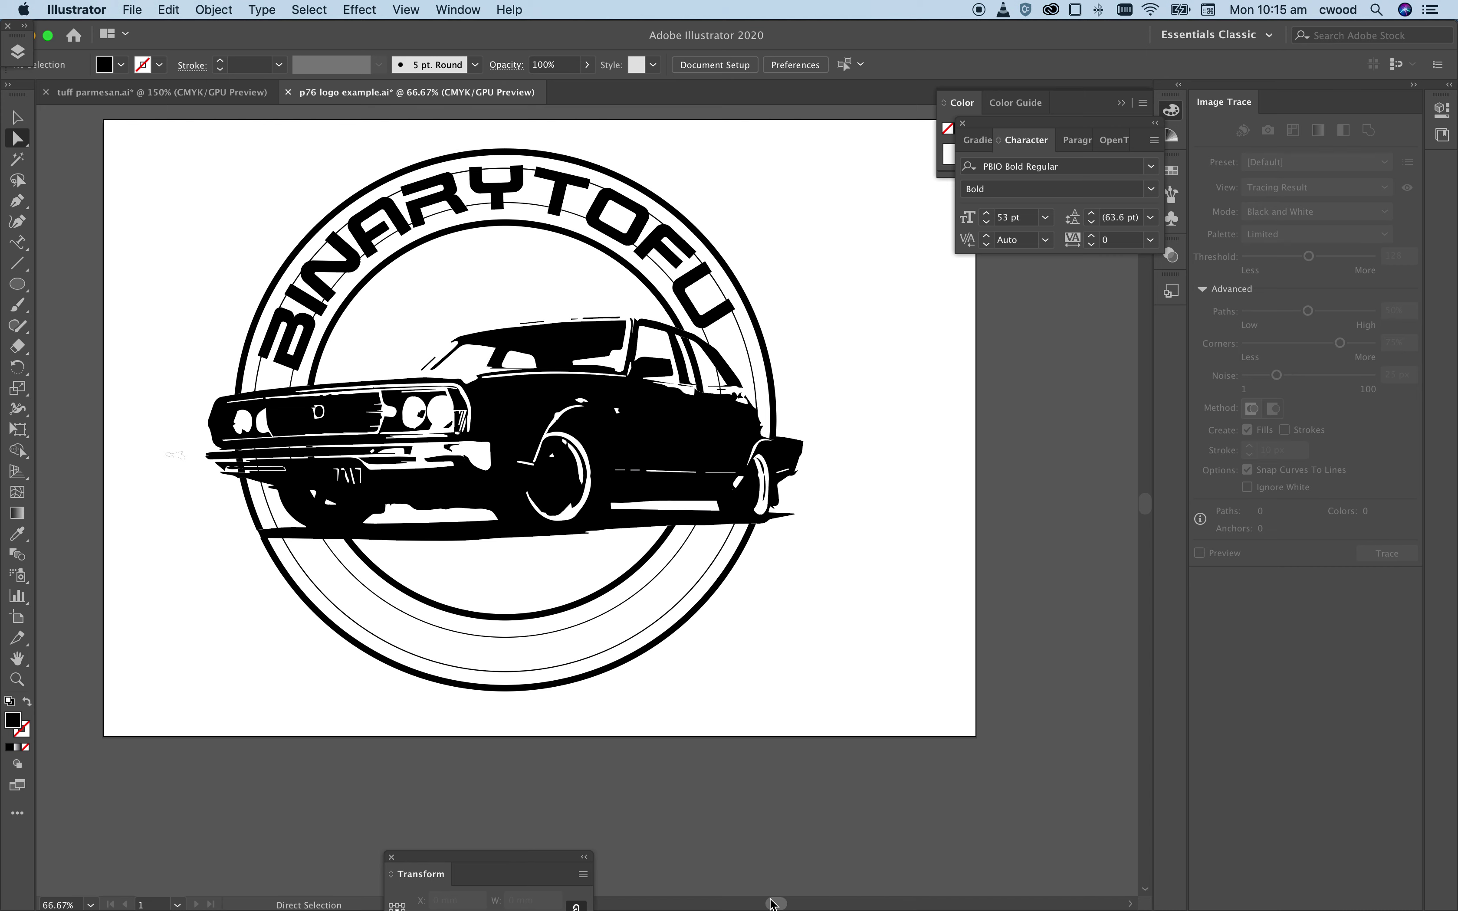
Step: Try to move the thin 171.365 mm guide circle inside the logo ring off the artboard
drag(774, 902, 736, 904)
key(super+minus)
key(super+minus)
key(super+minus)
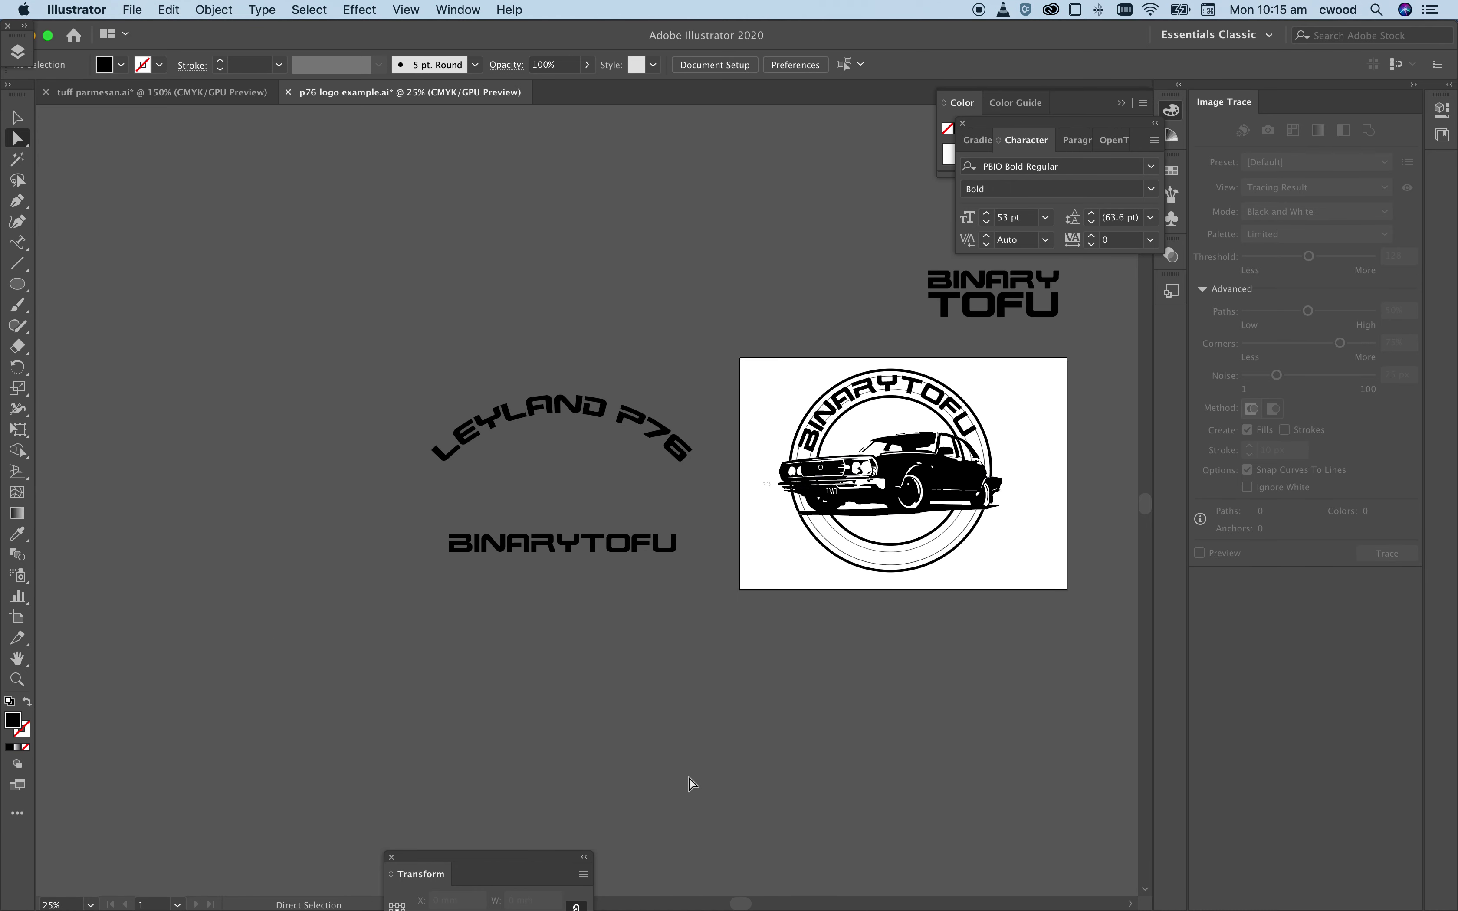
click(822, 427)
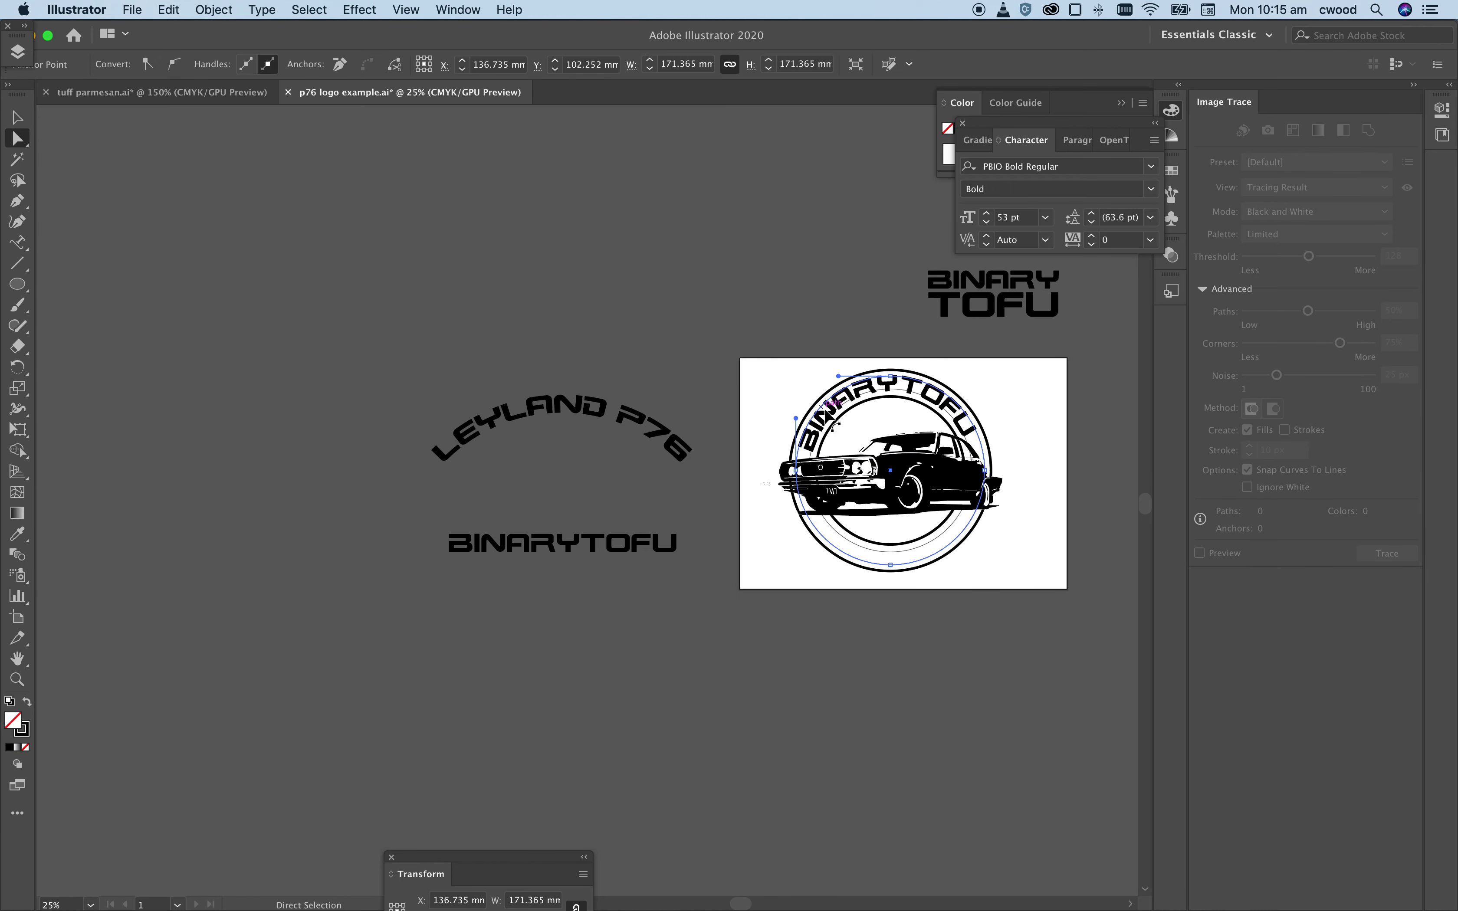
click(12, 124)
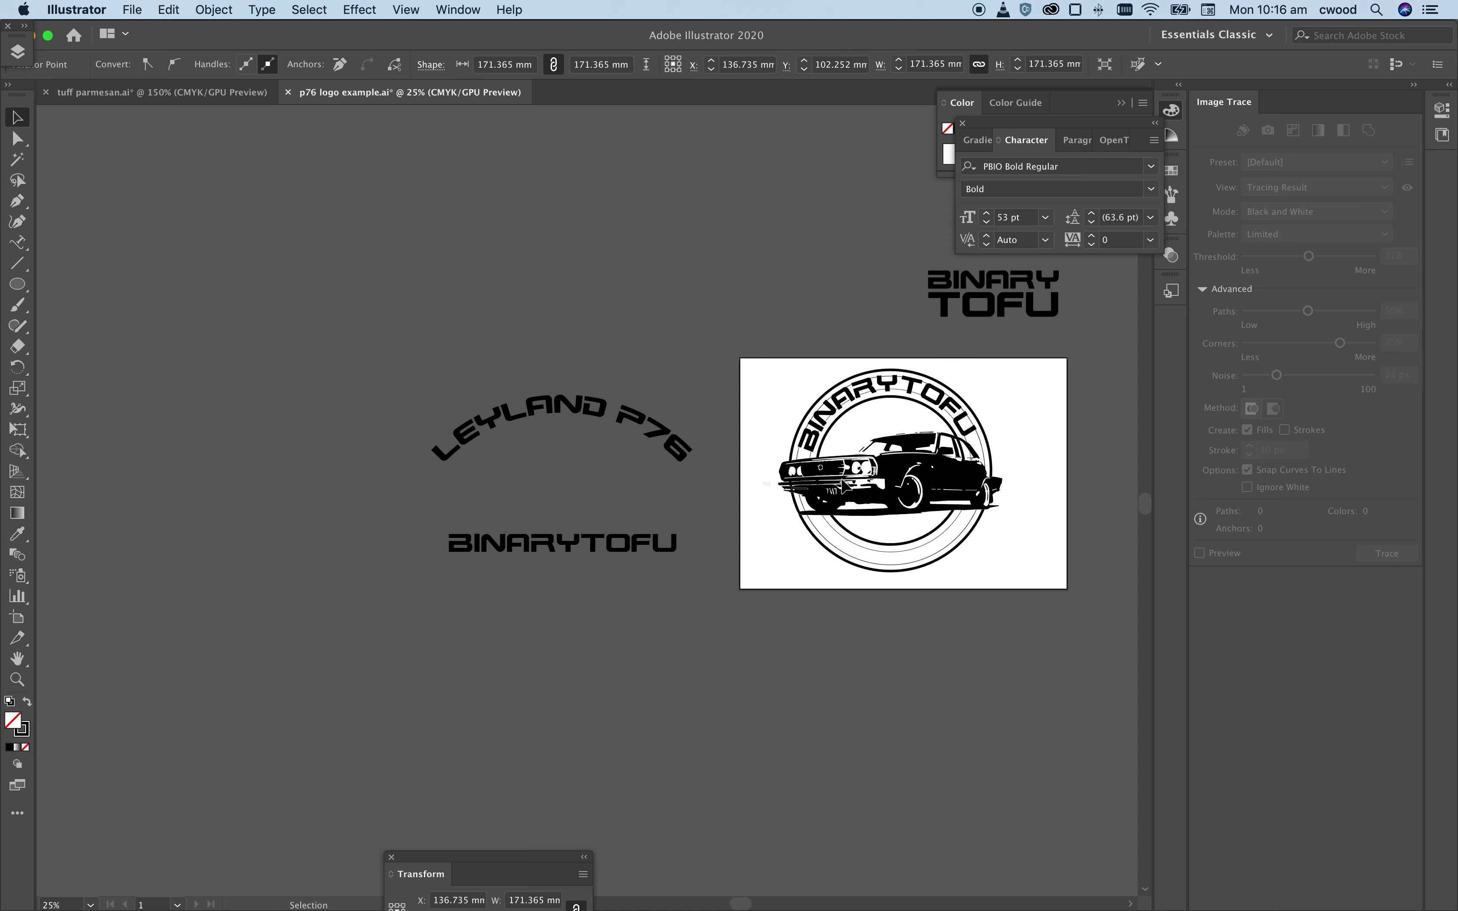
click(273, 254)
click(867, 404)
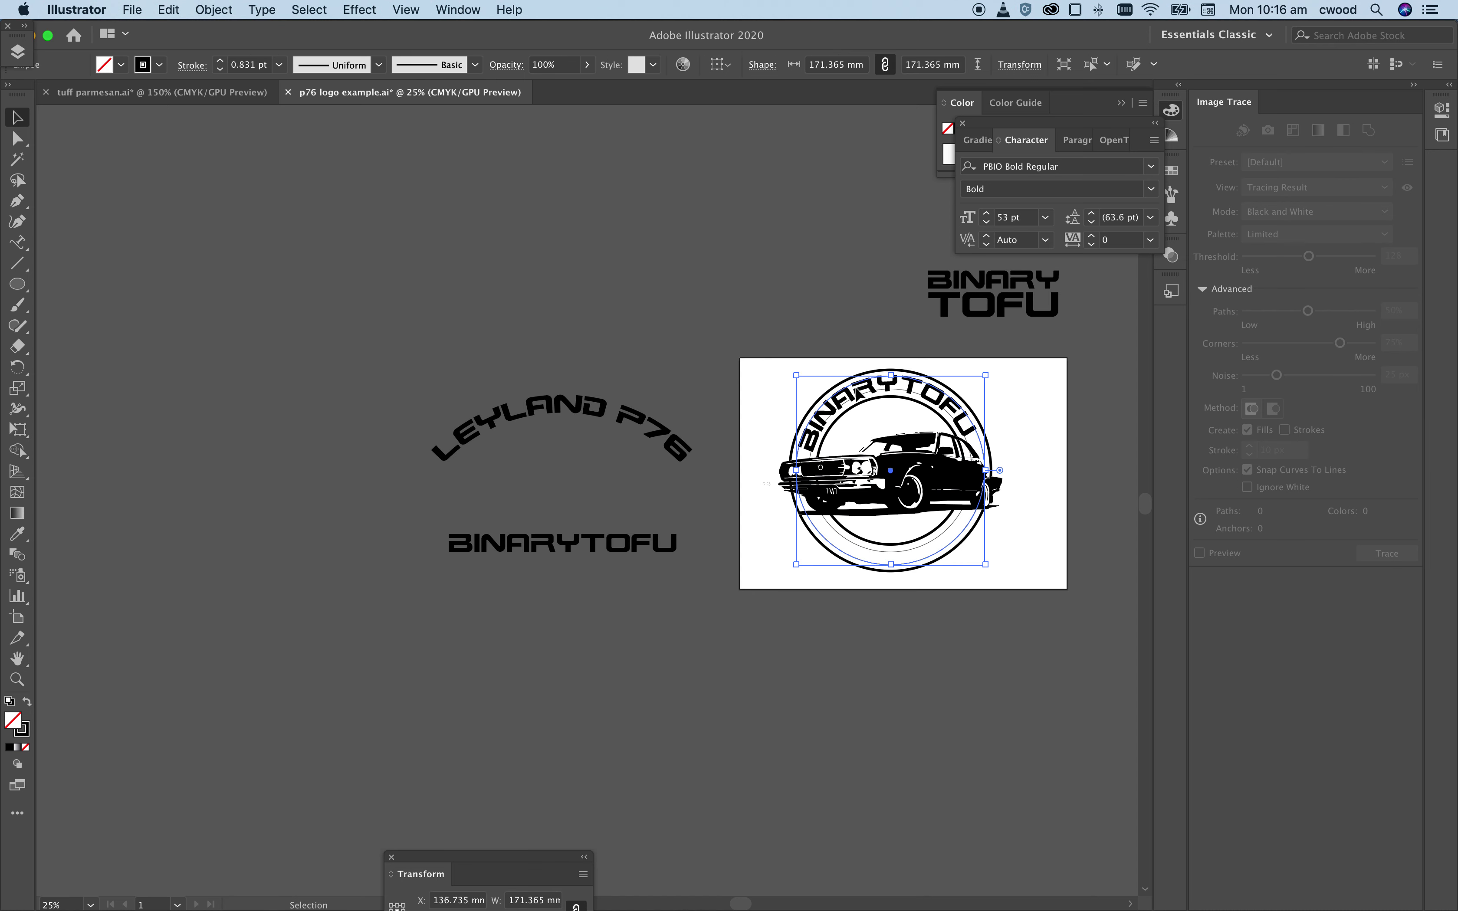
drag(864, 393, 756, 648)
key(super+z)
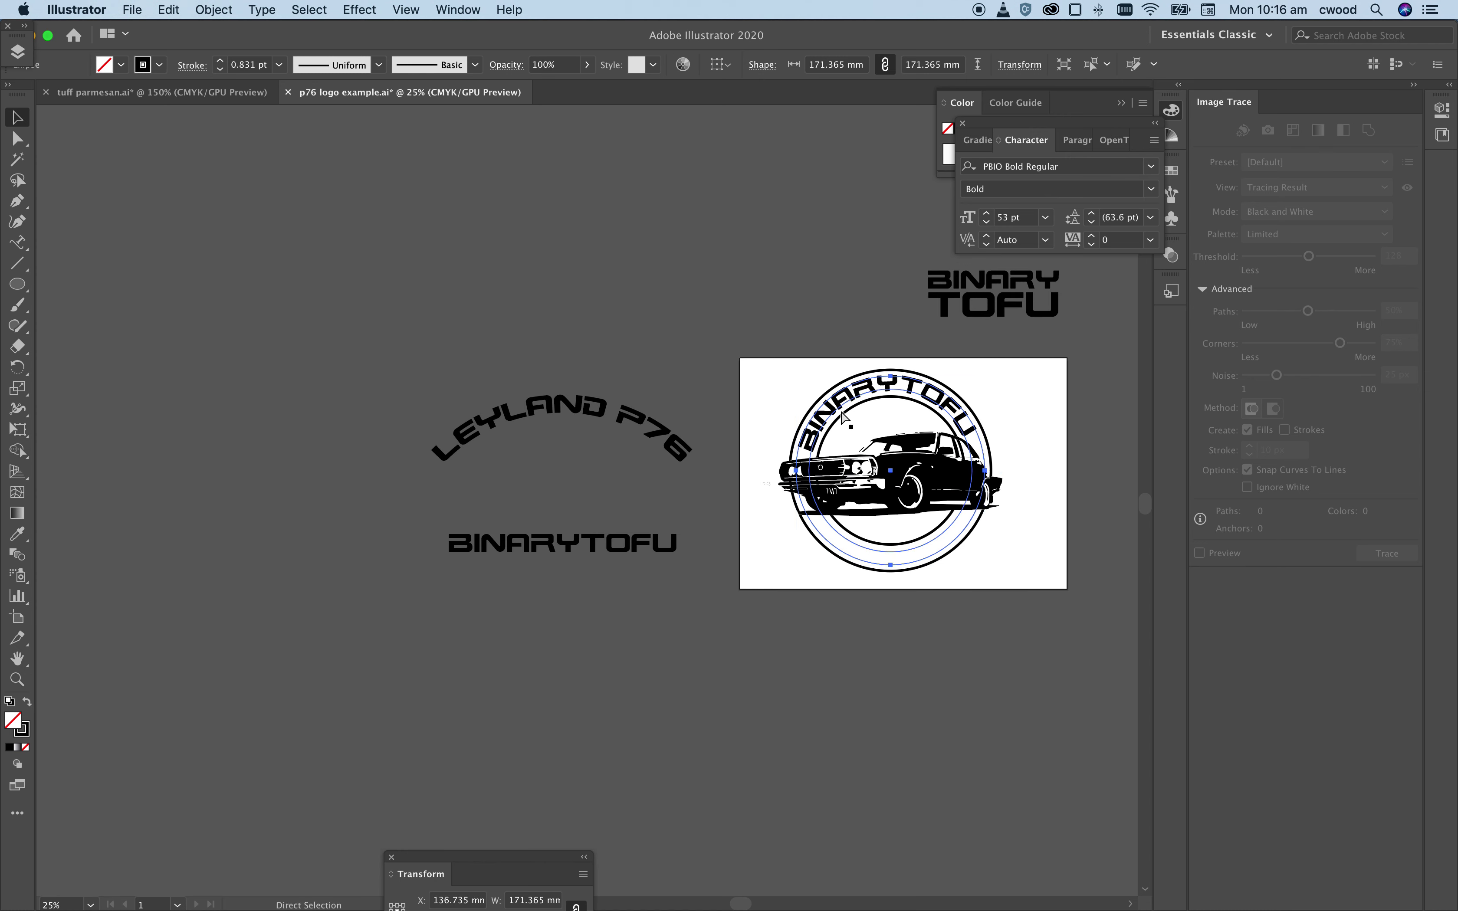
Step: Try to place the thin guide circle in the empty space below the artboard and discard it
key(a)
key(v)
key(super+z)
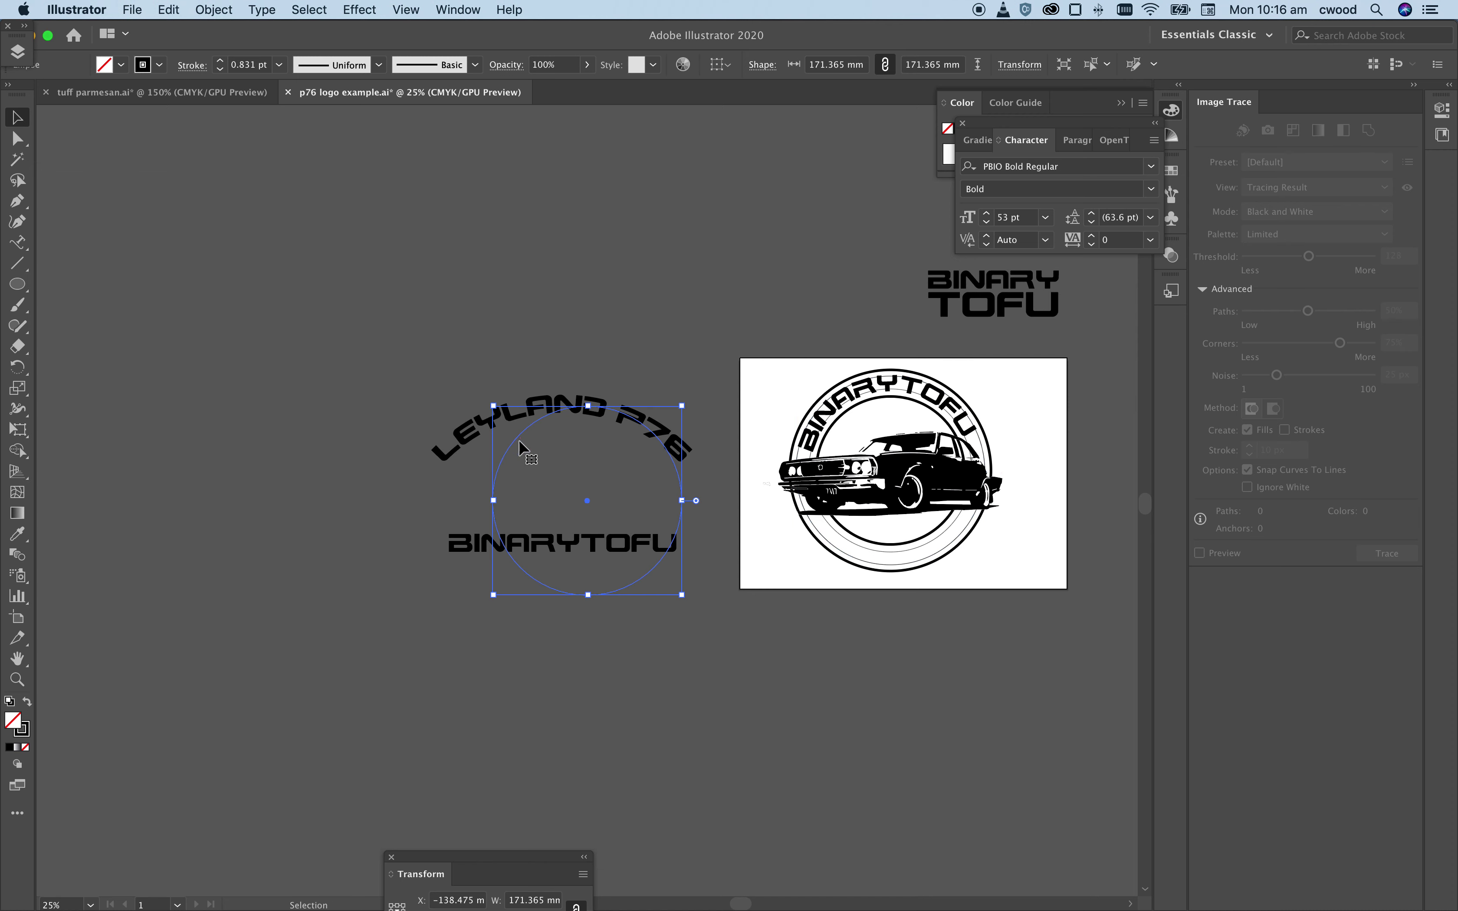
drag(521, 447, 737, 664)
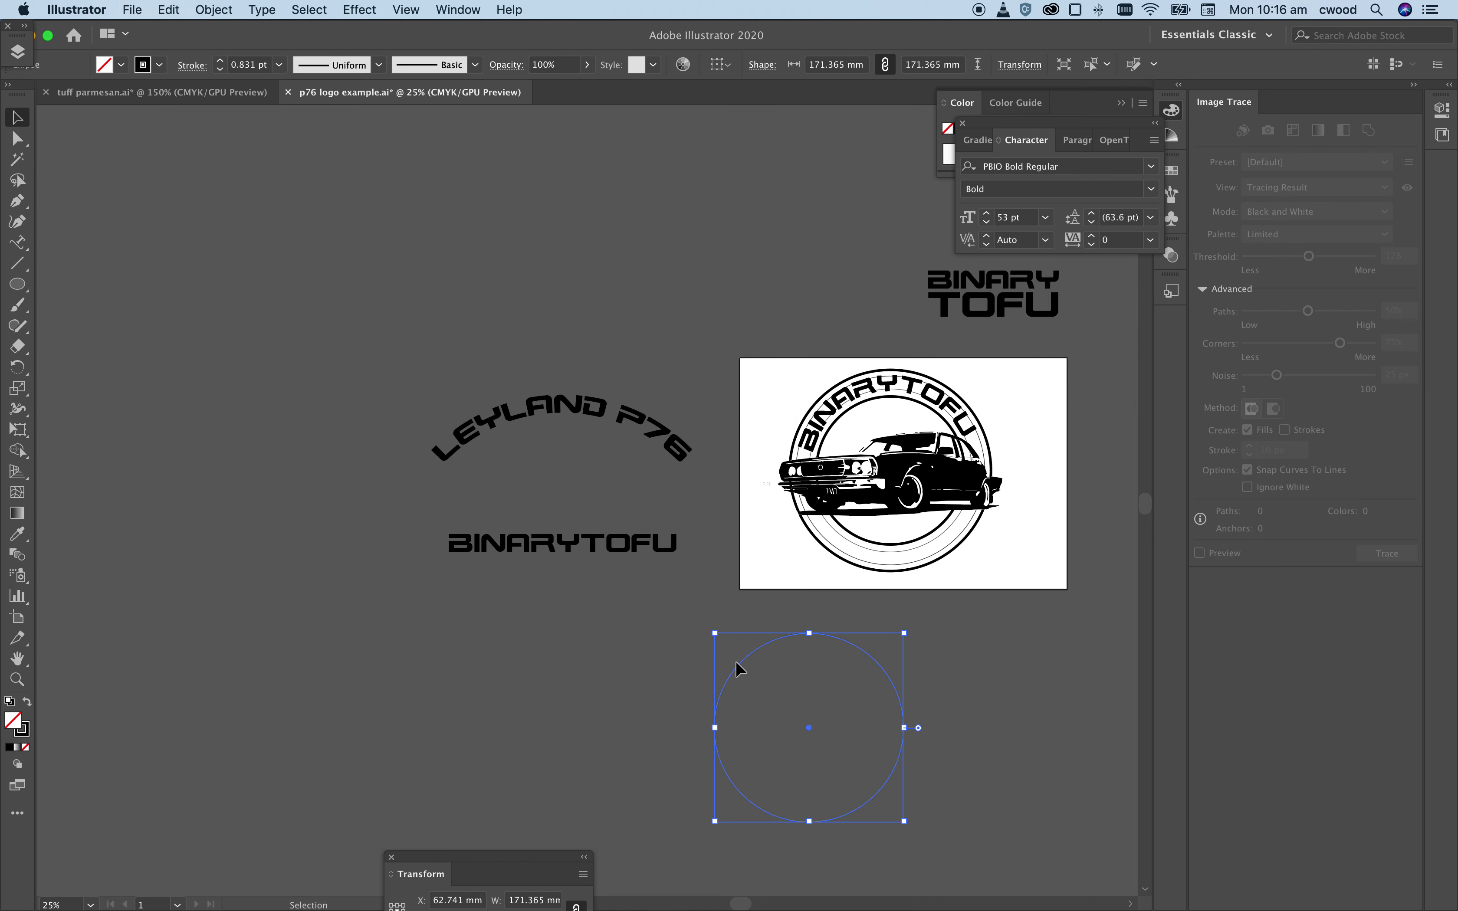
click(736, 661)
scroll(856, 594, down, 2)
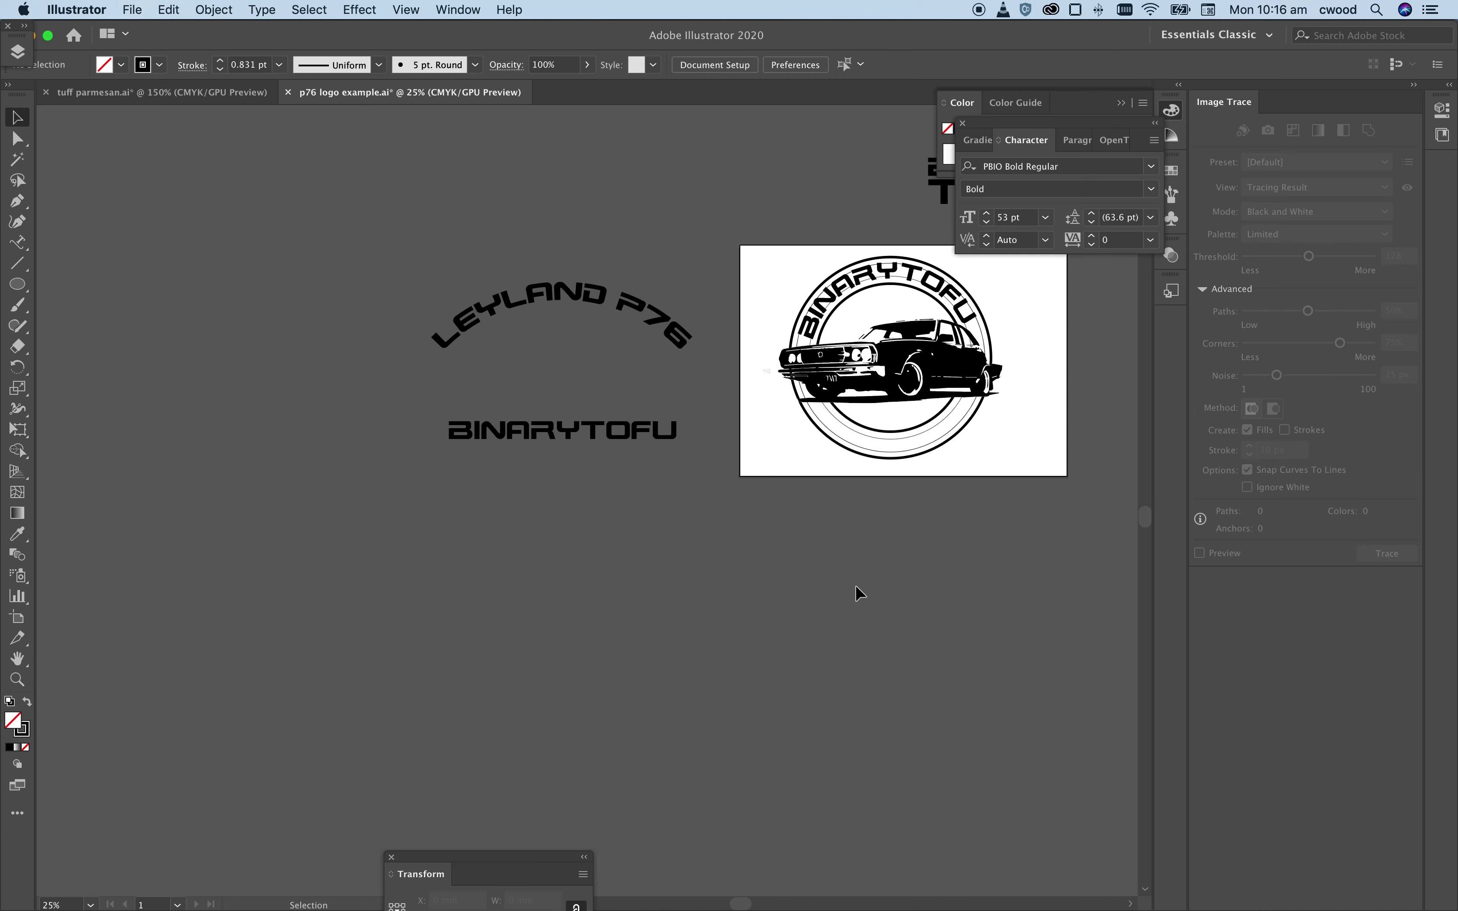
scroll(856, 591, up, 6)
scroll(856, 587, down, 4)
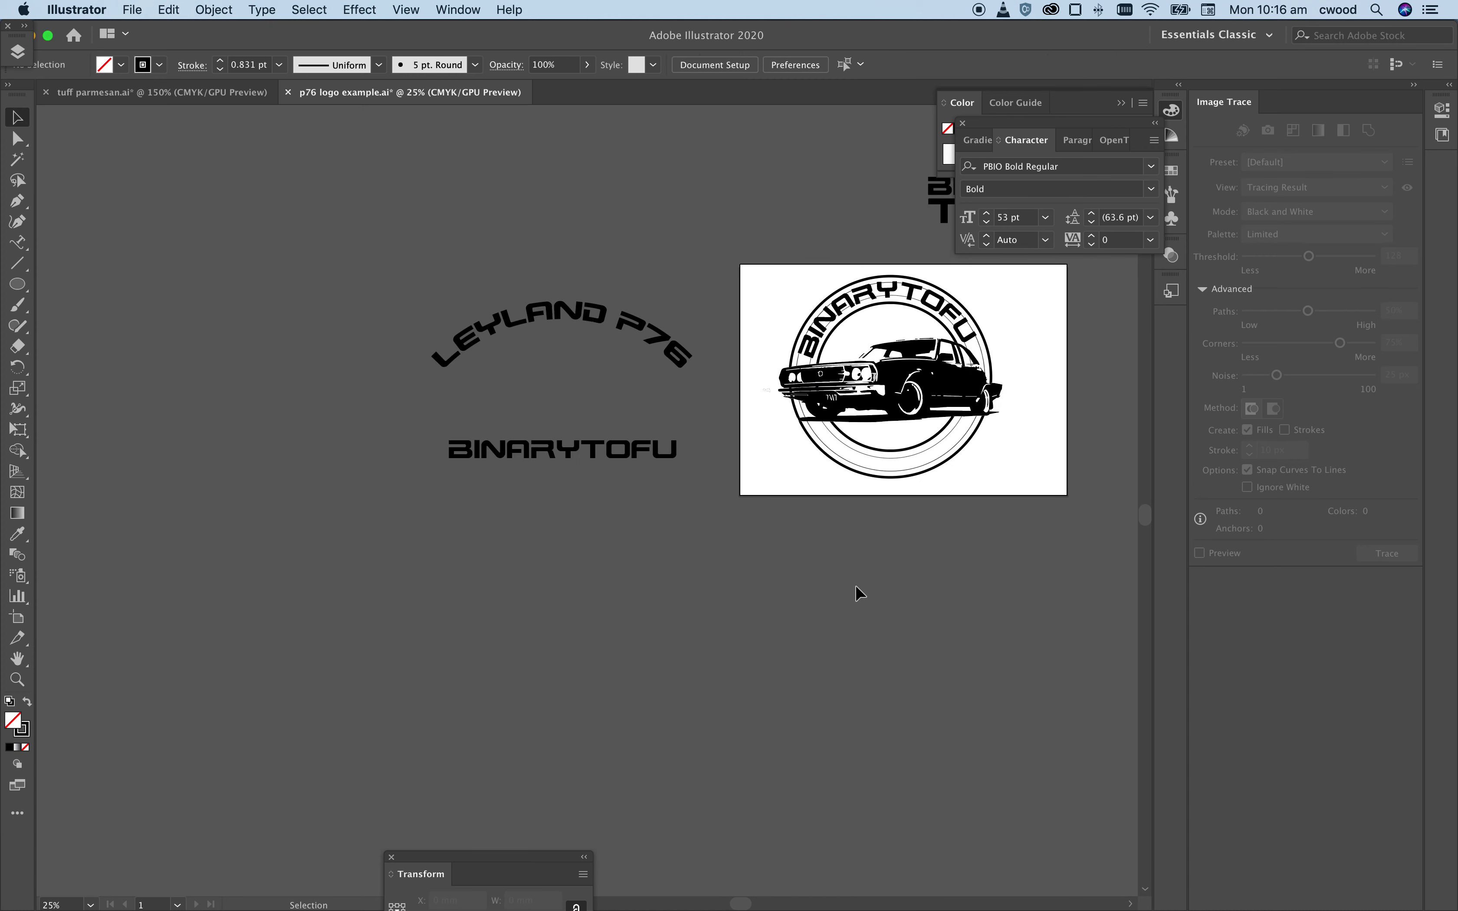
Step: Make a copy of the curved BINARYTOFU text slightly up and to the left of the original
key(super+equal)
key(super+1)
scroll(859, 593, left, 1)
scroll(859, 594, right, 10)
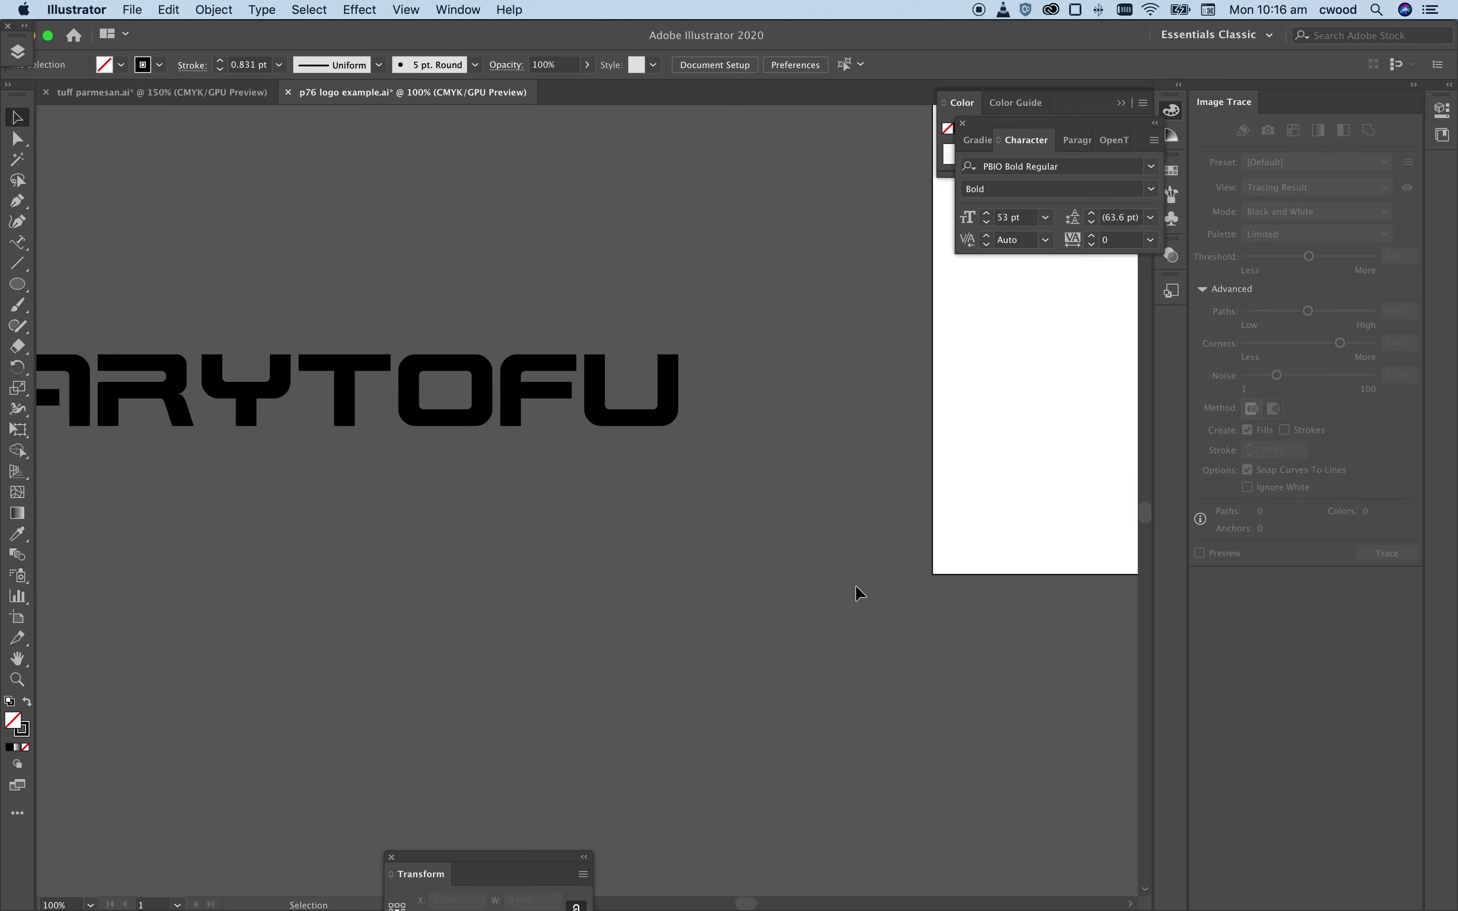
scroll(858, 594, up, 3)
scroll(856, 587, right, 8)
scroll(856, 587, up, 7)
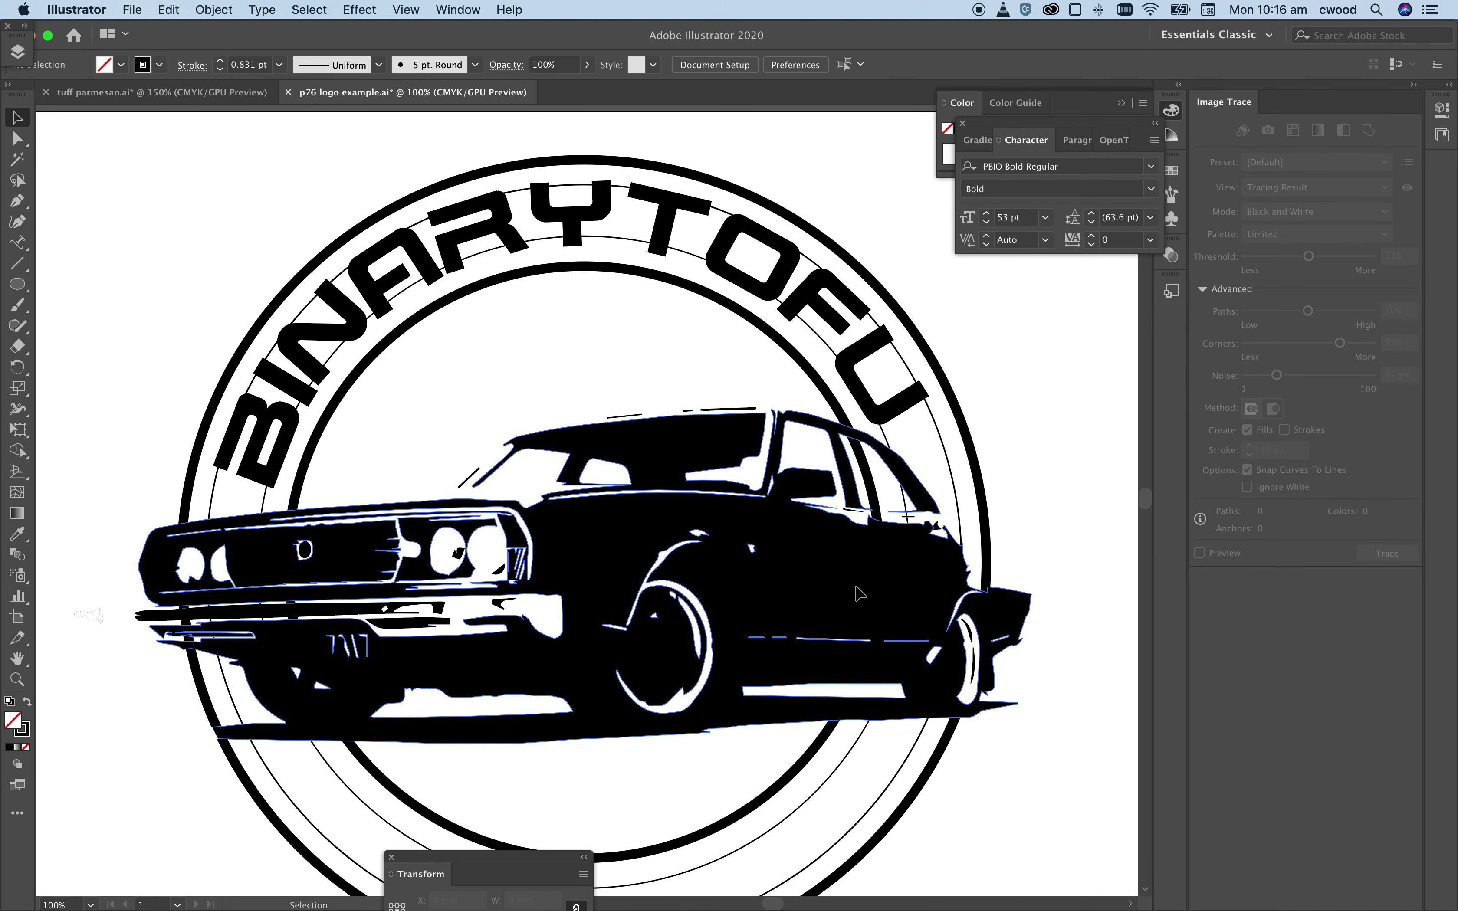
click(664, 223)
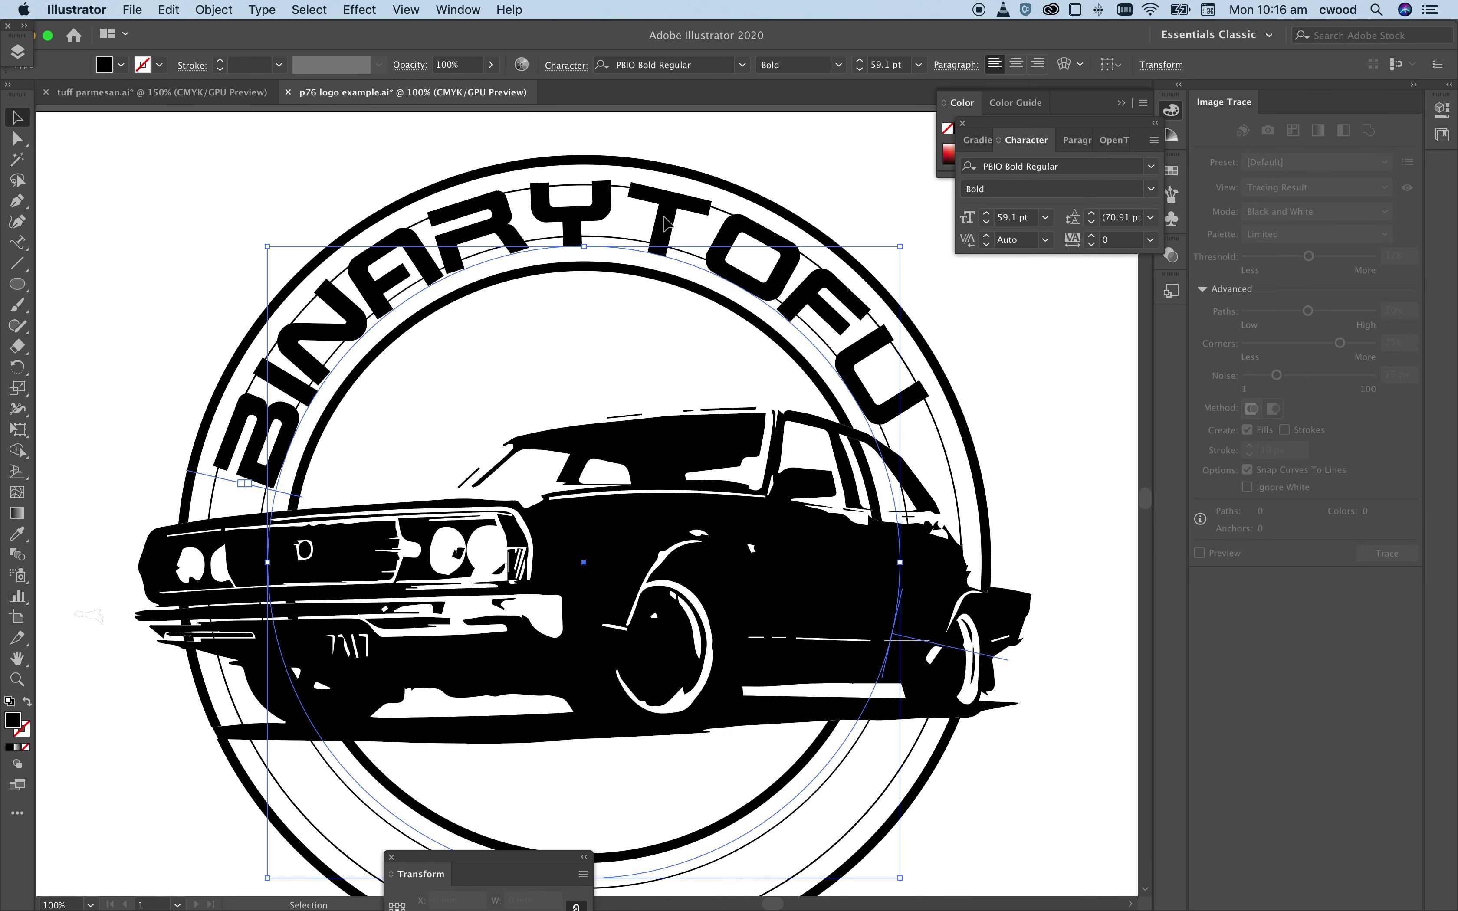
drag(664, 223, 514, 214)
key(a)
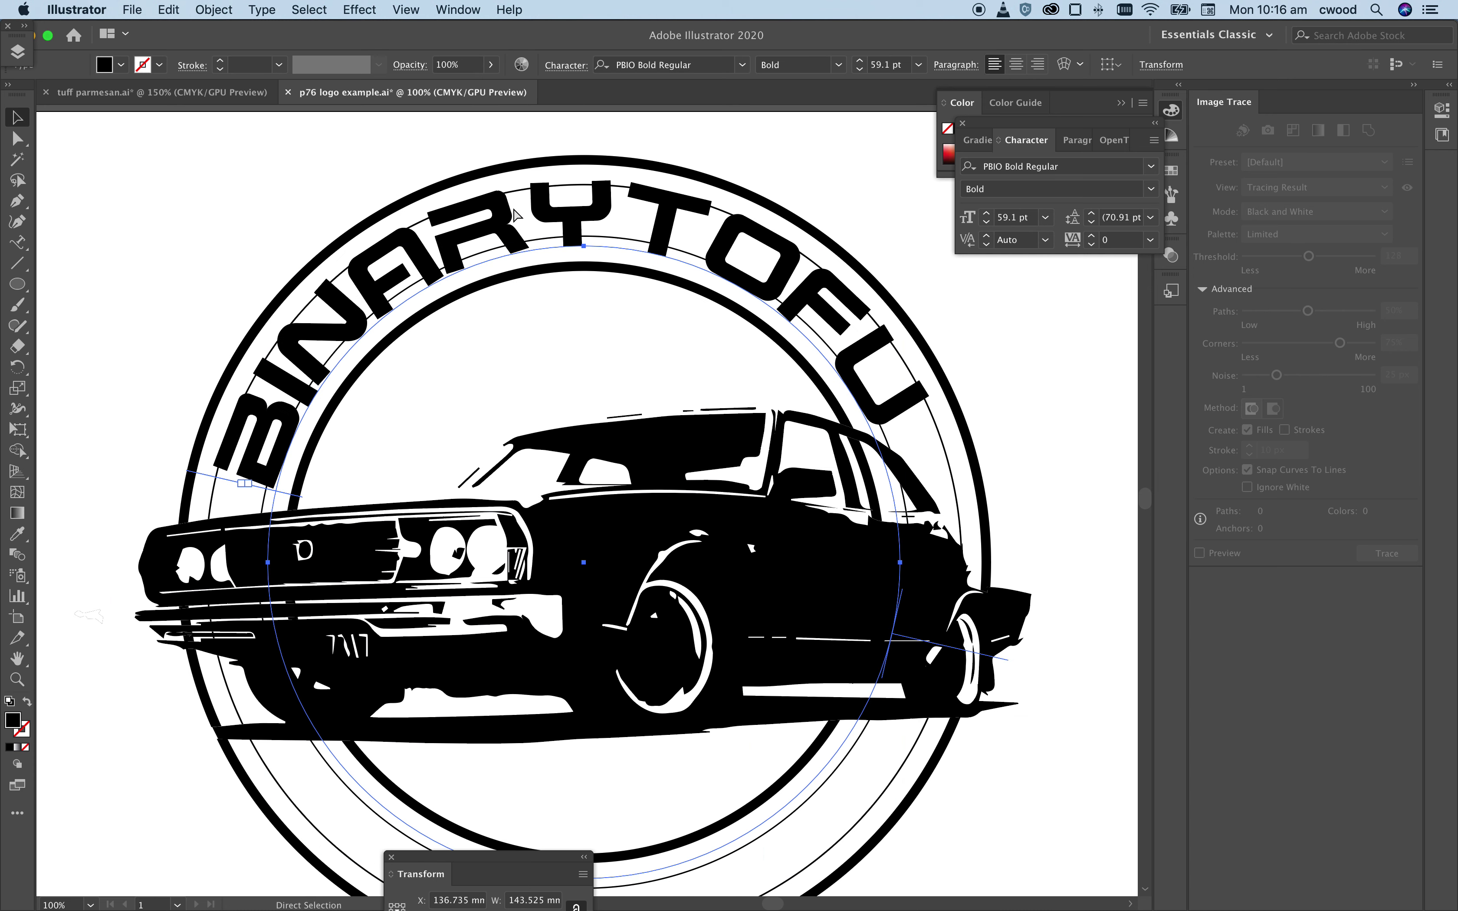
key(v)
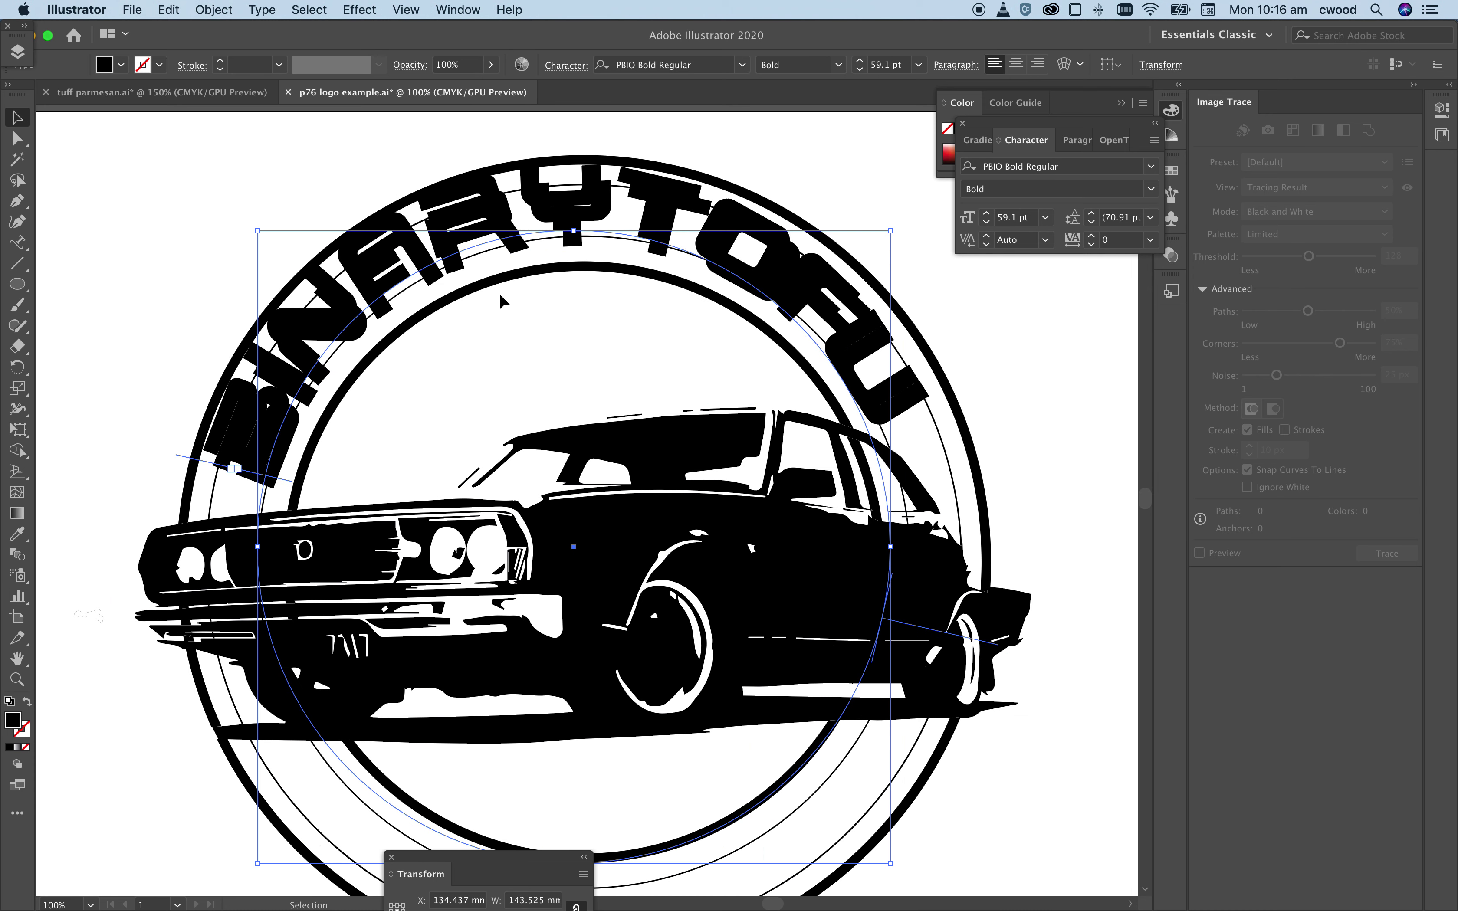
Step: Set the keyboard increment to 100 mm in the general preferences
key(super+minus)
key(super+minus)
key(super+minus)
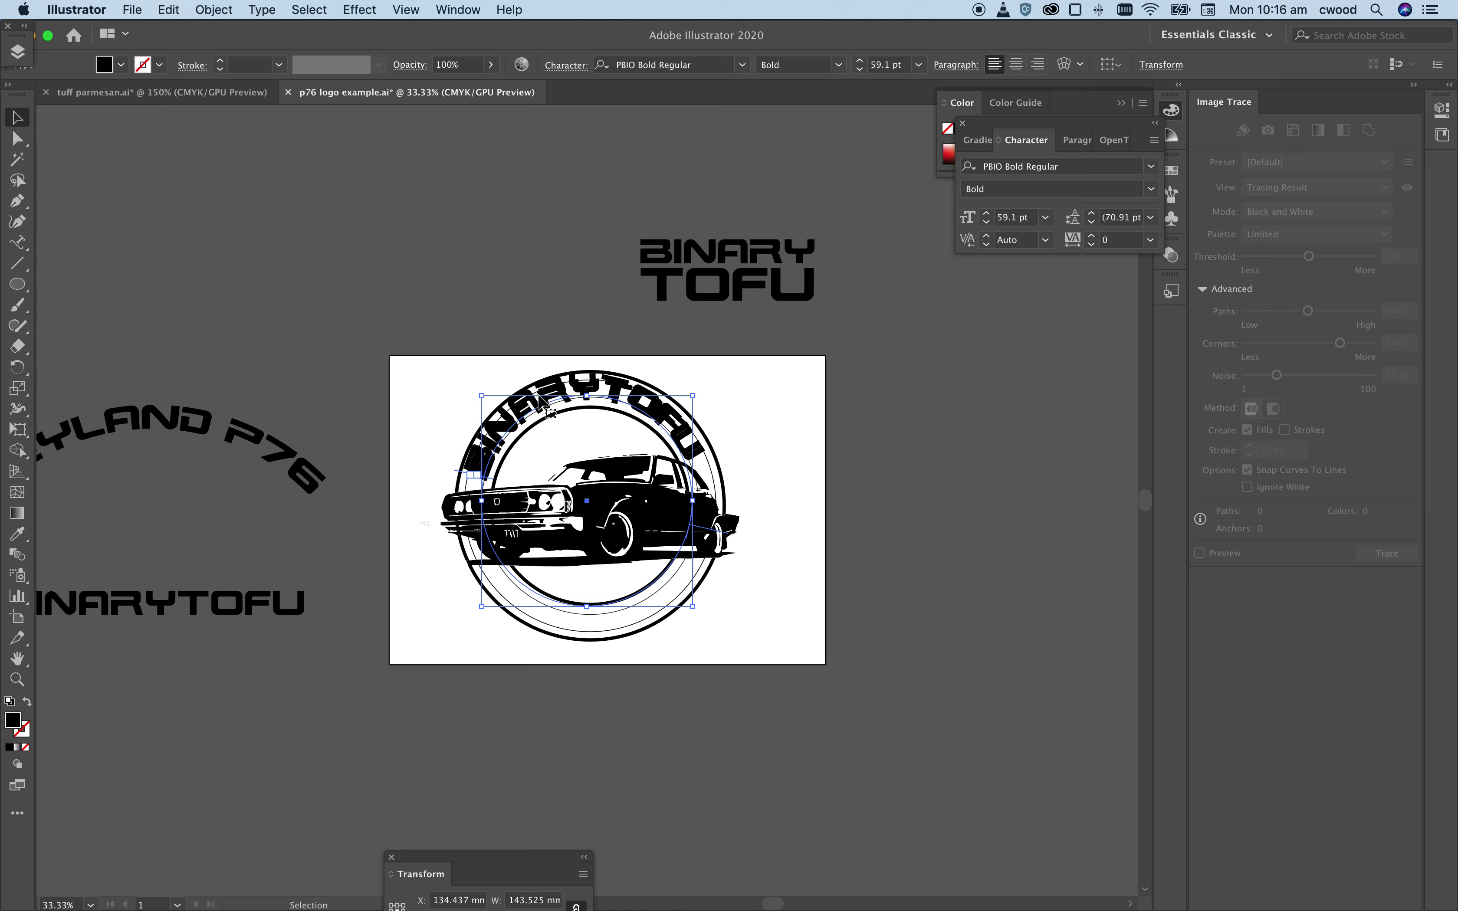
click(70, 8)
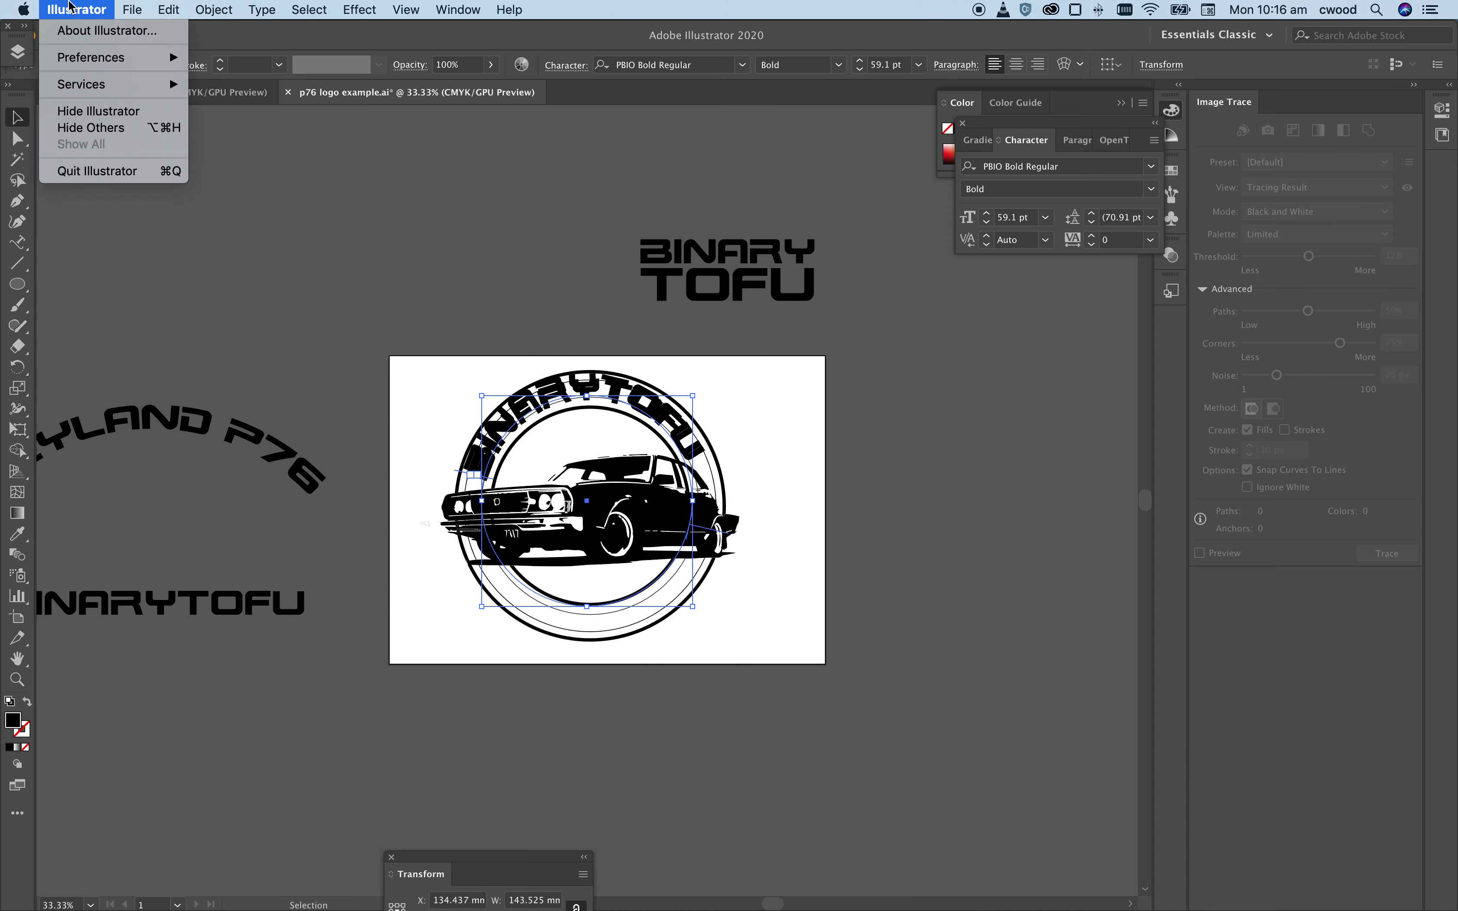
mouse_move(90, 61)
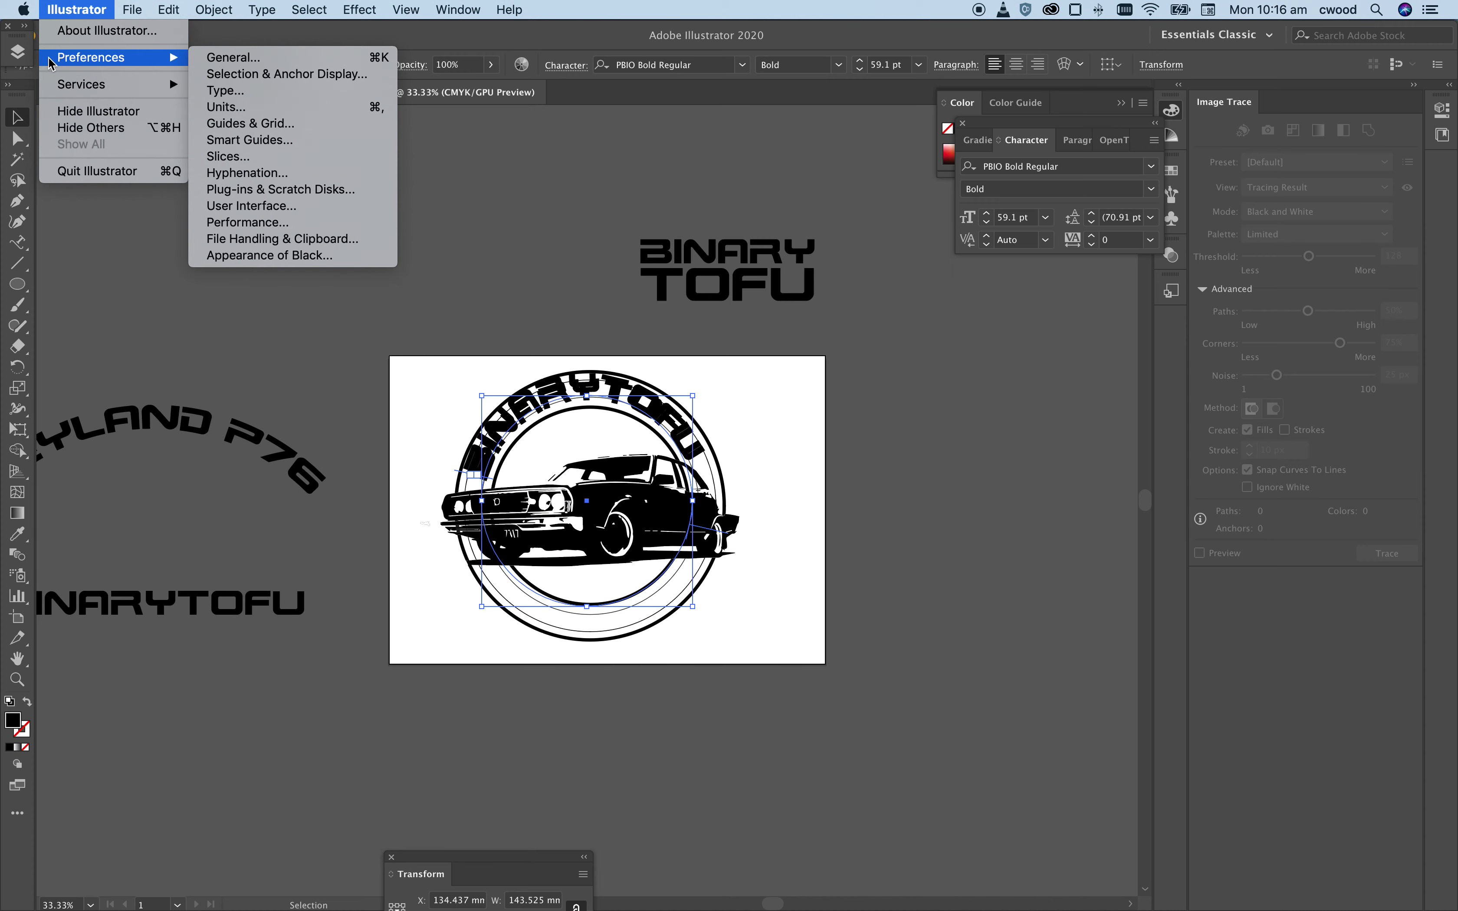
click(208, 65)
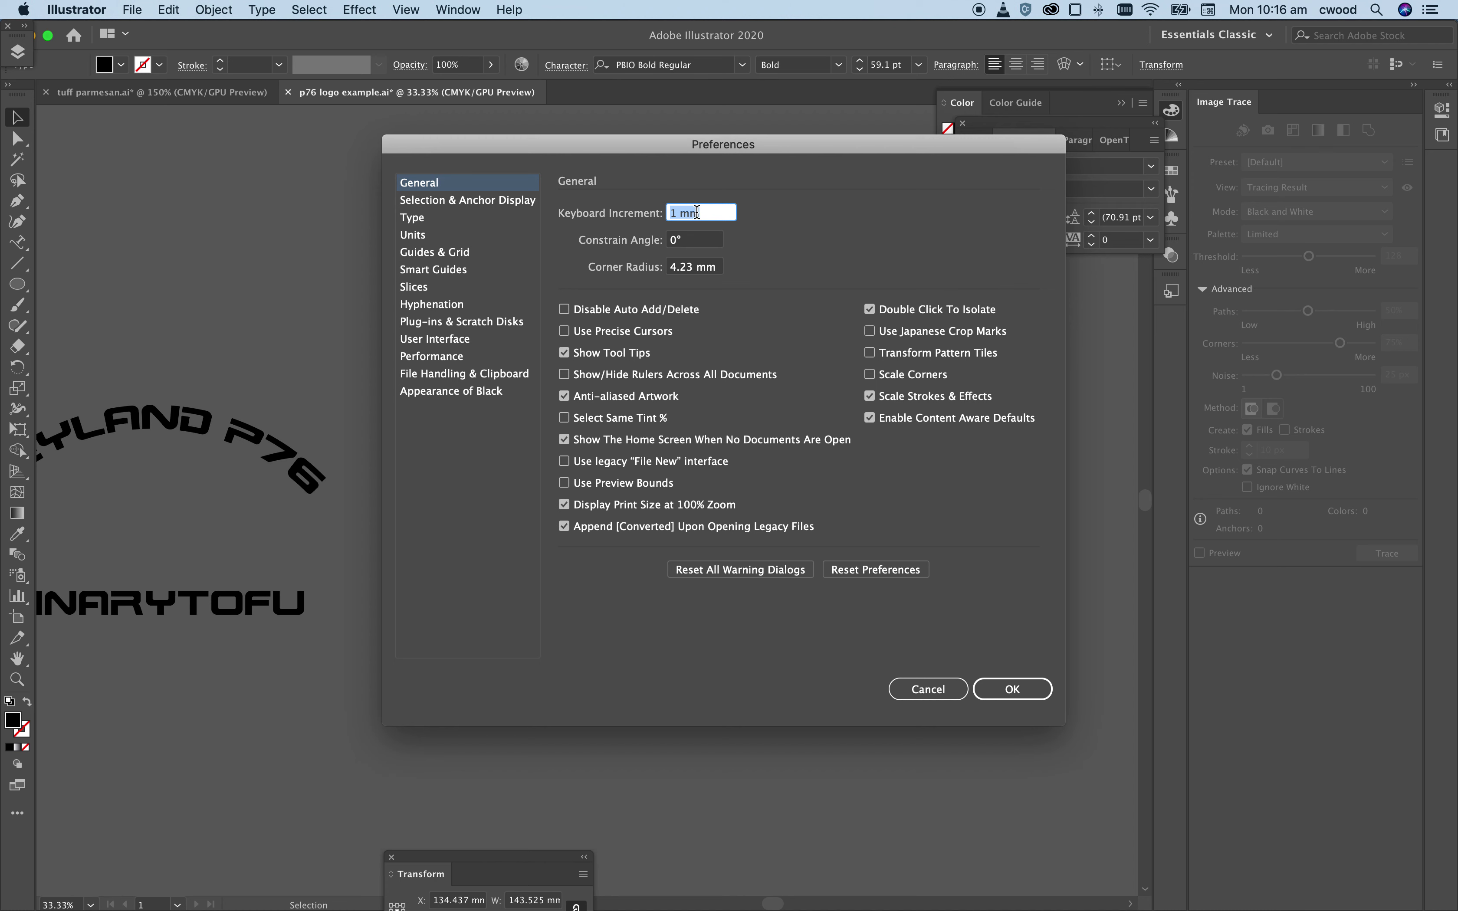
drag(679, 213, 656, 210)
click(1023, 697)
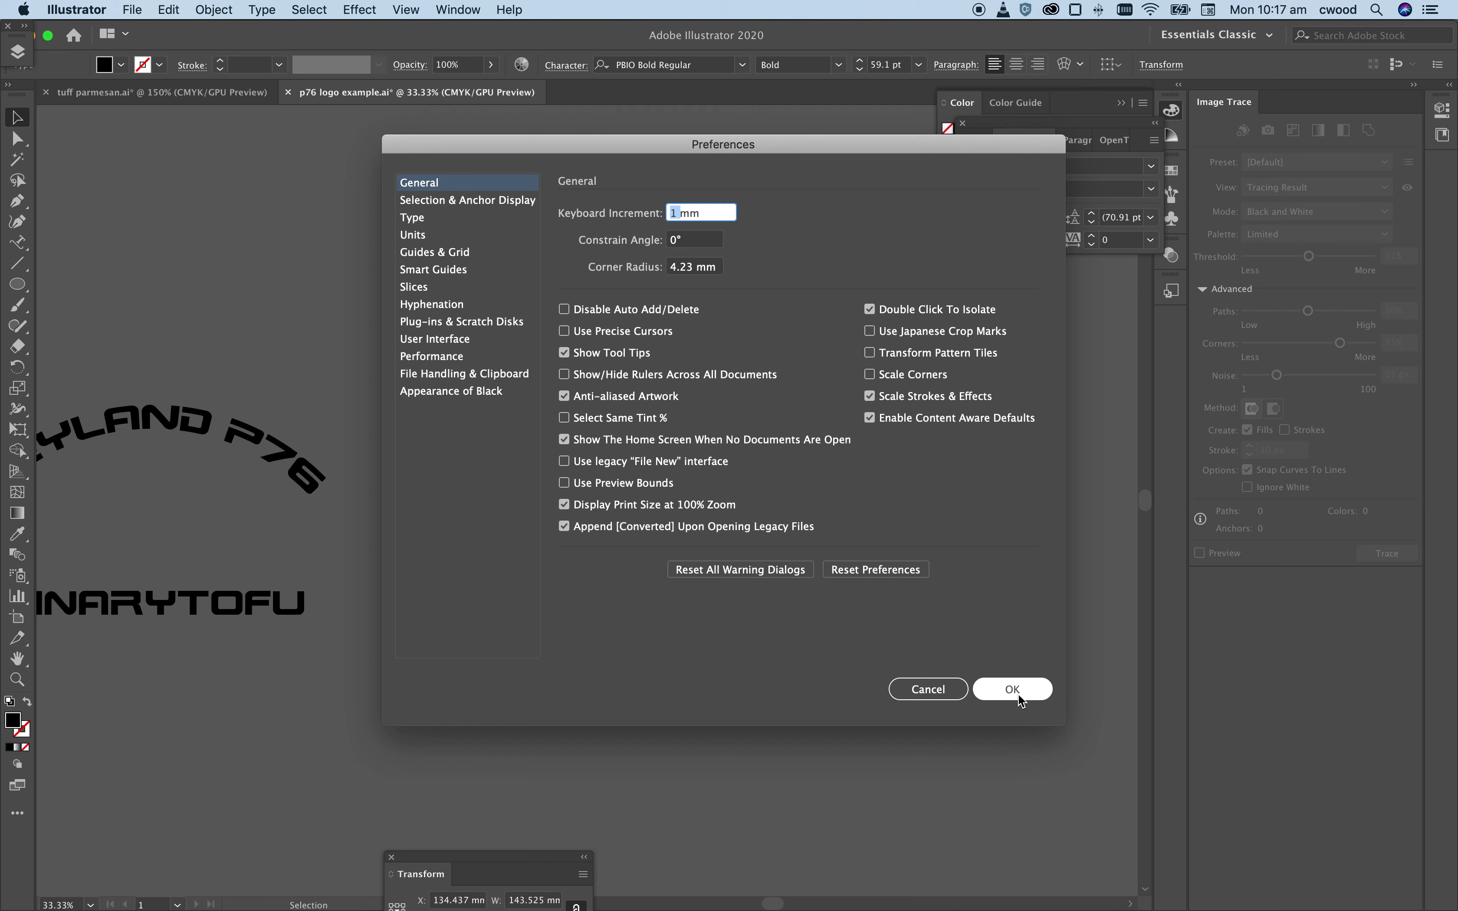
text(100)
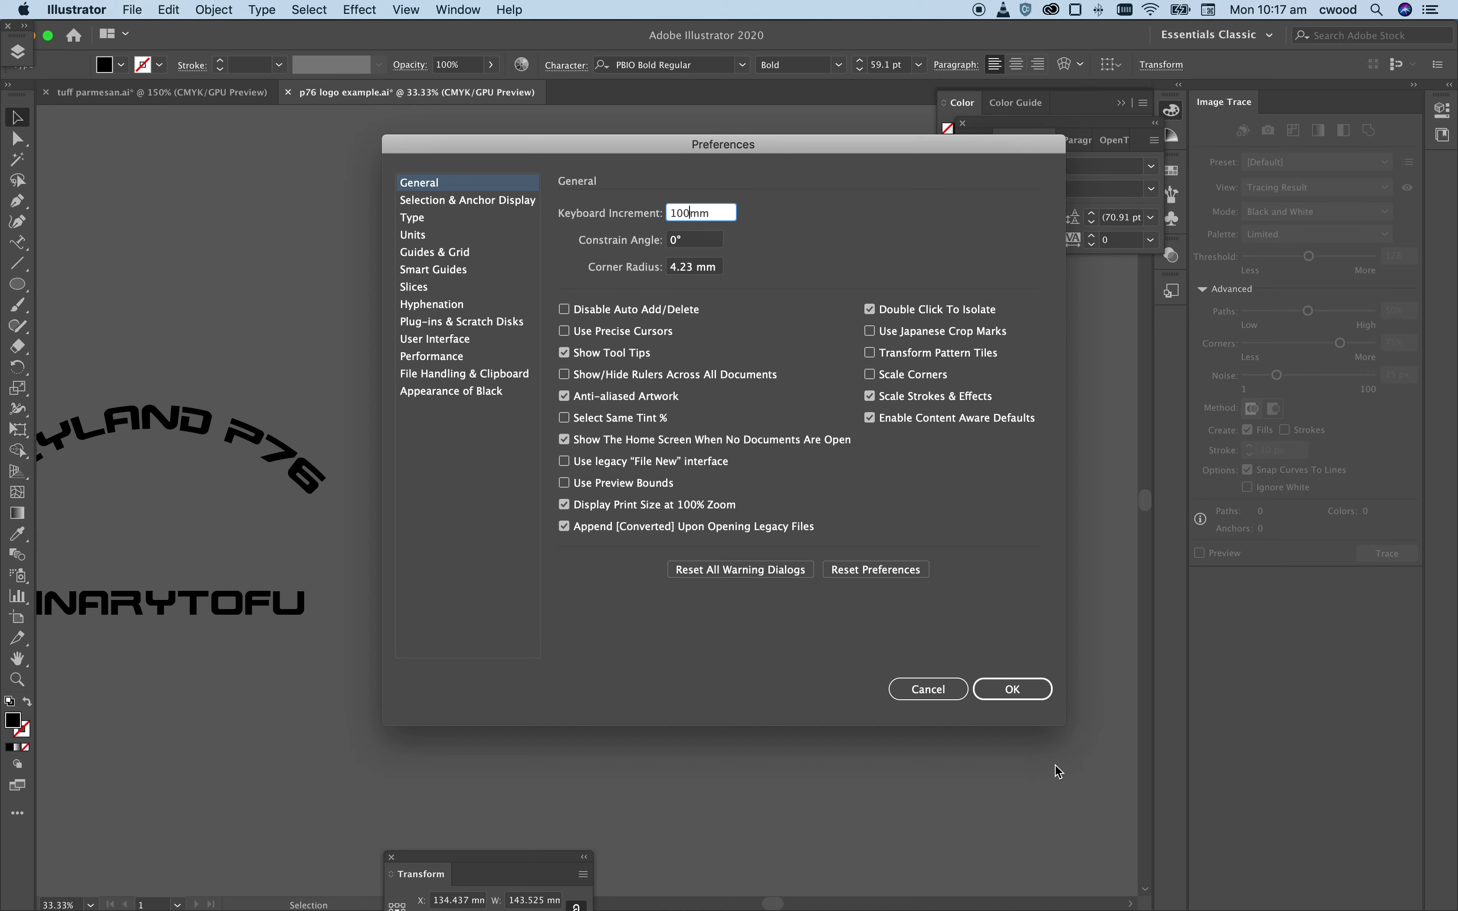
click(1013, 690)
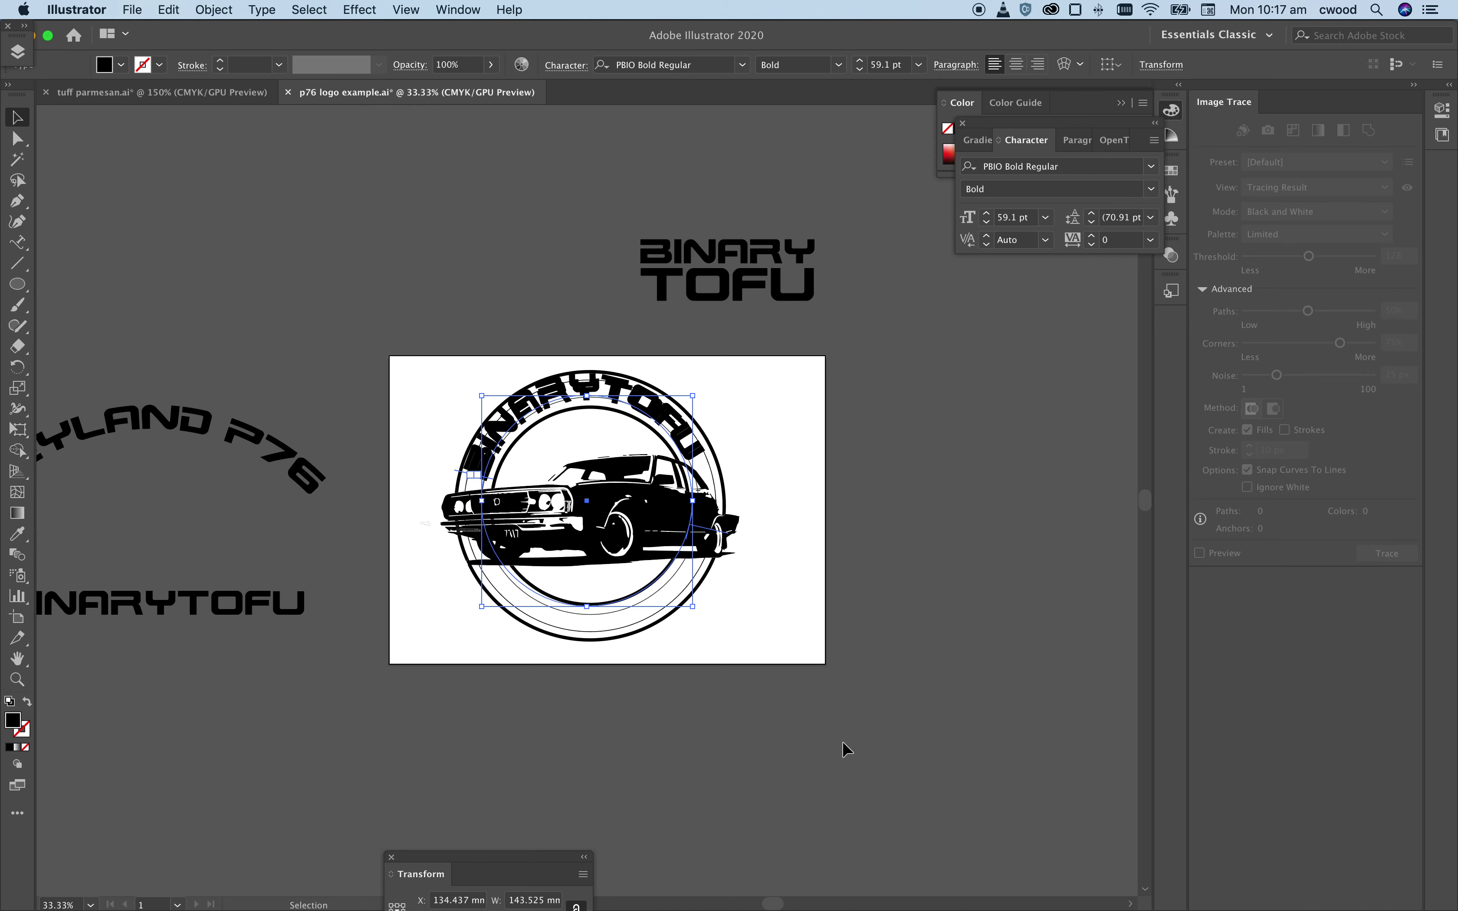
Step: Nudge the copied curved text around the artboard in 100 mm increments and delete it
key(Right)
key(Left)
key(Down)
key(Down)
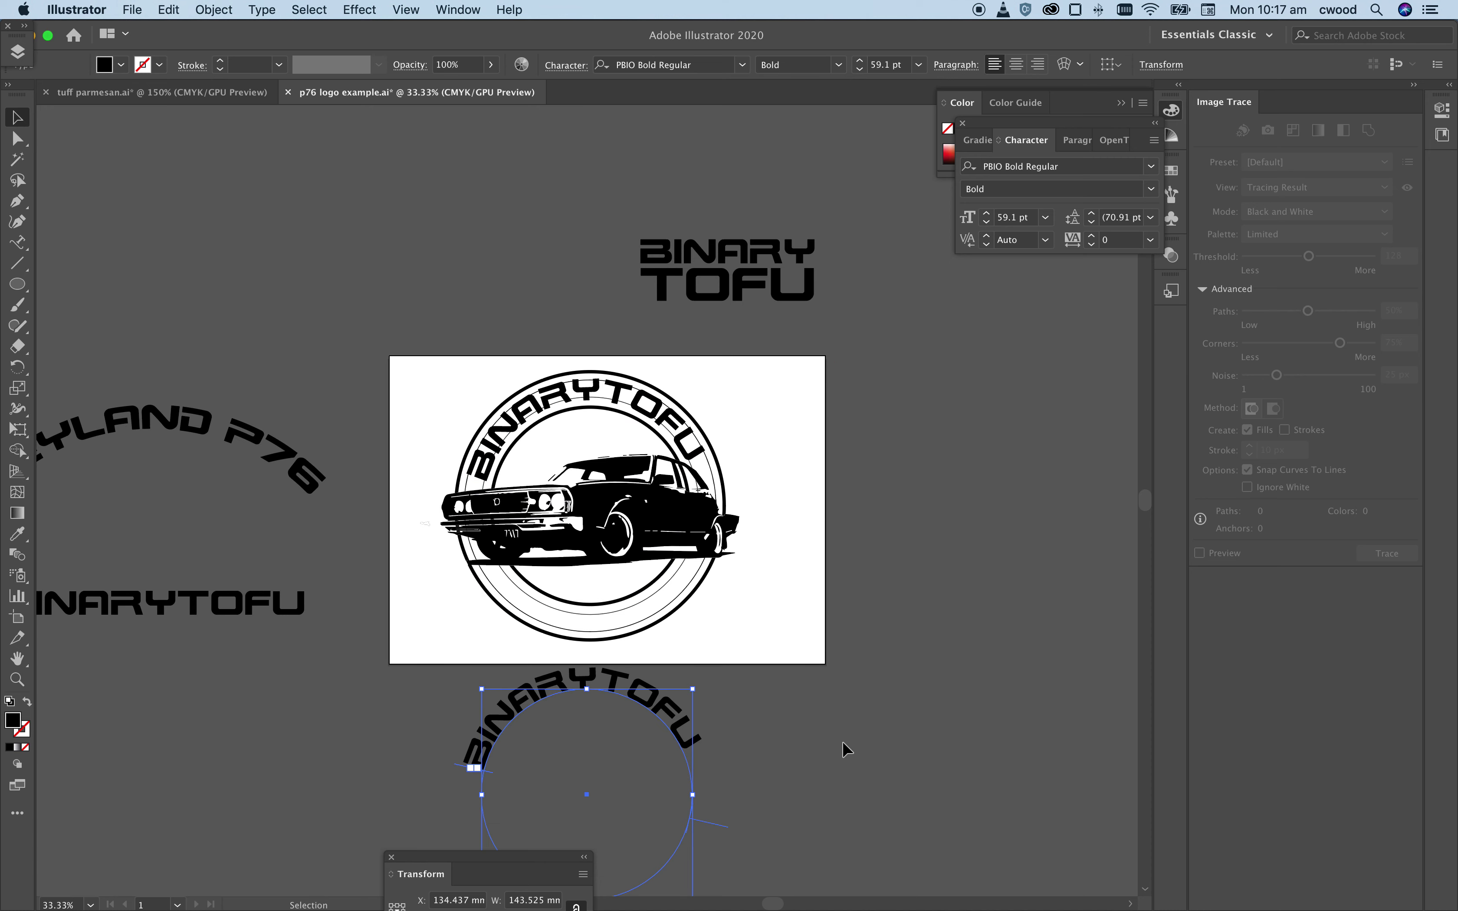
key(Right)
key(Left)
key(Up)
key(Up)
key(Right)
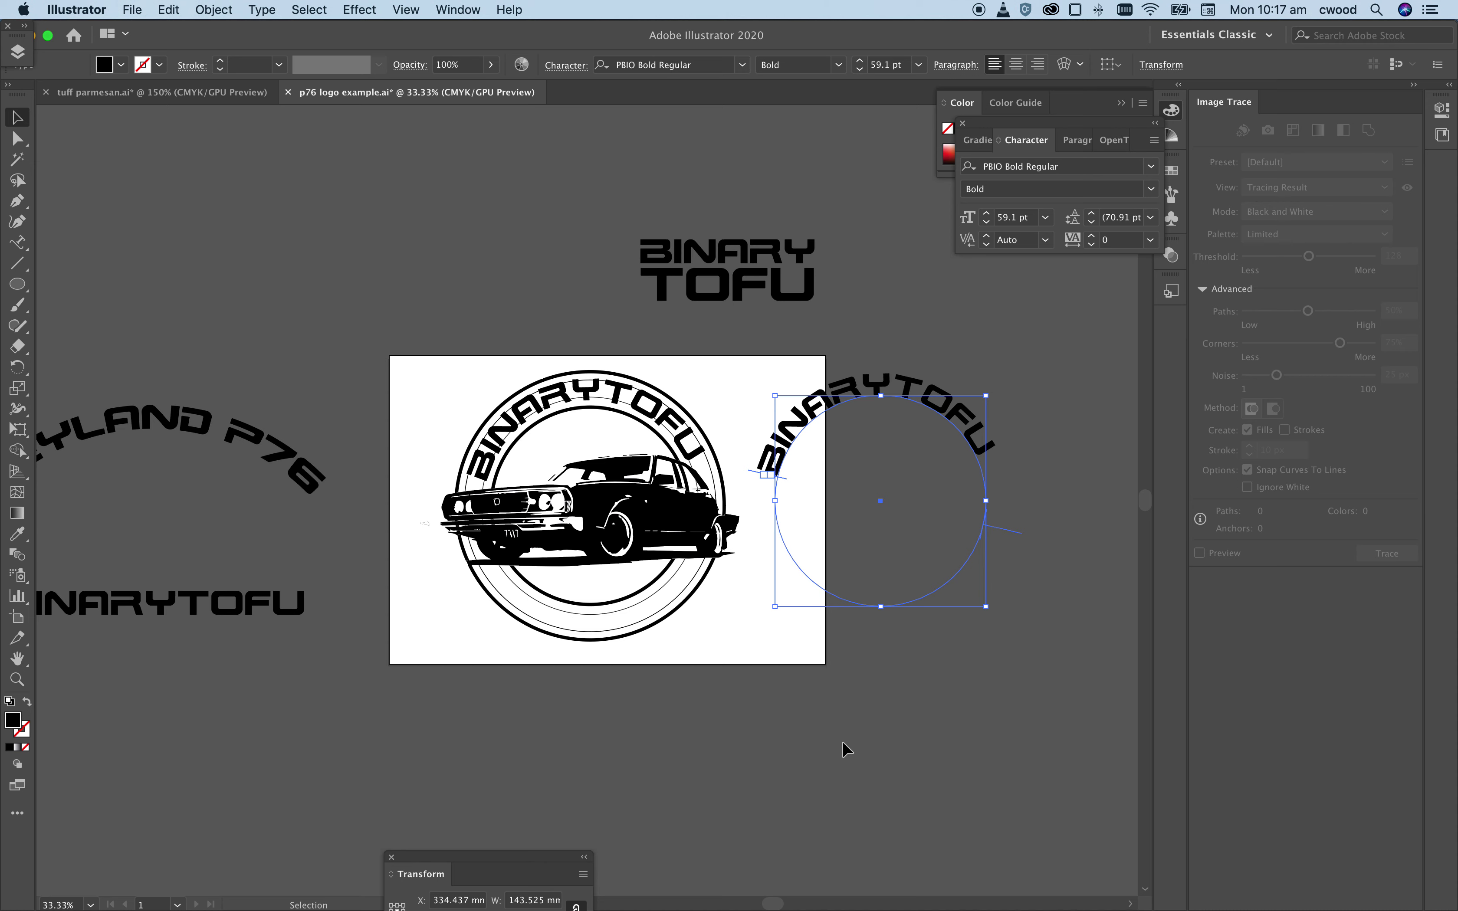
key(Delete)
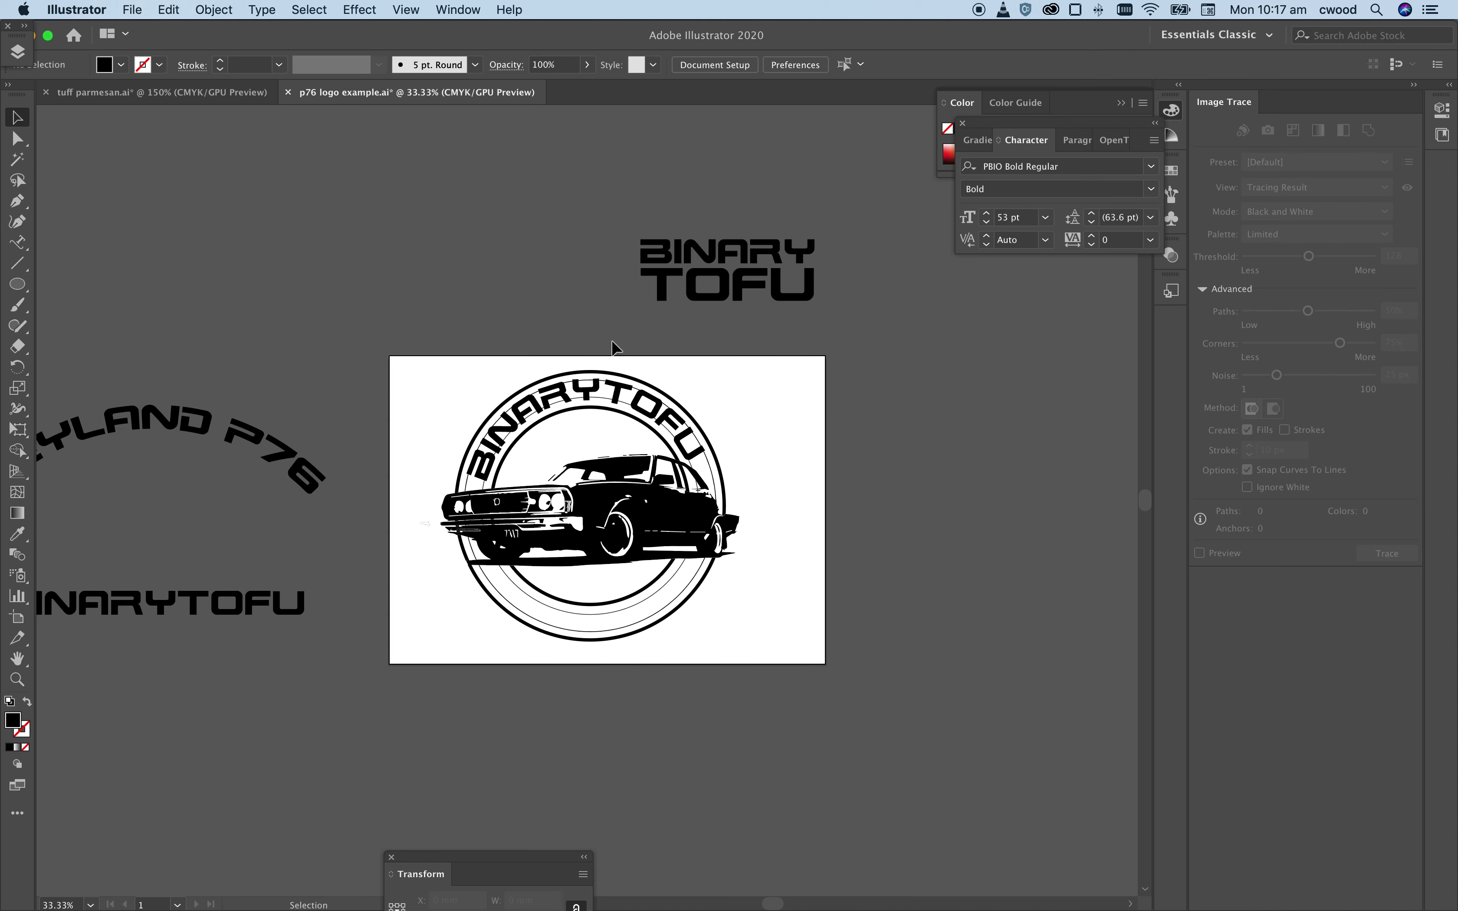
Step: Duplicate the curved BINARYTOFU text and shift the copy 200 mm to the right of the original
click(585, 404)
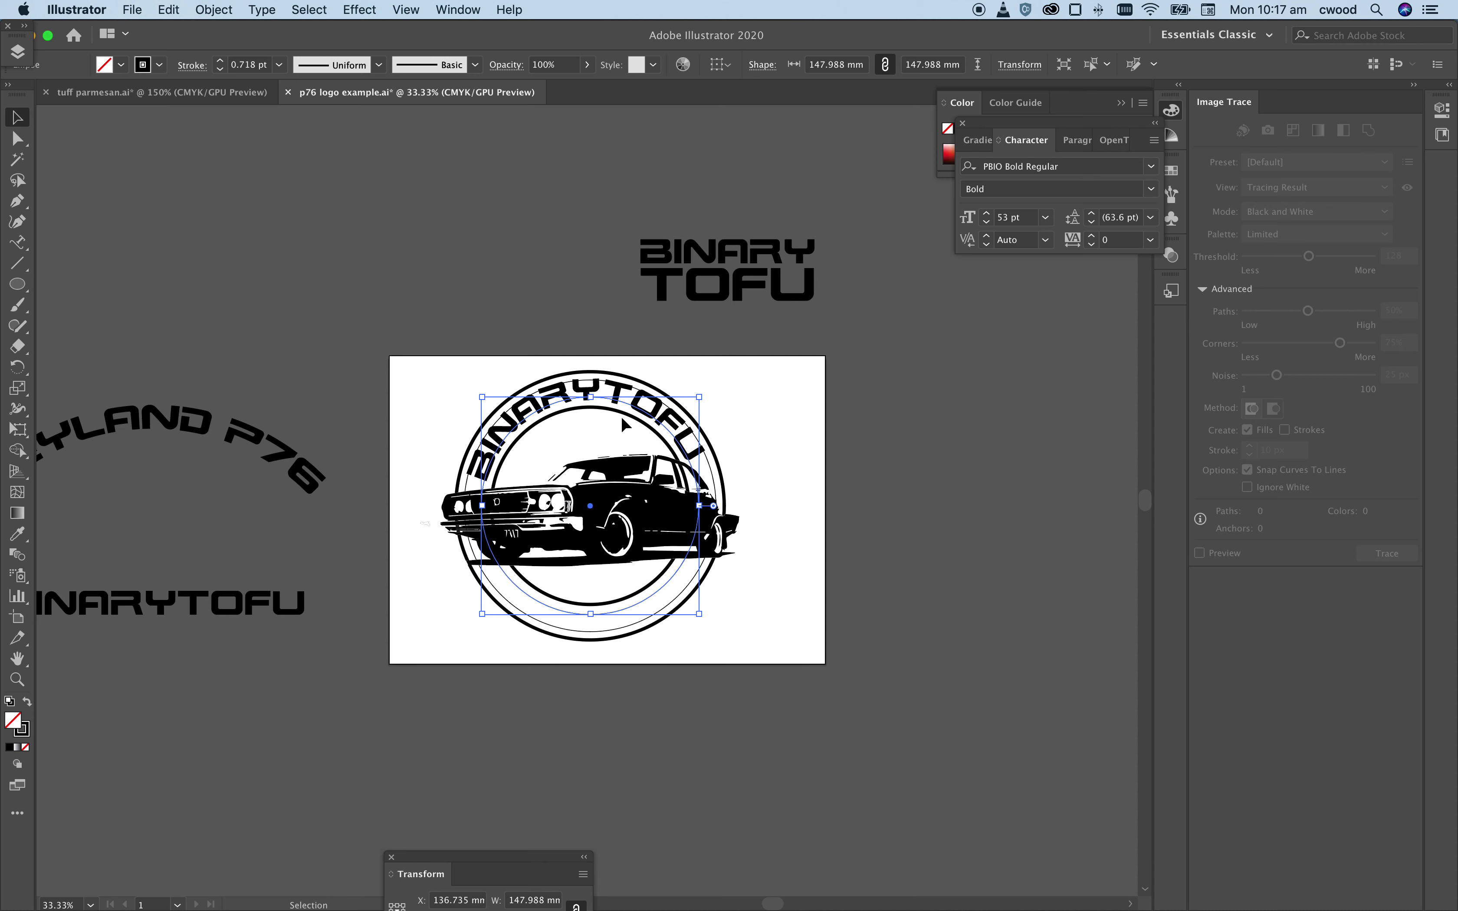
drag(652, 423, 656, 426)
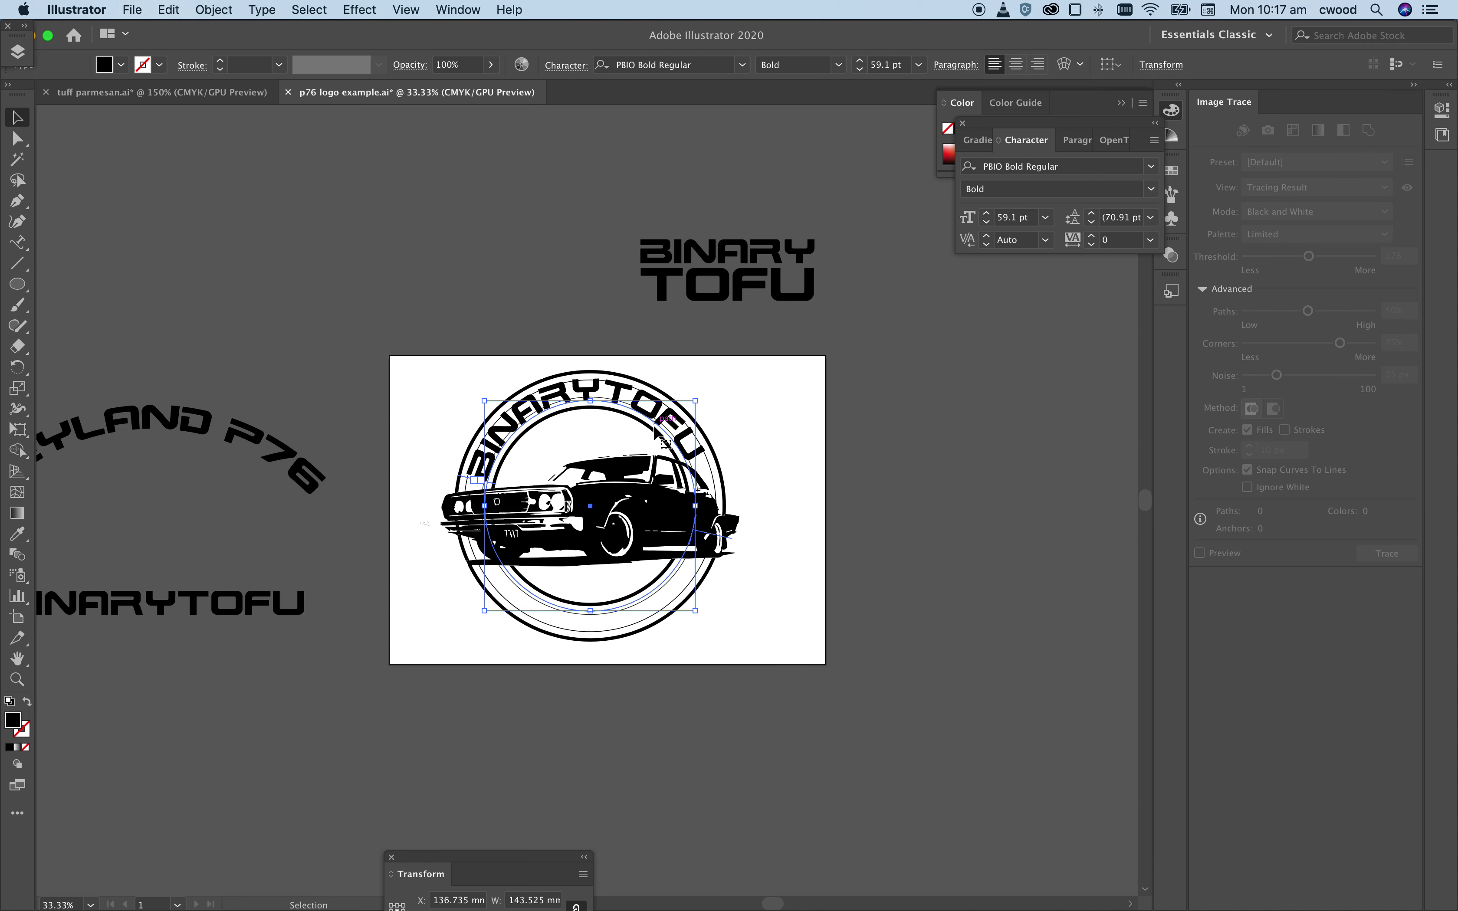
key(super)
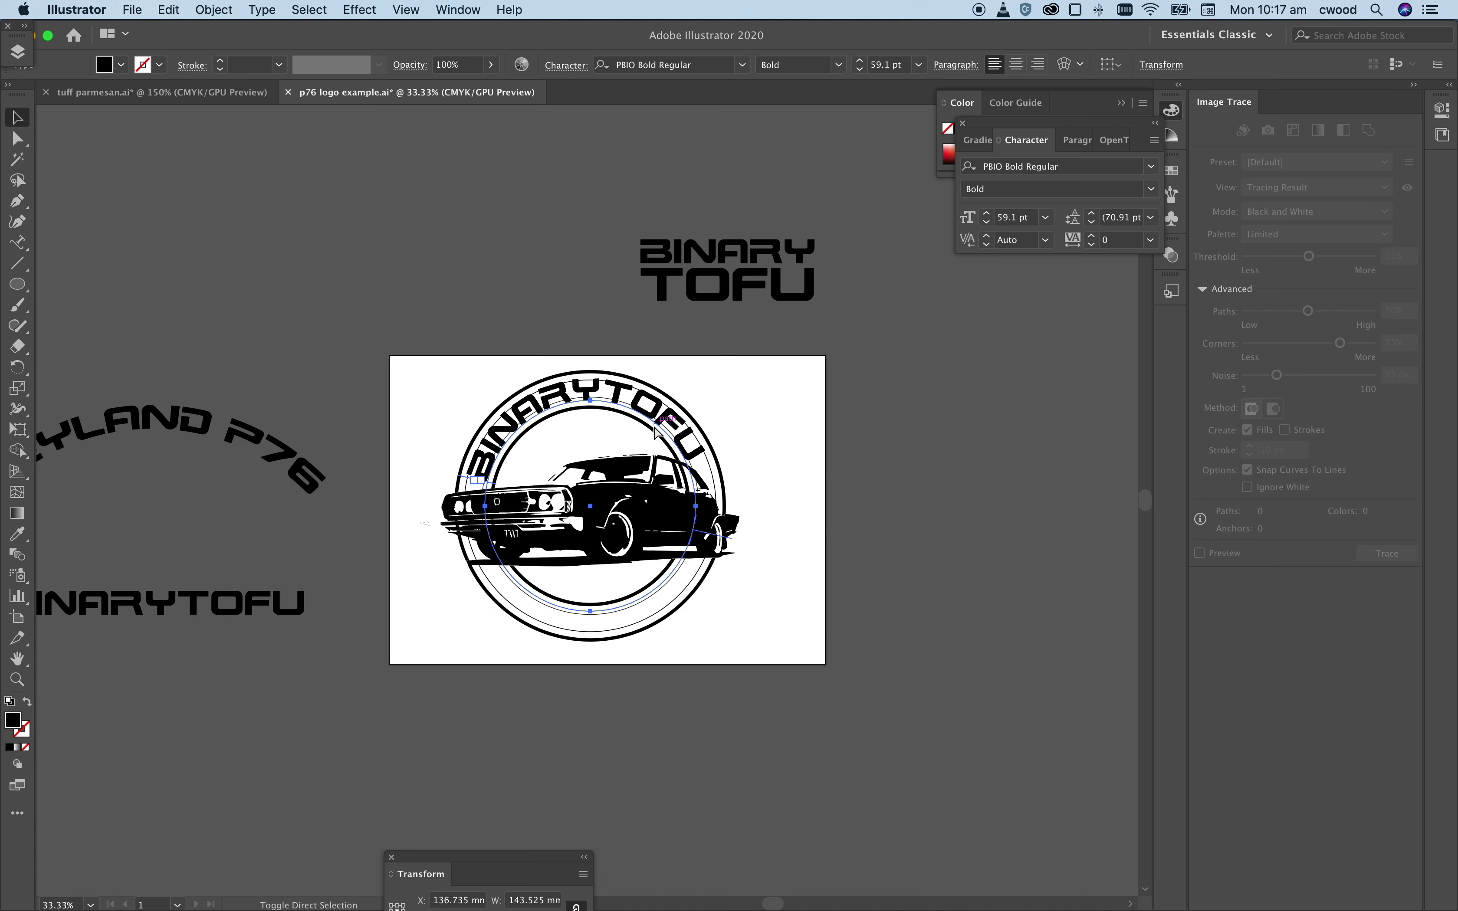
key(super+d)
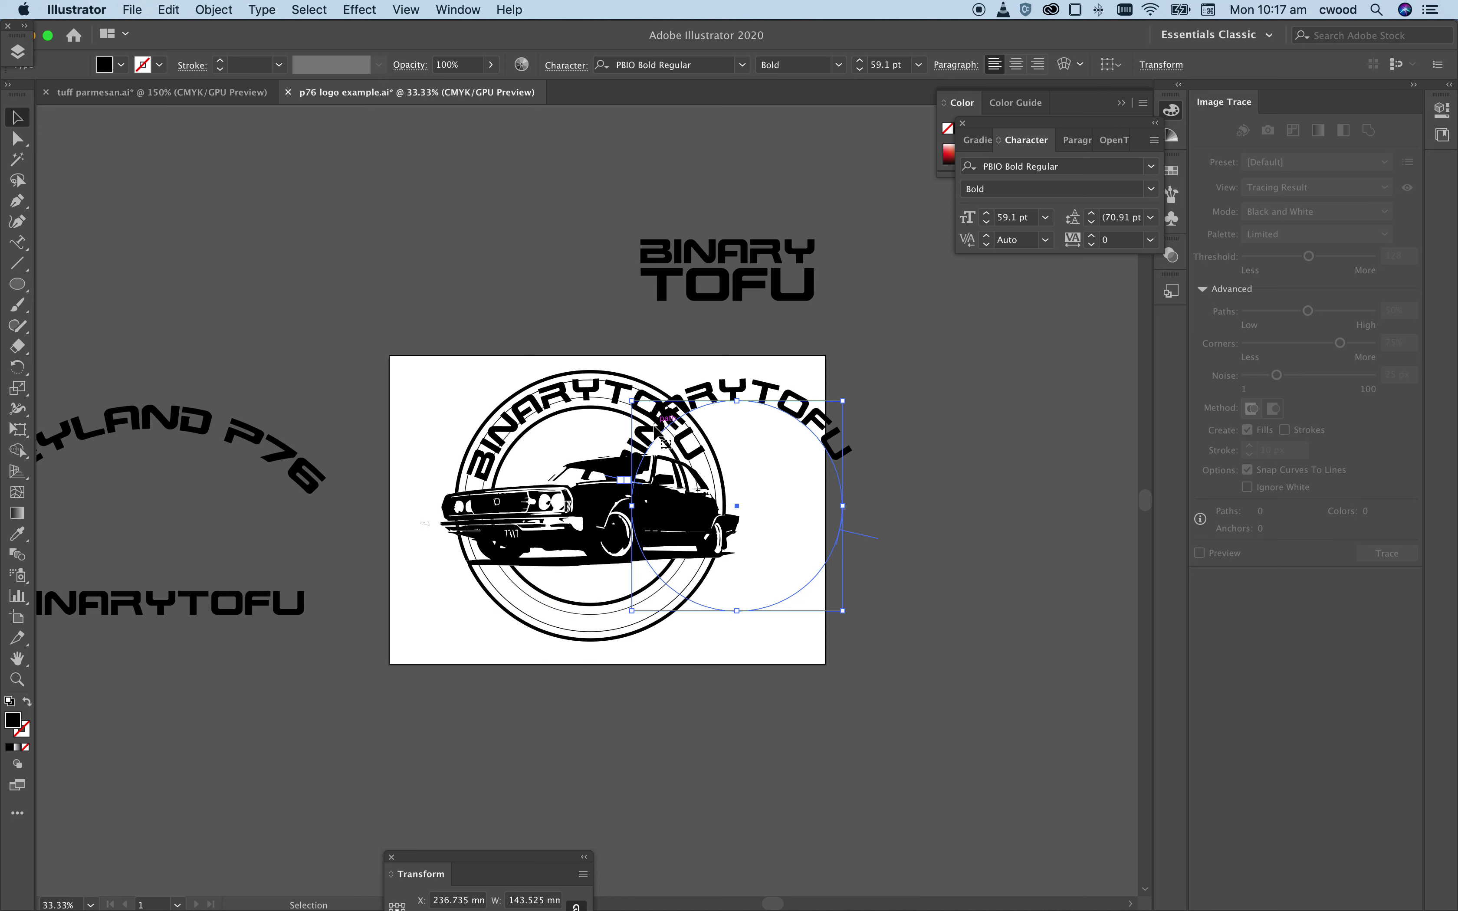
key(super+d)
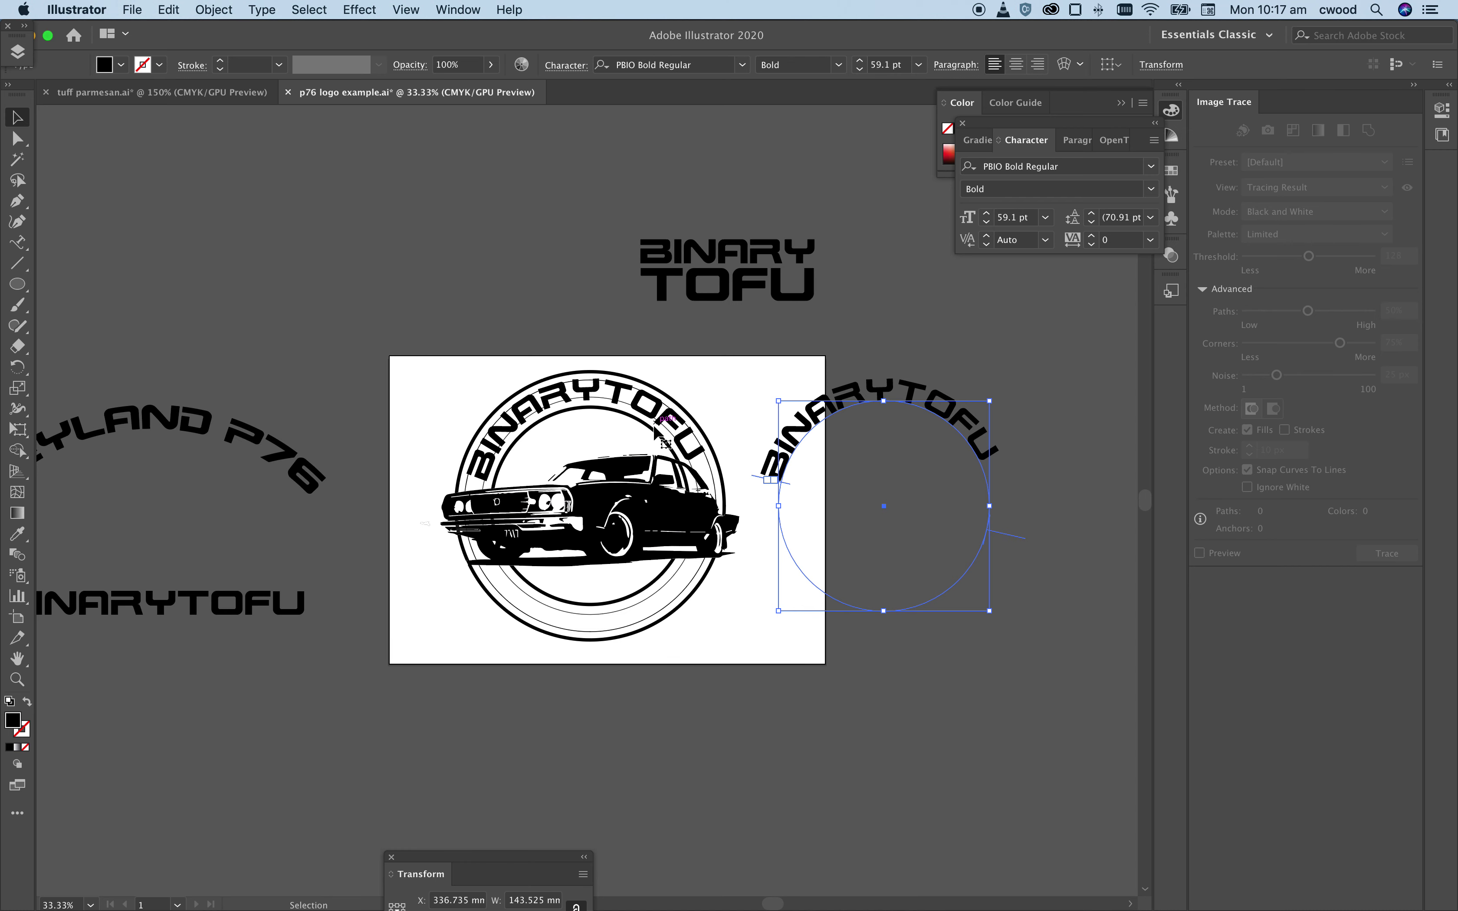
key(super+z)
key(super+z)
key(super+d)
key(super+d)
key(super+d)
key(super+z)
key(super+z)
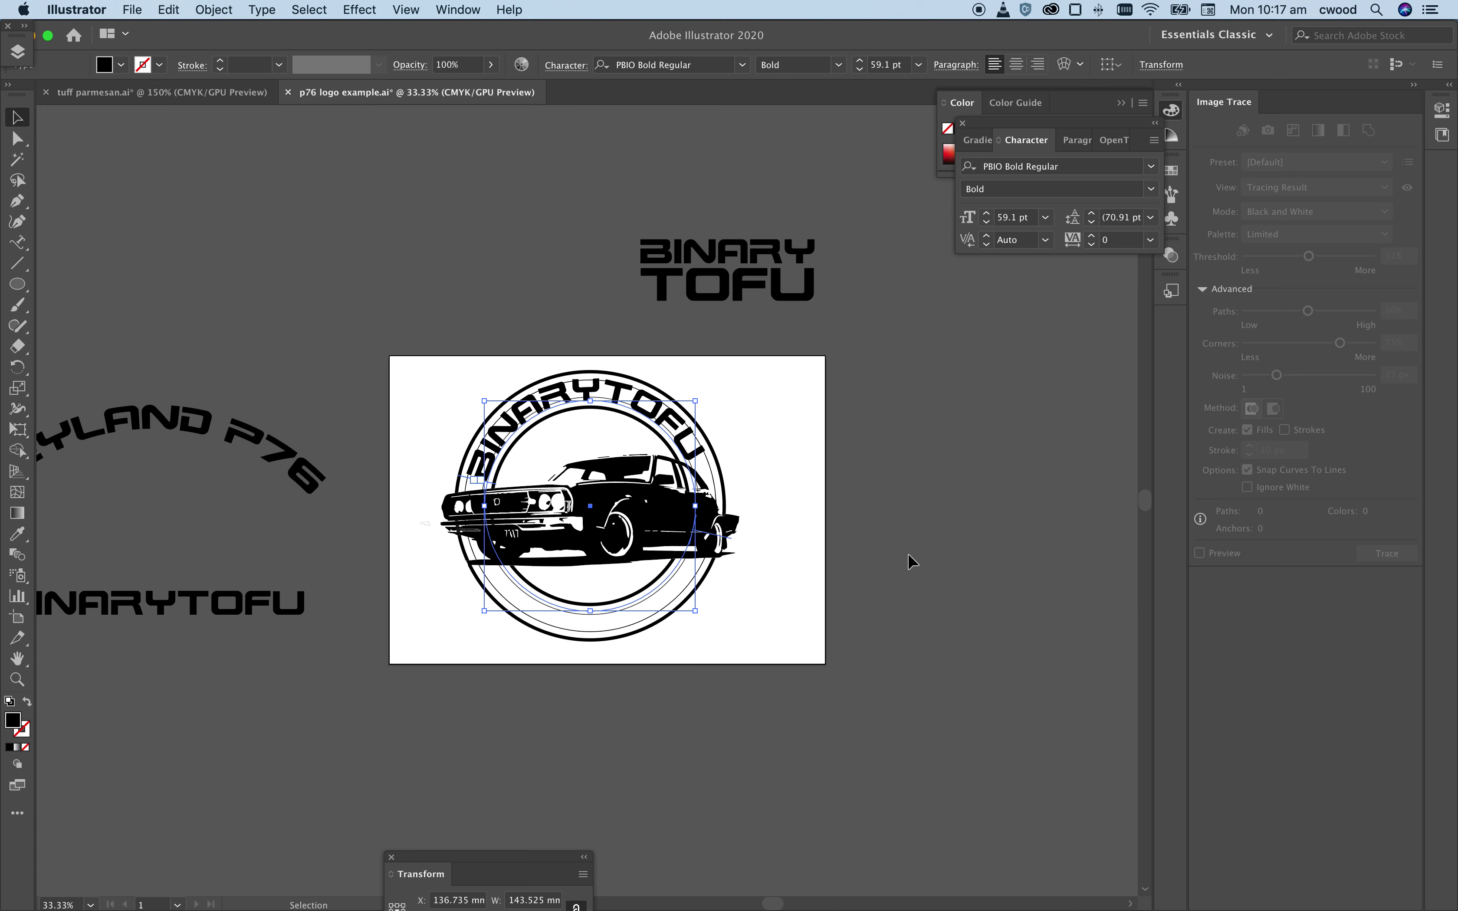
key(super+d)
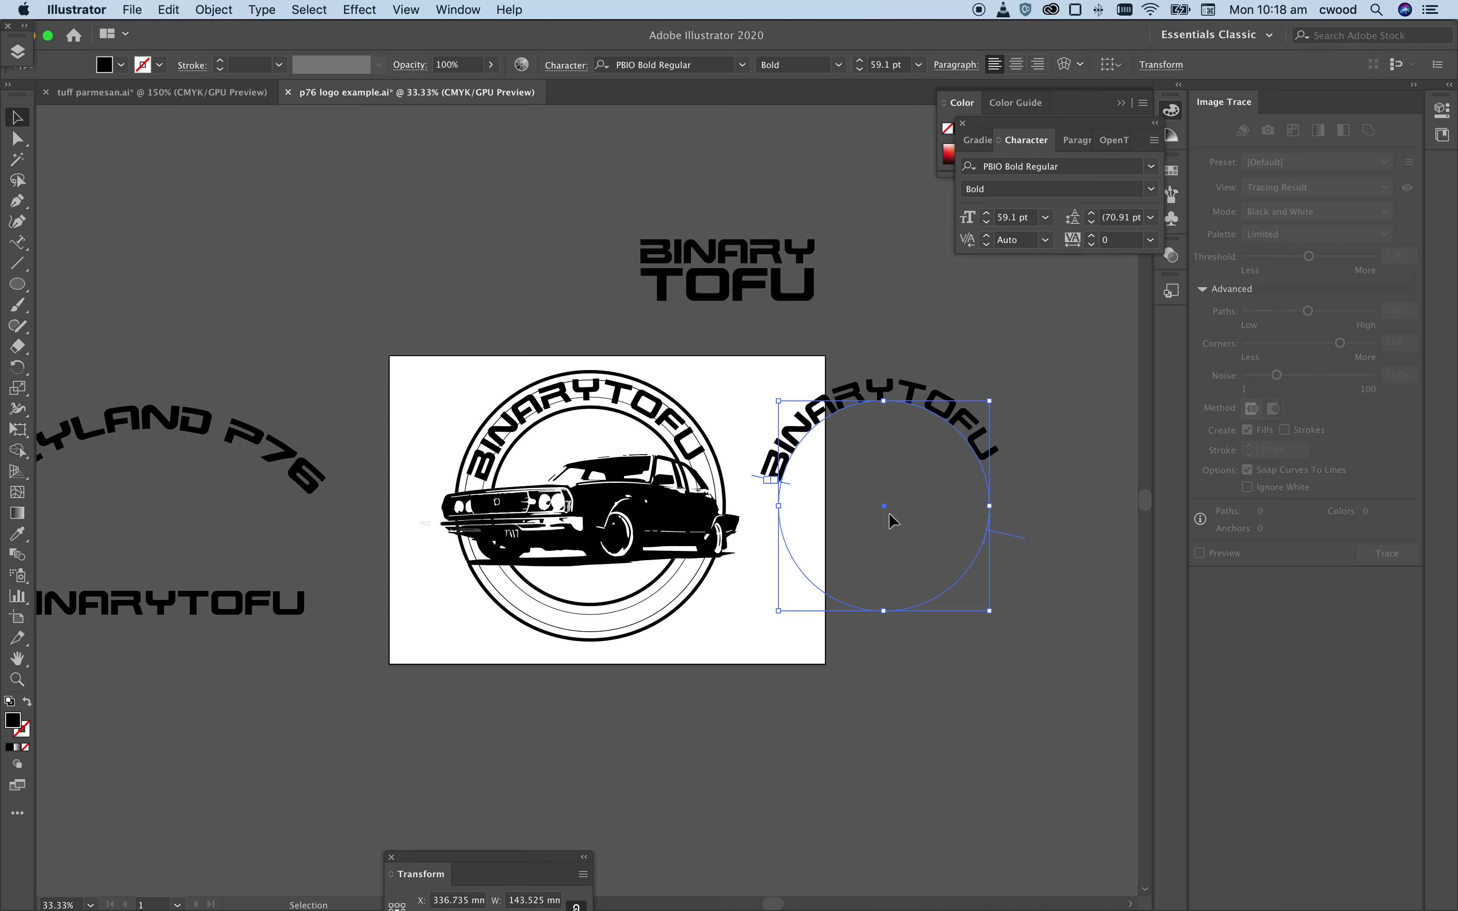
Step: Flip the copied BINARYTOFU text to the inside of its circle so it reads along the lower arc
key(super+equal)
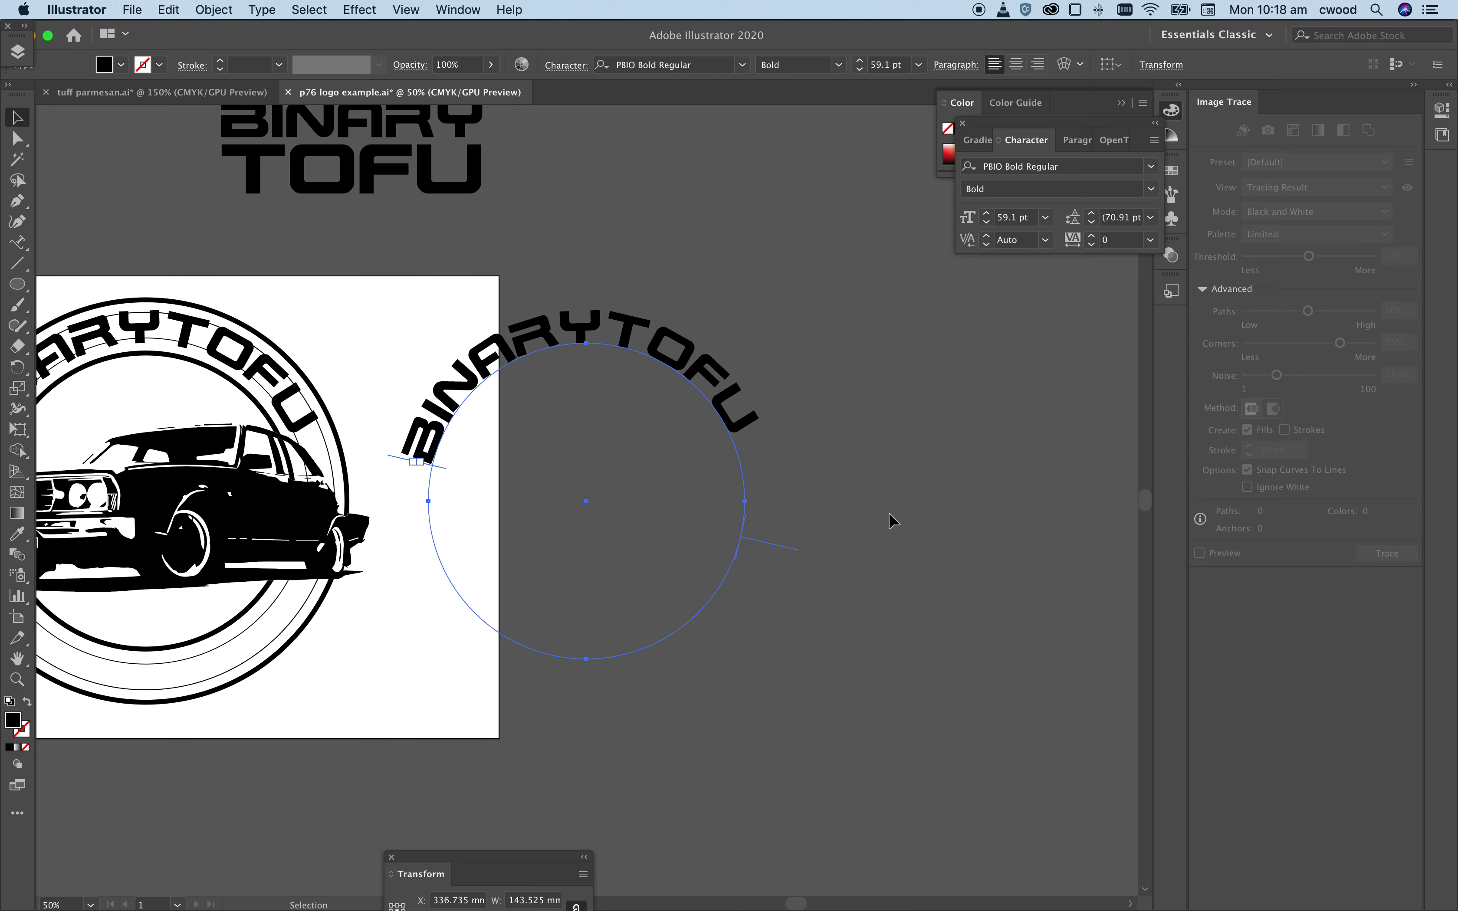
click(17, 139)
click(560, 281)
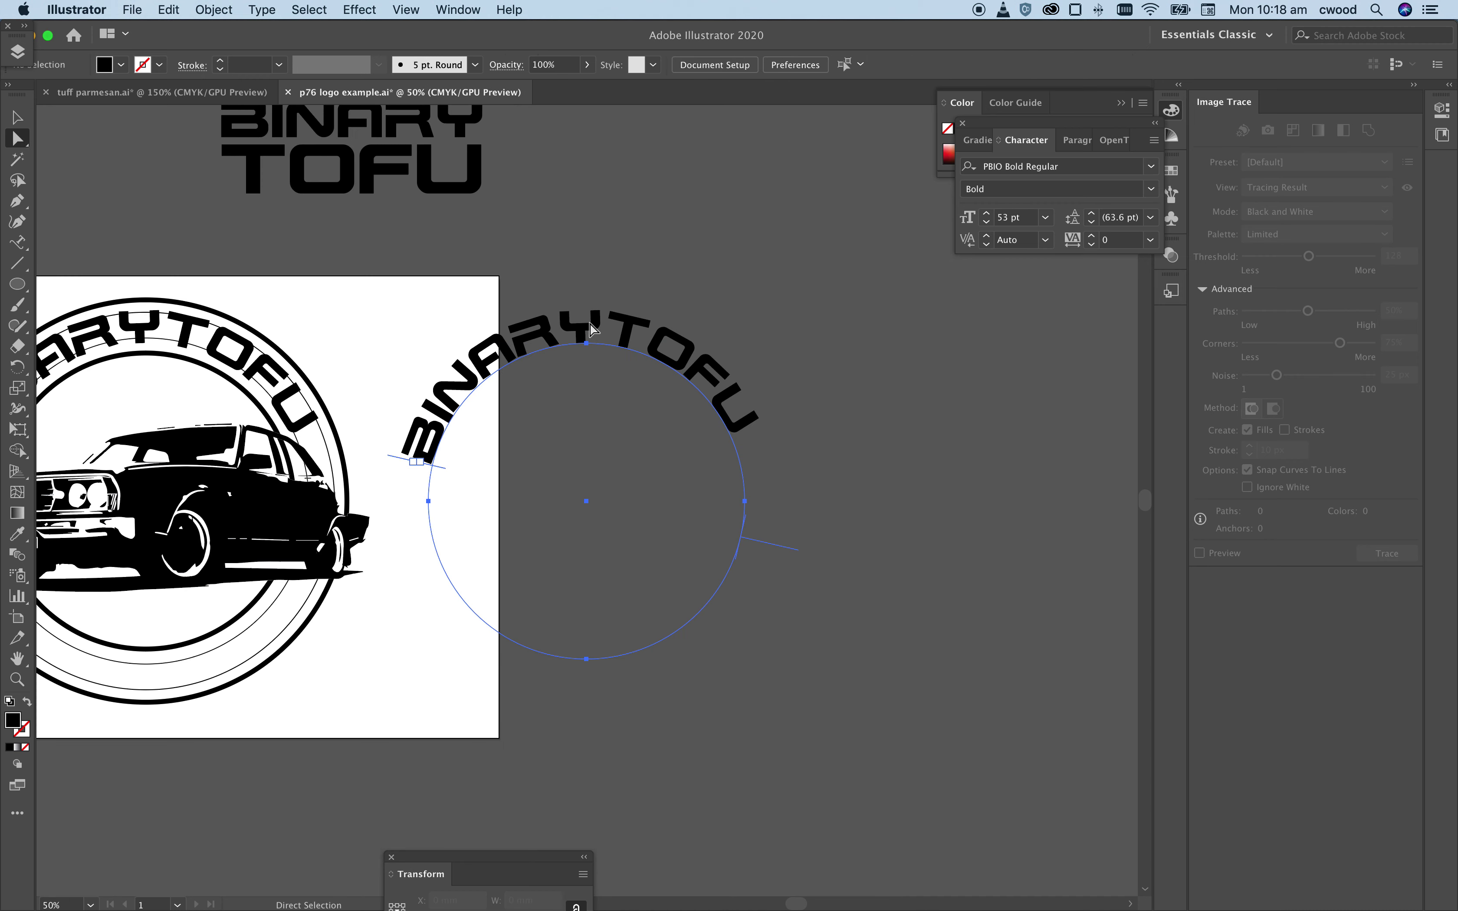
click(720, 495)
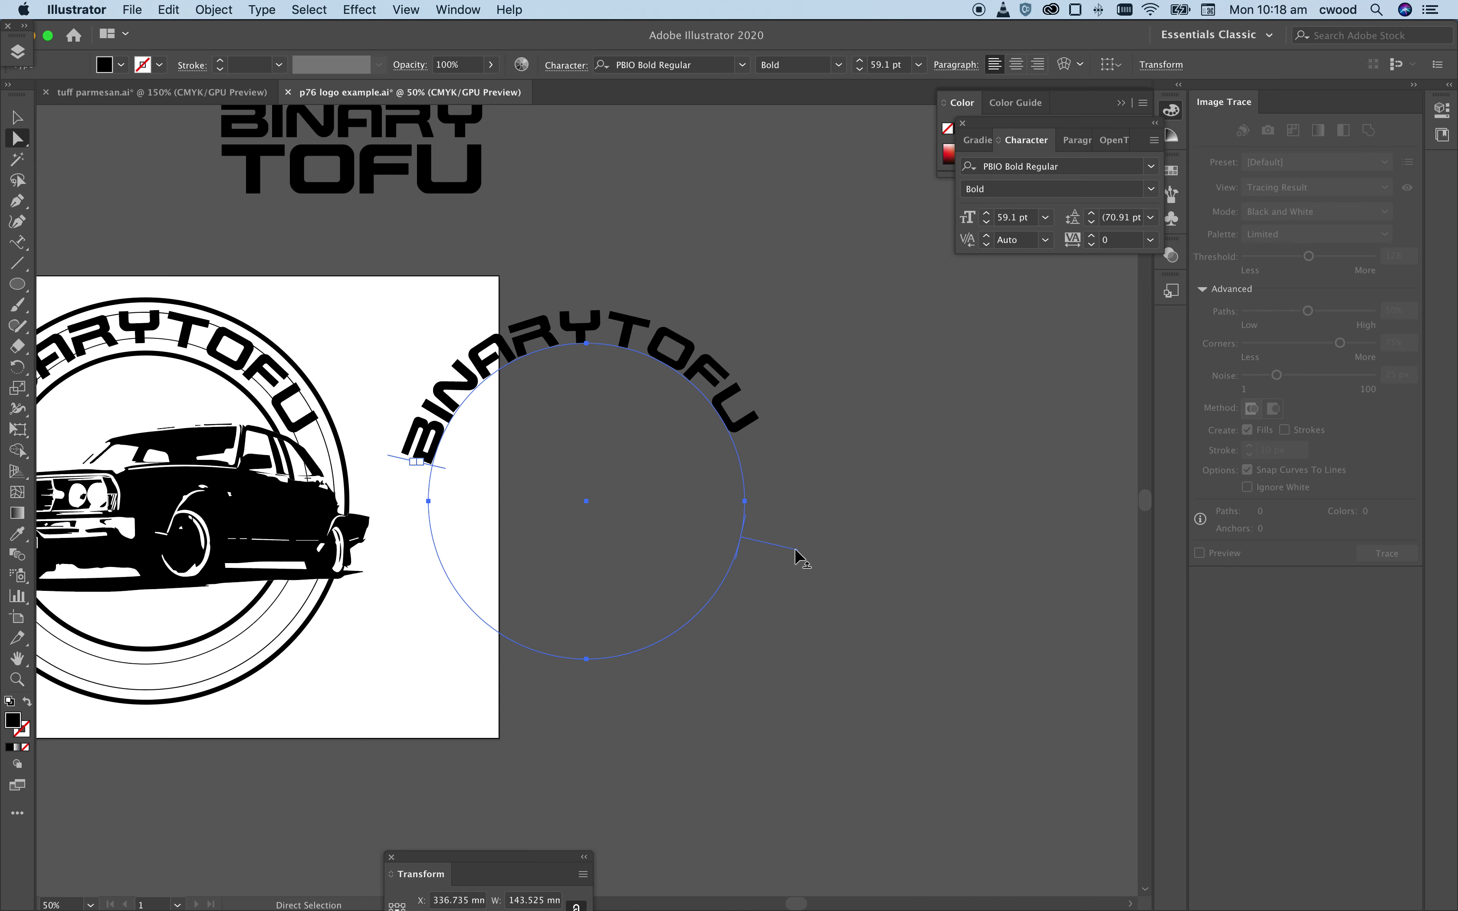
drag(795, 549, 703, 497)
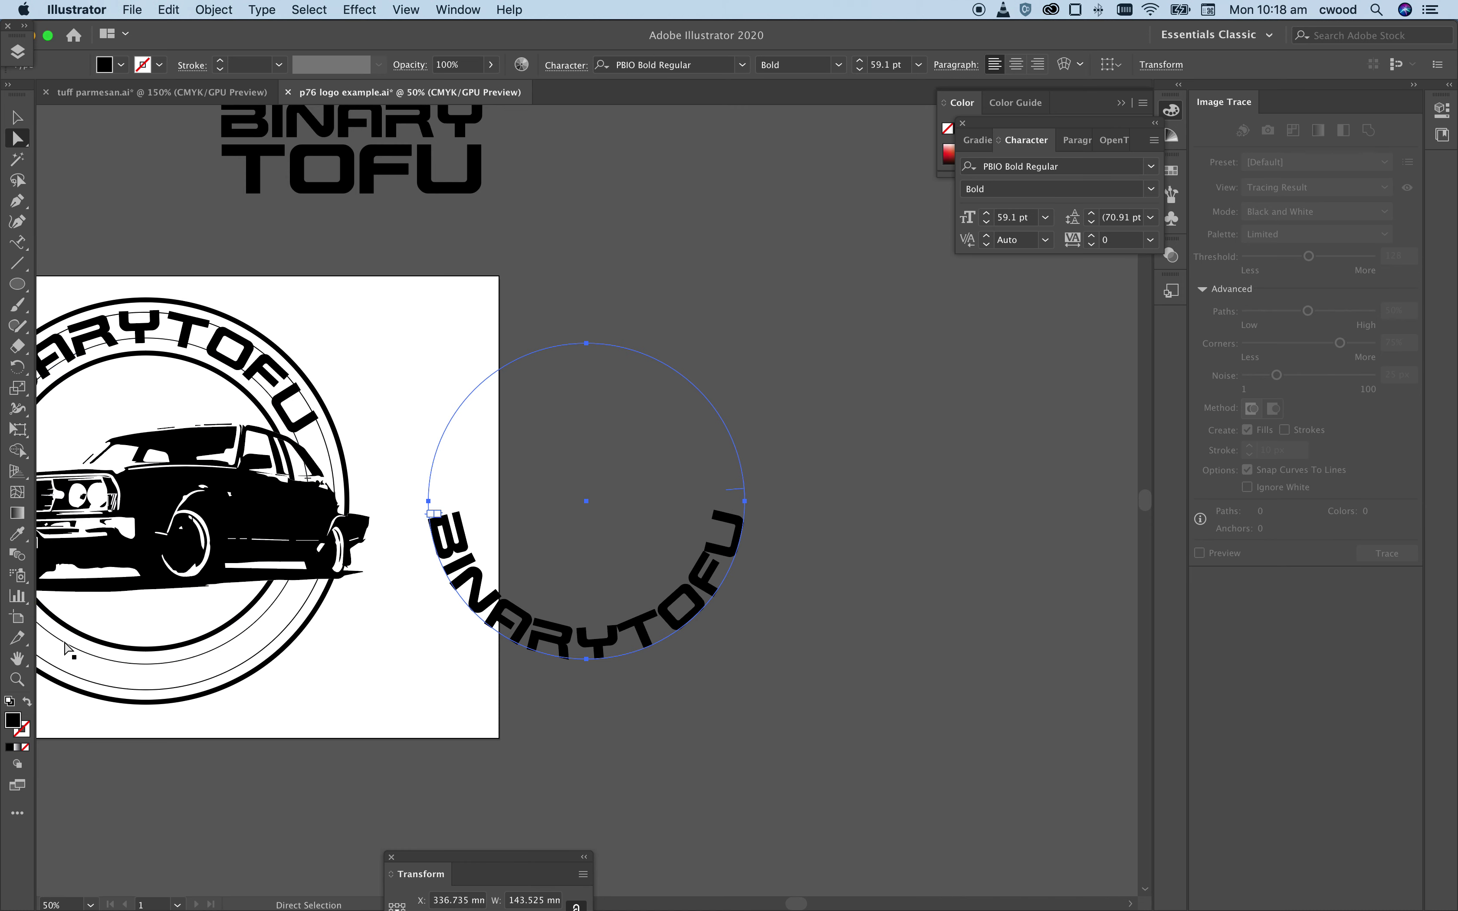
Step: Replace the BINARYTOFU wording on the flipped copy of the curved text with SINCE 1976
drag(20, 246, 90, 243)
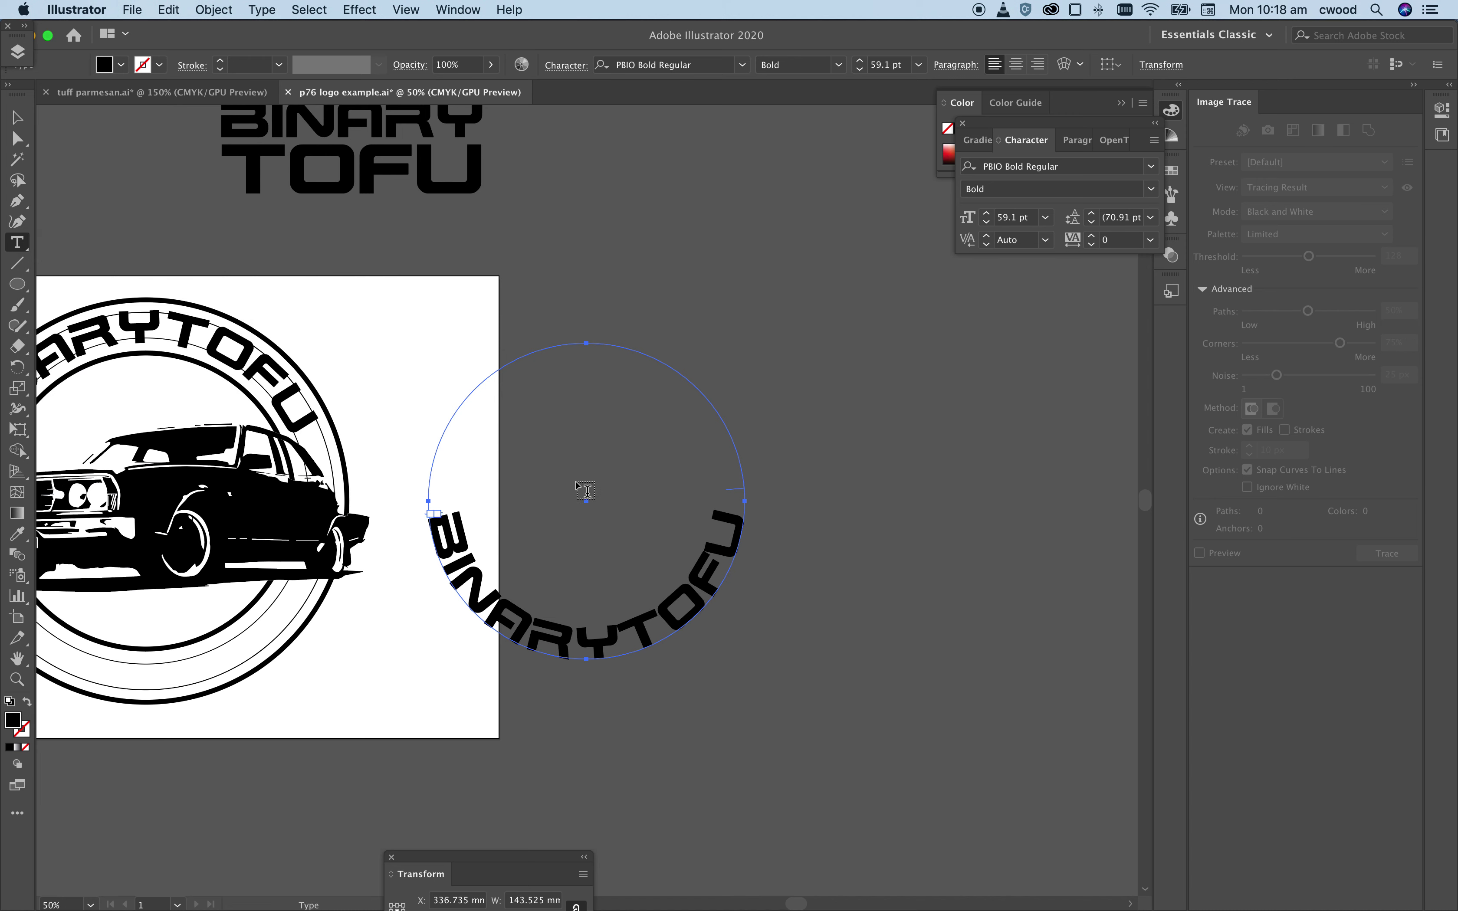
click(725, 511)
key(BackSpace)
key(BackSpace)
key(BackSpace)
key(BackSpace)
key(BackSpace)
key(BackSpace)
key(BackSpace)
key(BackSpace)
key(BackSpace)
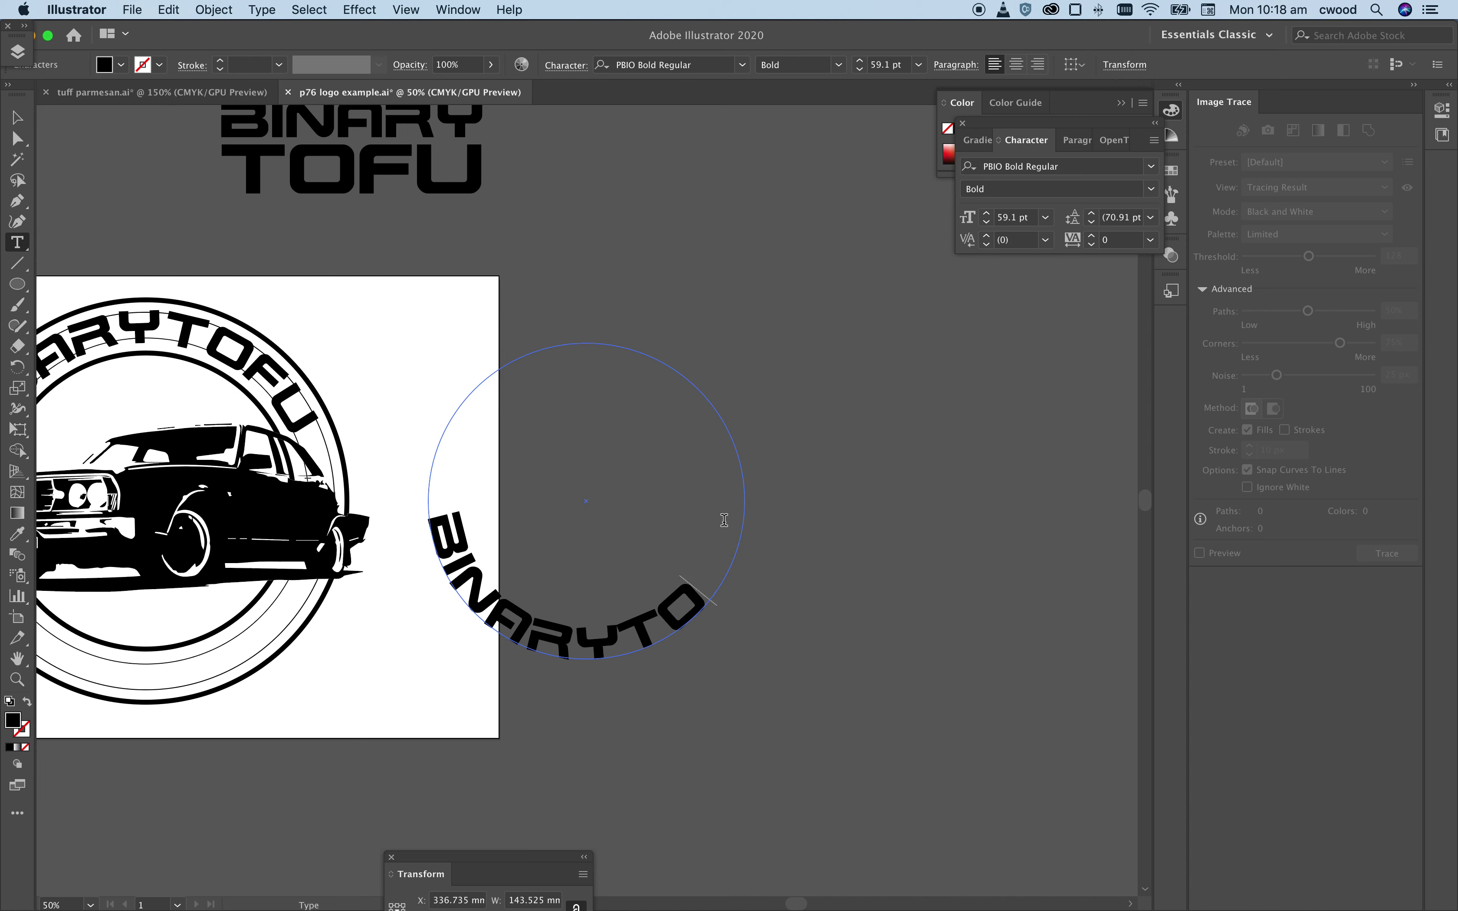
key(BackSpace)
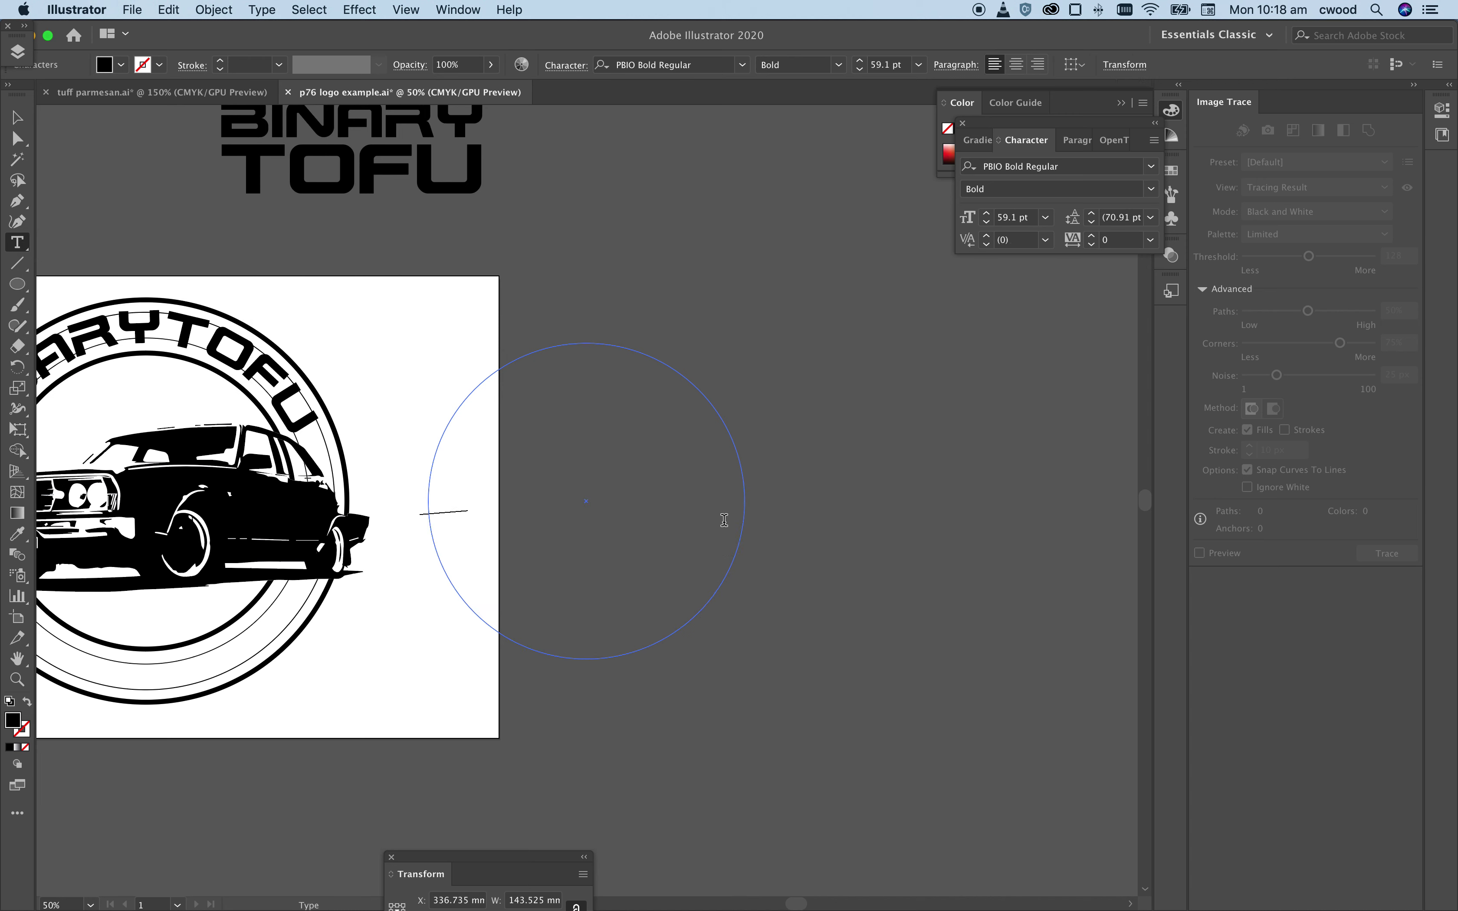
text(SINBCE)
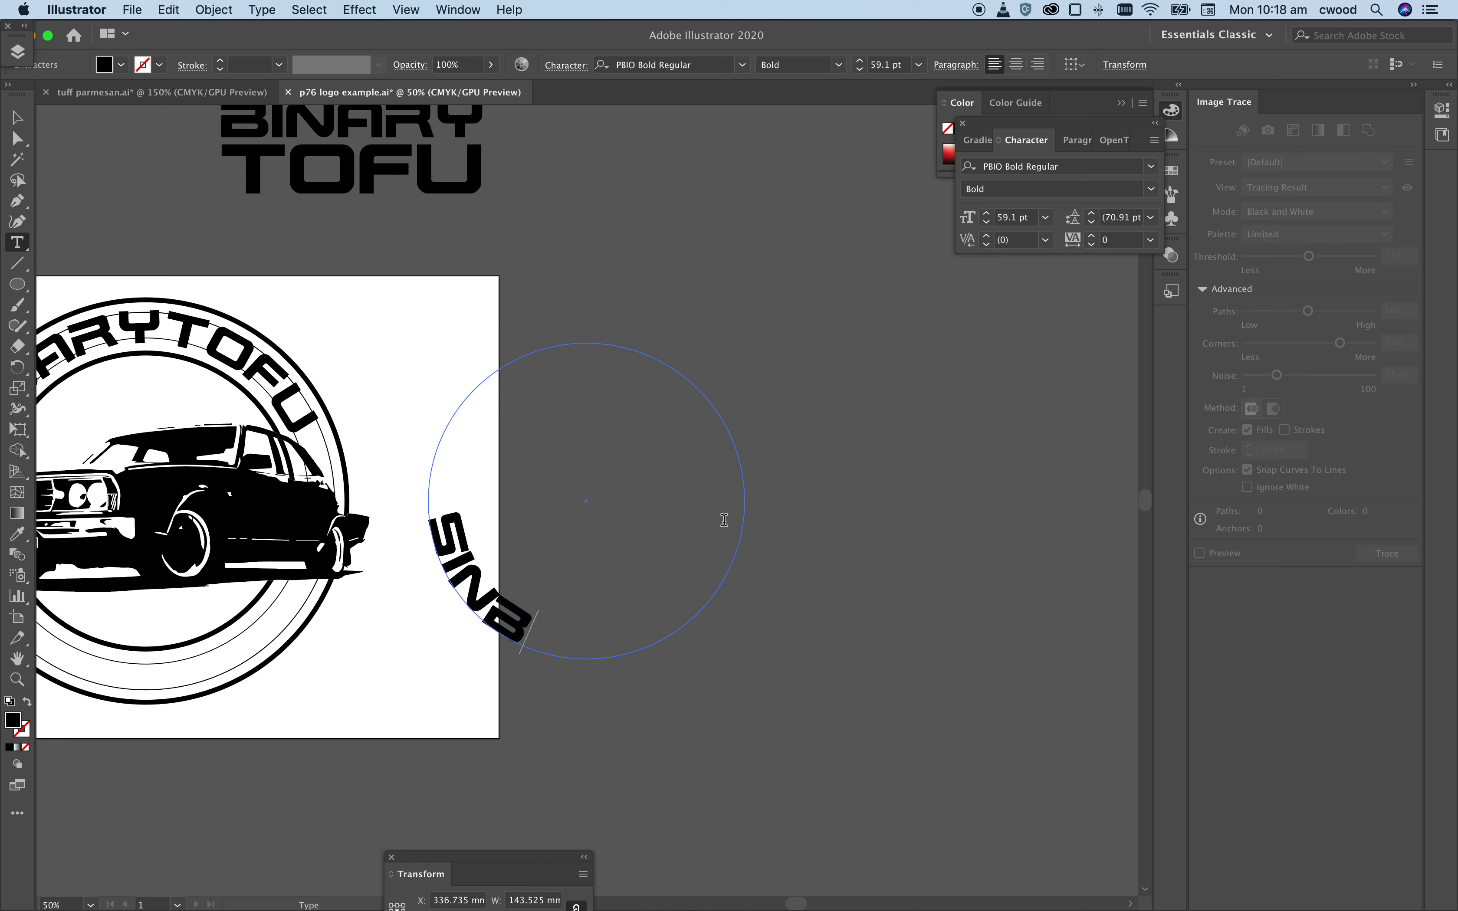
key(BackSpace)
key(BackSpace)
key(BackSpace)
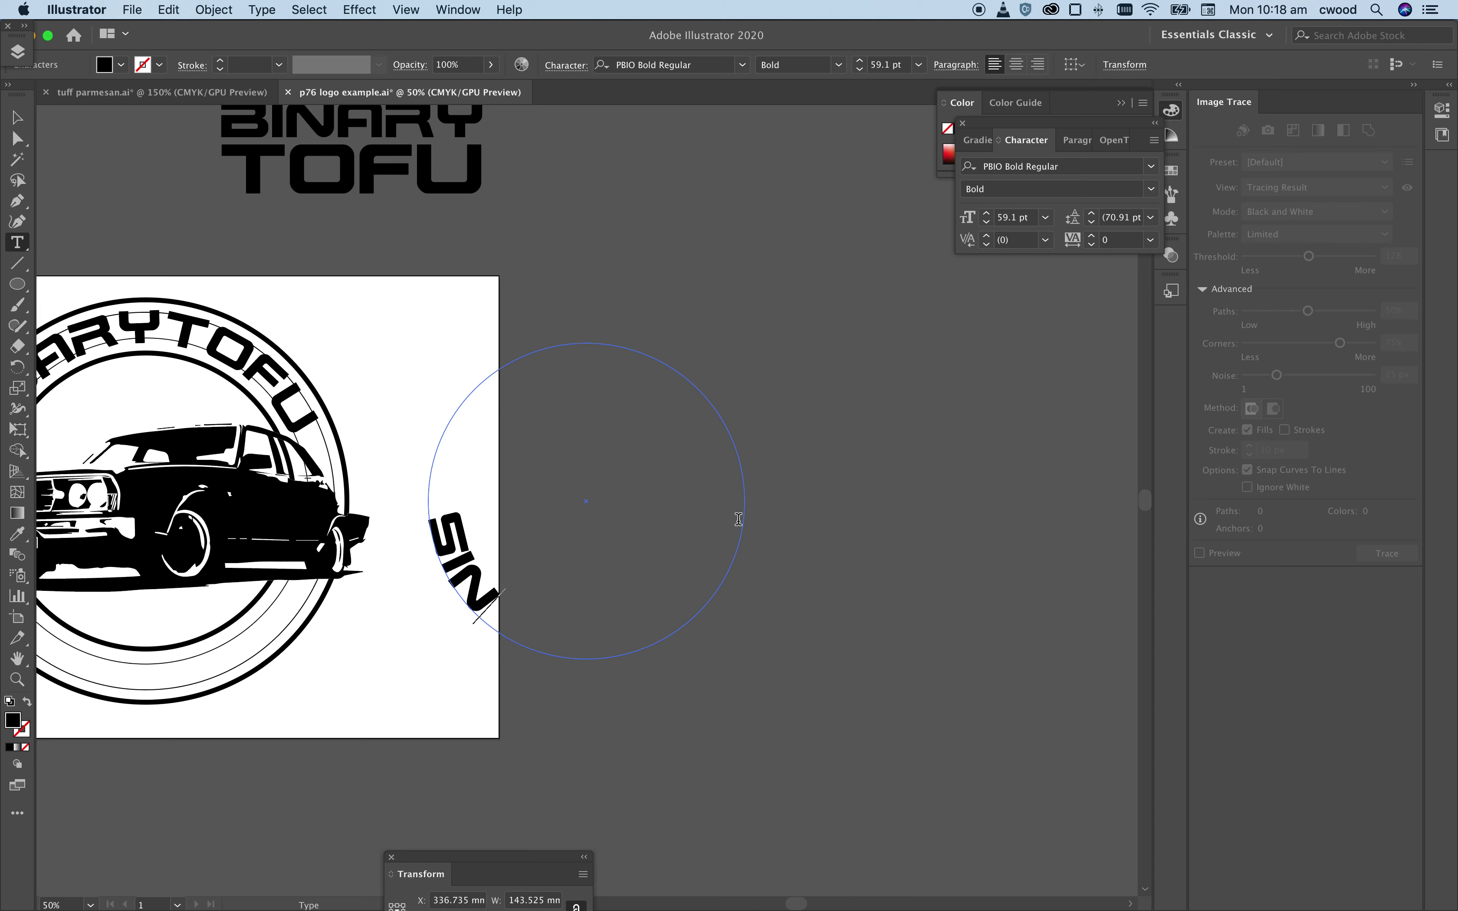
text(CE 19)
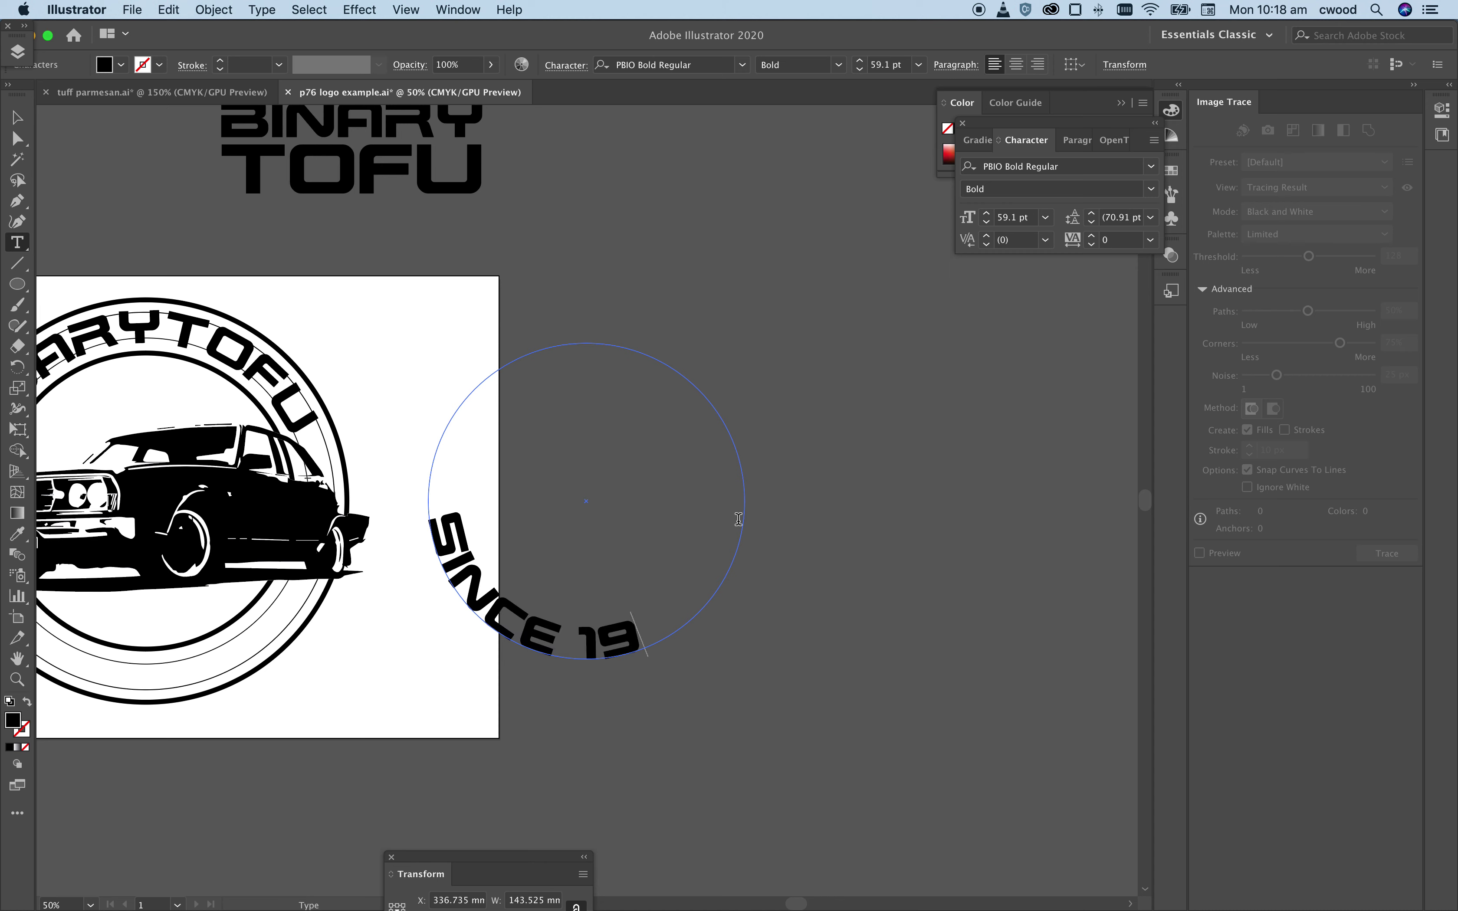
text(76)
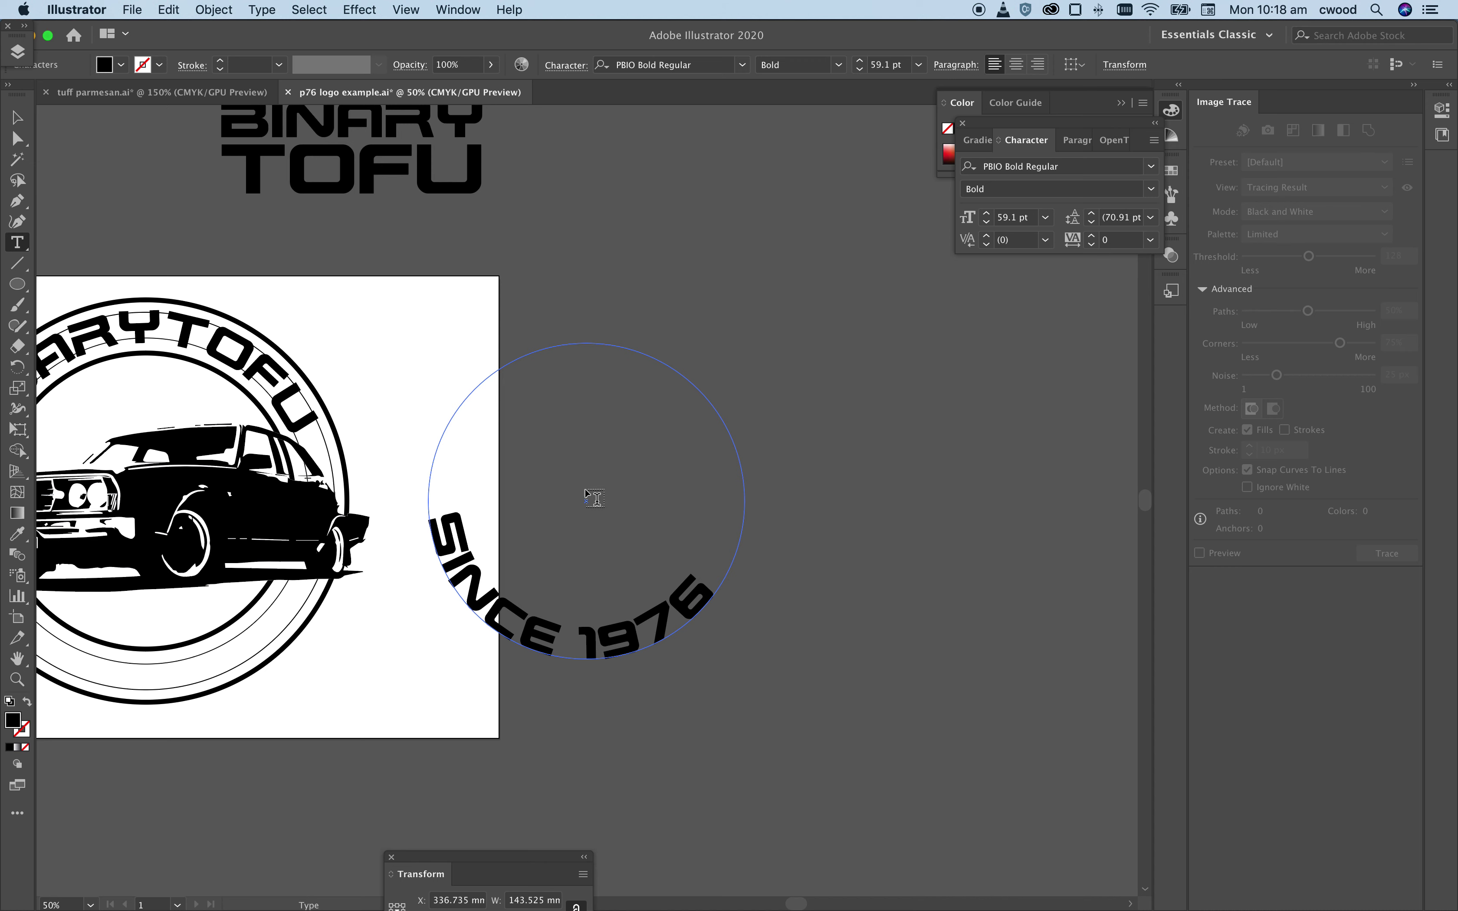
Step: Slide the SINCE 1976 text along its circle so it sits evenly across the lower arc
click(17, 138)
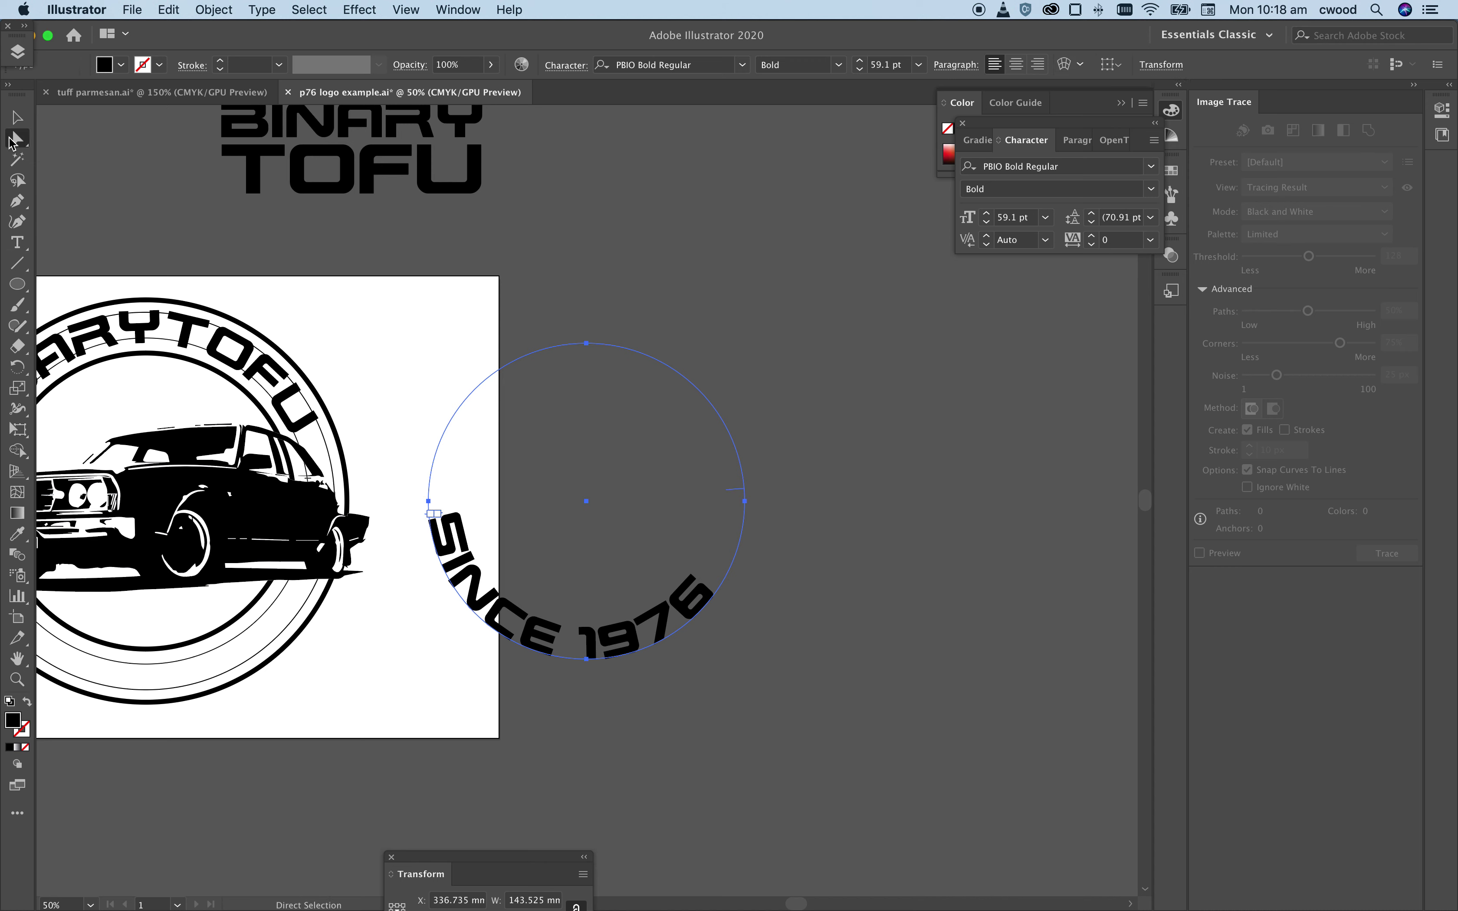
click(959, 570)
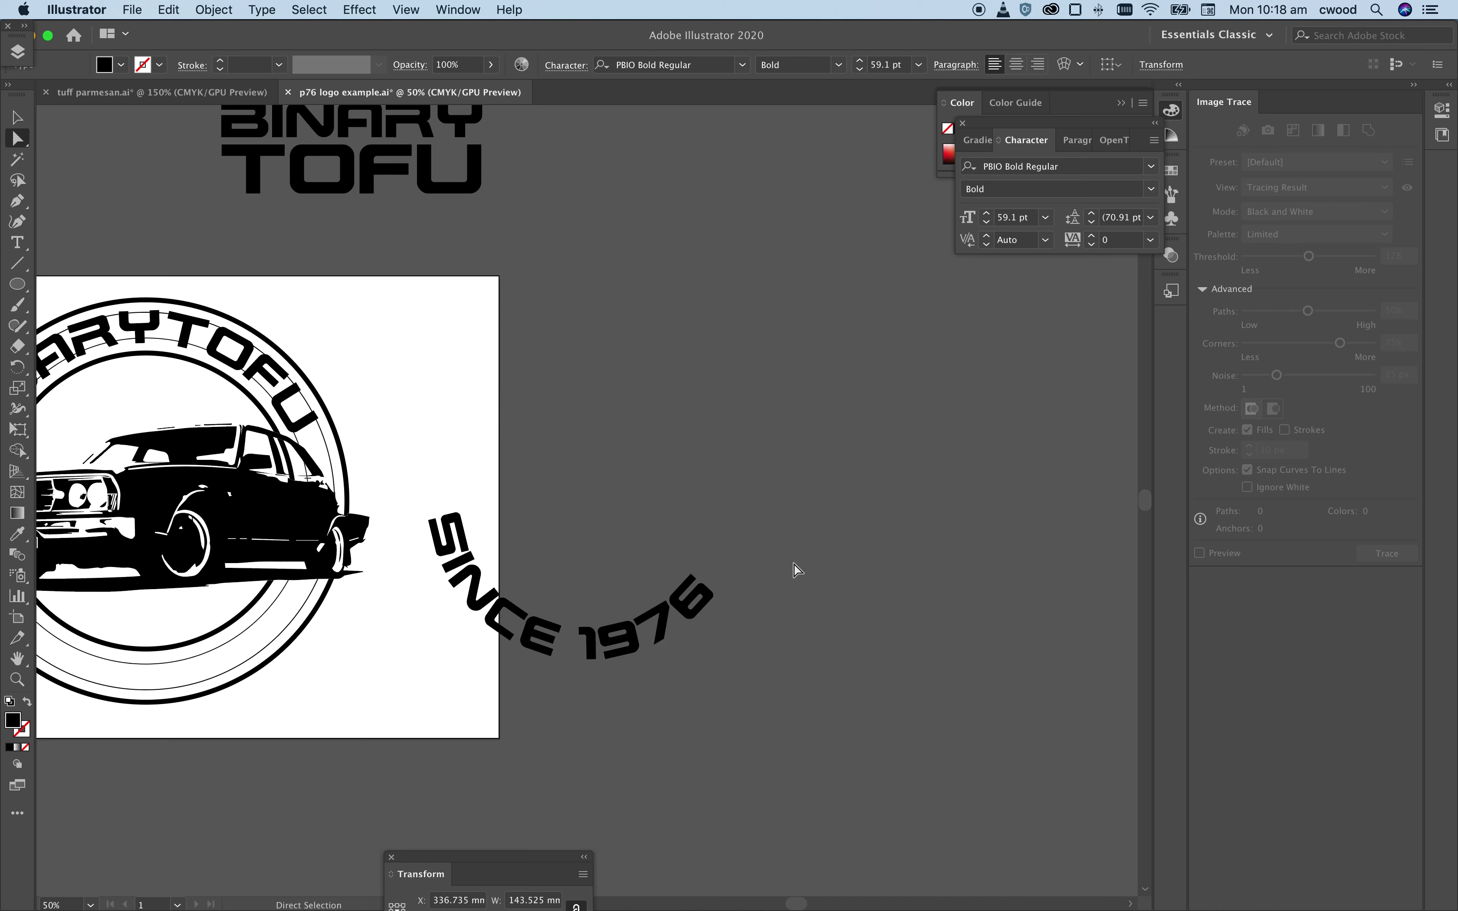
click(651, 627)
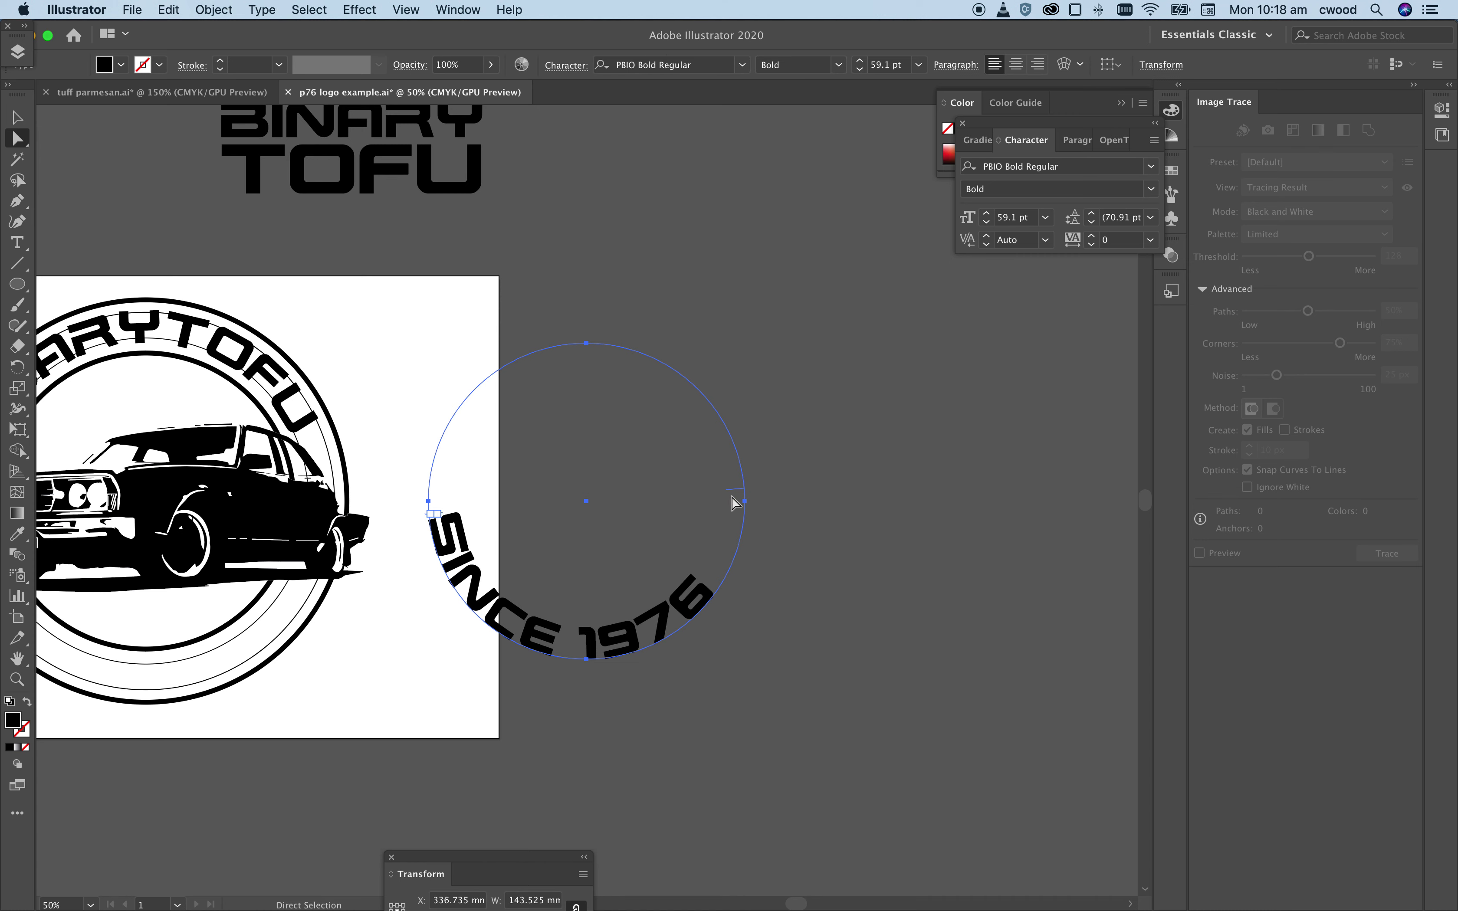
drag(732, 498, 734, 453)
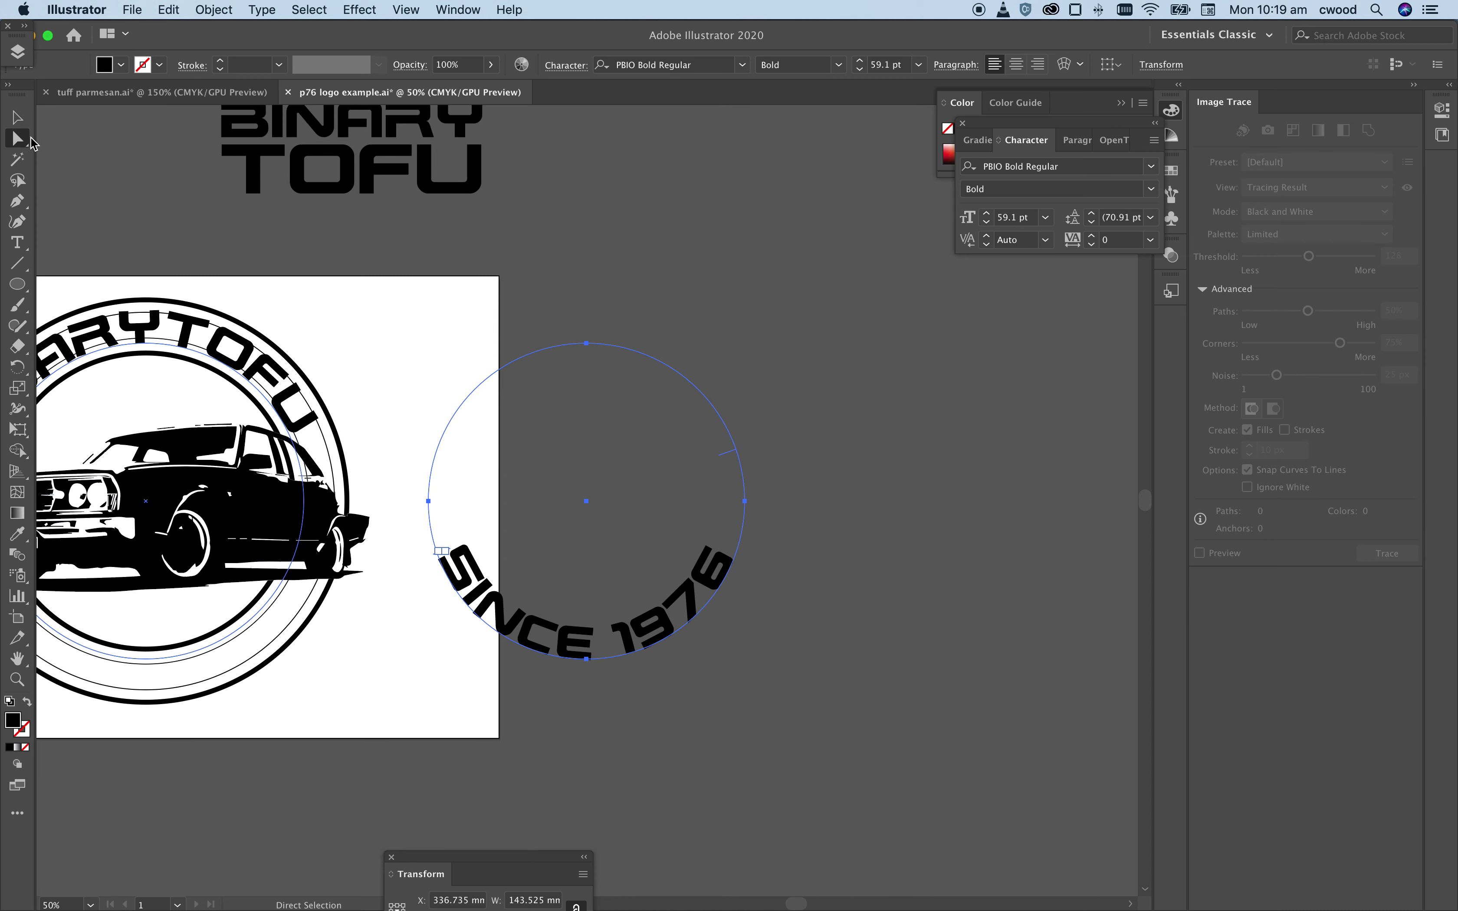
Step: Shift the SINCE 1976 text 200 mm left onto the logo and enlarge its circle from the centre to about 173 mm wide
click(18, 118)
drag(808, 907, 791, 907)
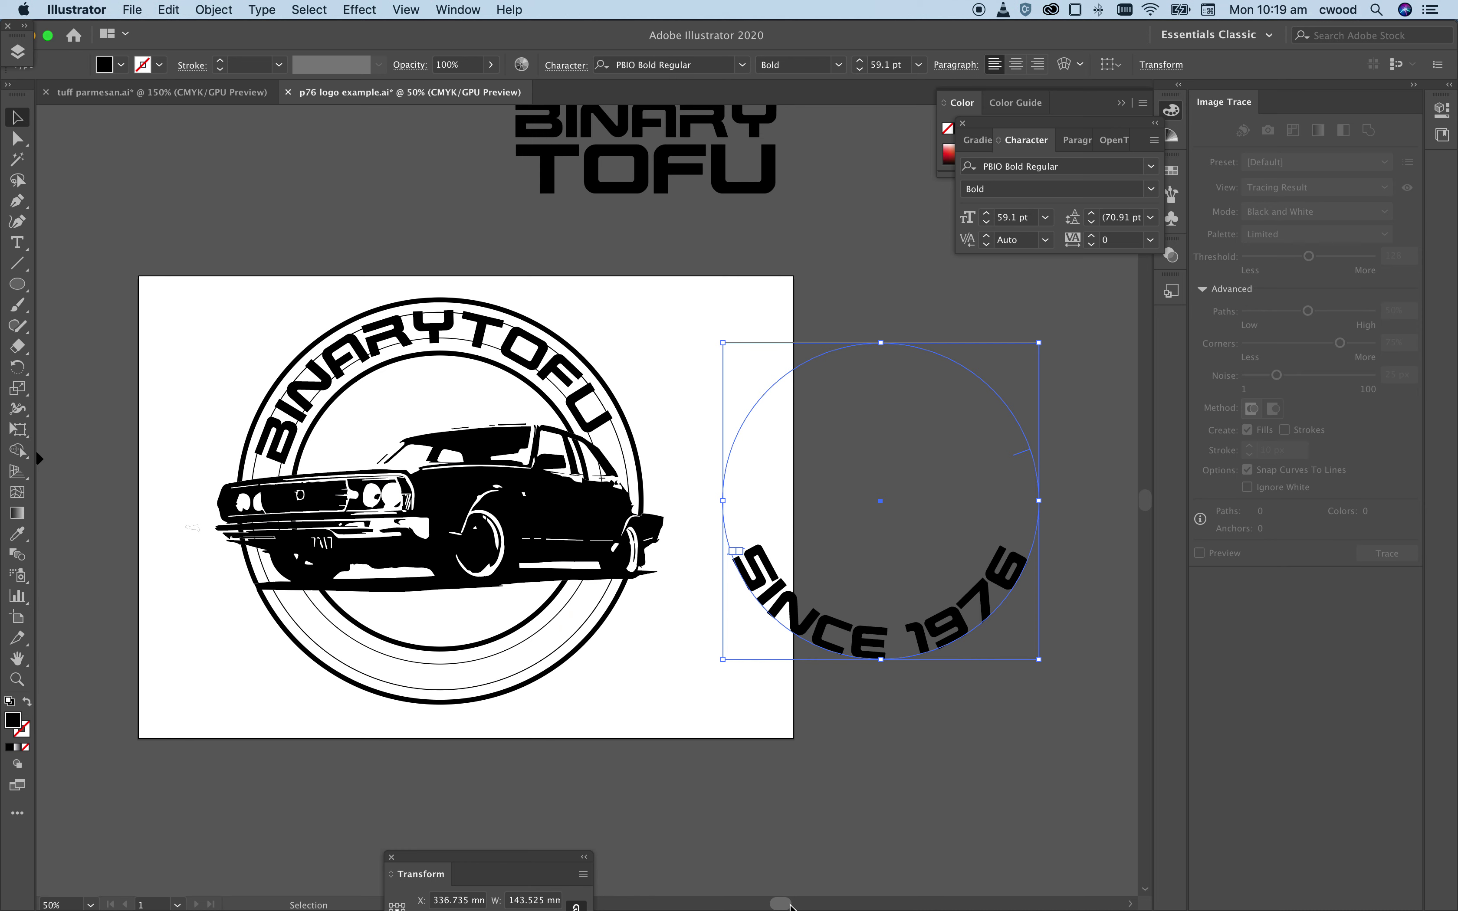
key(shift+Left)
key(shift+Left)
key(shift+Left)
key(shift+Left)
key(shift+Left)
key(shift+Left)
key(shift+Left)
key(shift+Left)
key(shift+Left)
key(shift+Left)
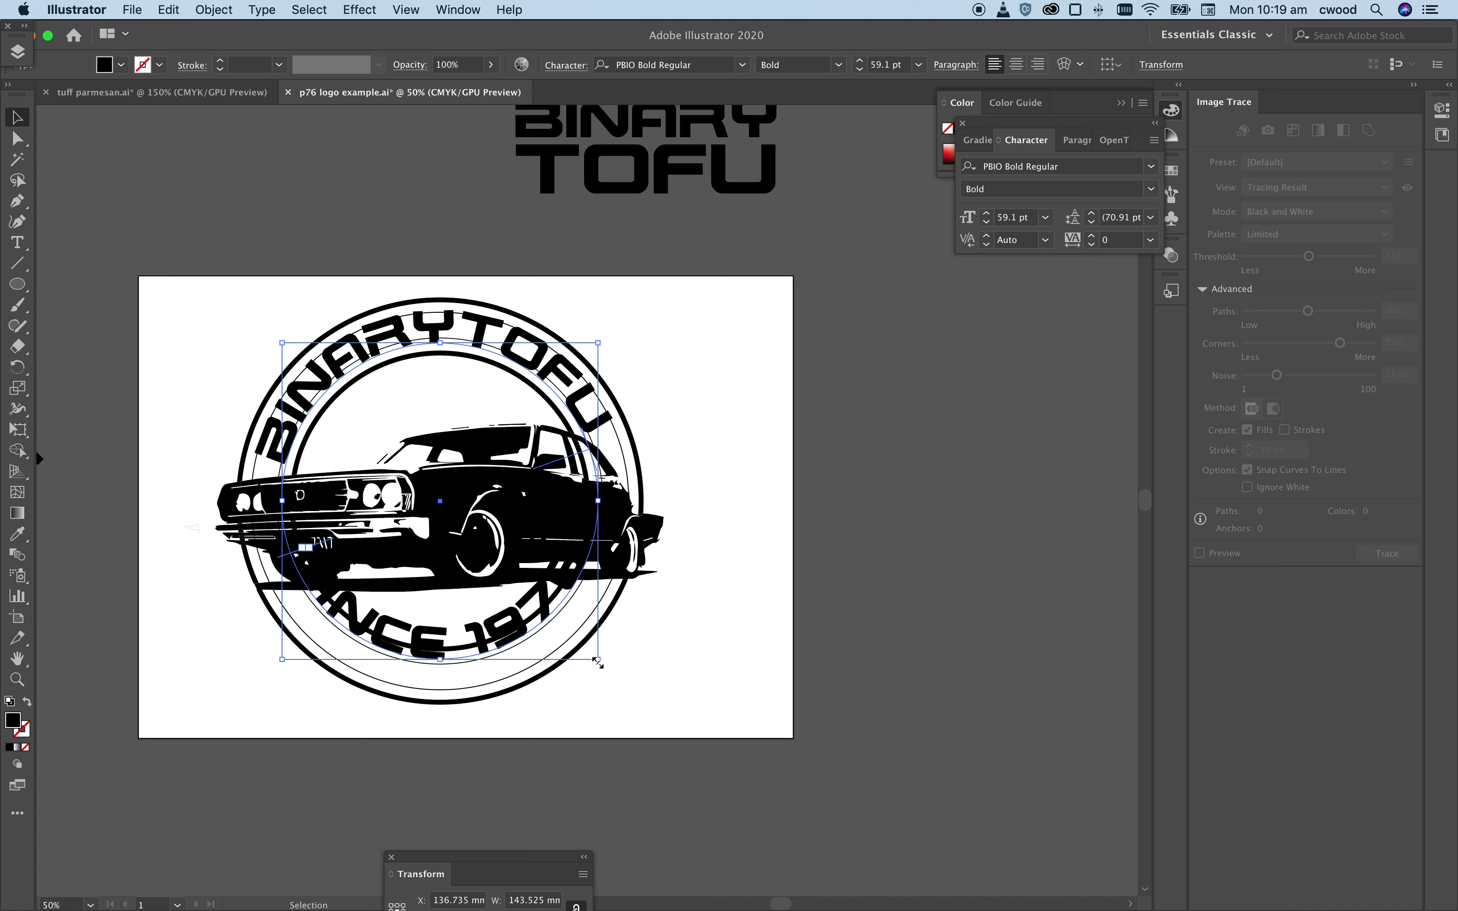
drag(597, 663, 608, 673)
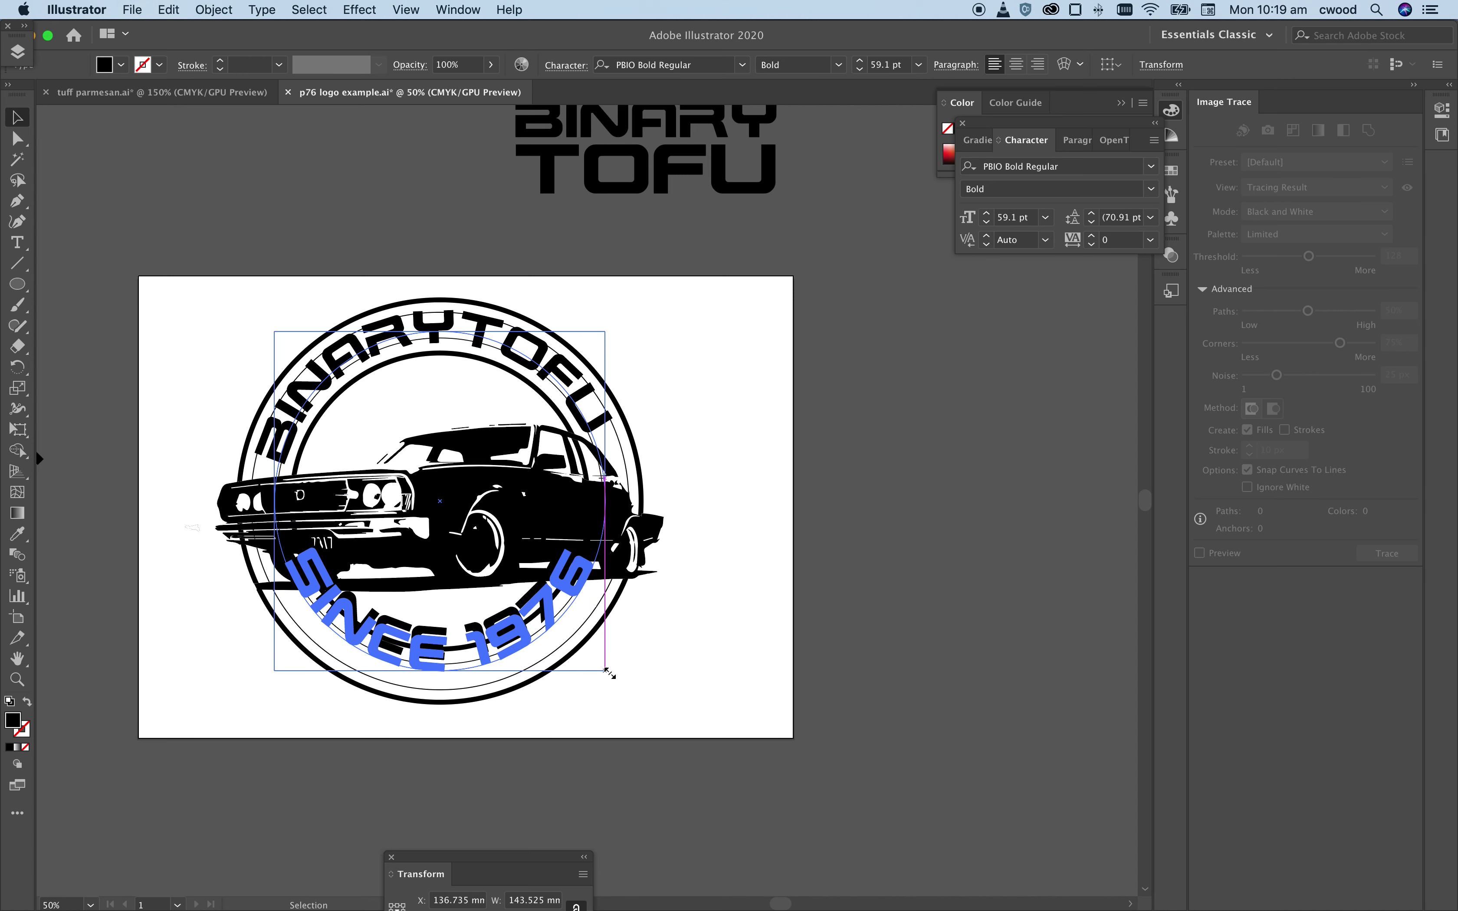
drag(608, 673, 633, 698)
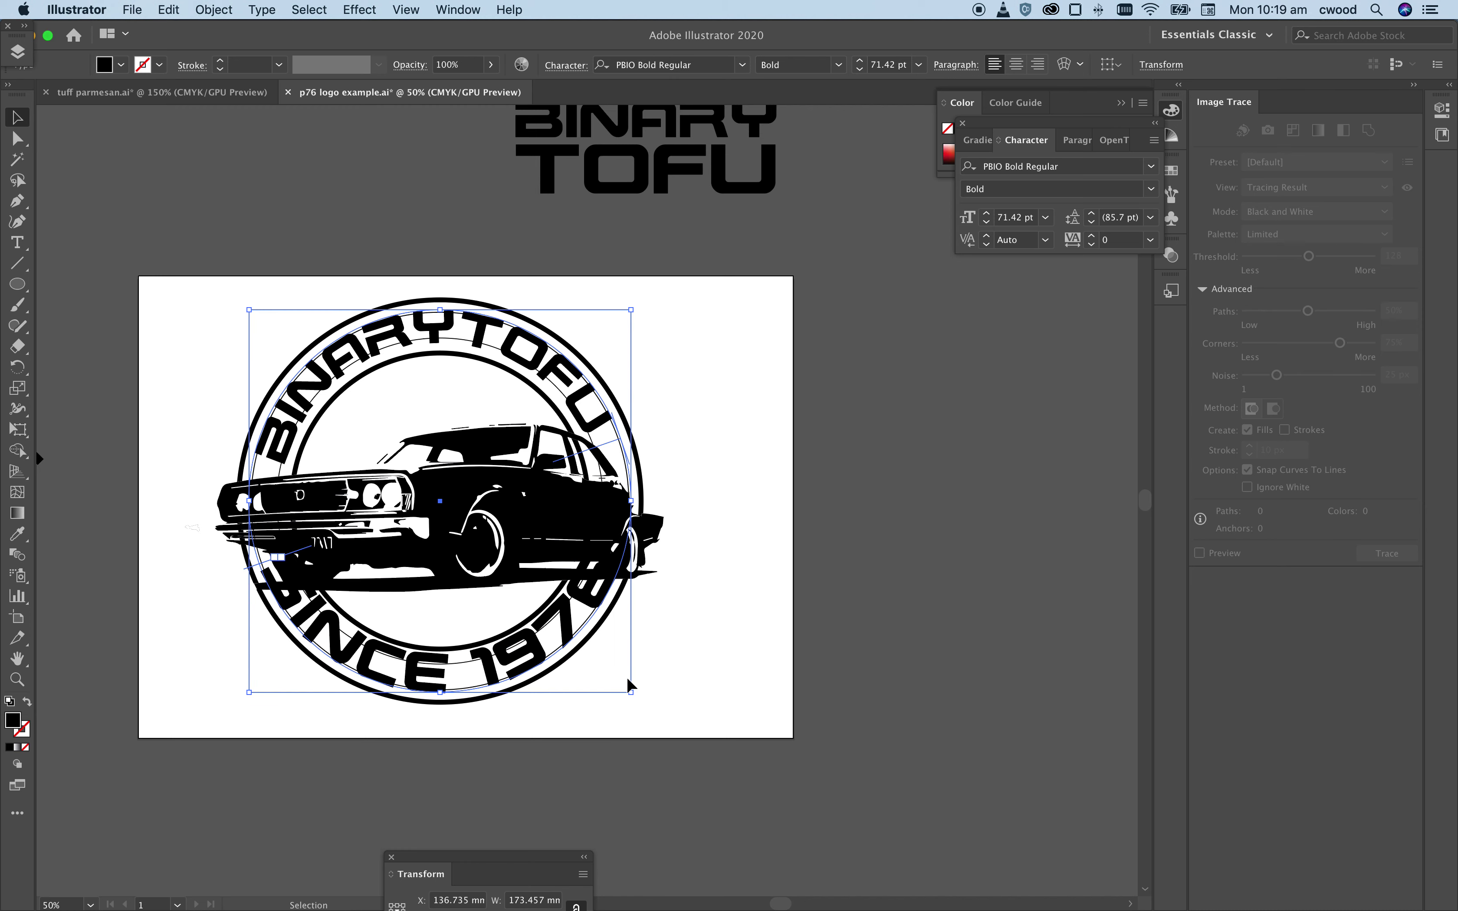
Step: Set the font size of the SINCE 1976 text to 54 pt
click(18, 242)
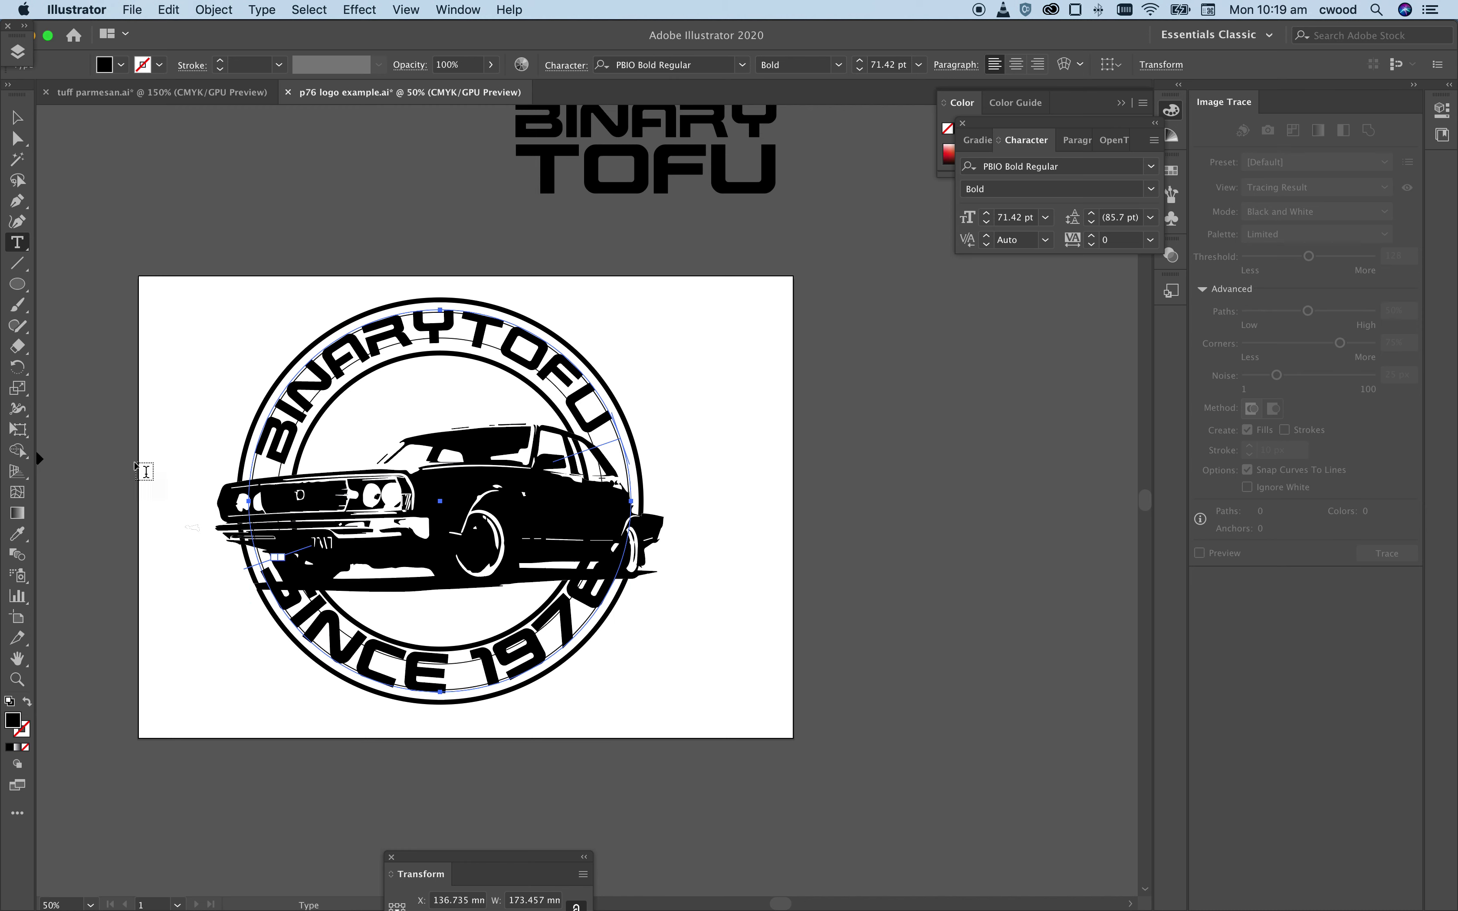
drag(278, 574, 686, 535)
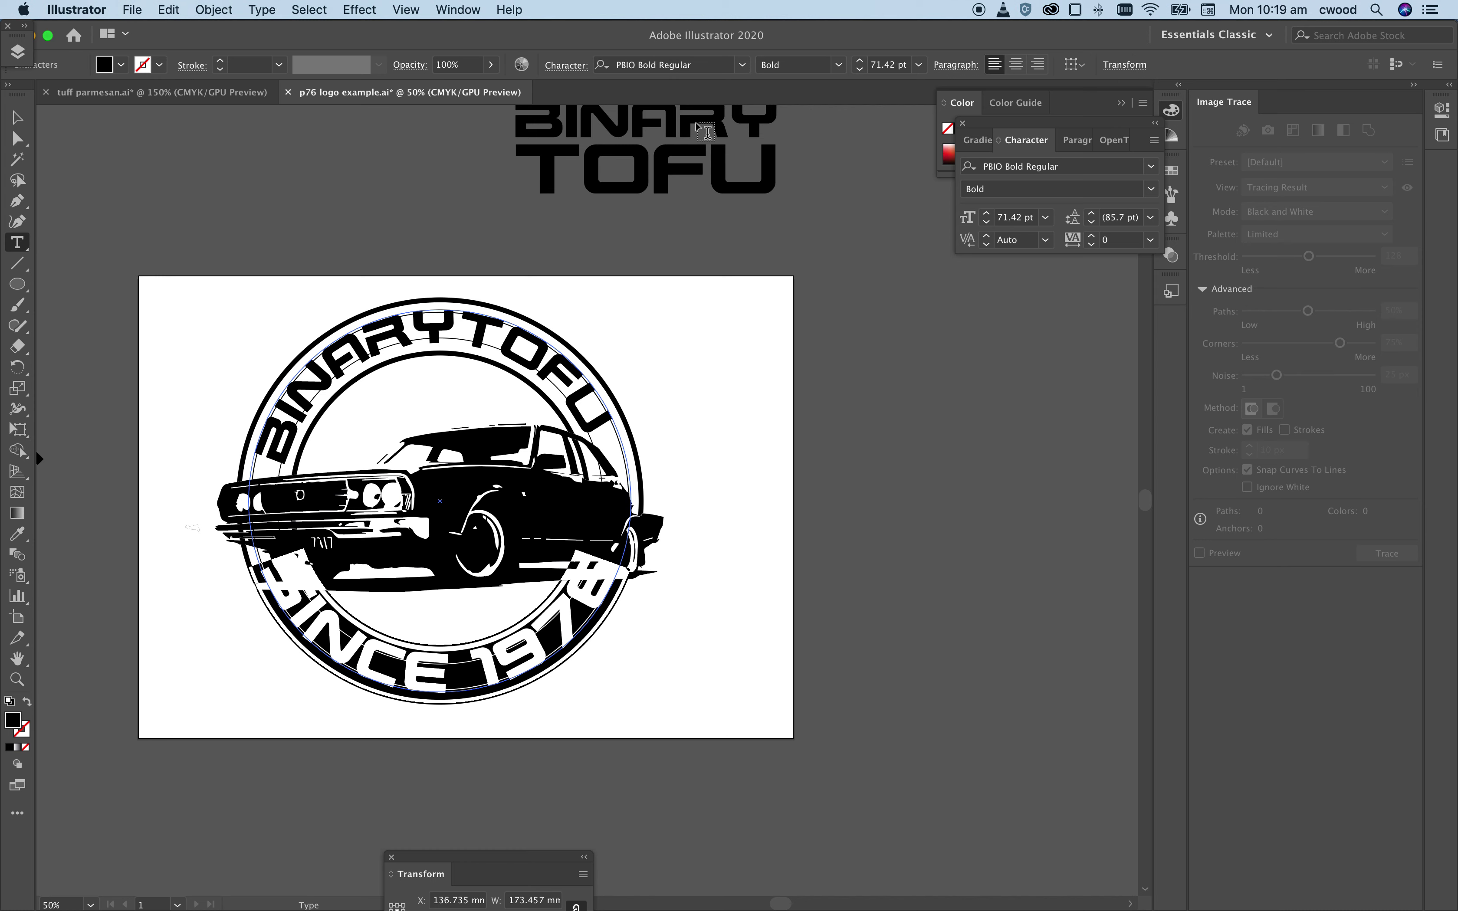
click(860, 70)
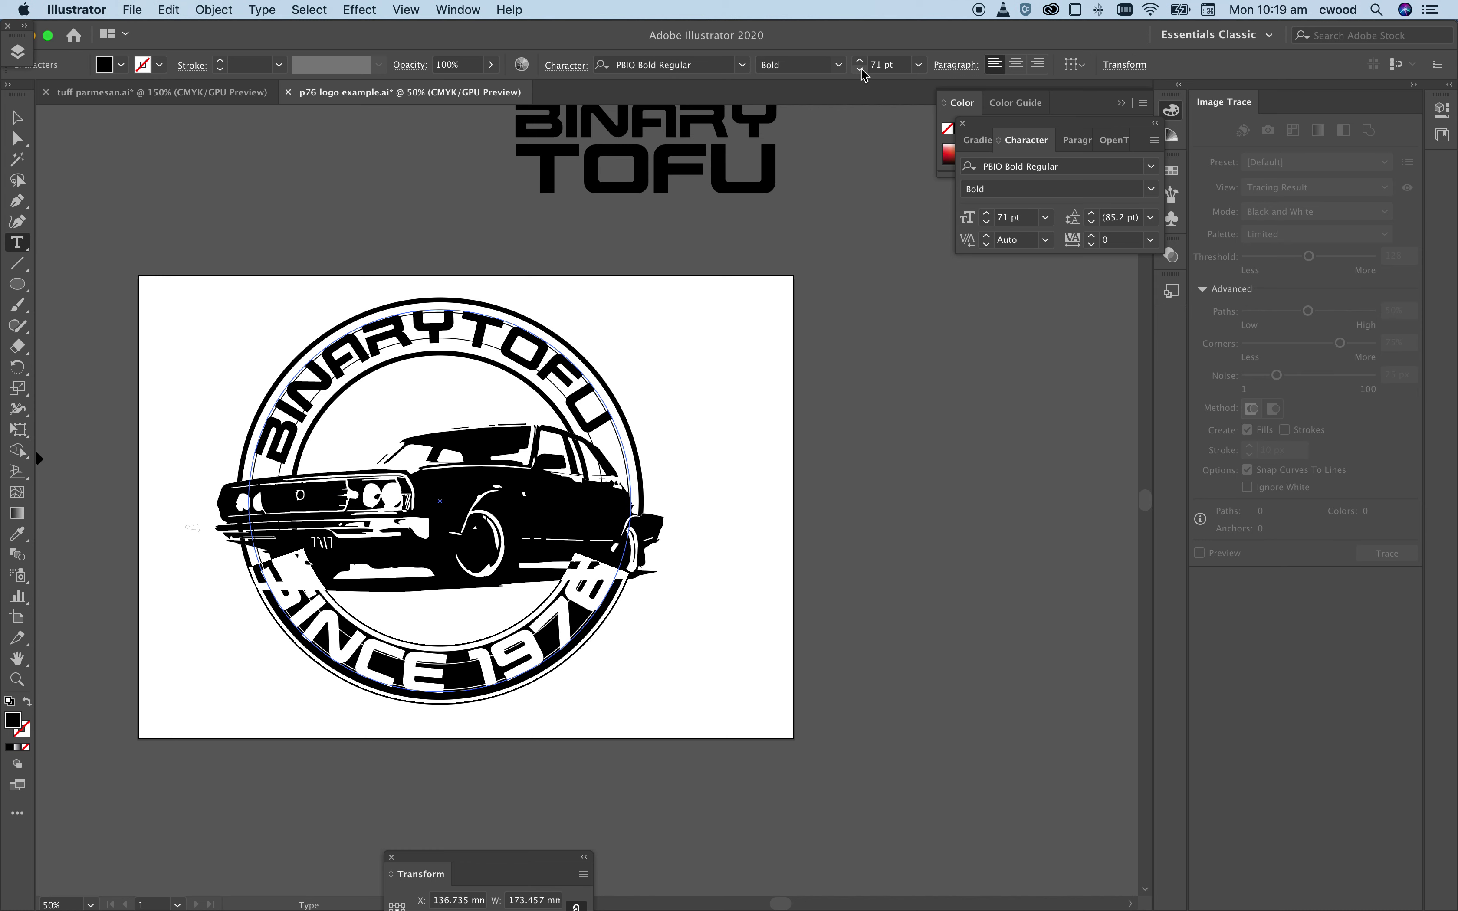
click(859, 70)
click(859, 70)
click(860, 70)
click(862, 70)
click(862, 70)
click(861, 70)
click(861, 70)
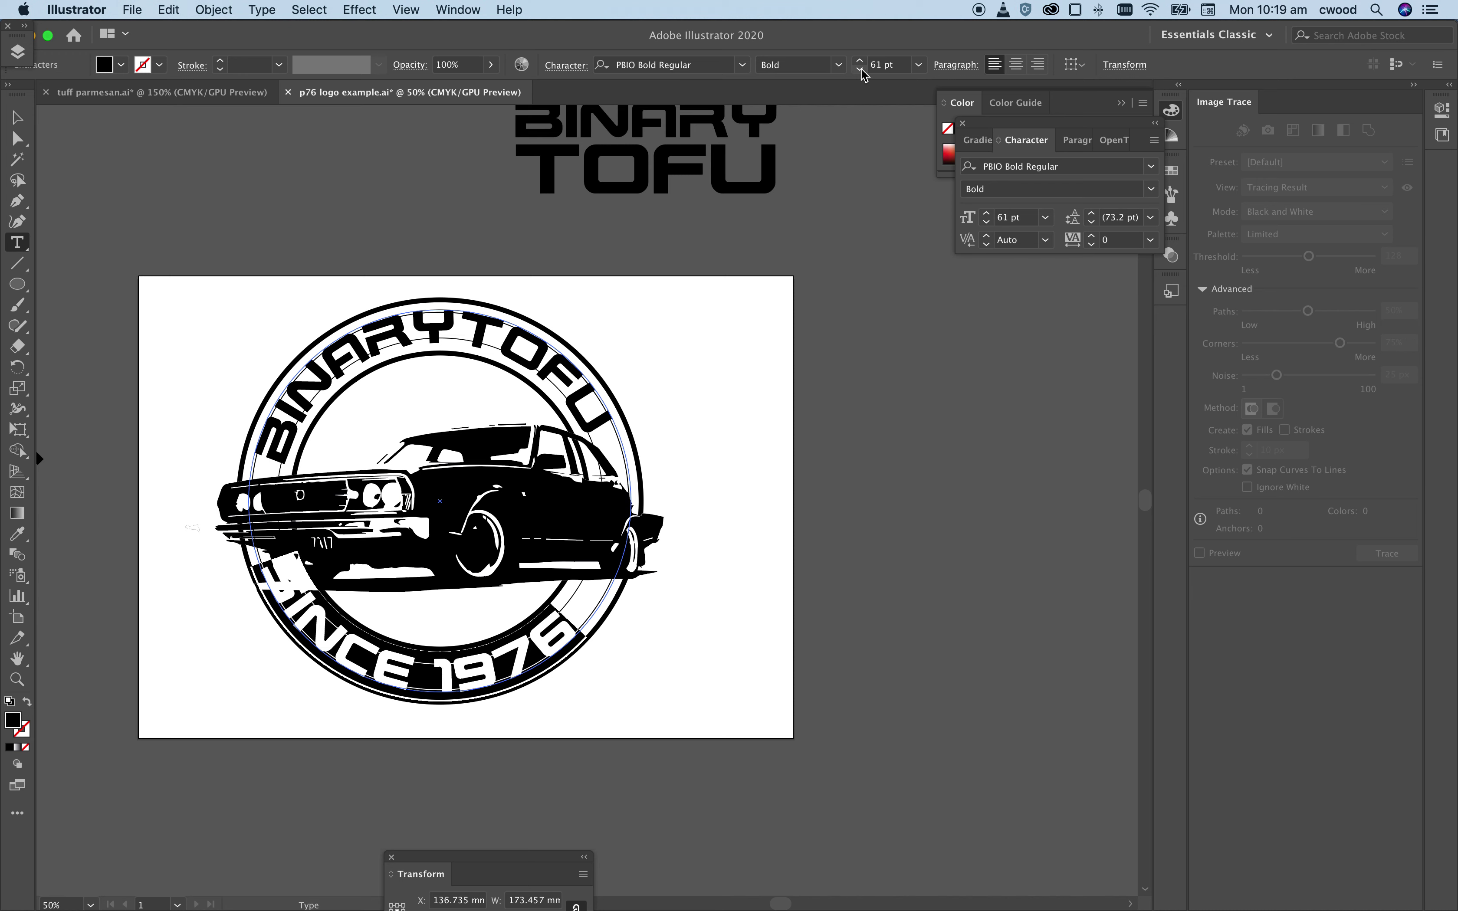
click(862, 70)
click(861, 70)
click(861, 70)
click(861, 70)
click(861, 69)
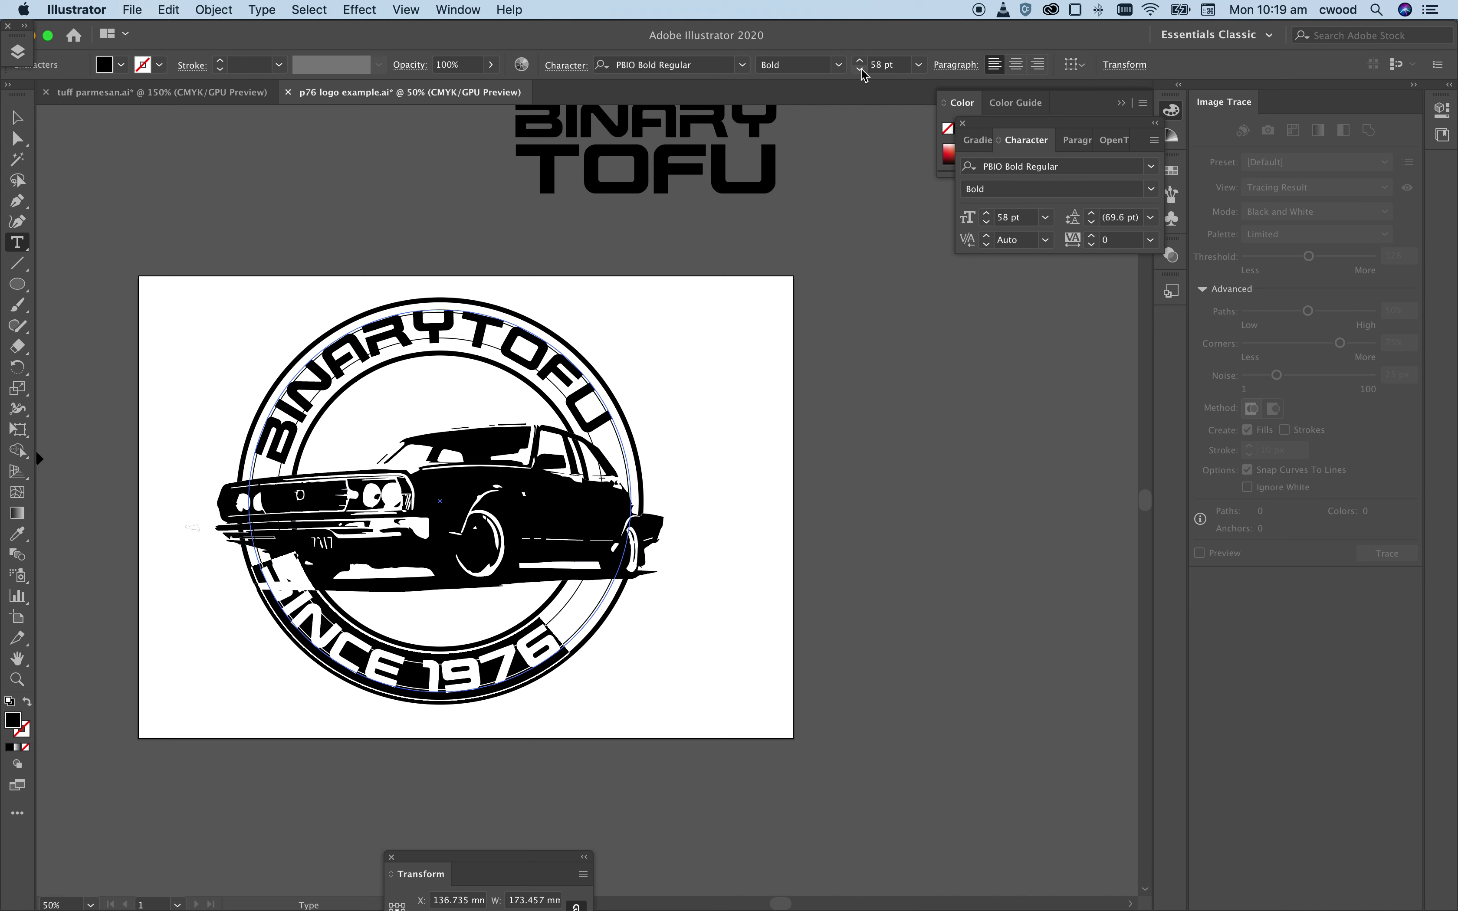
click(861, 70)
click(861, 70)
click(861, 70)
click(861, 70)
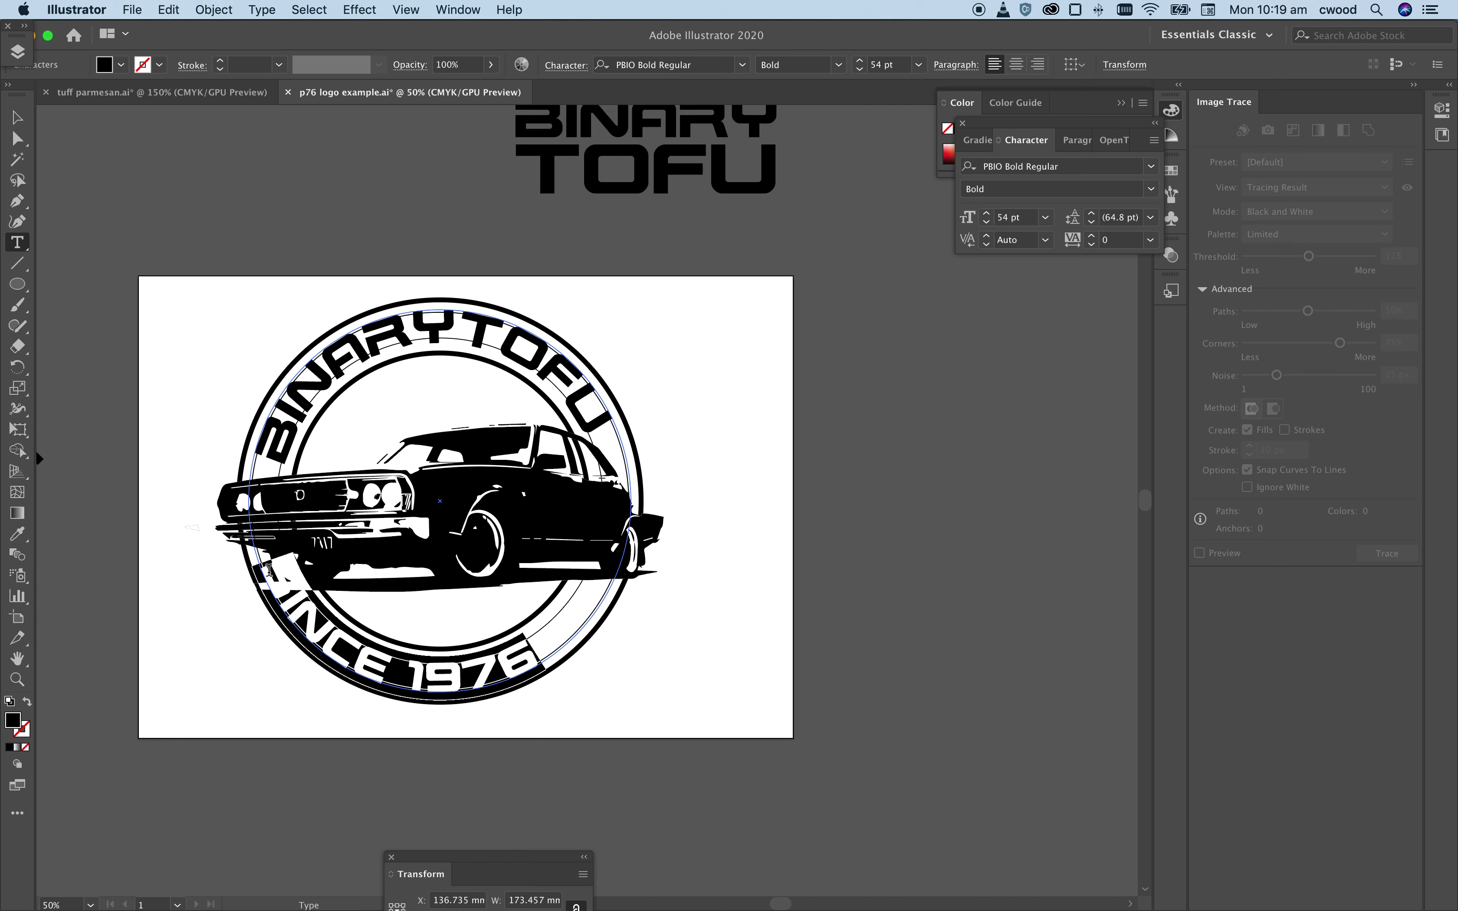
Step: Move the SINCE 1976 text 200 mm to the right, clear of the logo artwork
click(13, 140)
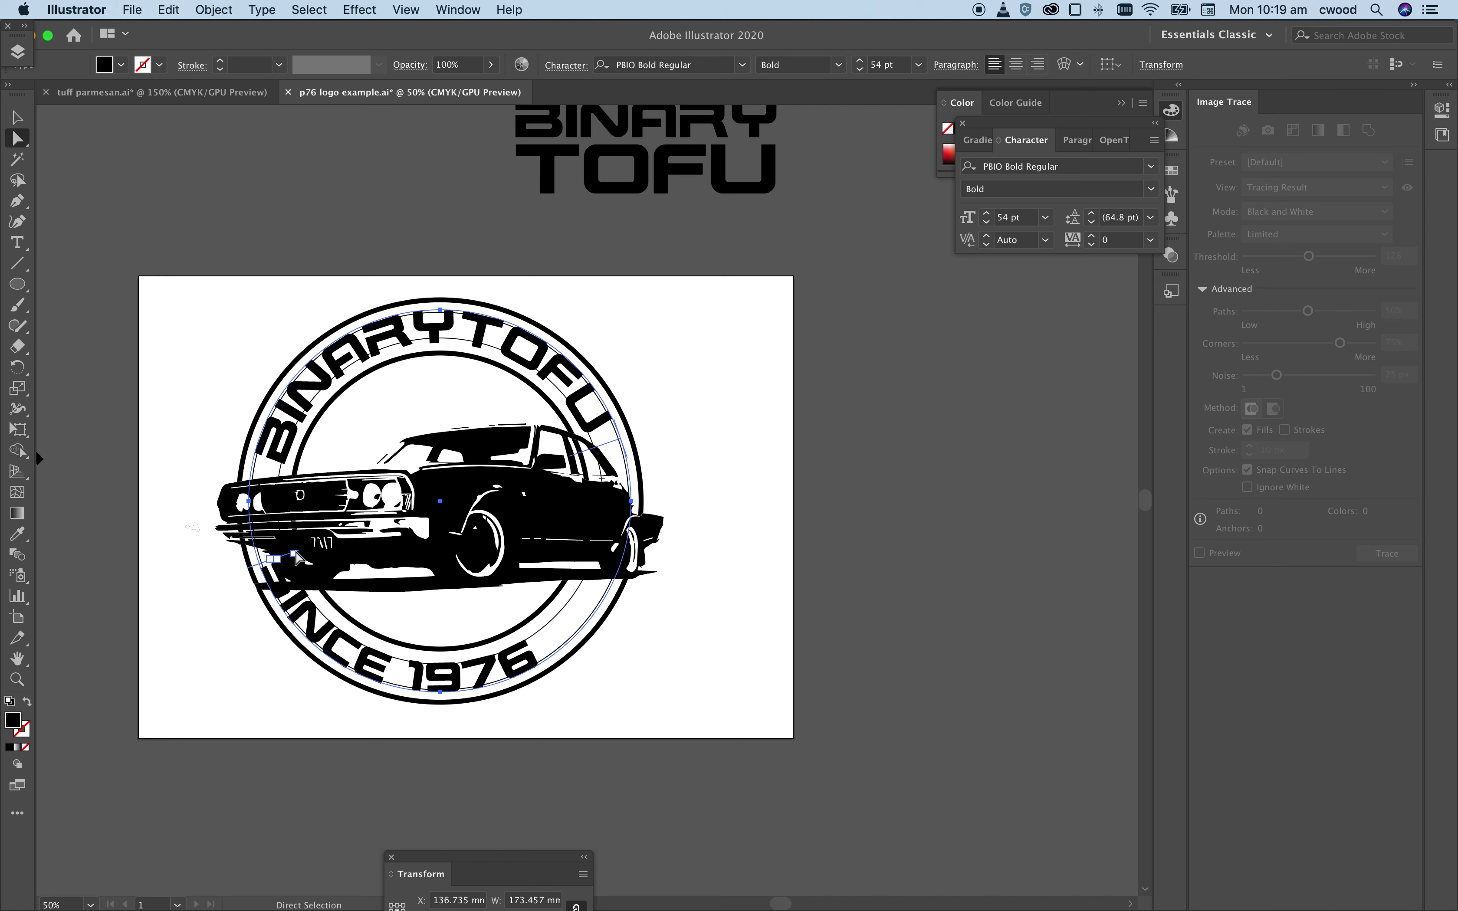
drag(297, 558, 301, 553)
click(18, 117)
click(301, 713)
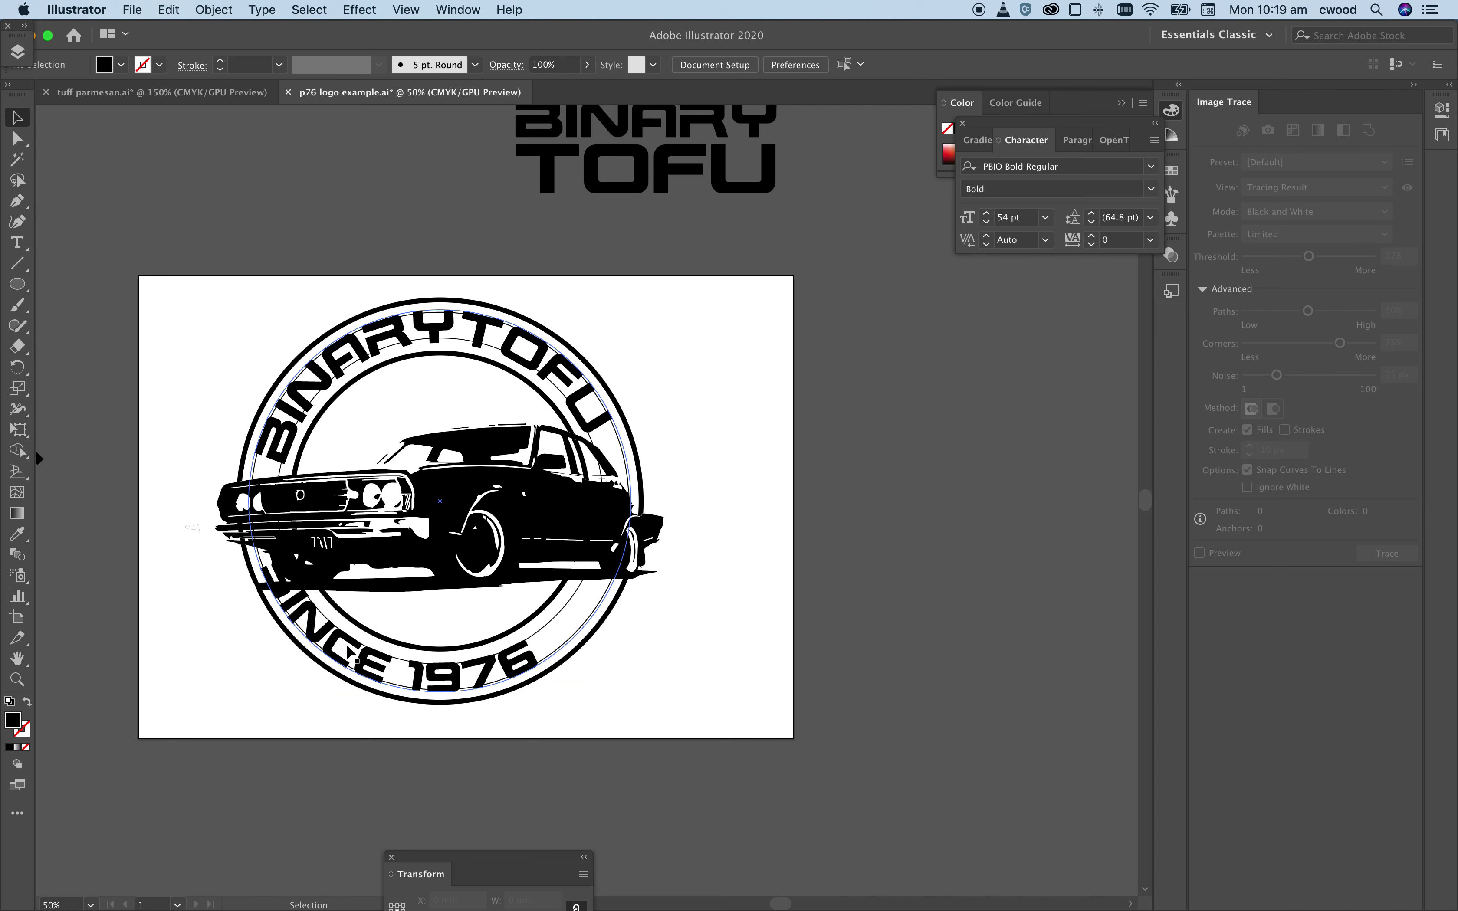
click(354, 658)
drag(354, 659, 794, 658)
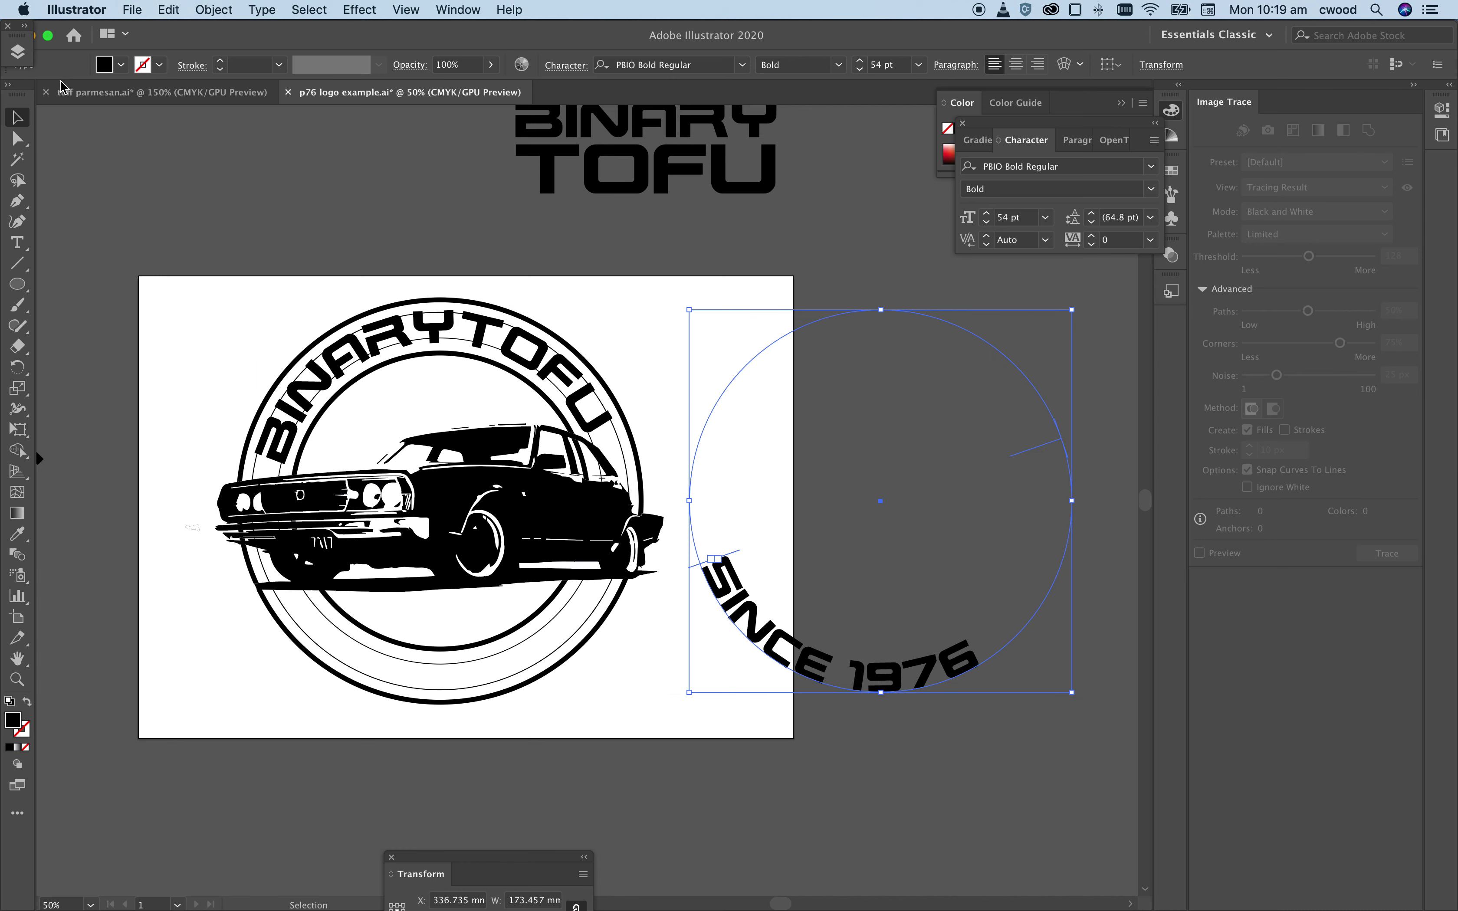
Step: Slide the SINCE 1976 text along its circle toward the bottom centre and move it 200 mm left back onto the logo
click(18, 138)
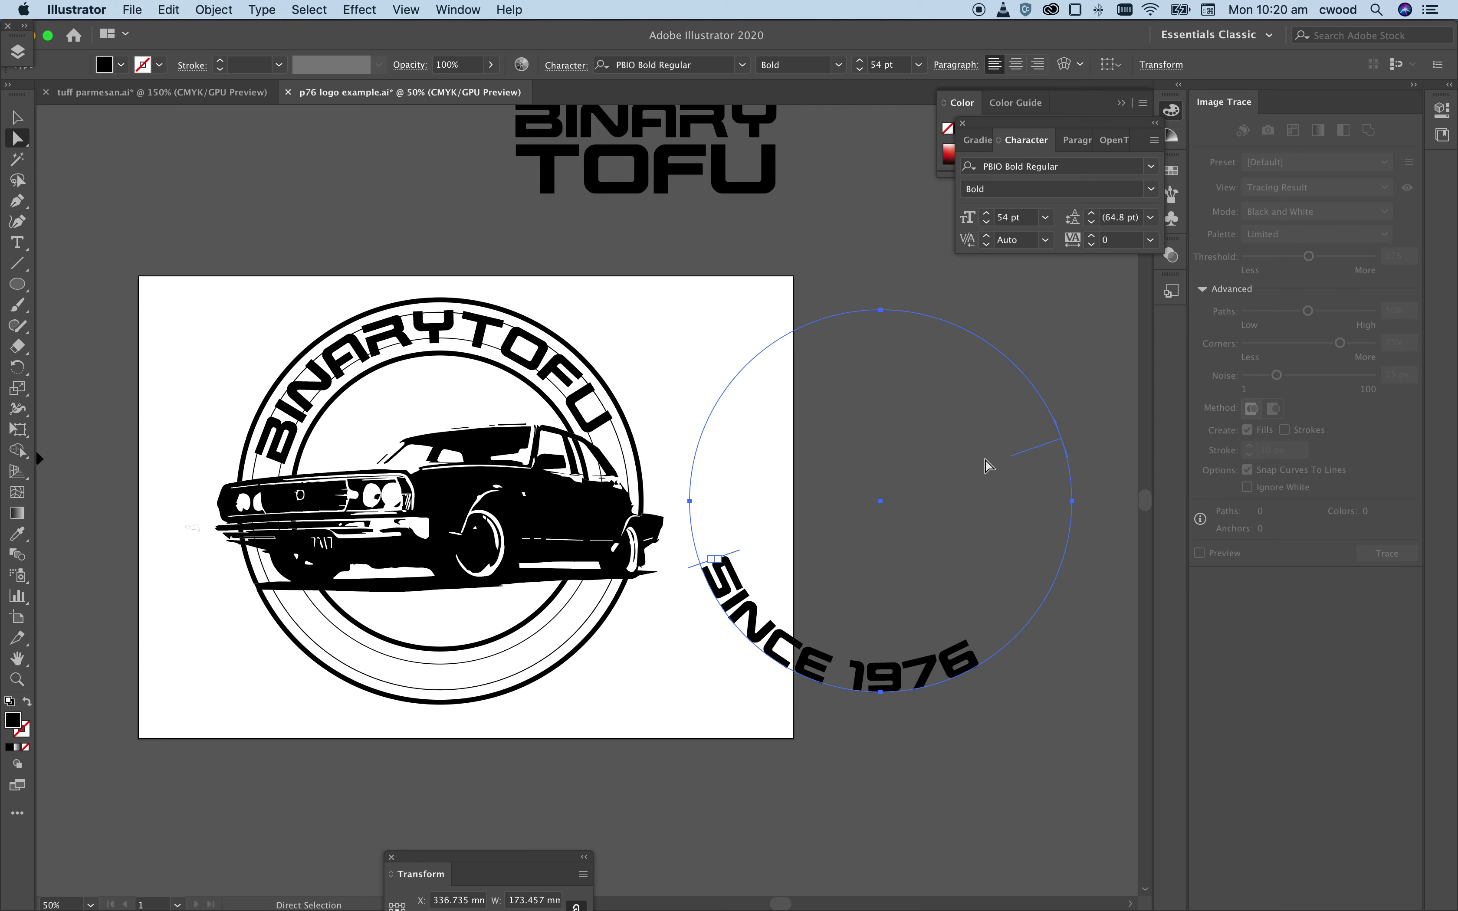
drag(1015, 459, 998, 389)
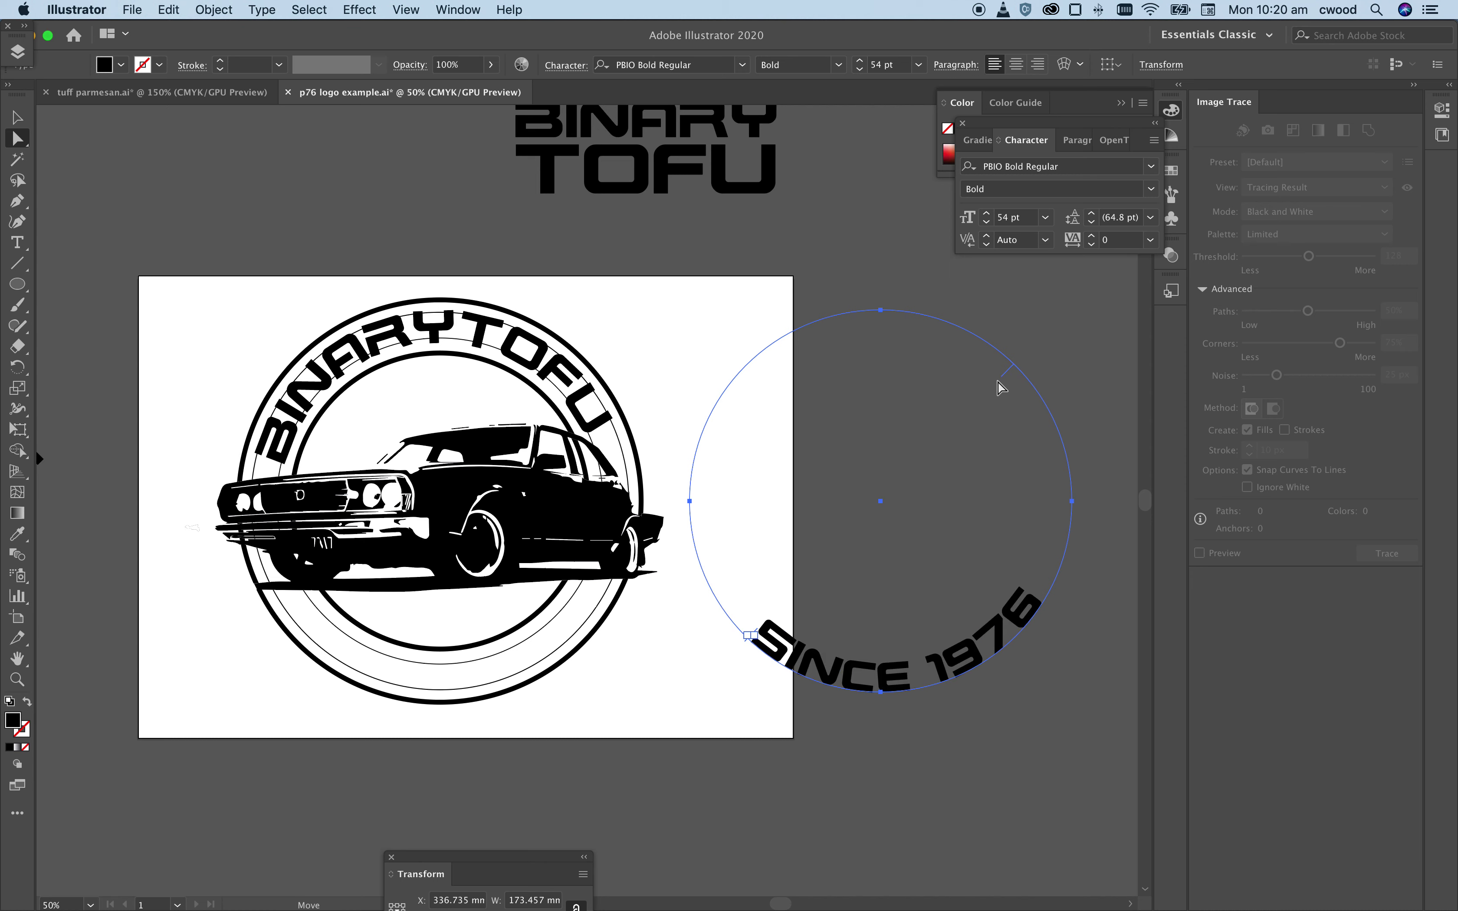
click(17, 118)
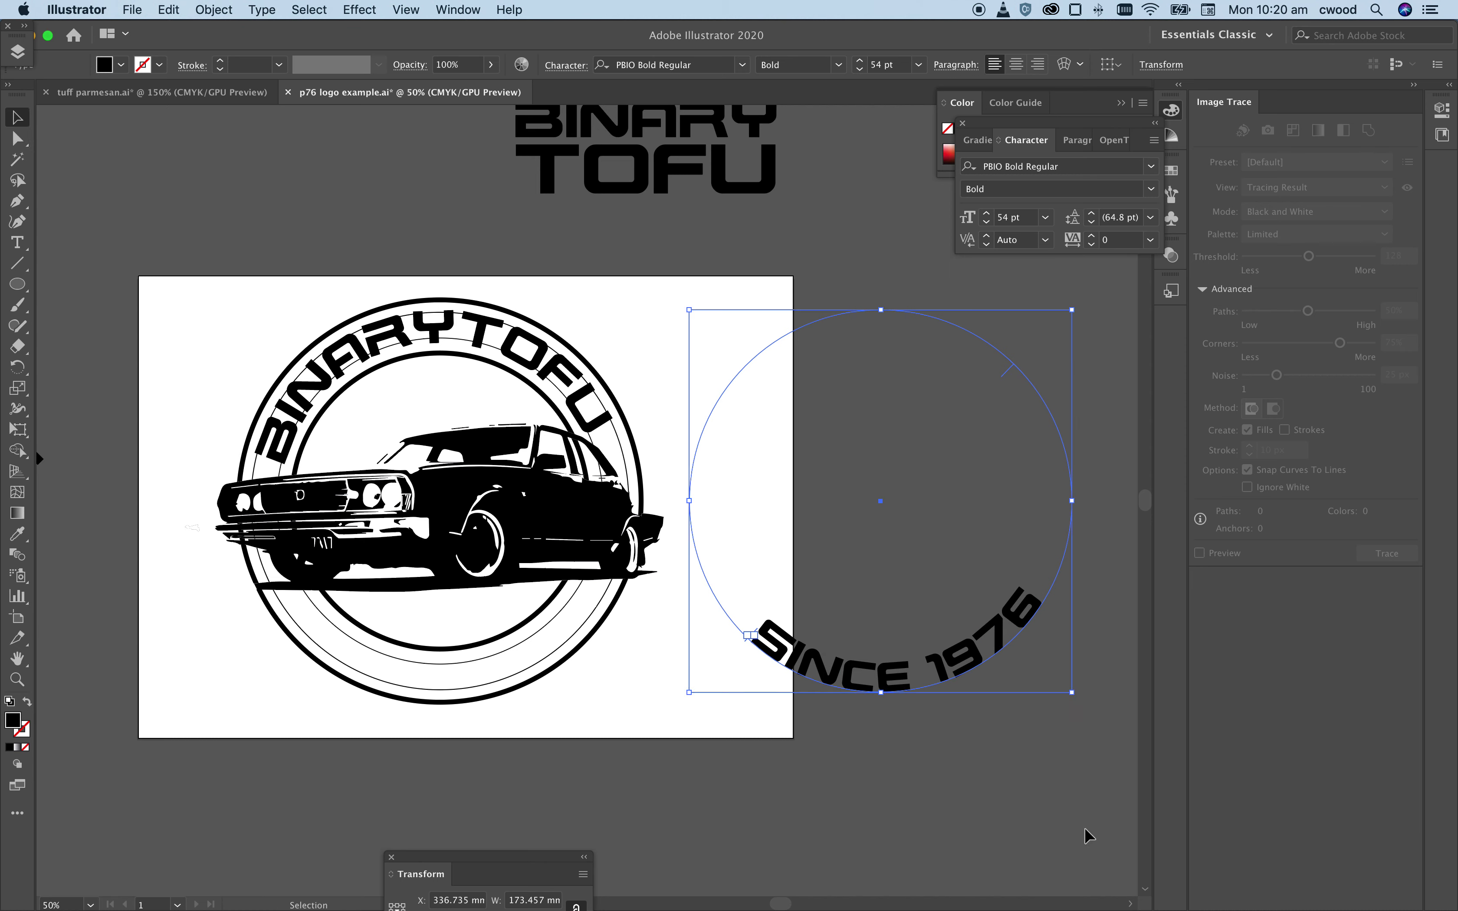
key(super+z)
key(super+z)
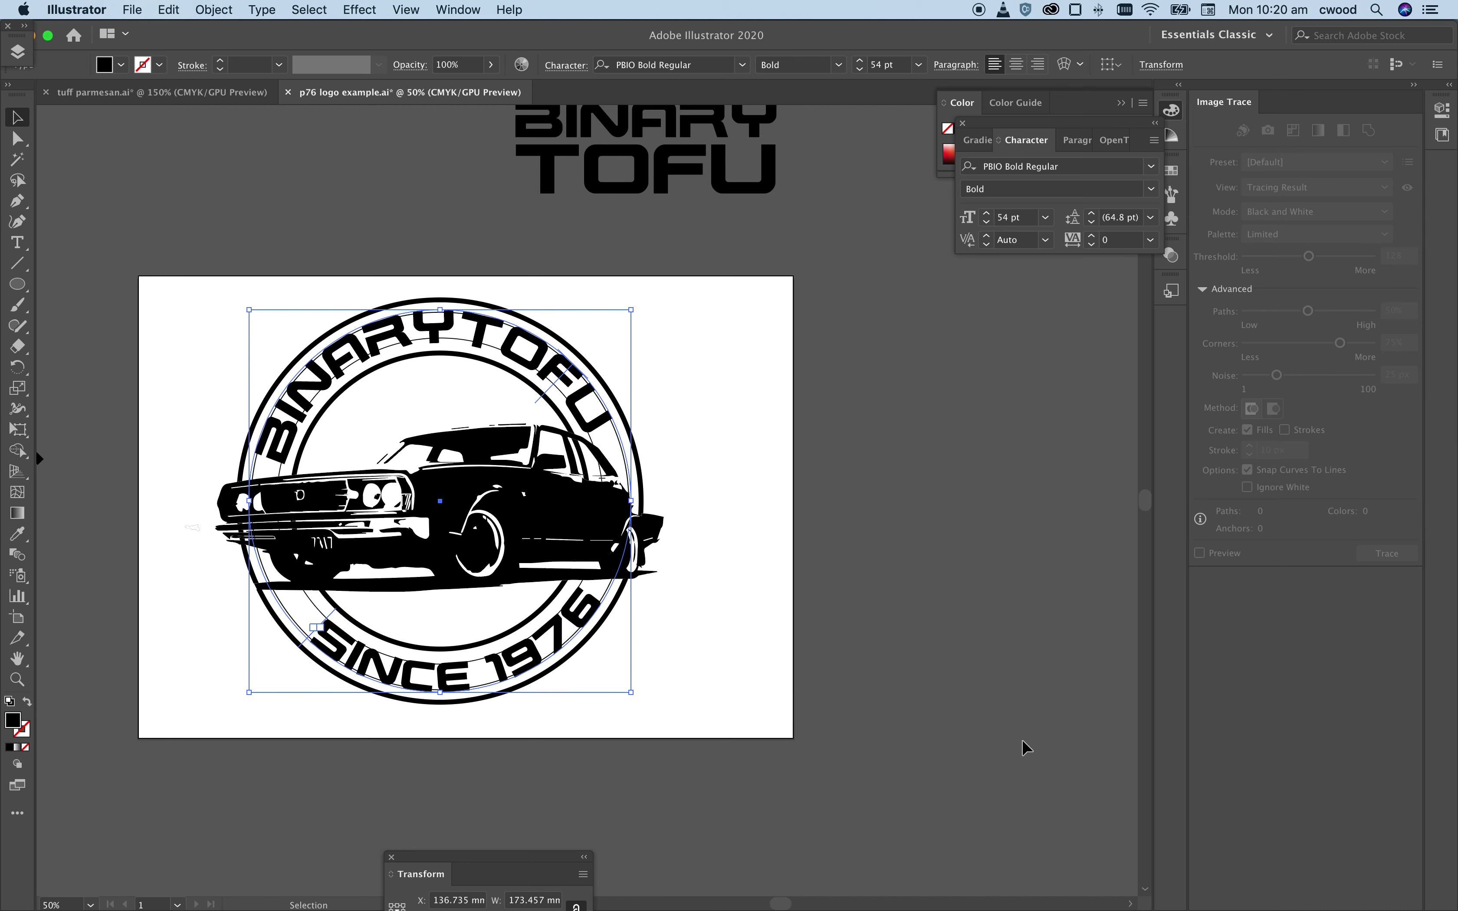
Step: Fine-tune the SINCE 1976 text along its circle so it is centred at the bottom of the ring, and deselect it
click(17, 139)
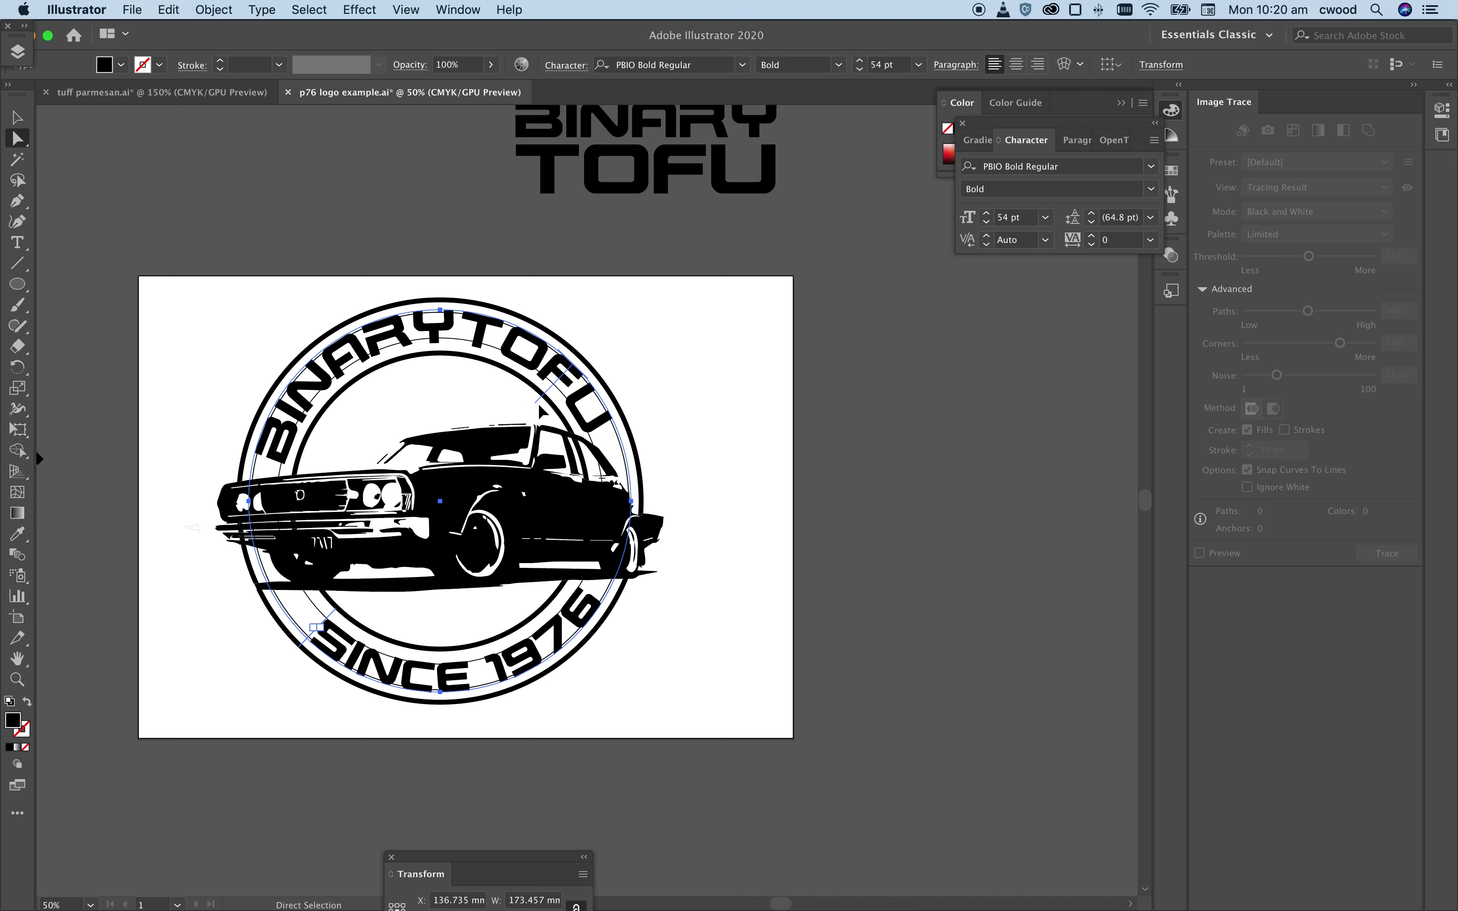
drag(541, 412, 543, 414)
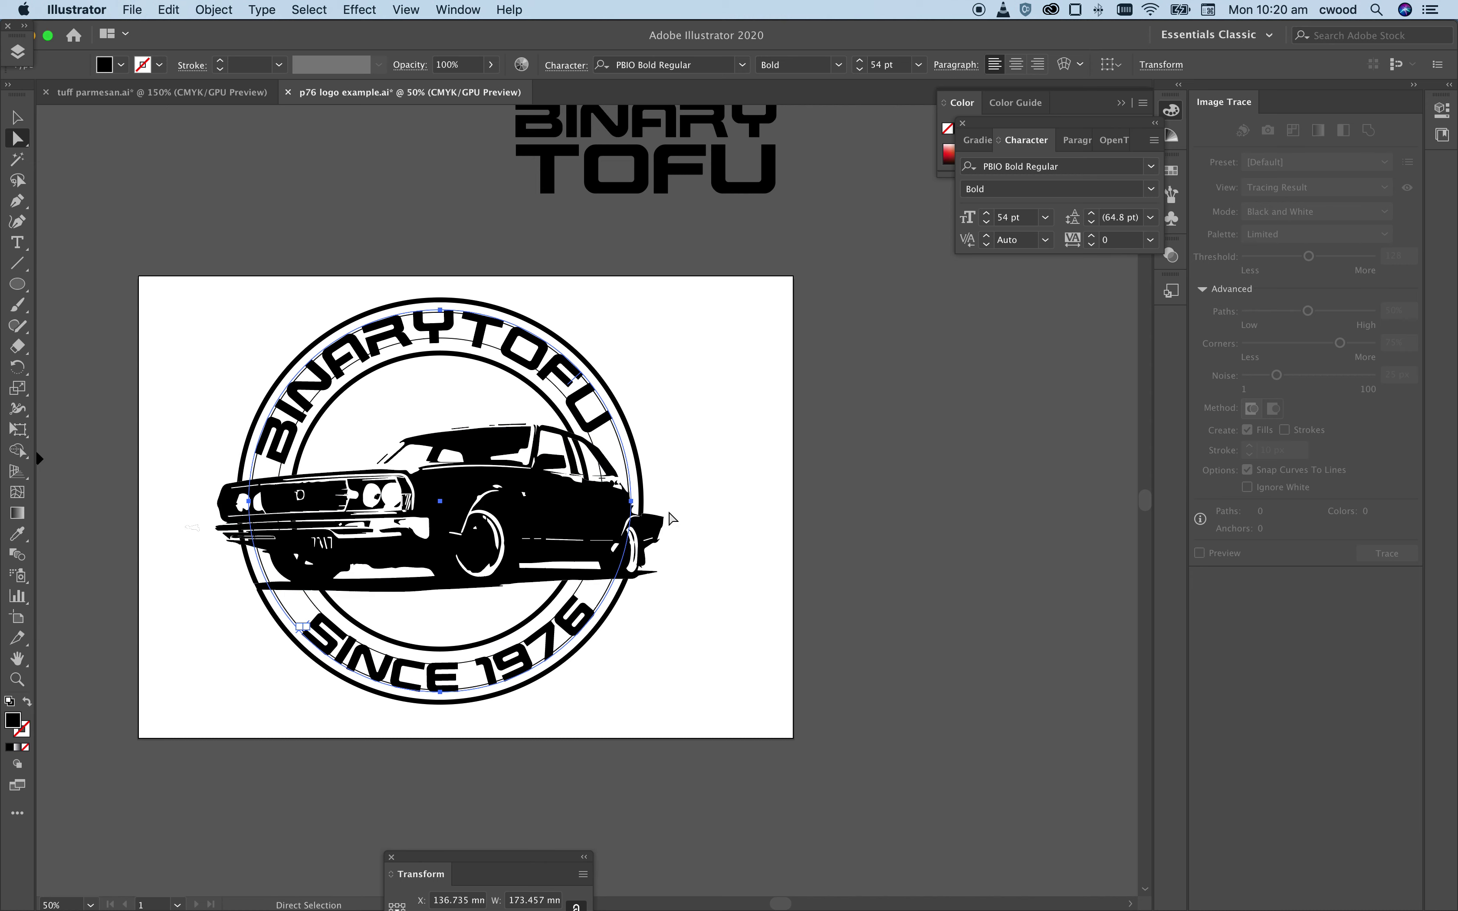
click(802, 596)
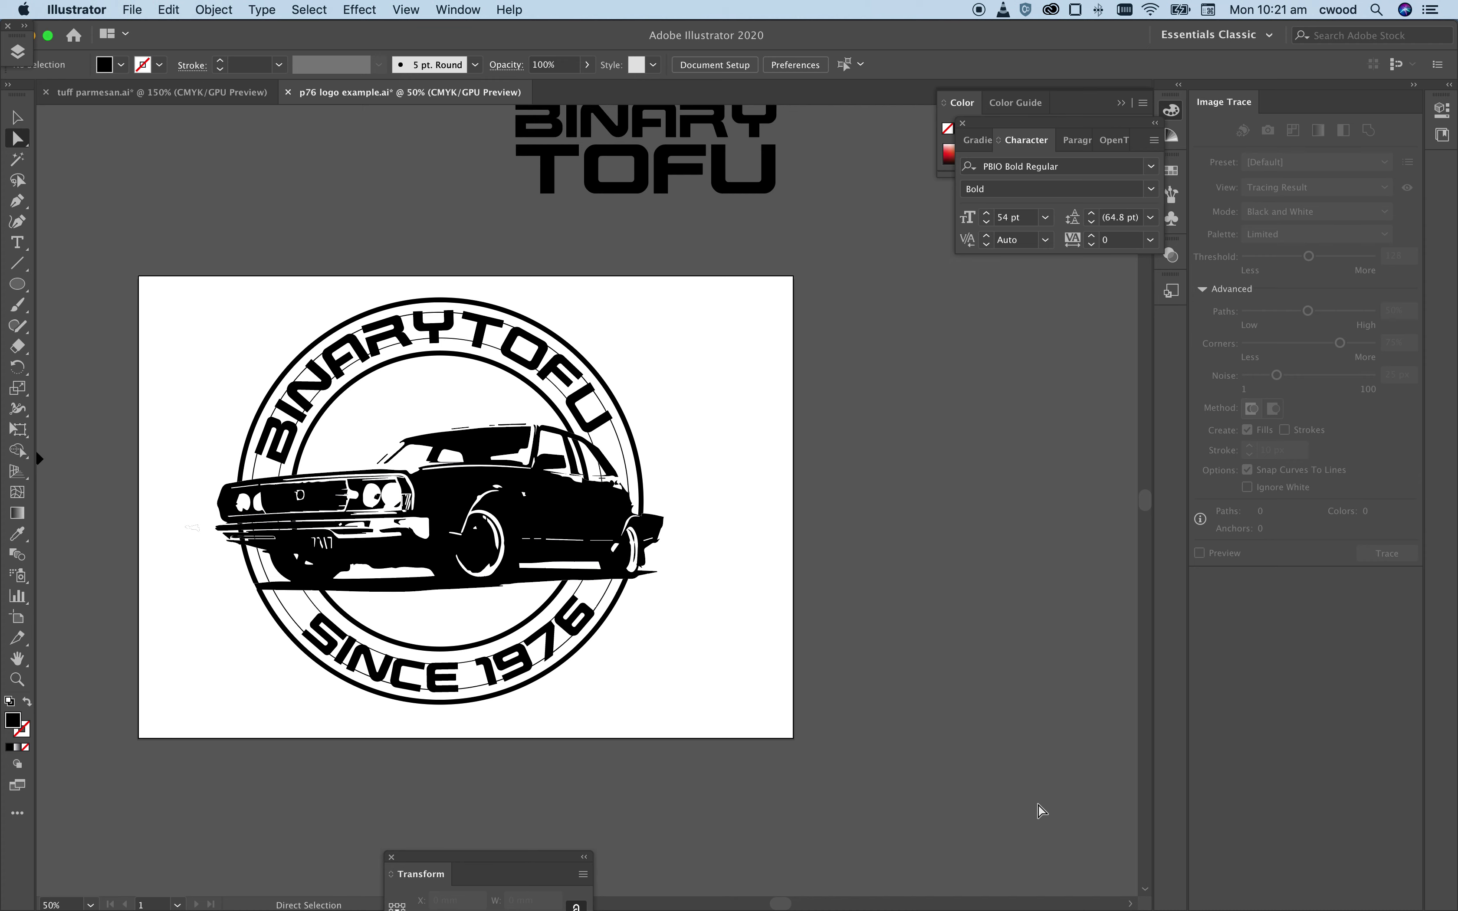
Step: Fill the inner circle of the ring with the CMYK Magenta swatch and deselect it
key(super+equal)
key(super+equal)
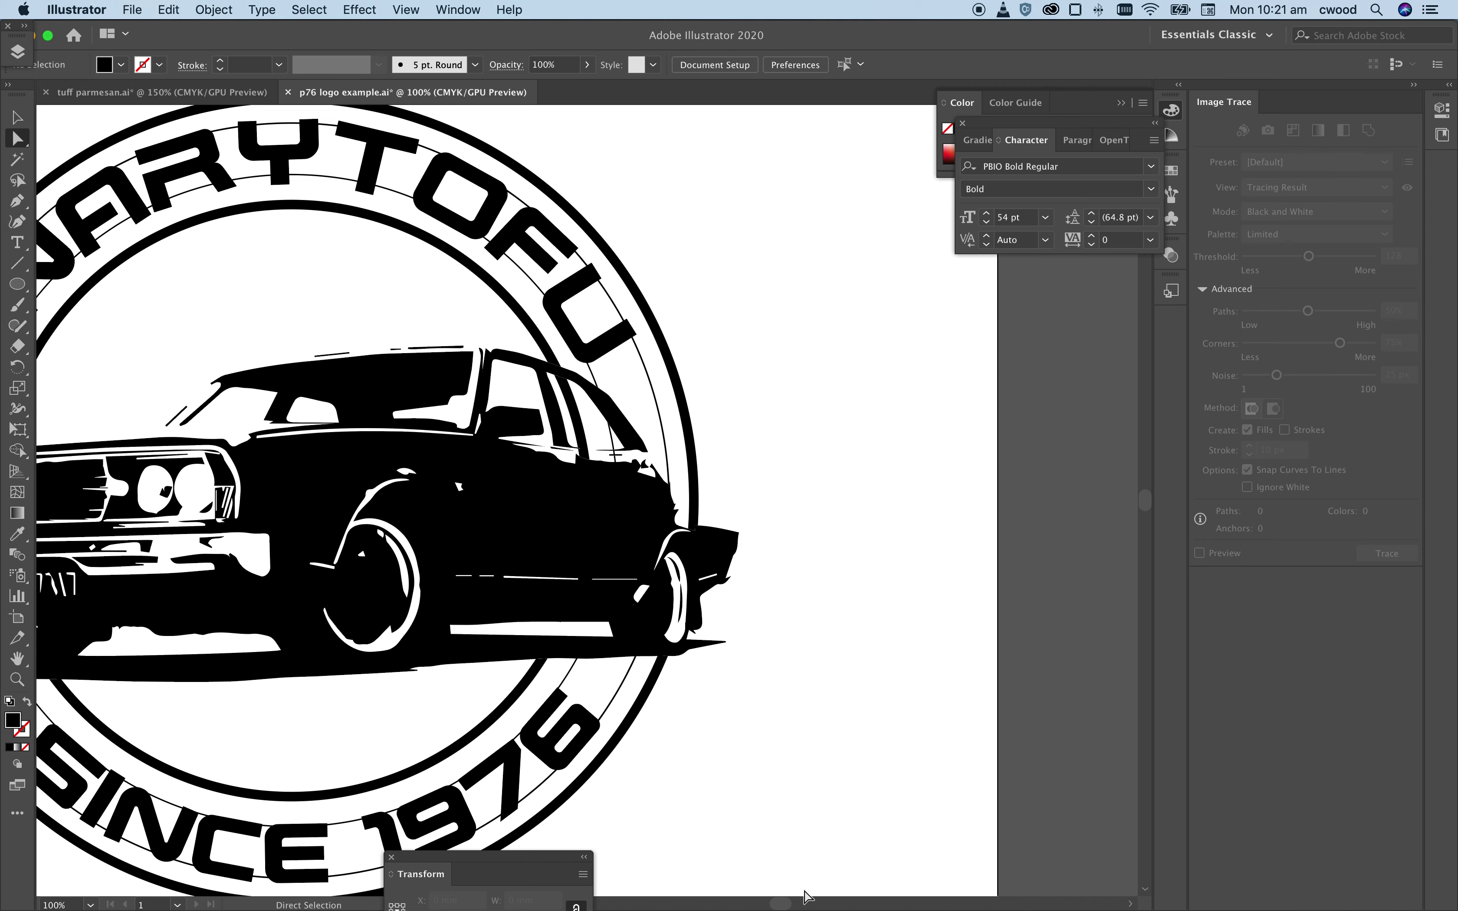
drag(786, 904, 779, 904)
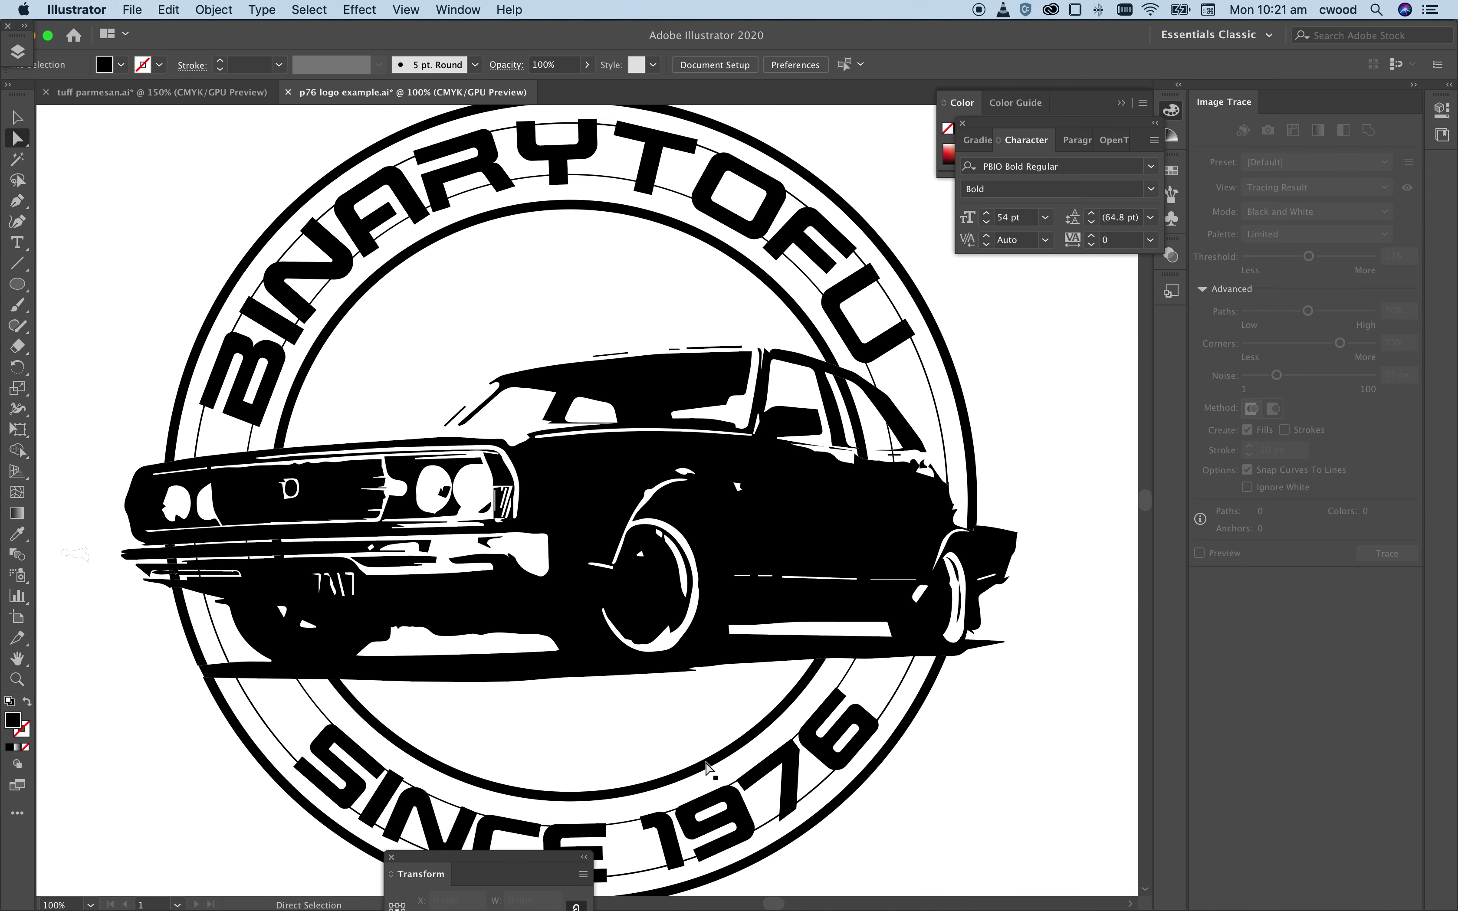
scroll(701, 755, down, 1)
key(super+minus)
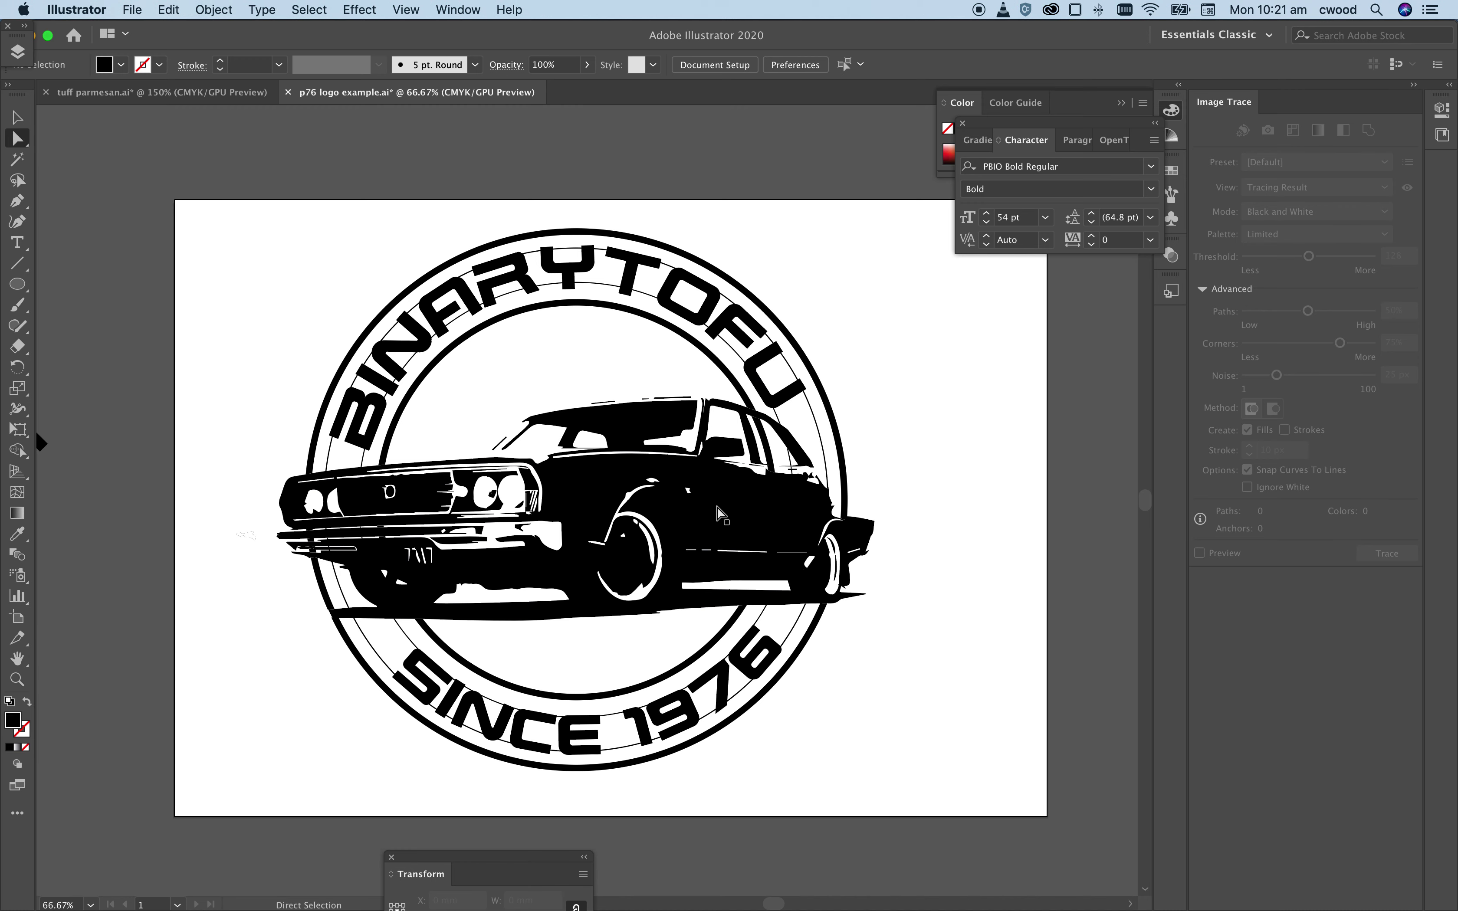
click(497, 326)
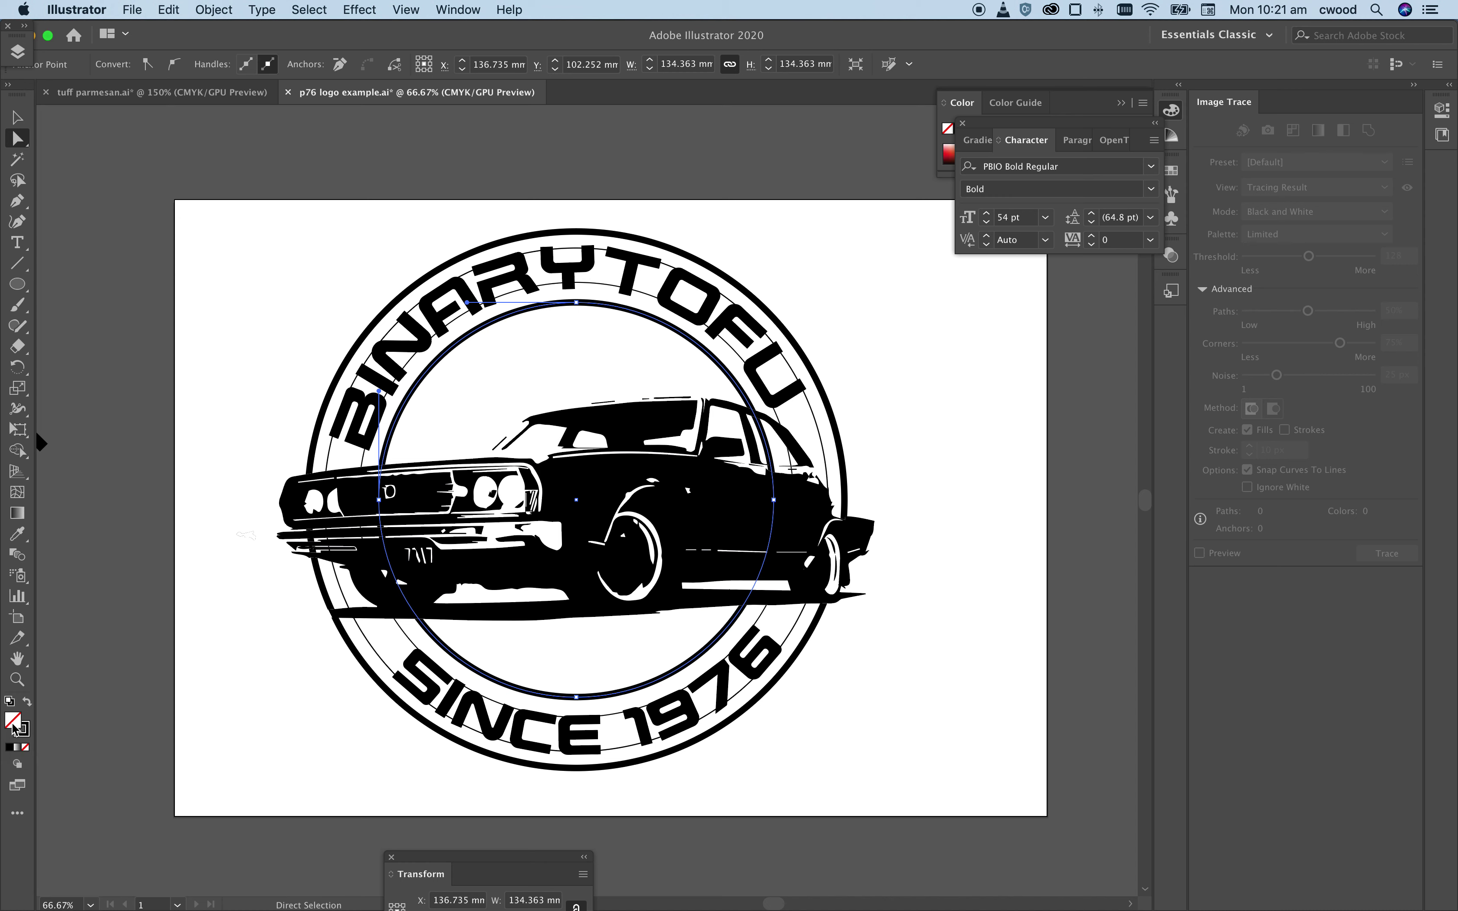
click(1175, 174)
click(1173, 172)
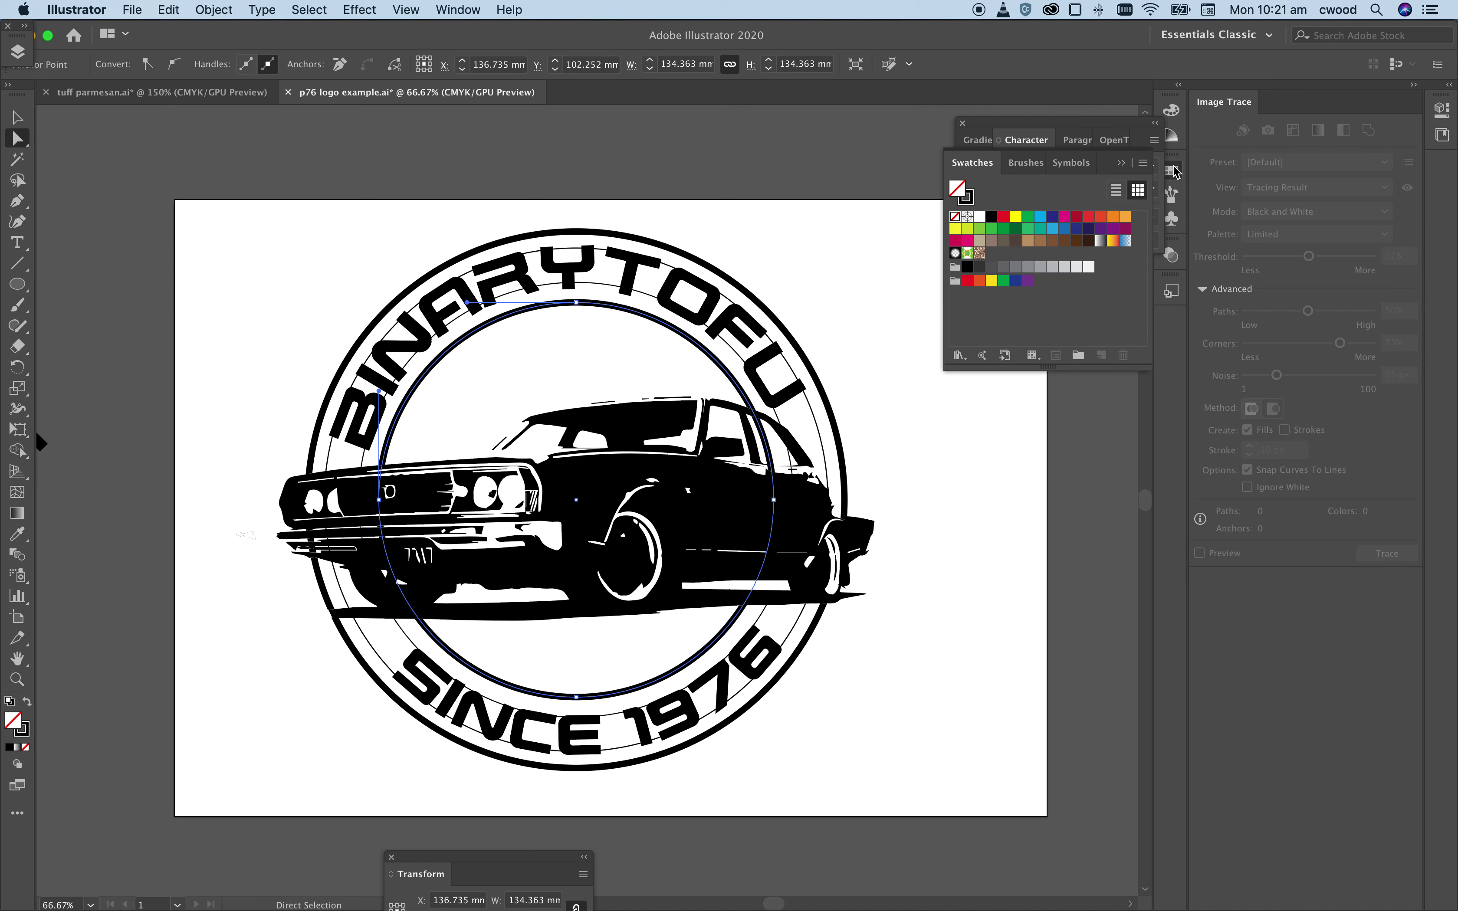
click(1065, 217)
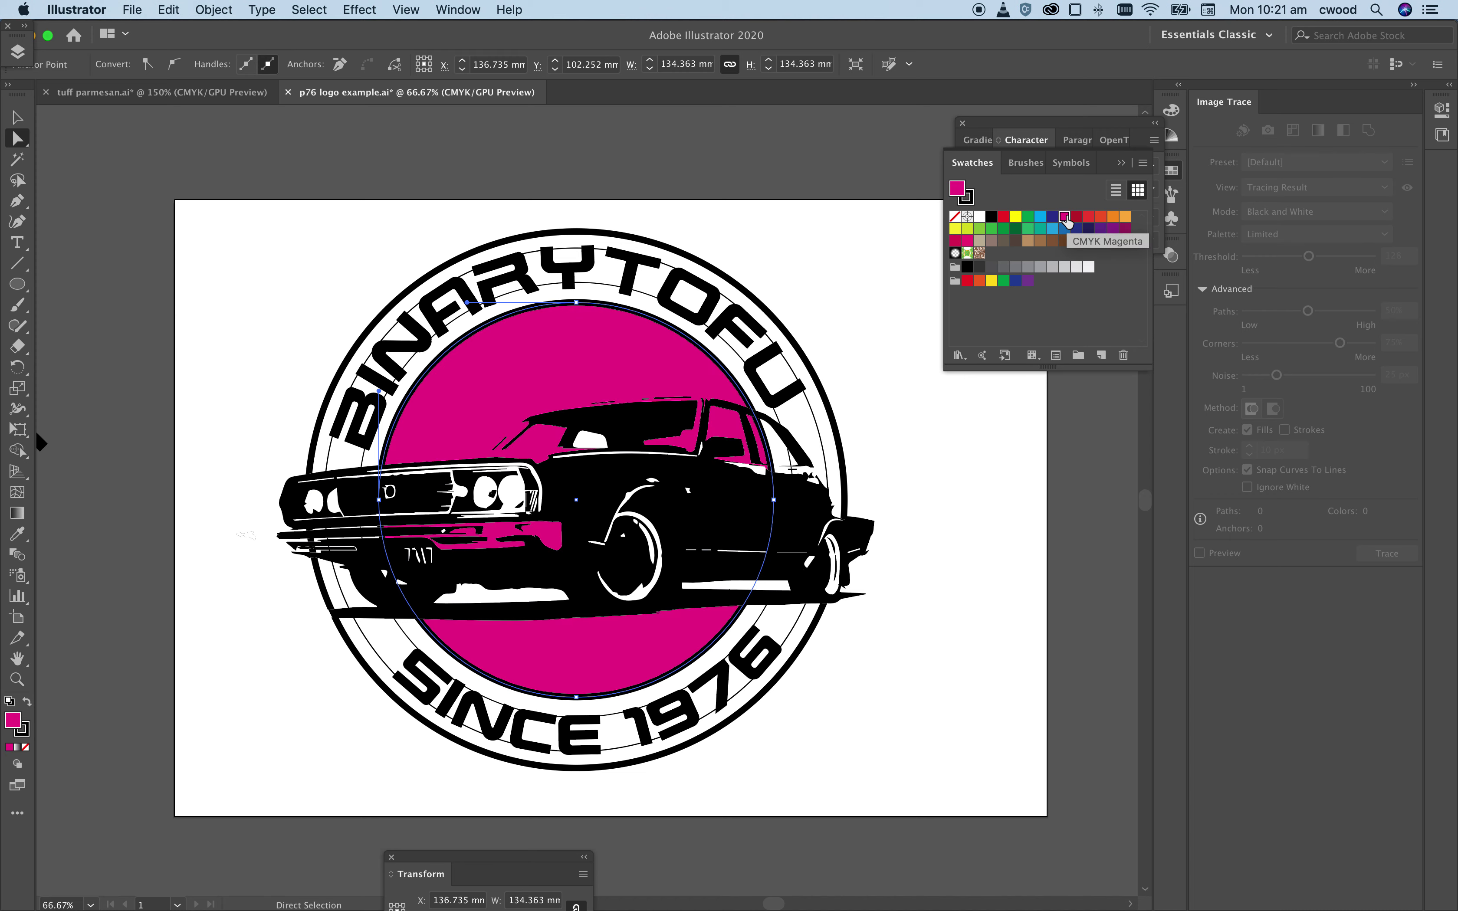
click(924, 533)
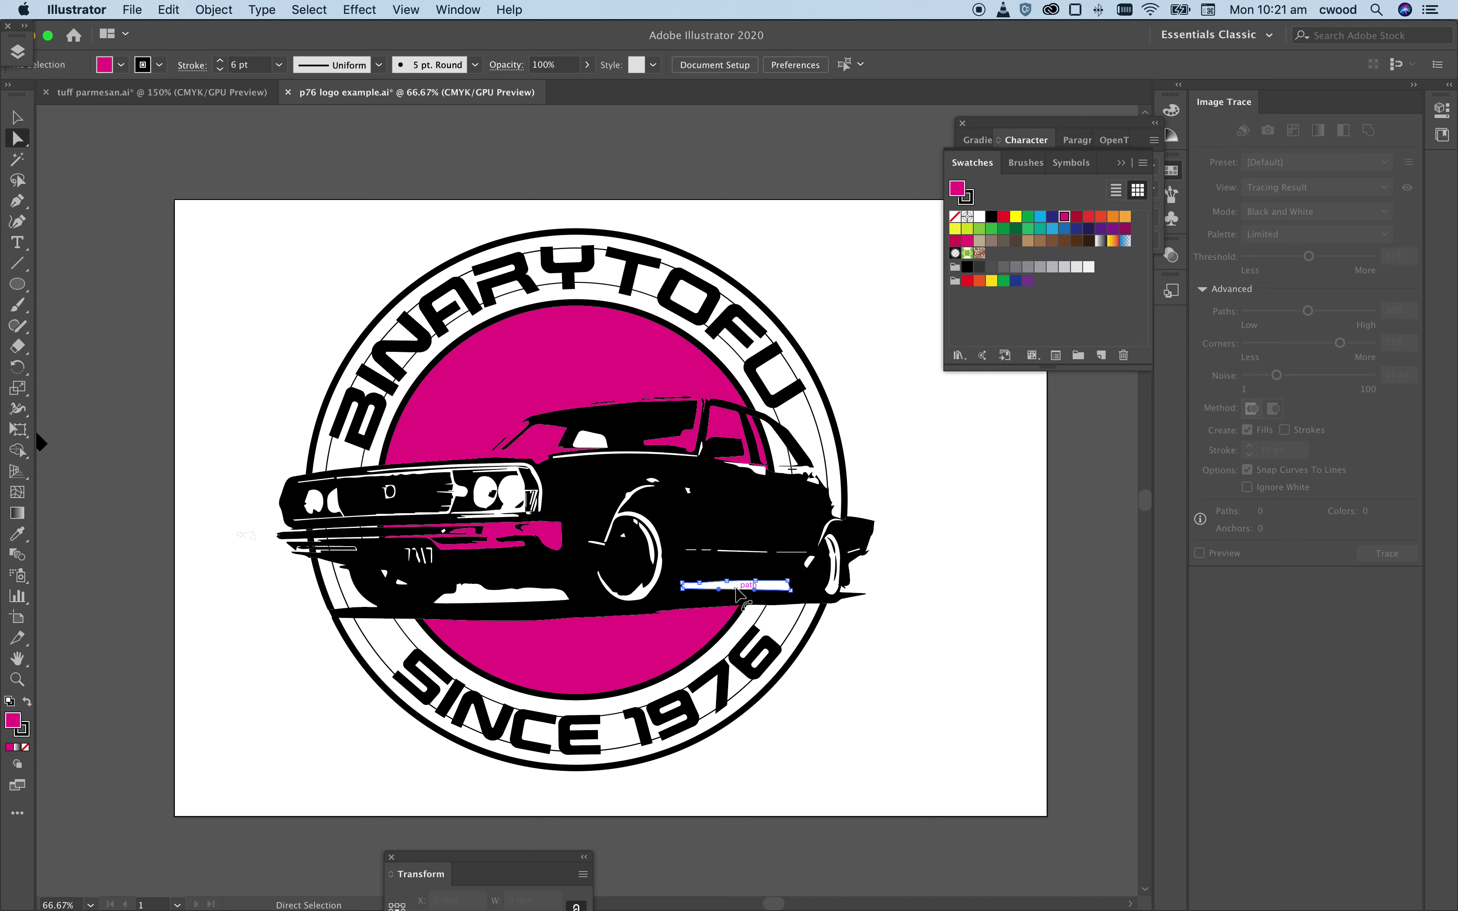
Step: Draw a closed Pen shape with white fill and no stroke covering the car's front bumper, from below the headlights to the number plate's lower edge
click(711, 587)
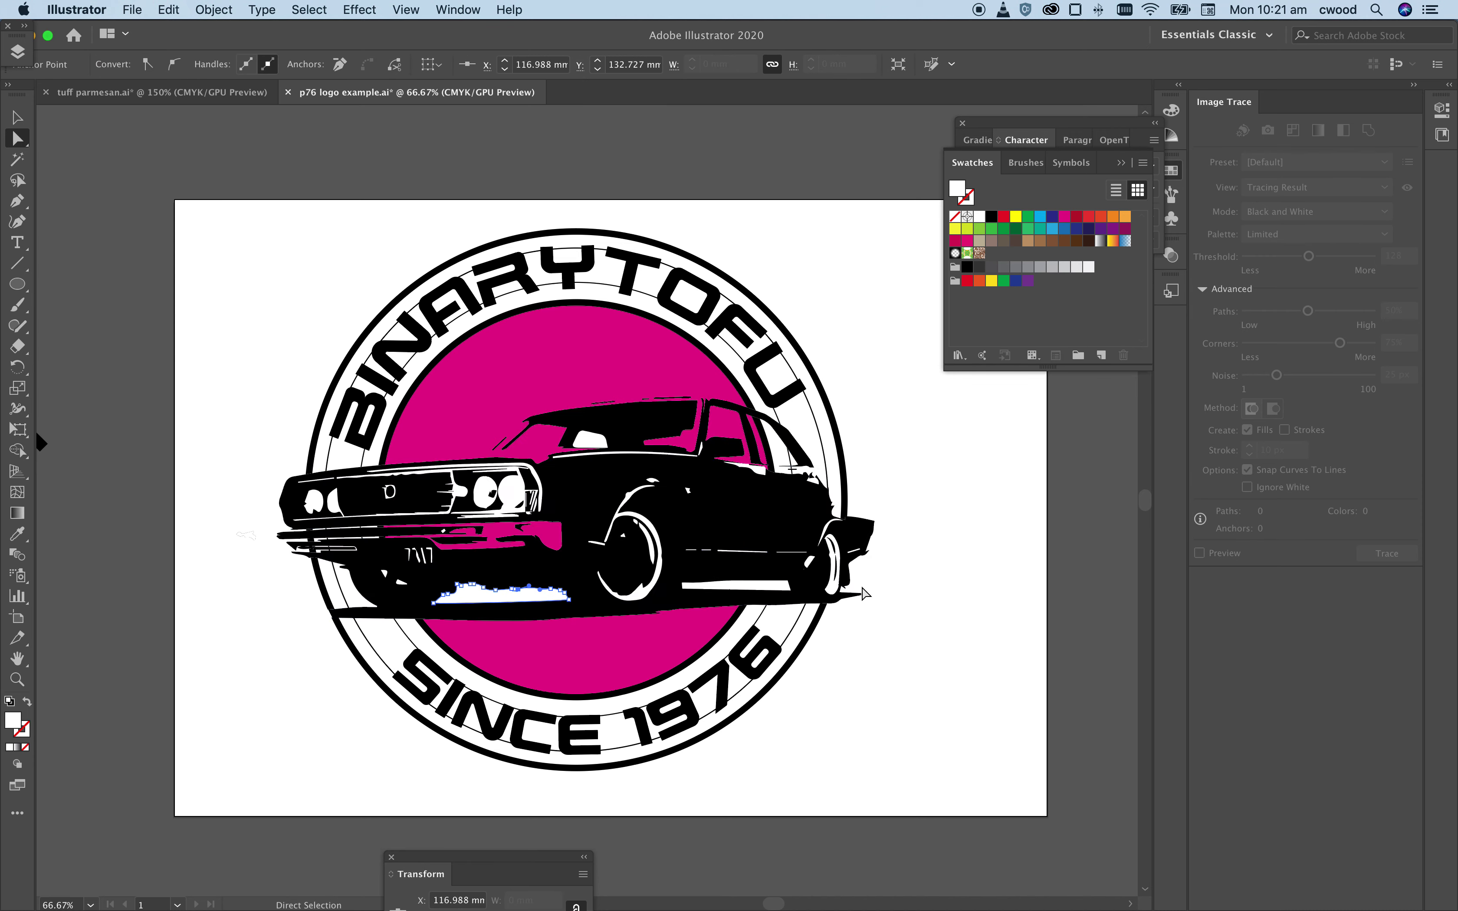
click(912, 621)
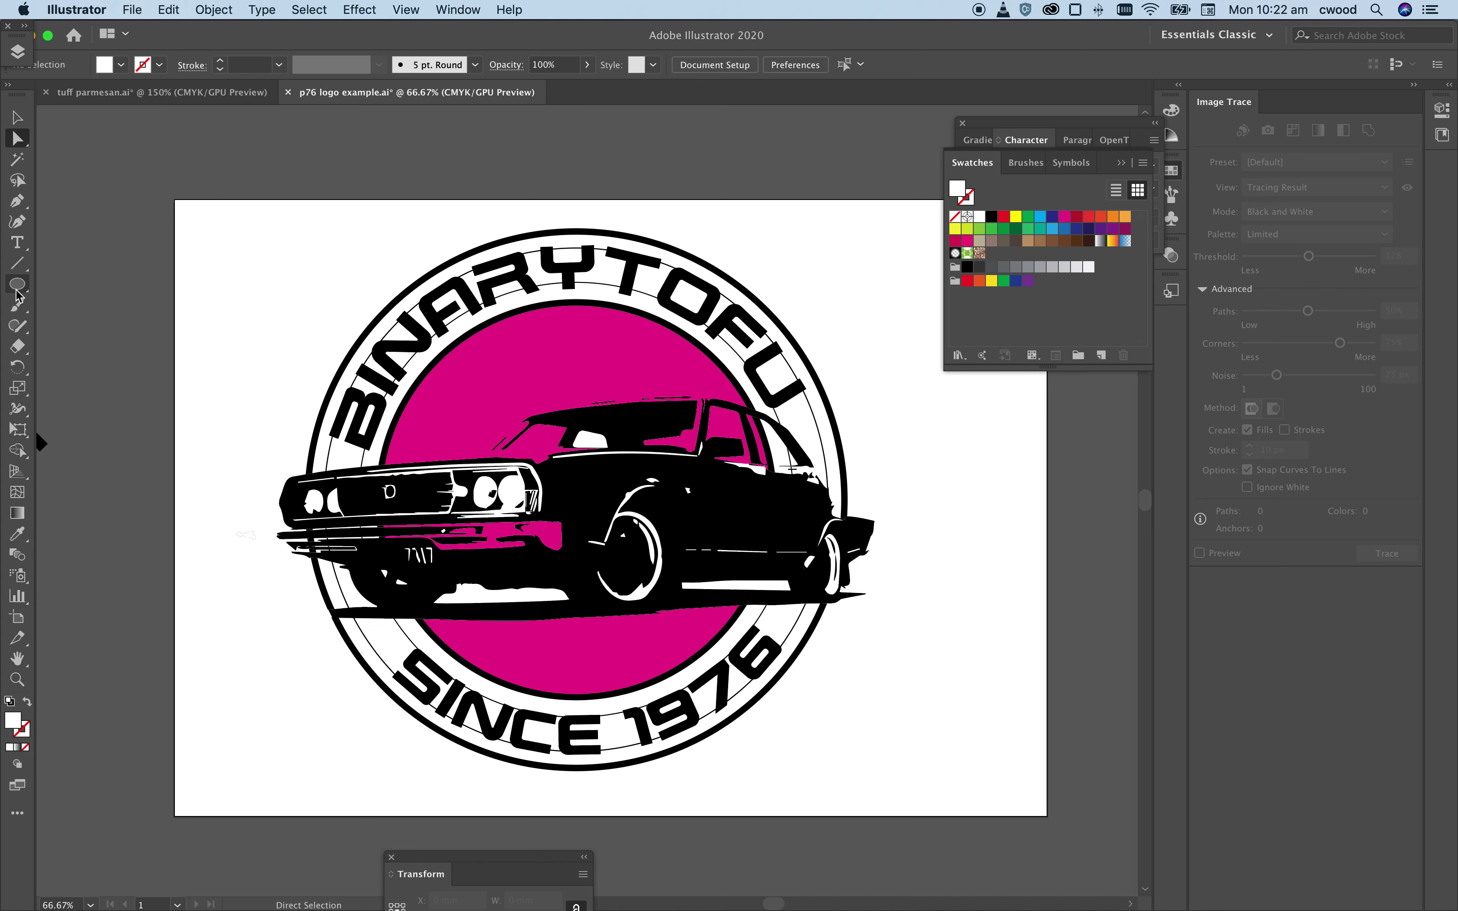
click(17, 205)
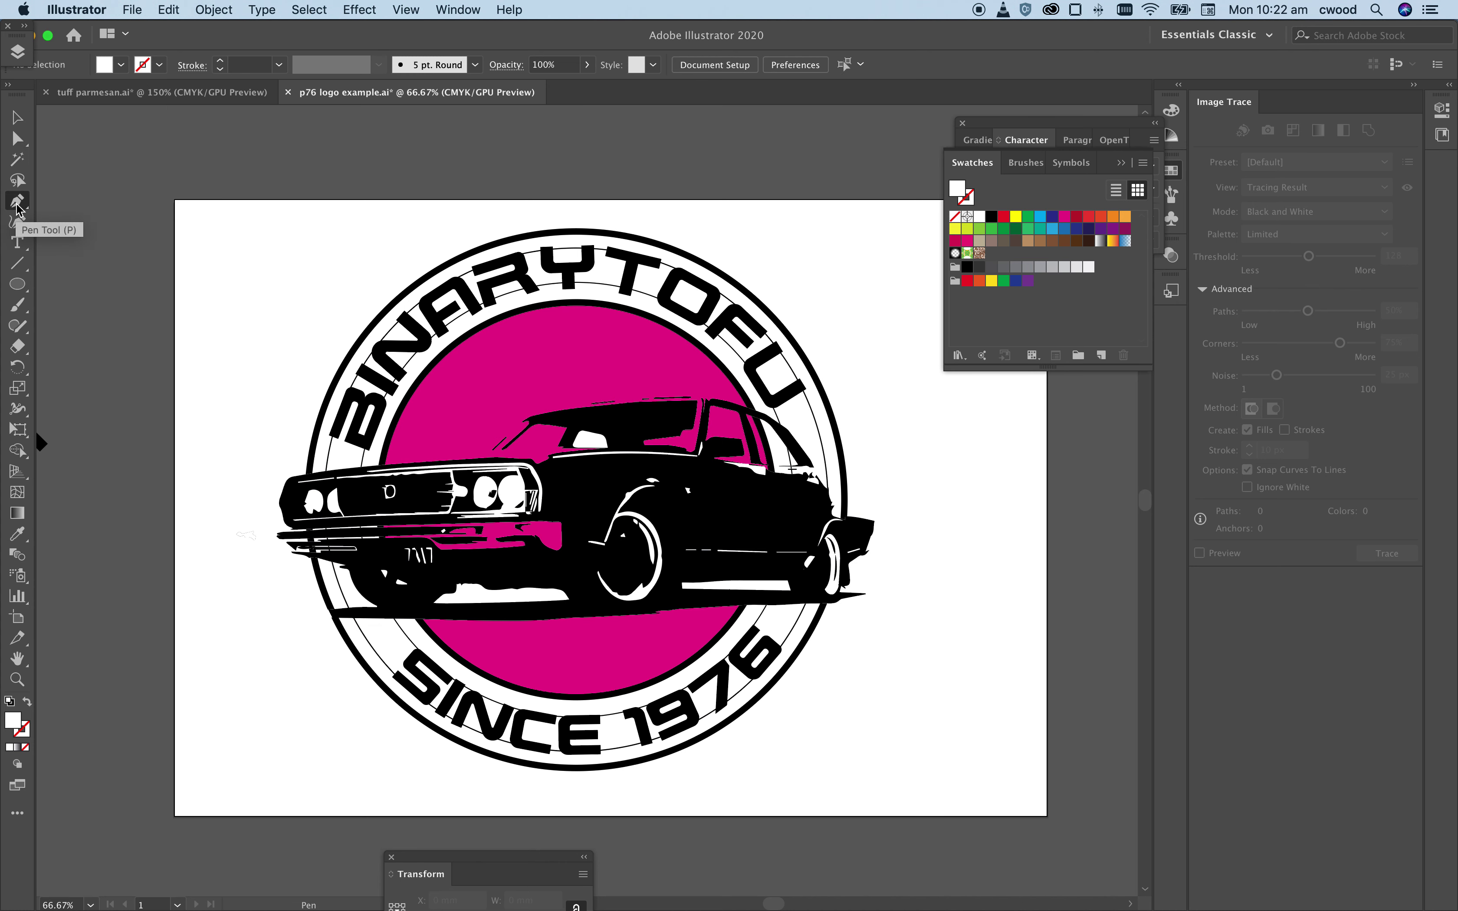
click(282, 518)
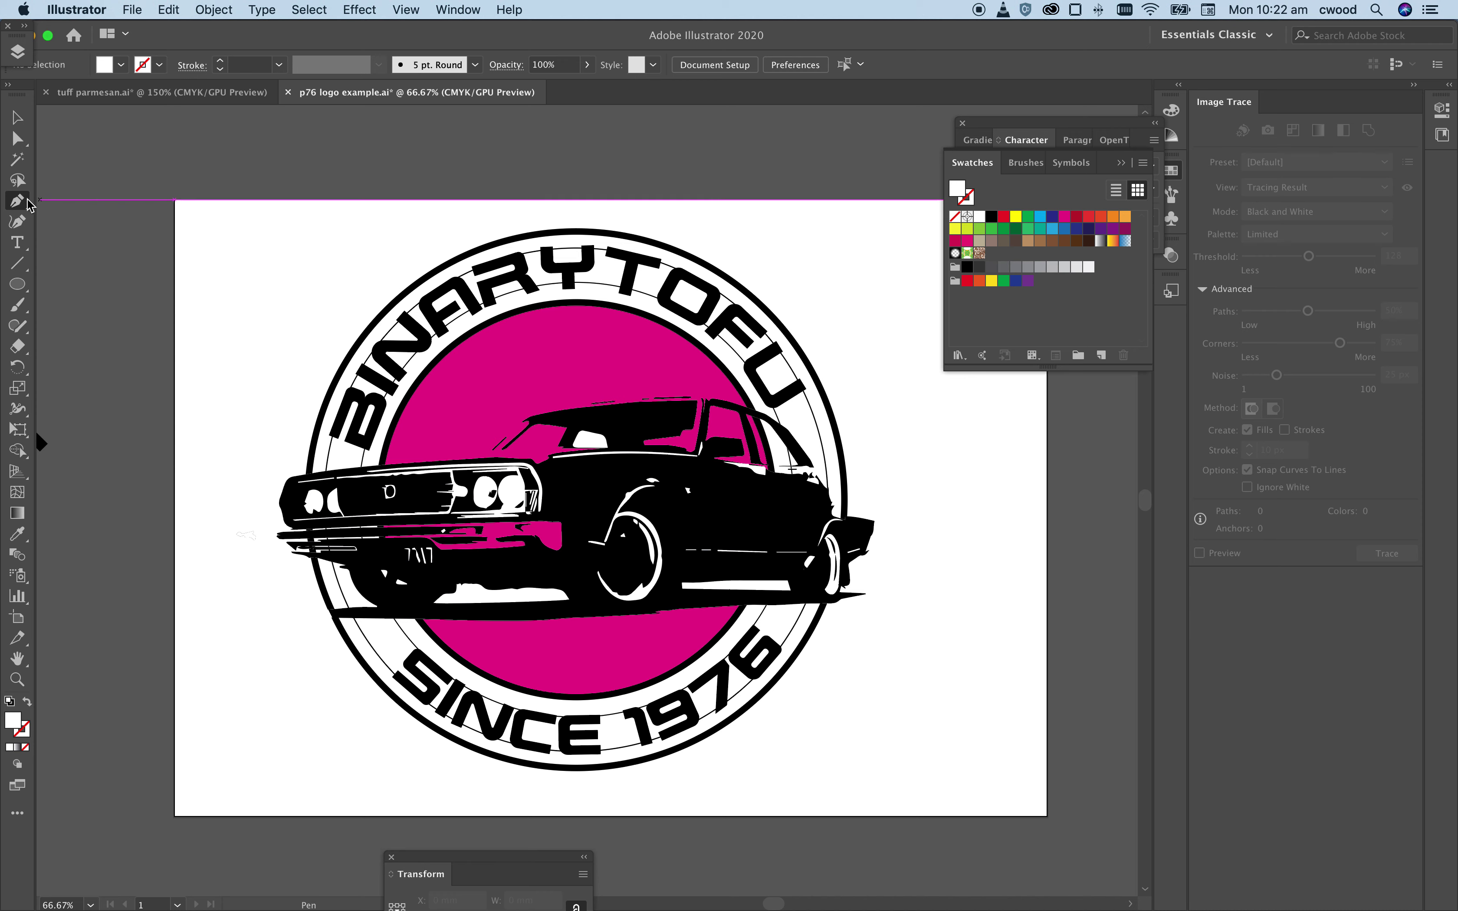
click(283, 518)
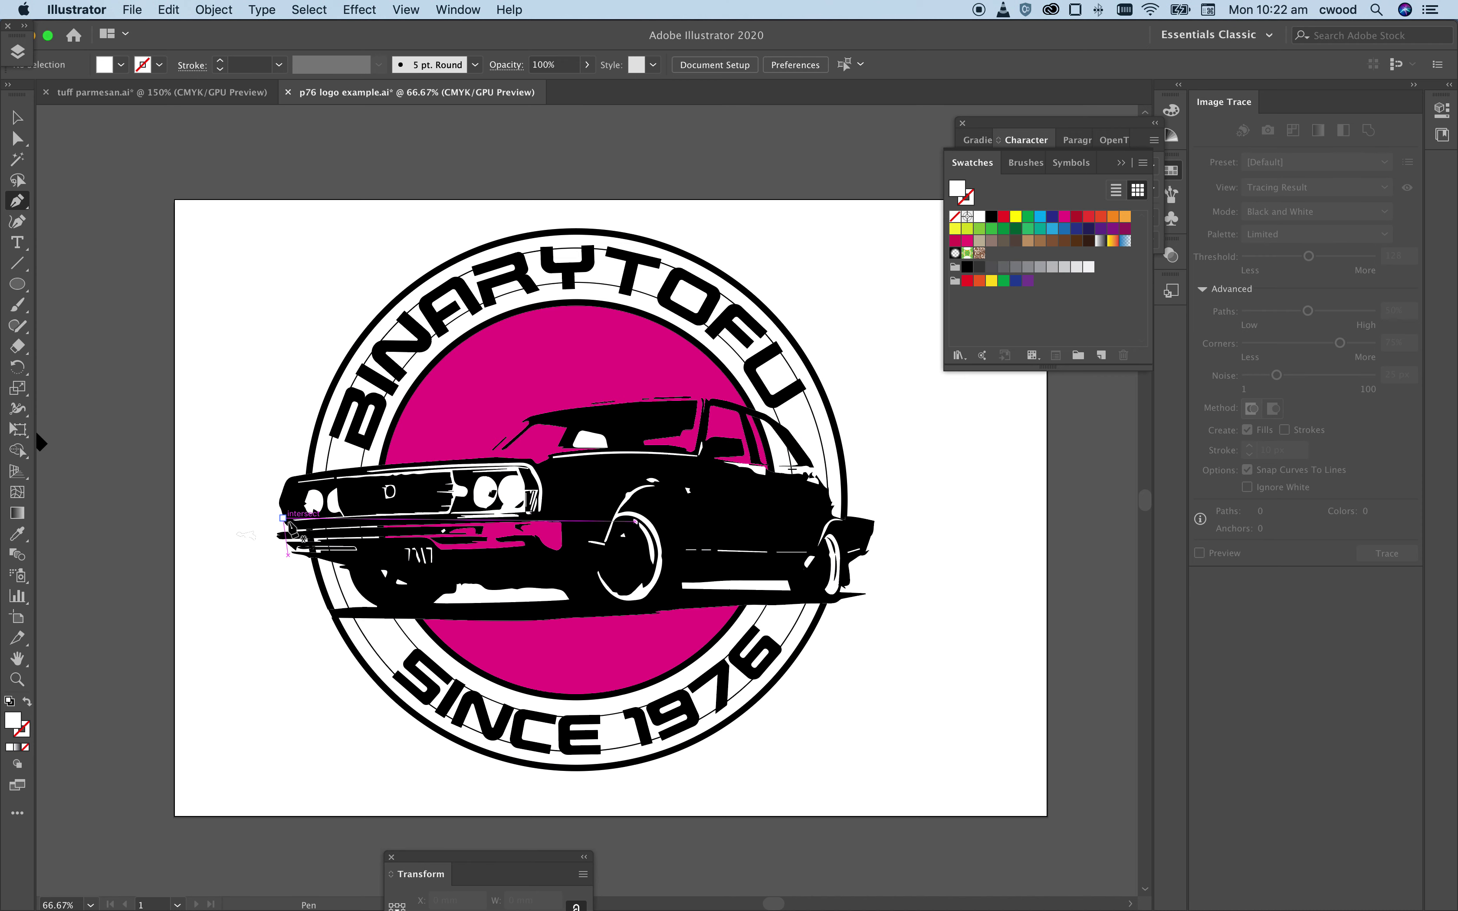
click(414, 513)
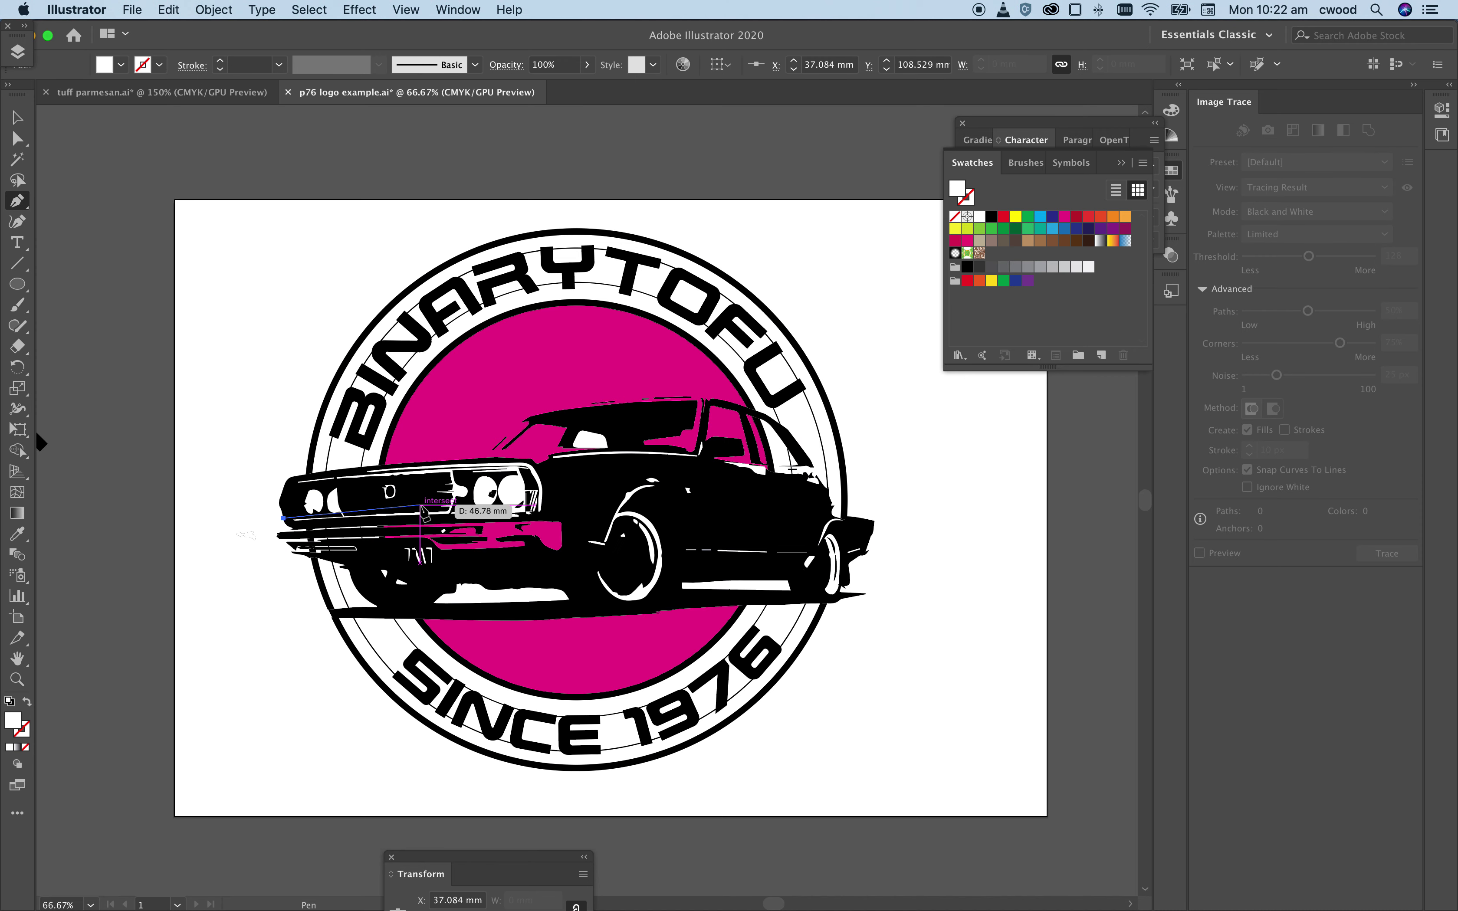
click(574, 507)
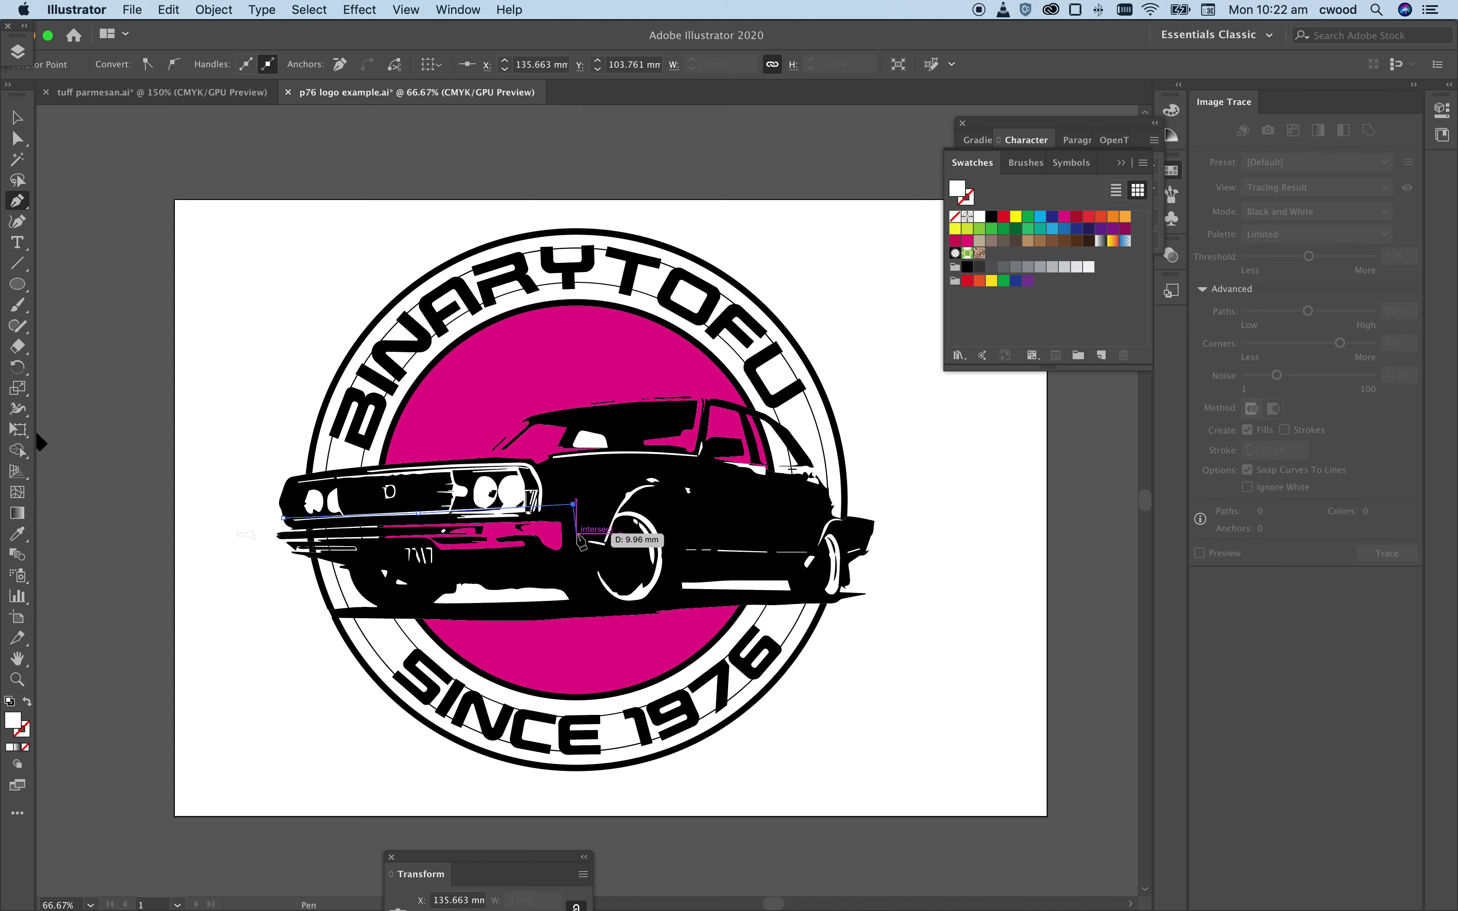
click(573, 569)
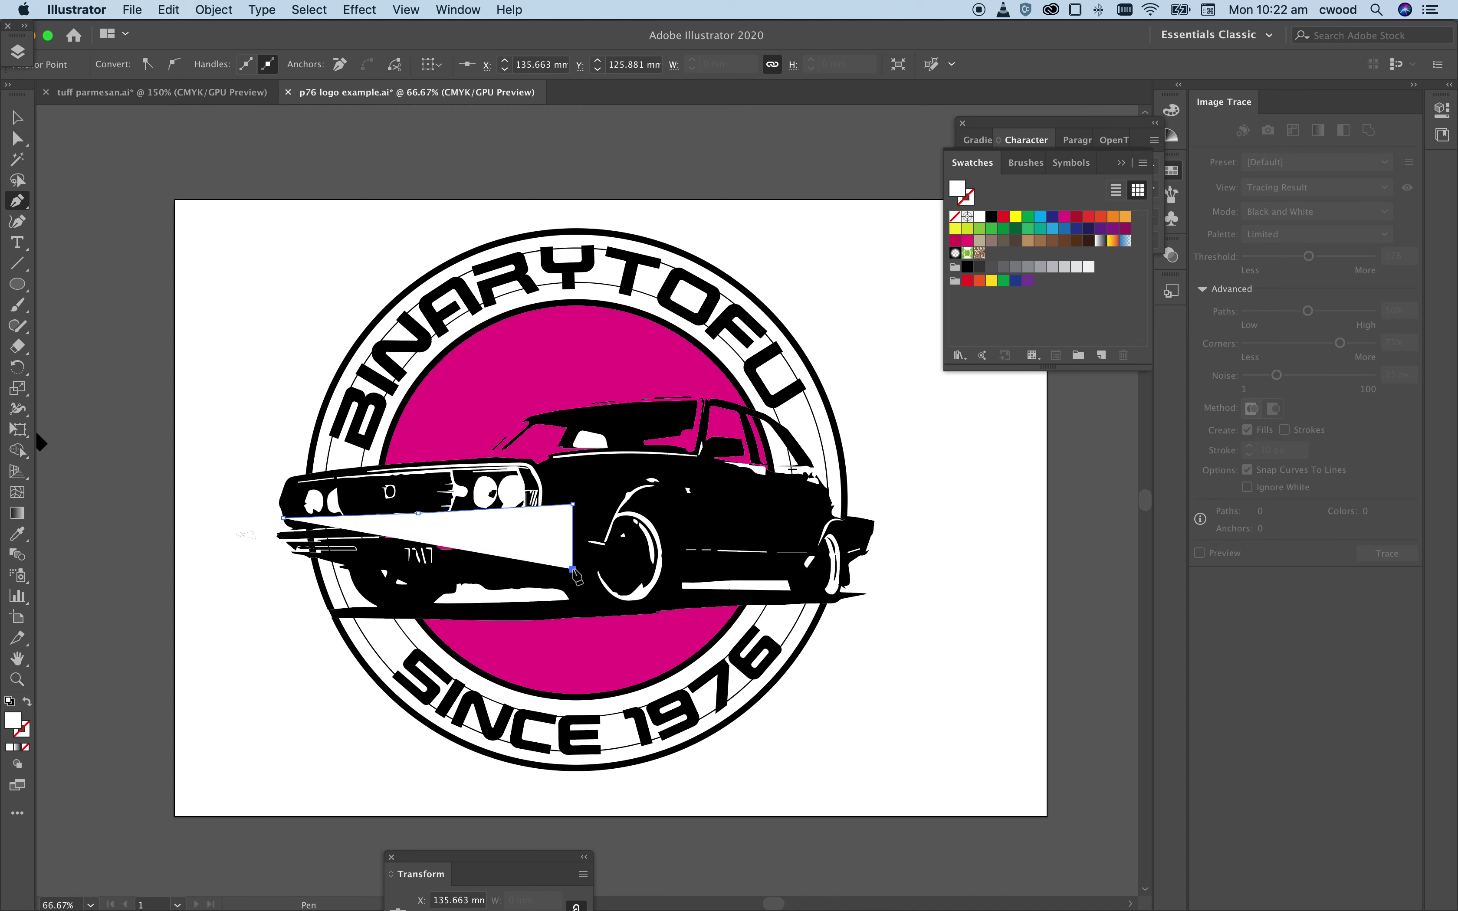
click(492, 574)
click(367, 560)
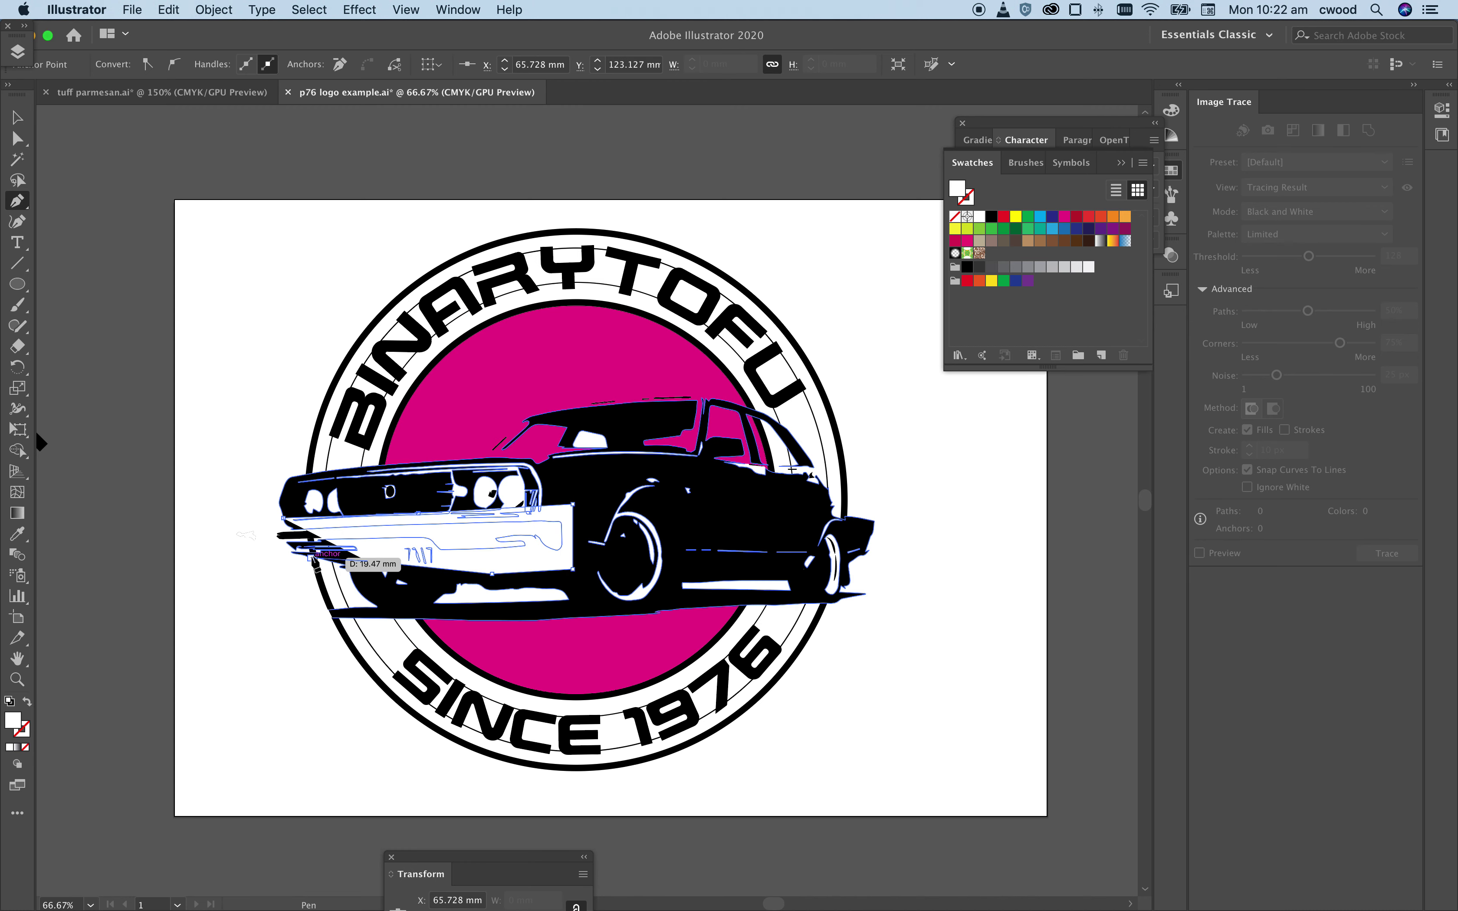
click(309, 558)
click(292, 546)
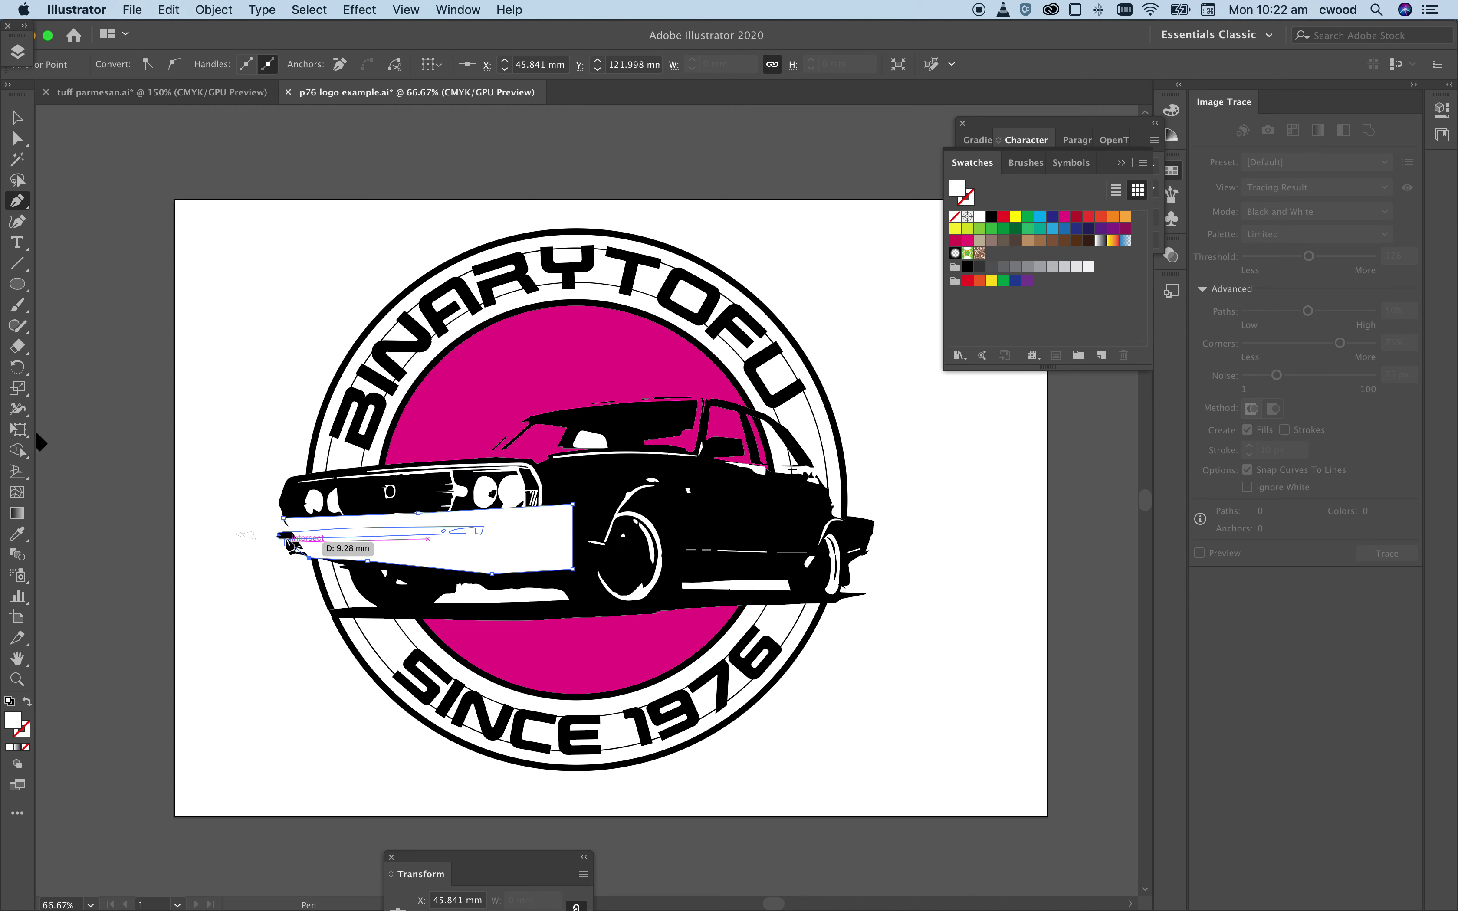
click(283, 518)
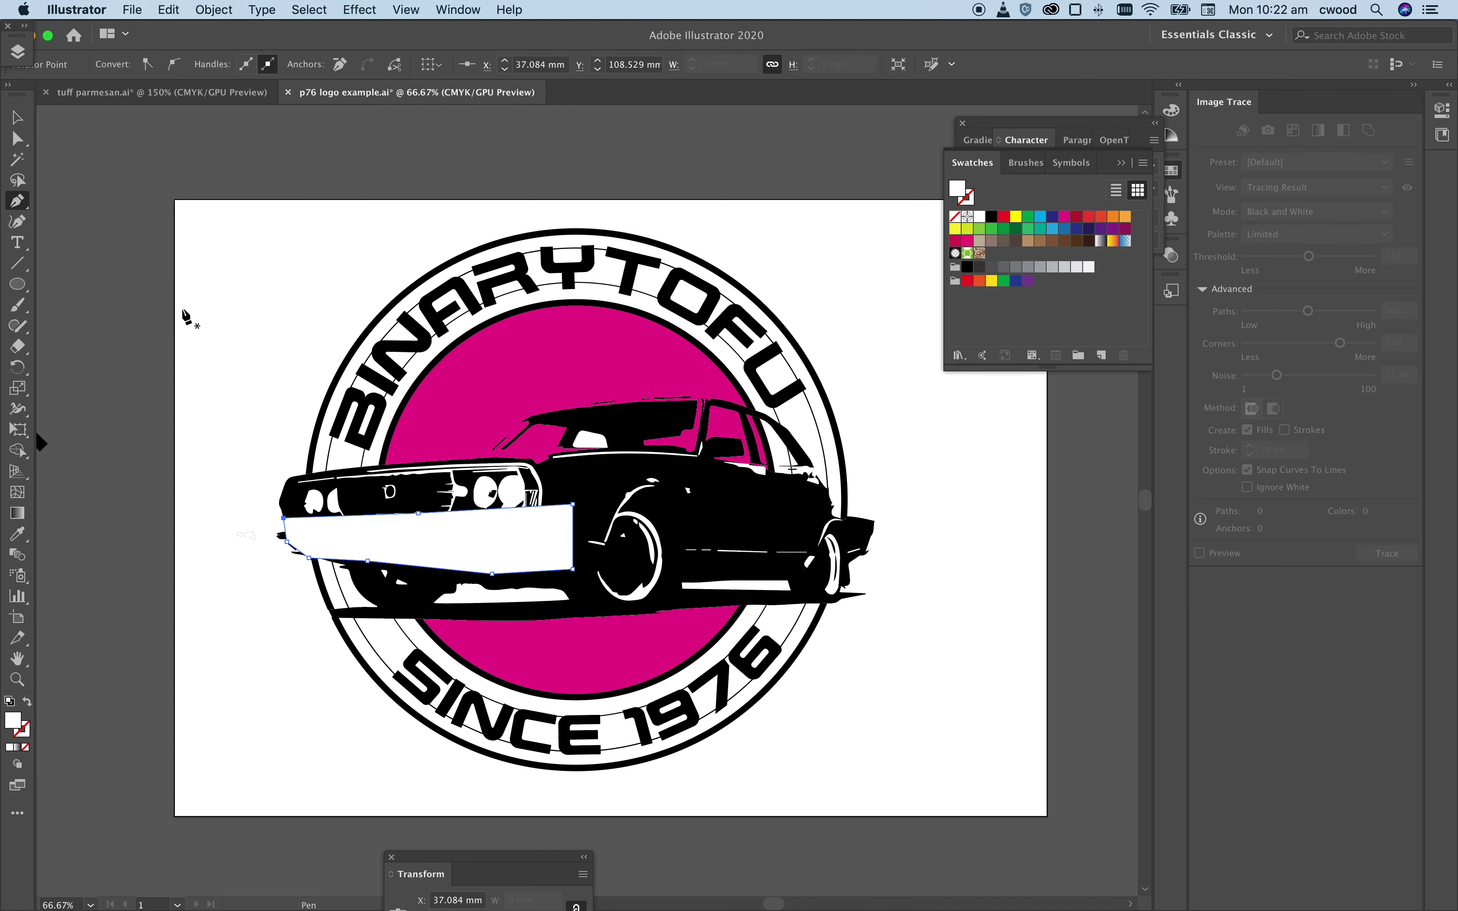
Step: Send the white bumper shape to the back, bring it forward between the magenta circle and the car, and deselect it
click(19, 117)
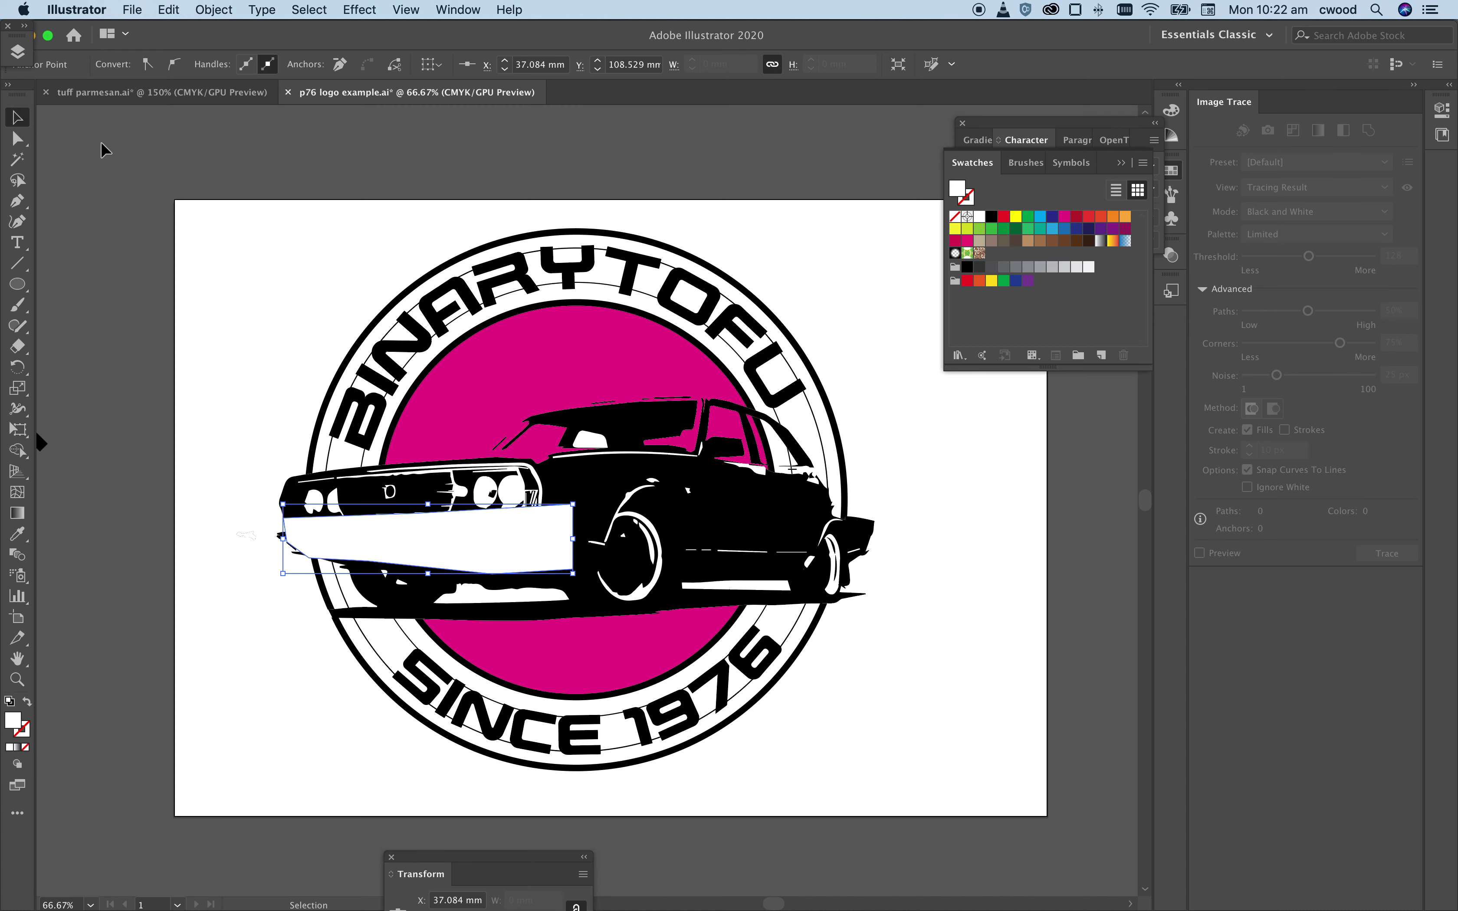
click(214, 8)
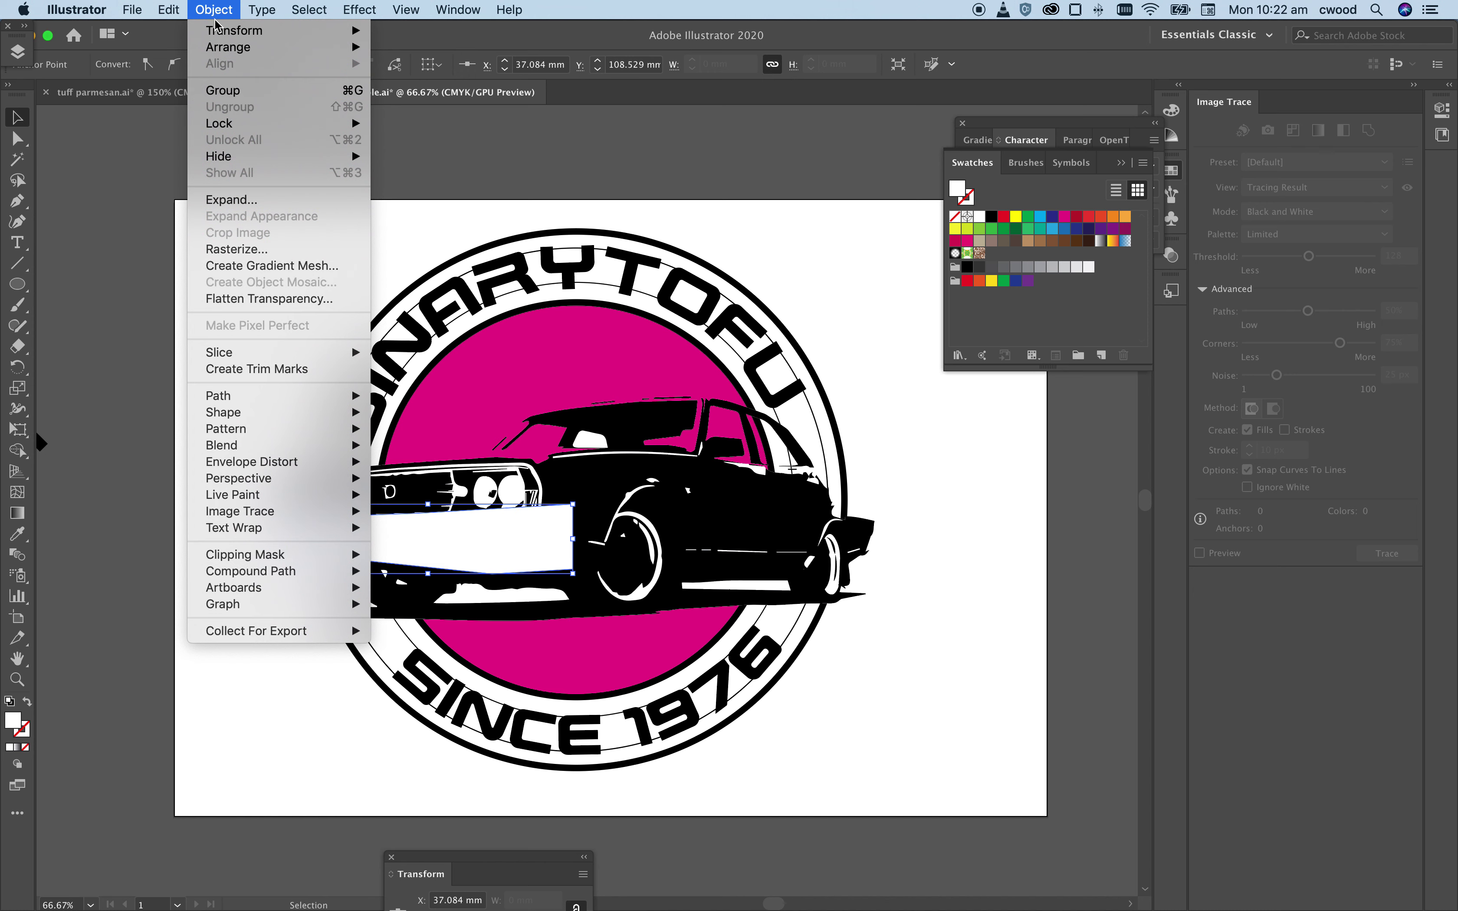
mouse_move(220, 48)
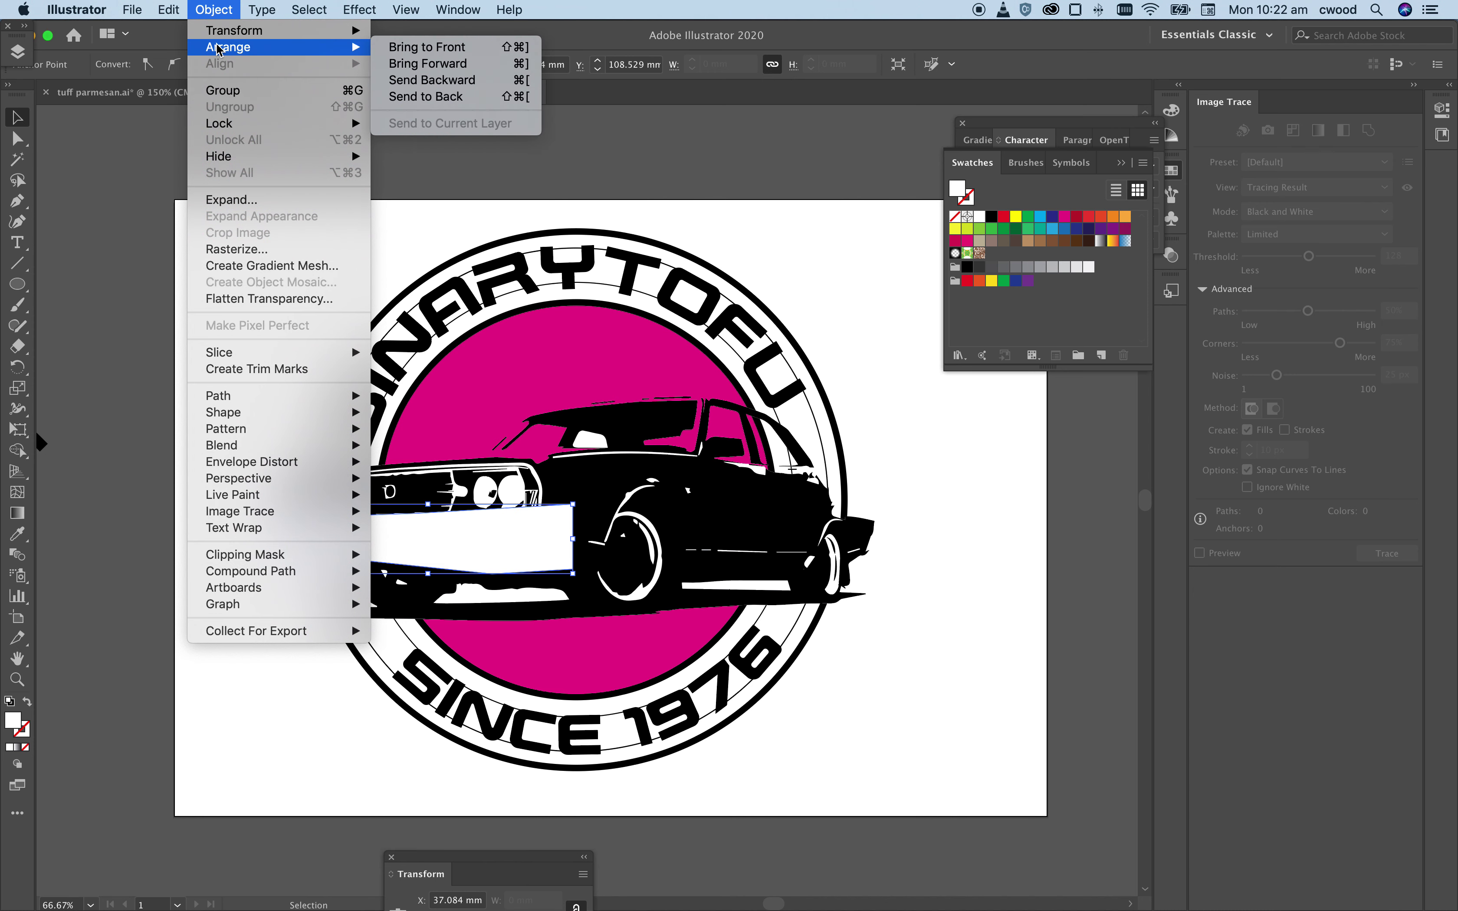
click(768, 246)
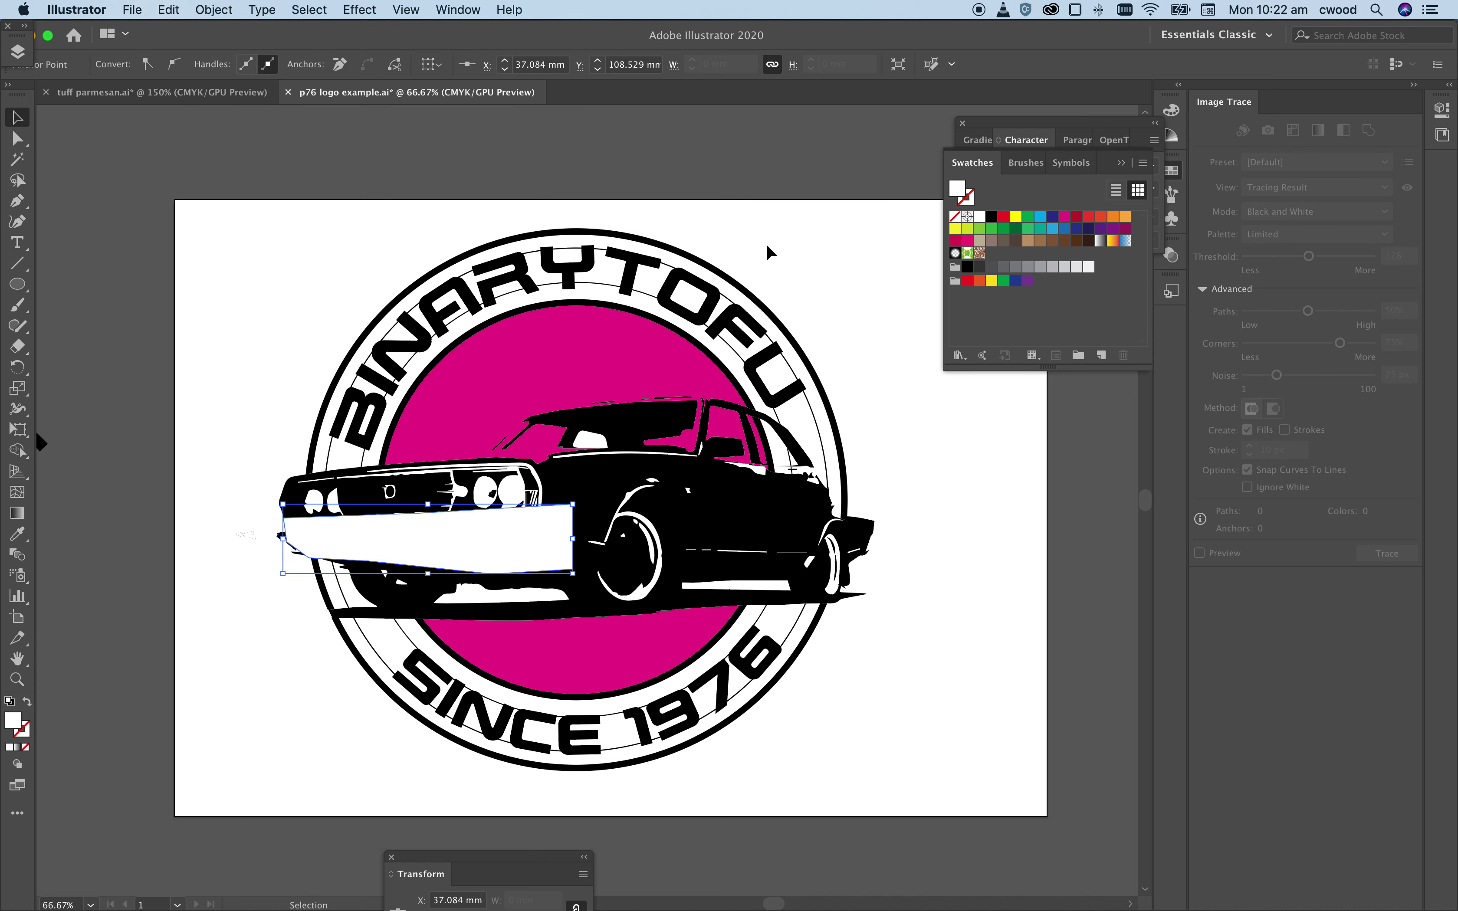
key(super+shift+bracketleft)
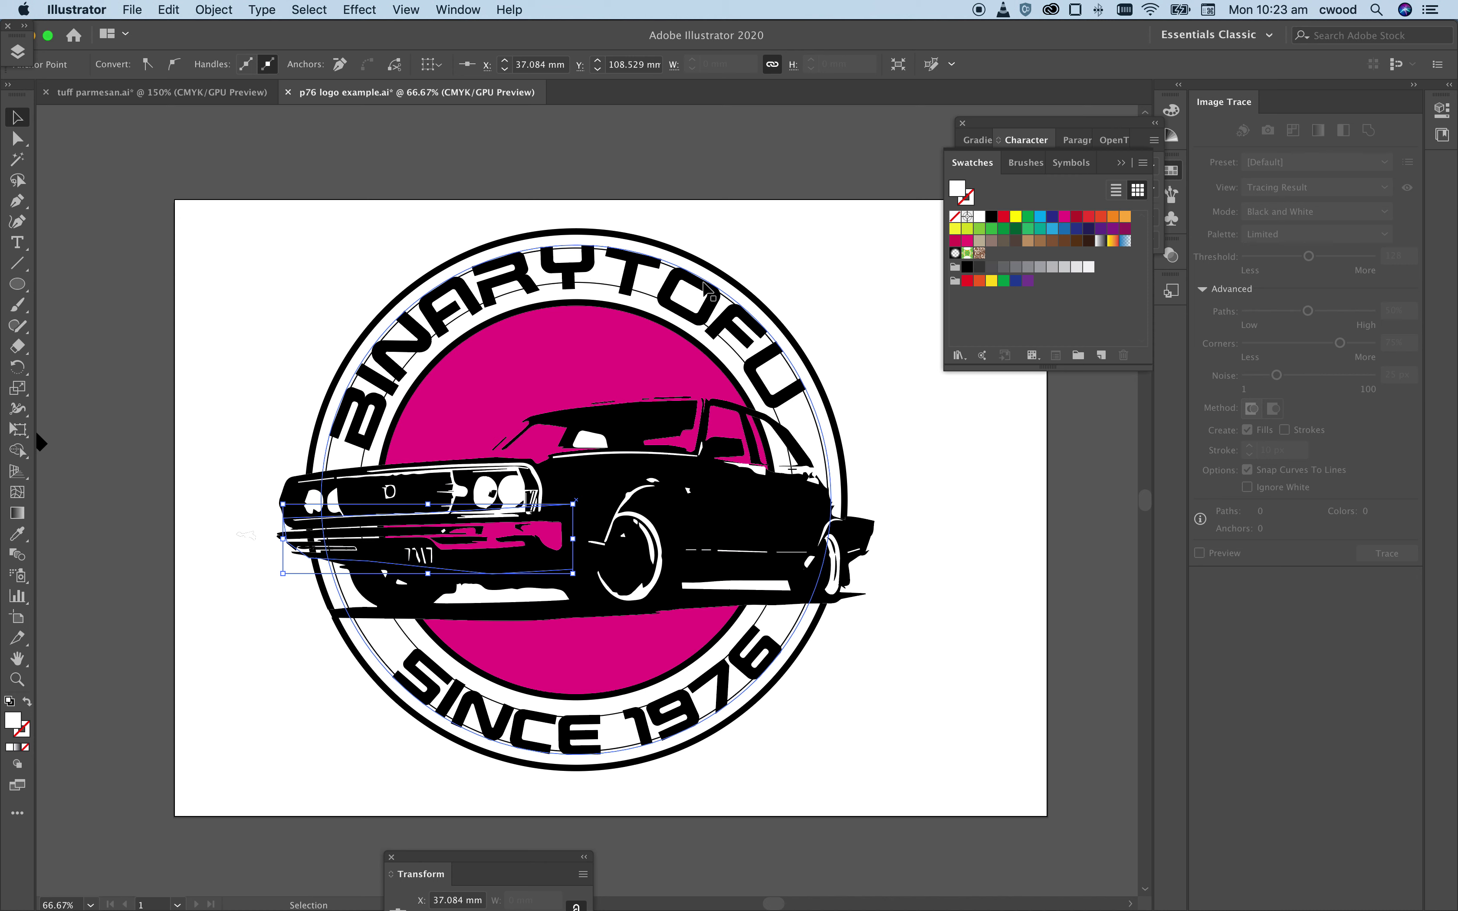
key(a)
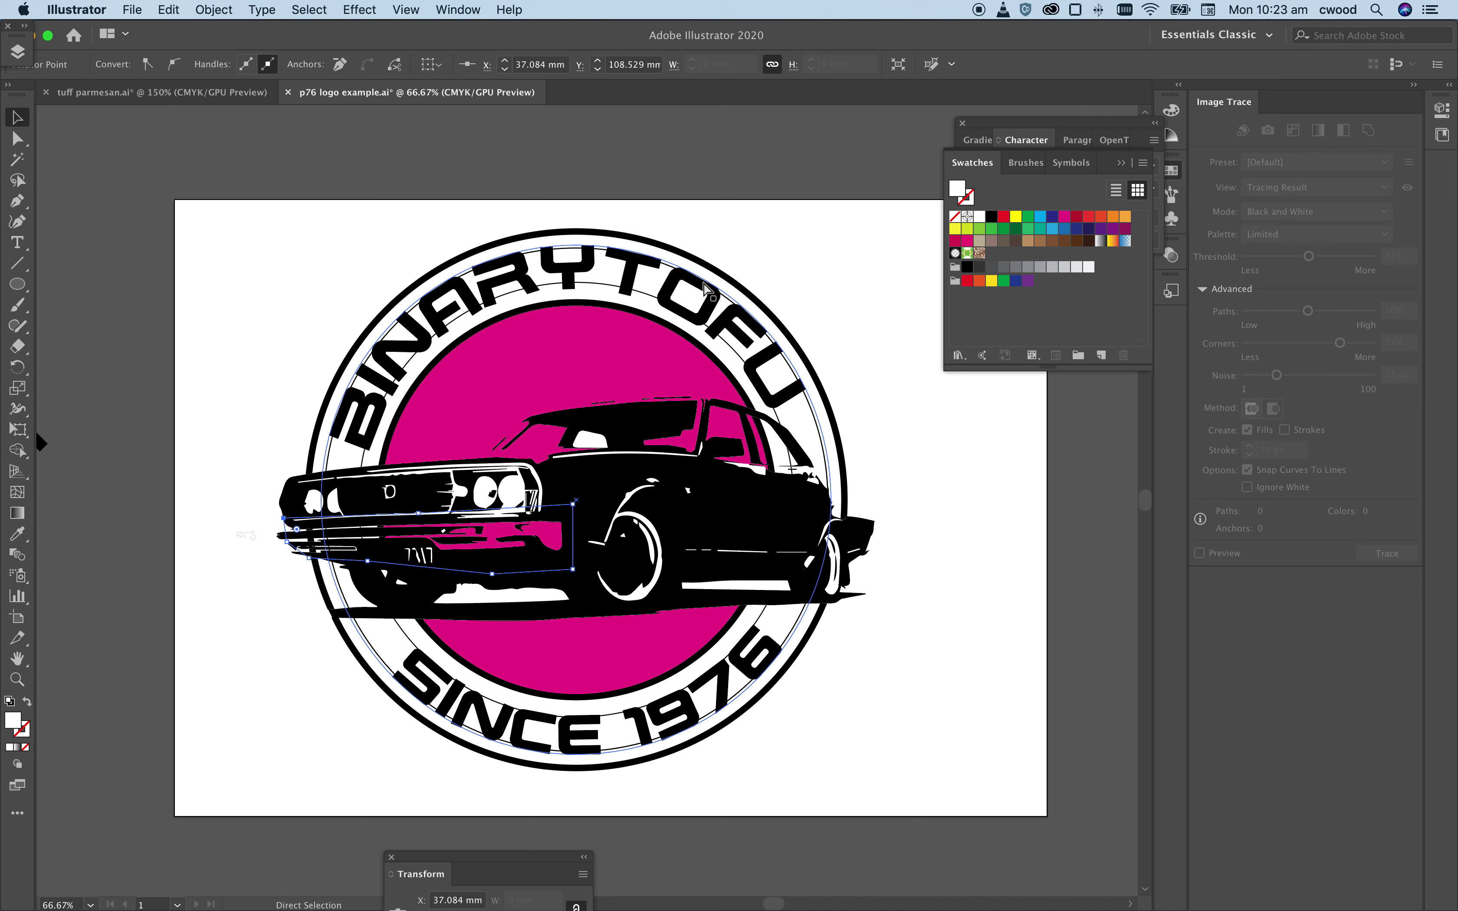
key(super+bracketright)
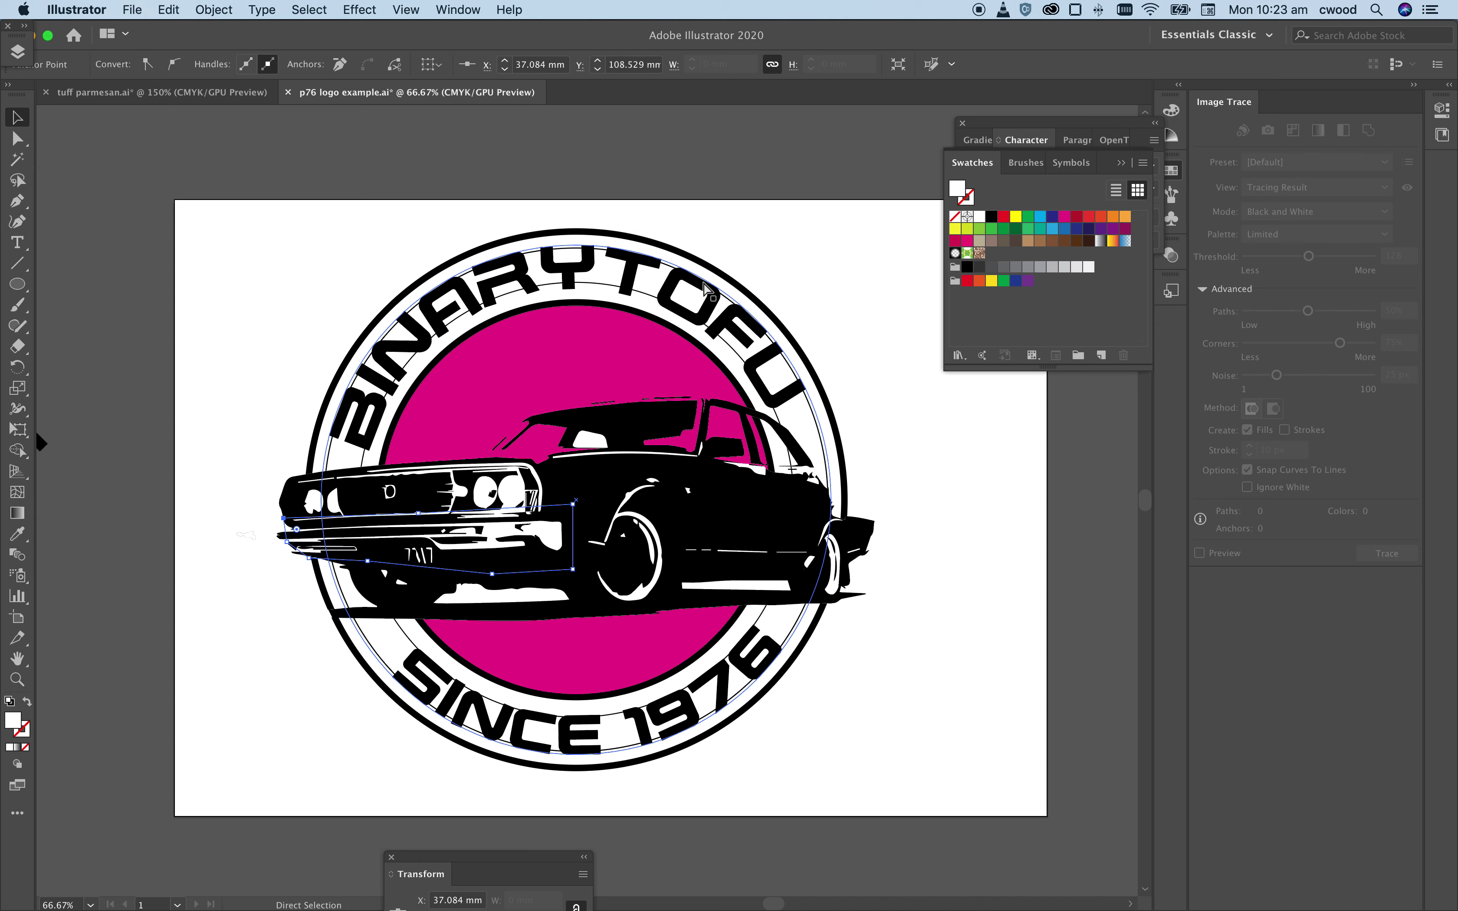
key(super+bracketright)
key(super+bracketleft)
key(v)
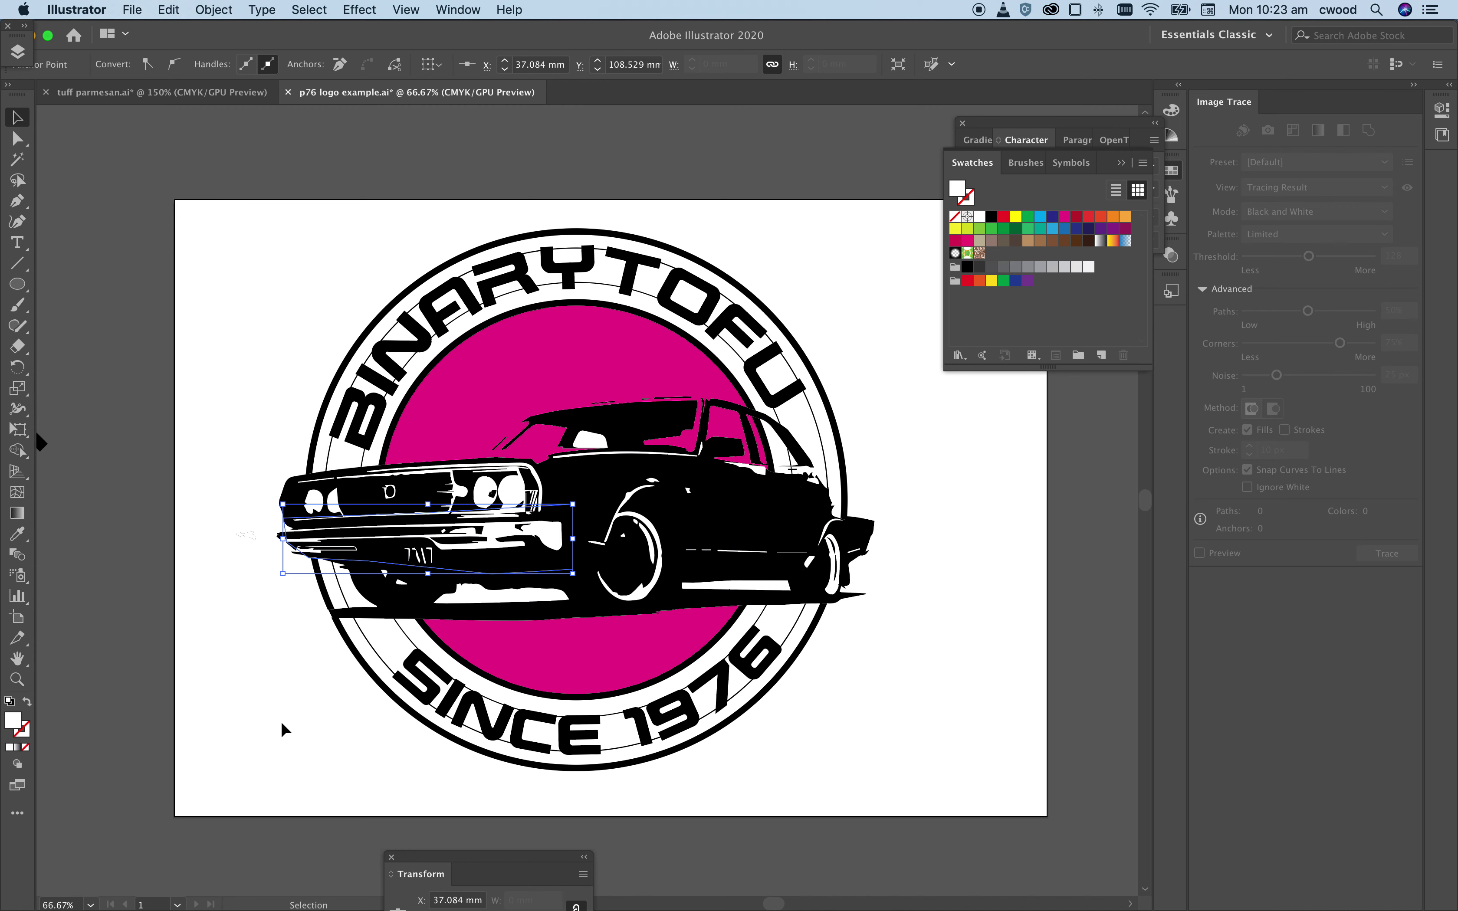
click(283, 724)
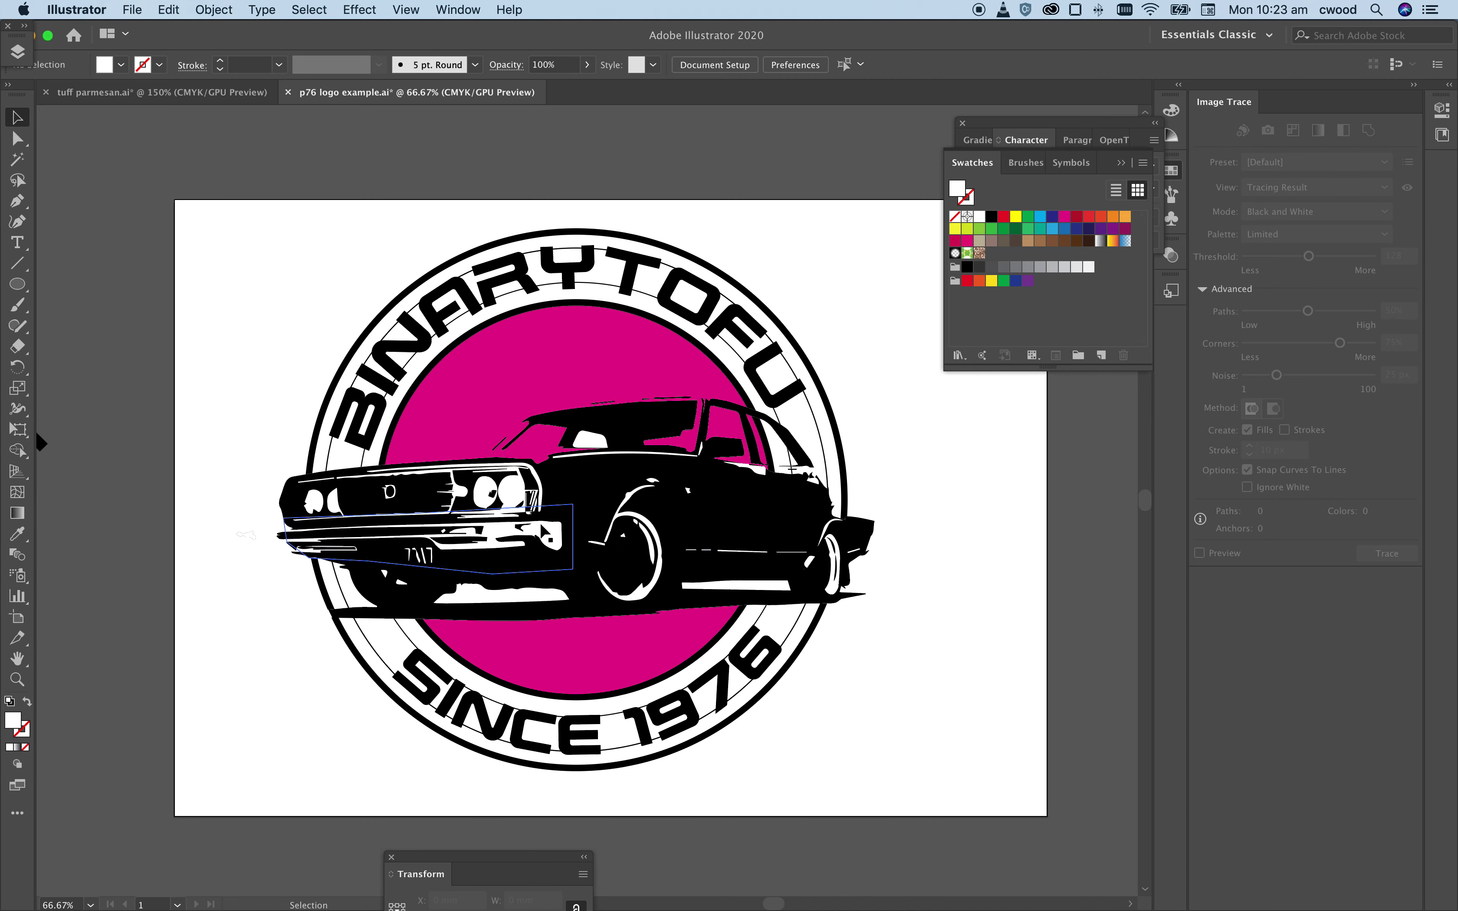
Step: Begin a white-filled, strokeless Pen shape along the car's roofline, from above the side window to the windscreen base and down onto the bonnet
key(super+equal)
key(super+equal)
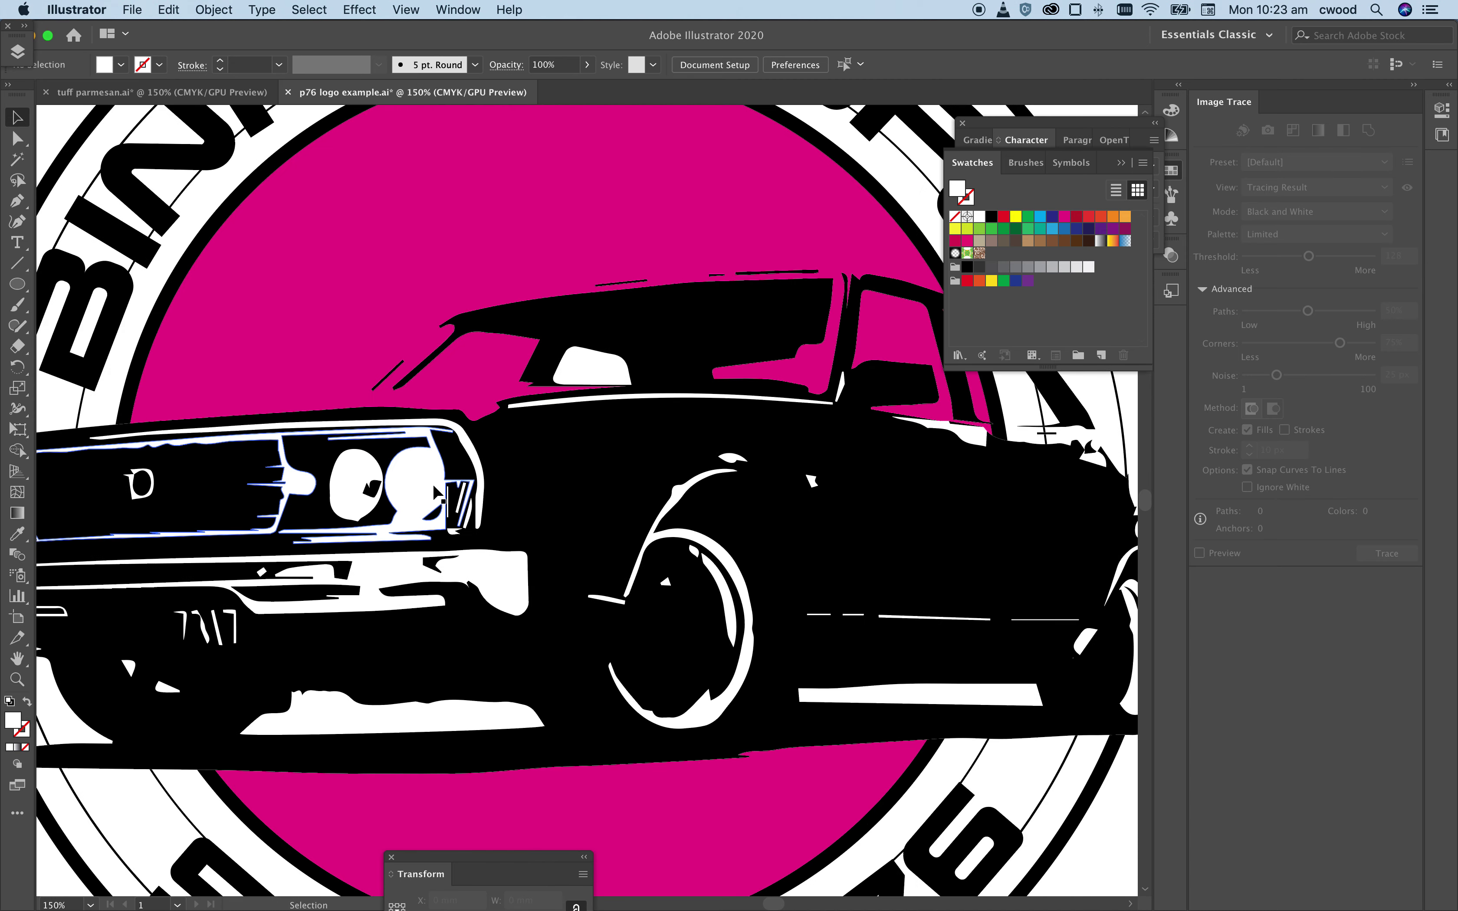
scroll(563, 495, up, 5)
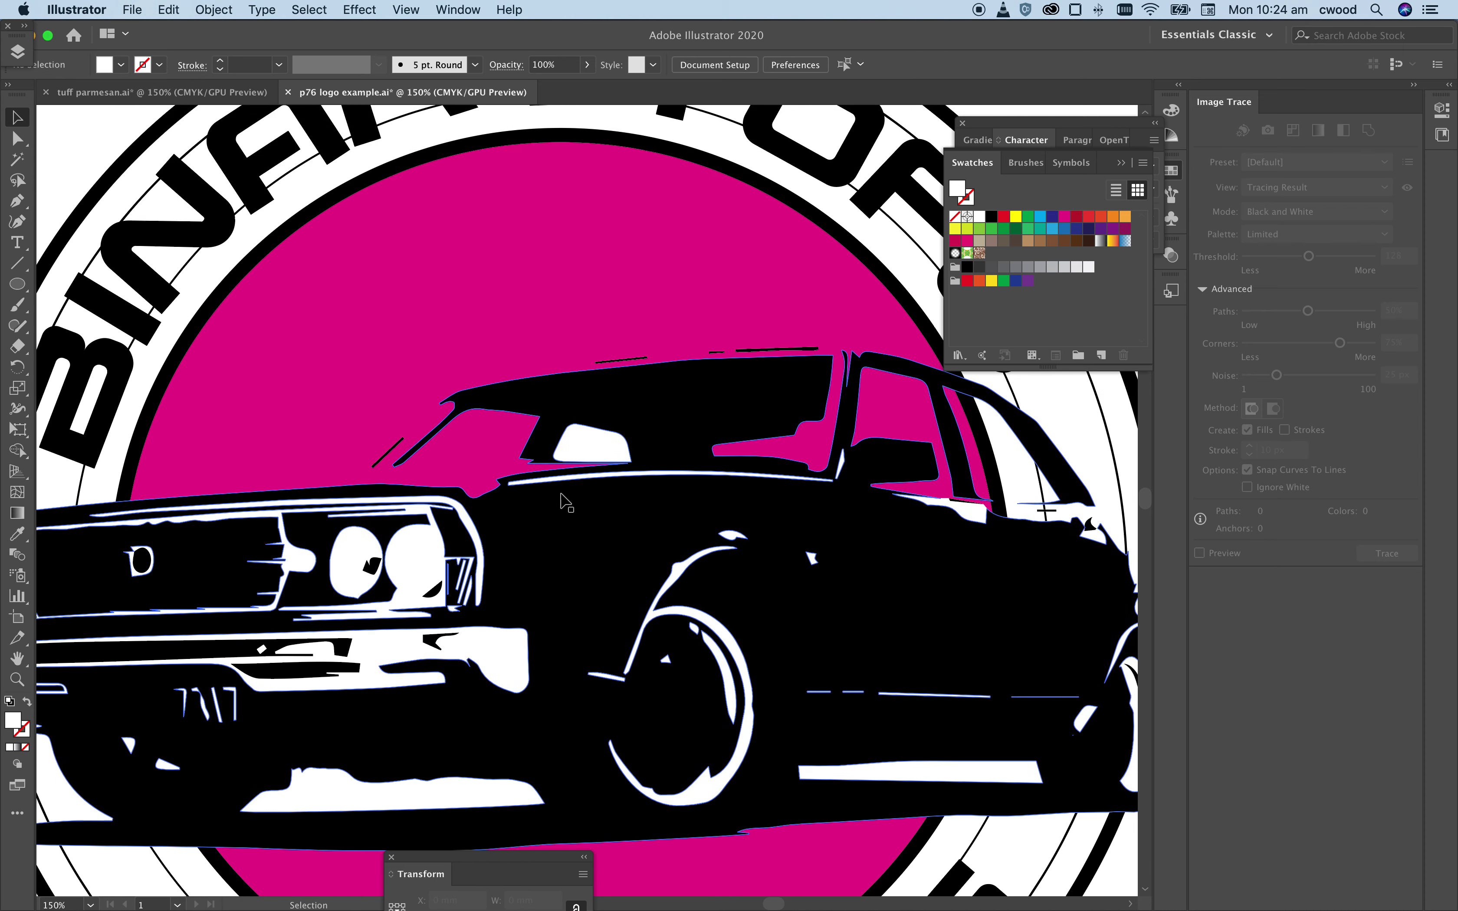
click(17, 200)
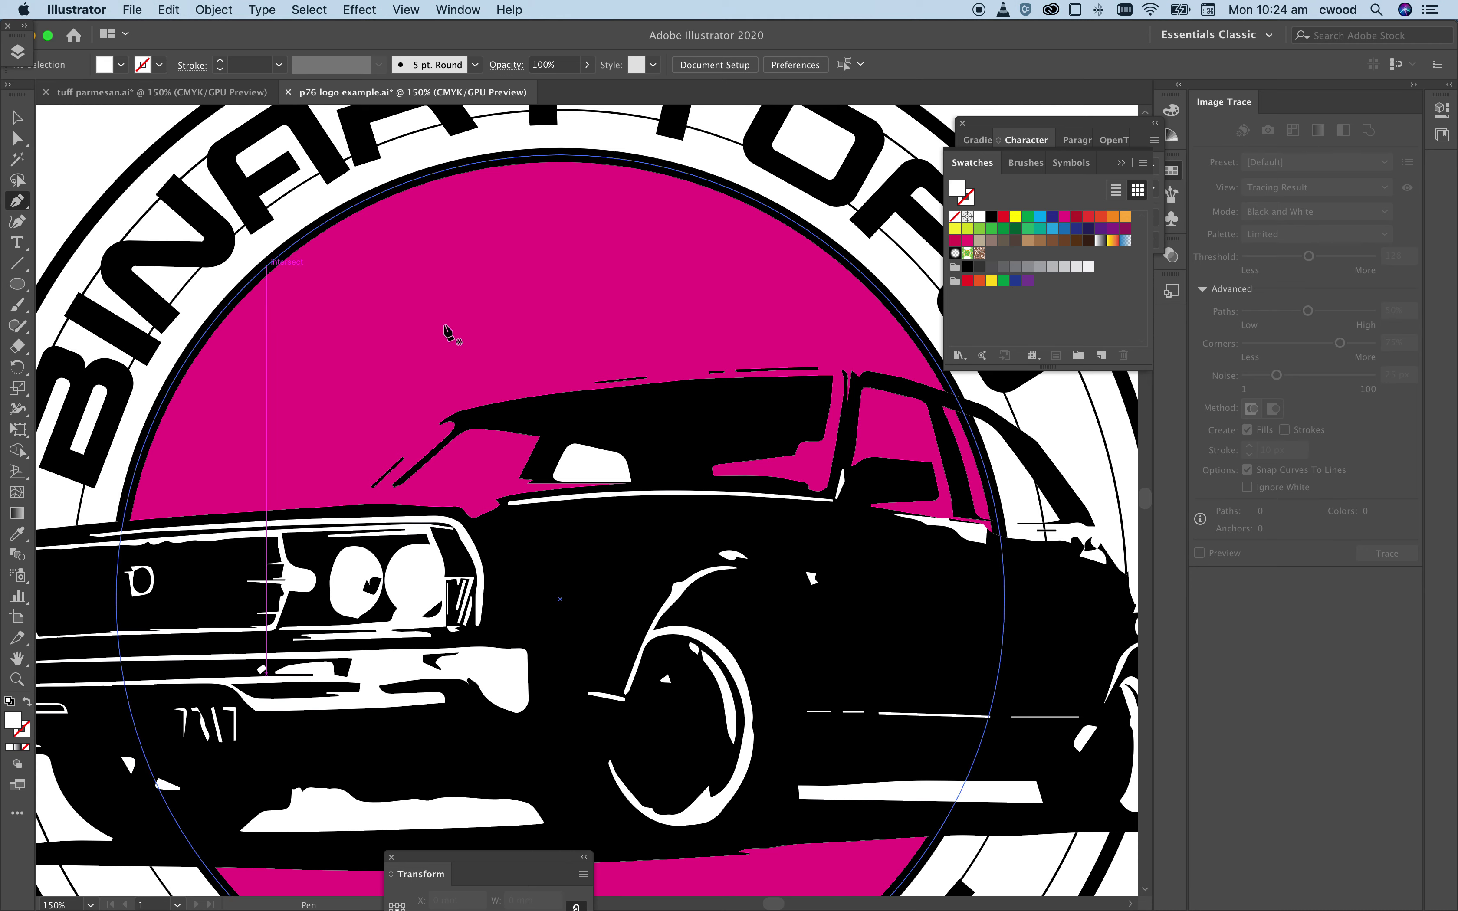
click(883, 375)
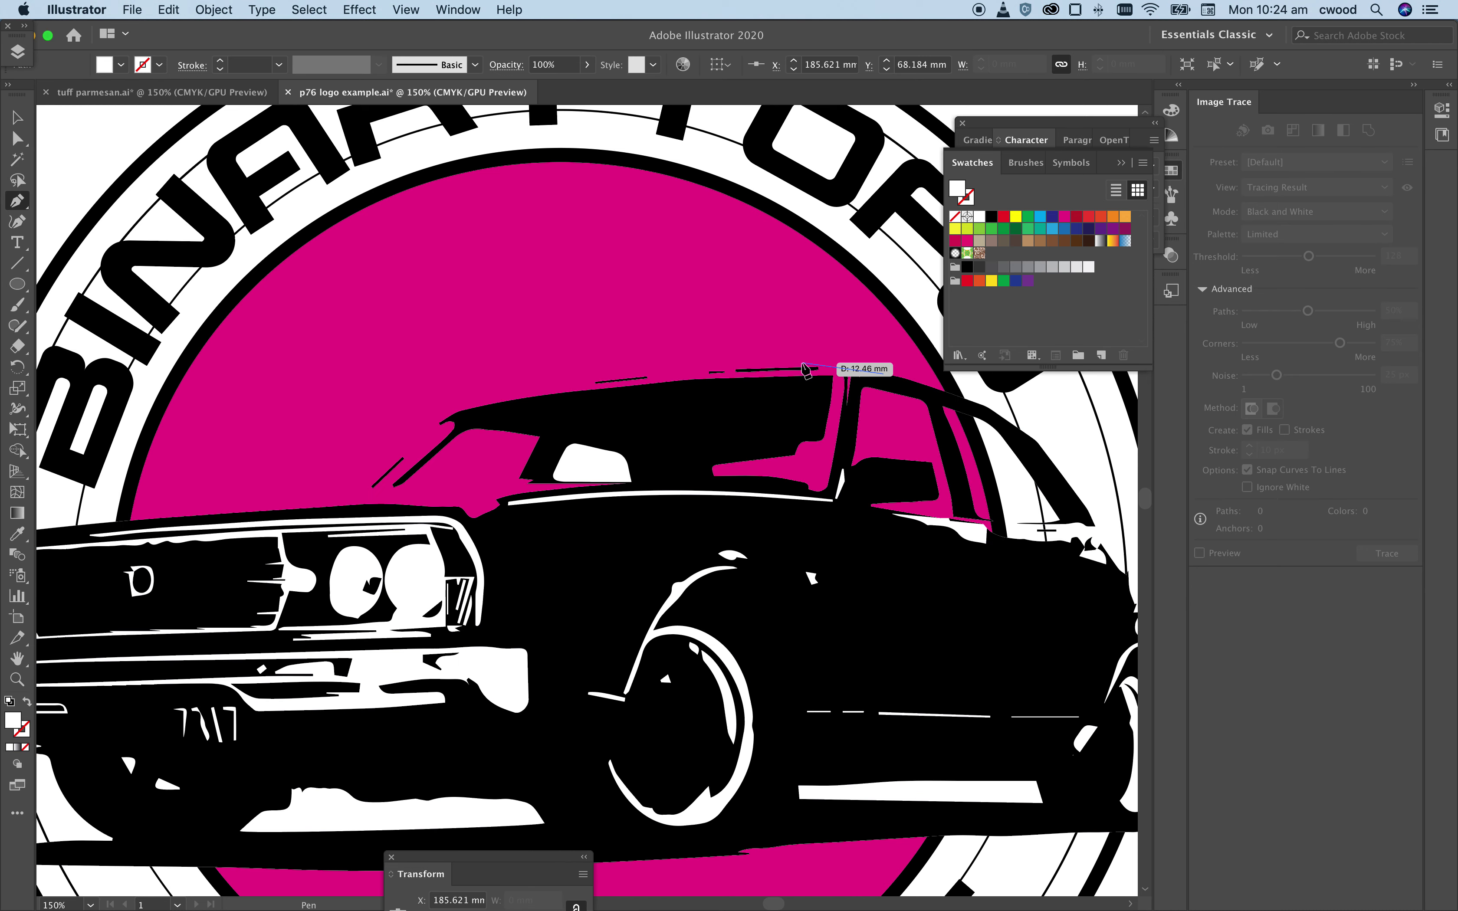
click(799, 367)
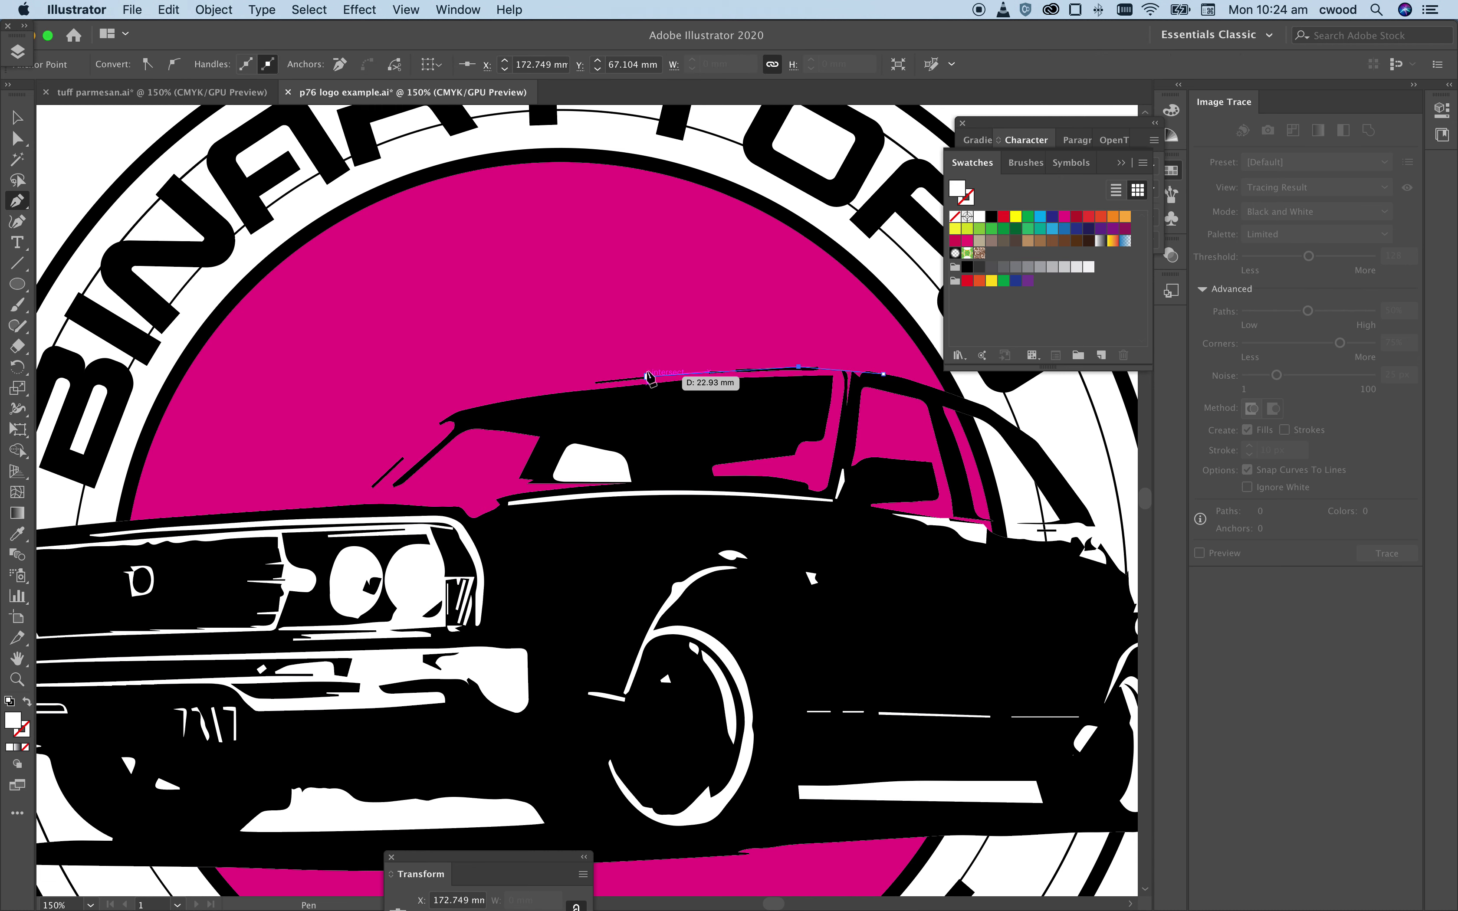
drag(648, 376, 564, 385)
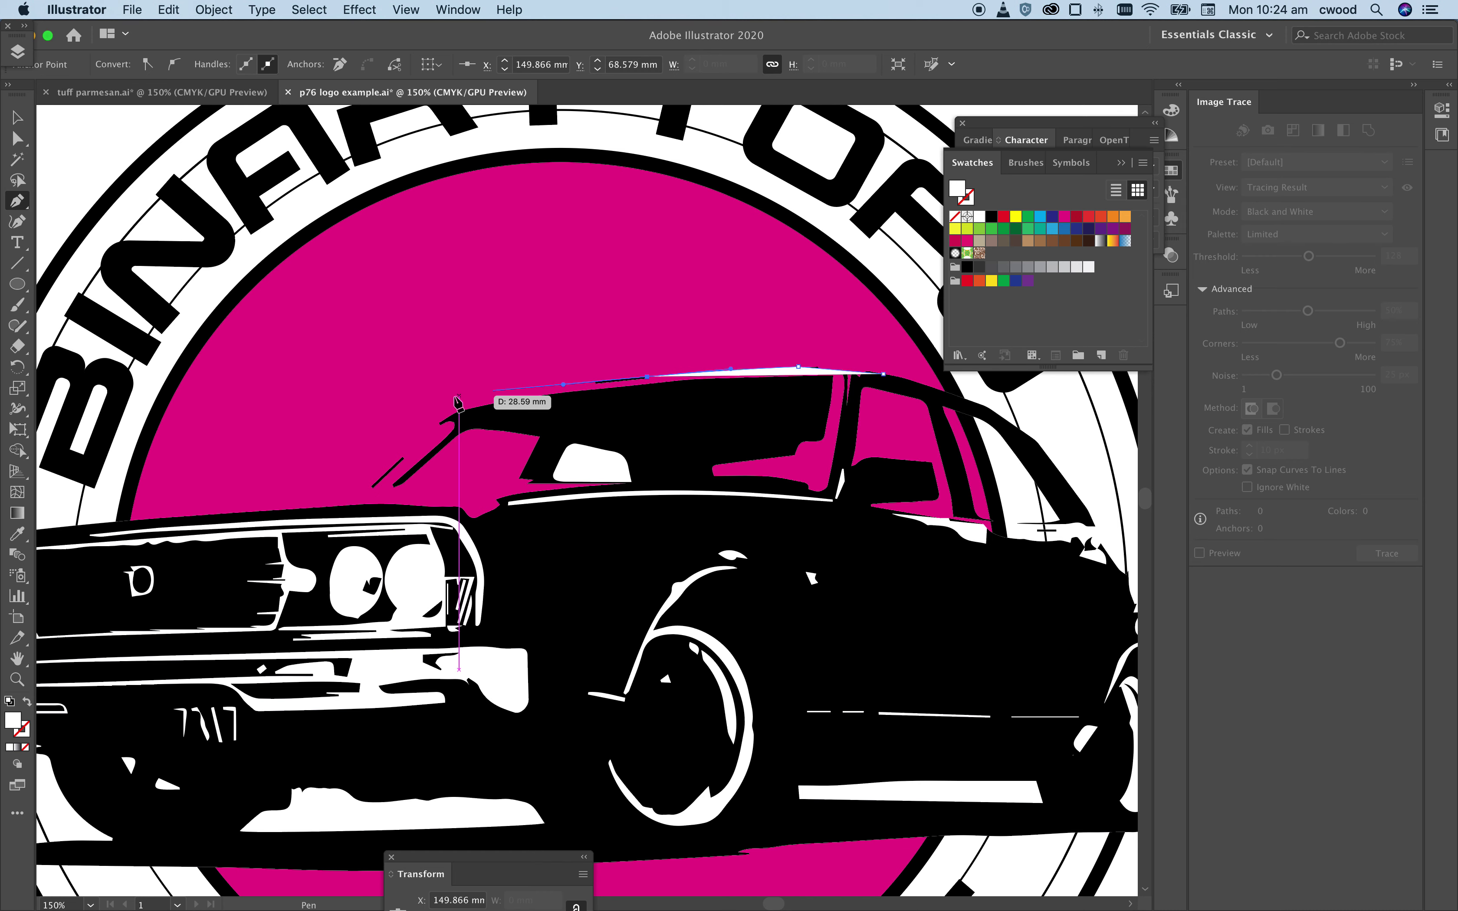
click(447, 403)
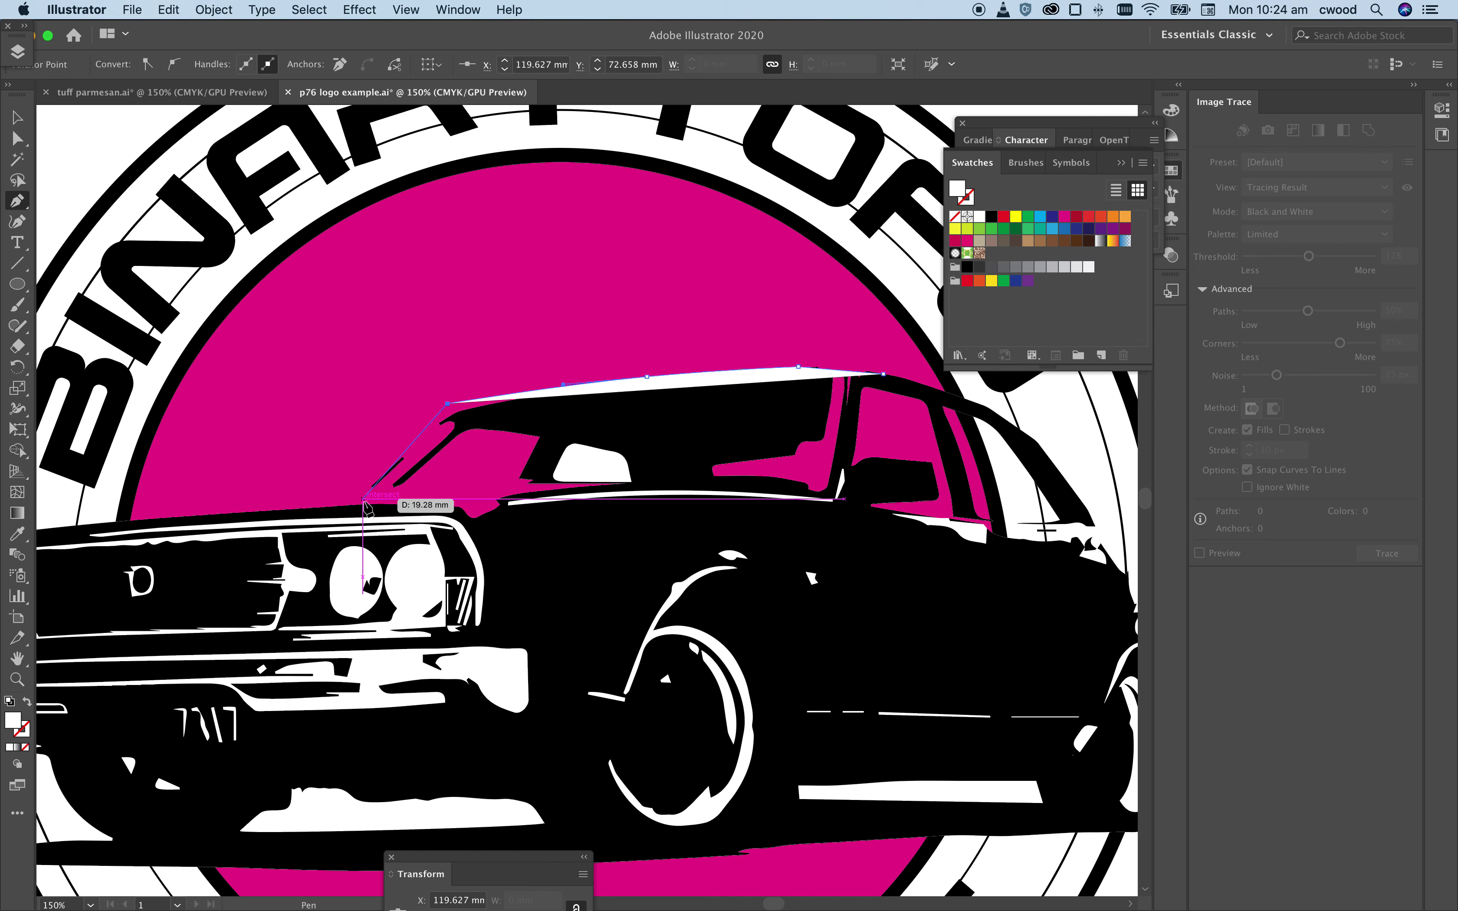
drag(357, 504, 422, 569)
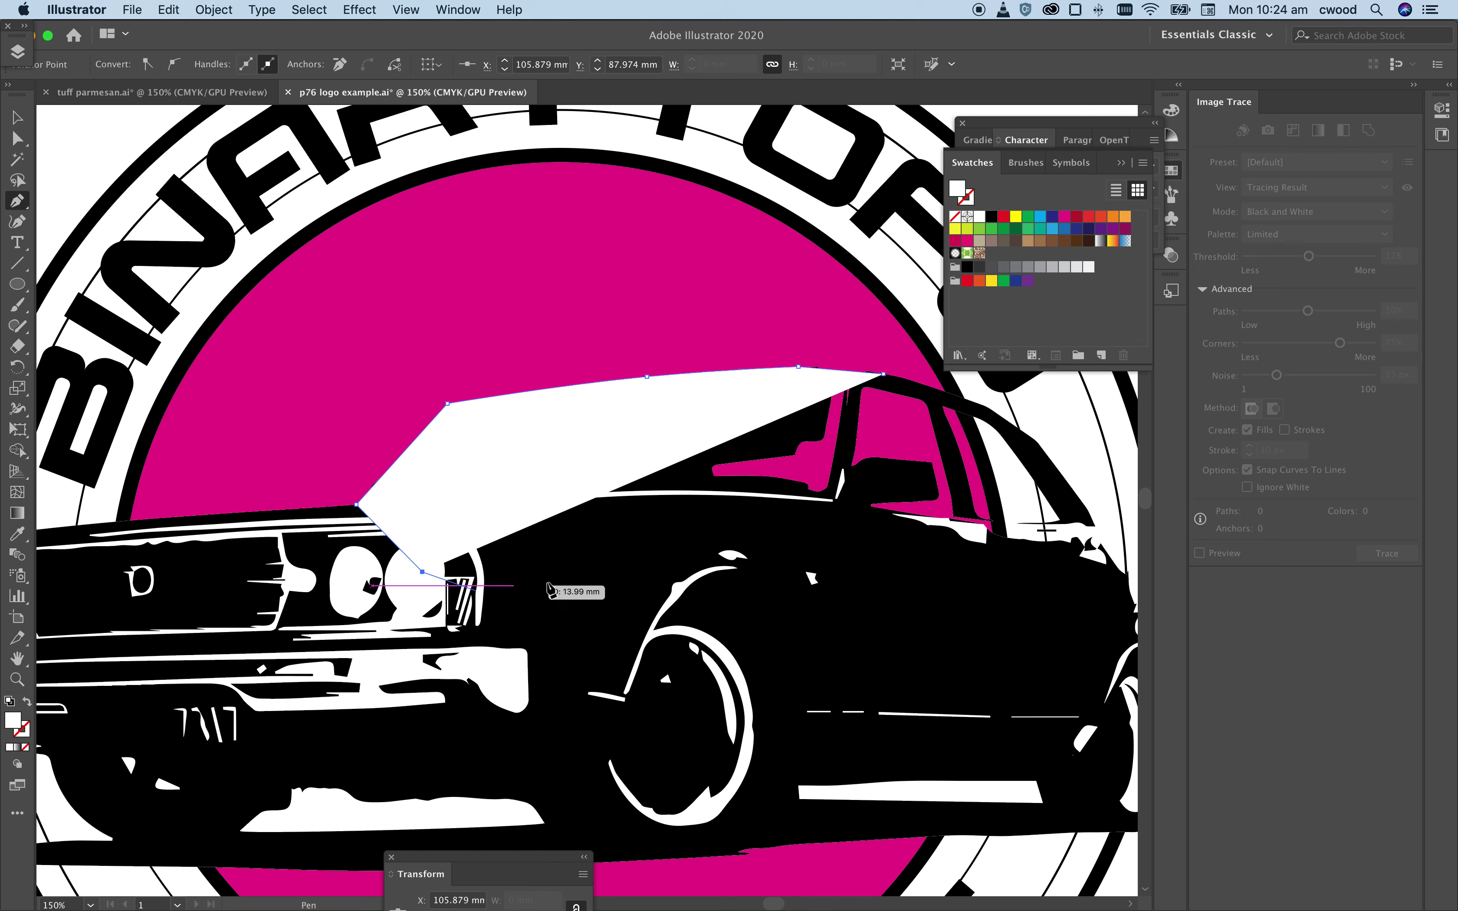
Step: Continue the white shape below the side windows, around the rear deck and up the rear pillar, closing it at its starting point
click(748, 546)
click(949, 537)
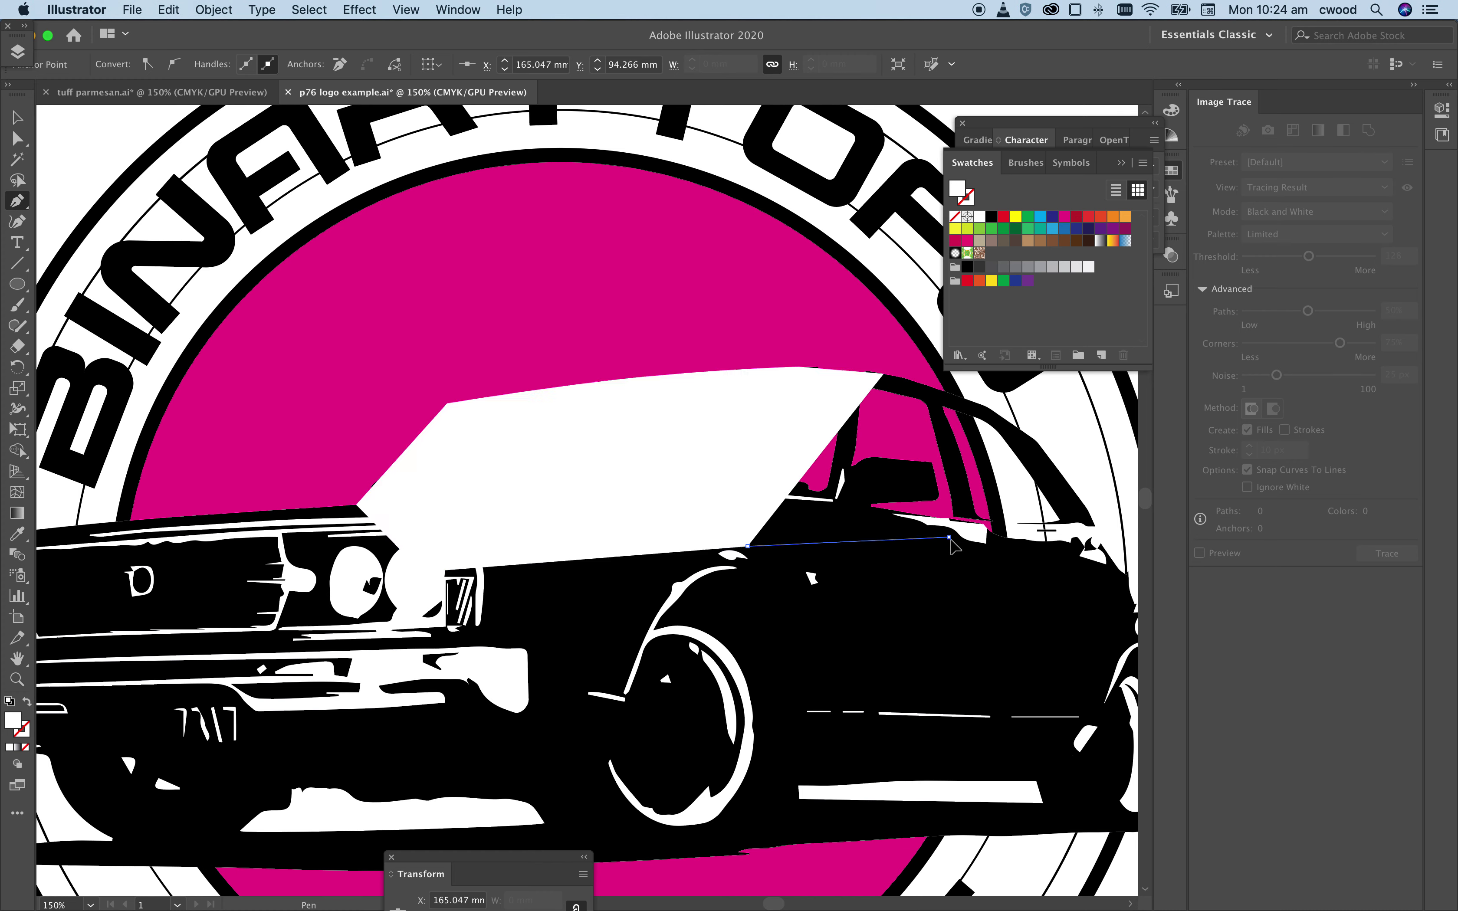
click(1078, 580)
click(1084, 518)
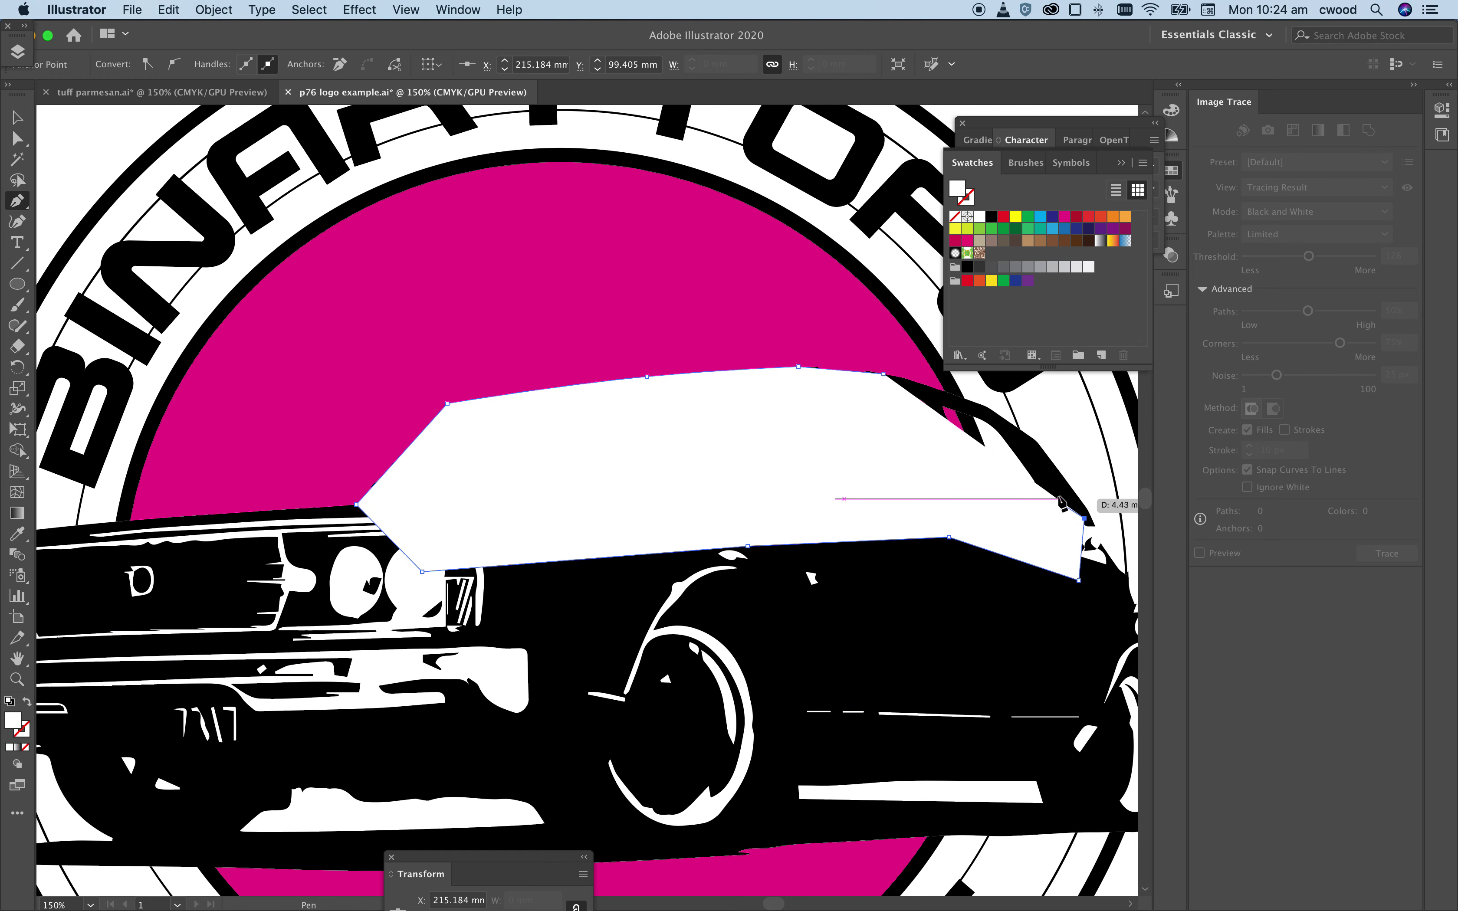
click(1024, 444)
click(986, 413)
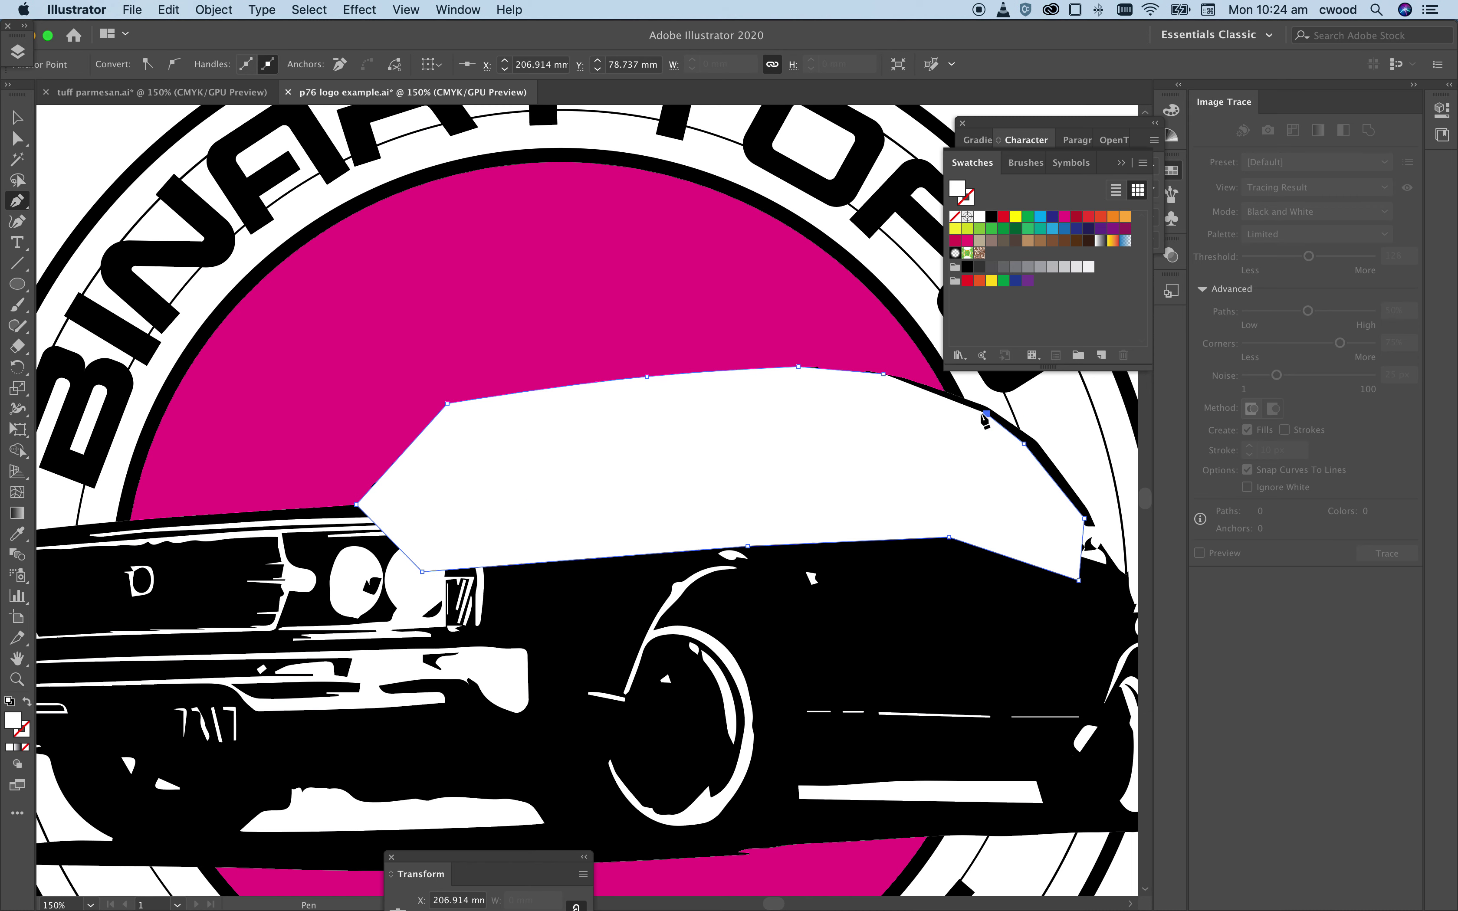
click(884, 375)
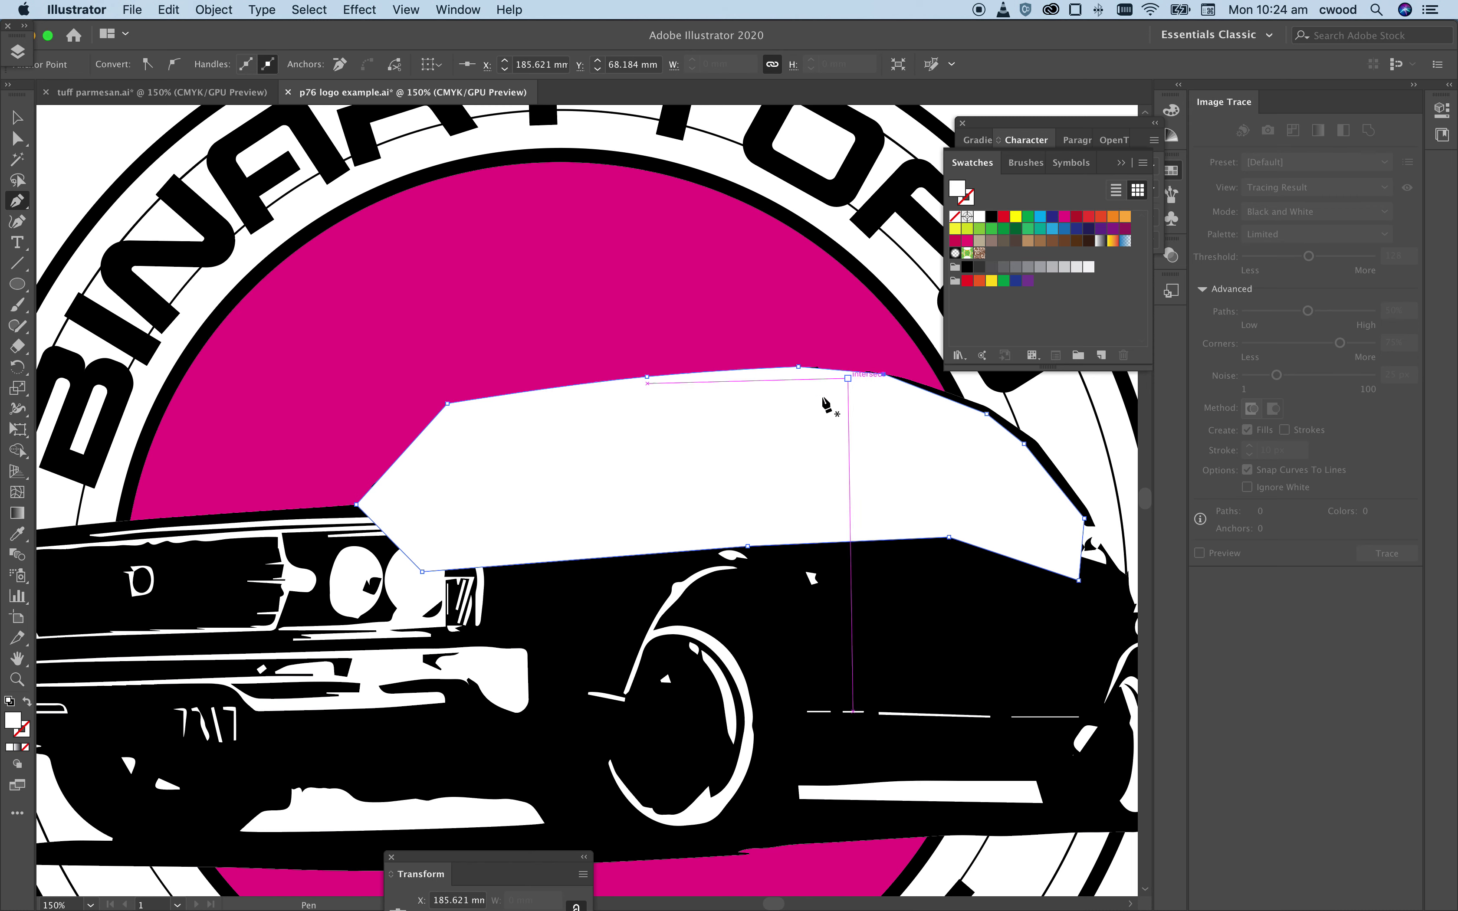
Step: Send the white cabin shape backward so it sits between the magenta circle and the car, and deselect it
click(17, 116)
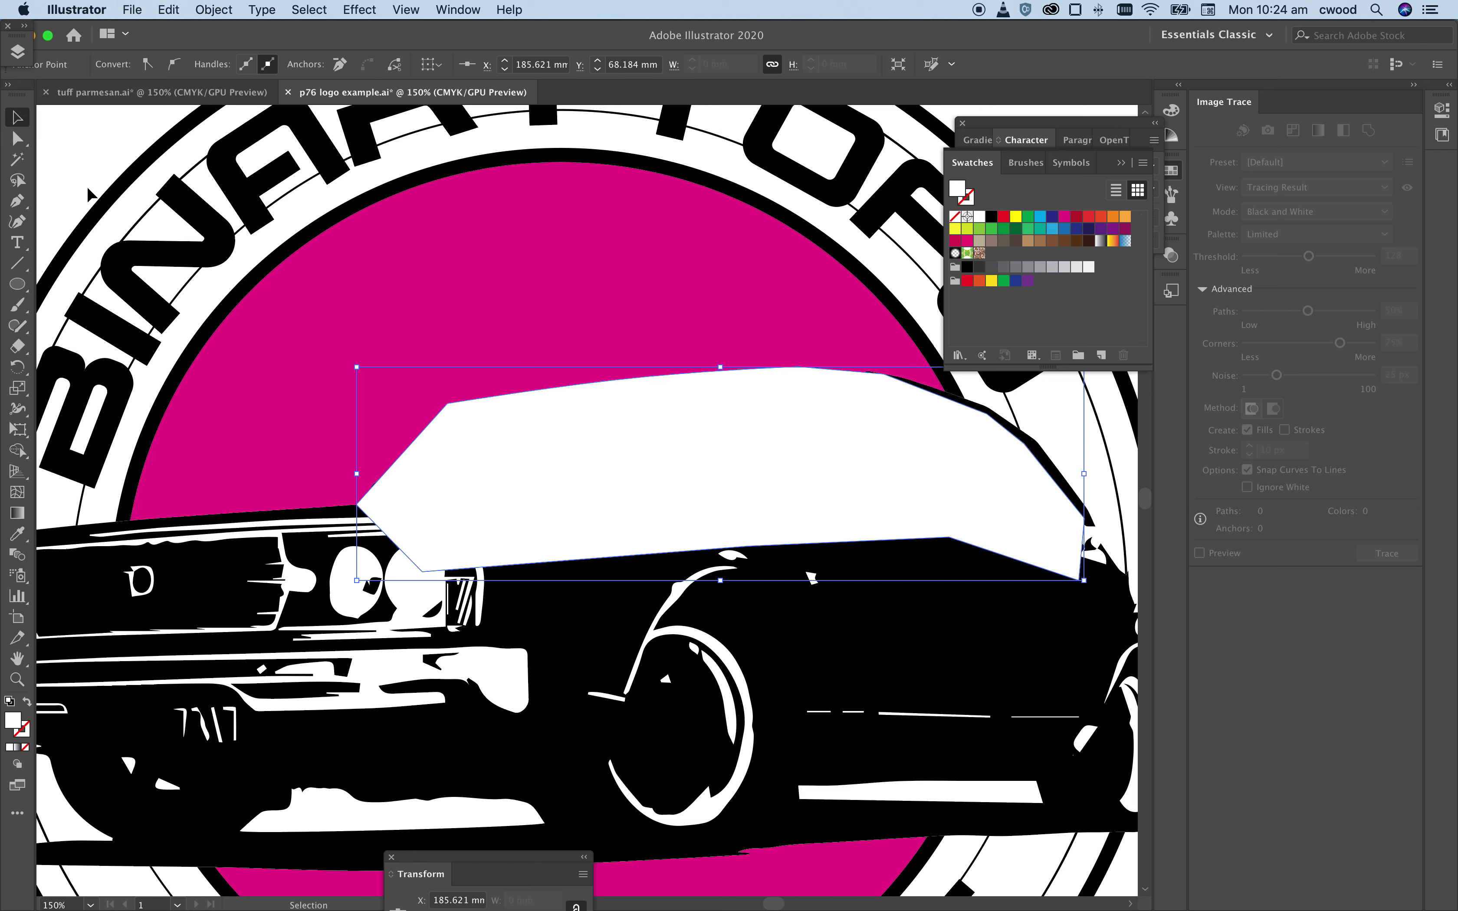
key(a)
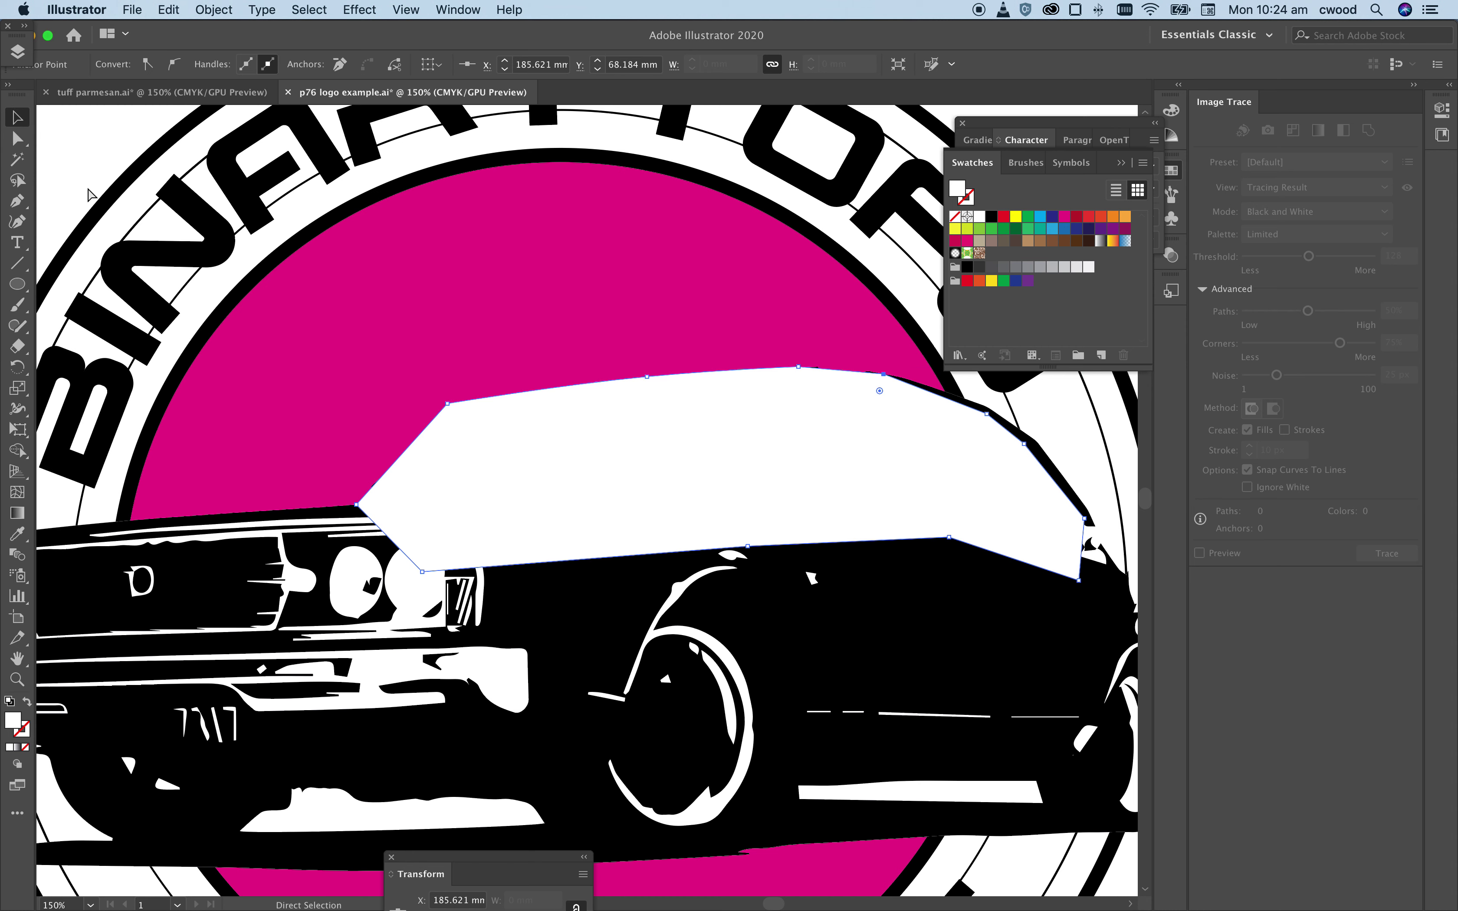
key(super+shift+bracketleft)
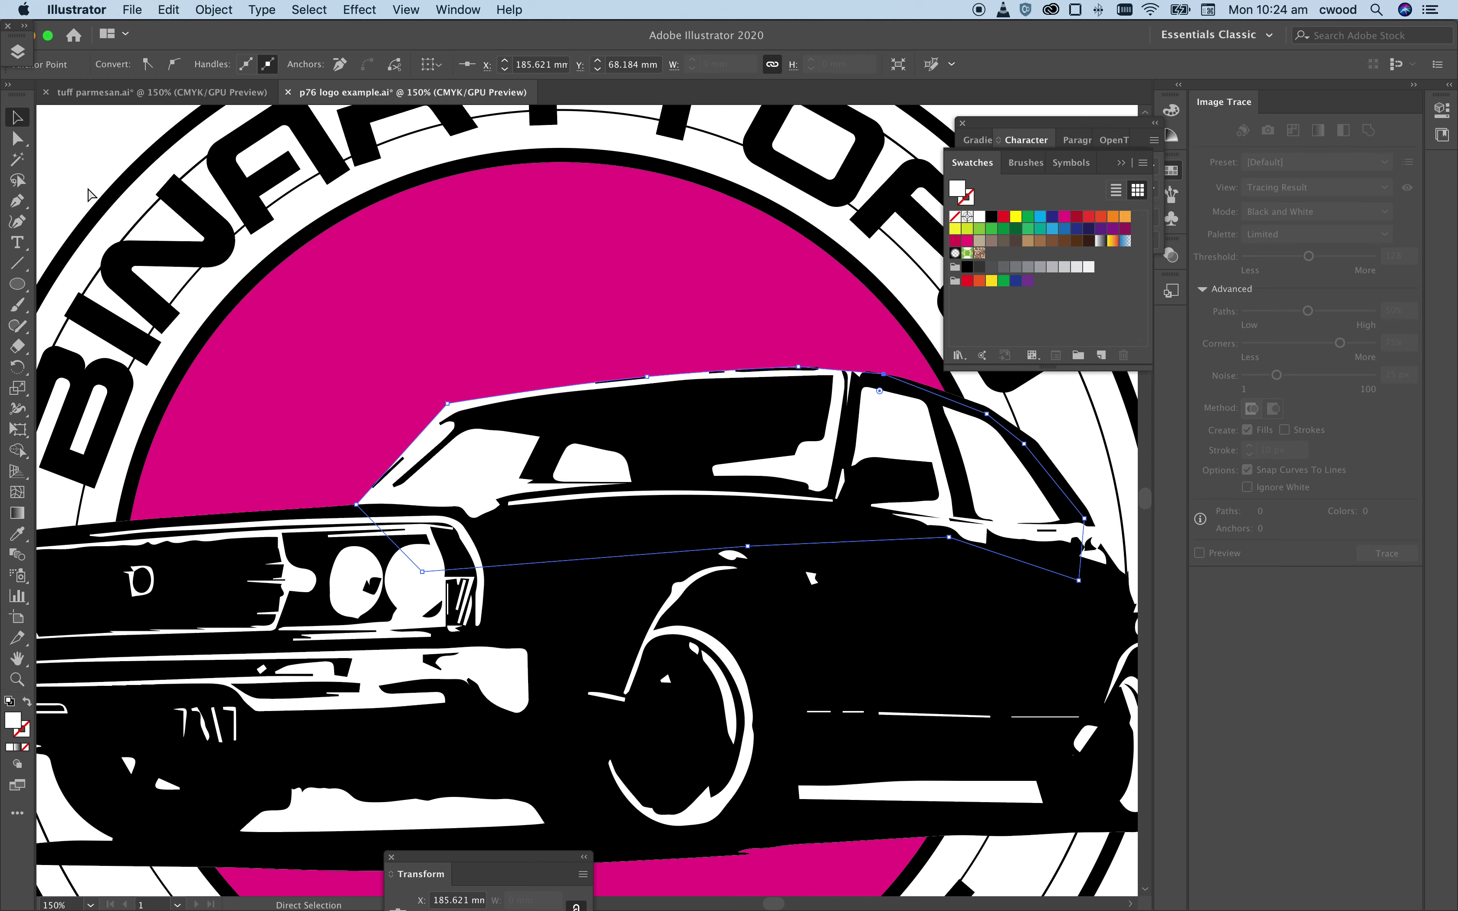
key(v)
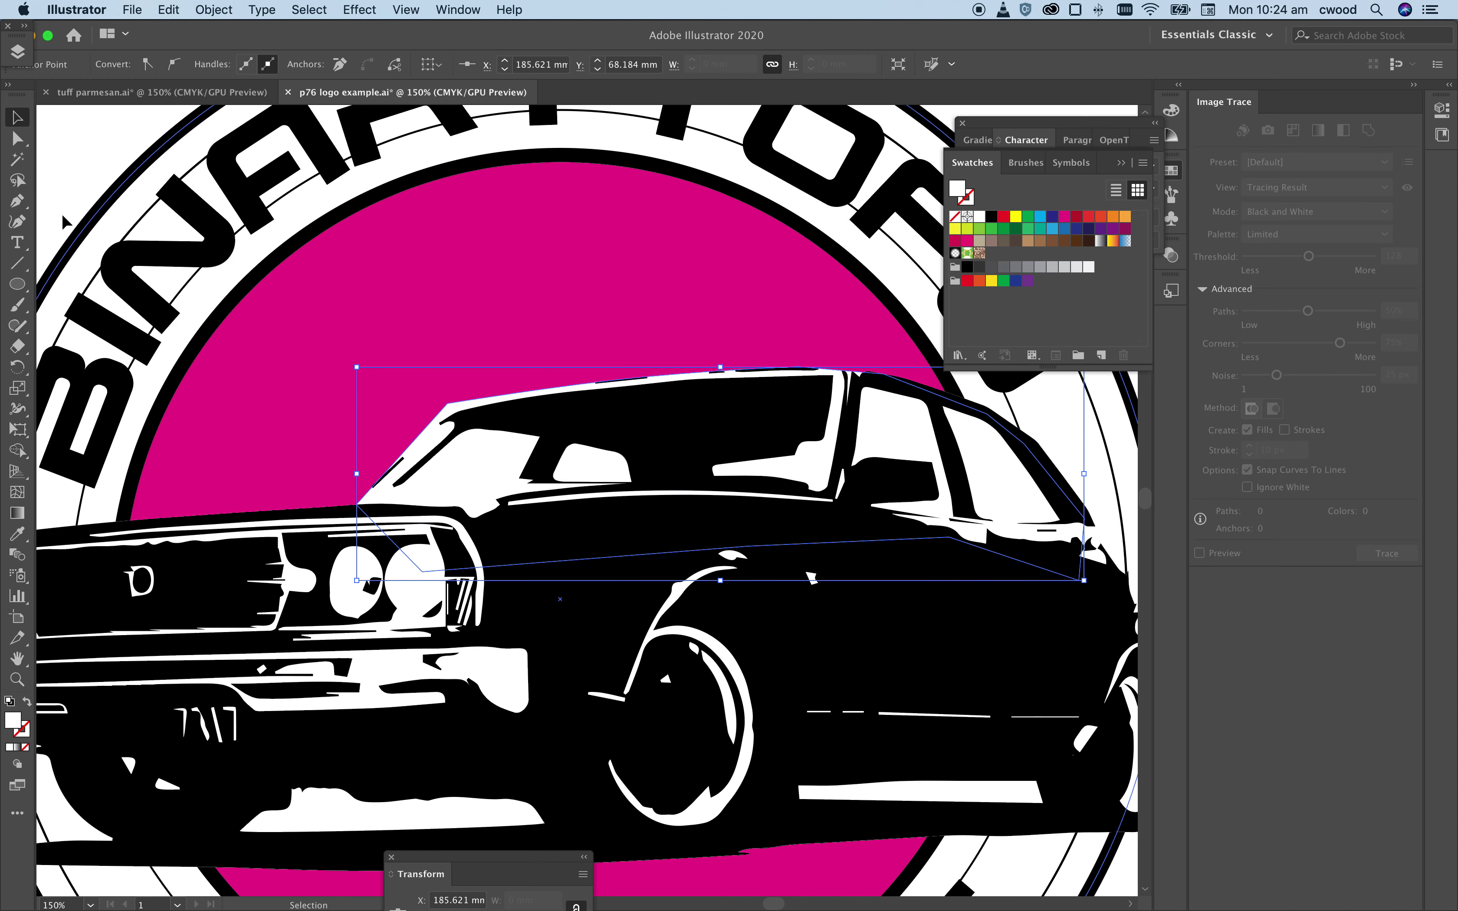
click(86, 183)
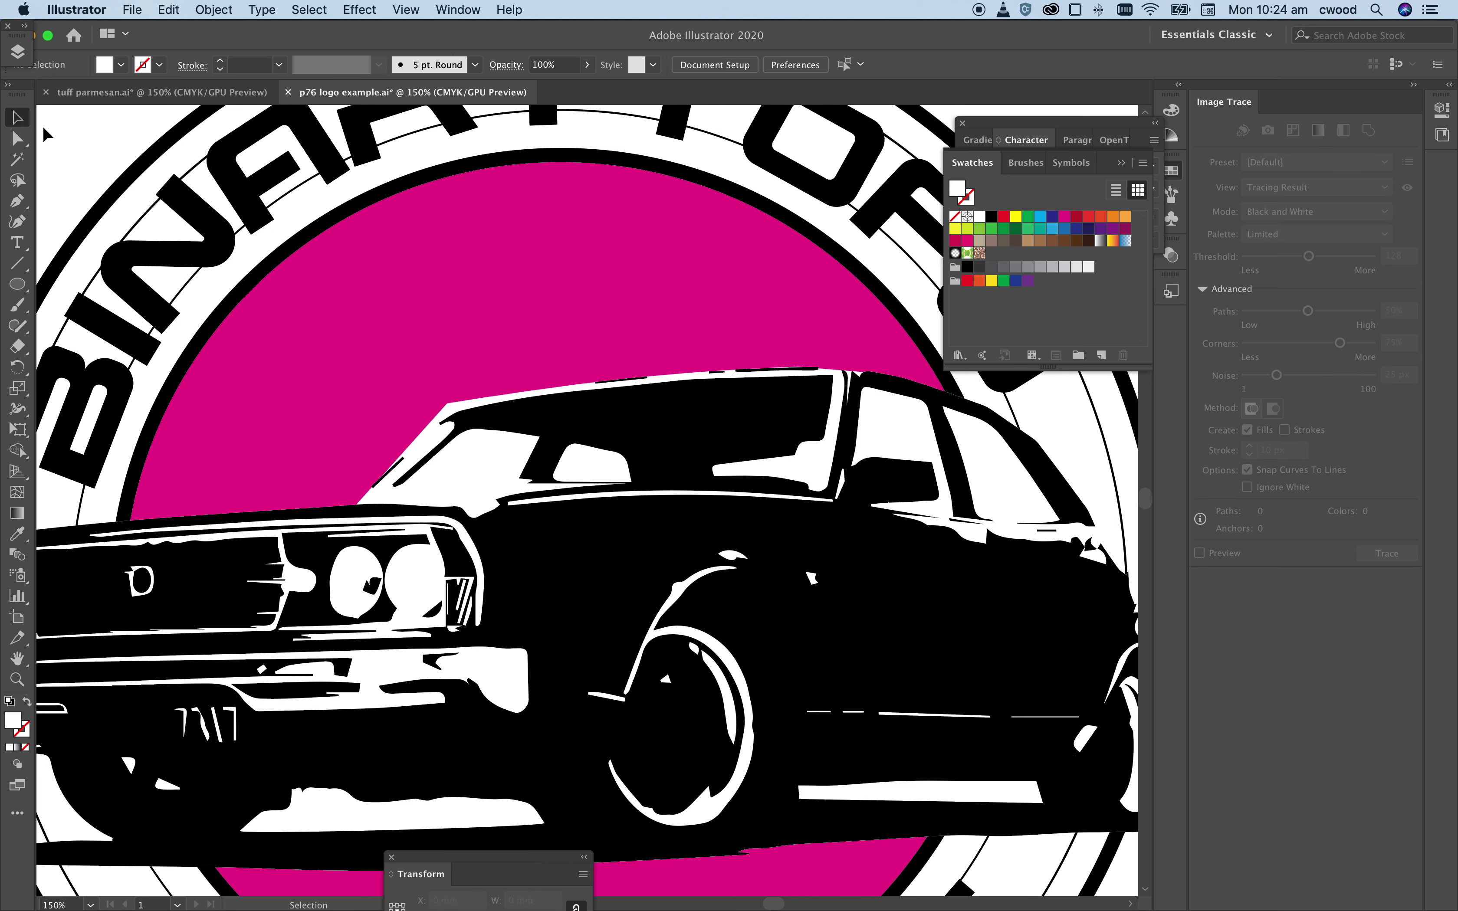
Step: Adjust the white cabin shape's anchor at the windscreen's upper front corner inward to follow the car's roof outline
click(17, 138)
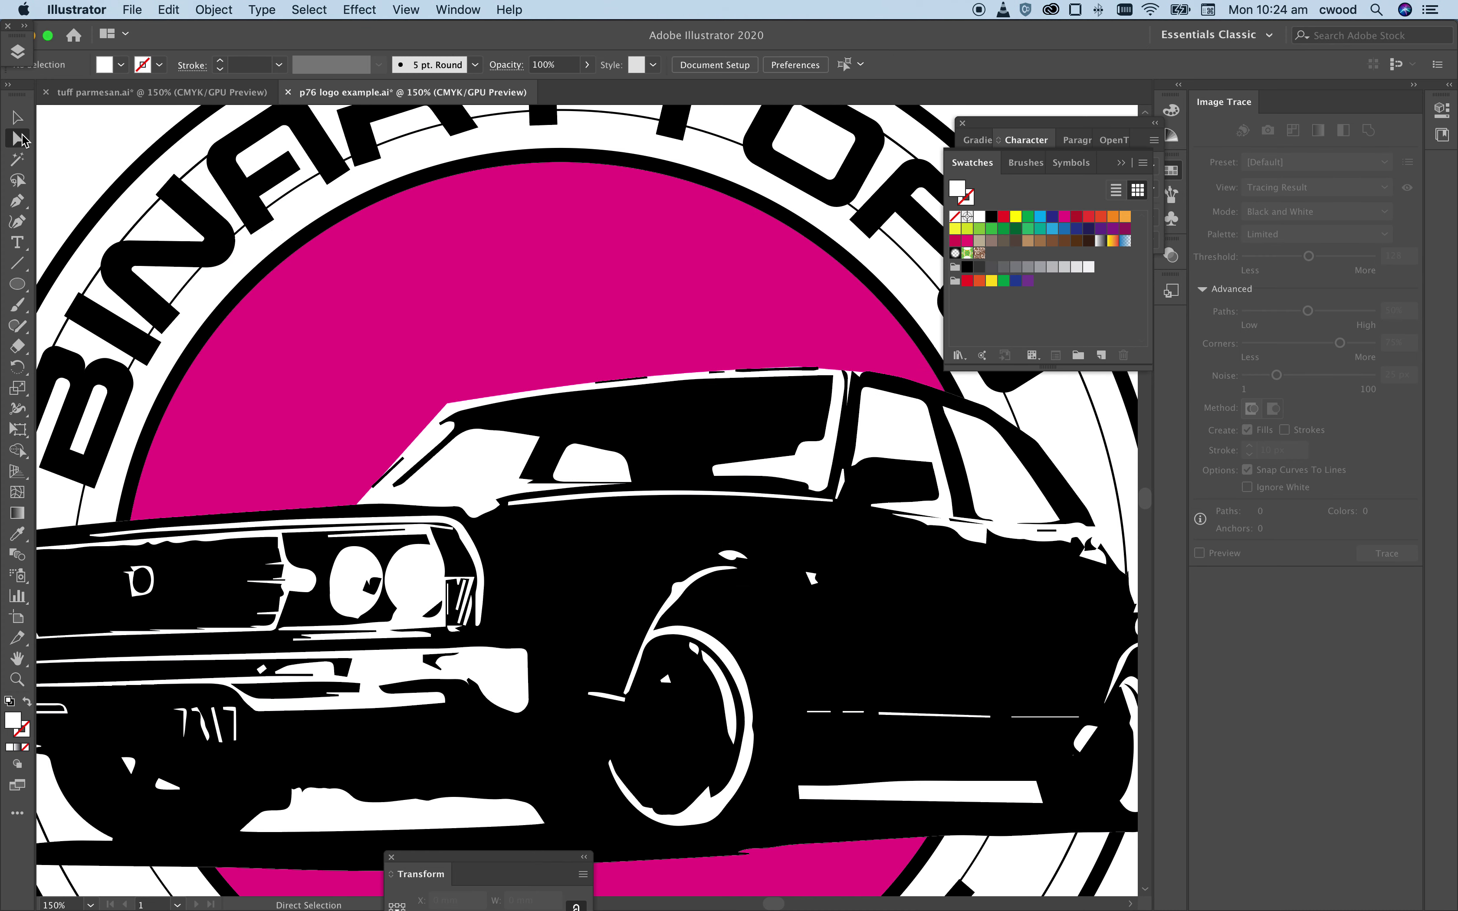
click(448, 406)
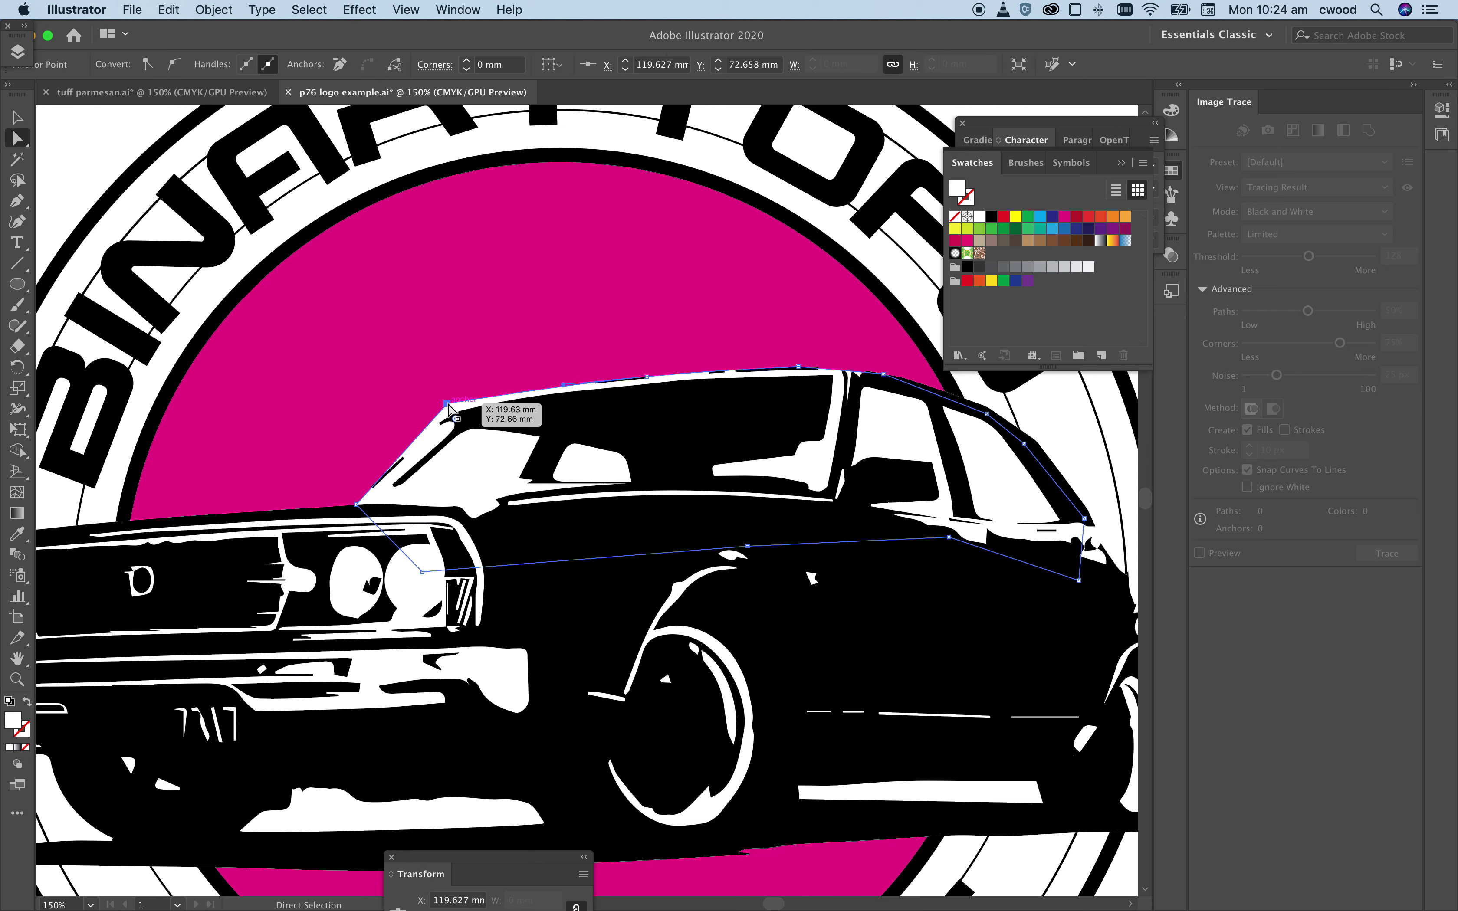
drag(450, 408, 455, 417)
key(super+z)
click(401, 376)
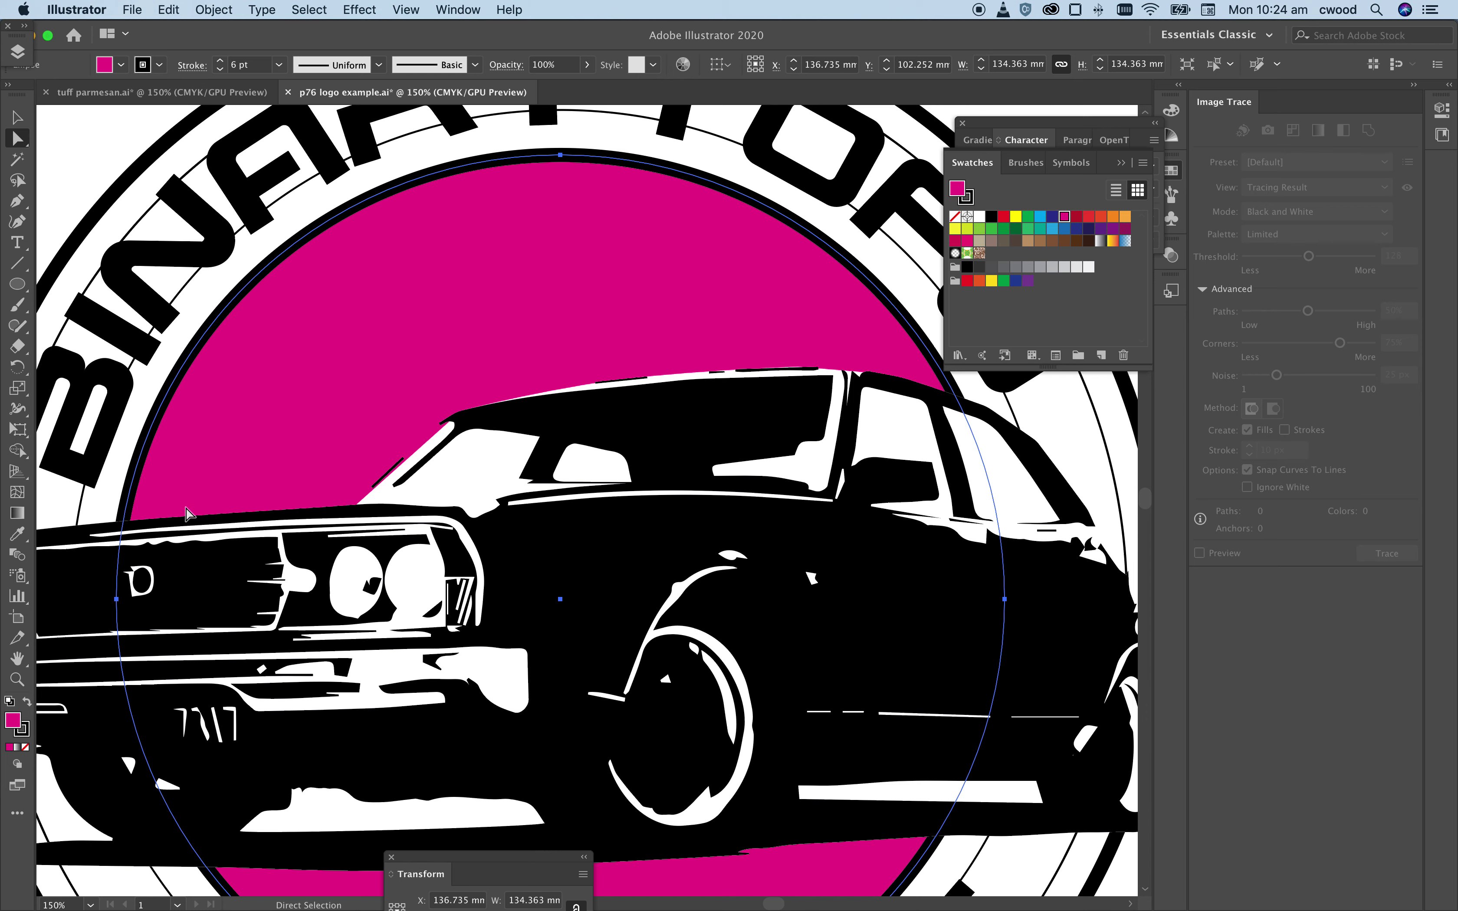
Step: Draw a closed Pen shape over the car's boot area, from the rear bumper's outer corner around the base of the rear window
key(super+0)
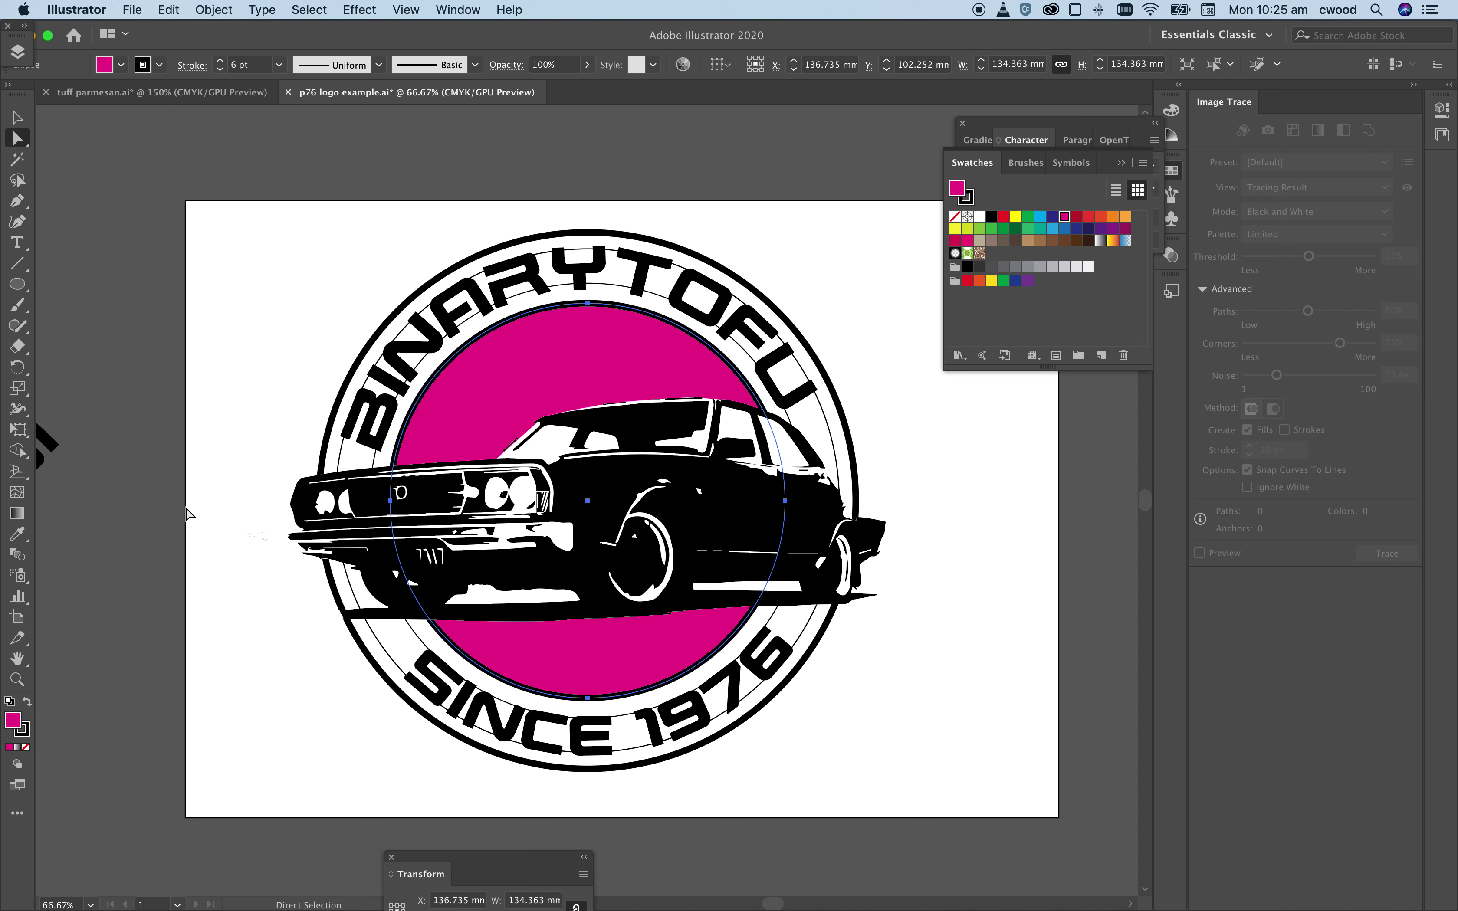
click(18, 683)
drag(756, 446, 931, 569)
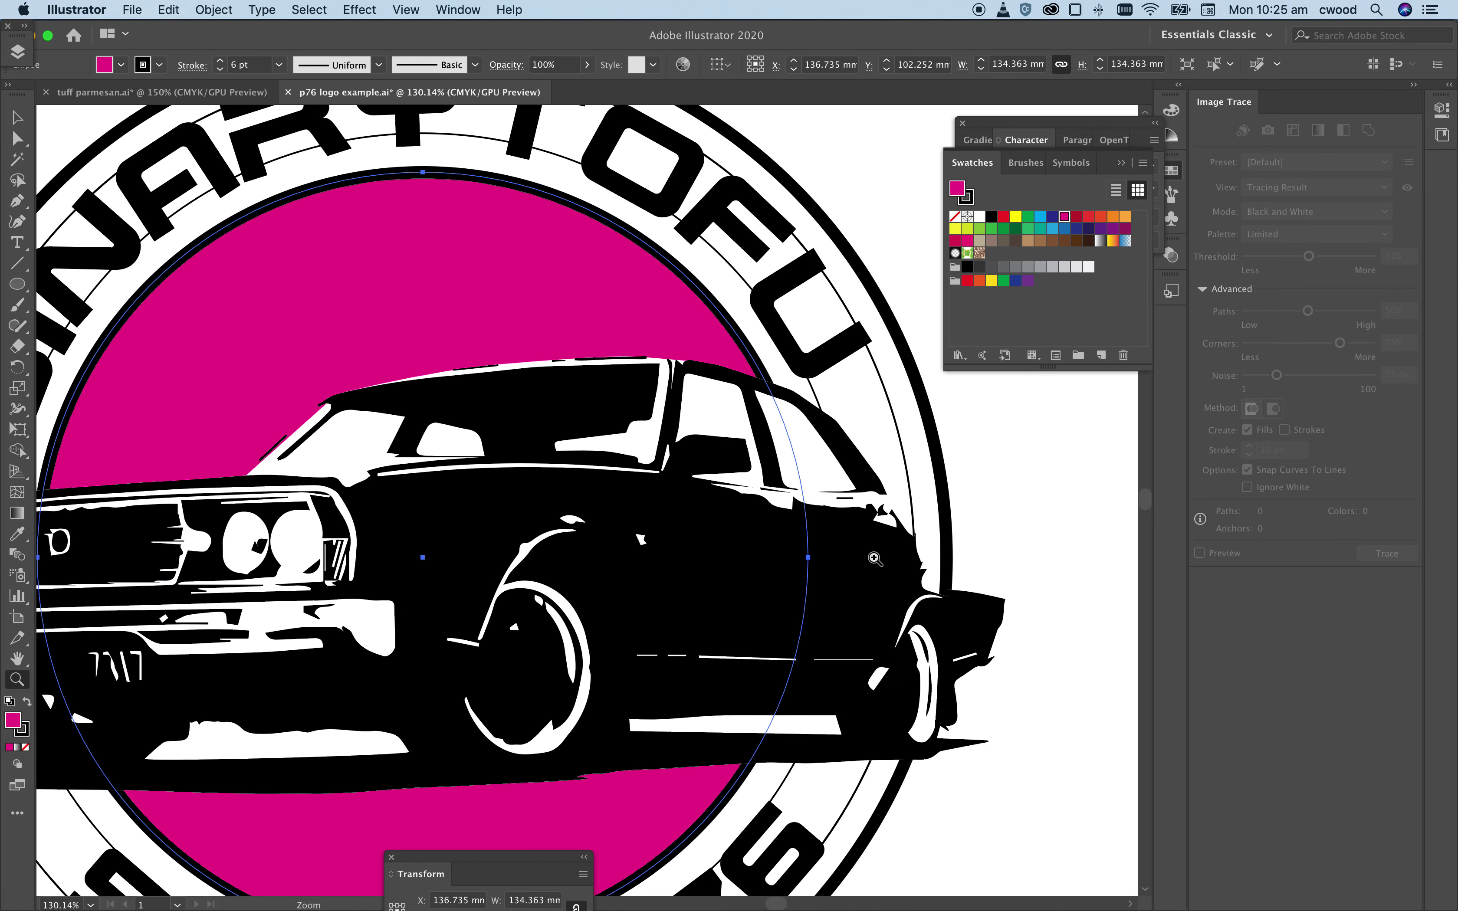
click(17, 201)
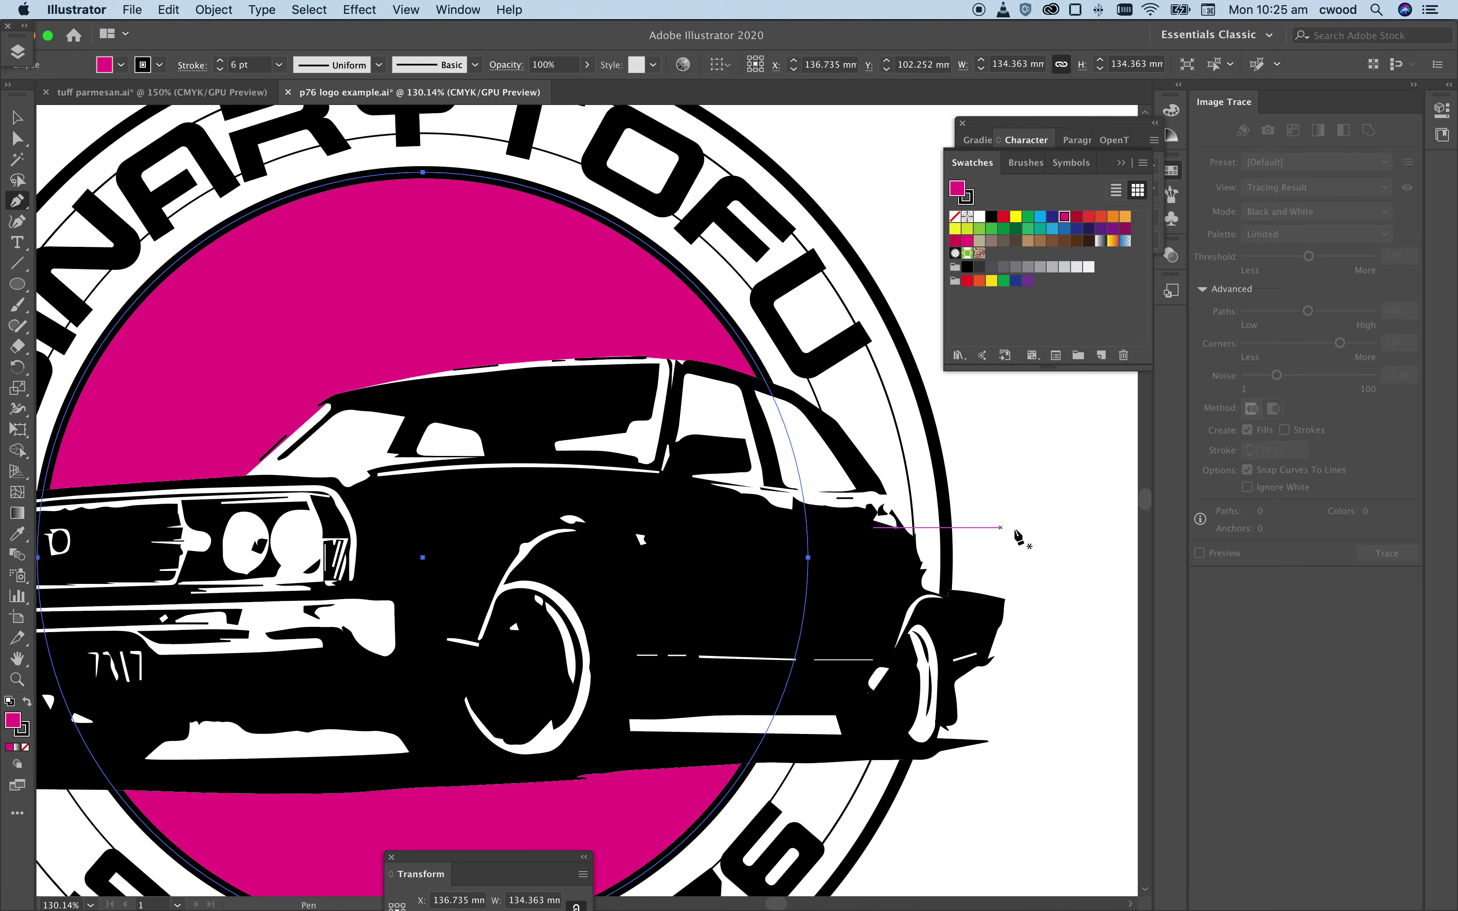
click(1004, 600)
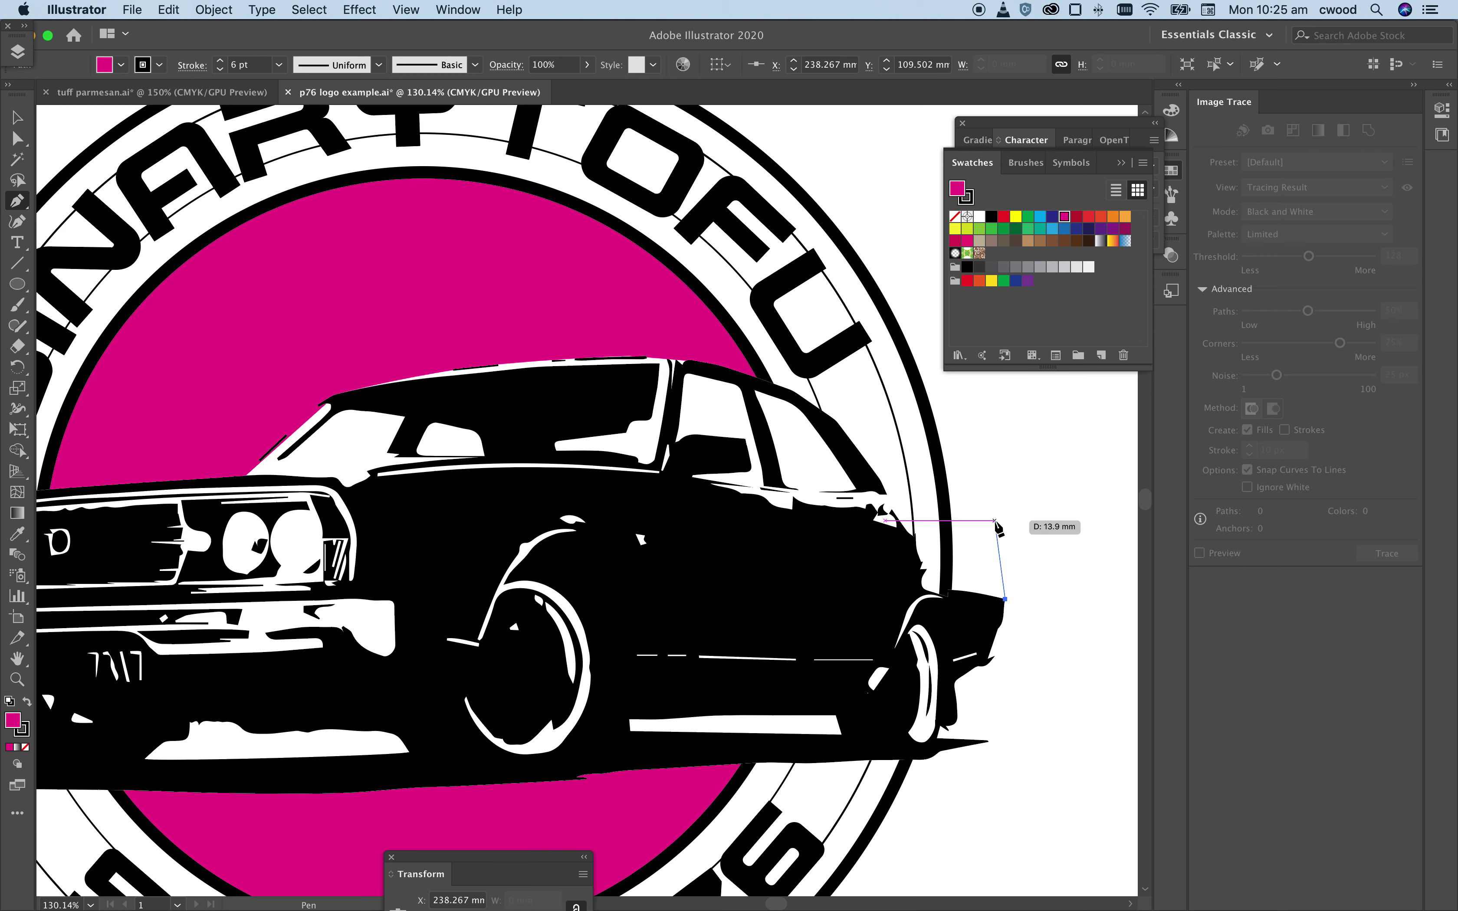
click(991, 503)
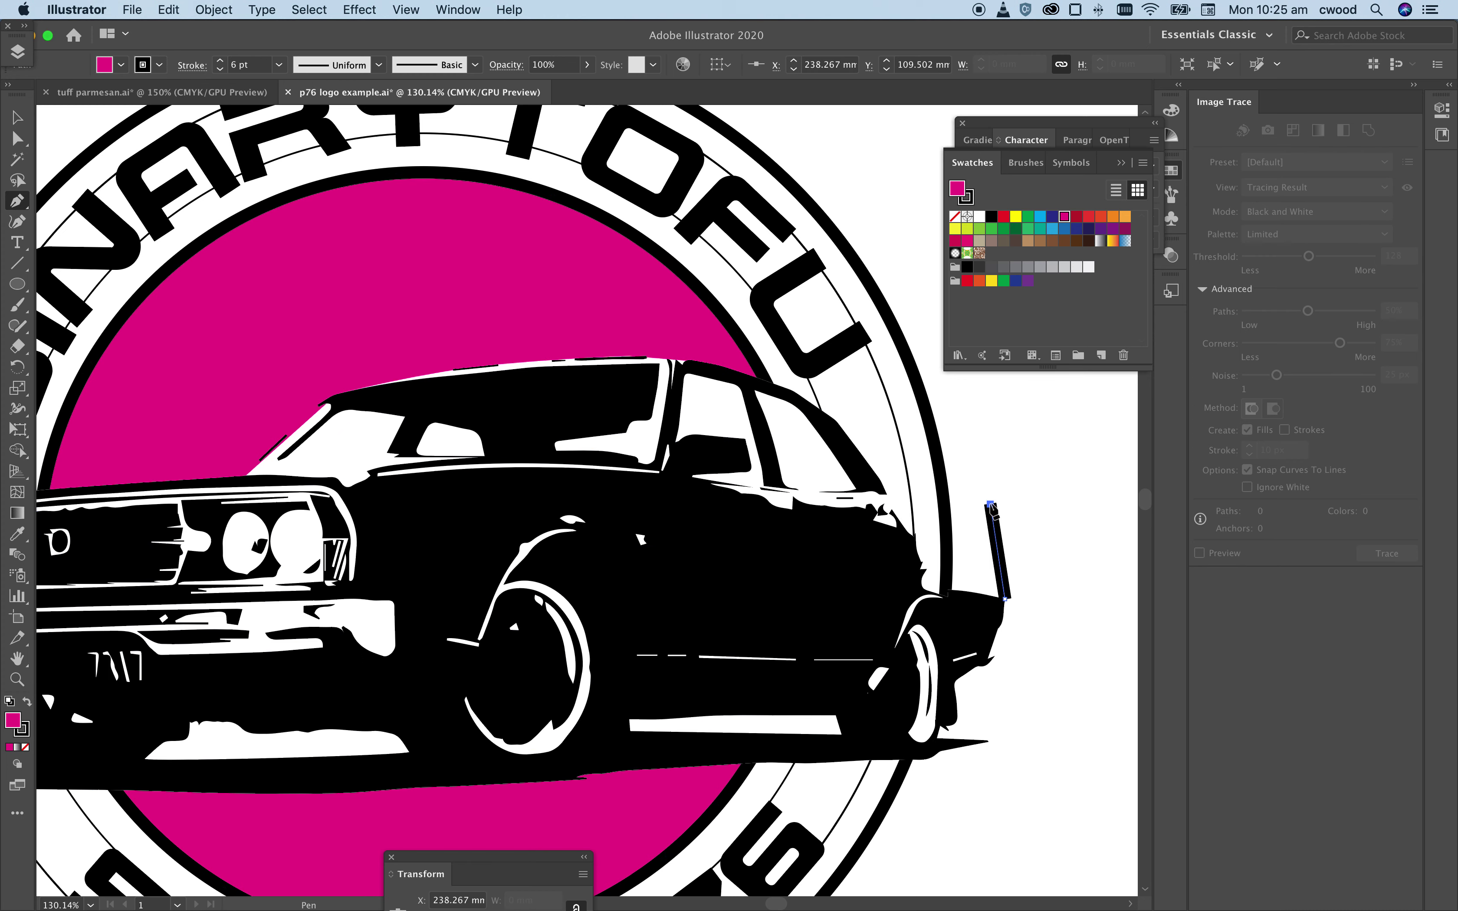
click(887, 496)
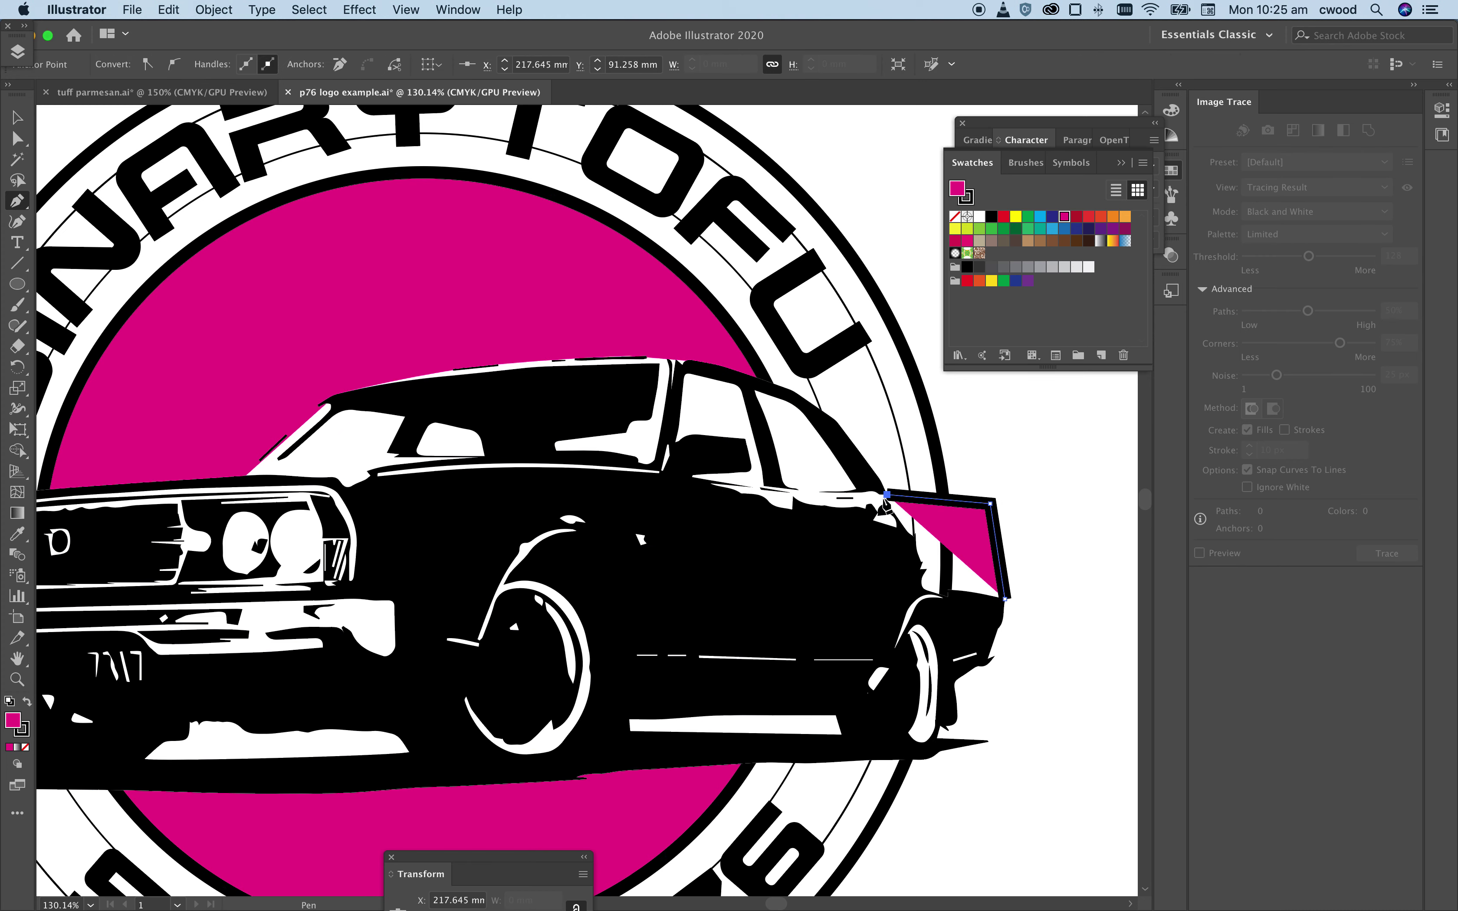
click(854, 533)
click(829, 581)
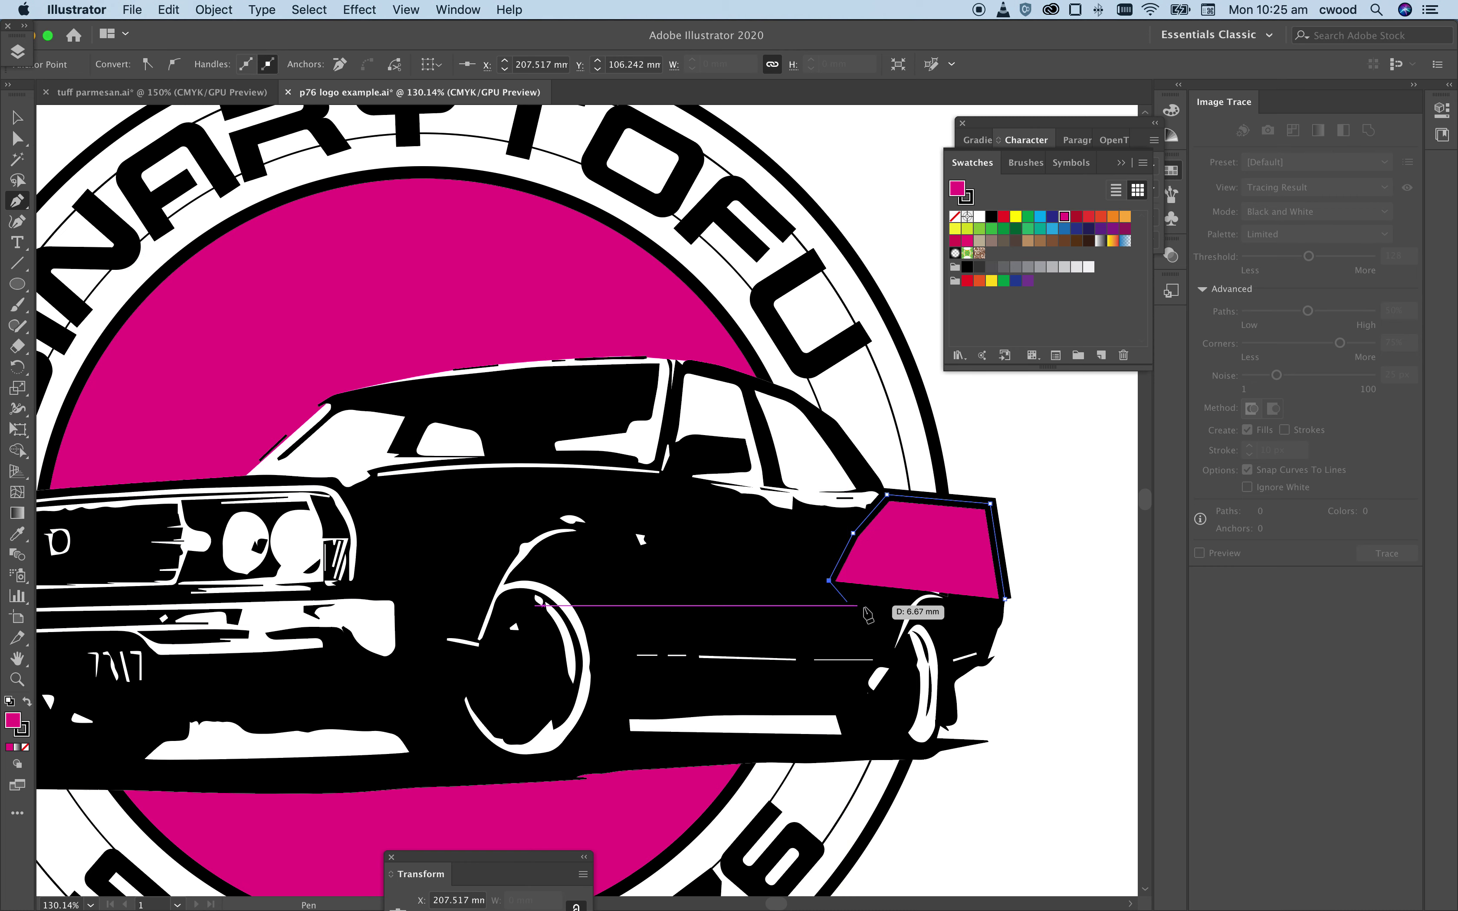
click(952, 629)
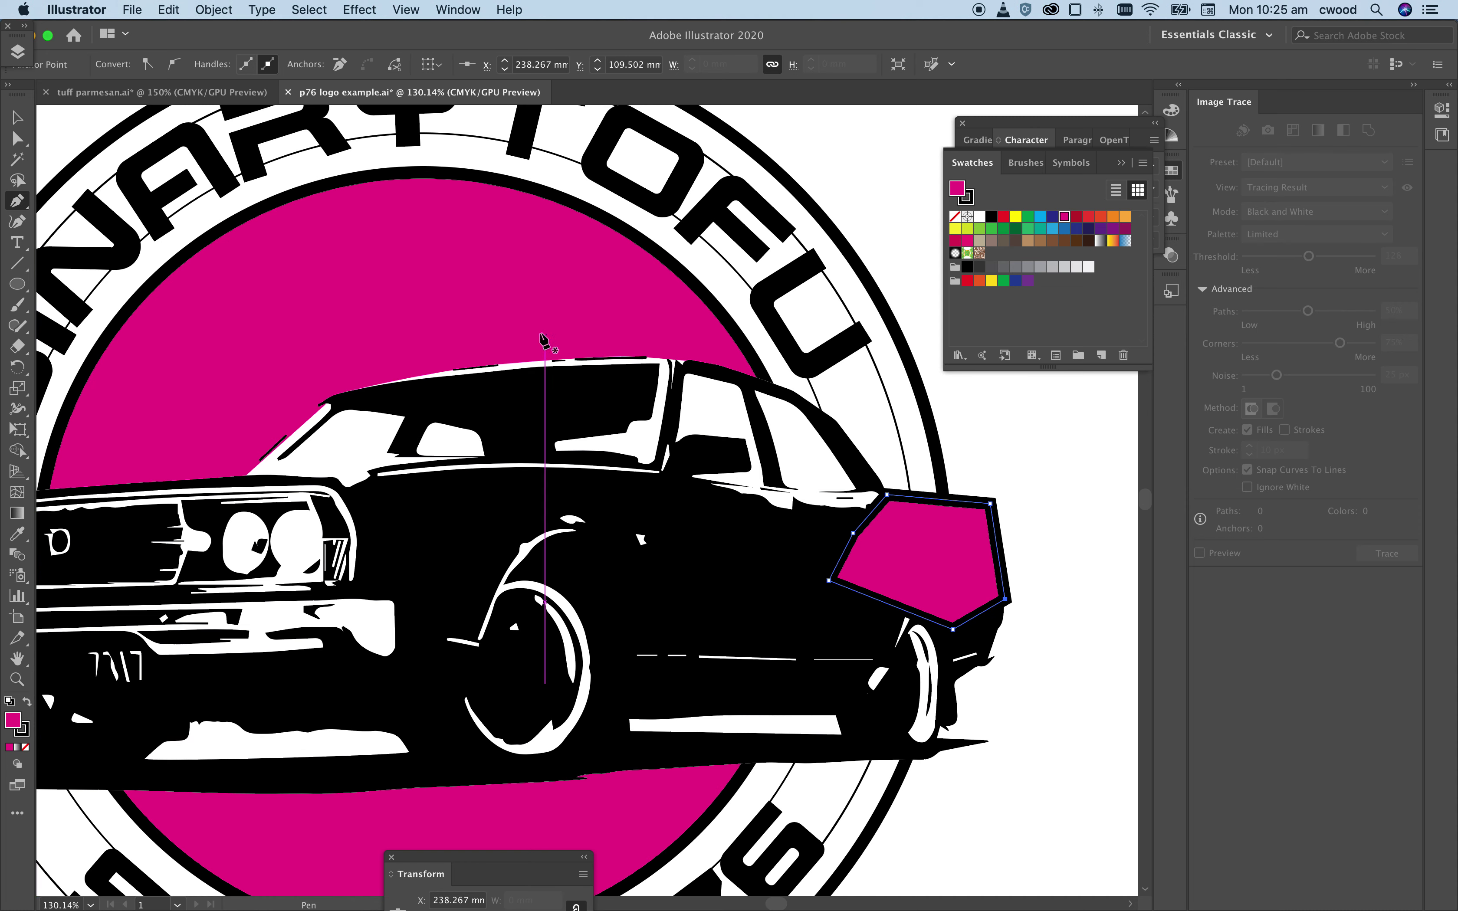
Step: Give the new shape over the boot a white fill and no stroke
click(978, 218)
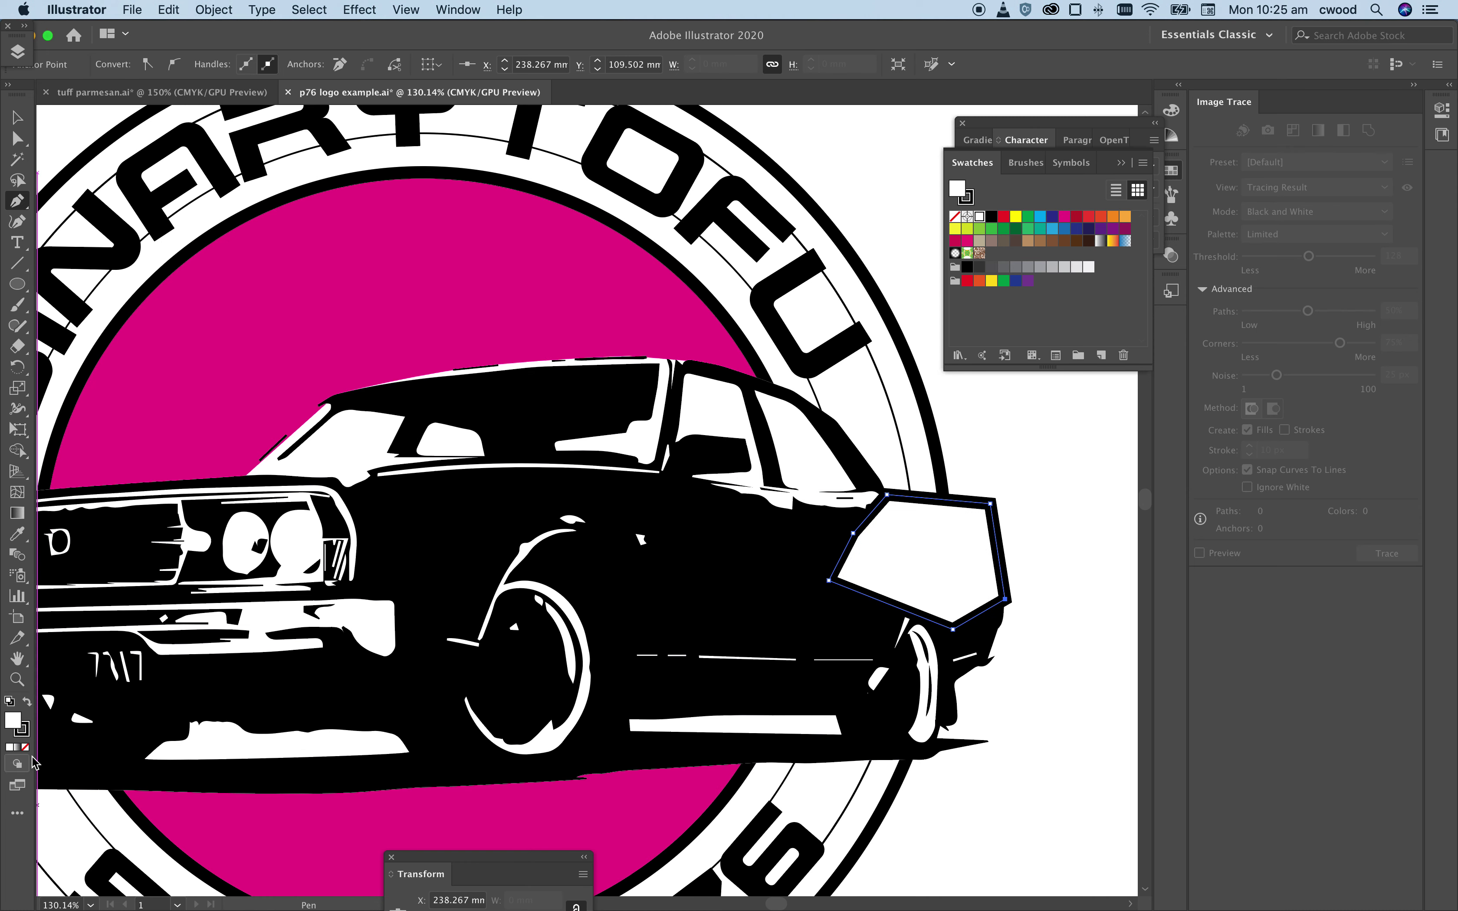
click(25, 731)
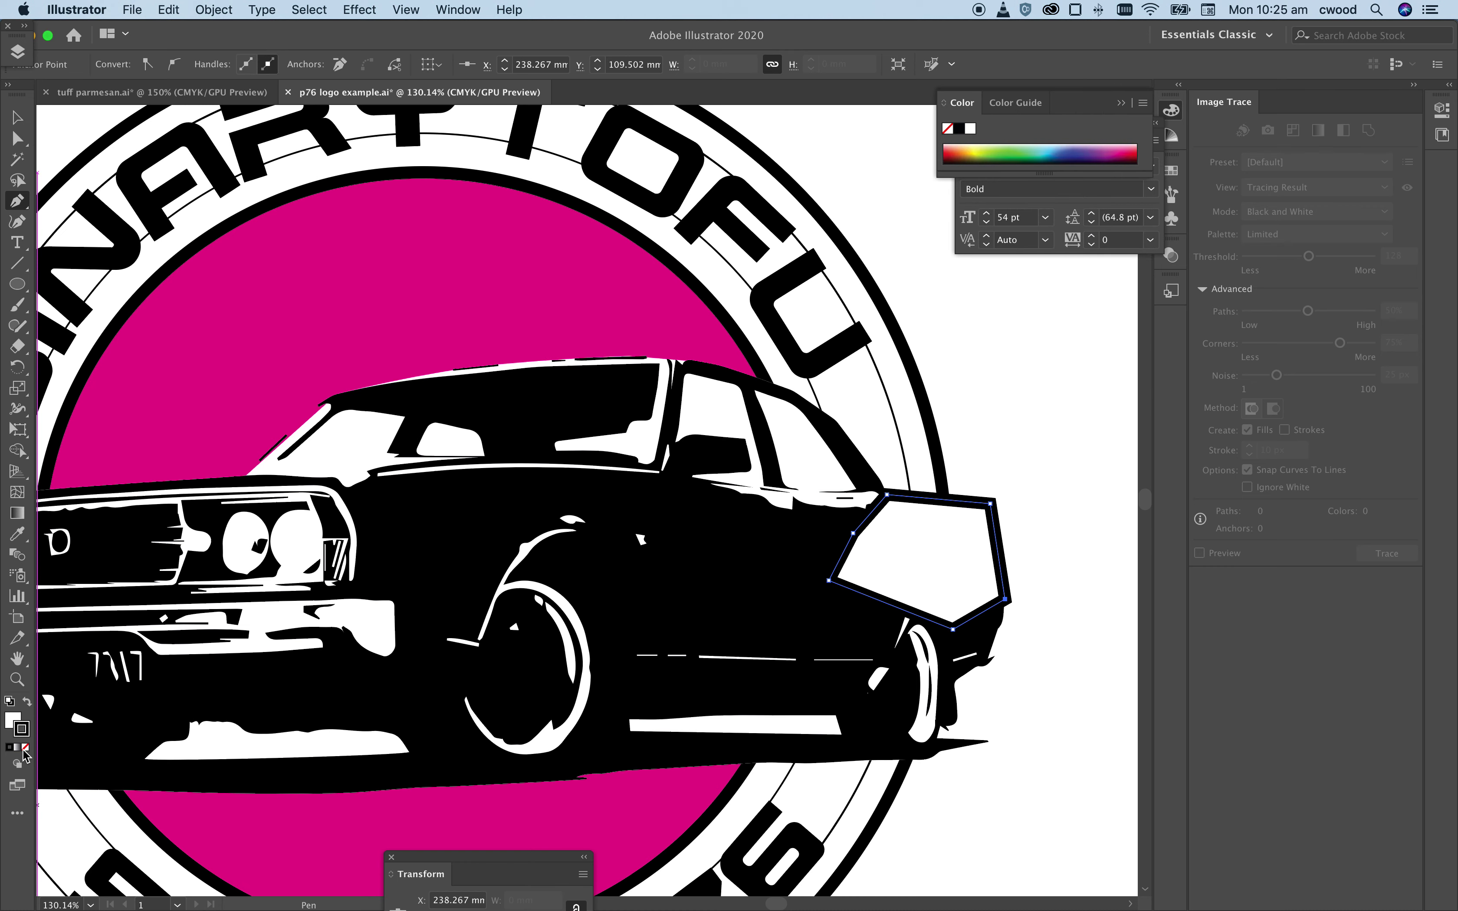
click(25, 748)
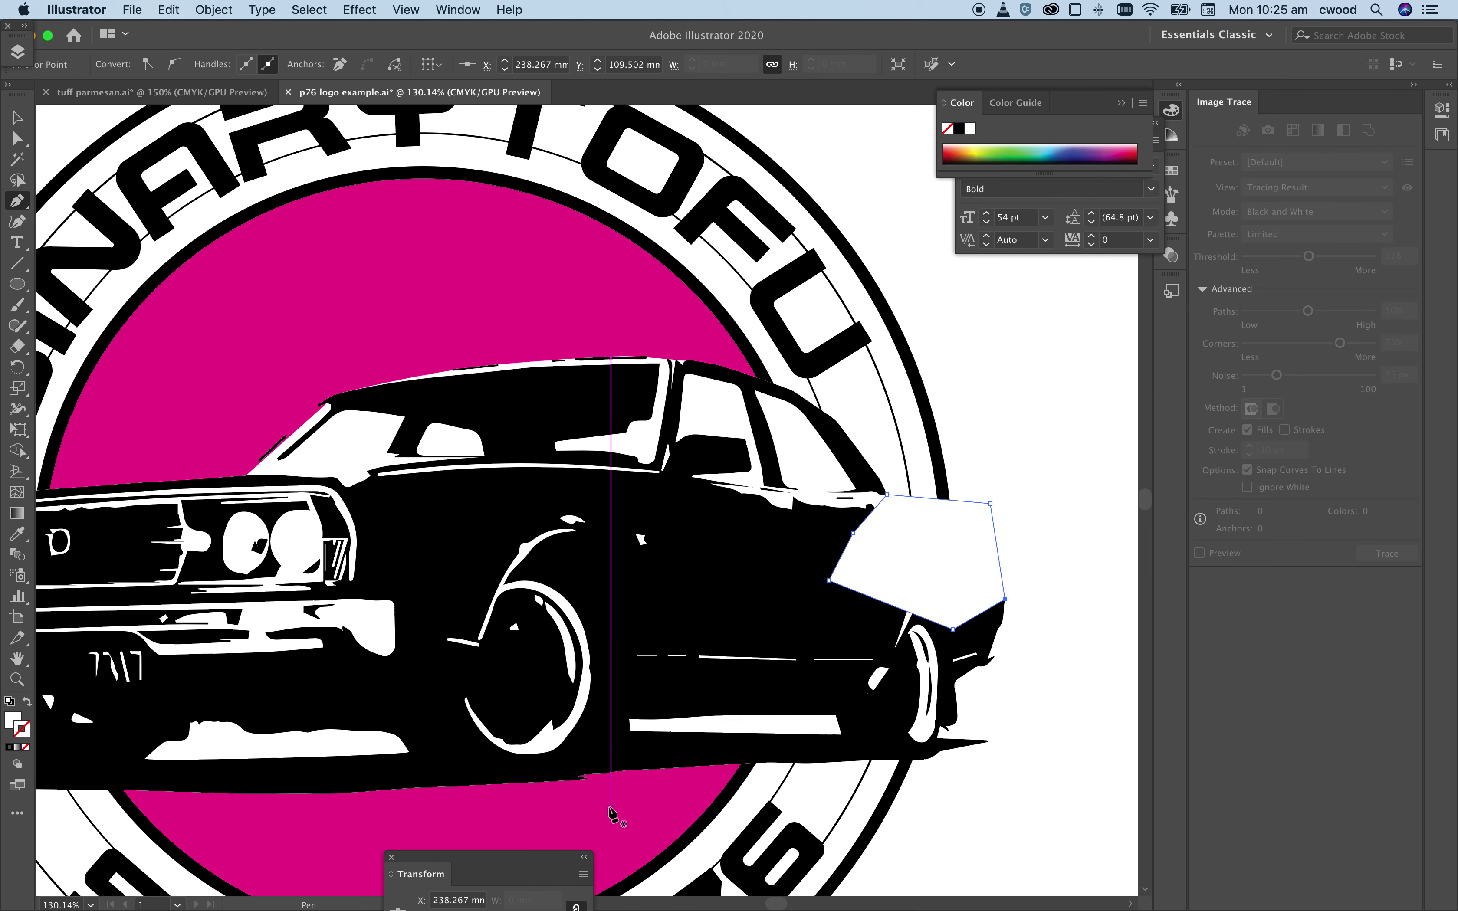
Step: Send the white boot shape backward so it sits behind the car but over the ring, and deselect it
key(super)
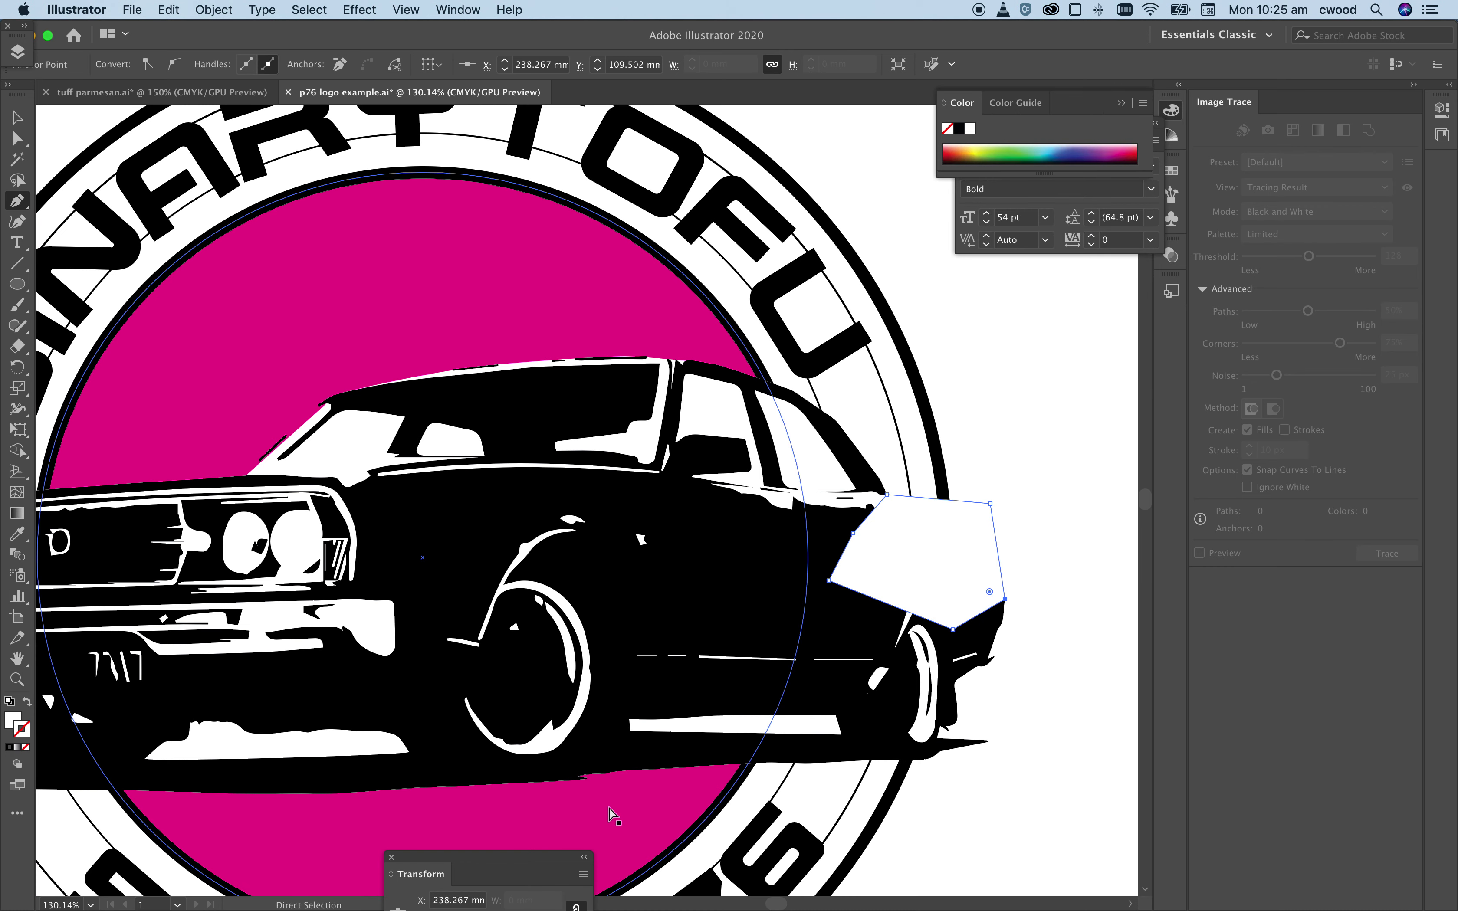
key(super+bracketleft)
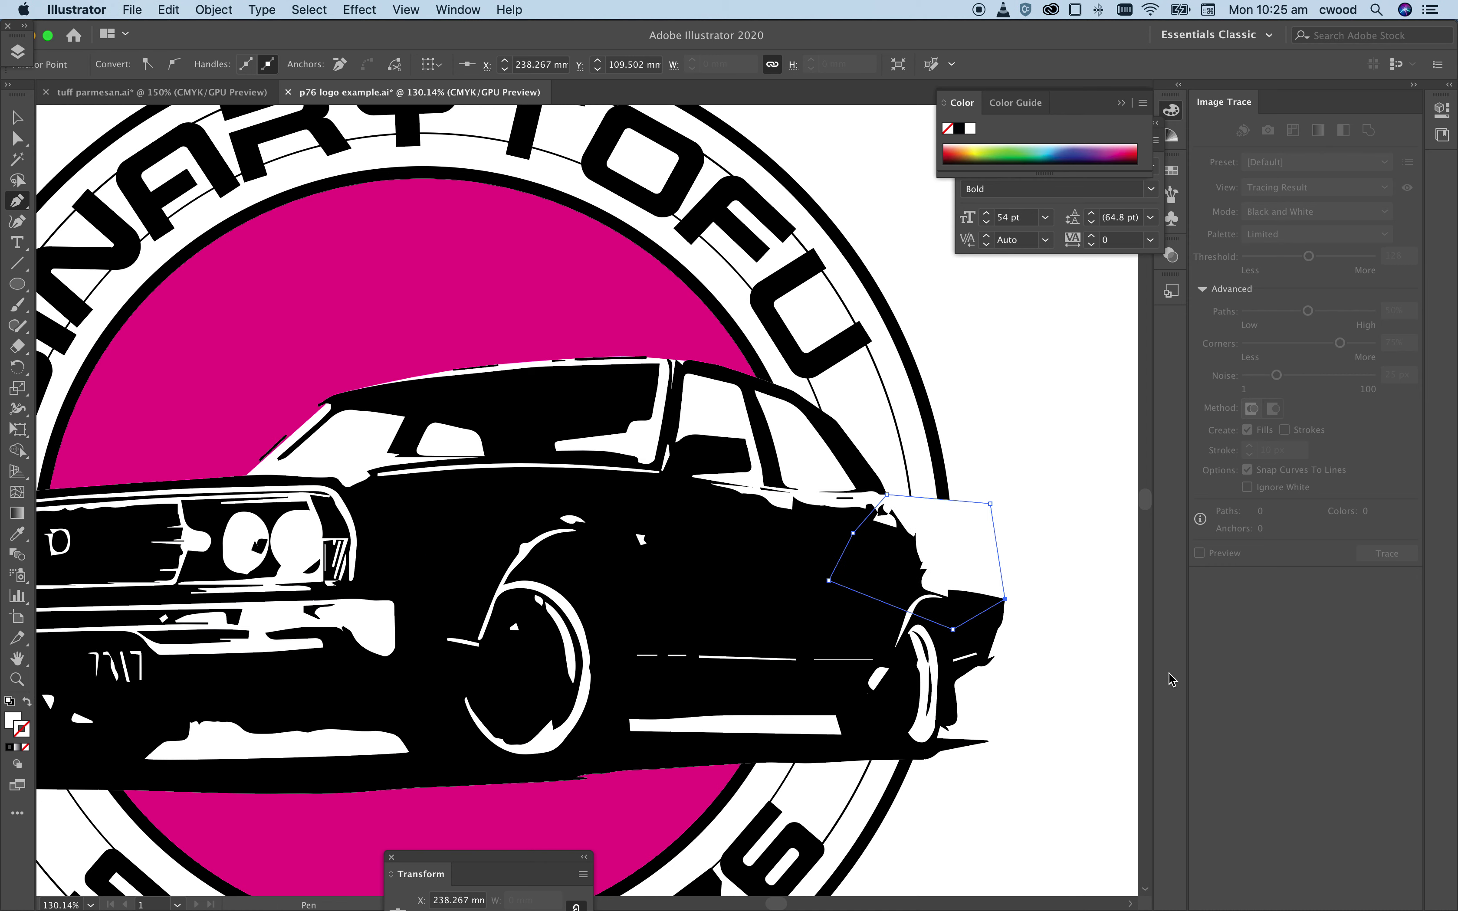
super+click(1081, 652)
click(1080, 647)
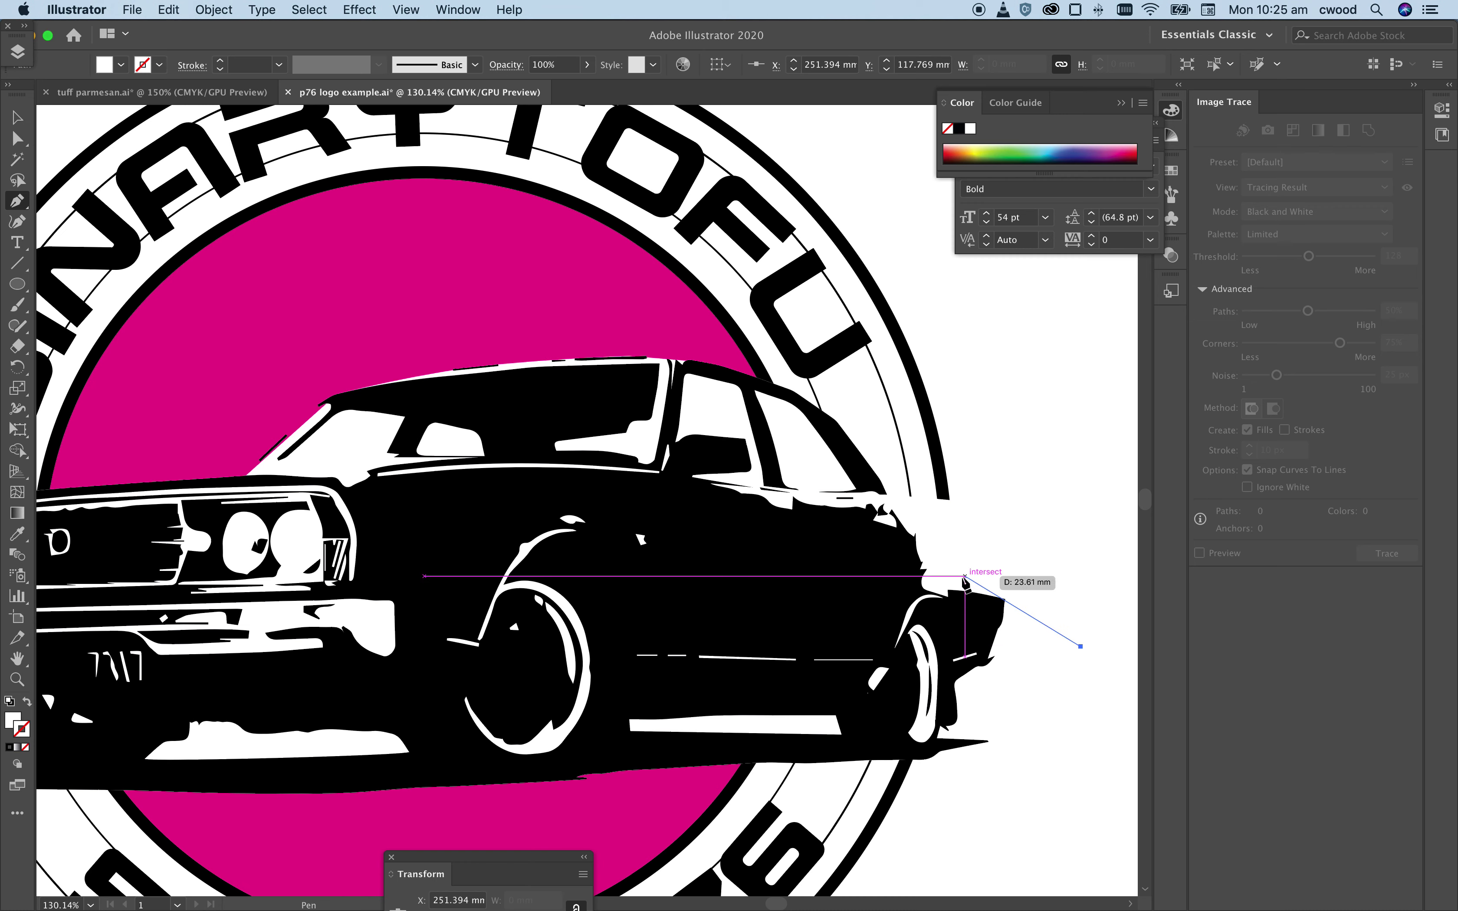
drag(965, 576, 961, 557)
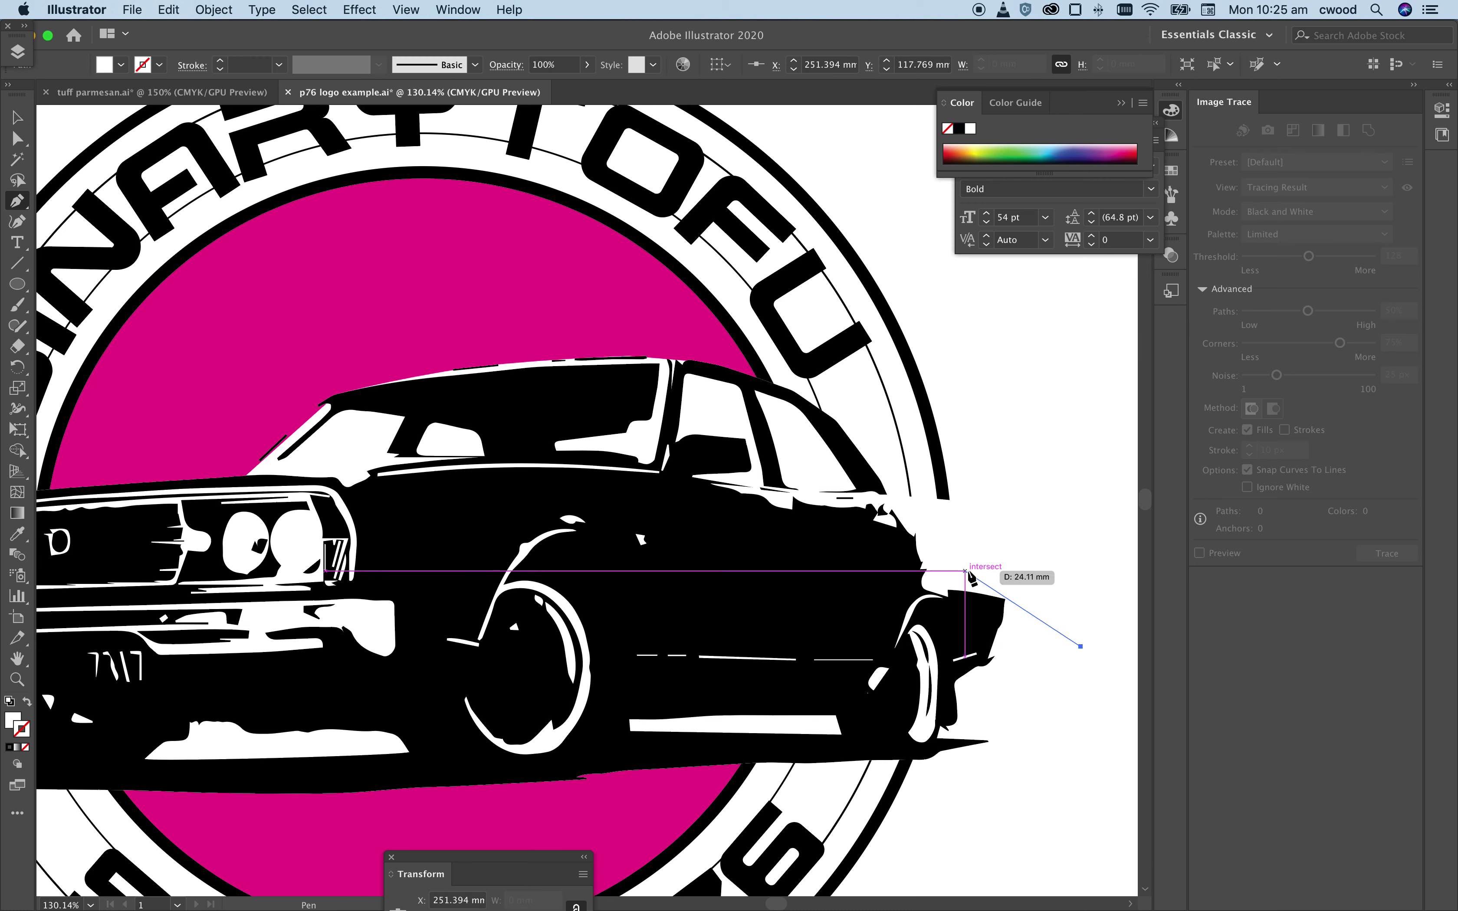
Step: Select the white boot shape behind the car, give it a black fill and deselect it
super+click(842, 557)
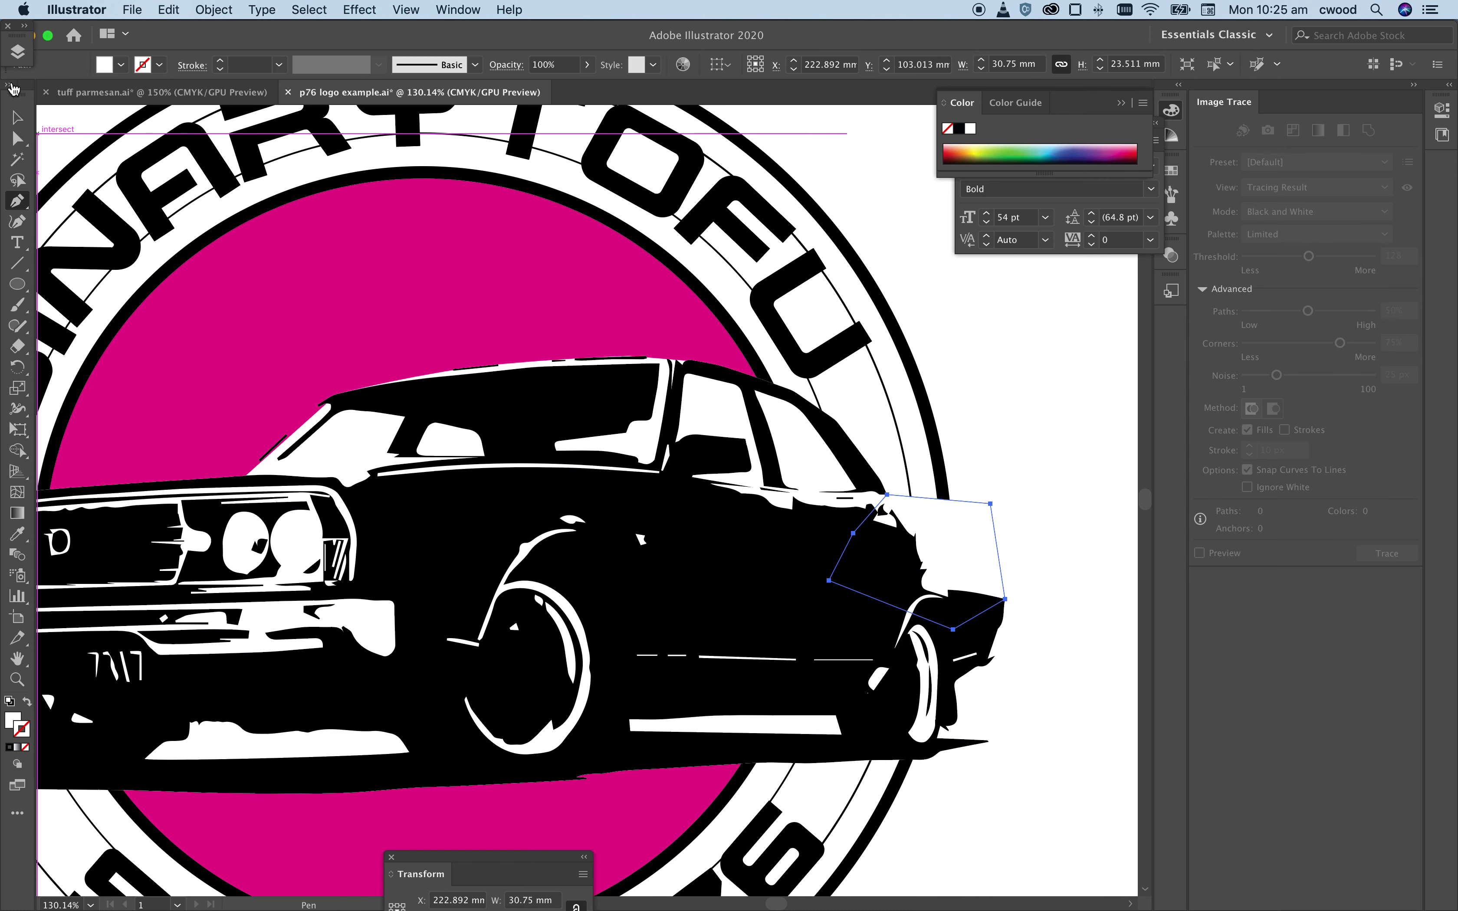
click(17, 120)
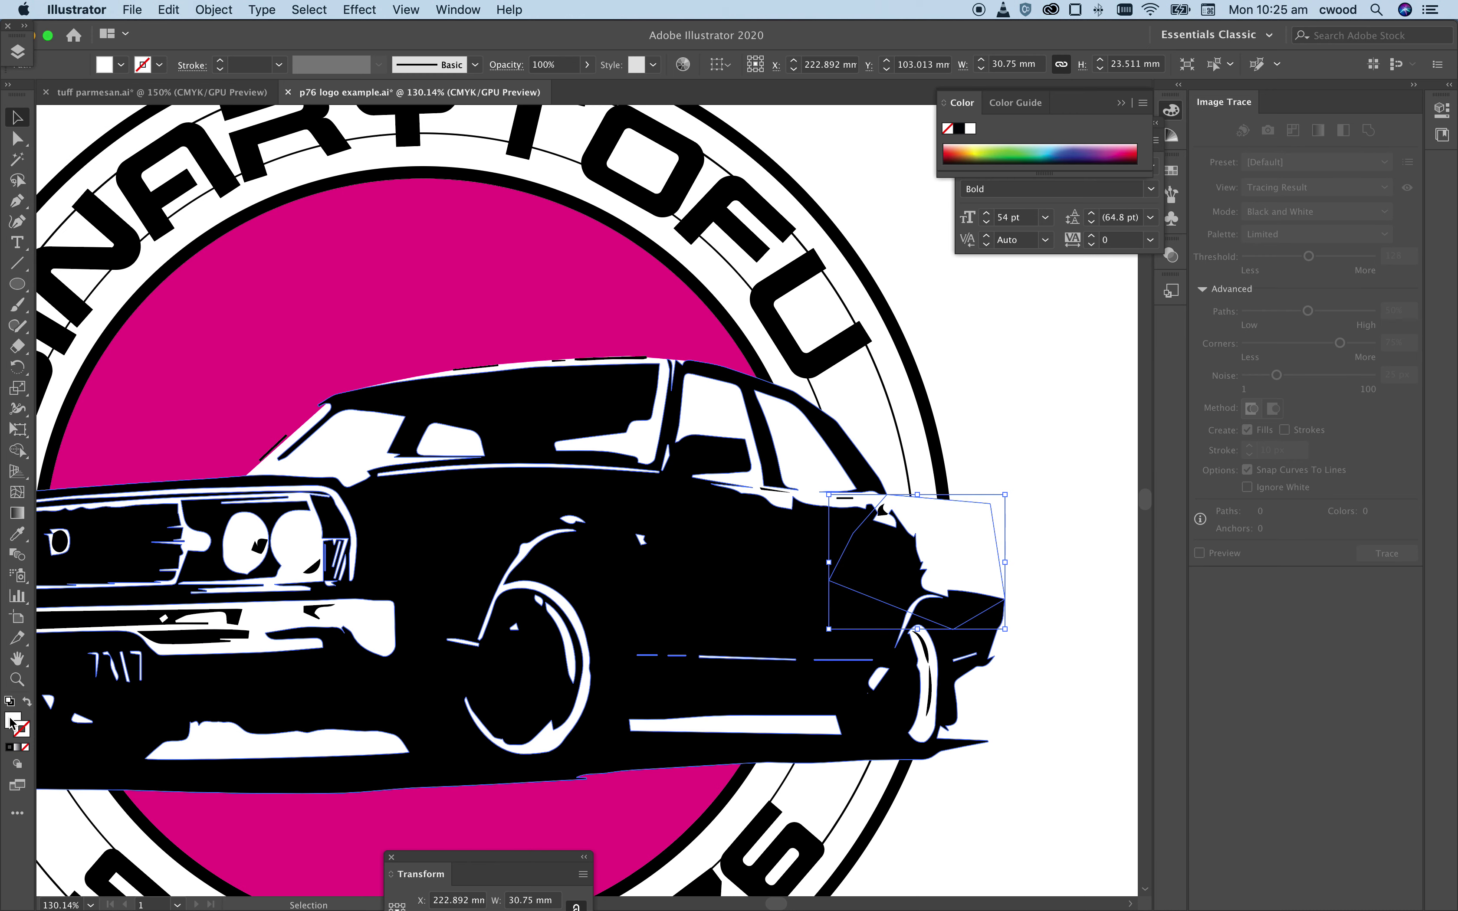
click(962, 132)
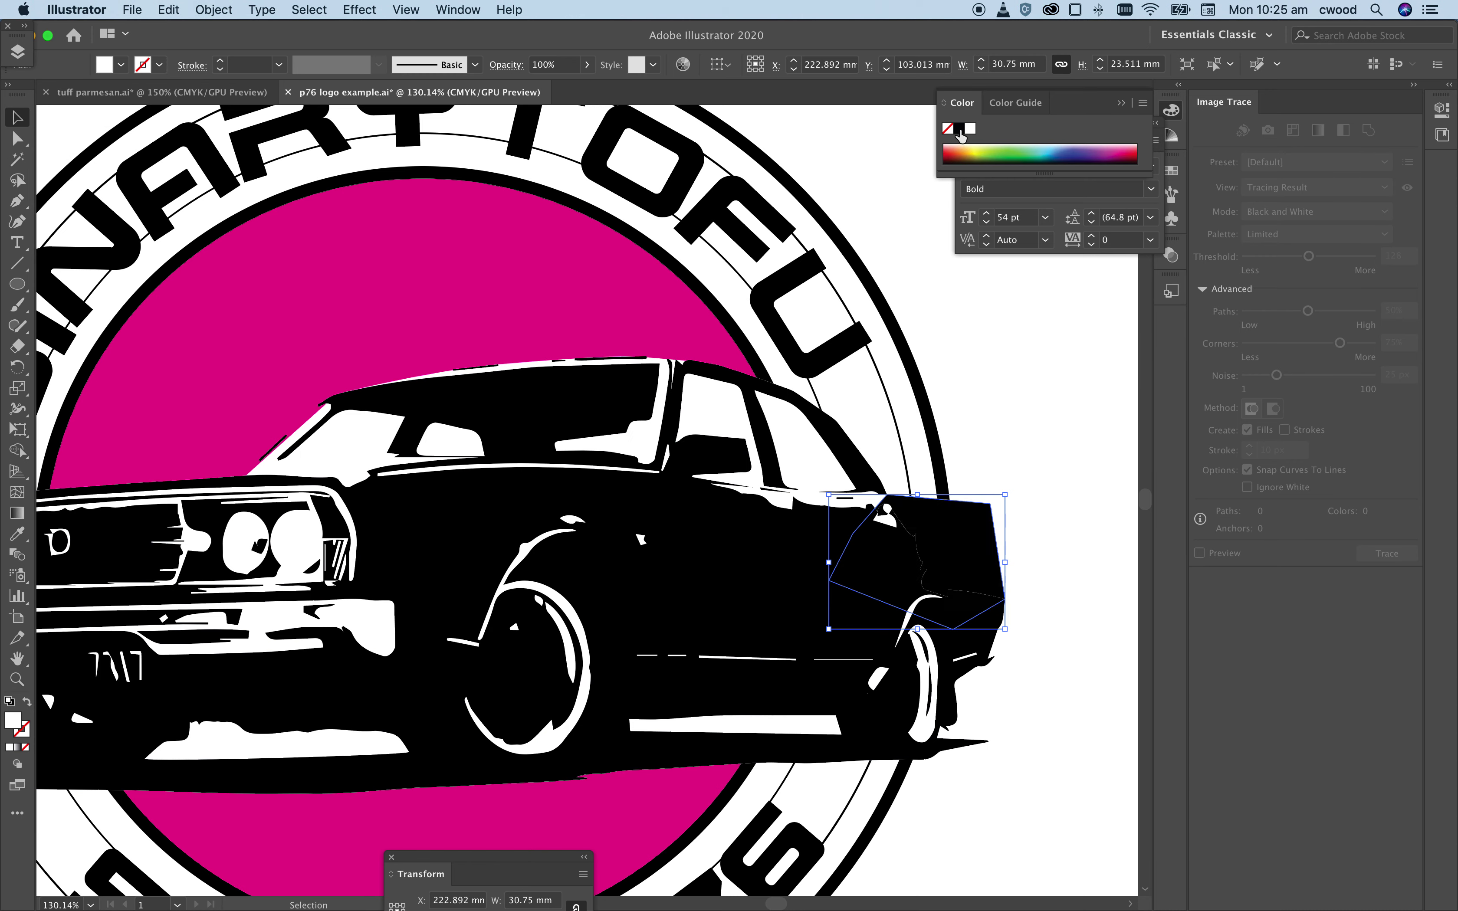
click(1078, 467)
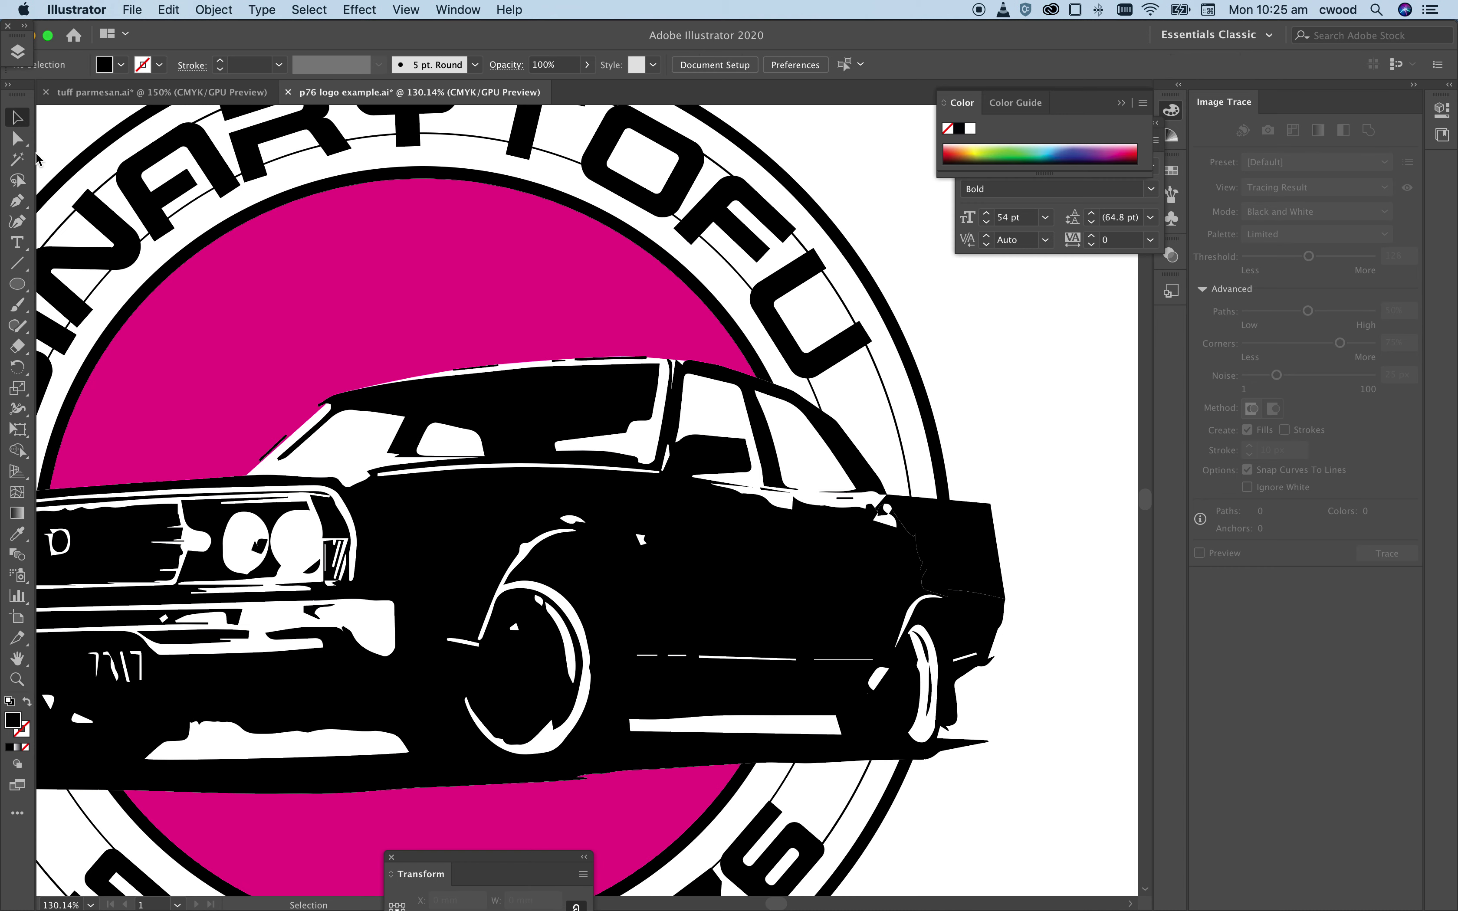
Step: Lower the black boot shape's upper rear corner anchor to about Y 96.34 mm so the boot lid slopes down, and deselect it
click(17, 138)
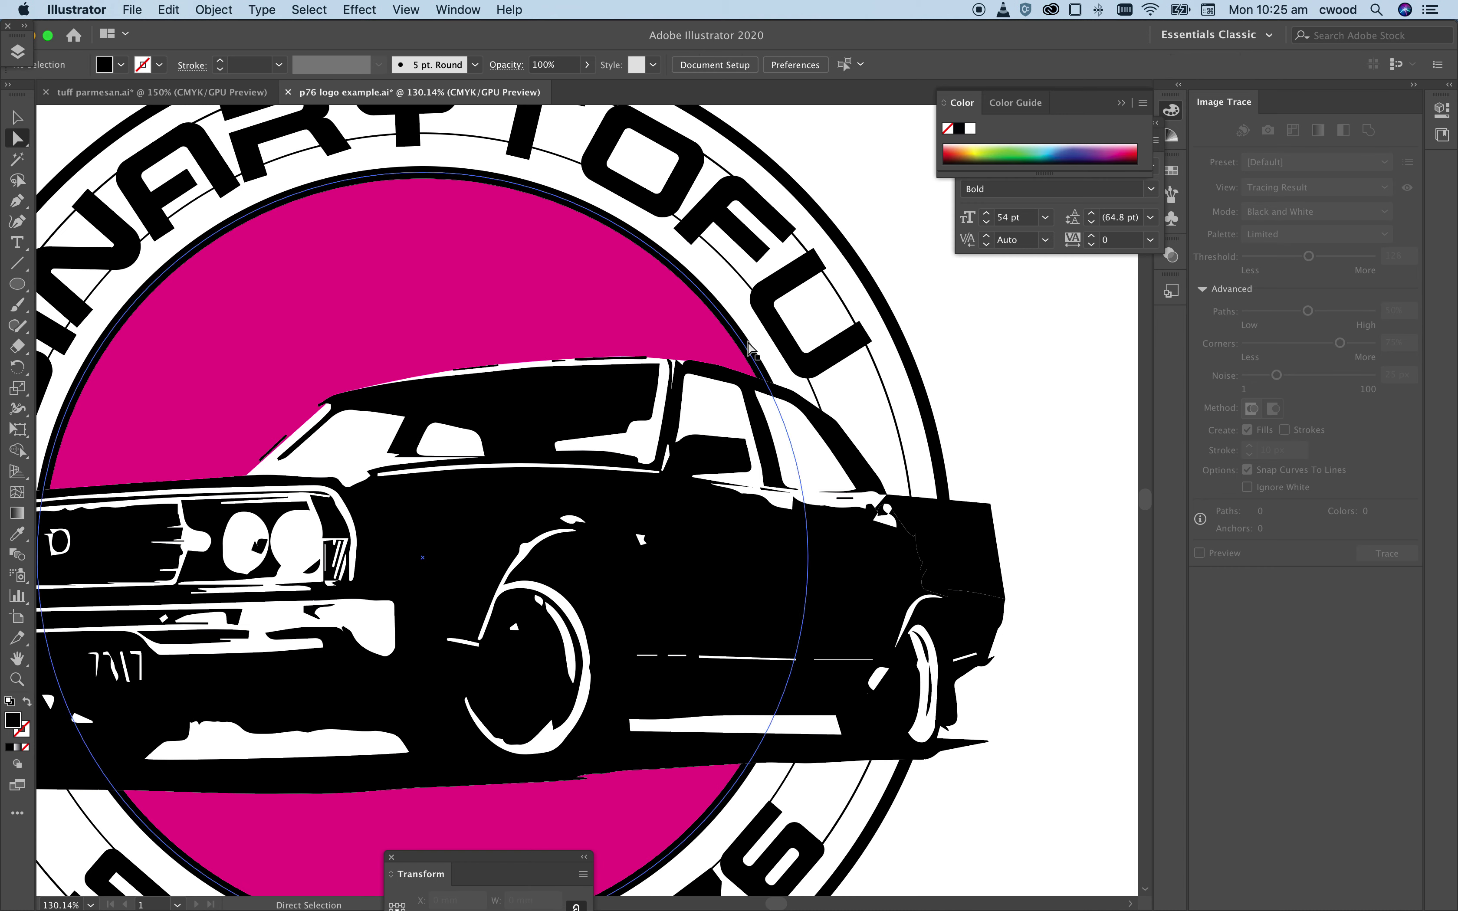
click(990, 504)
click(991, 511)
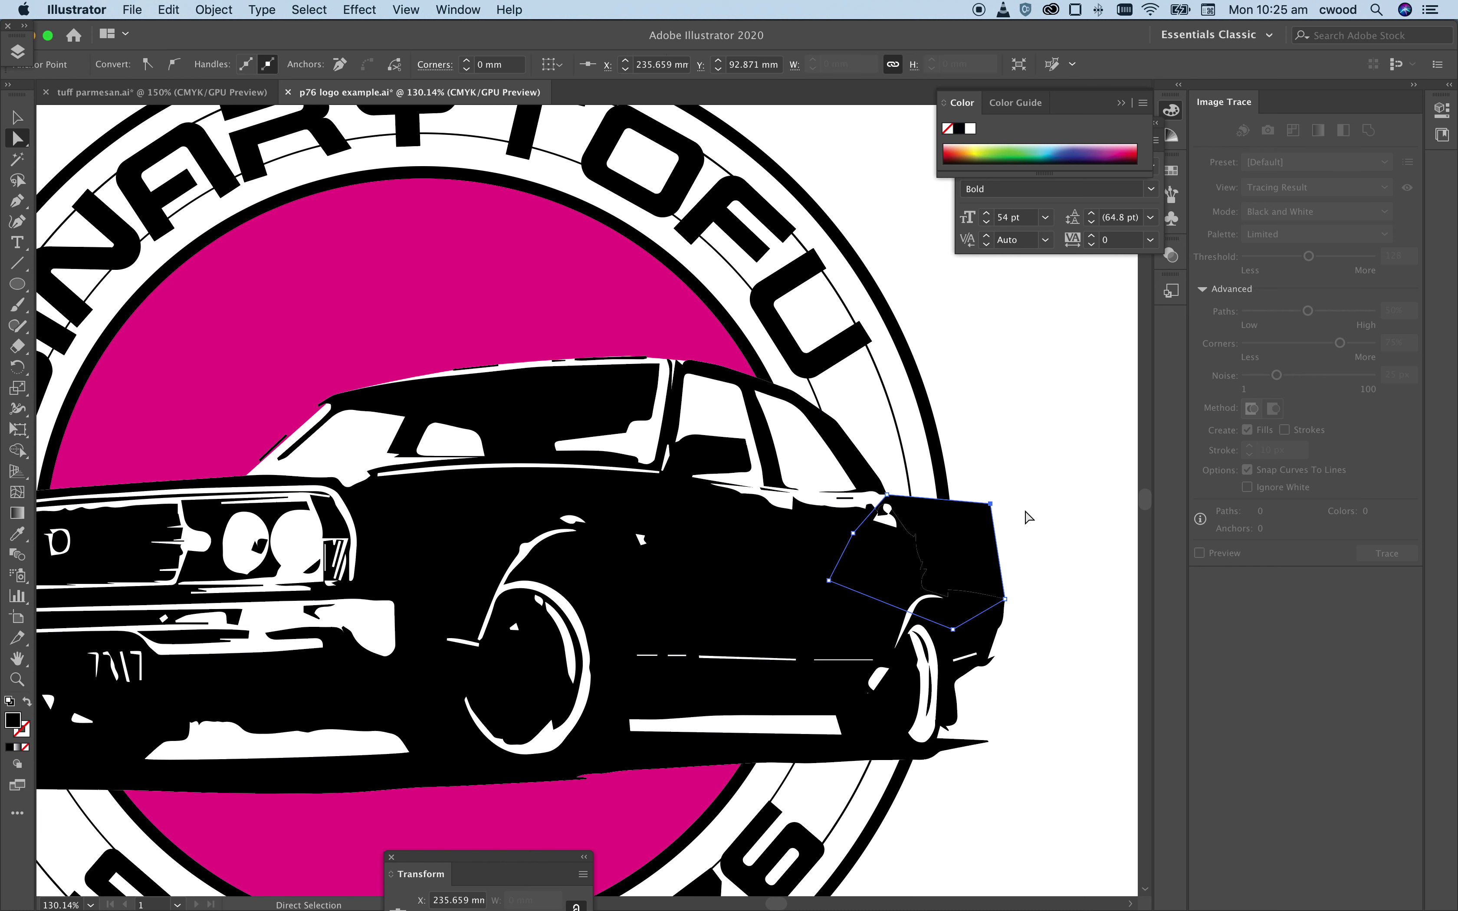
click(1026, 514)
drag(989, 505, 989, 523)
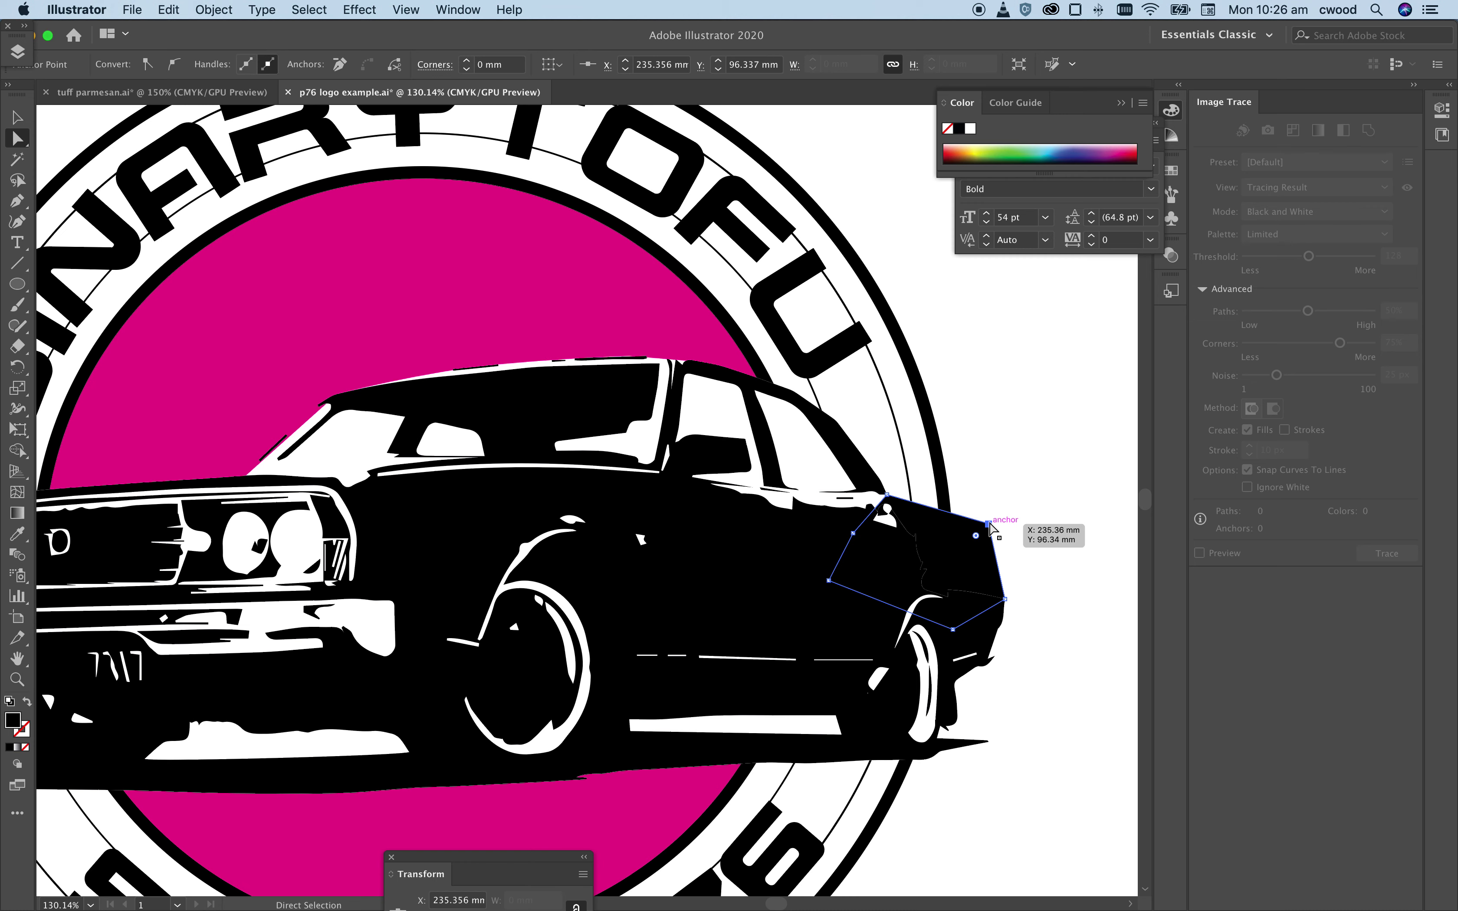
key(super+h)
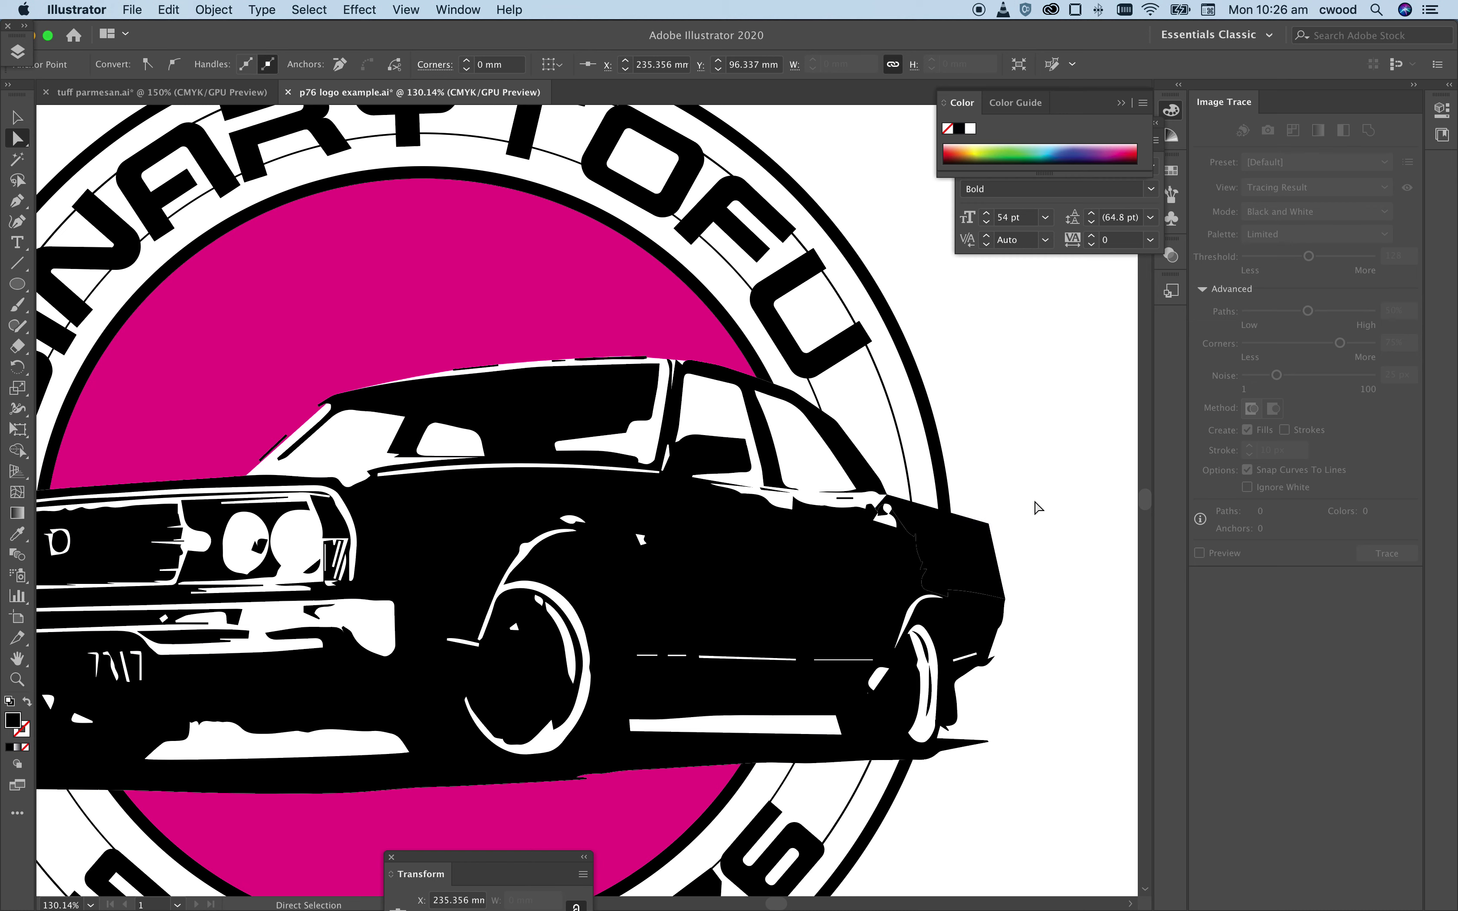
click(1036, 508)
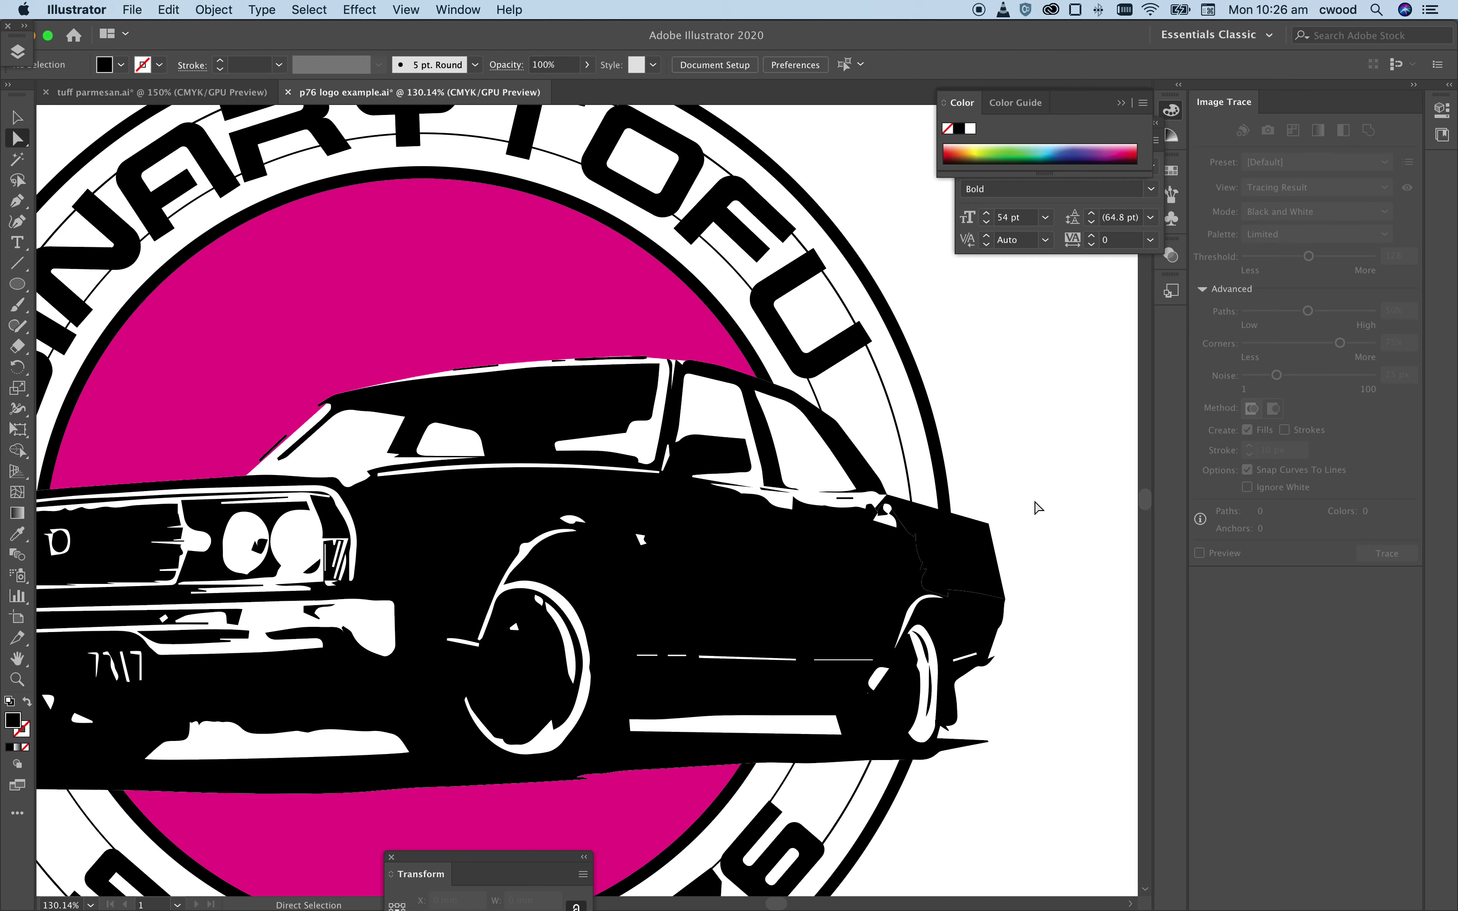
Step: Nudge the black boot shape's anchor at the base of the rear window and deselect the shape
click(890, 502)
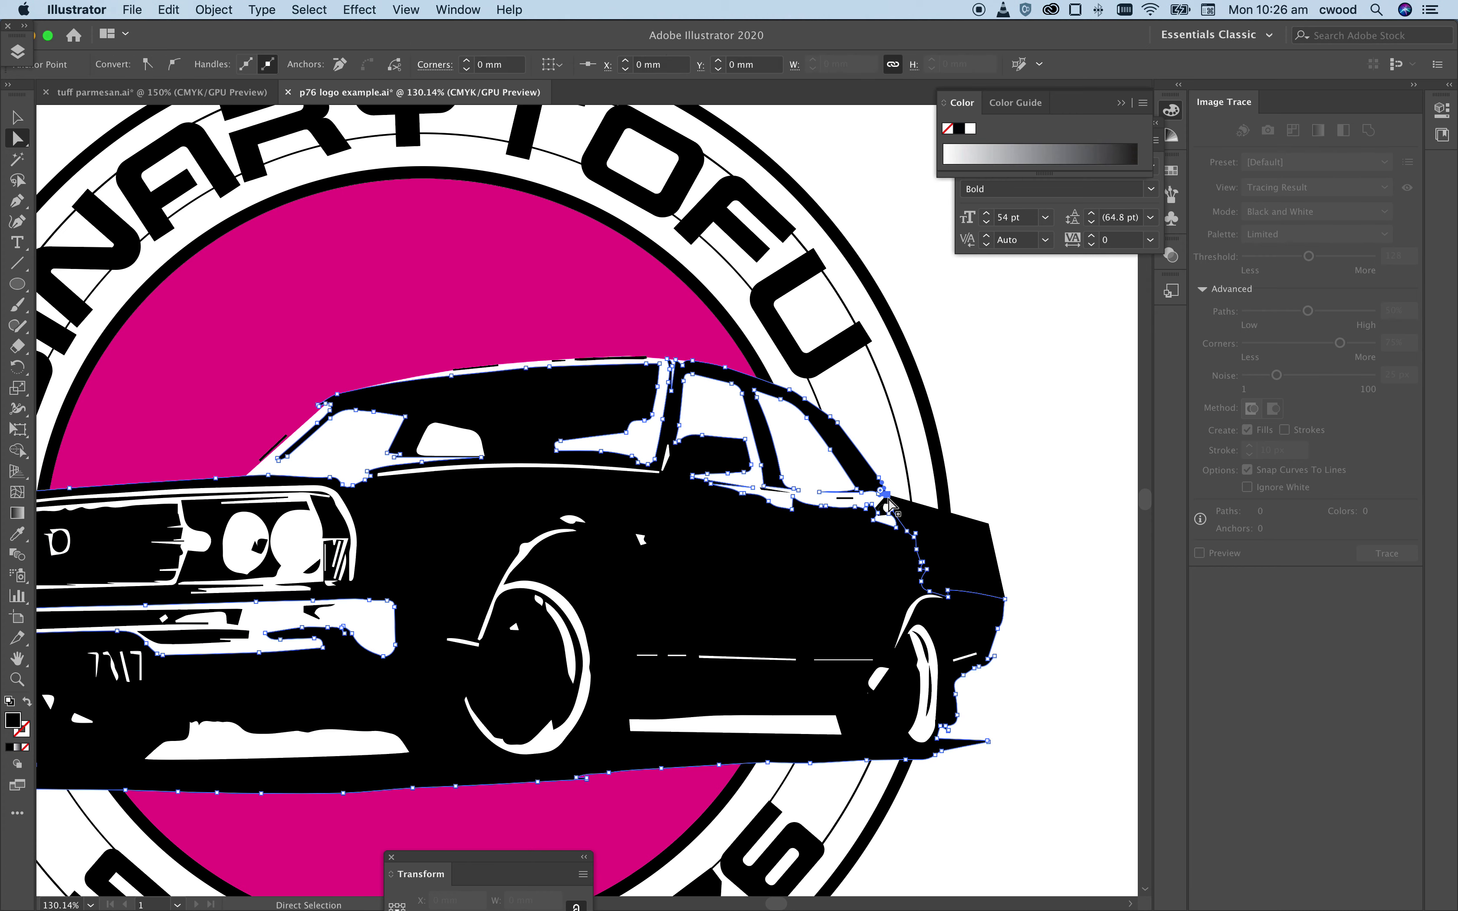
click(1044, 559)
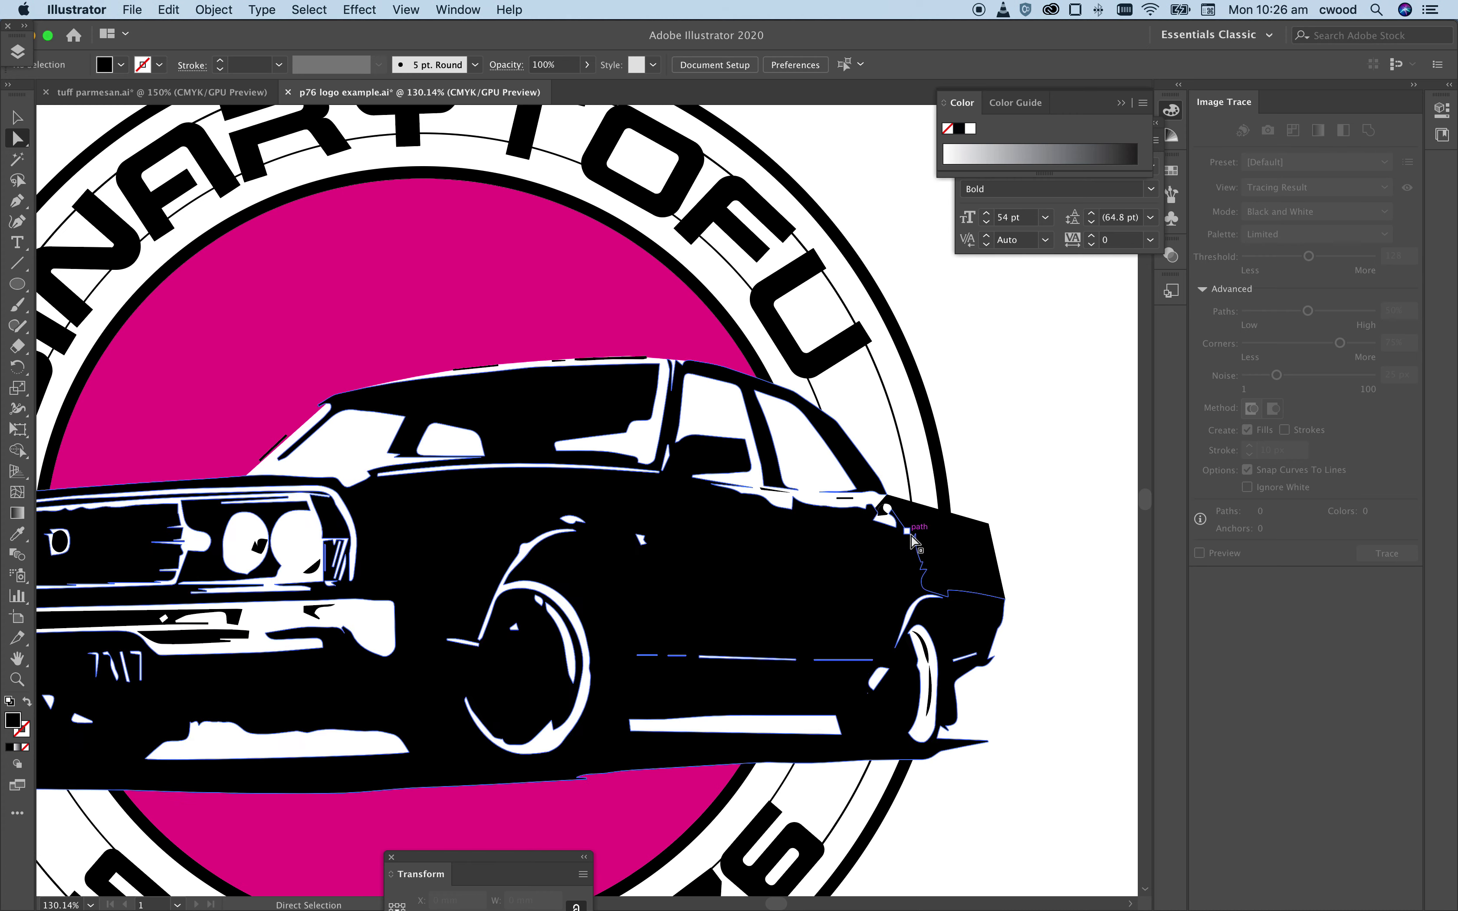
click(942, 535)
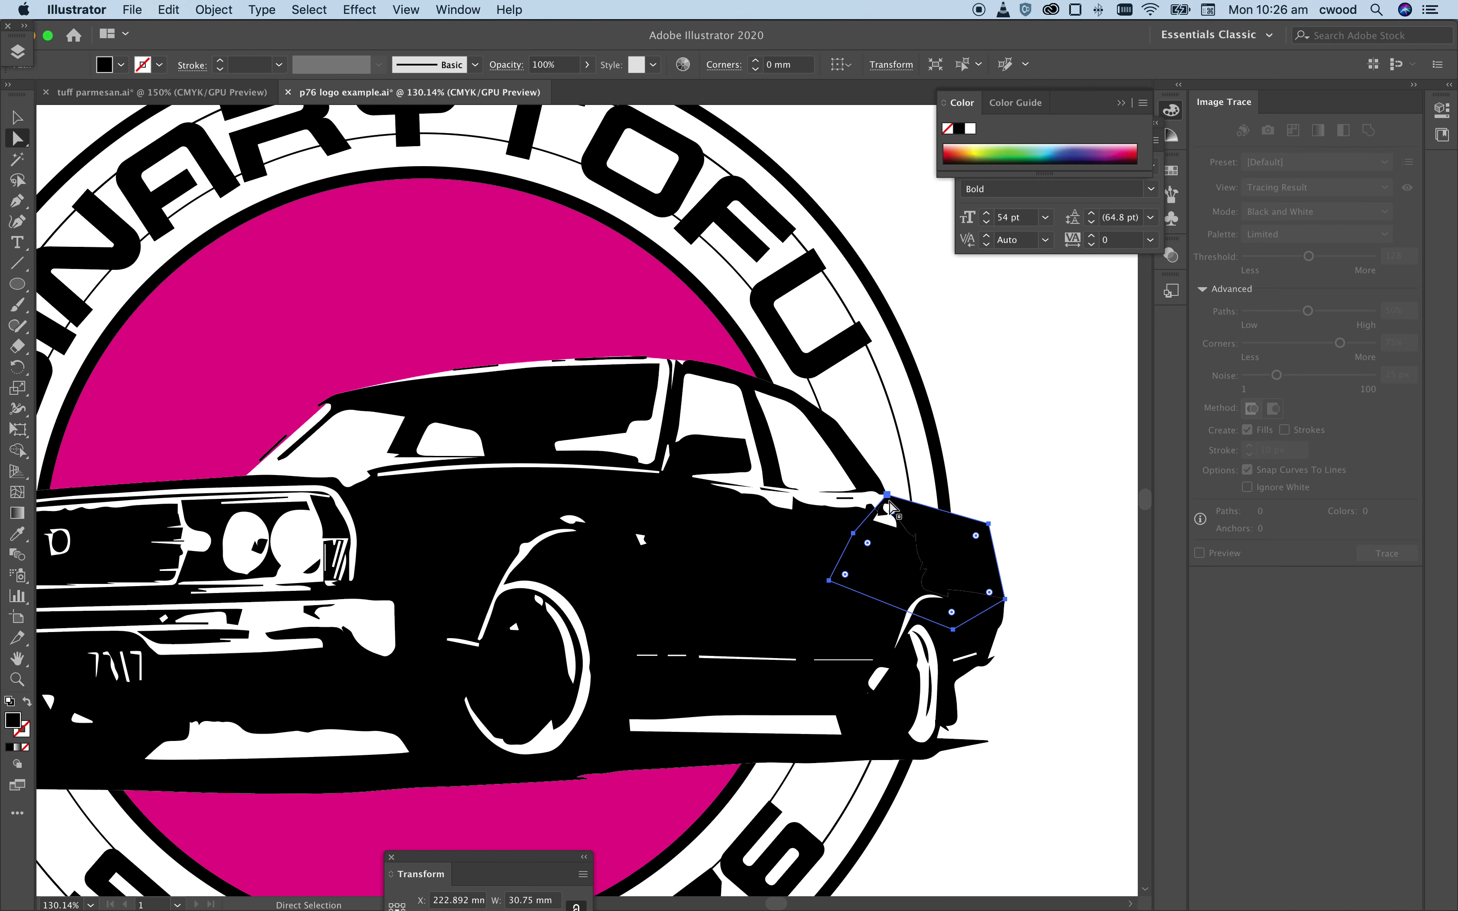
mouse_move(889, 496)
mouse_down()
mouse_move(890, 511)
mouse_move(888, 496)
mouse_up()
click(1054, 512)
key(super+1)
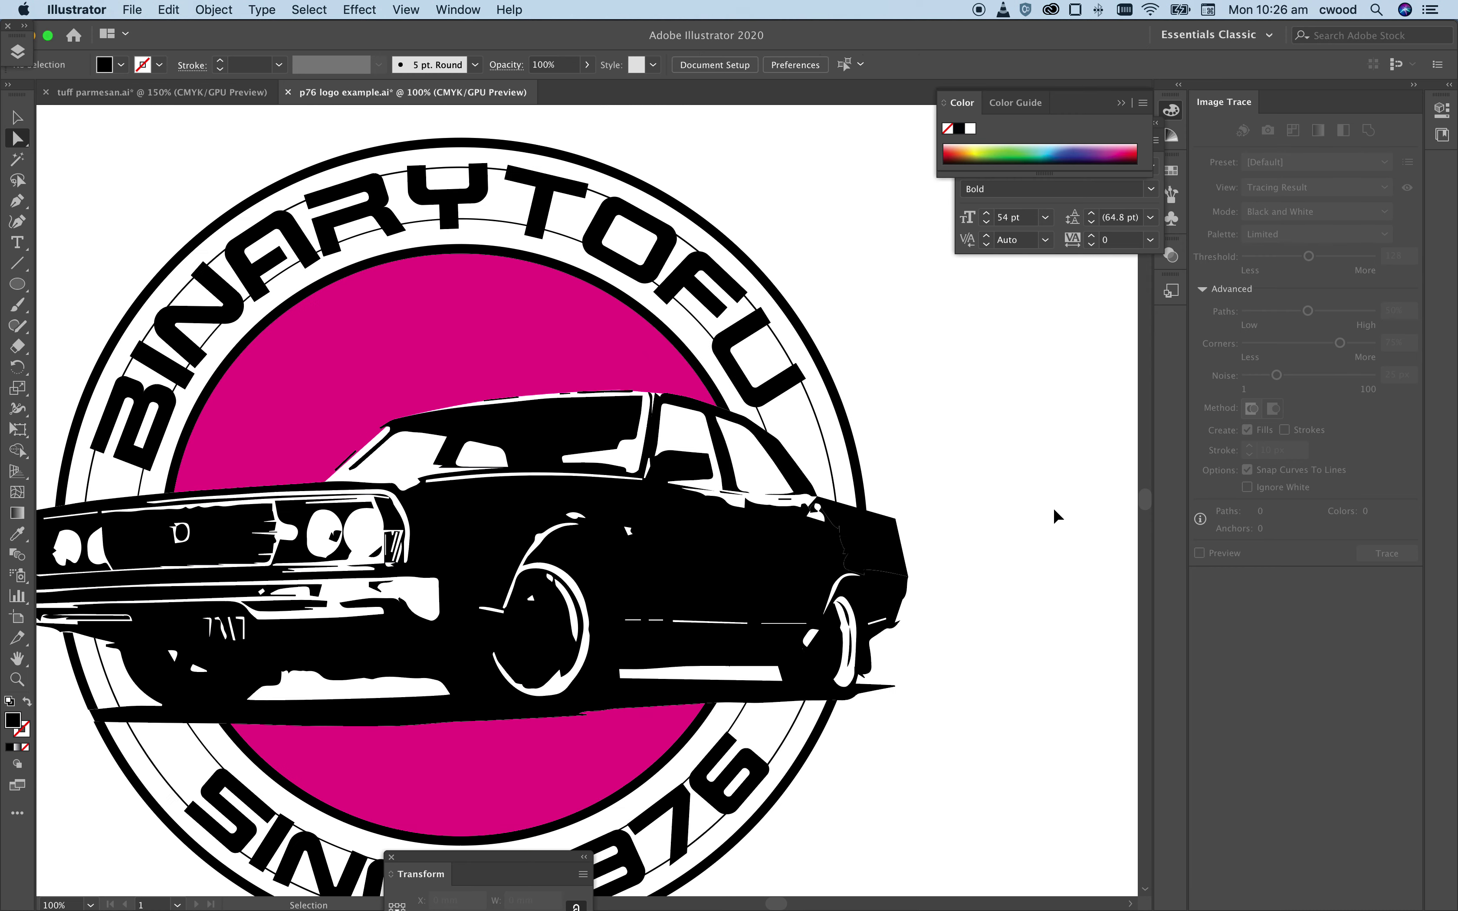
Step: Examine the whole logo, including its curved text and outer ring, to choose which parts to recolour
key(super+minus)
key(super+minus)
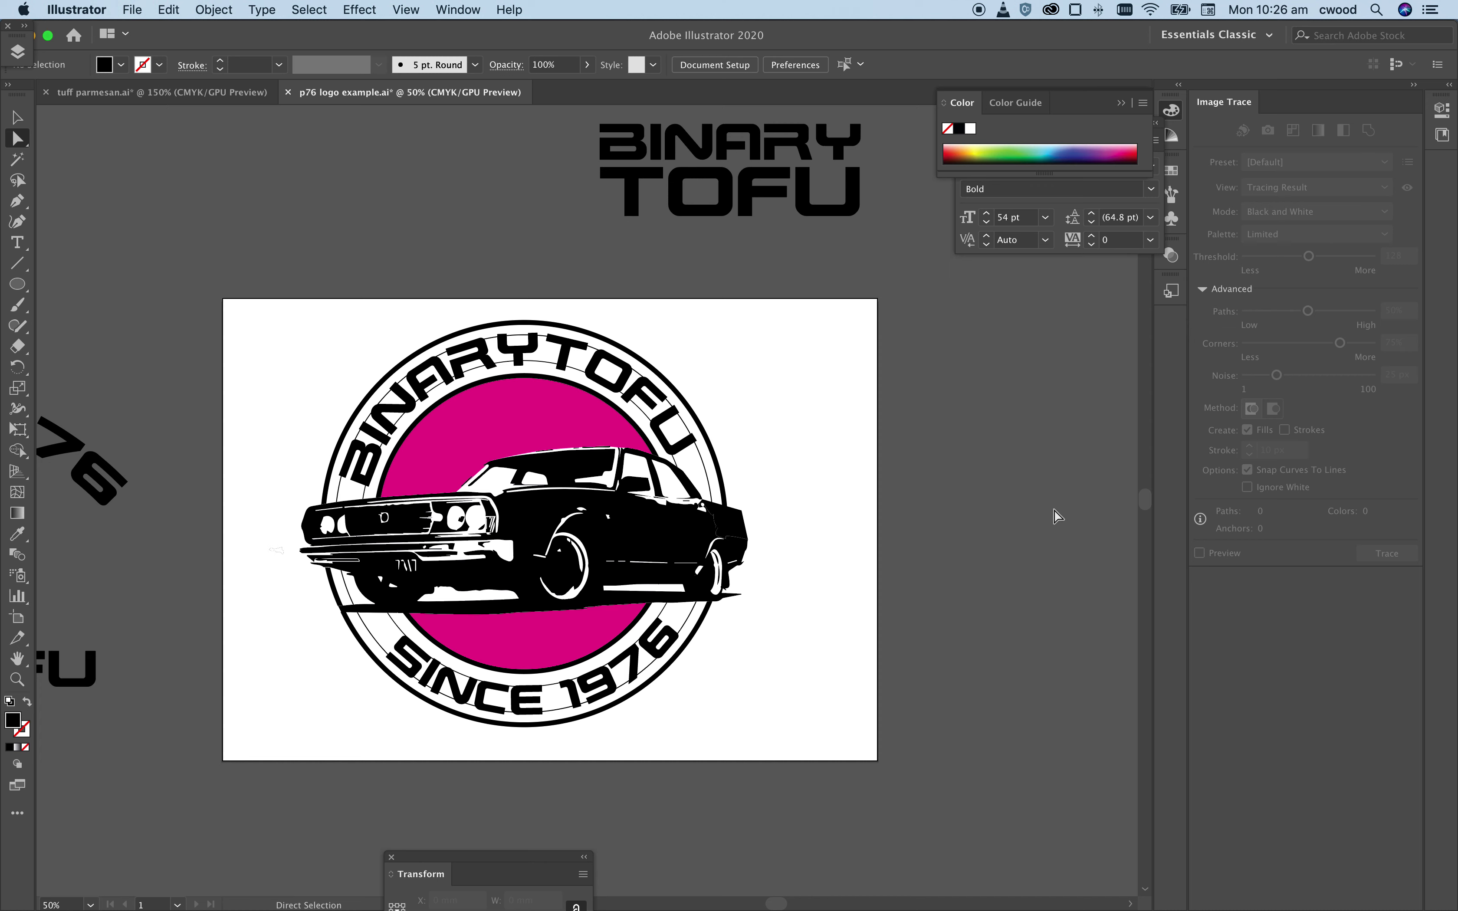
click(21, 120)
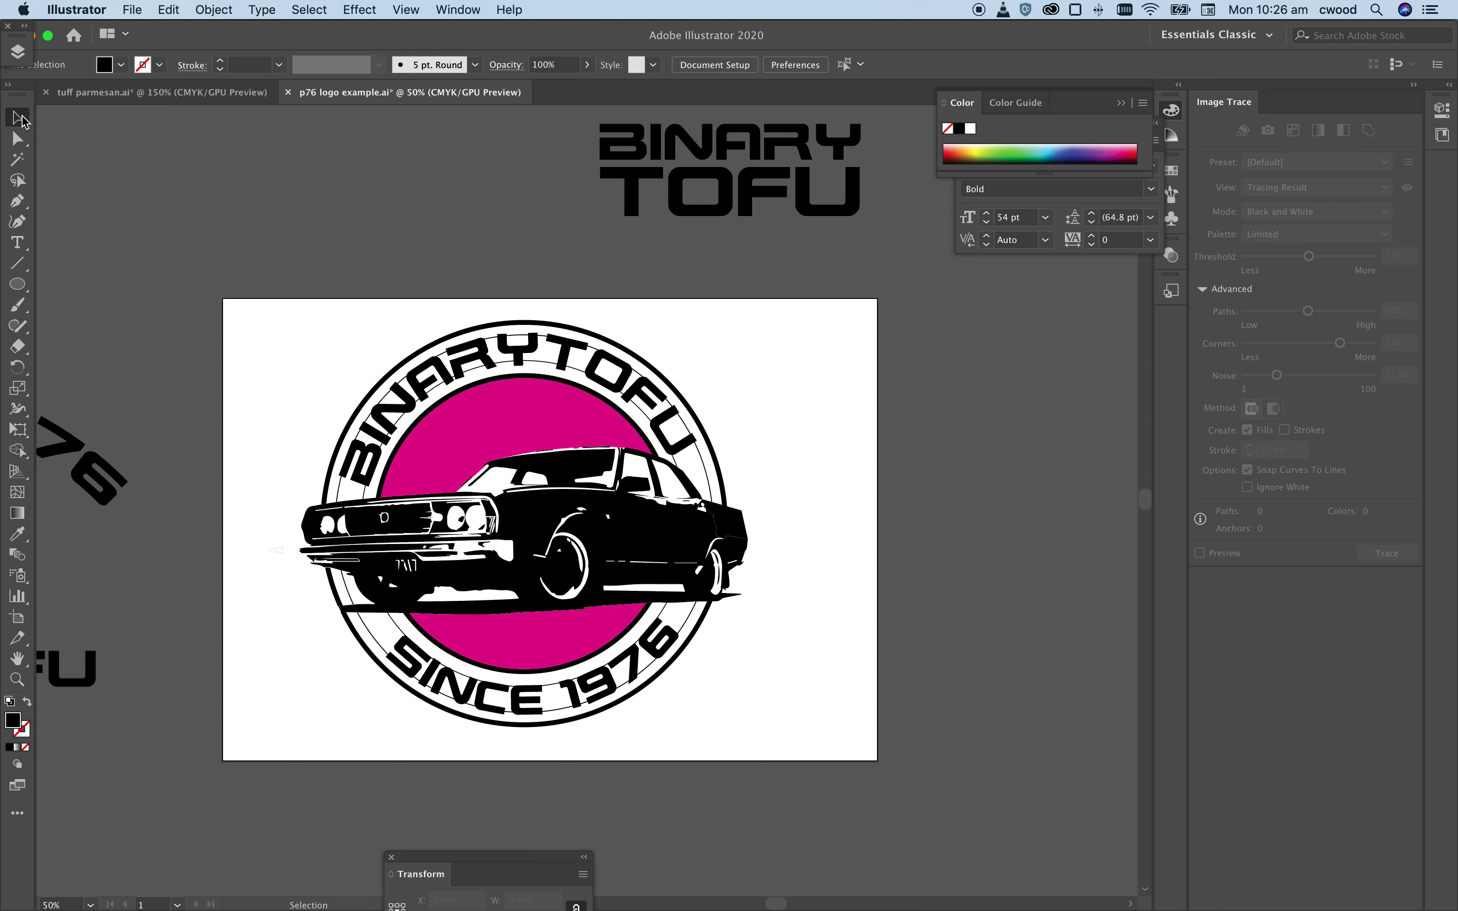
click(429, 377)
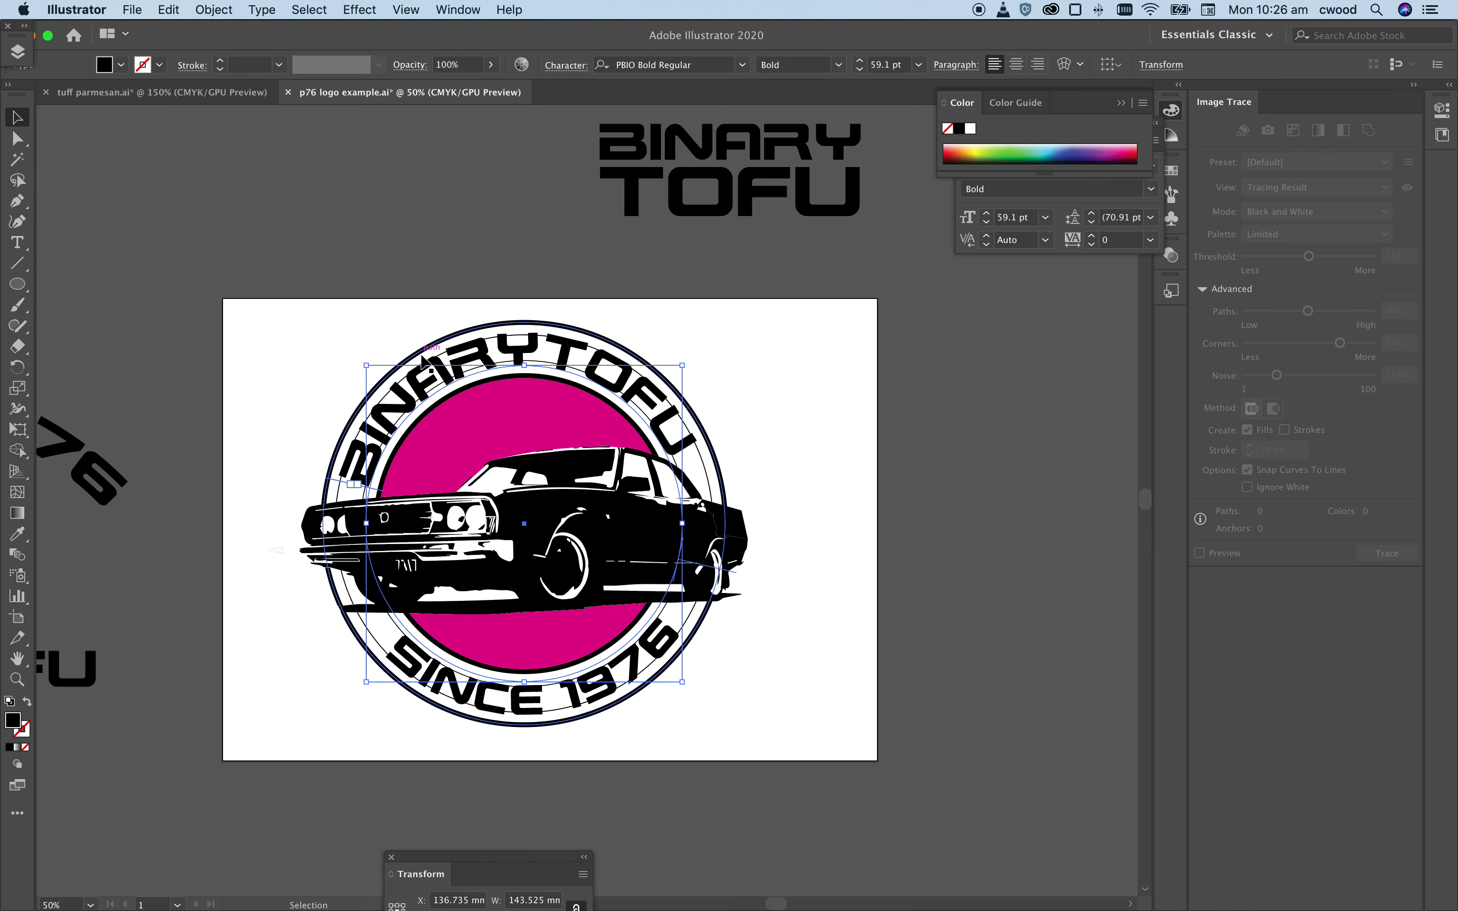
click(273, 358)
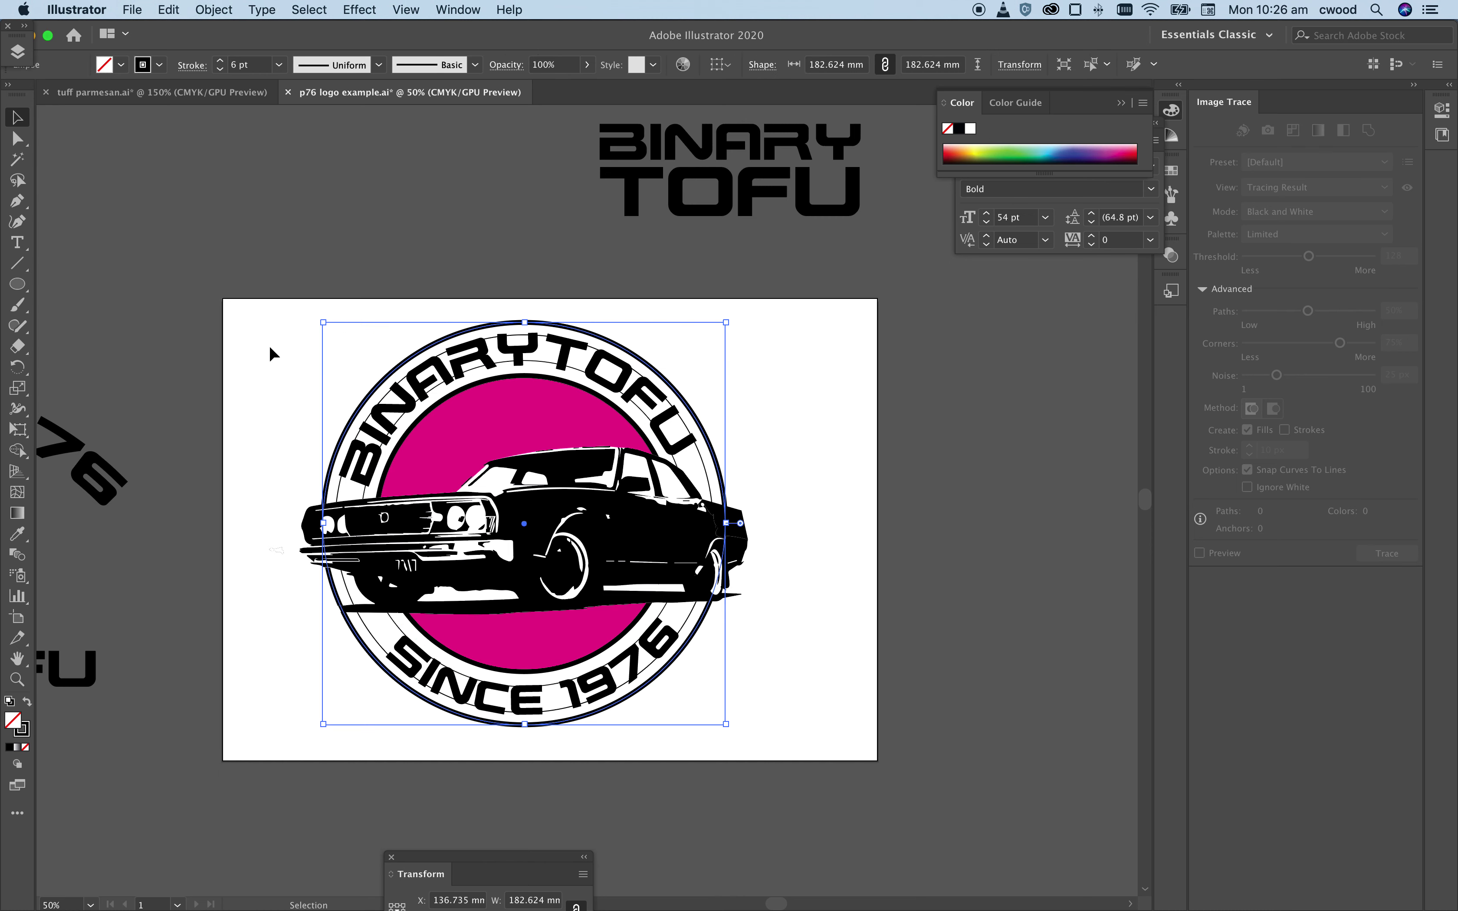
click(372, 391)
key(a)
key(super+equal)
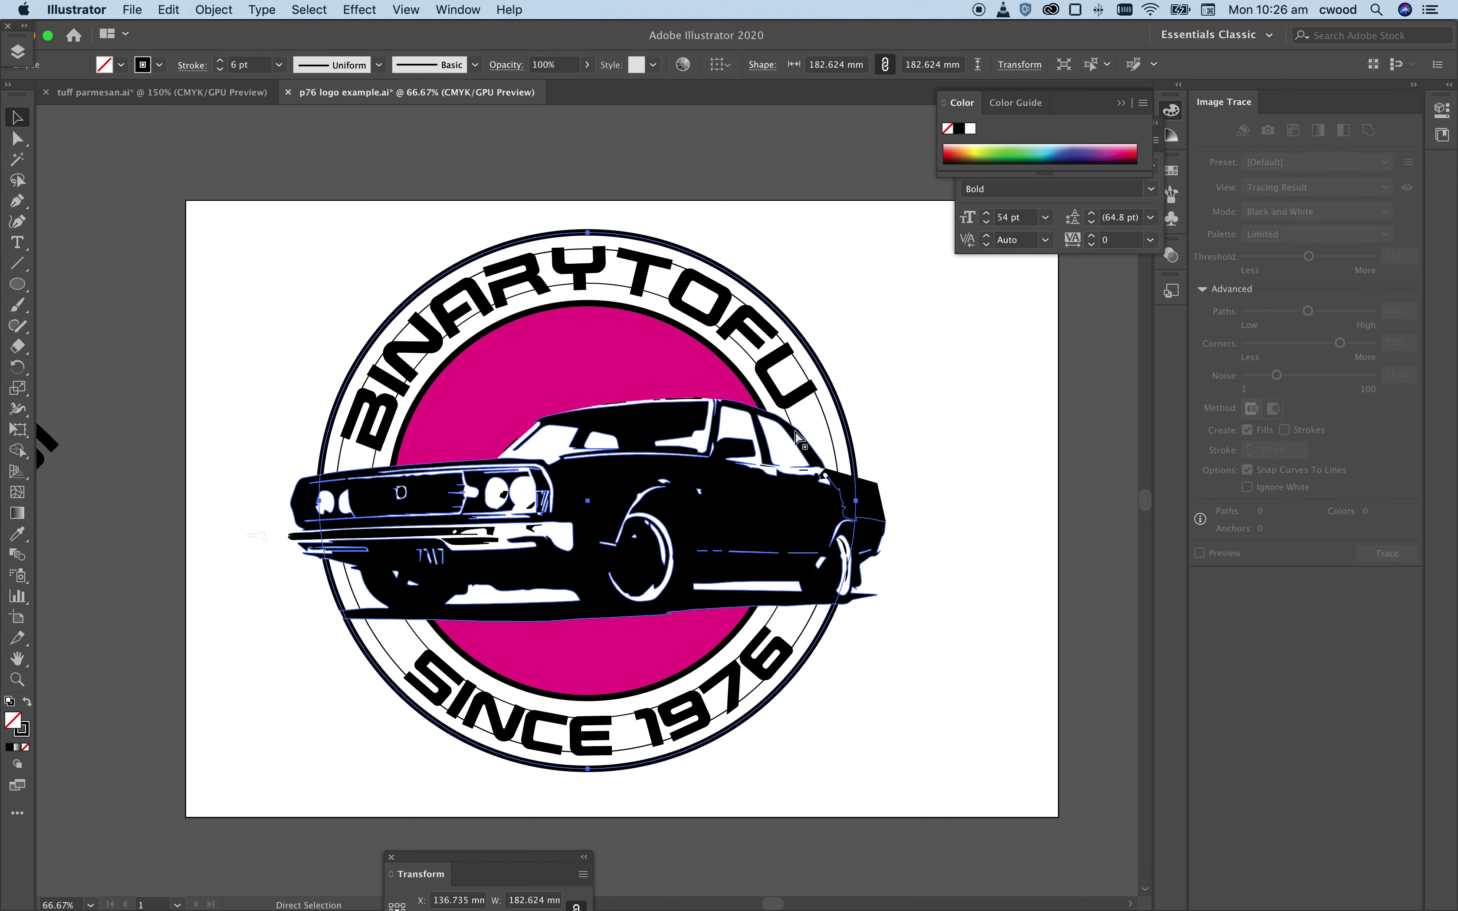
key(super+equal)
key(v)
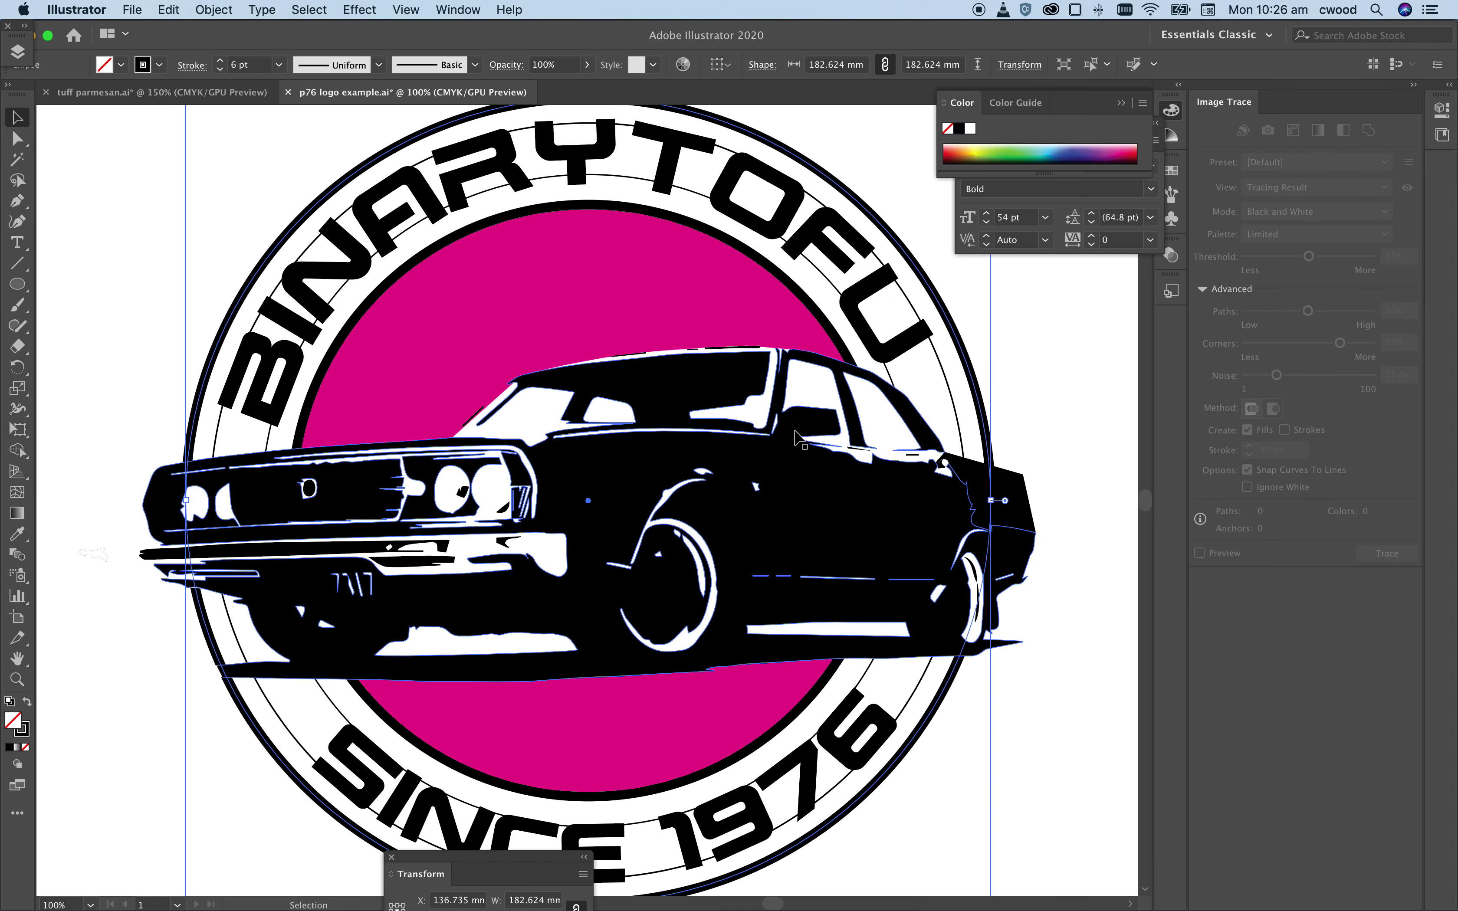
click(168, 408)
click(195, 423)
click(92, 592)
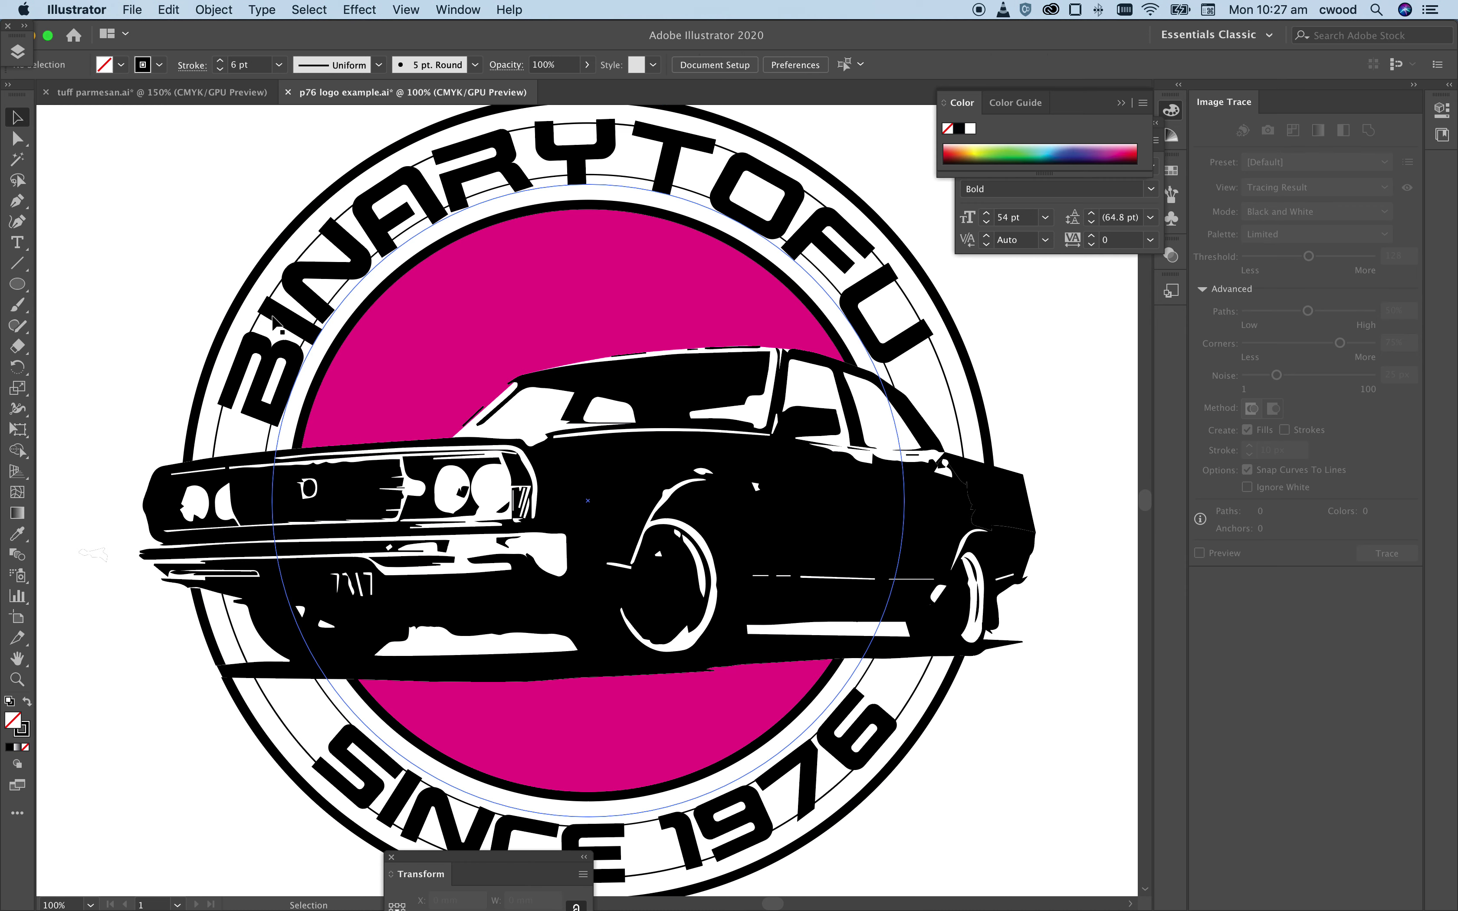
Step: Set the logo's outermost circle to a CMYK Magenta stroke, keeping it without a fill
click(276, 251)
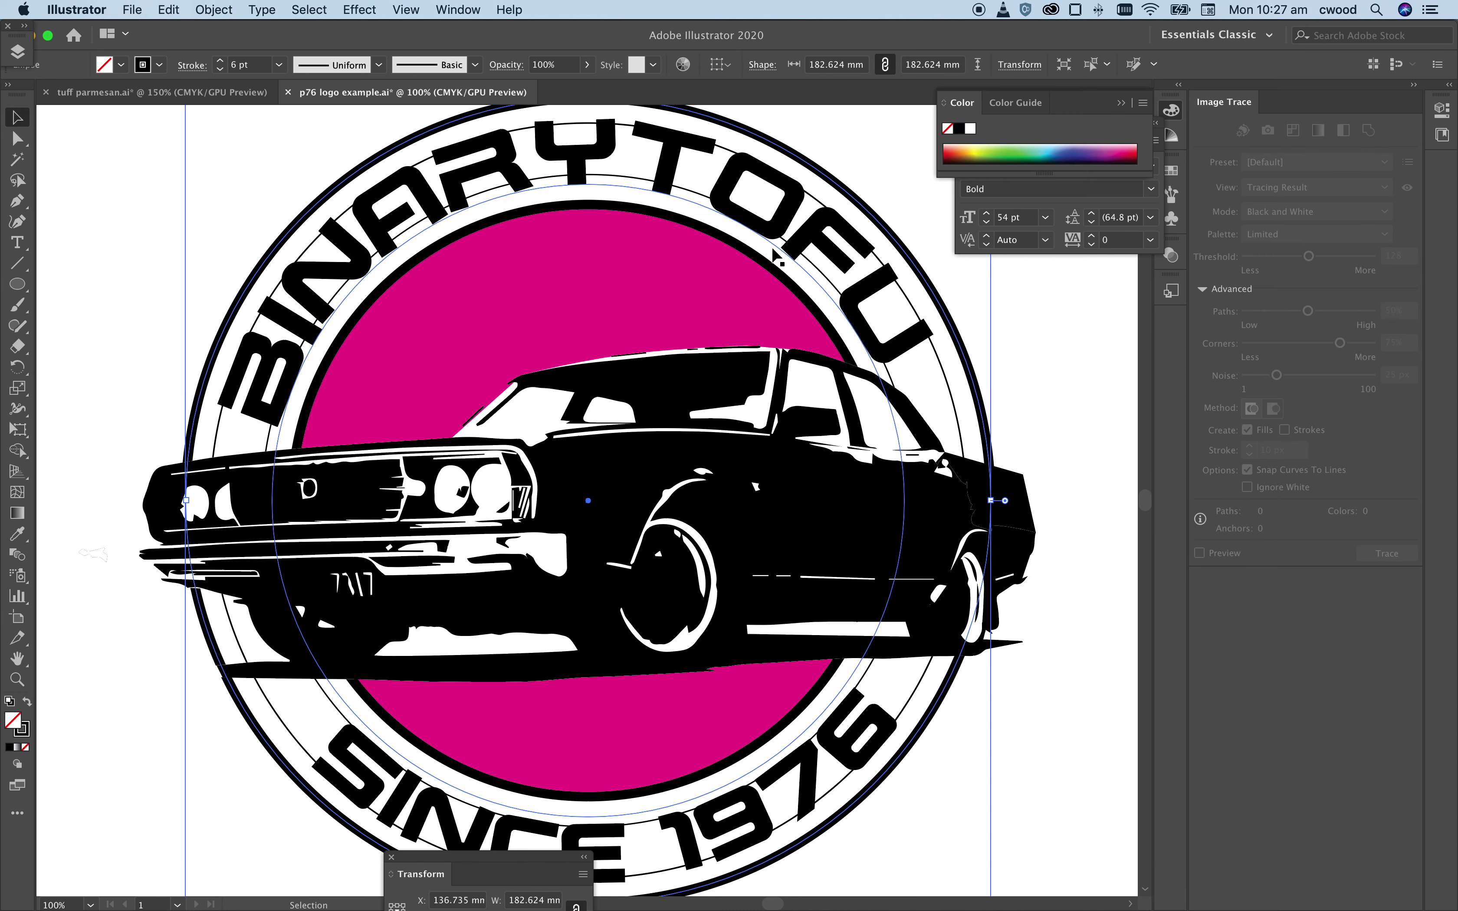
click(1171, 171)
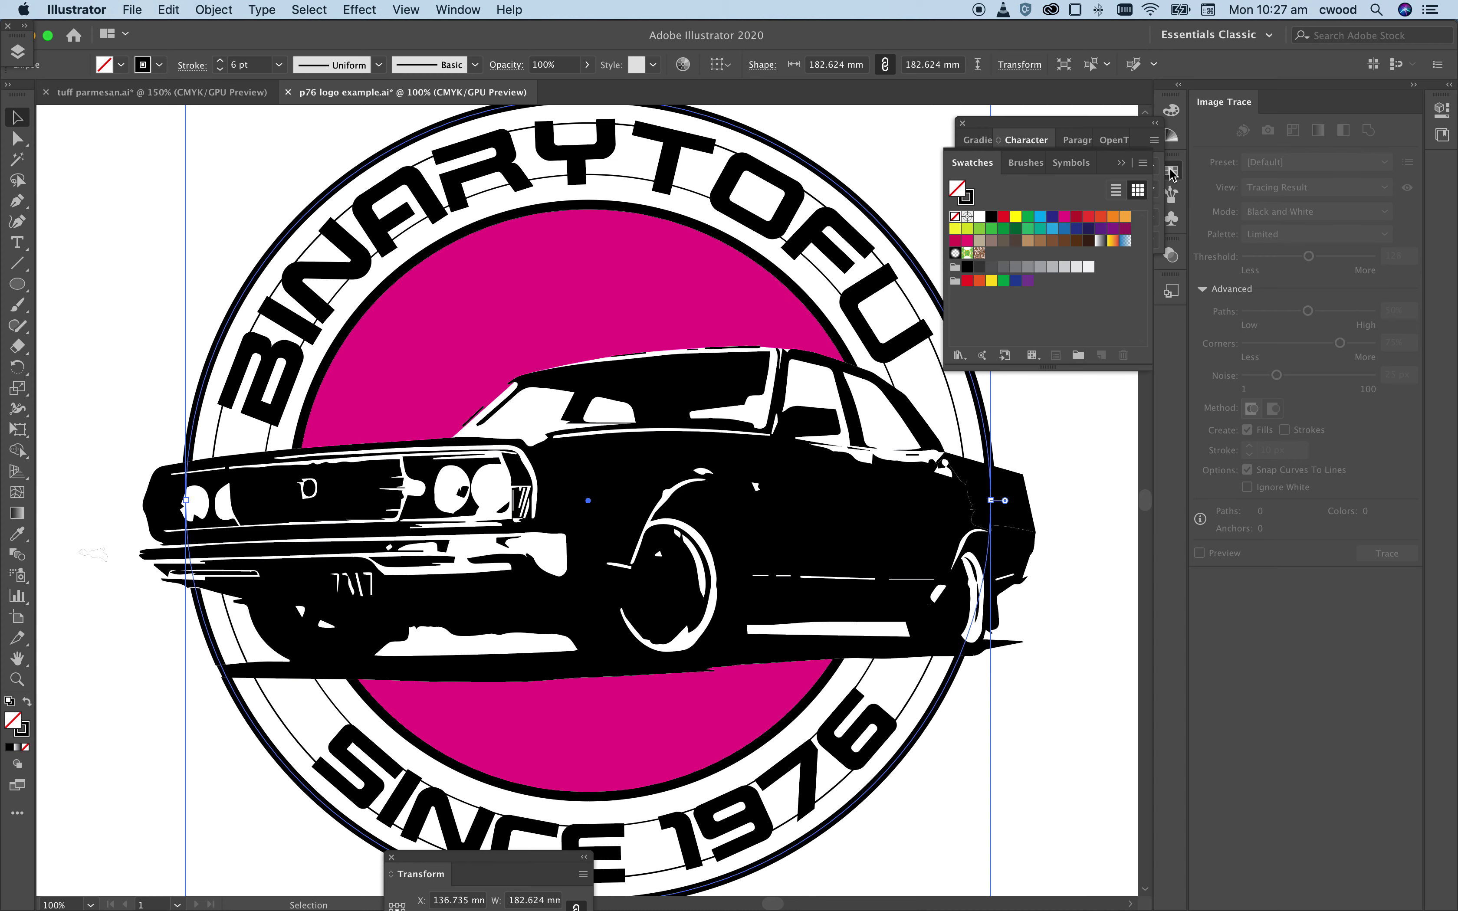
click(1065, 217)
key(super+z)
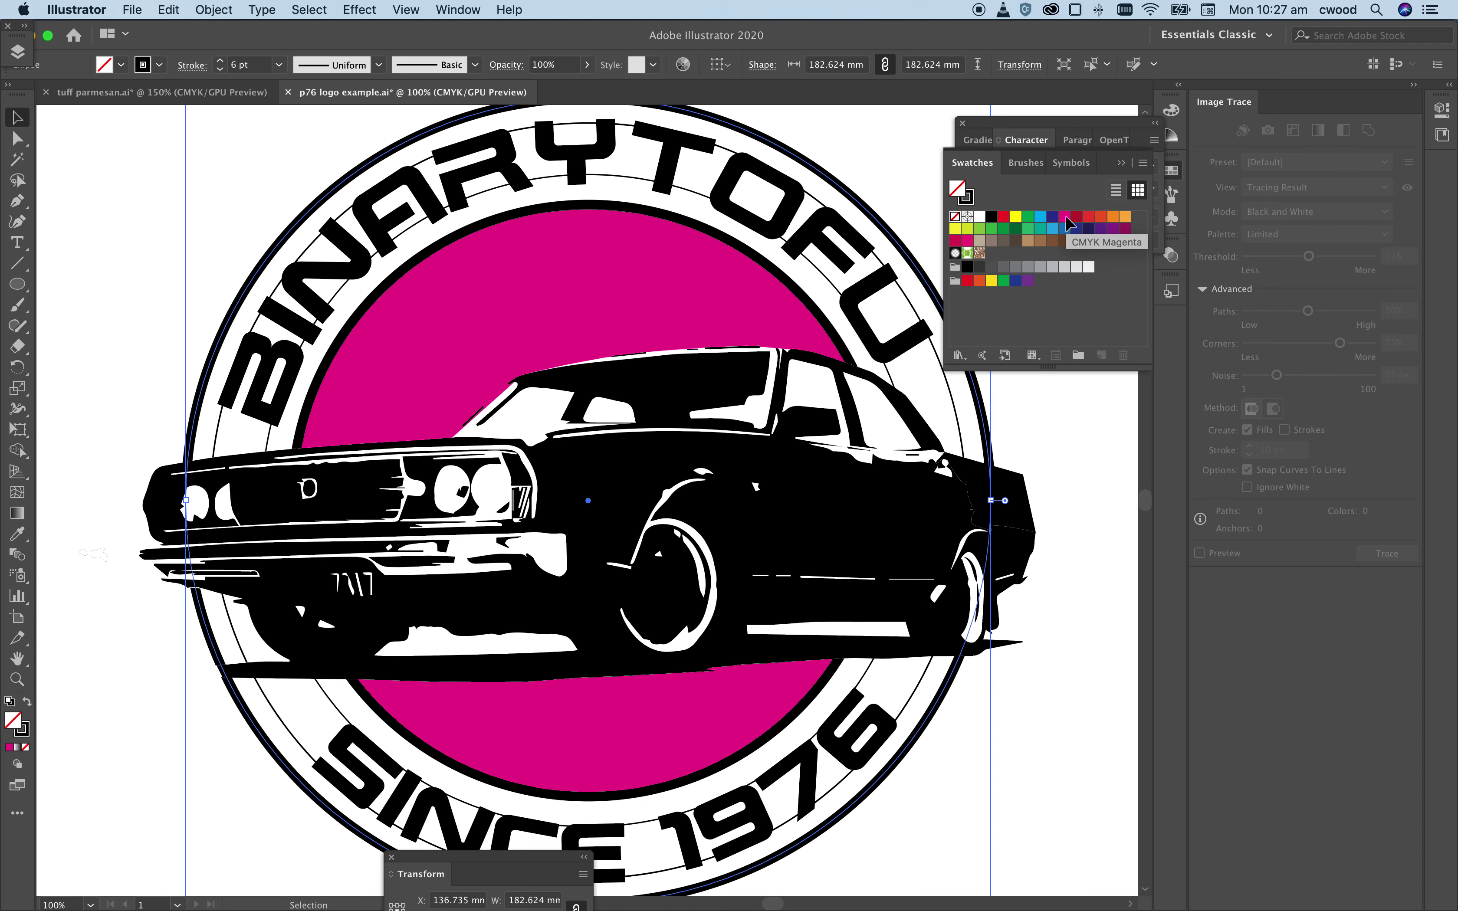
click(26, 731)
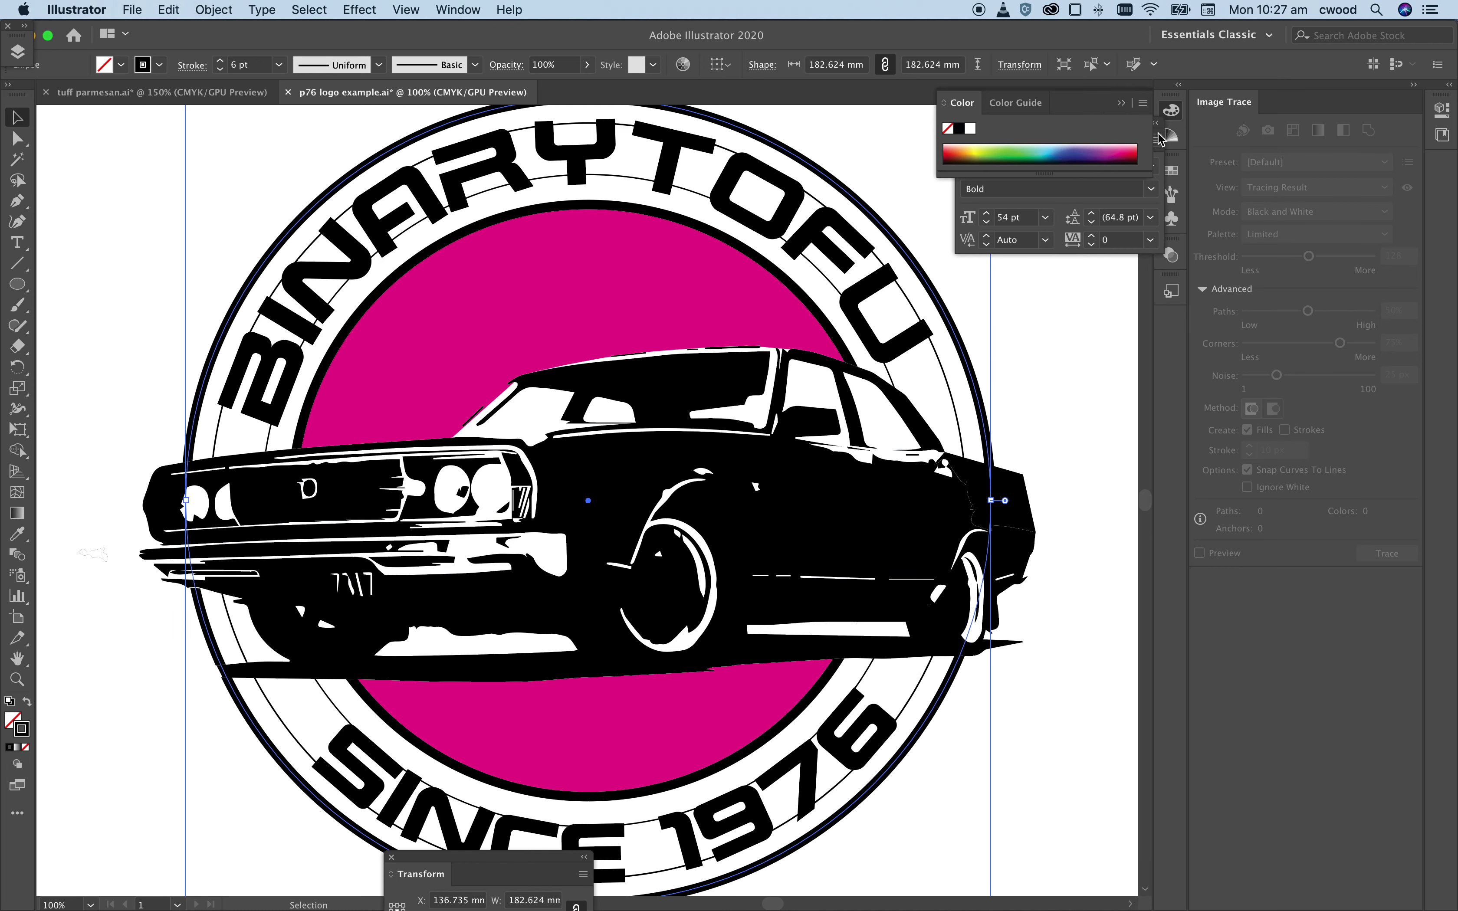
click(1171, 171)
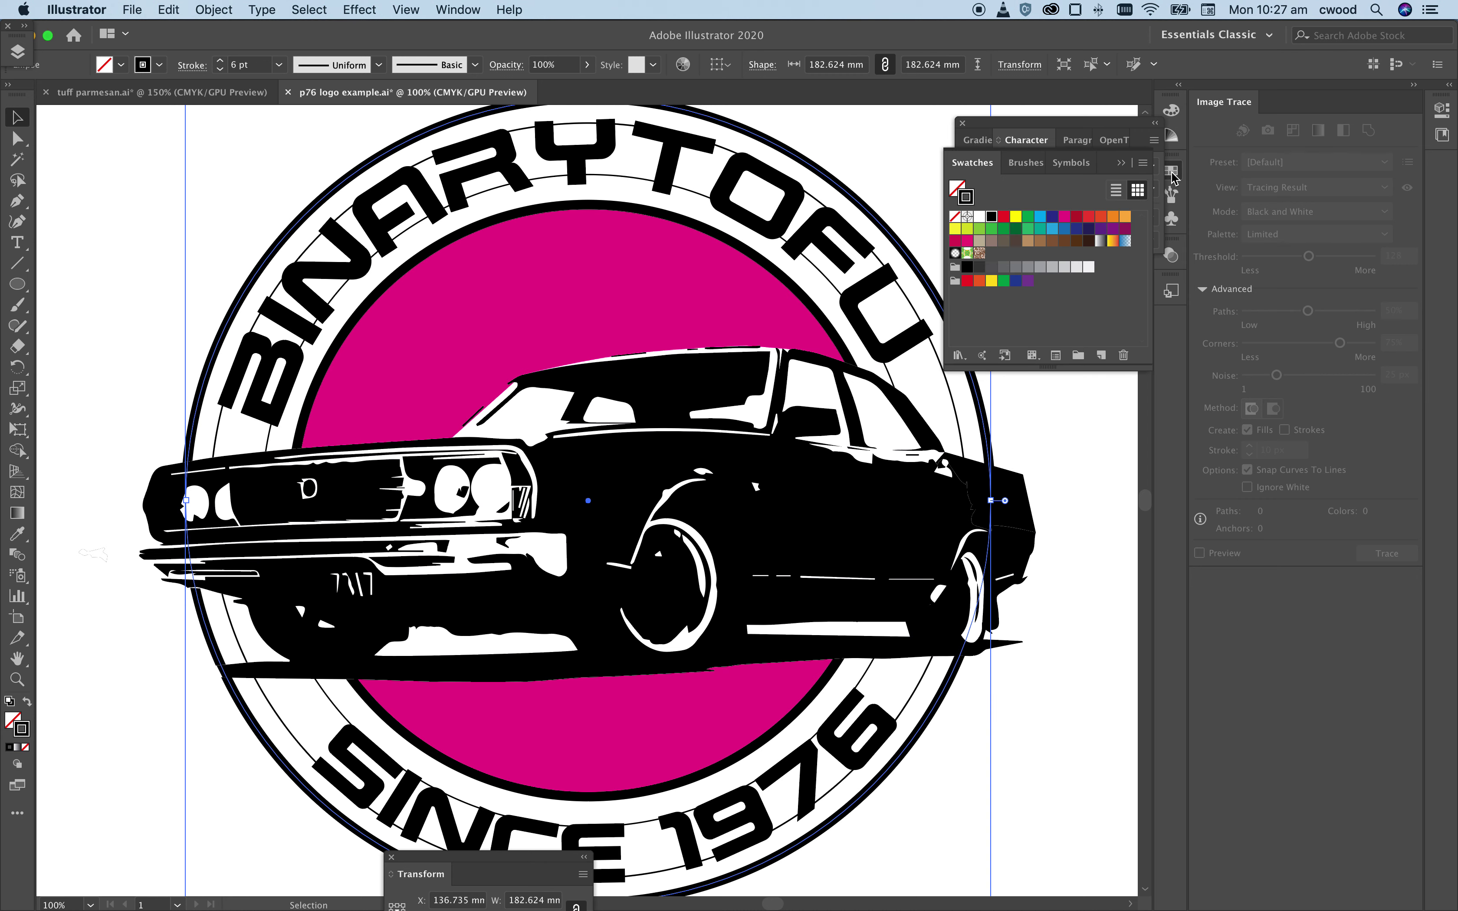
click(1064, 217)
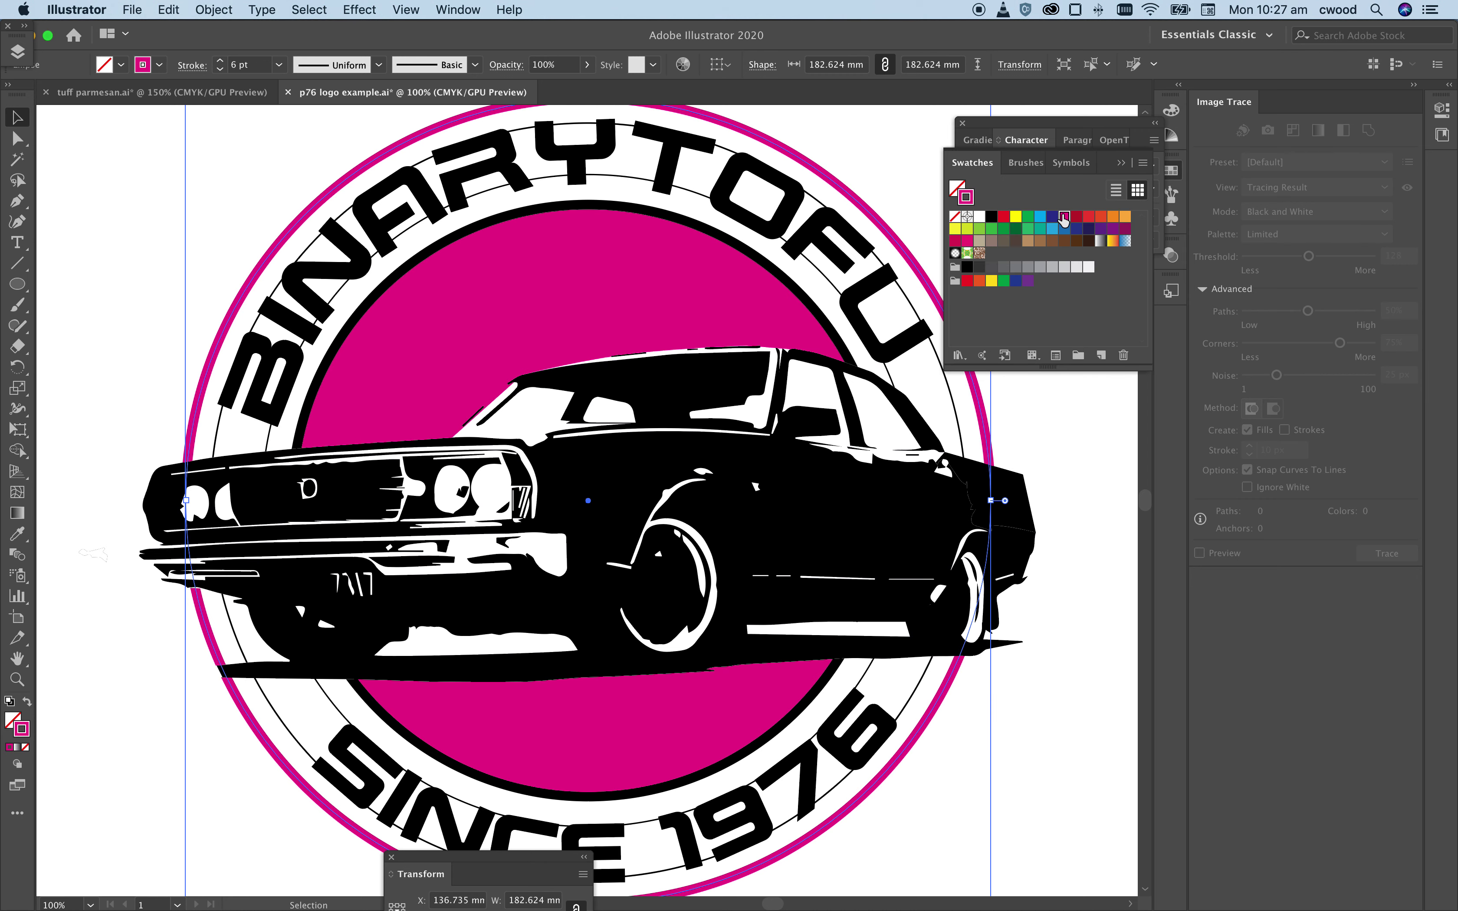
Step: Change the inner circle's stroke to CMYK Magenta to match its fill, and deselect it
click(778, 266)
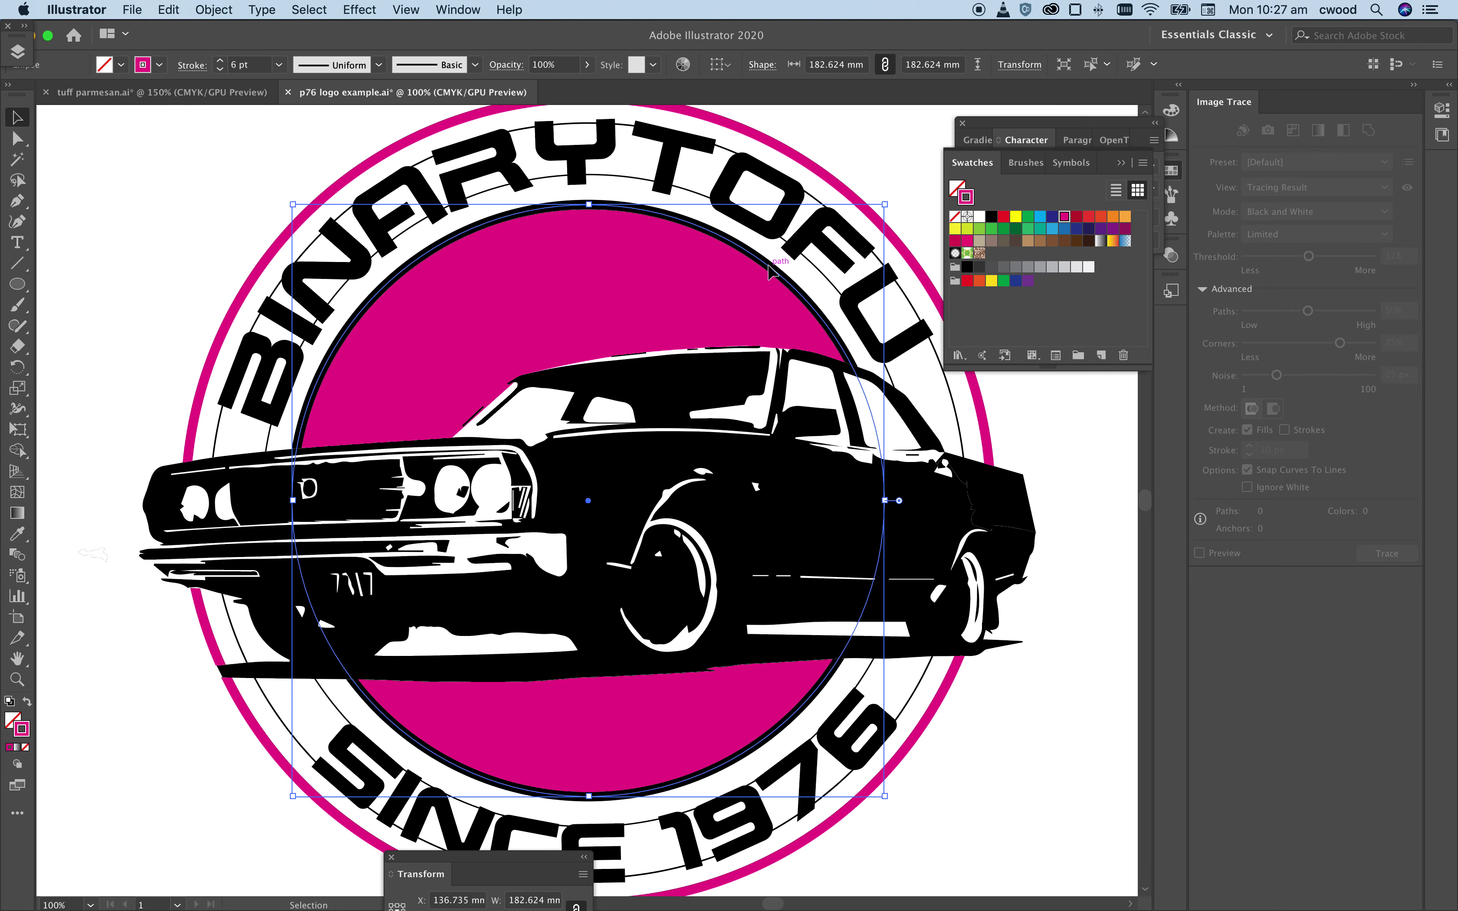
click(1064, 217)
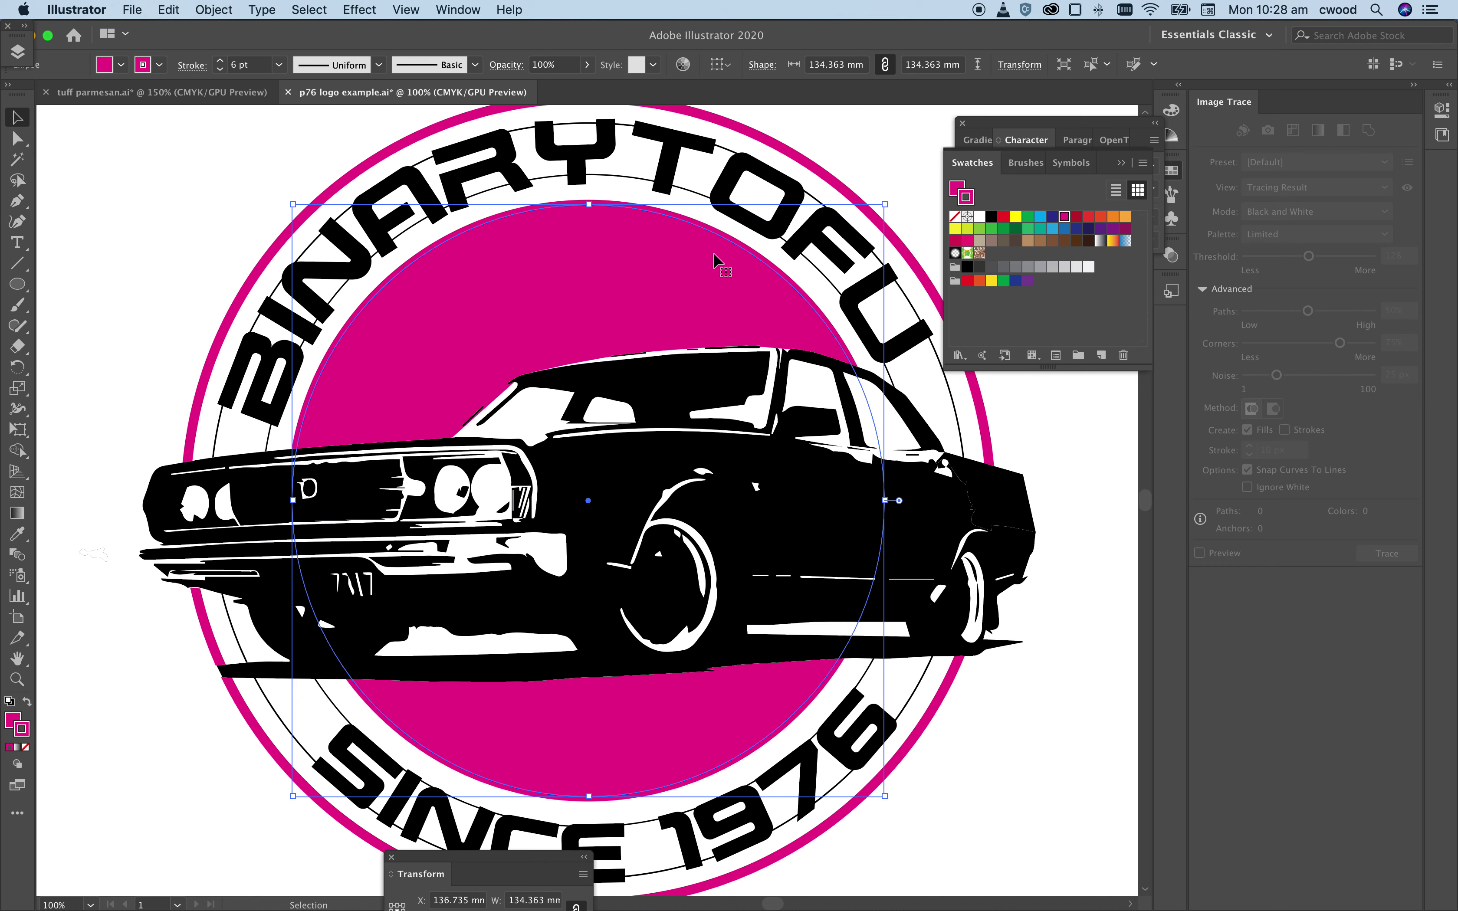
click(1079, 542)
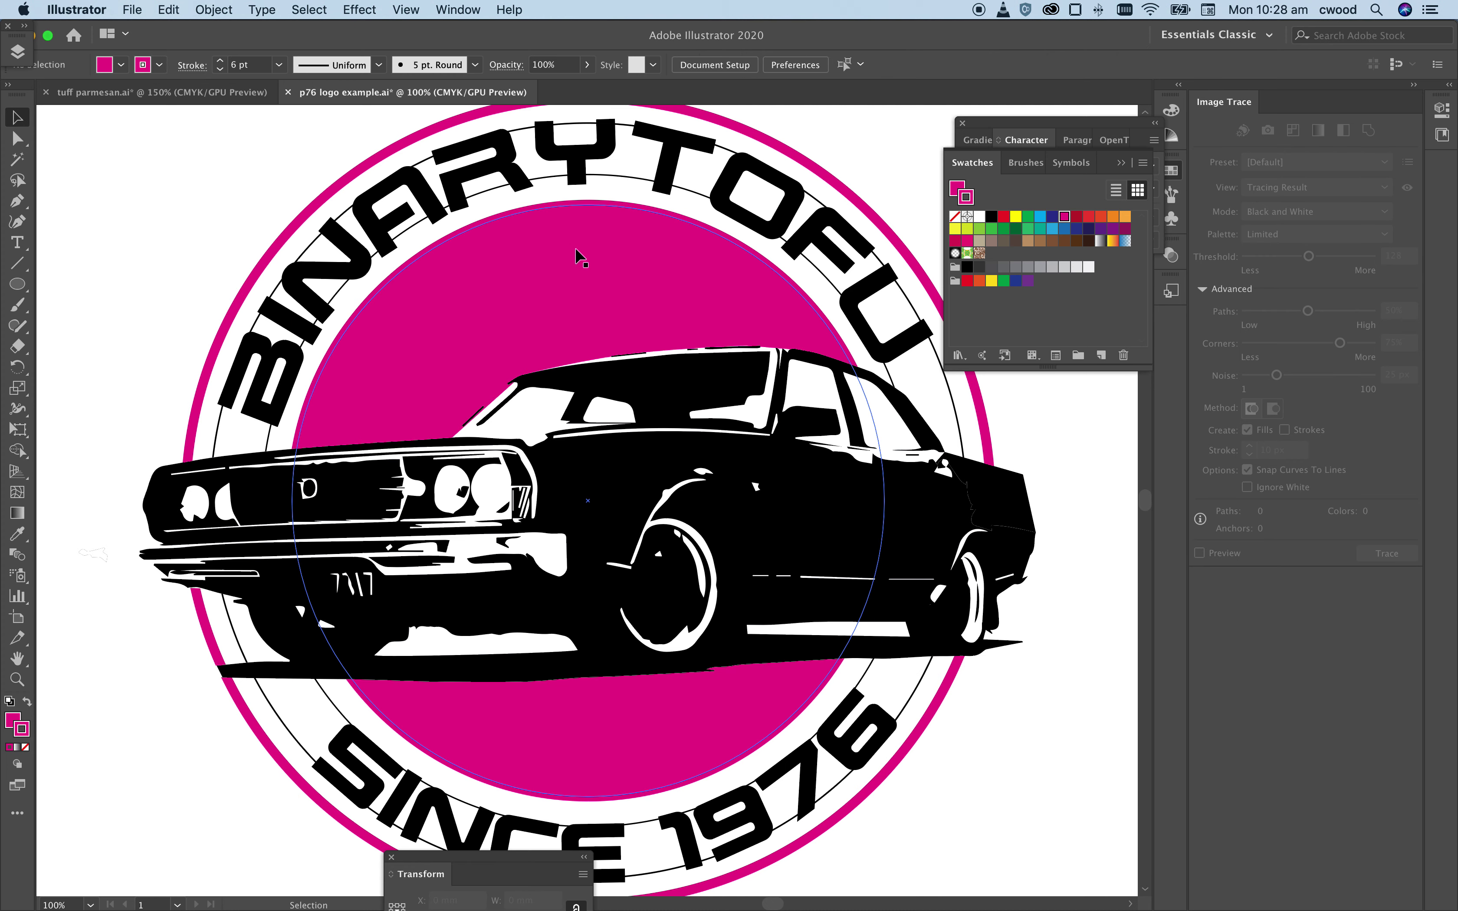
Step: Fill the inner circle with the yellow-to-red gradient swatch after trying the blue one, and show its gradient controls for editing
click(559, 303)
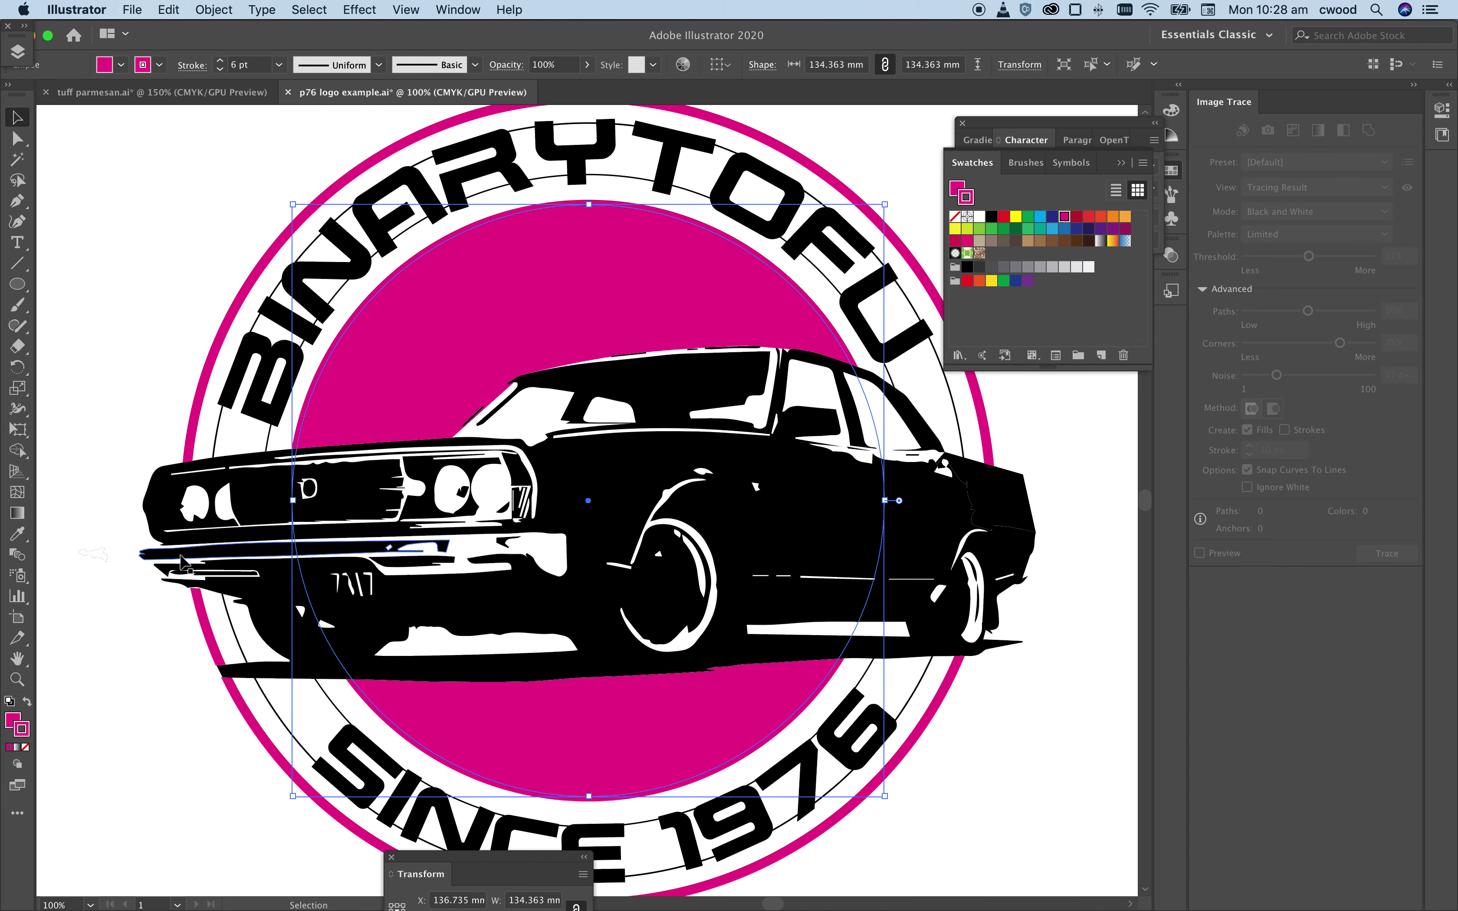
click(11, 721)
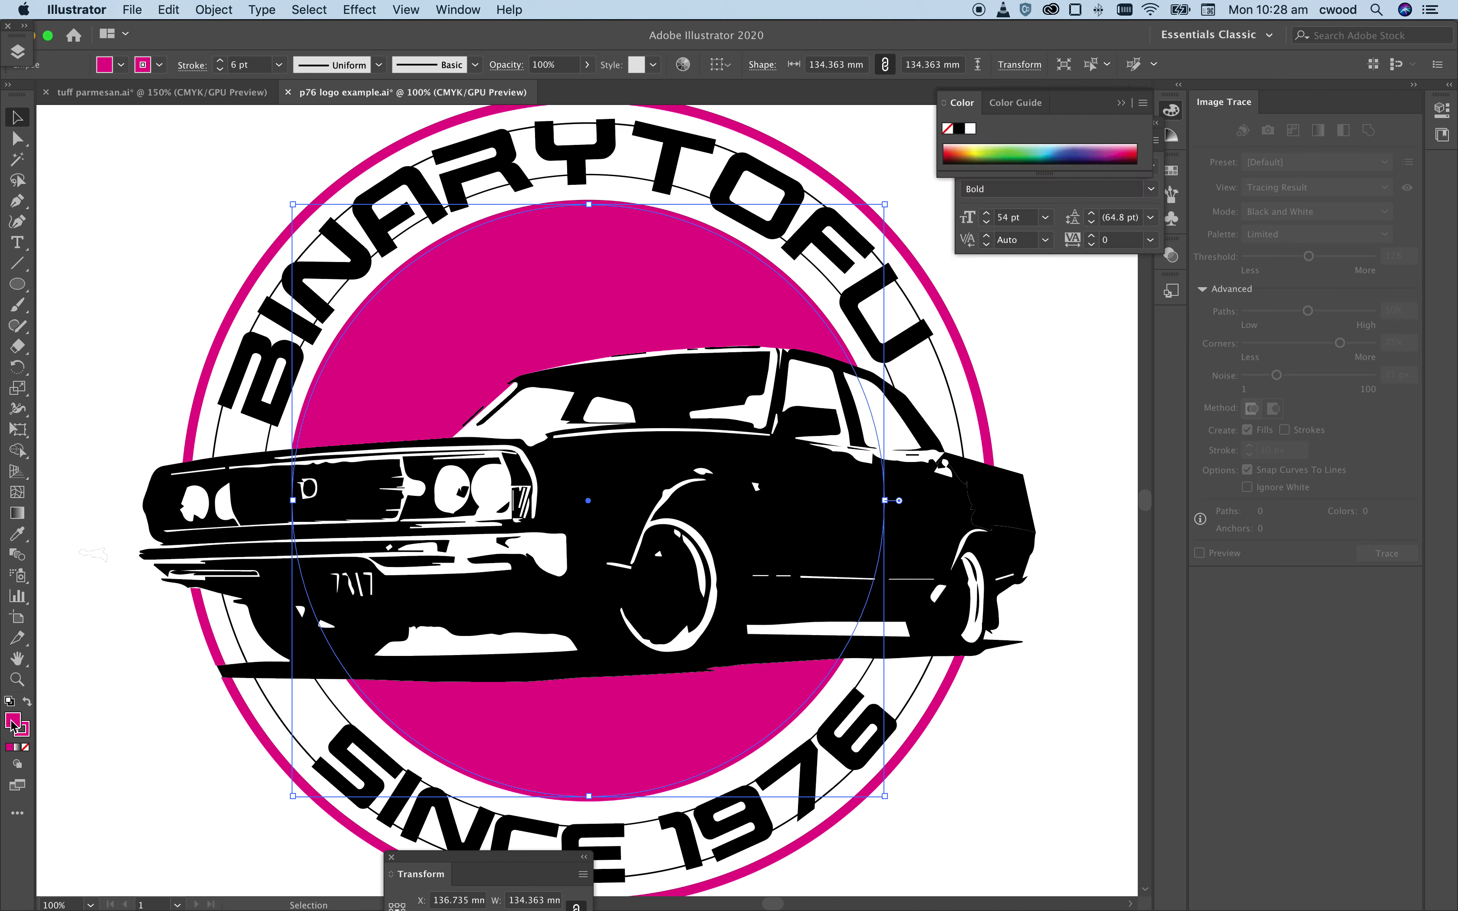
click(1171, 171)
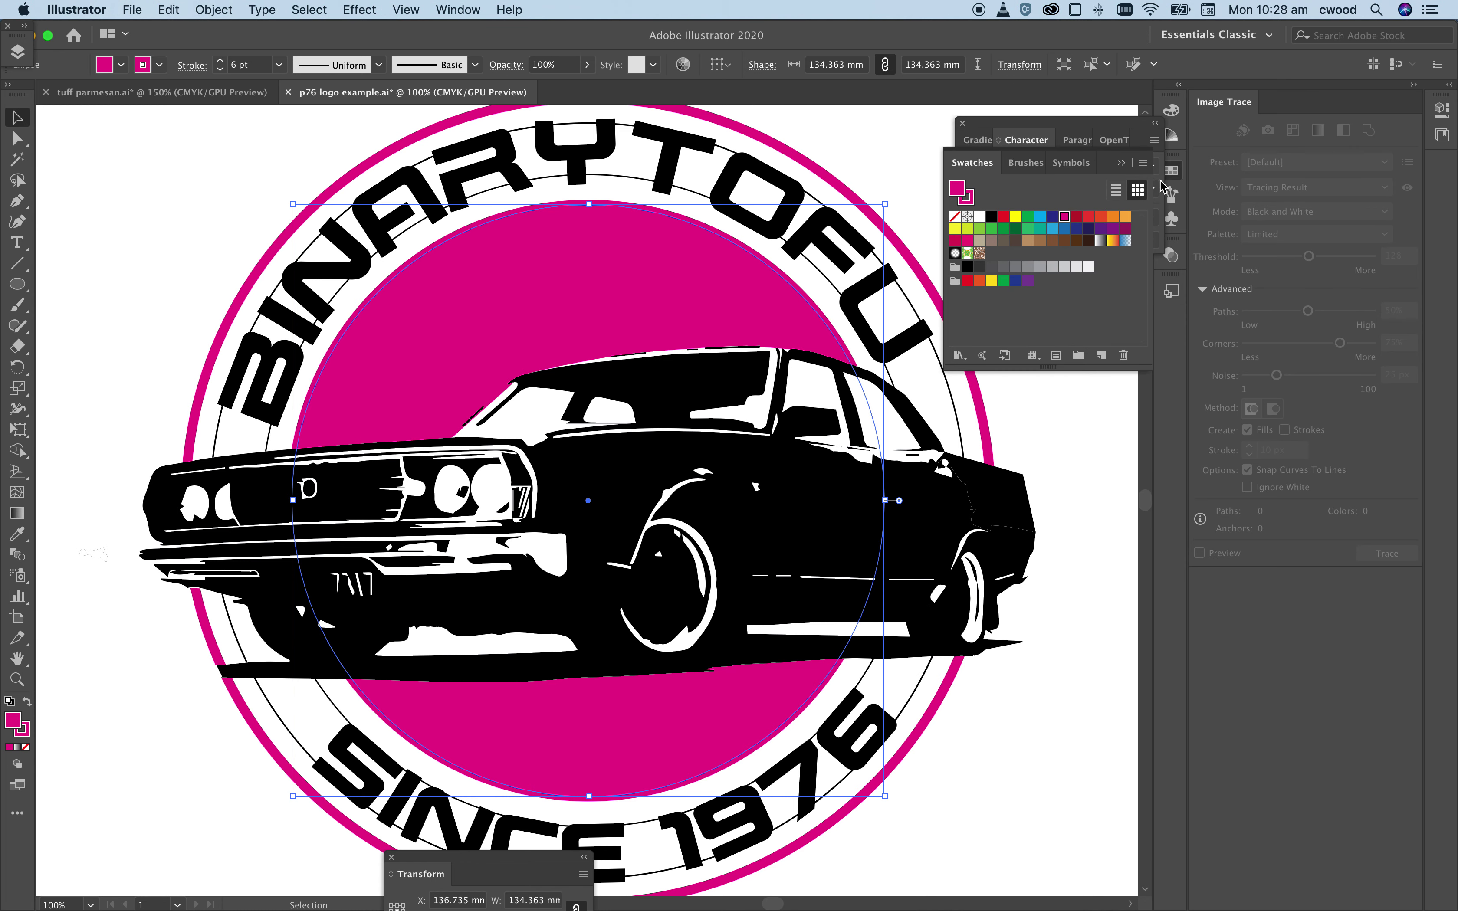
click(1124, 241)
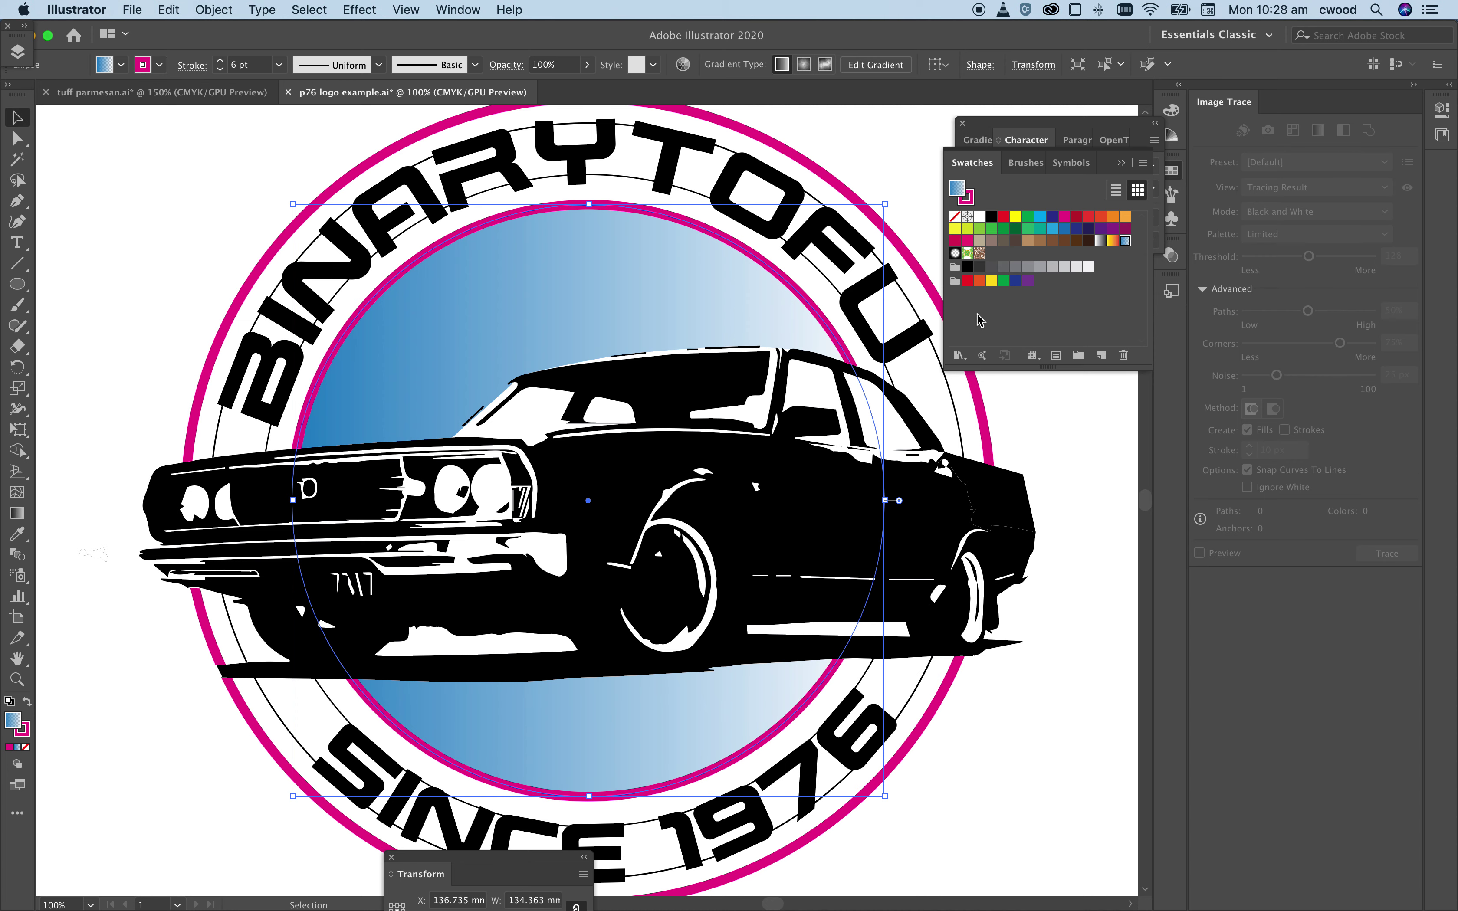
click(1114, 242)
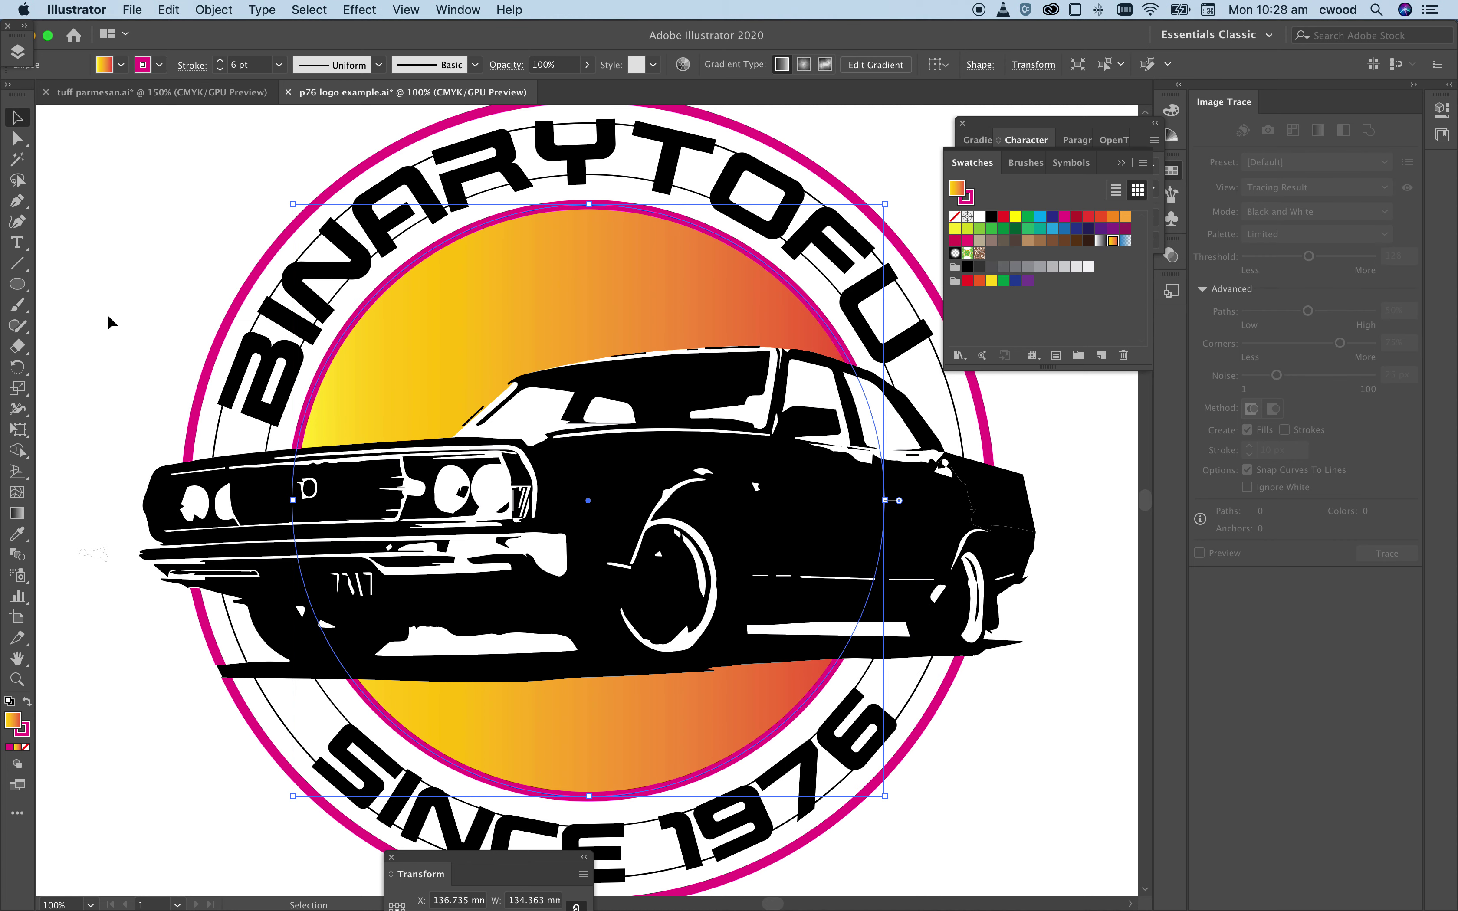
click(17, 514)
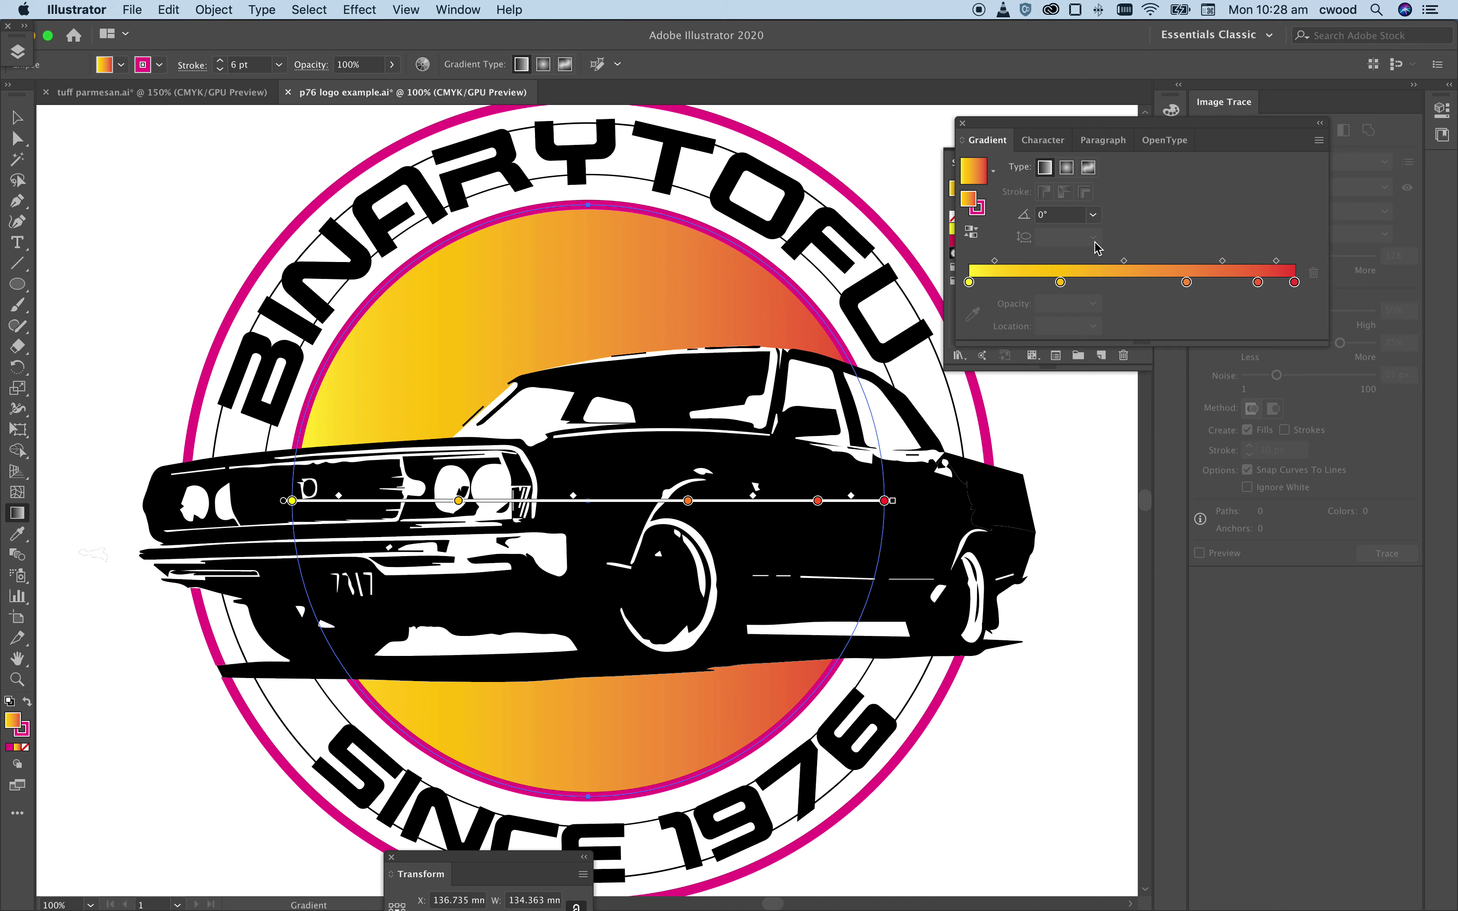
Step: Try a 180° gradient angle on the inner circle's yellow-to-red fill
click(1022, 217)
text(8909)
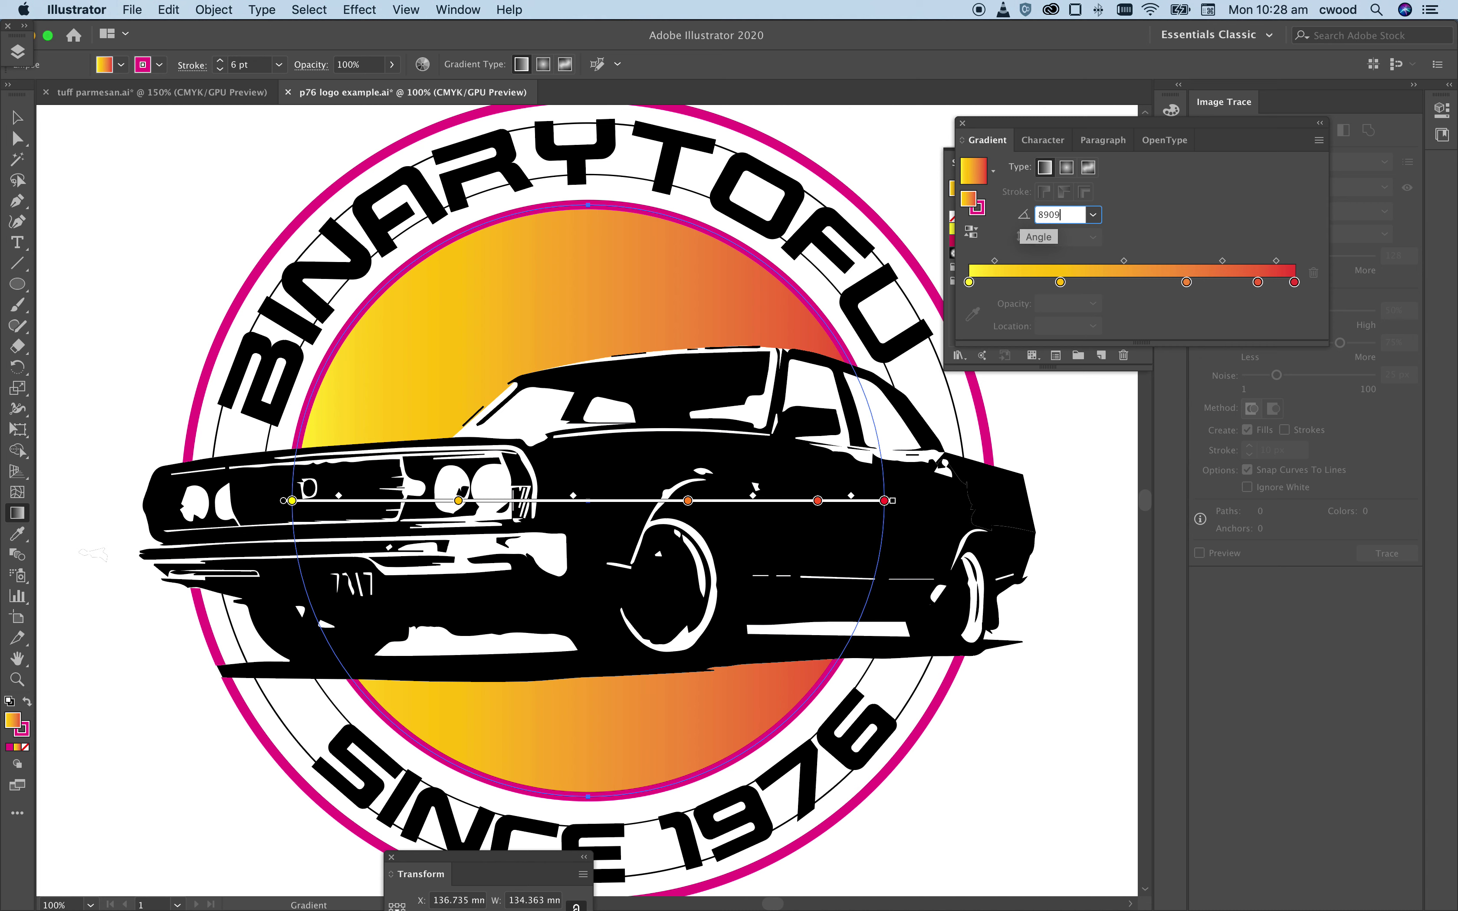
key(BackSpace)
key(BackSpace)
key(BackSpace)
text(80)
key(Return)
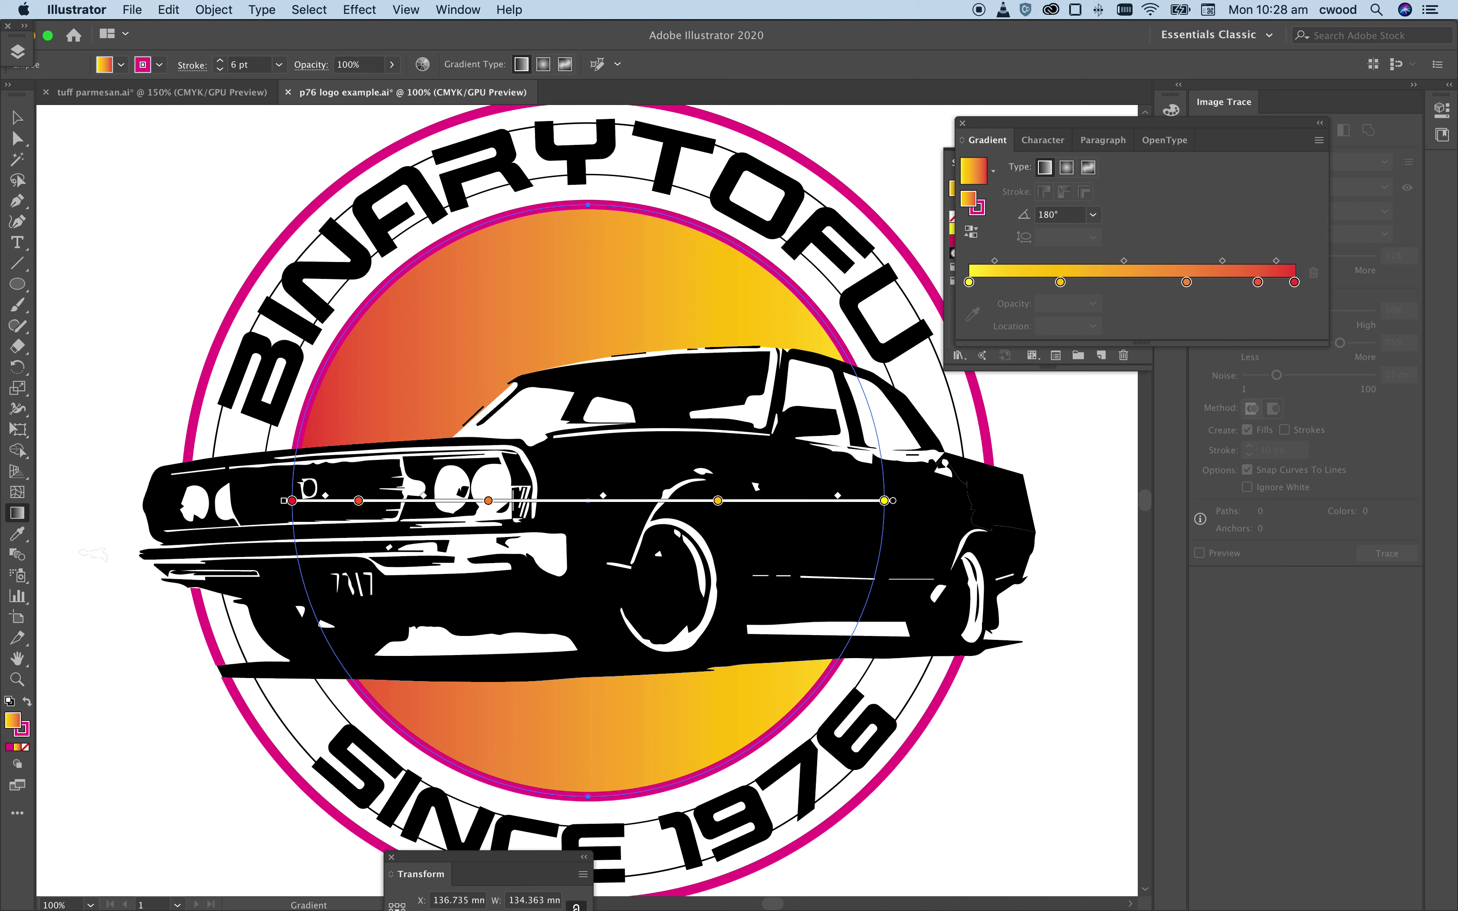
Step: Set the inner circle's gradient angle to 90° and deselect the circle
click(1062, 214)
key(super+a)
text(1)
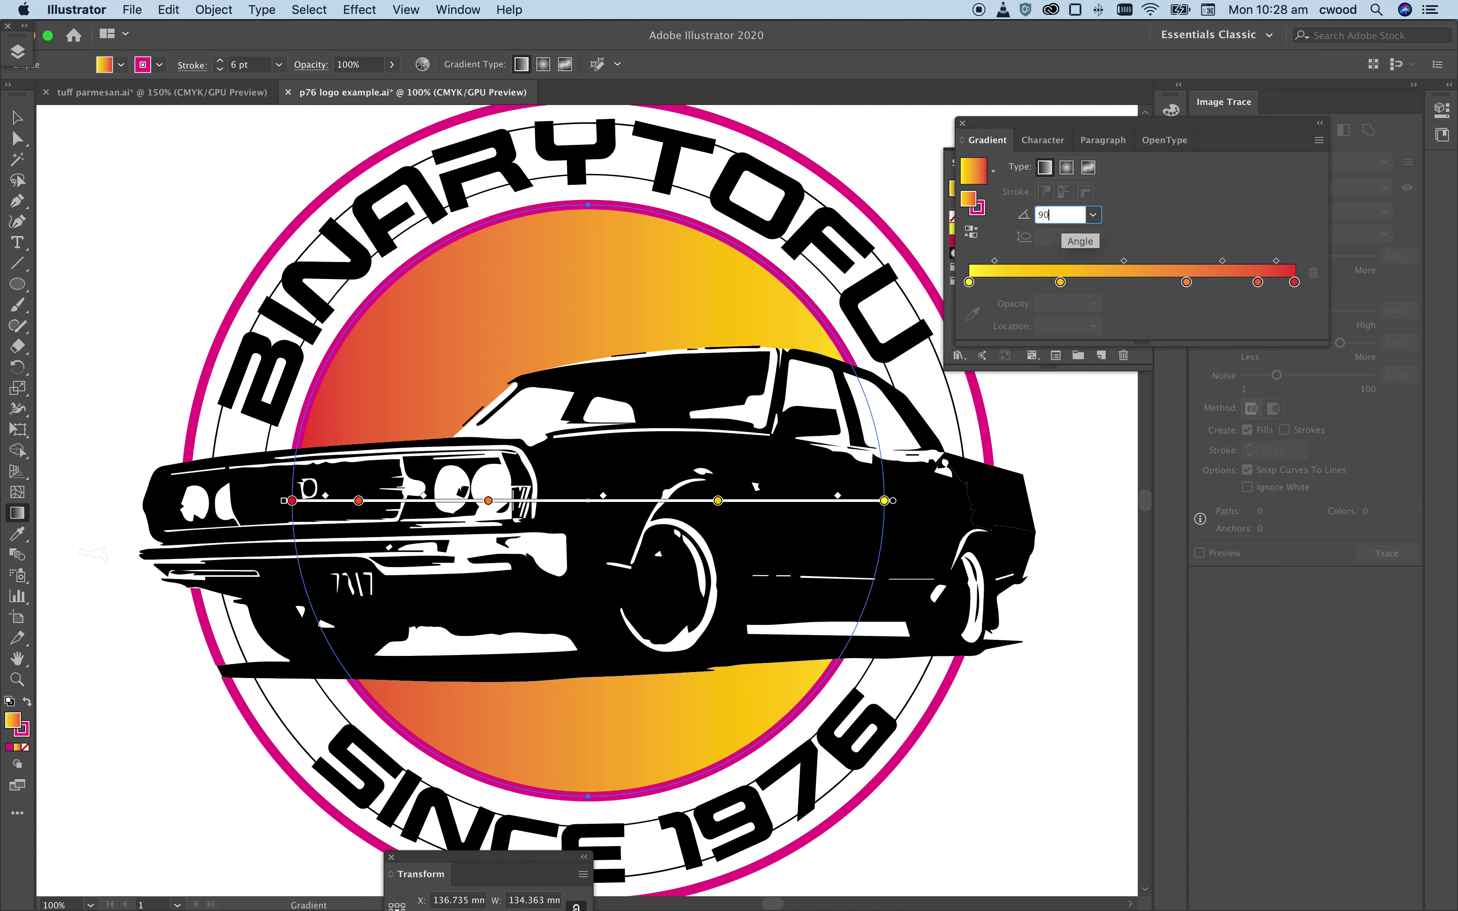
text(0)
key(Return)
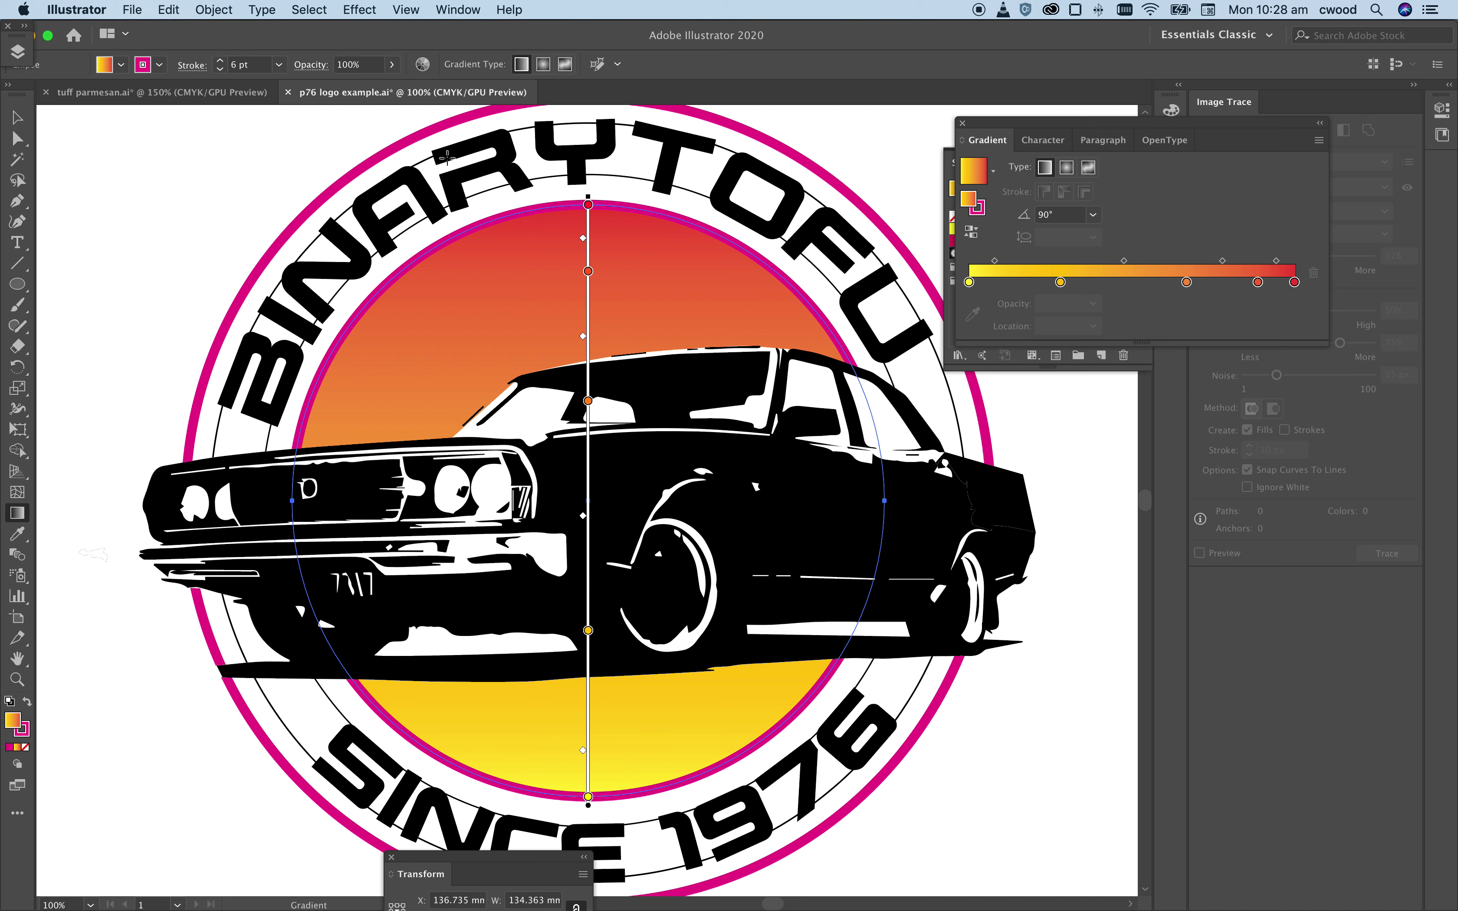
key(v)
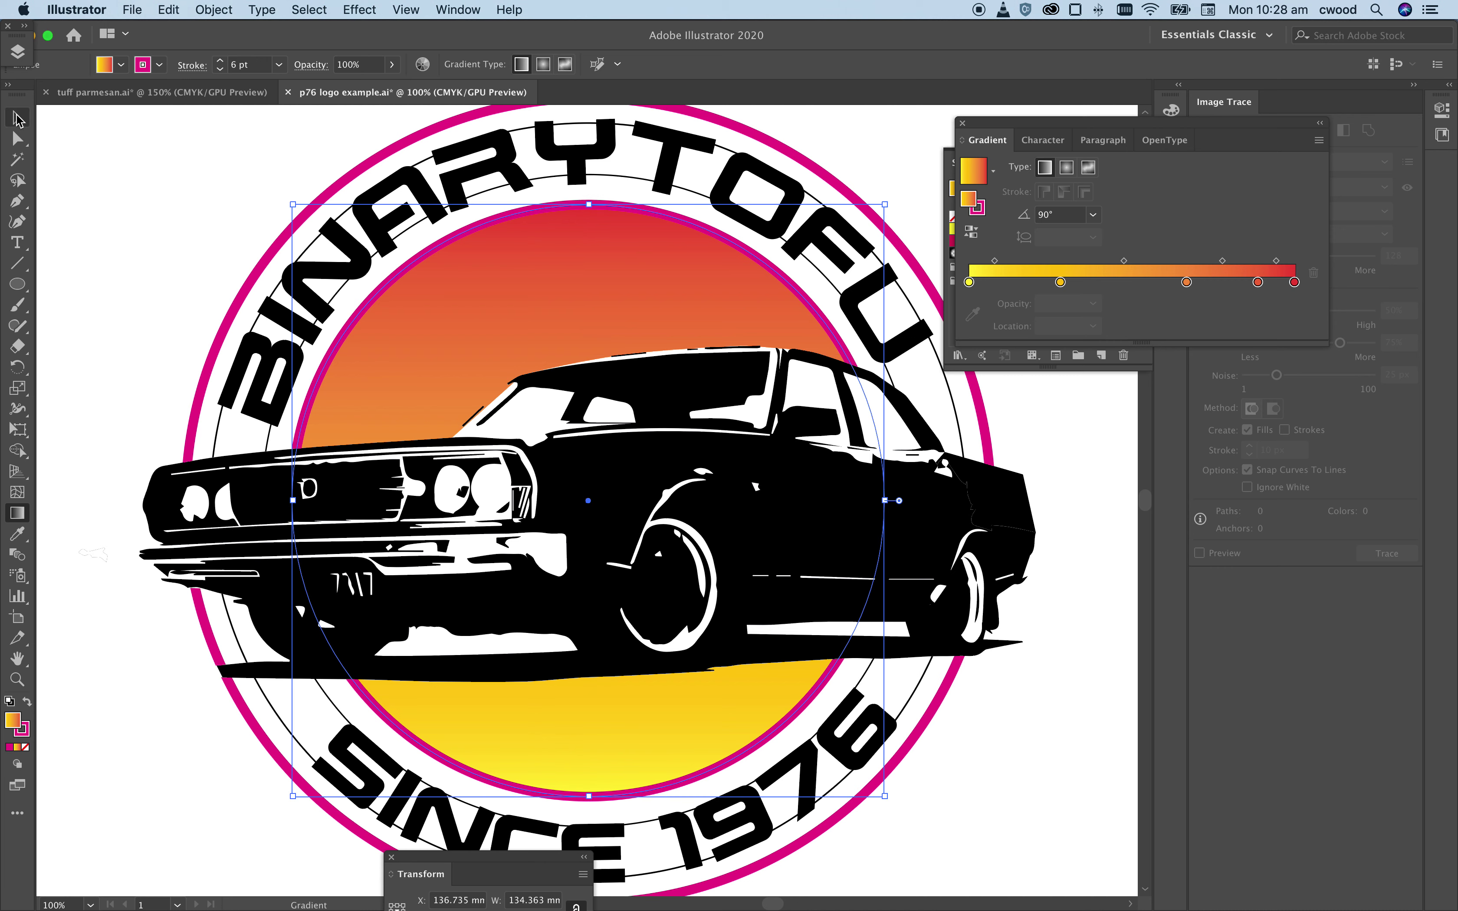
click(126, 166)
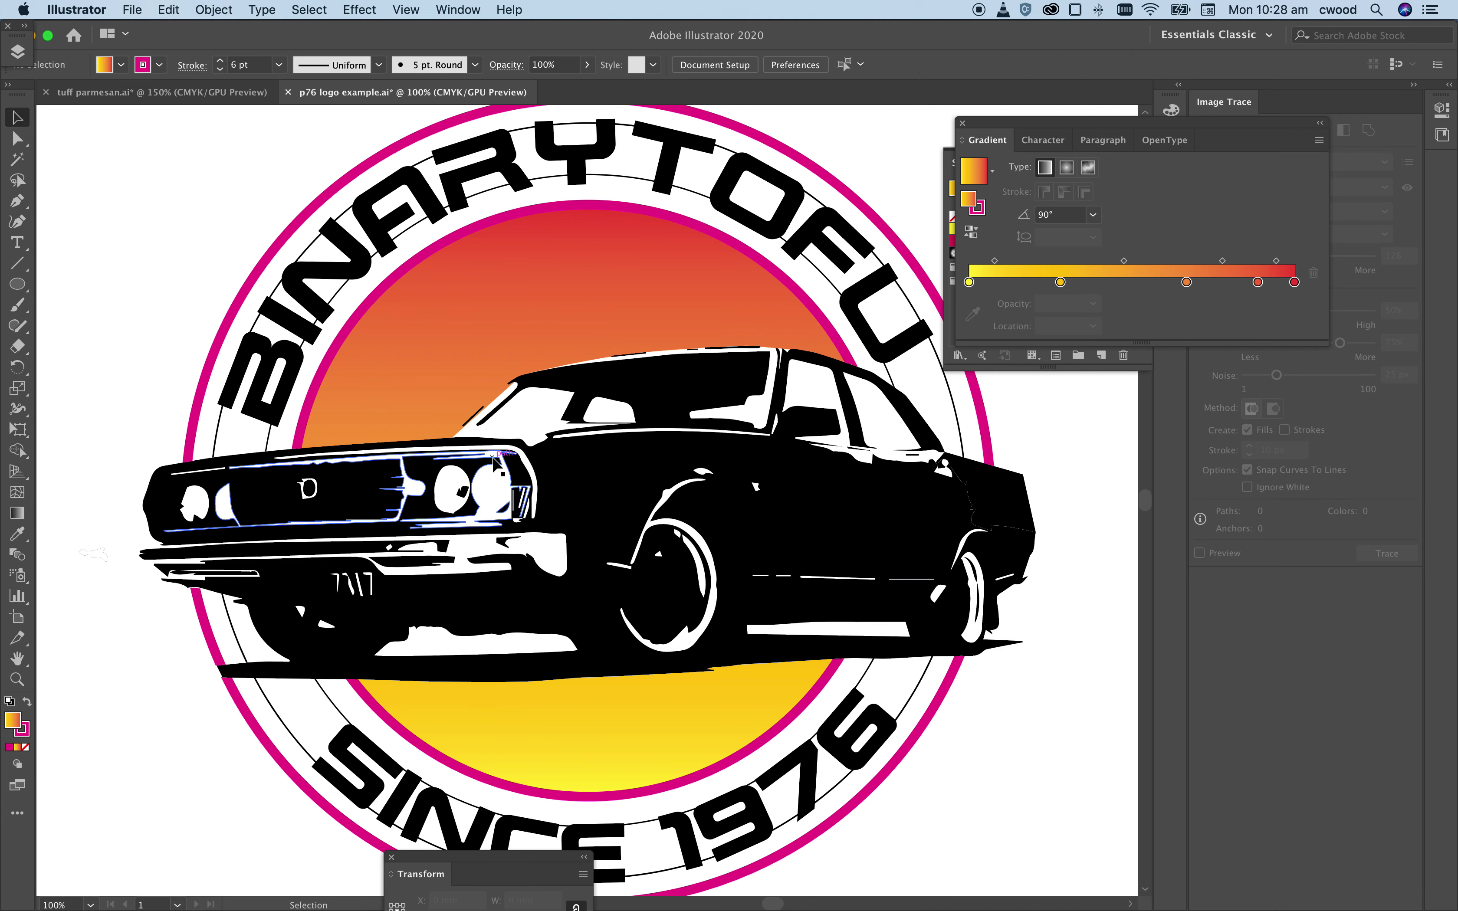
Step: Select the inner circle, open the Brights gradient swatch library and close the Textiles library
click(463, 371)
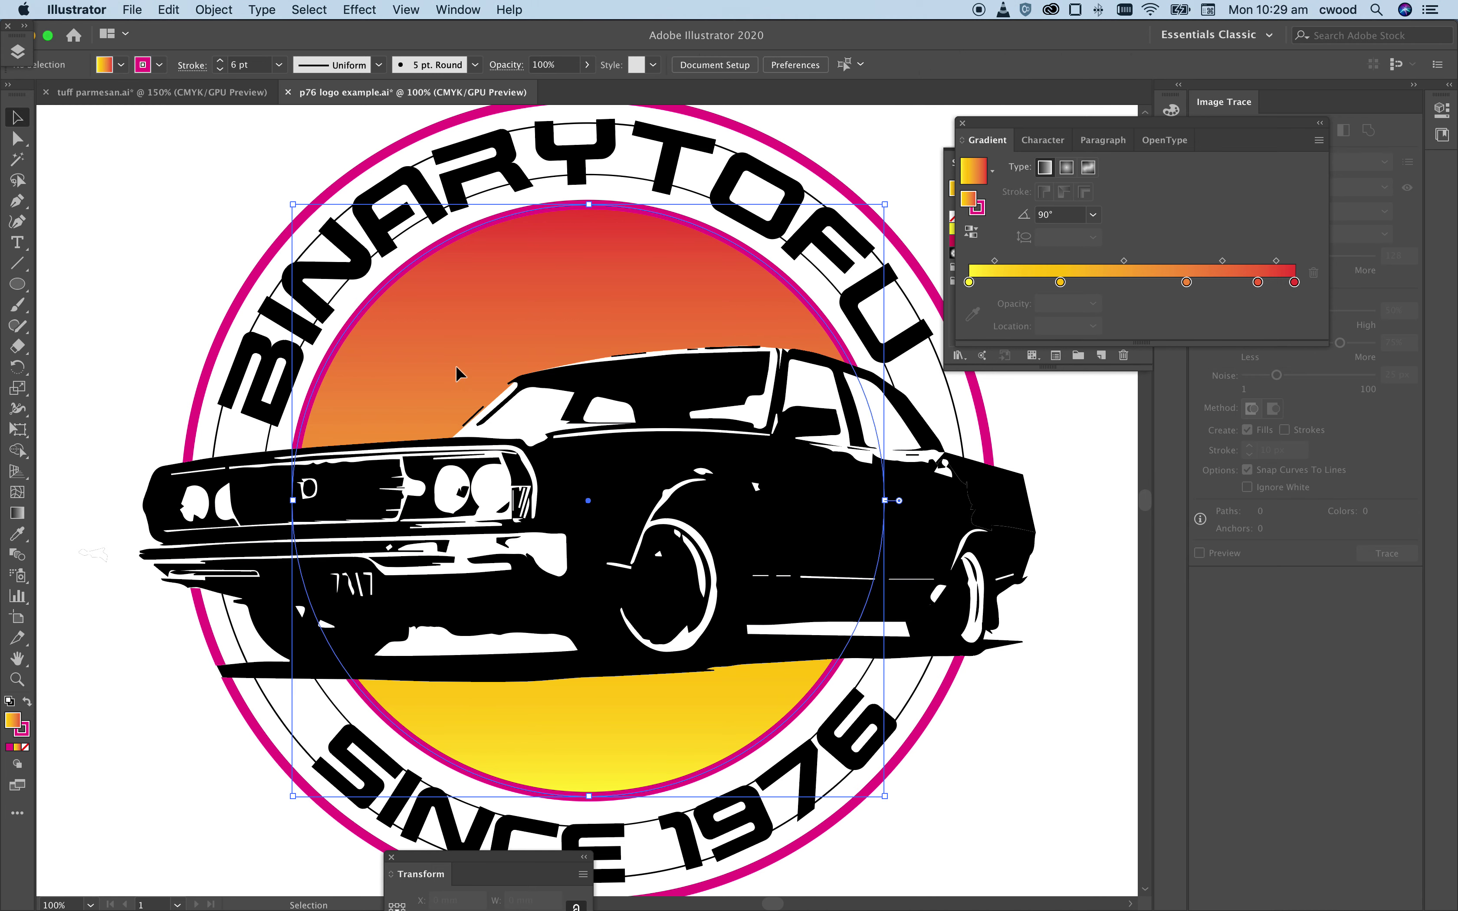
click(451, 8)
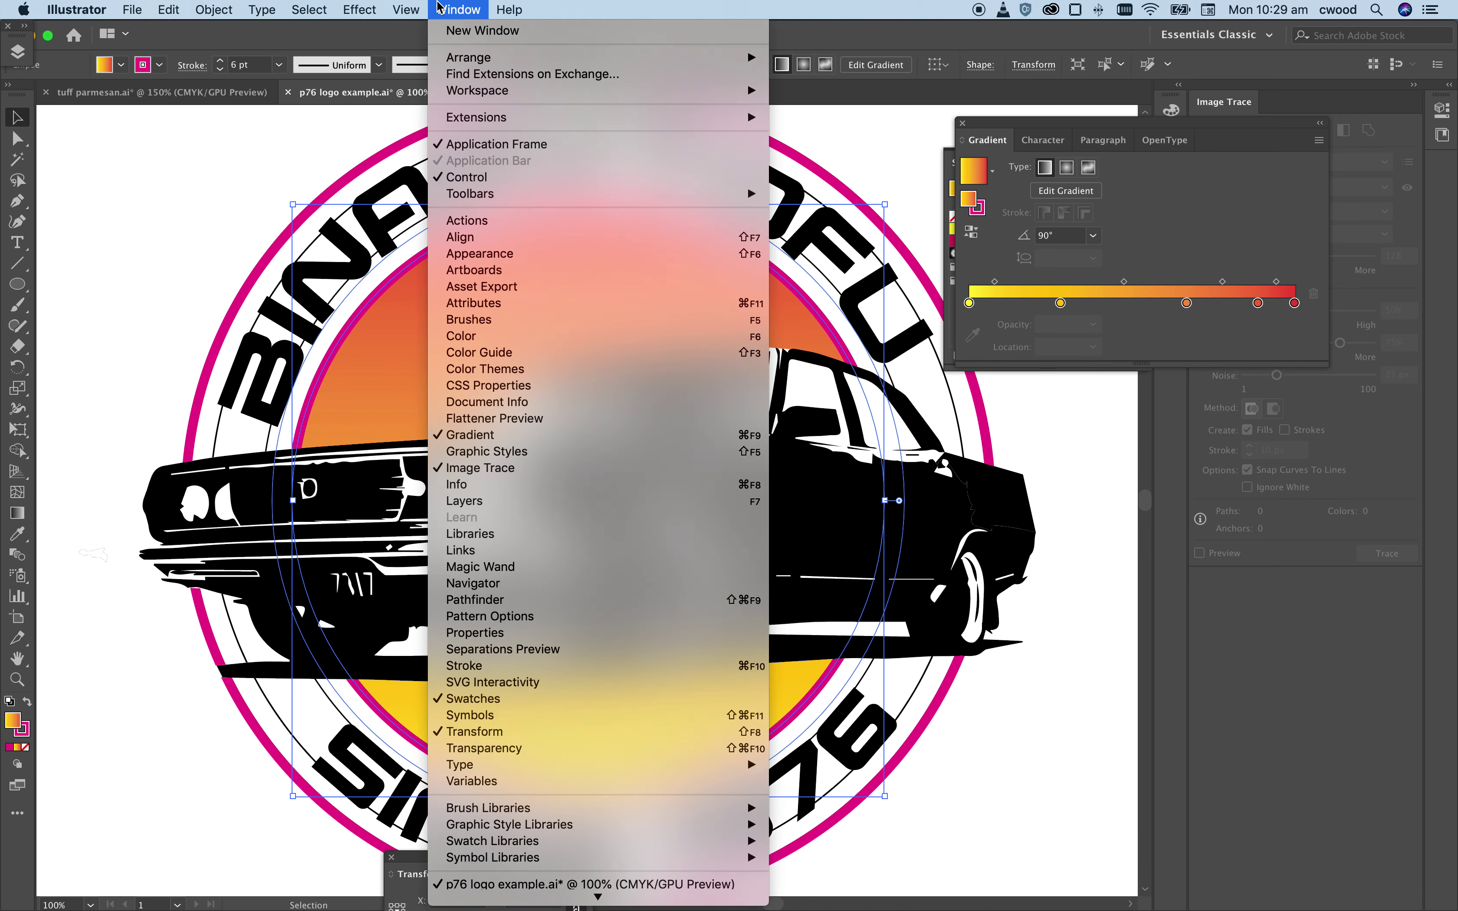
mouse_move(762, 860)
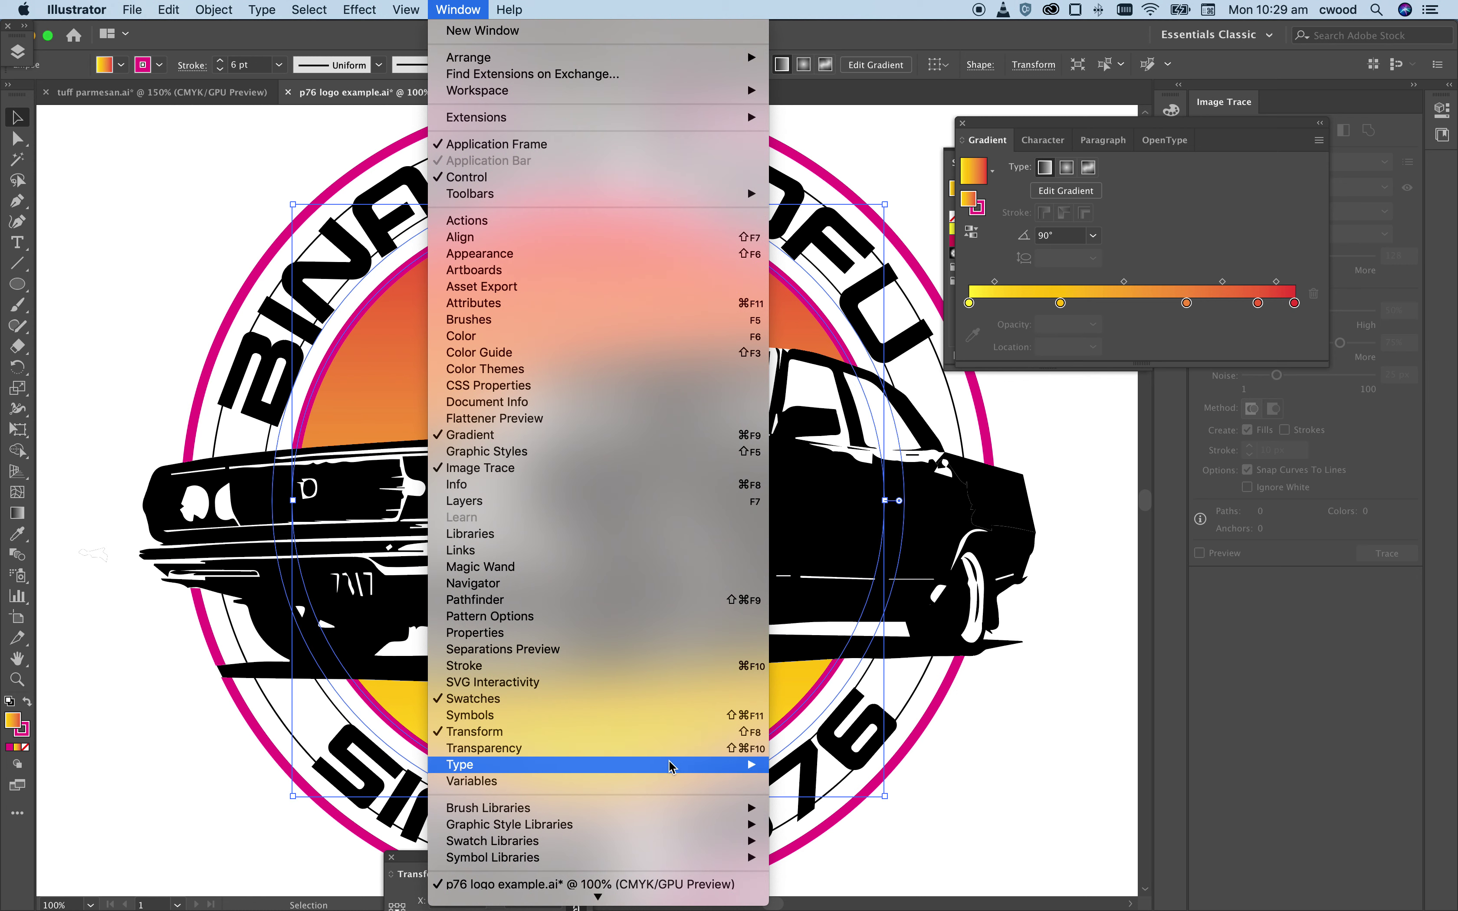
mouse_move(686, 843)
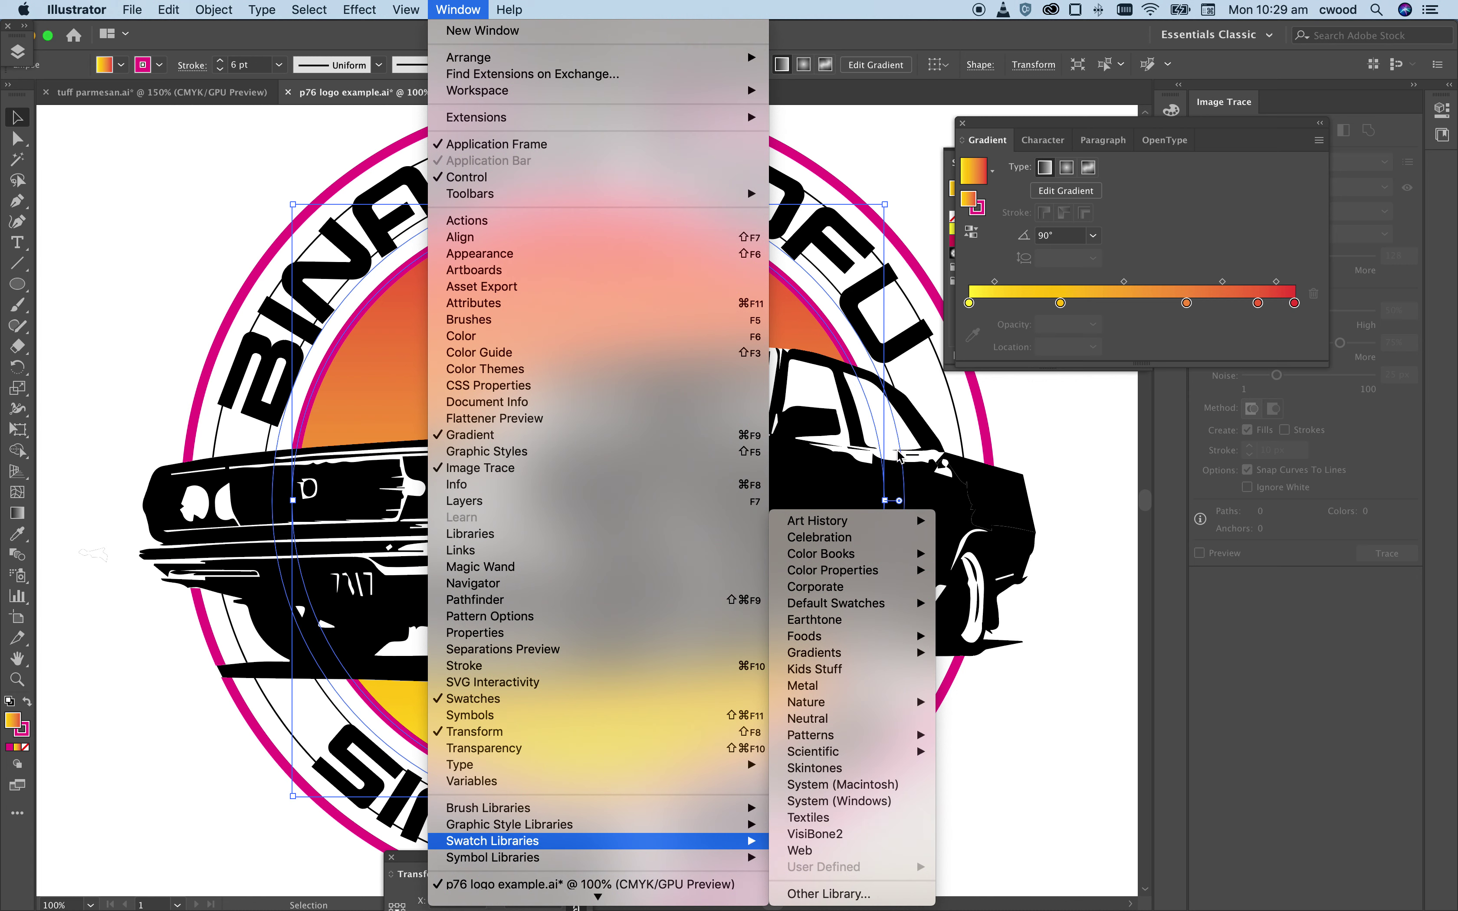
mouse_move(866, 654)
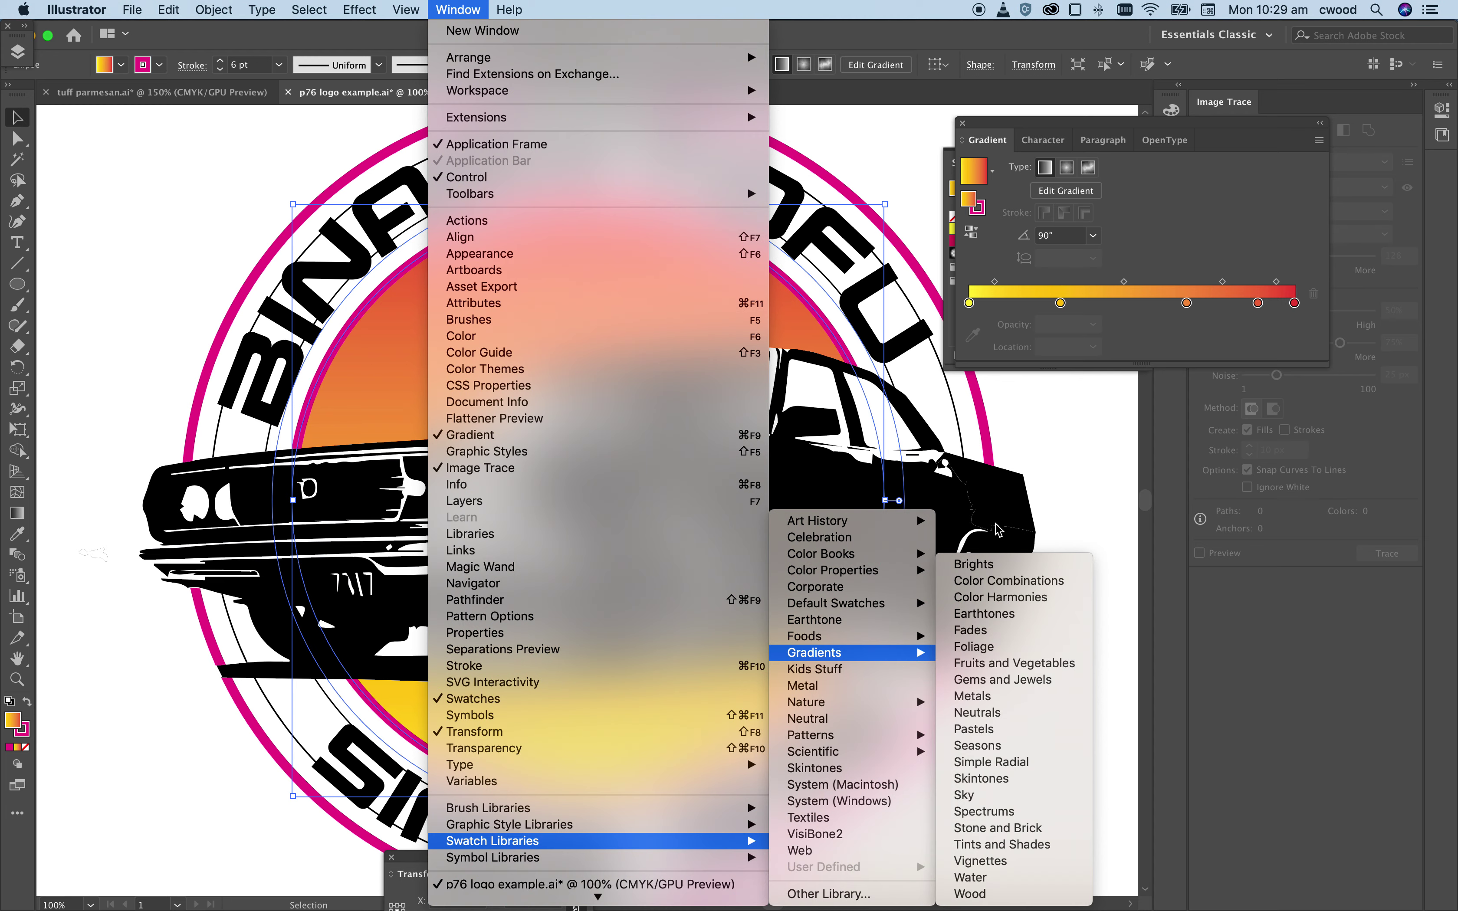
click(997, 564)
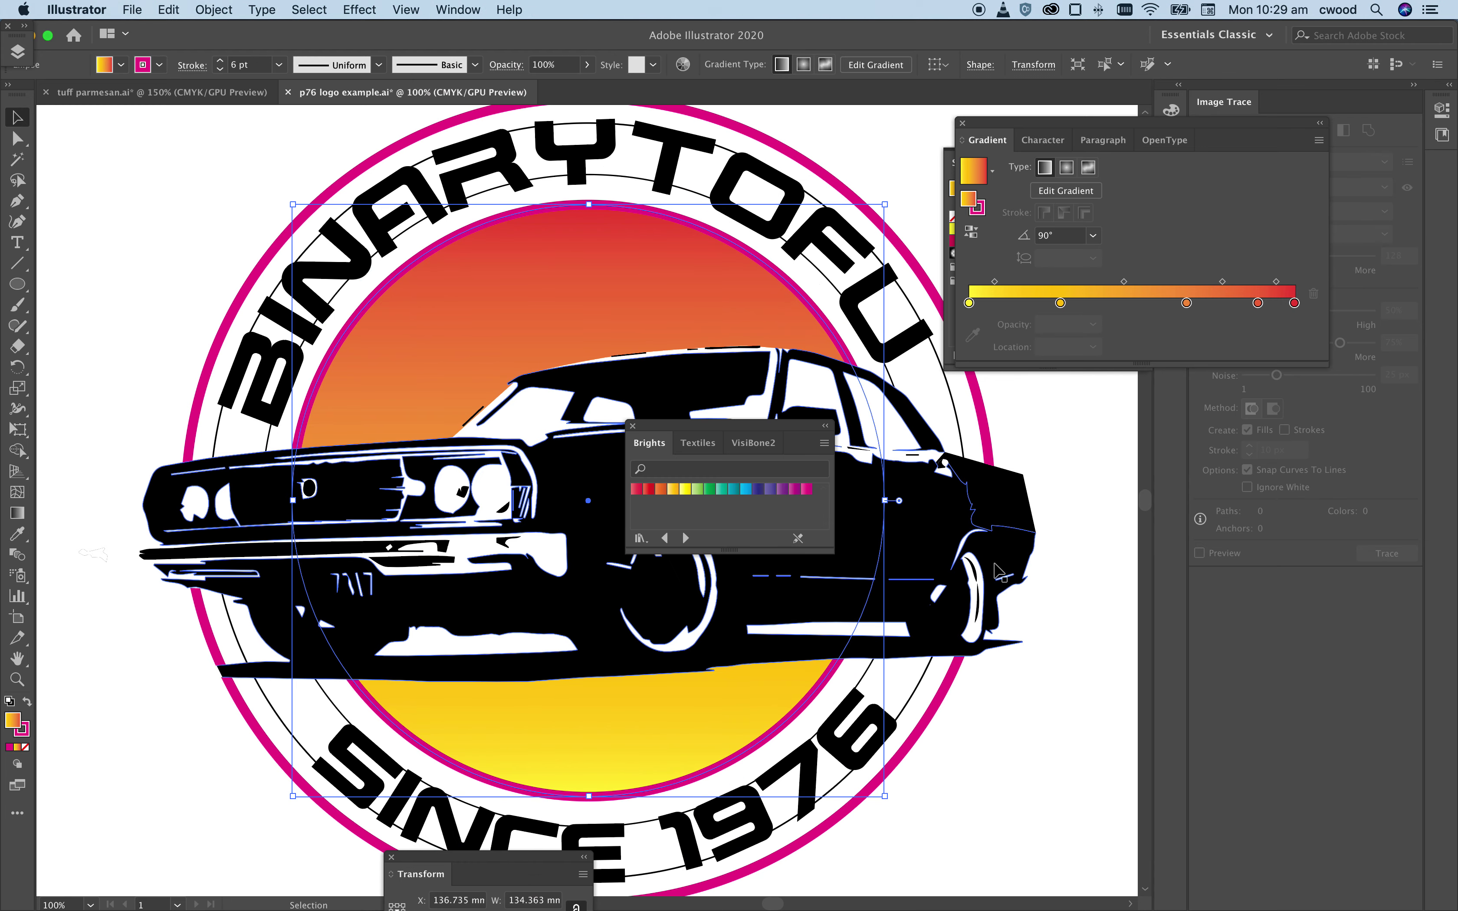
drag(683, 442, 995, 475)
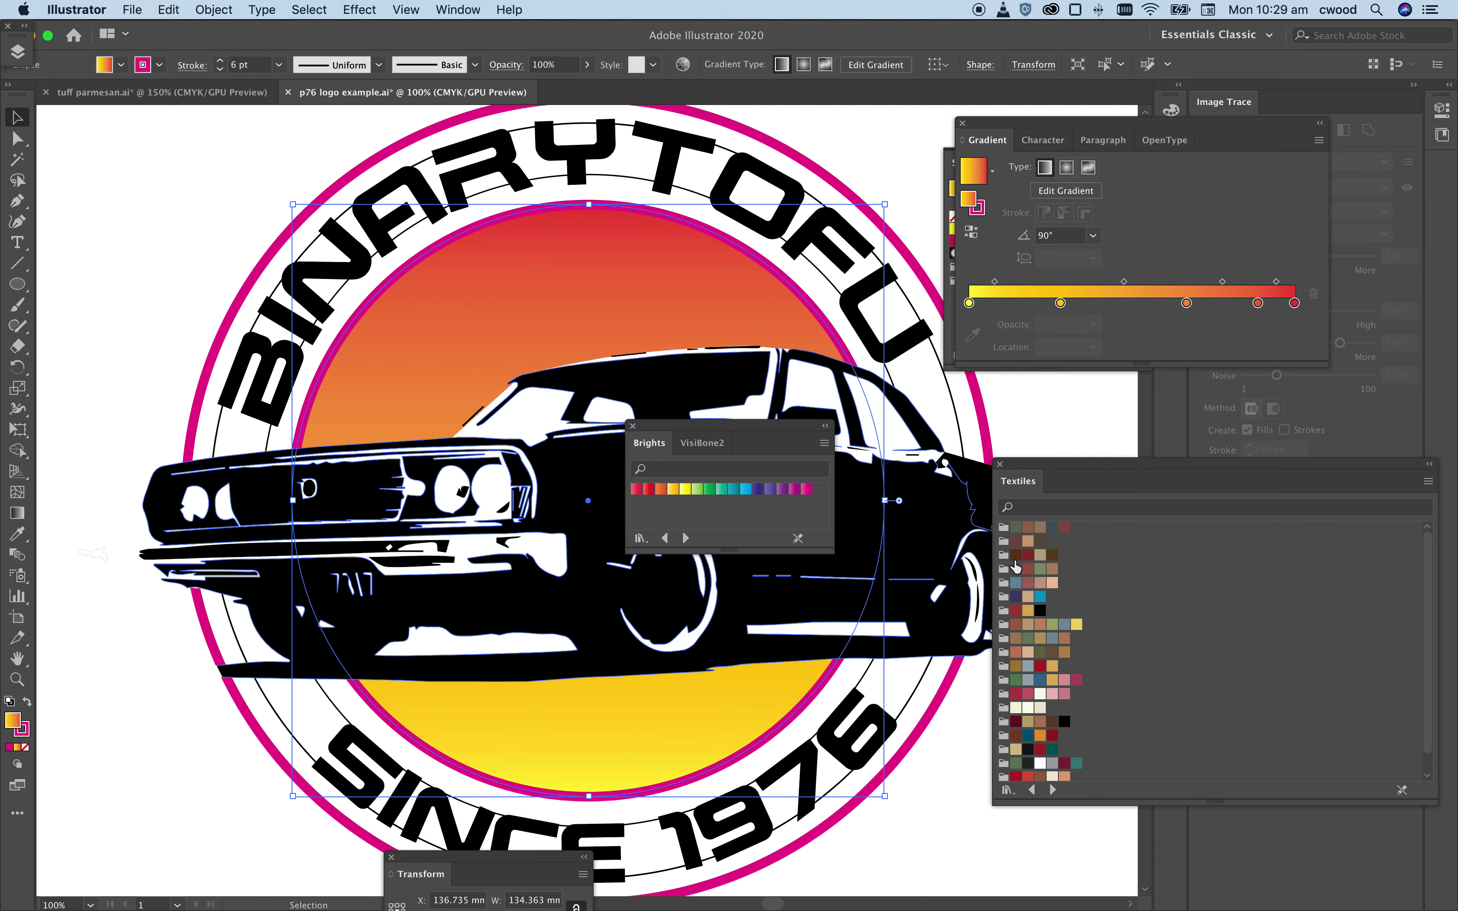
click(1000, 466)
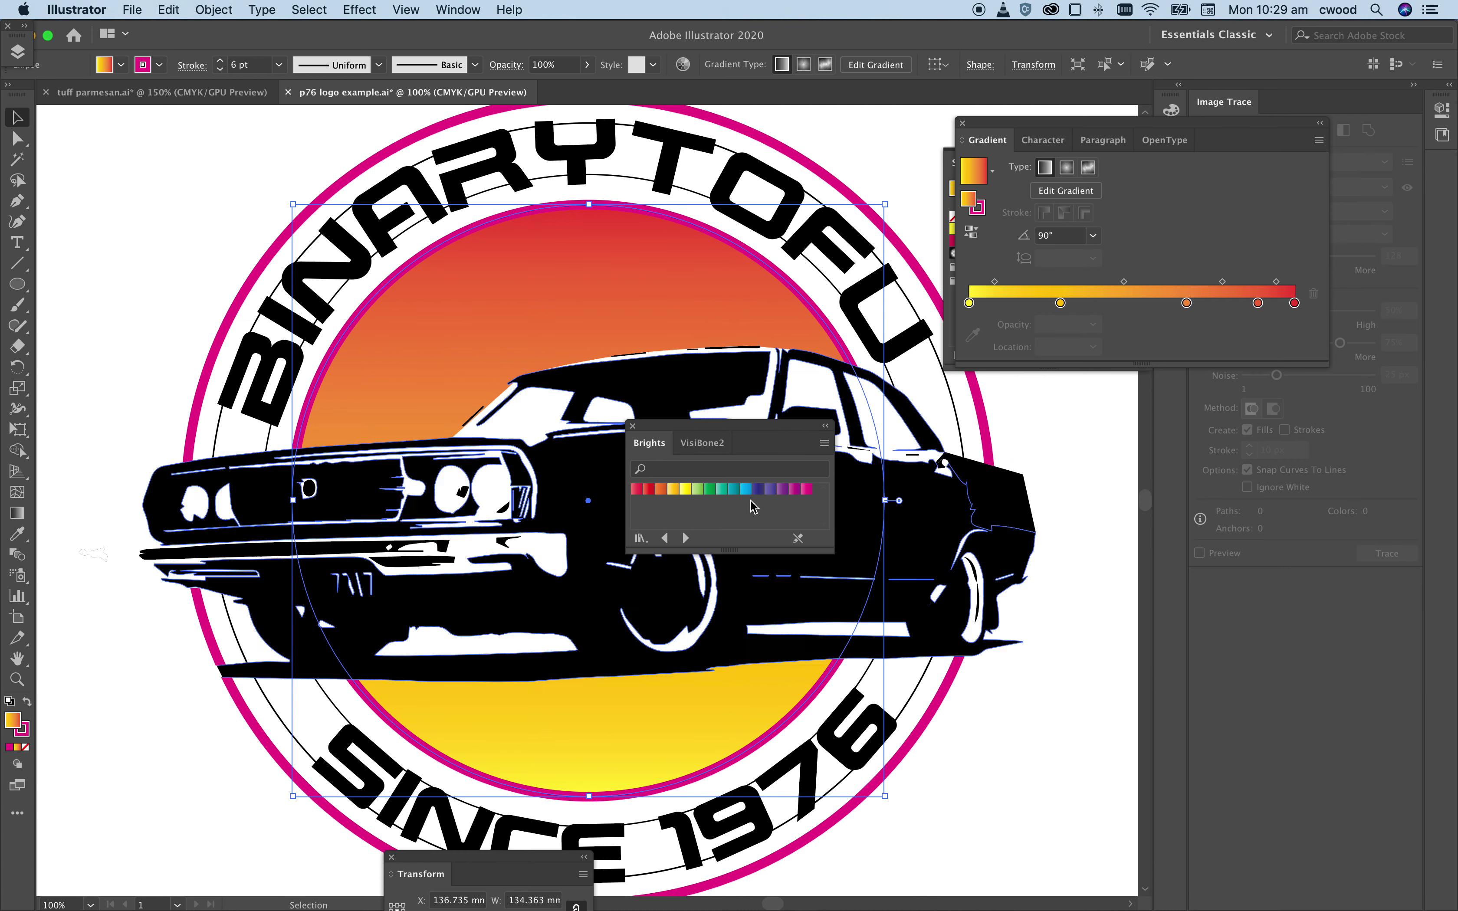
Step: Fill the inner circle with the teal gradient from the Brights library after trying the light green and Green ones
drag(697, 491, 531, 326)
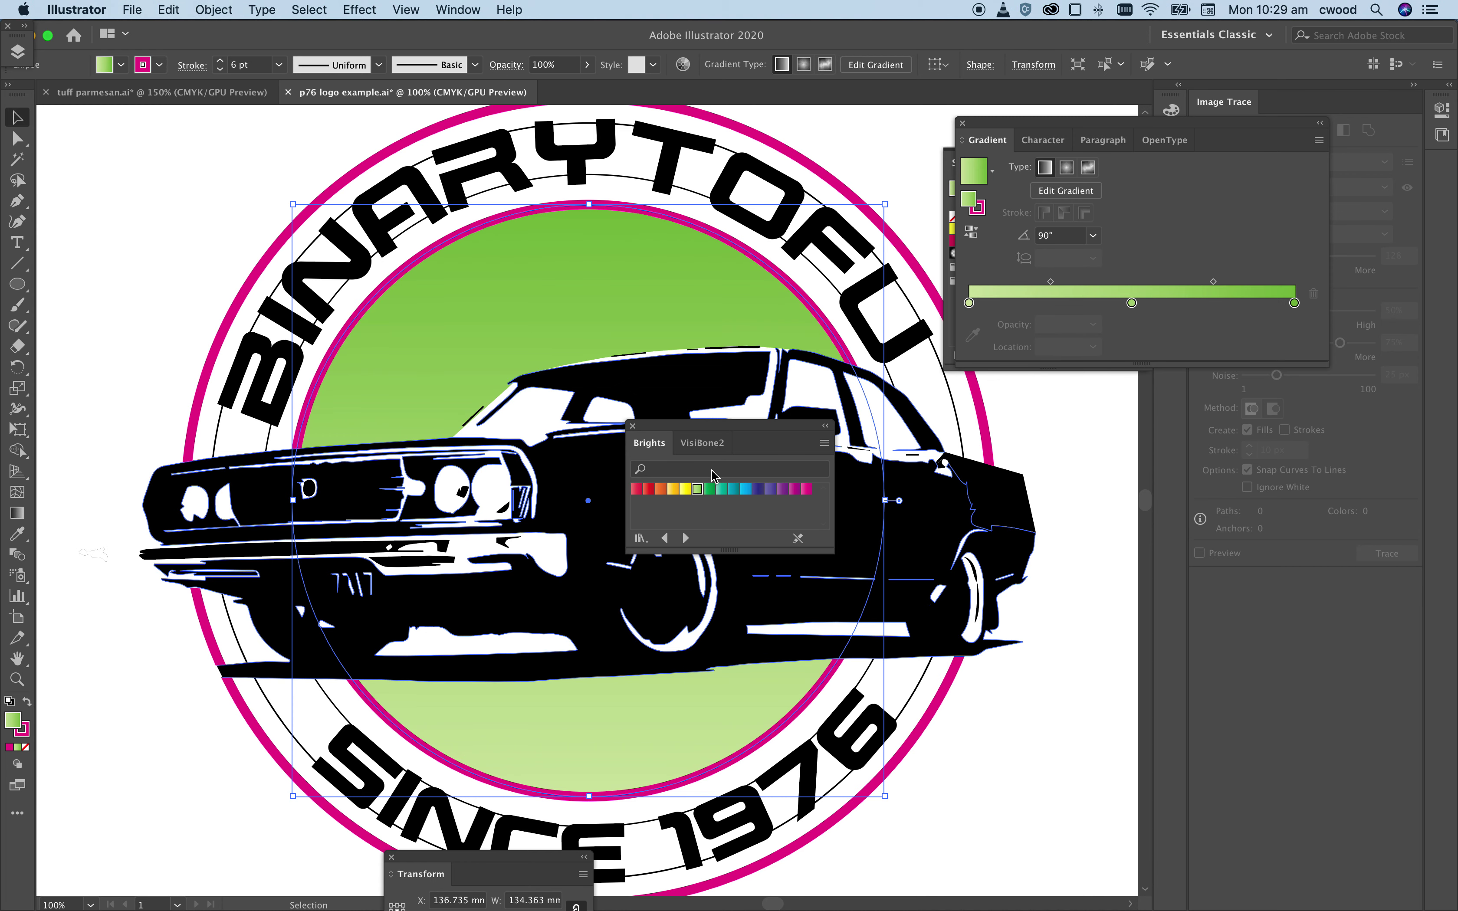
drag(709, 489, 534, 303)
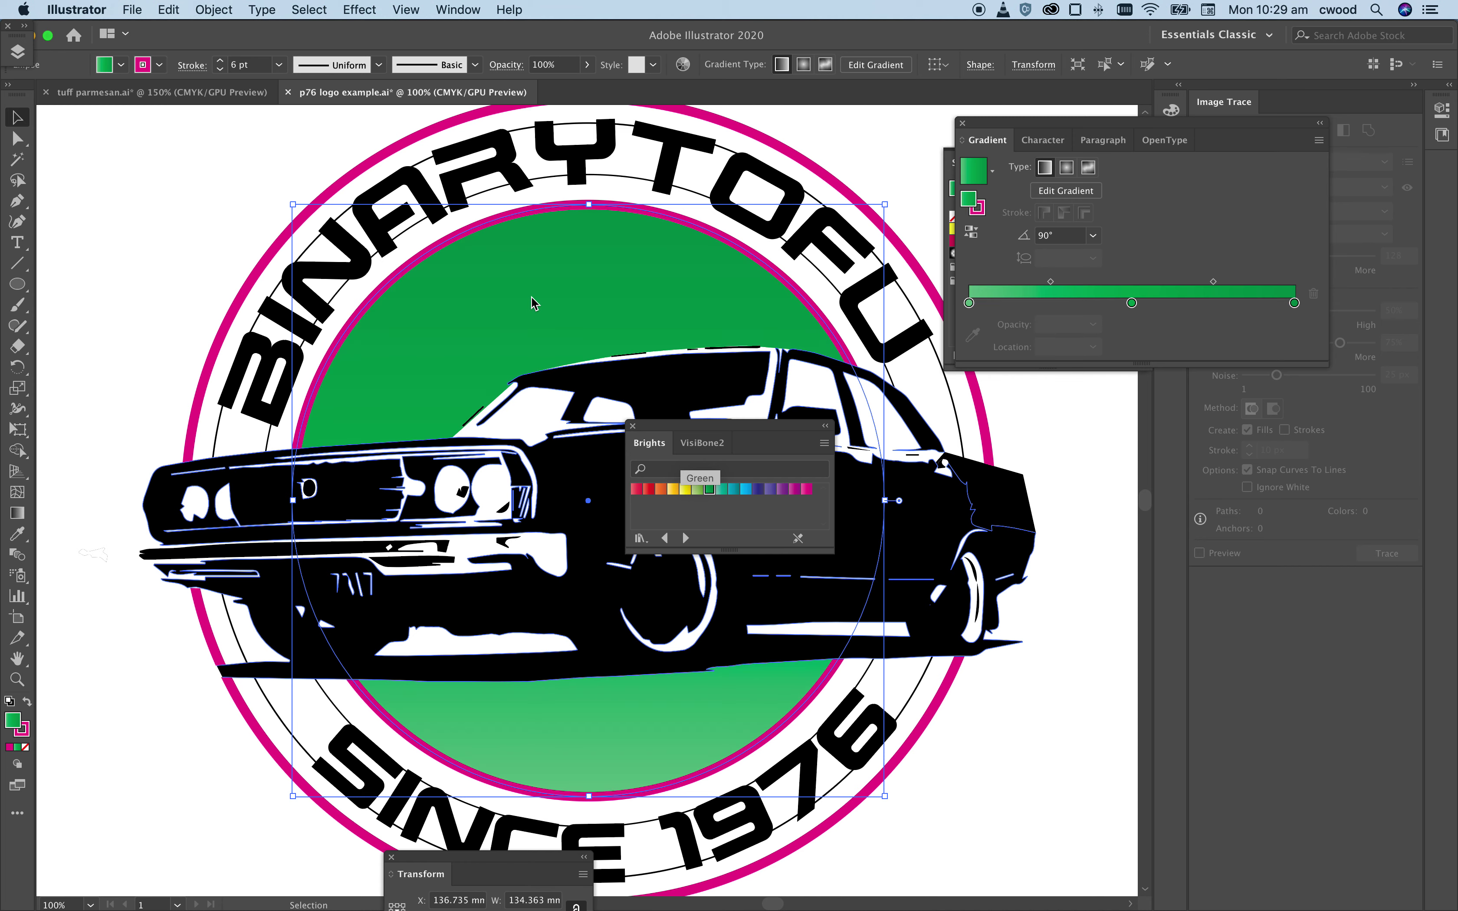
drag(723, 489, 572, 306)
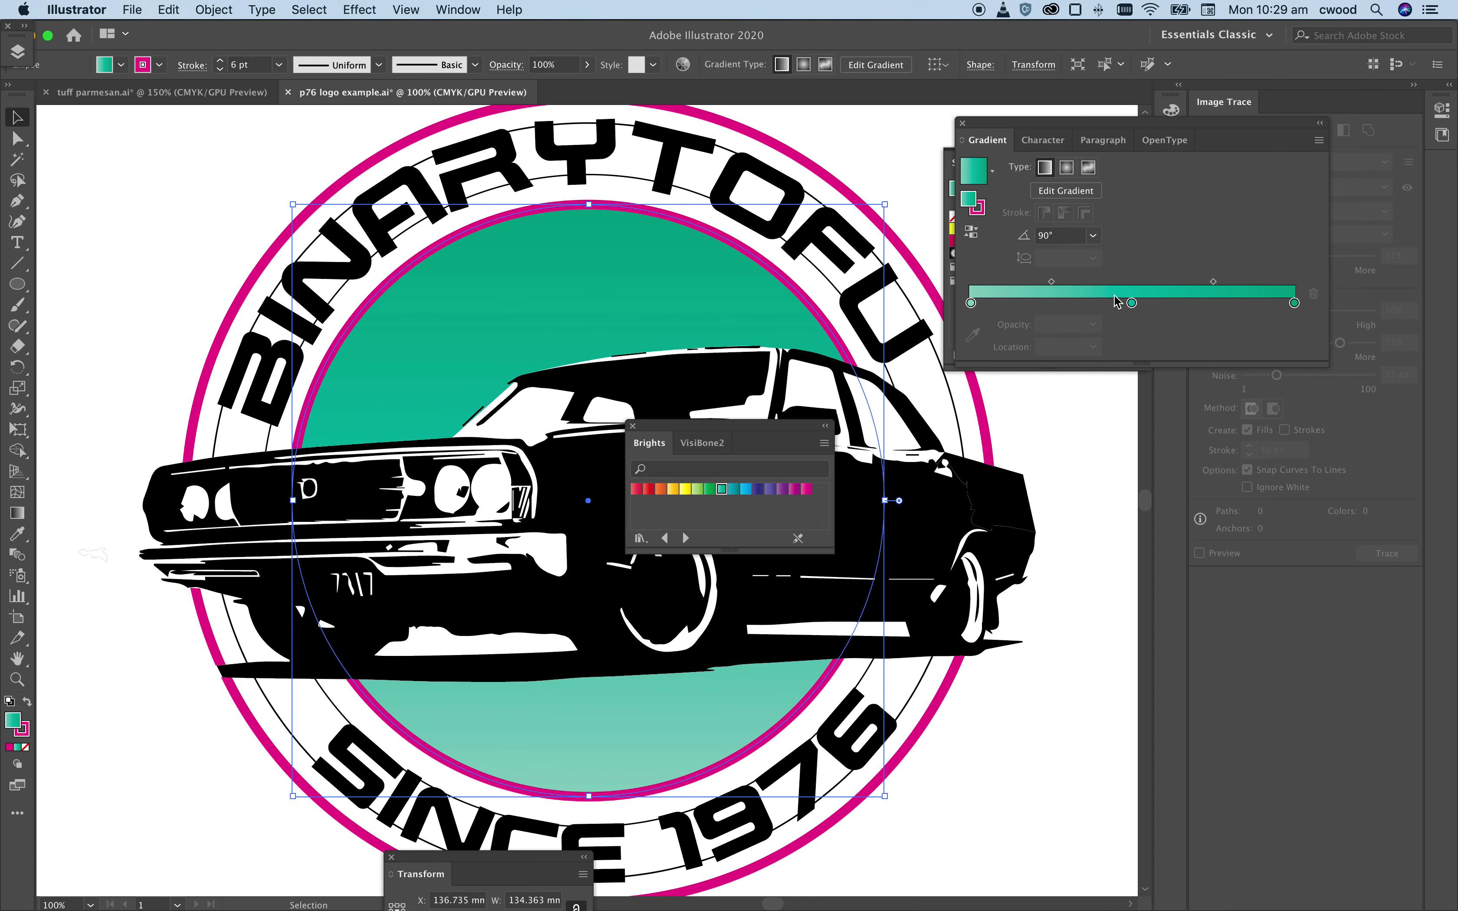
Step: Move the teal gradient's middle colour stop to 52.42%, view the end stop's colour options without changing them, and deselect the circle
mouse_move(1130, 304)
mouse_down()
mouse_move(1064, 303)
mouse_move(1163, 303)
mouse_move(1142, 306)
mouse_up()
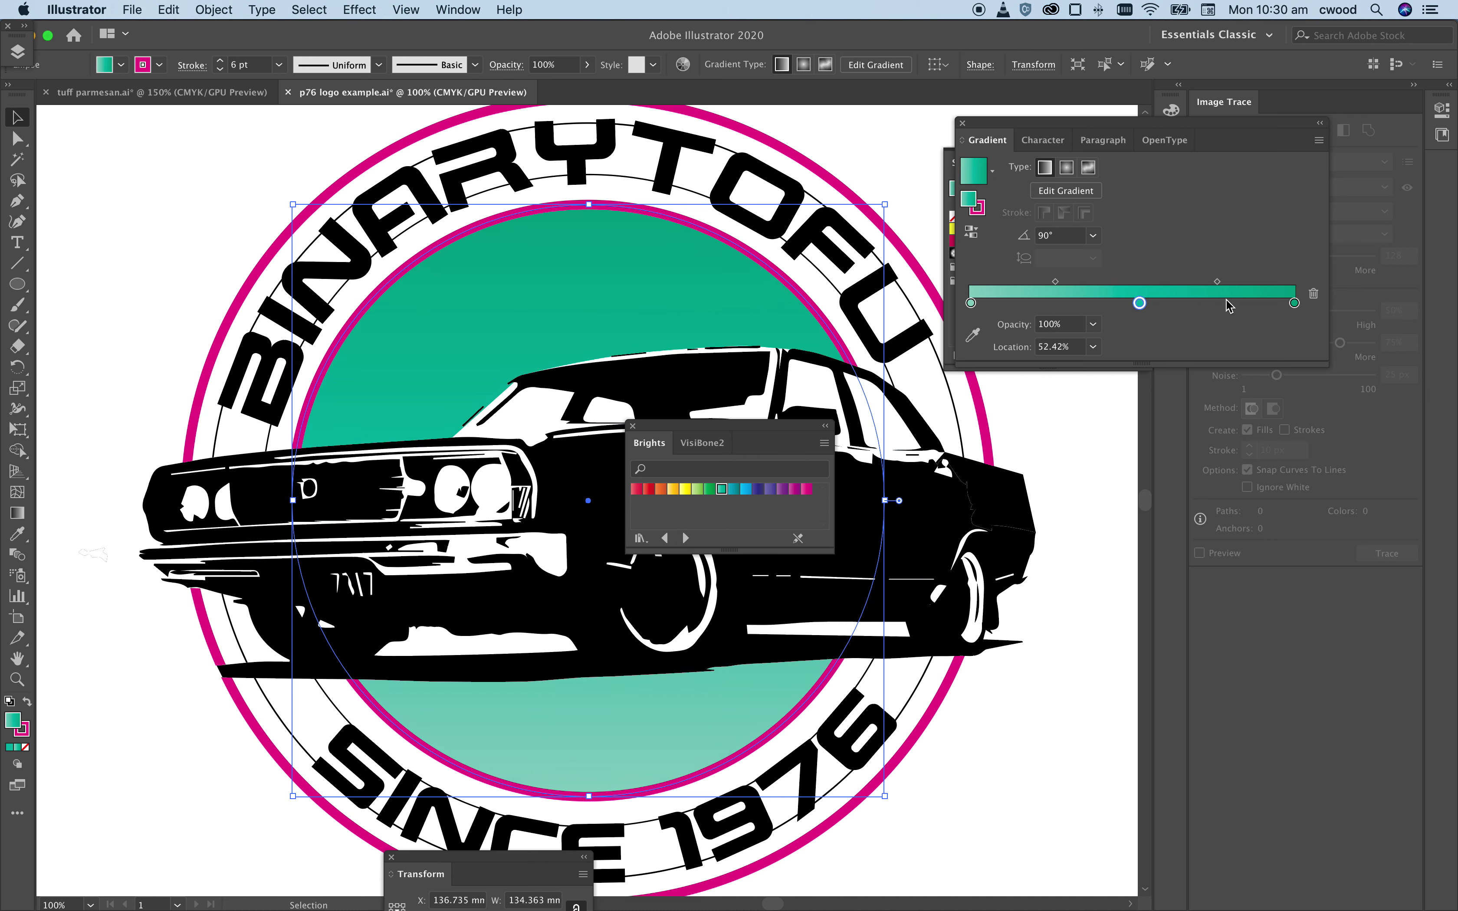
click(1294, 303)
double_click(1294, 303)
key(Escape)
double_click(1294, 304)
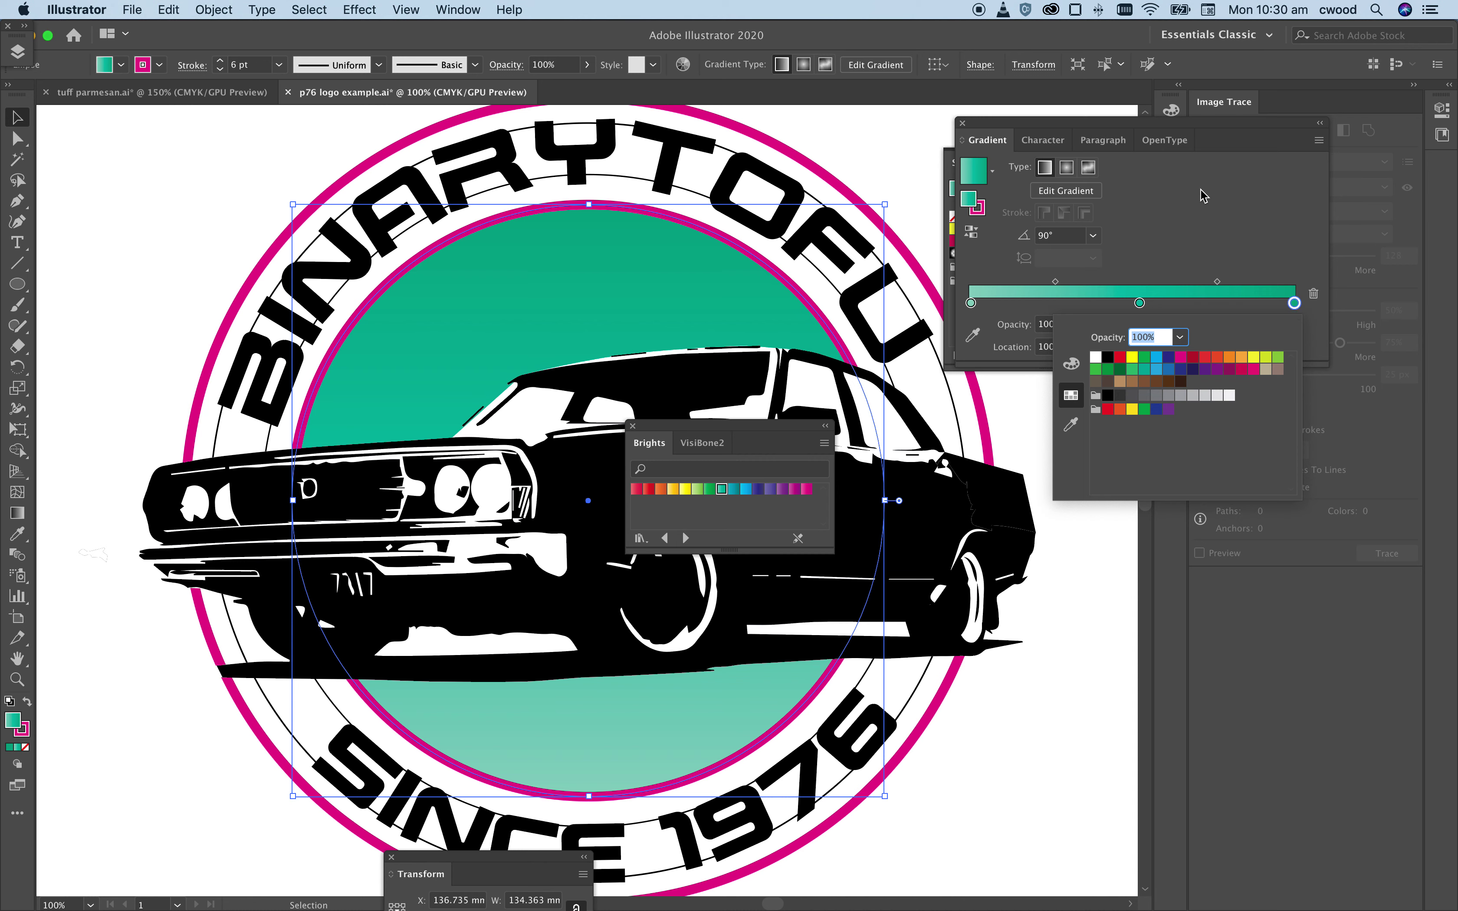
key(Escape)
click(125, 394)
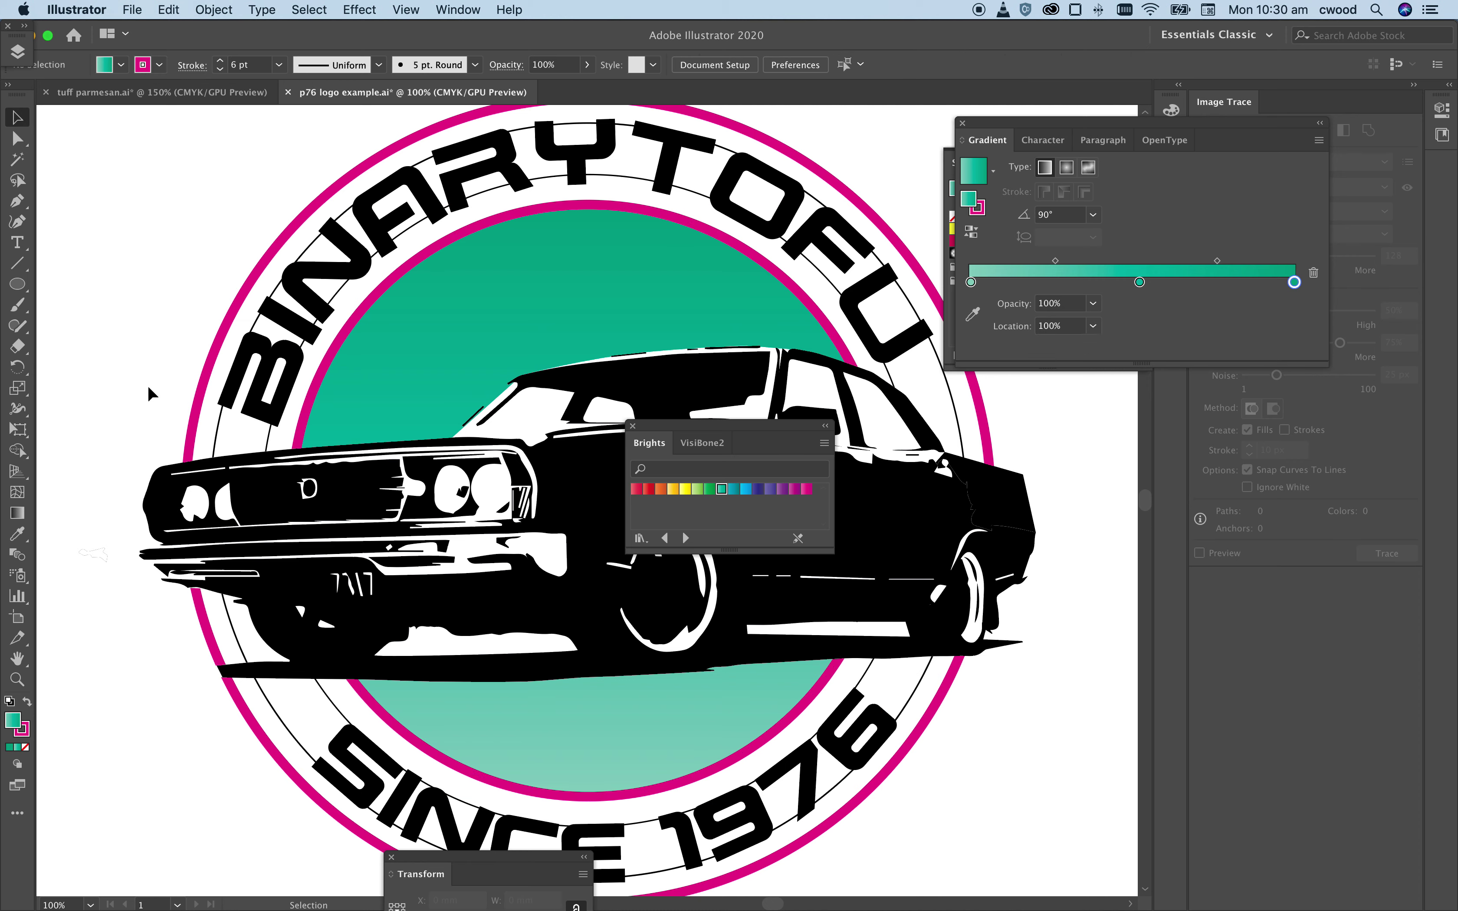
Step: Try filling the logo's outermost circle with CMYK Yellow and sending it behind the curved text
click(827, 187)
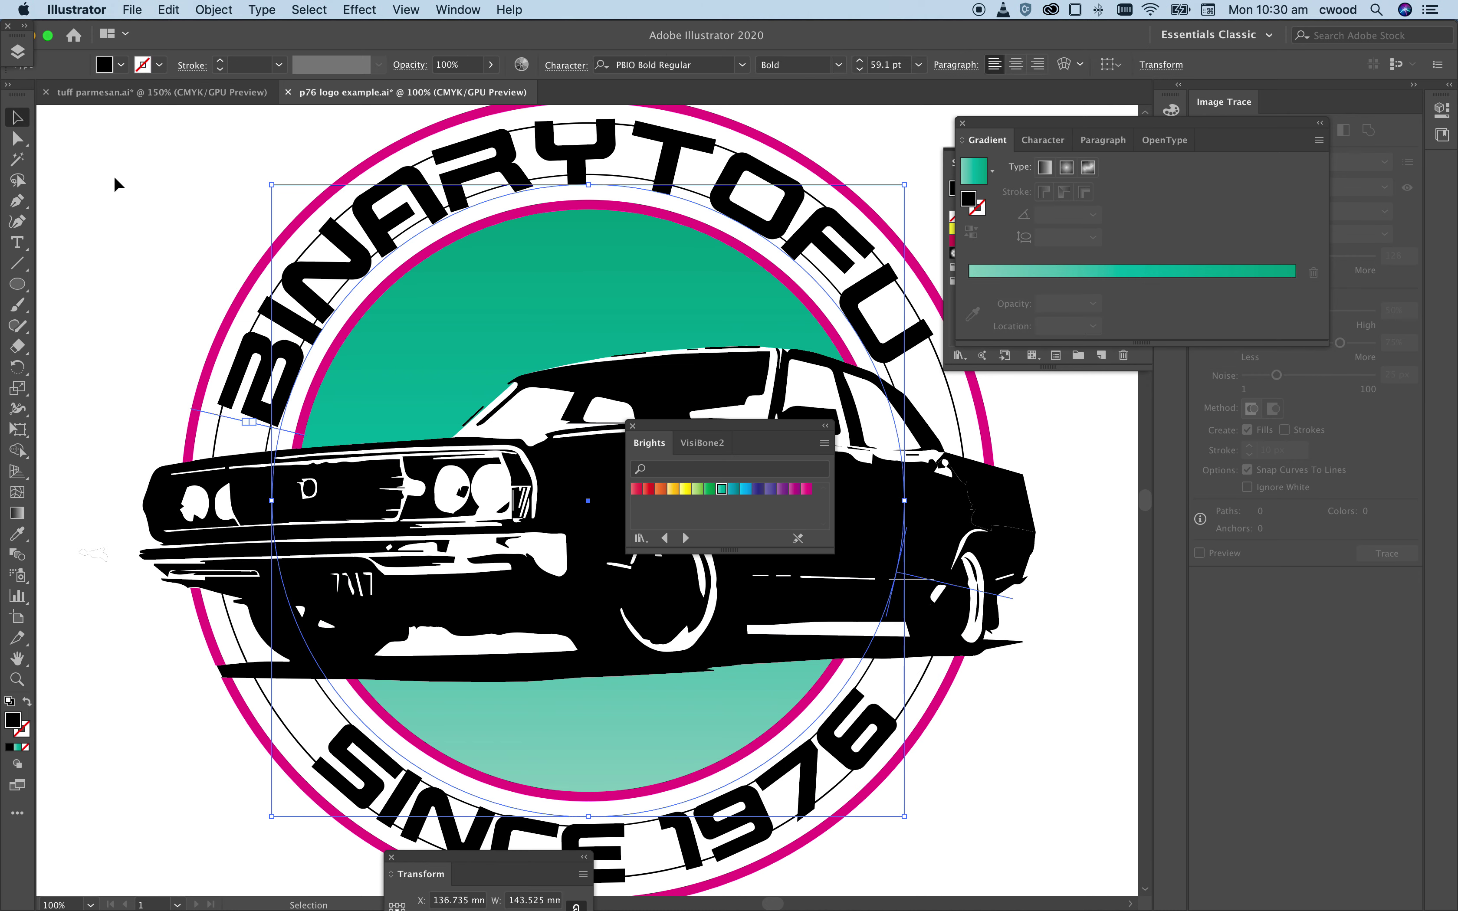
click(17, 243)
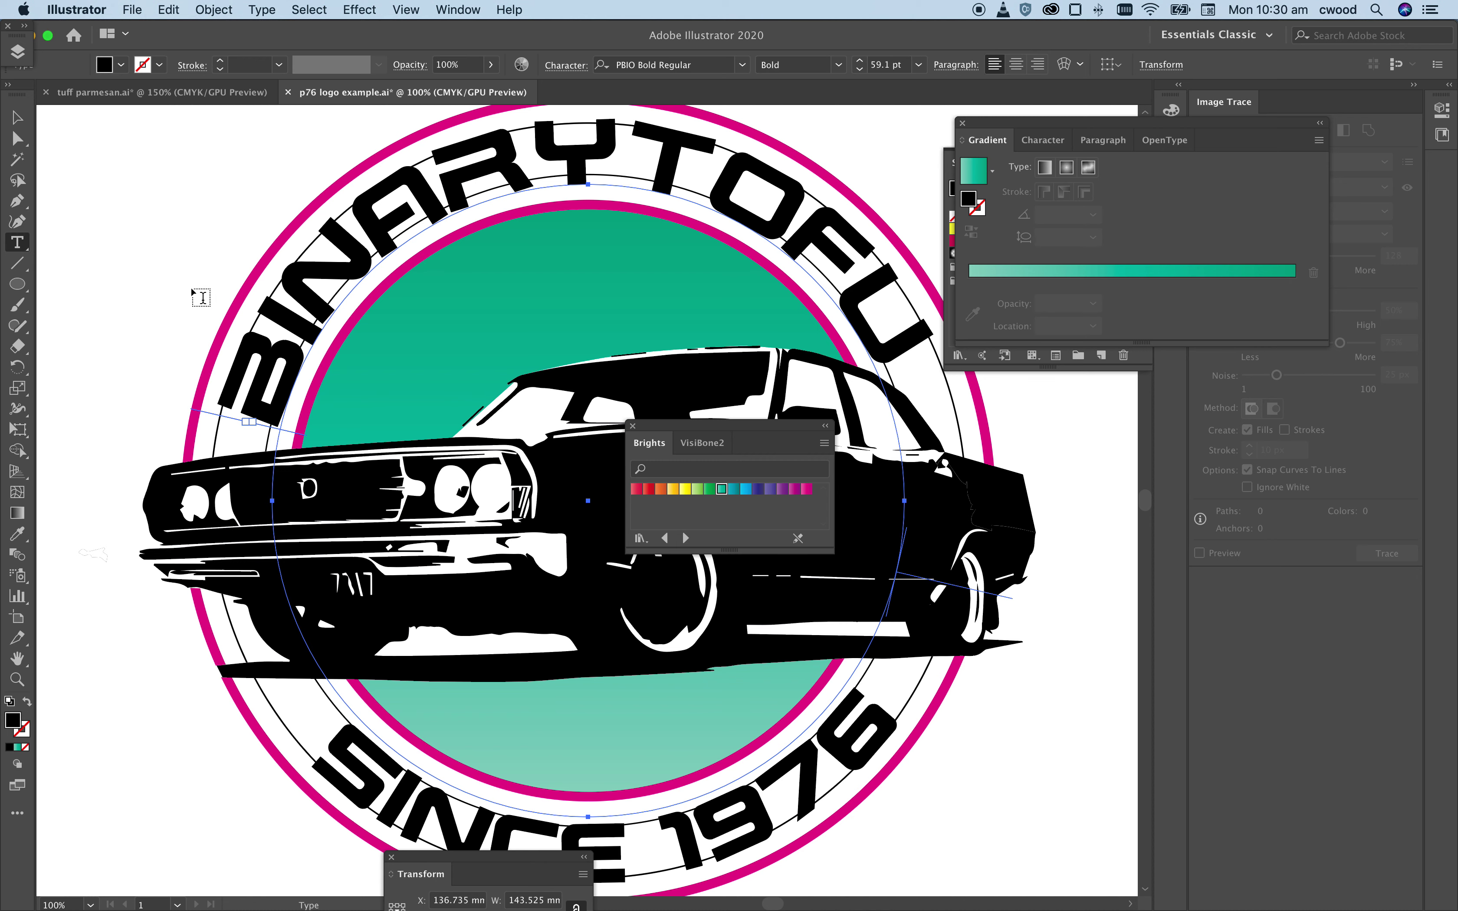
click(18, 118)
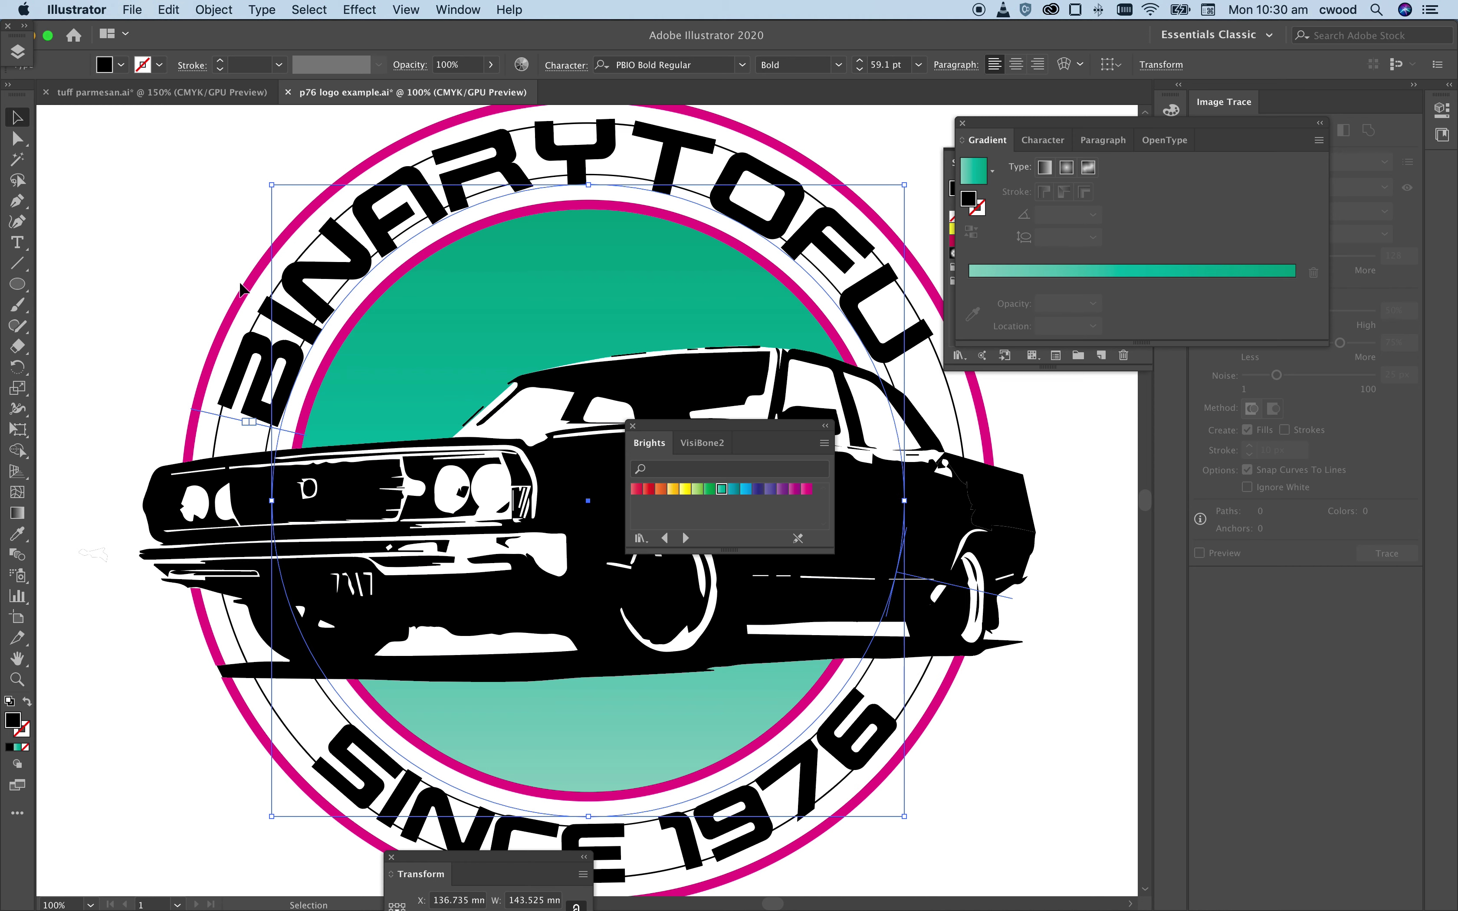
click(251, 287)
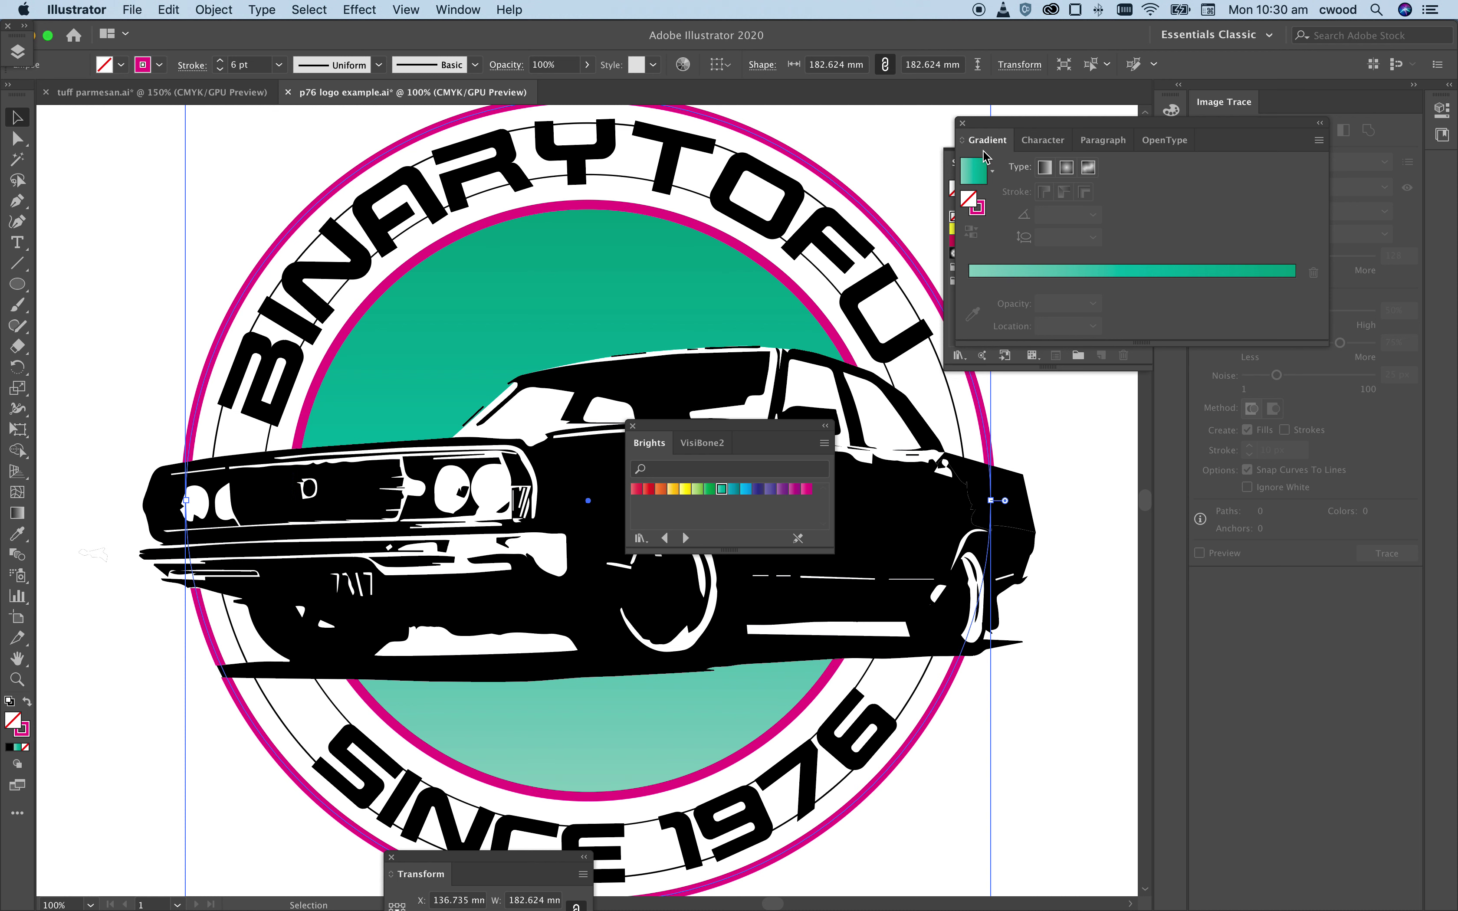
drag(1011, 127, 1164, 171)
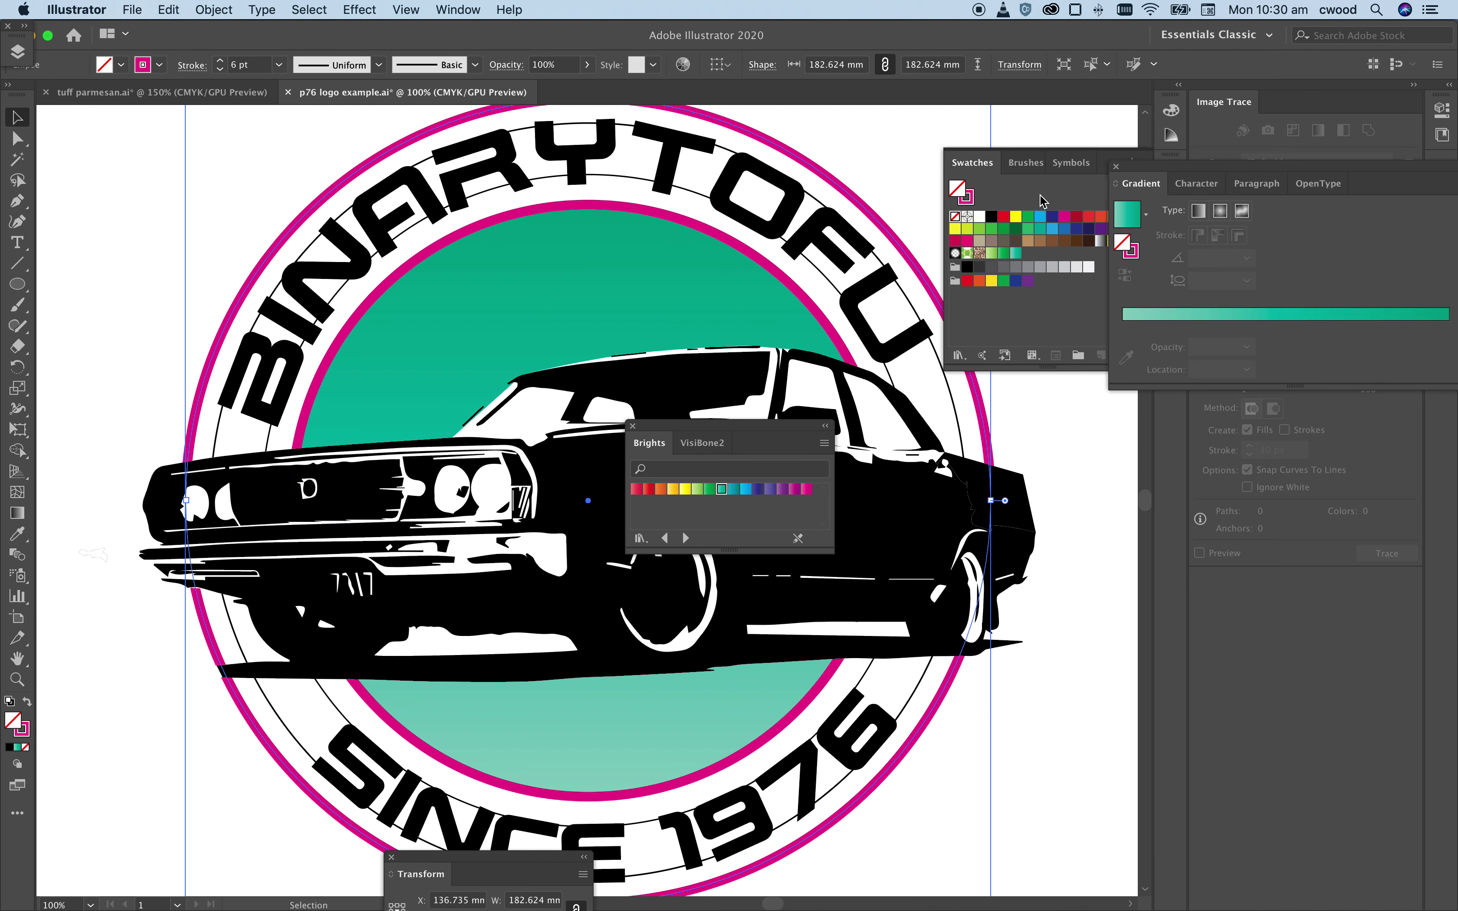
click(1016, 217)
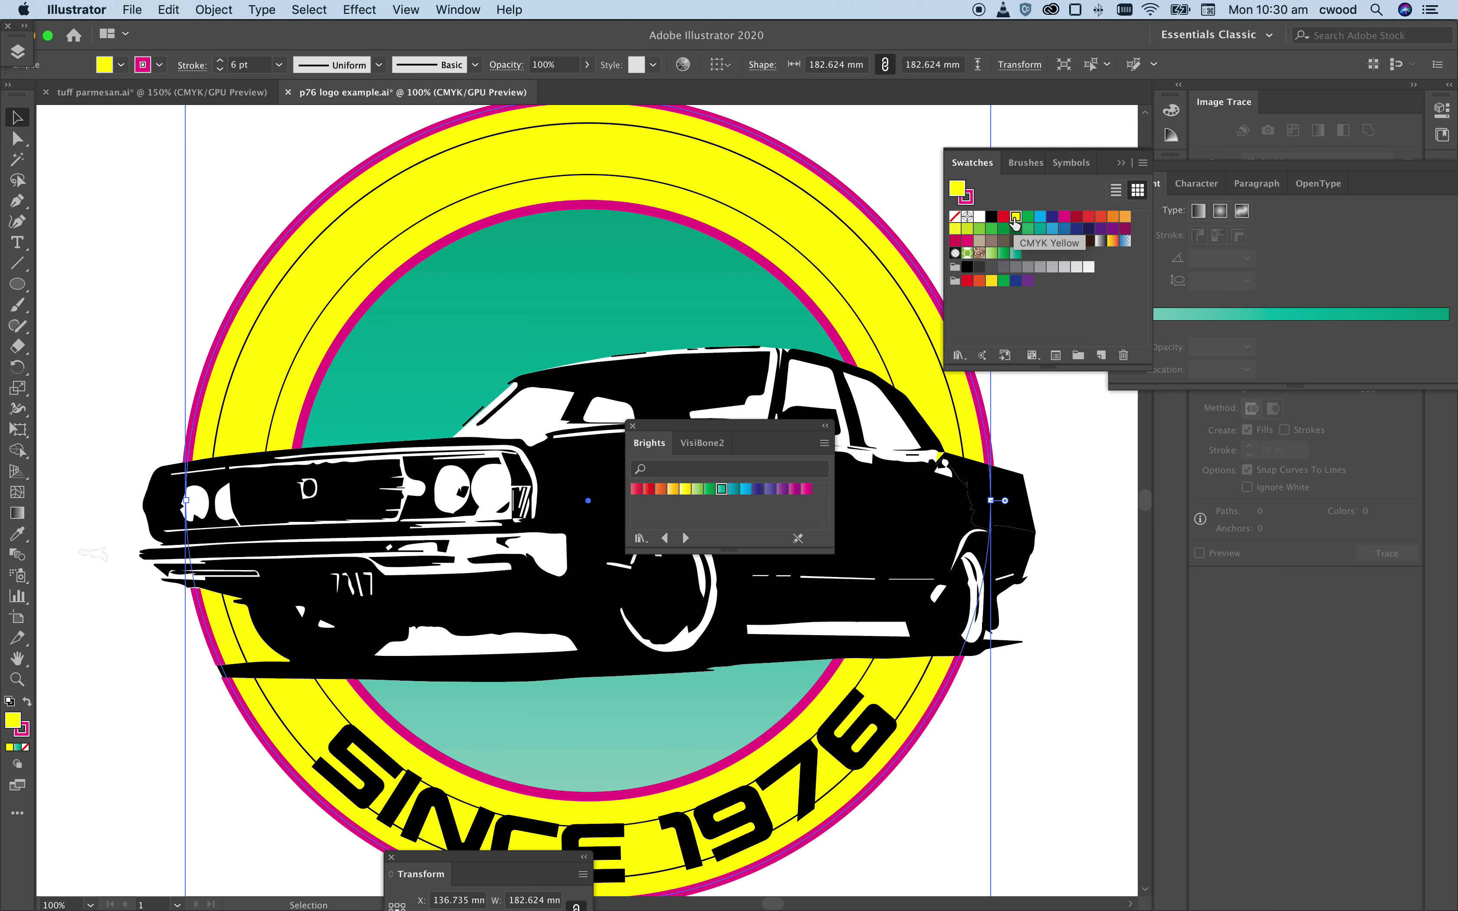
key(super+shift+bracketleft)
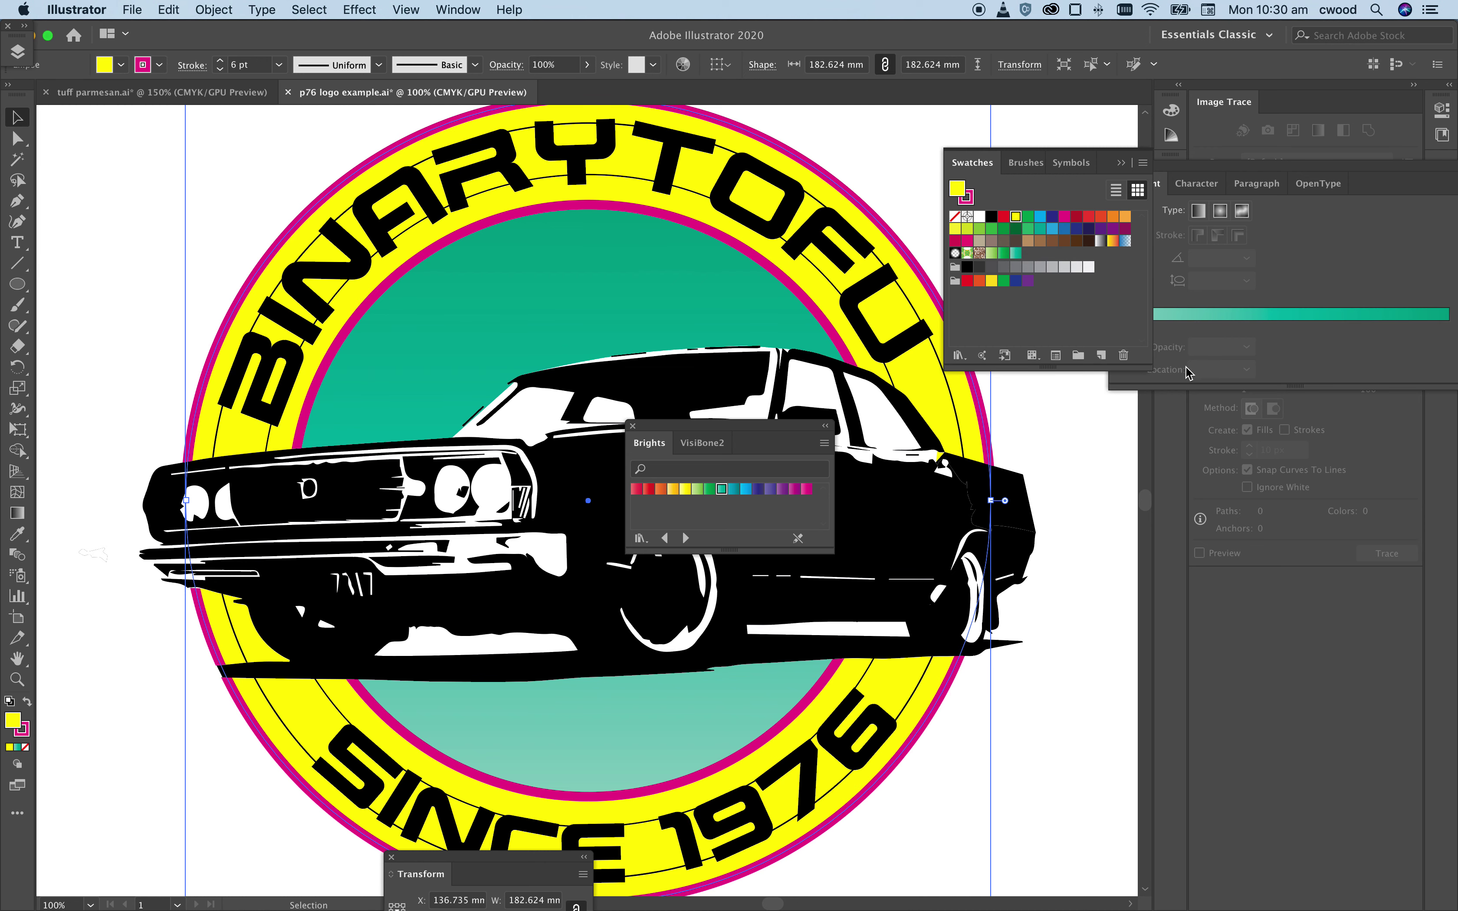
Step: Undo the outermost circle's stacking change and yellow fill
scroll(915, 364, up, 3)
scroll(916, 364, up, 1)
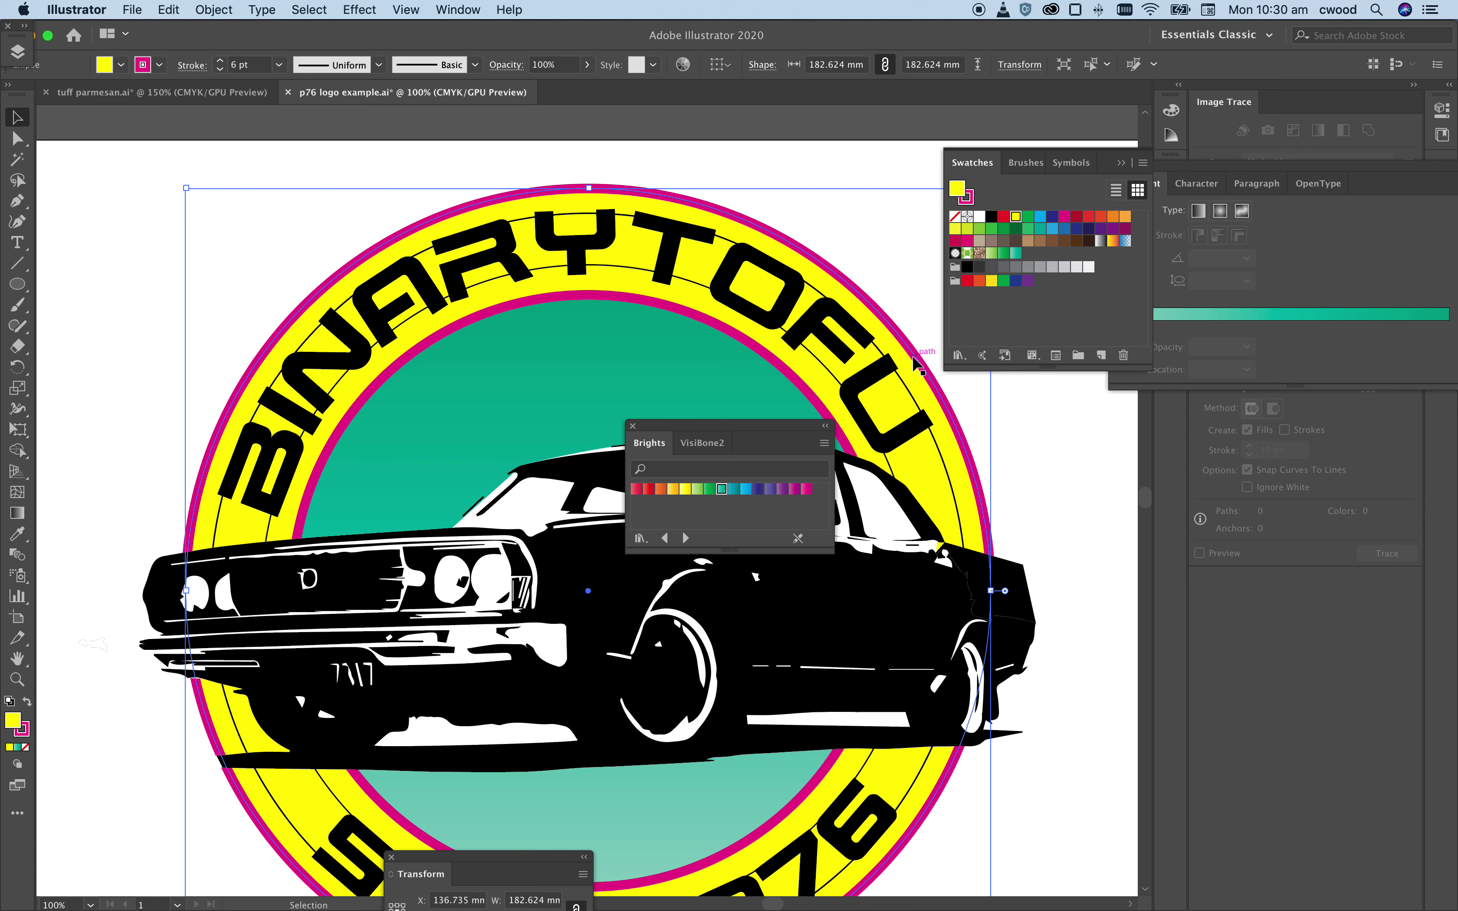
scroll(915, 364, down, 1)
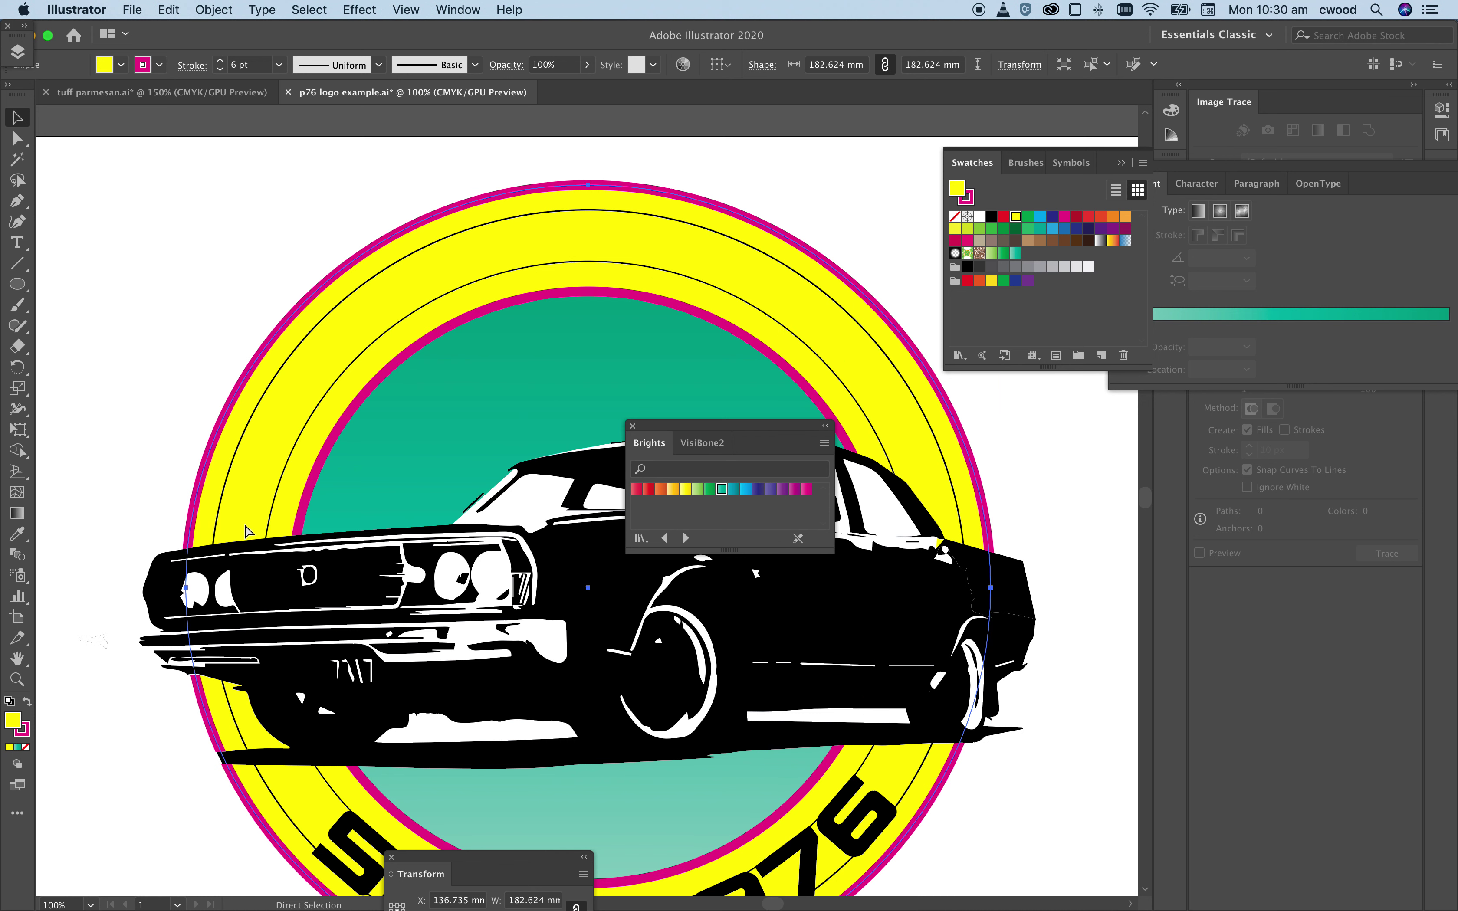
key(slash)
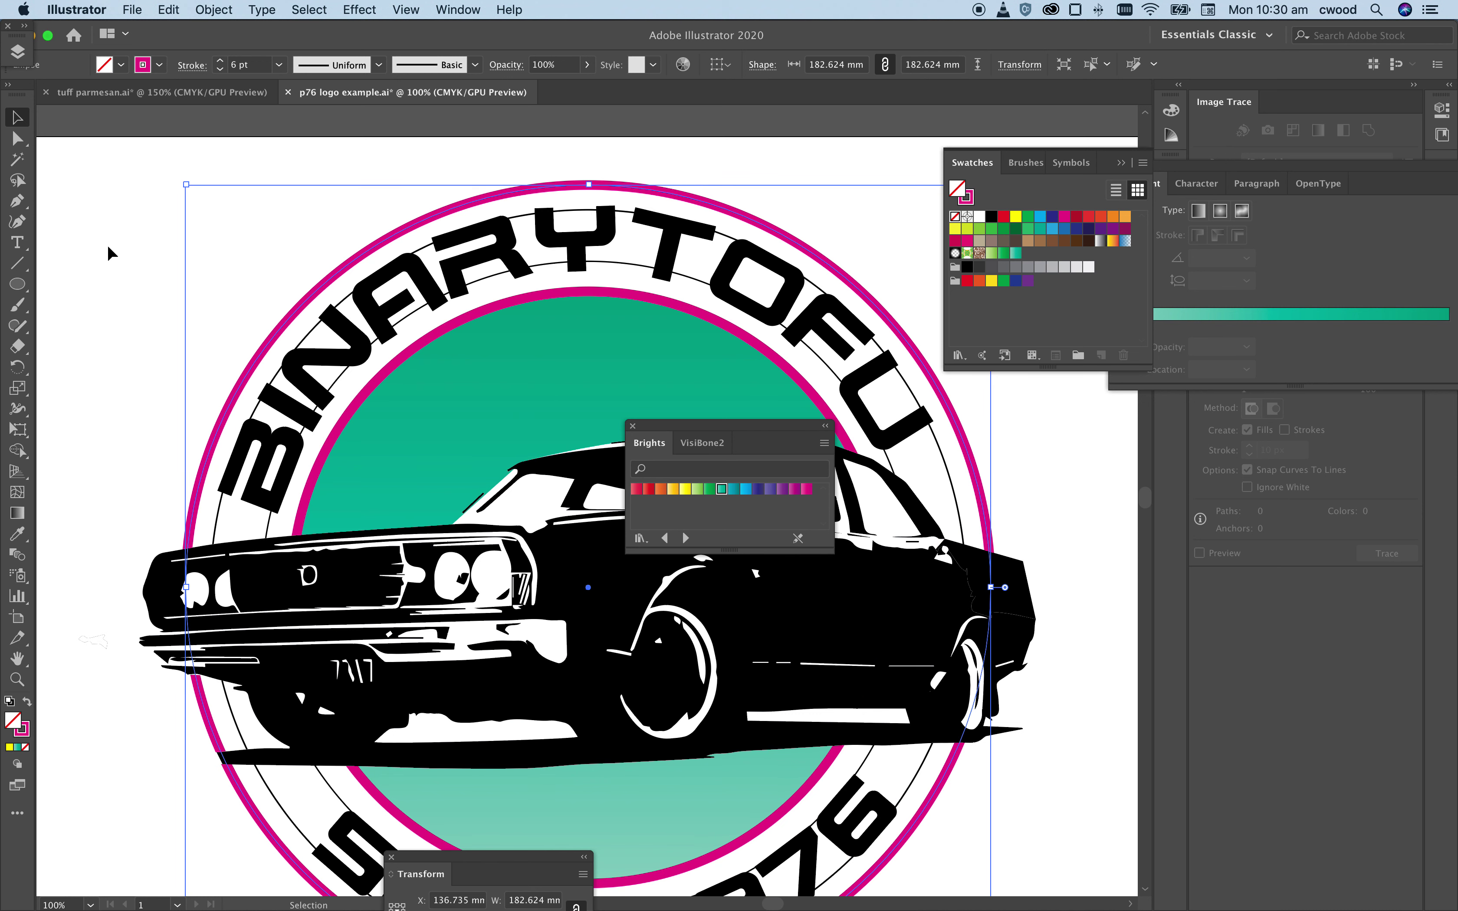
Step: Recolour the curved BINARYTOFU text with the purple swatch and deselect it
key(shift+grave)
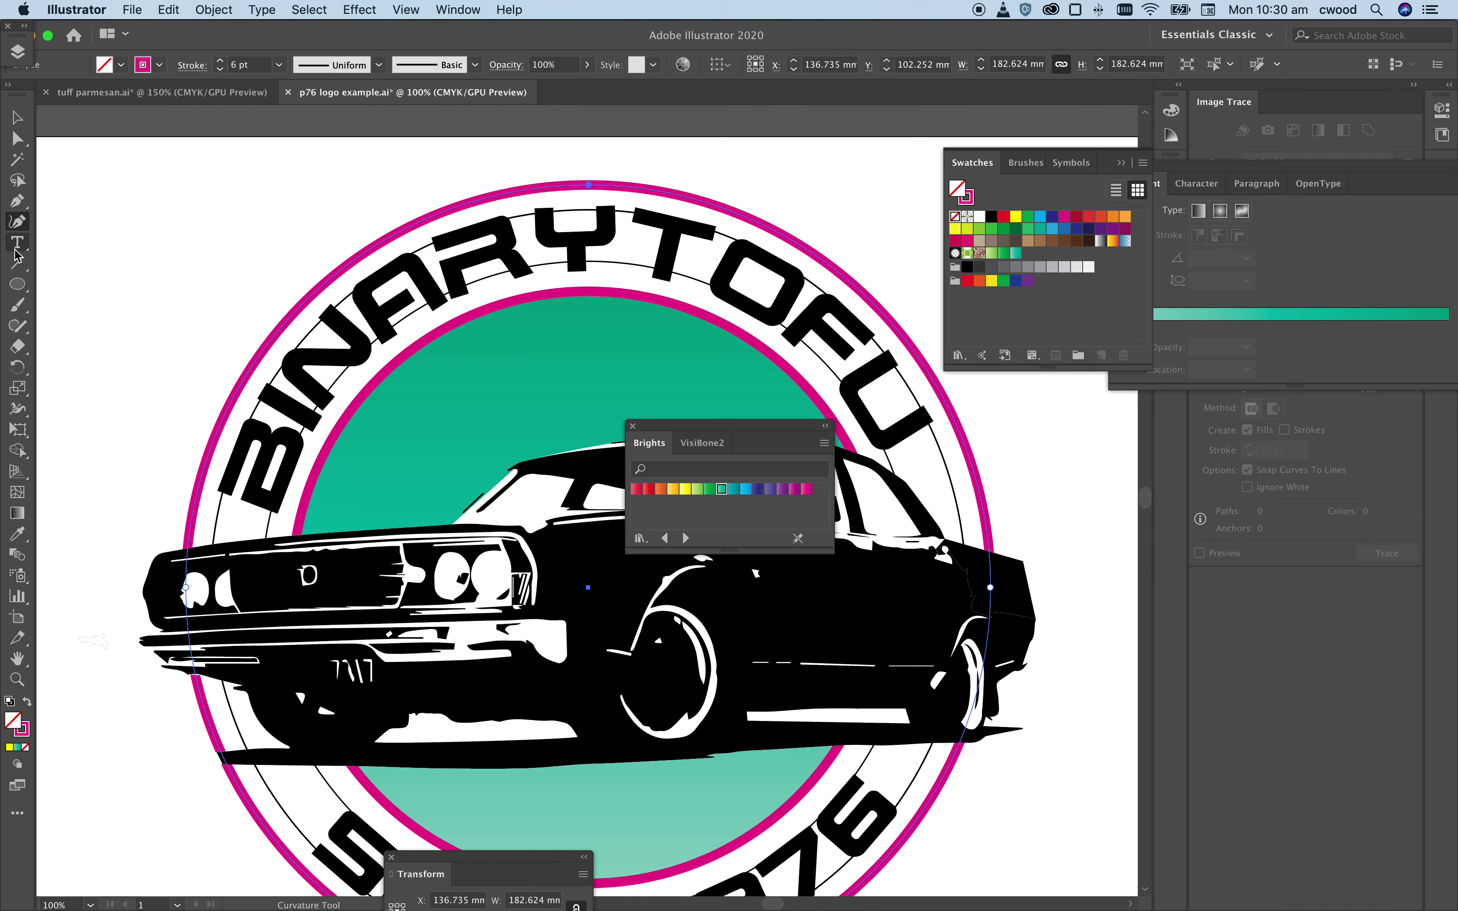
click(17, 246)
drag(289, 488, 892, 487)
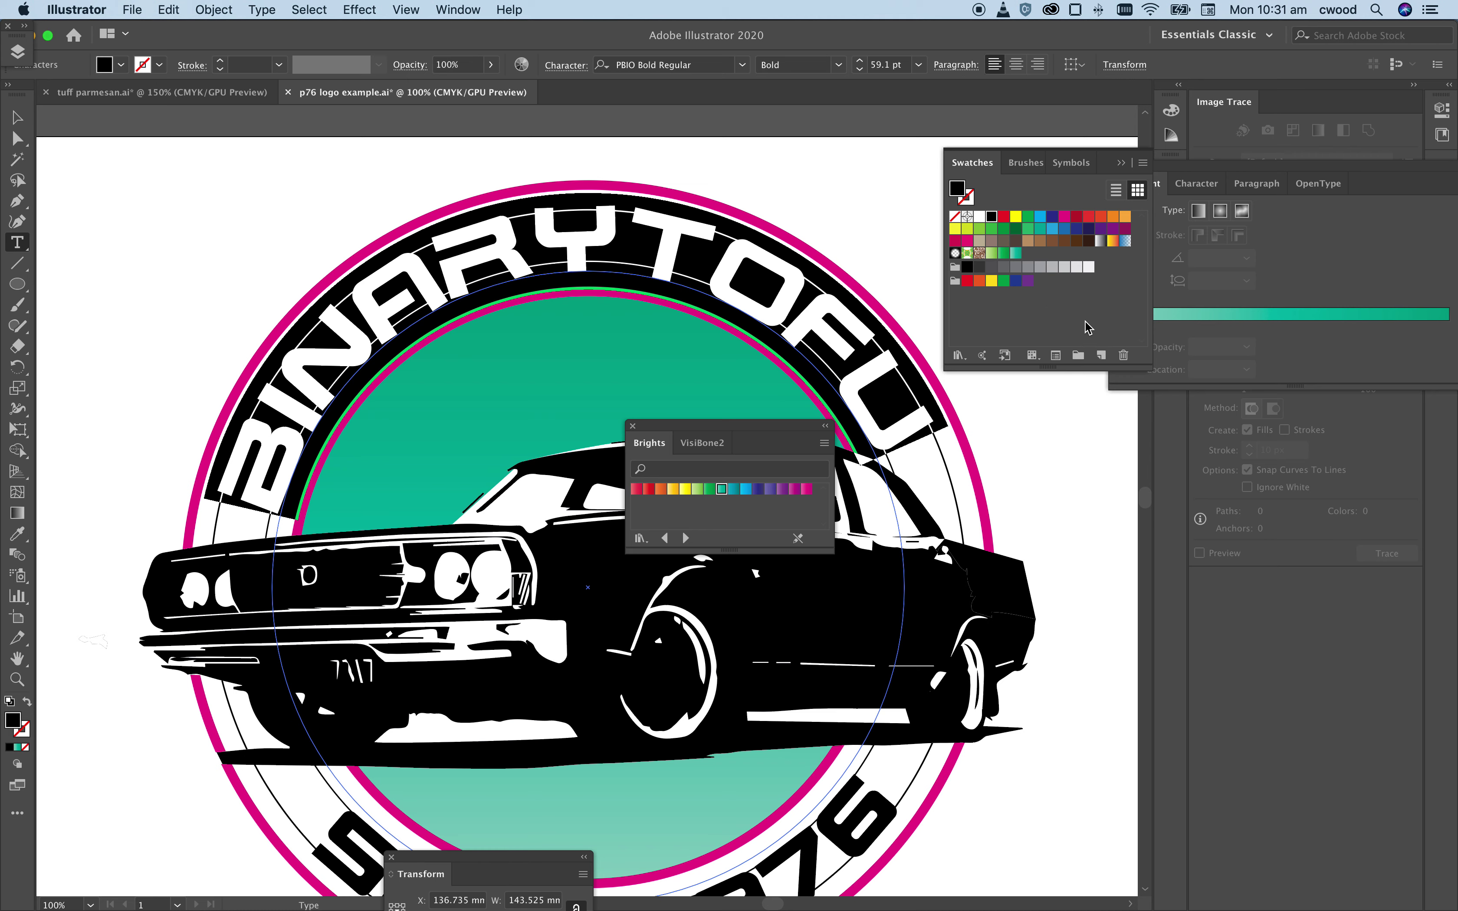
click(1028, 282)
key(super+shift+a)
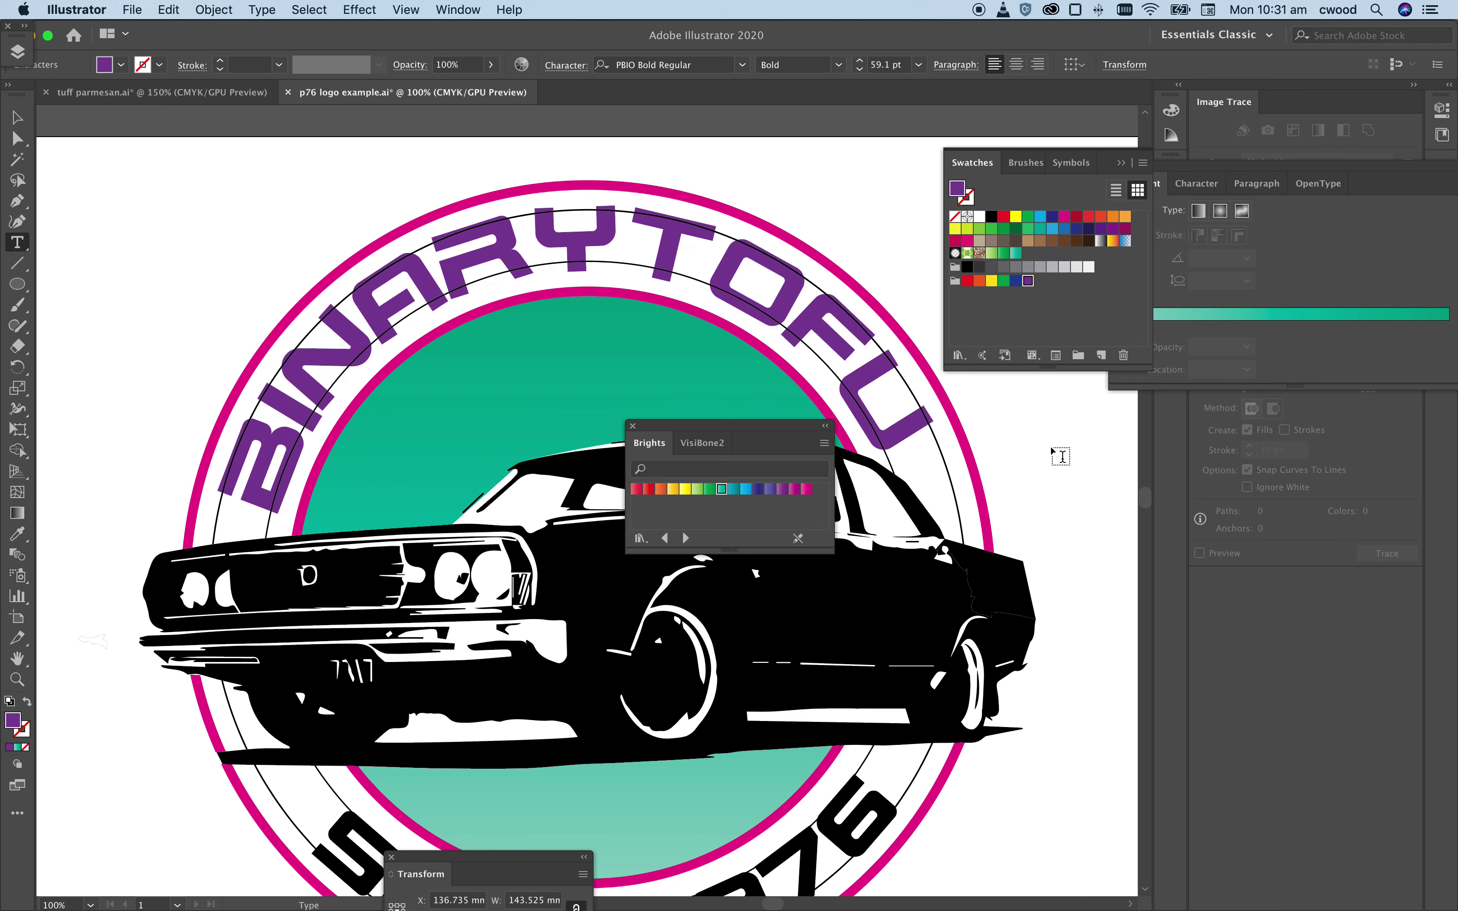
Step: Try colouring the lower curved SINCE 1976 text with CMYK Yellow
scroll(705, 573, down, 5)
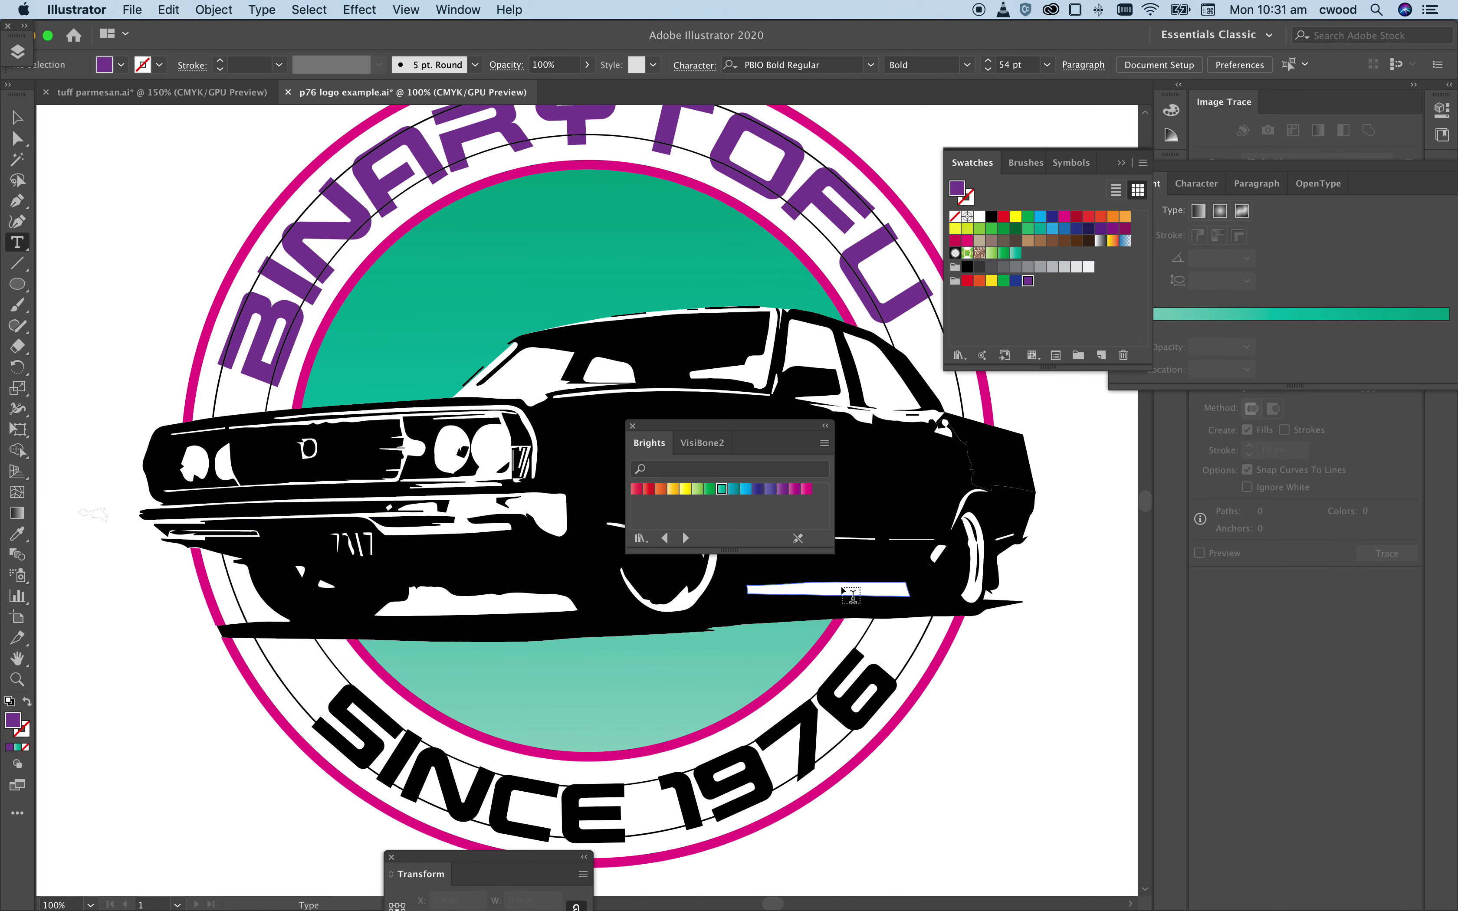
drag(346, 684, 980, 685)
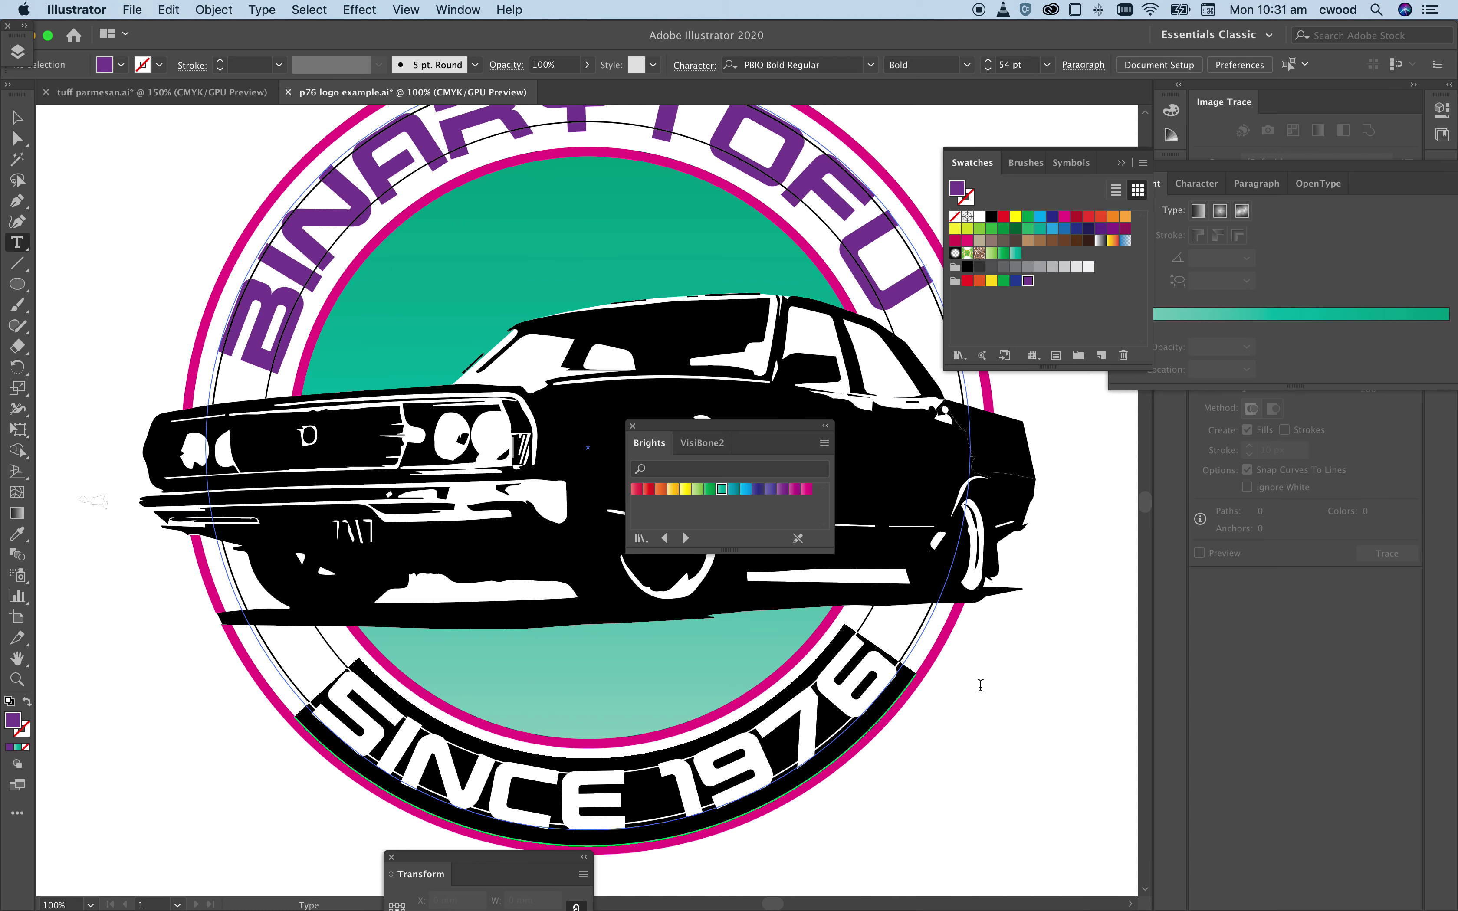
click(1016, 217)
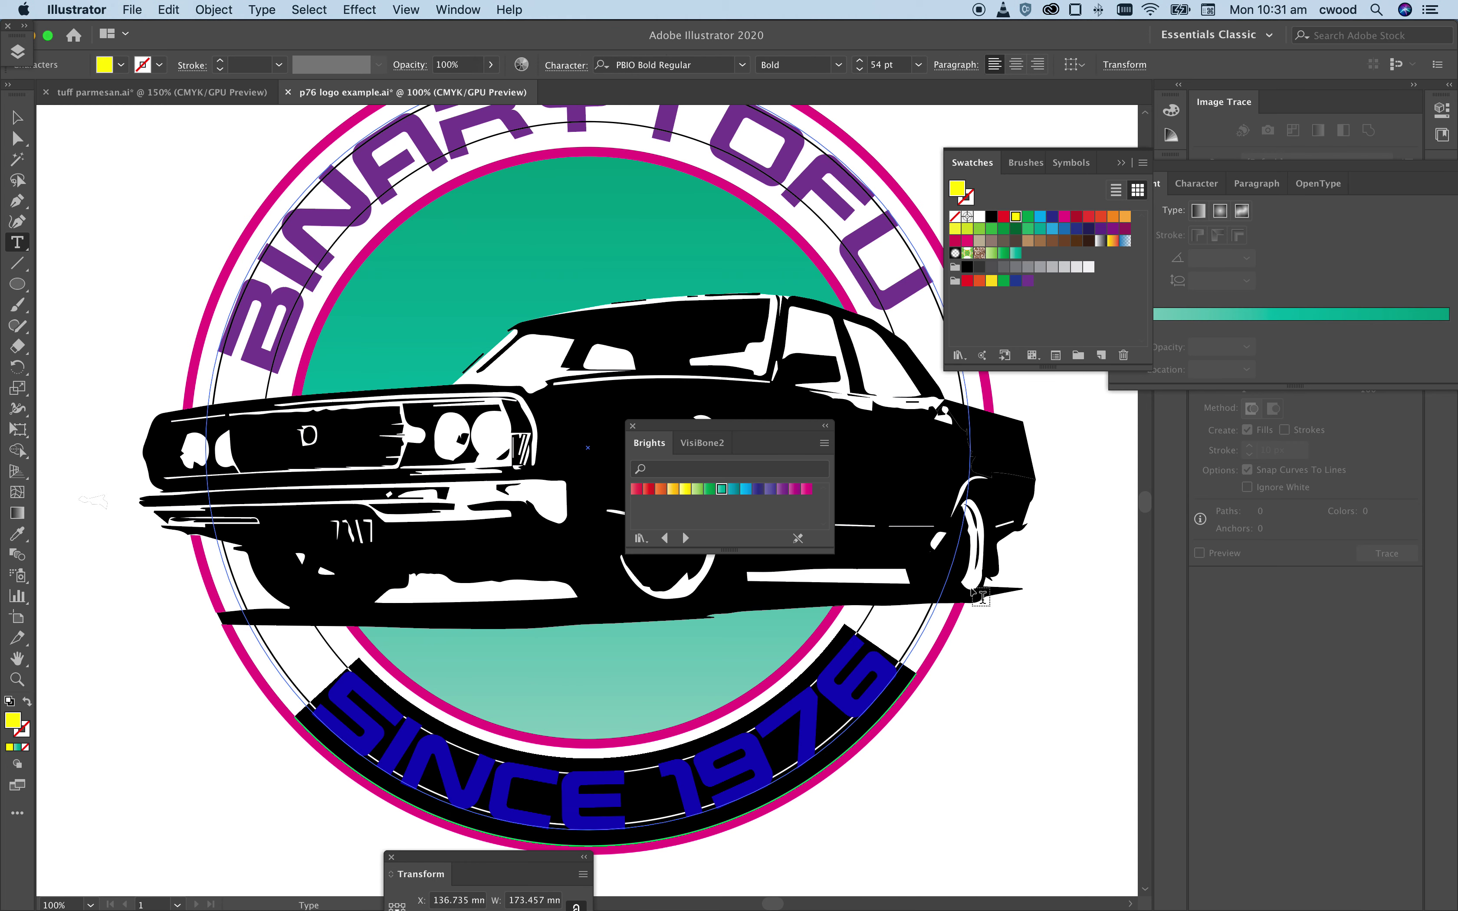
key(super+shift+a)
key(Escape)
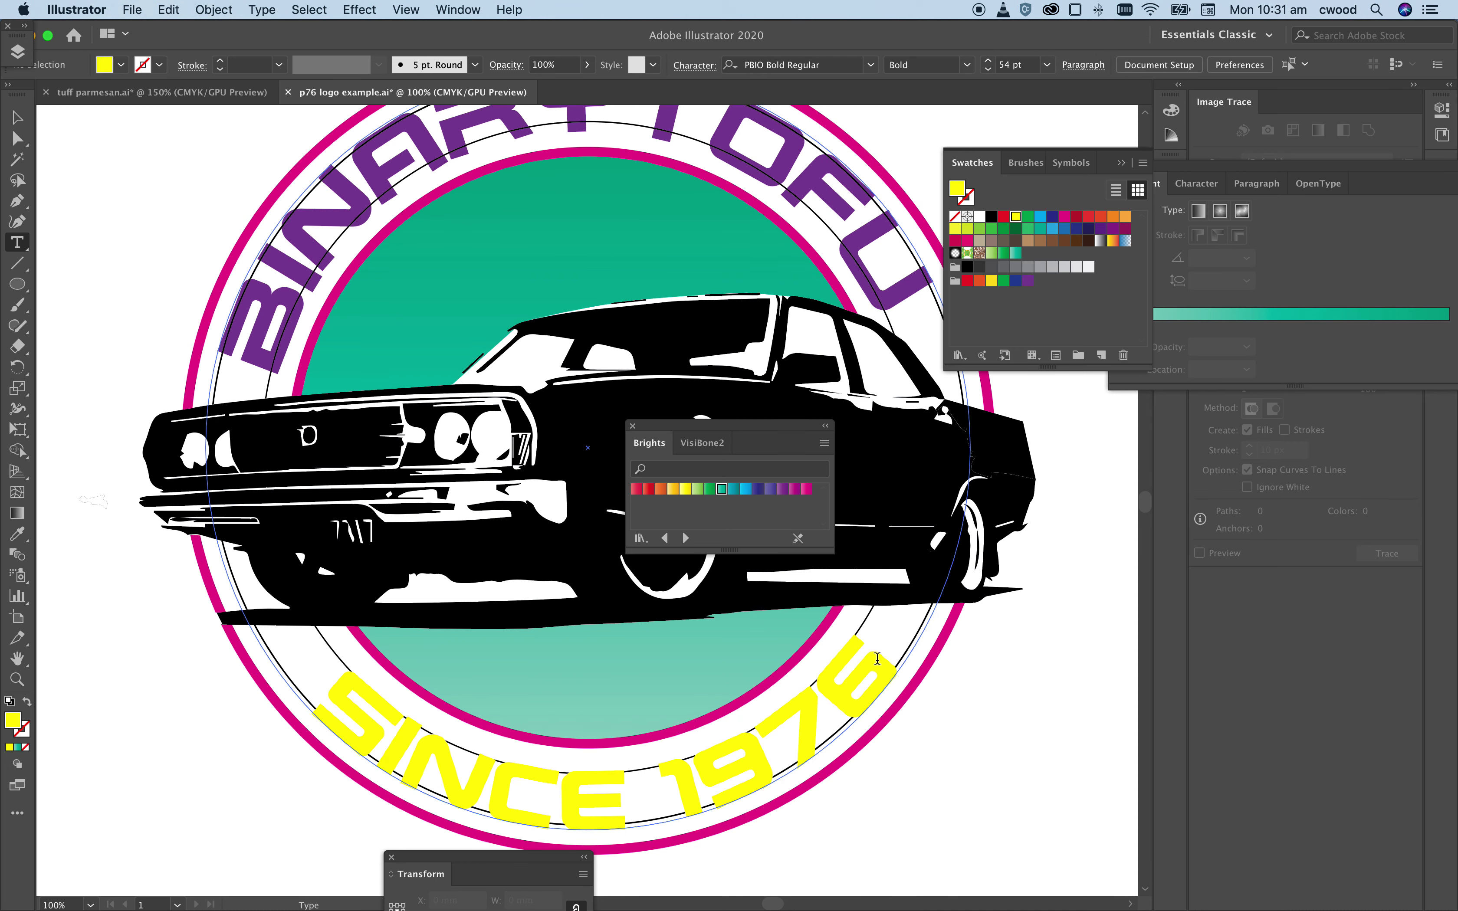
Step: Recolour the curved SINCE 1976 text with the same purple swatch as BINARYTOFU and deselect it
drag(877, 659, 359, 665)
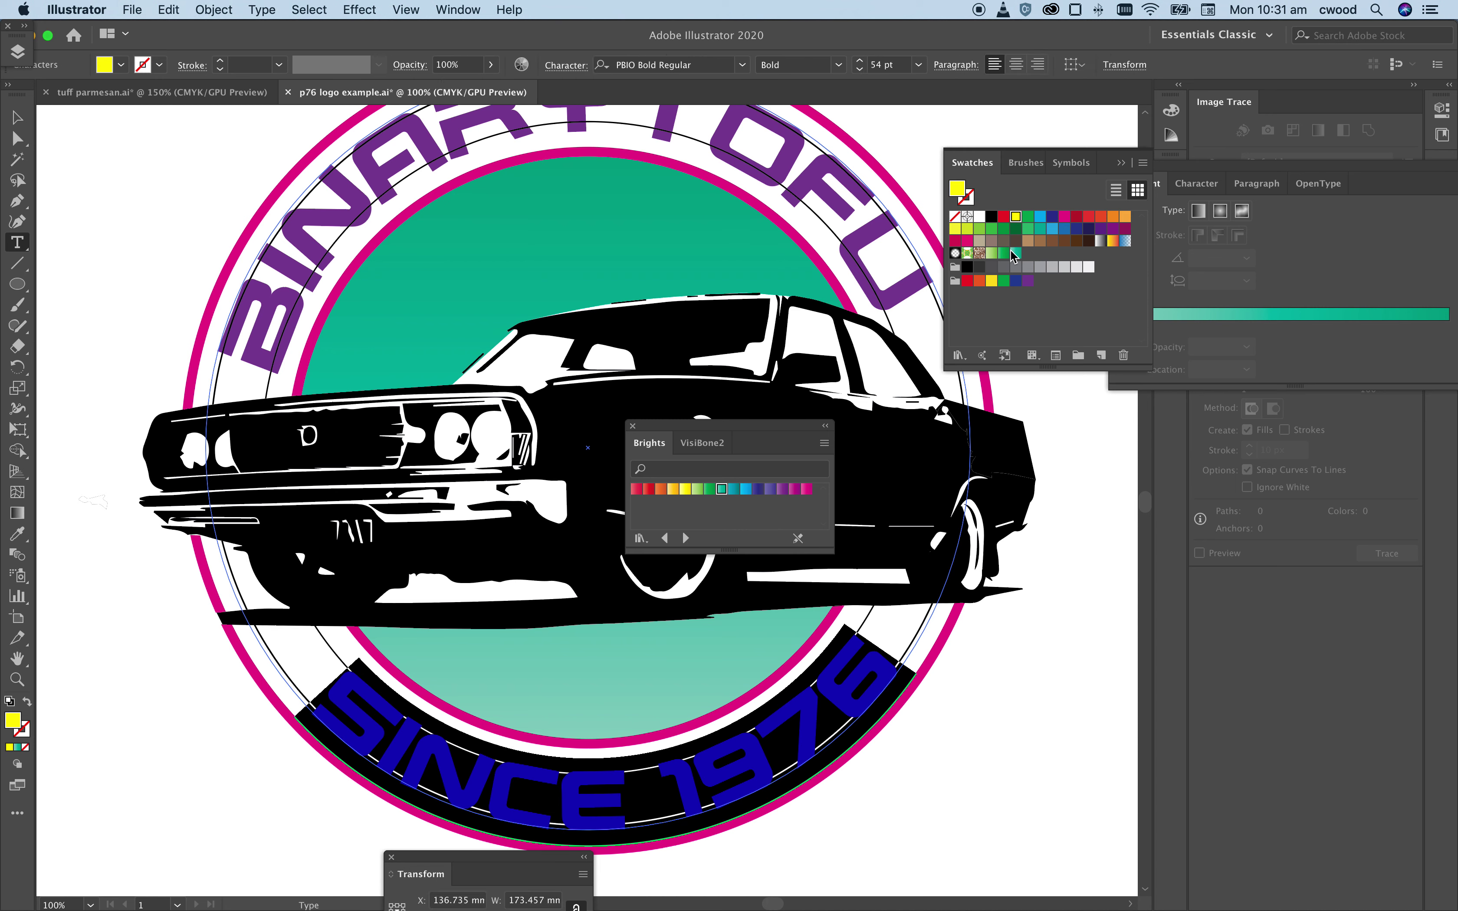
click(1027, 281)
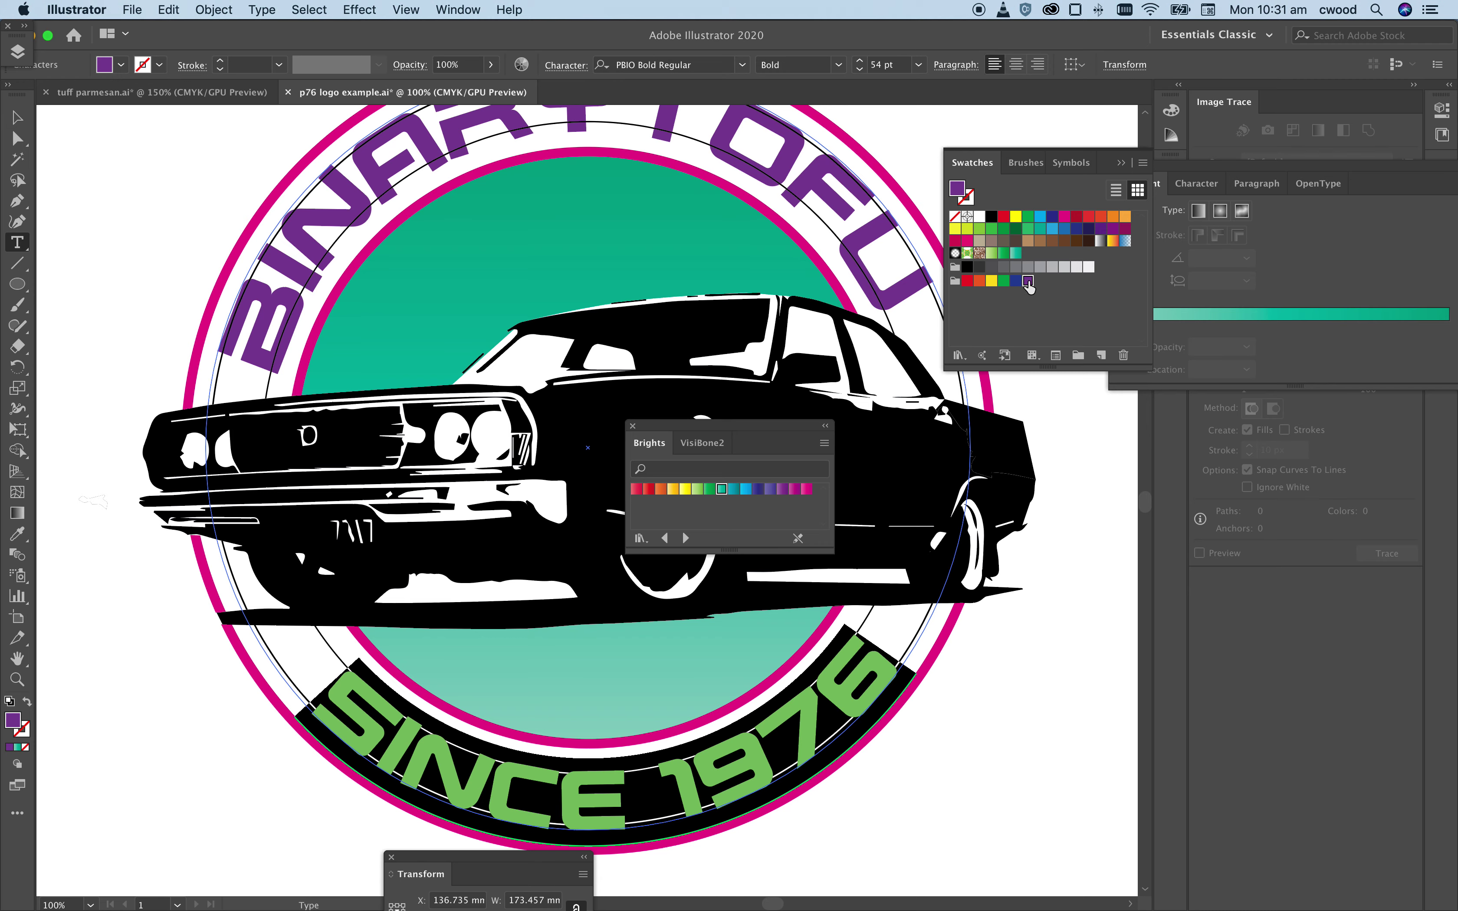
click(1081, 560)
scroll(727, 683, down, 2)
scroll(727, 683, down, 2)
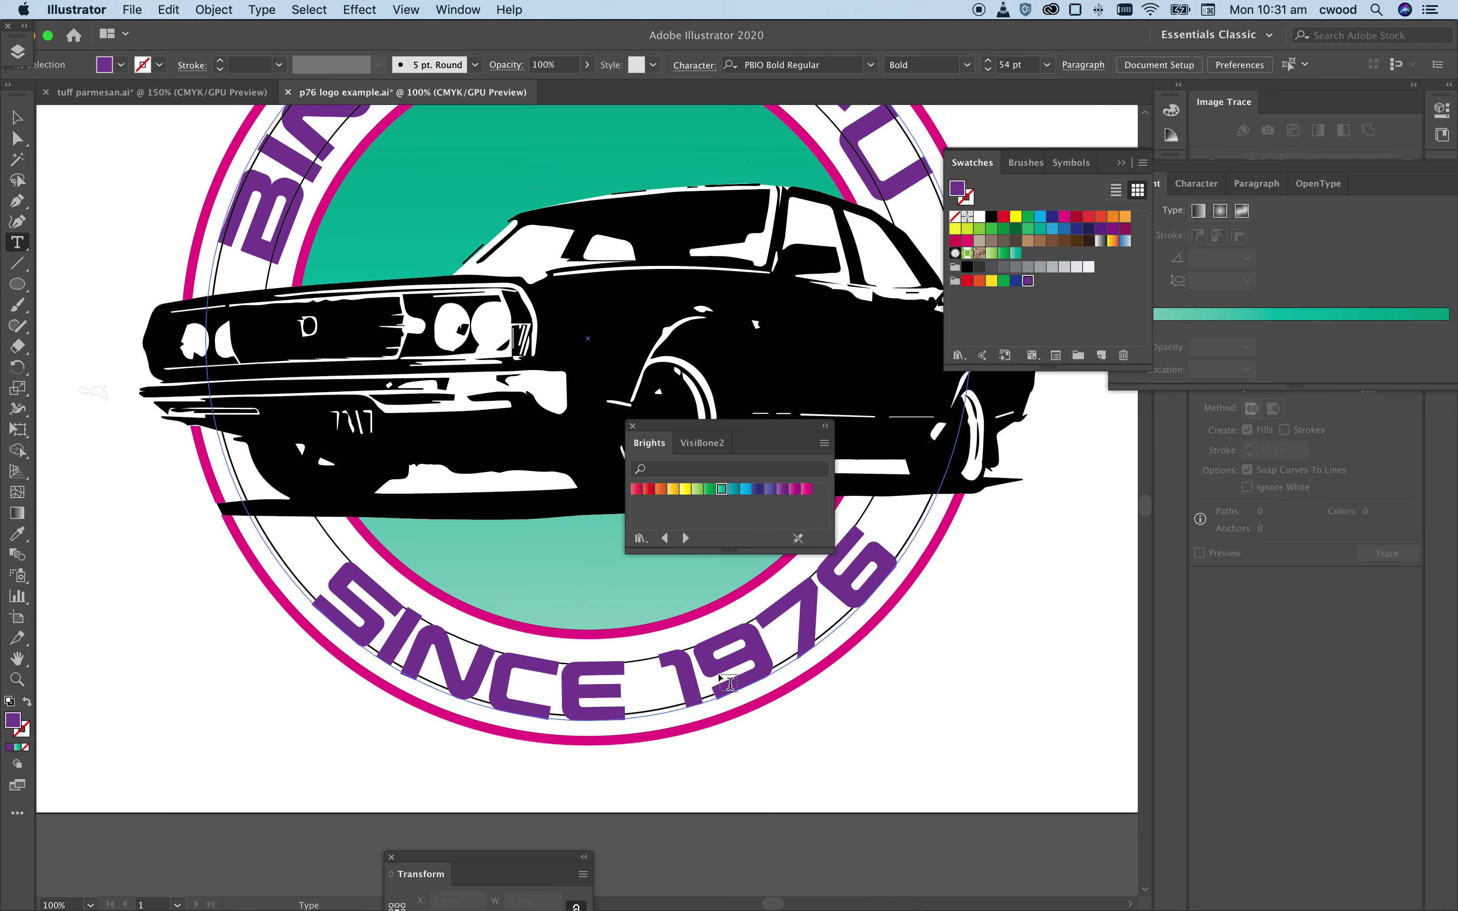
scroll(727, 683, up, 5)
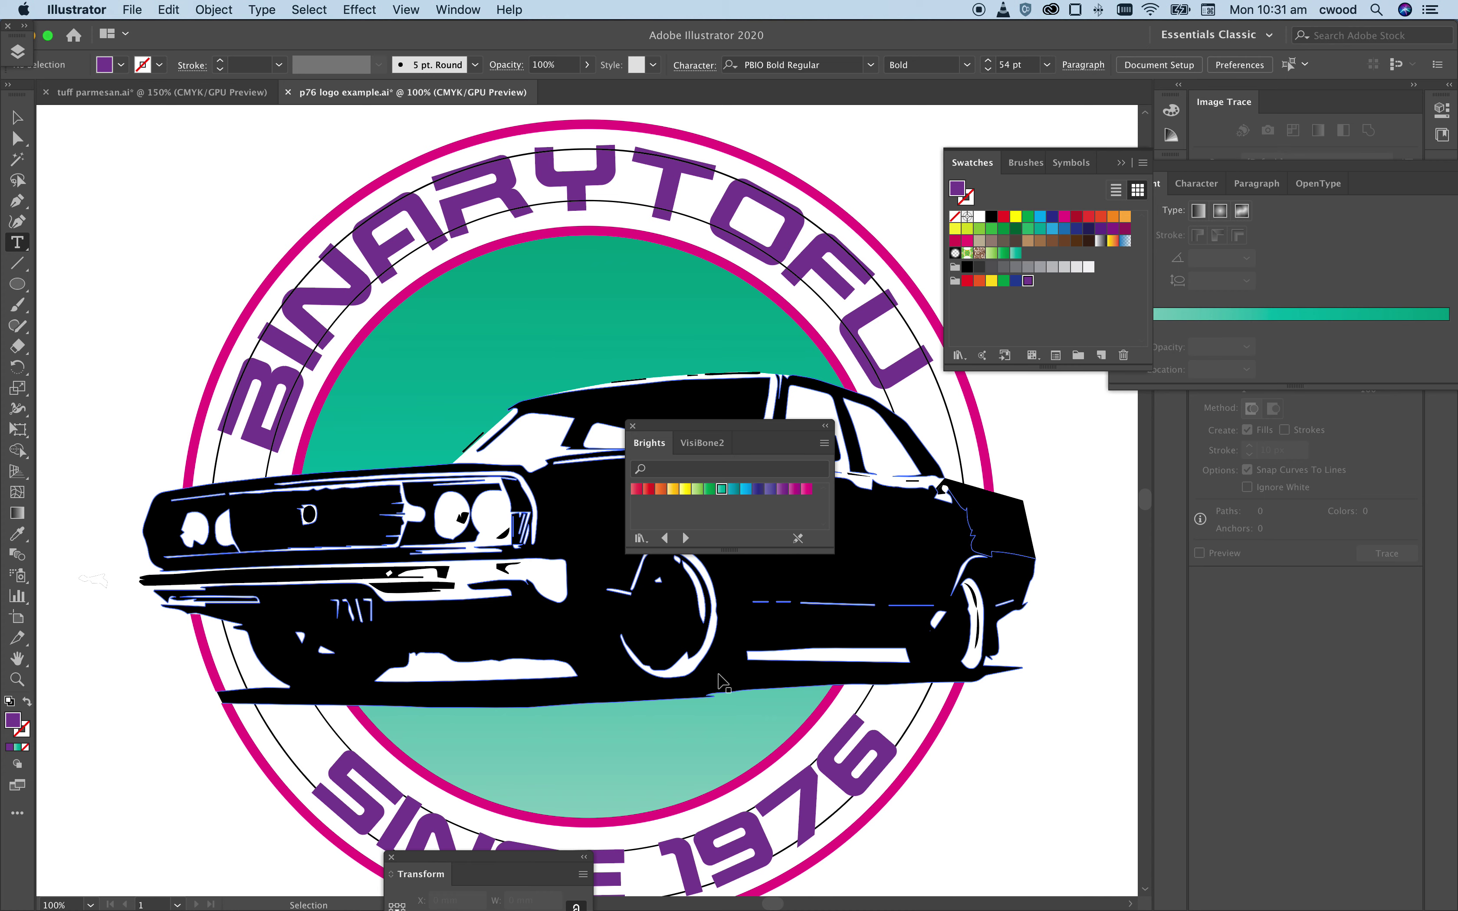
key(super+minus)
key(super+minus)
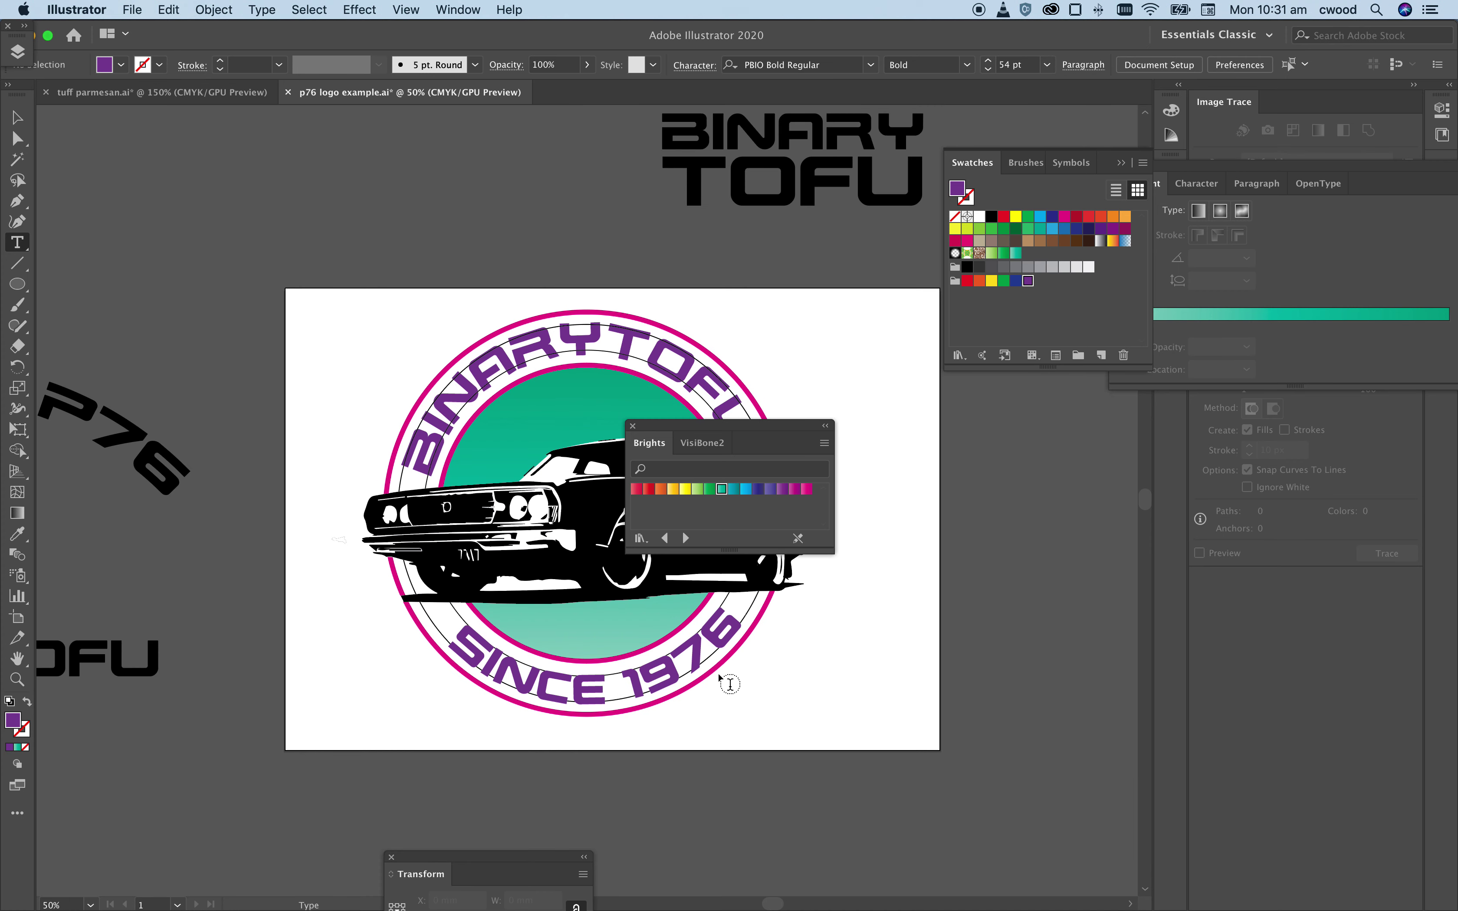
key(super+equal)
key(super+equal)
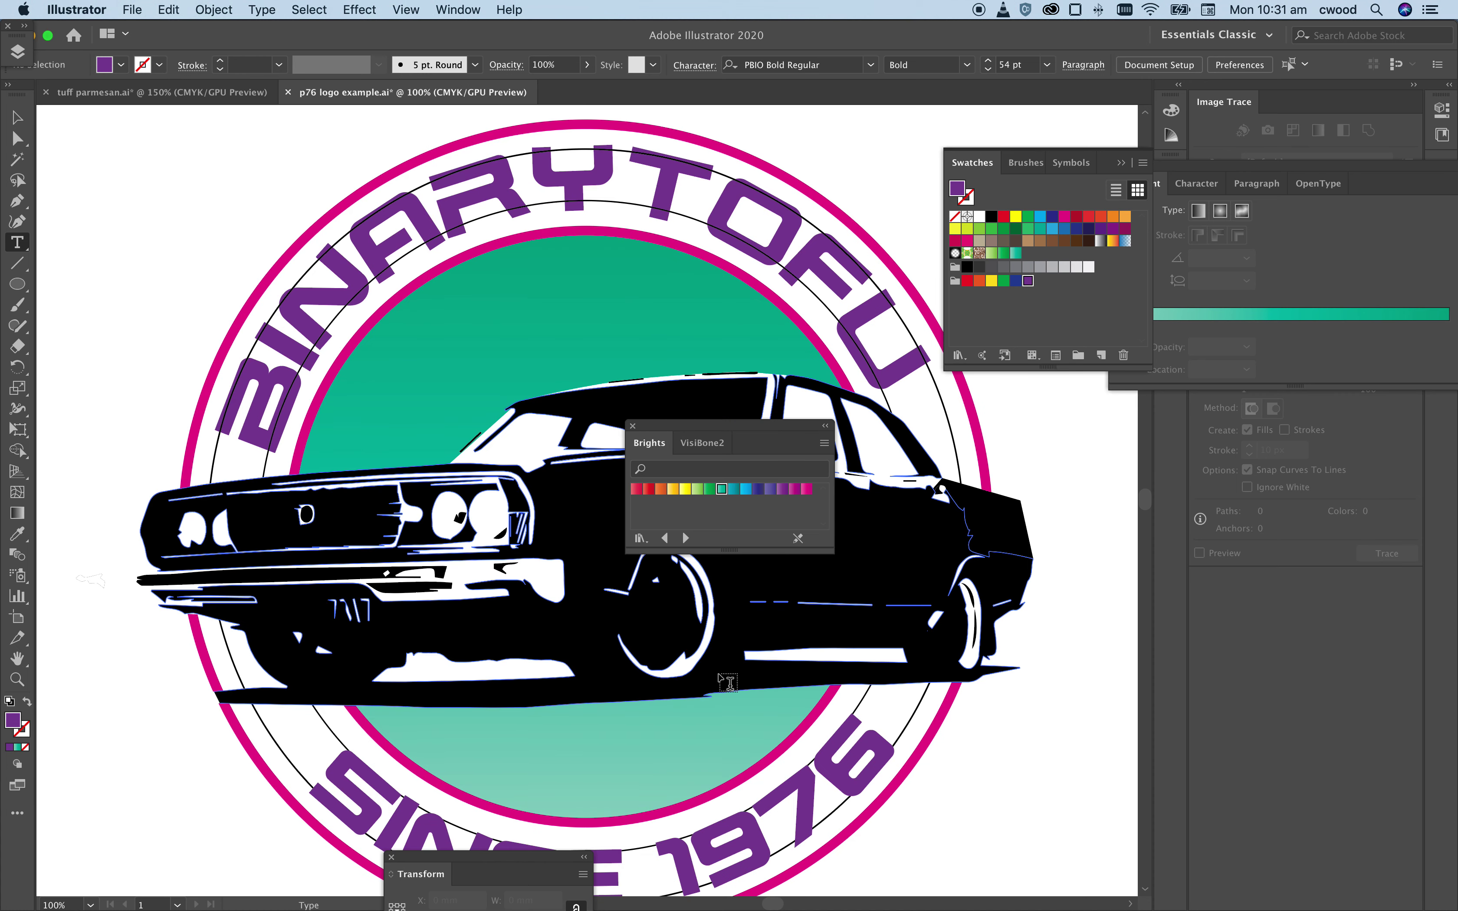
key(super+shift+a)
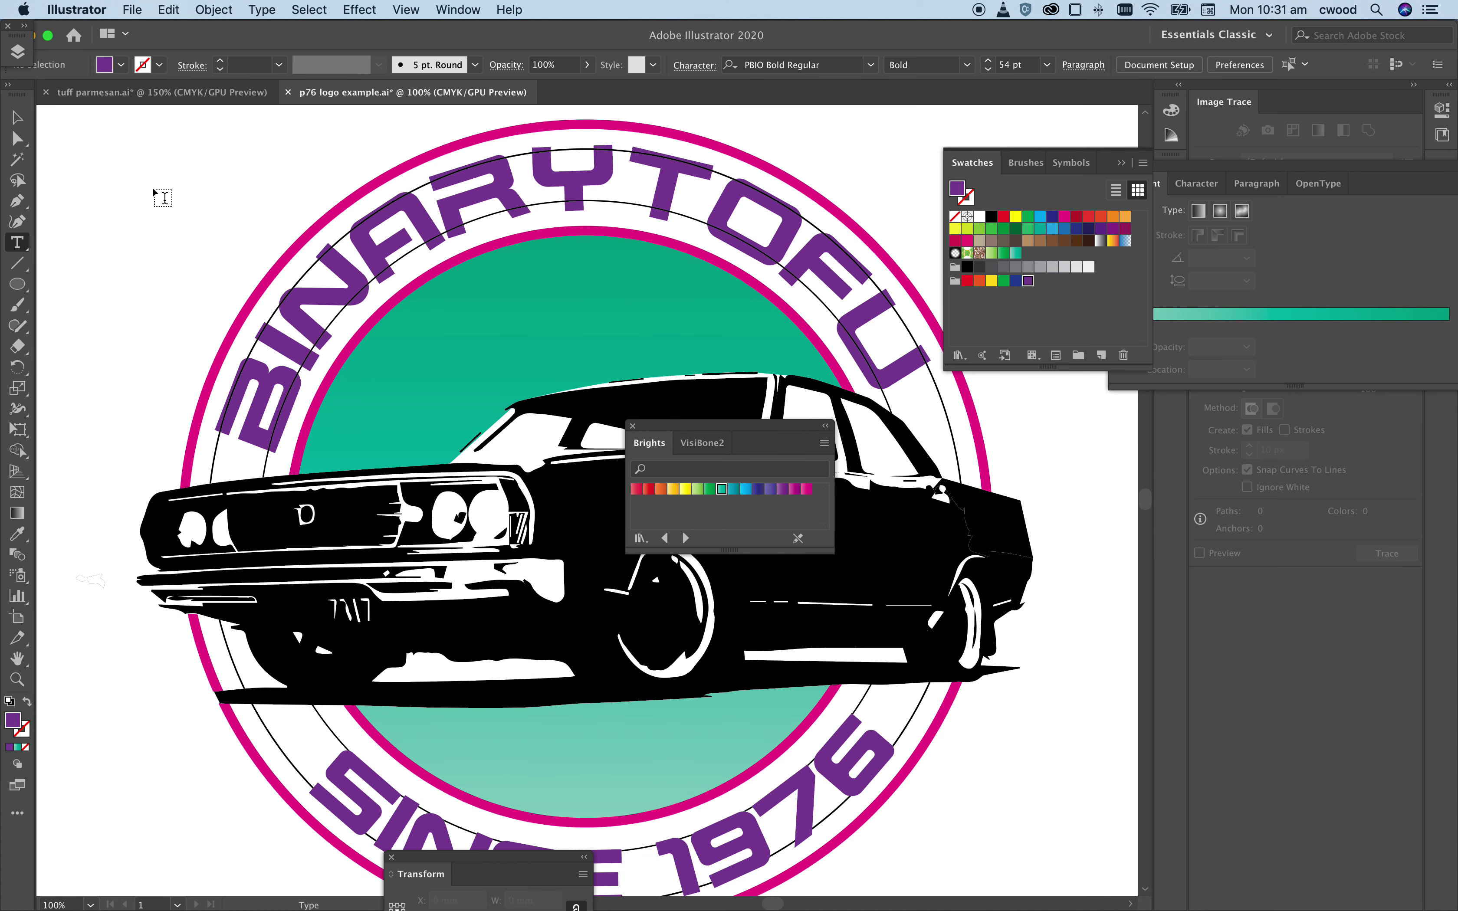
Step: Move the floating Brights swatch library off the car artwork so the car is unobstructed
click(17, 117)
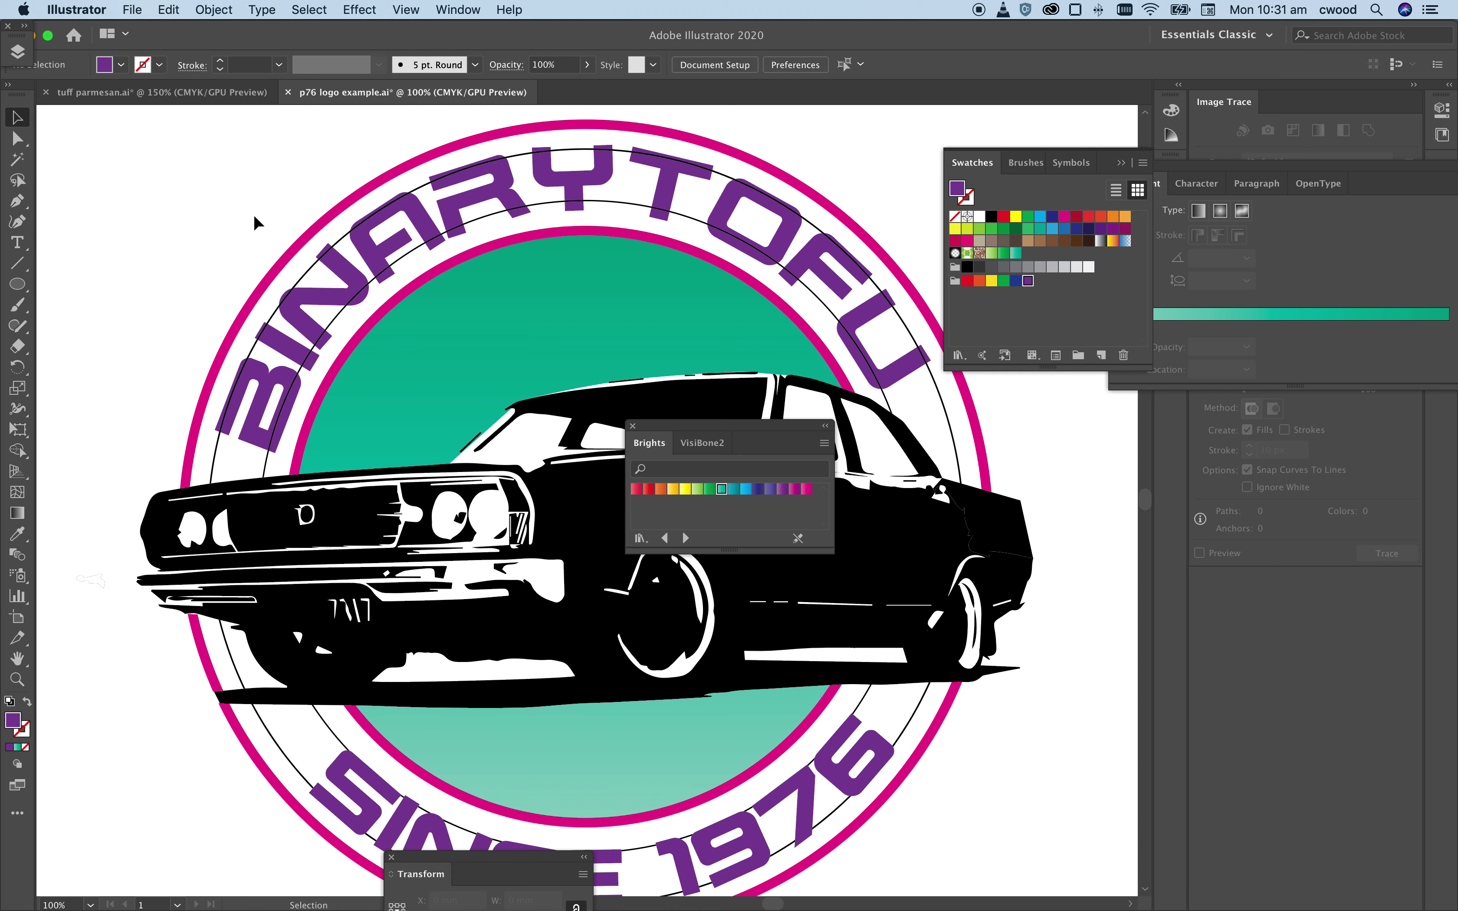
click(728, 413)
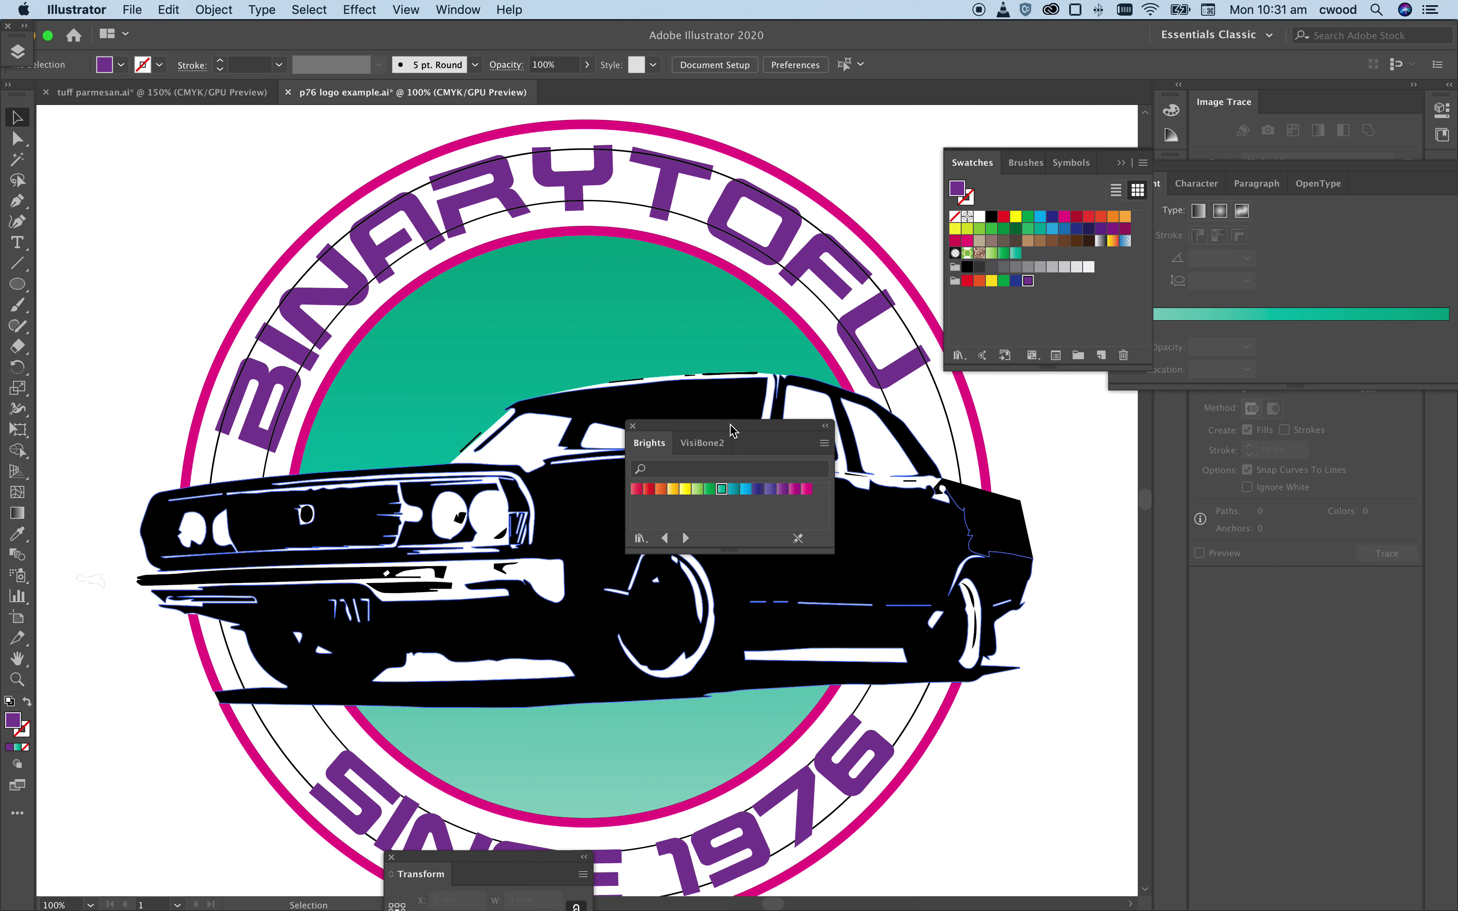
drag(731, 428, 1078, 766)
click(514, 344)
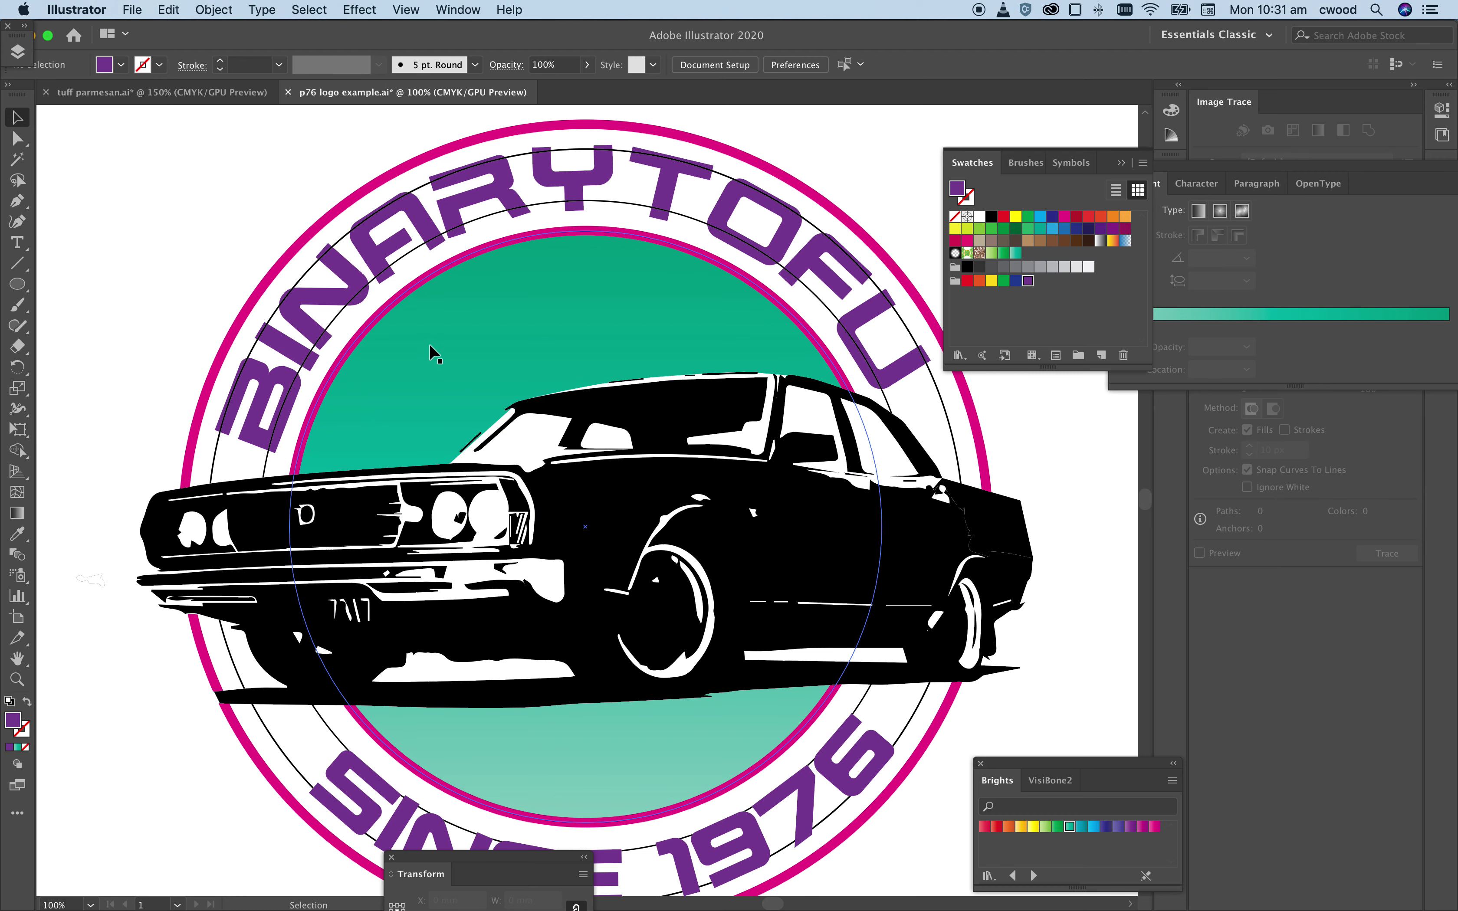
click(197, 335)
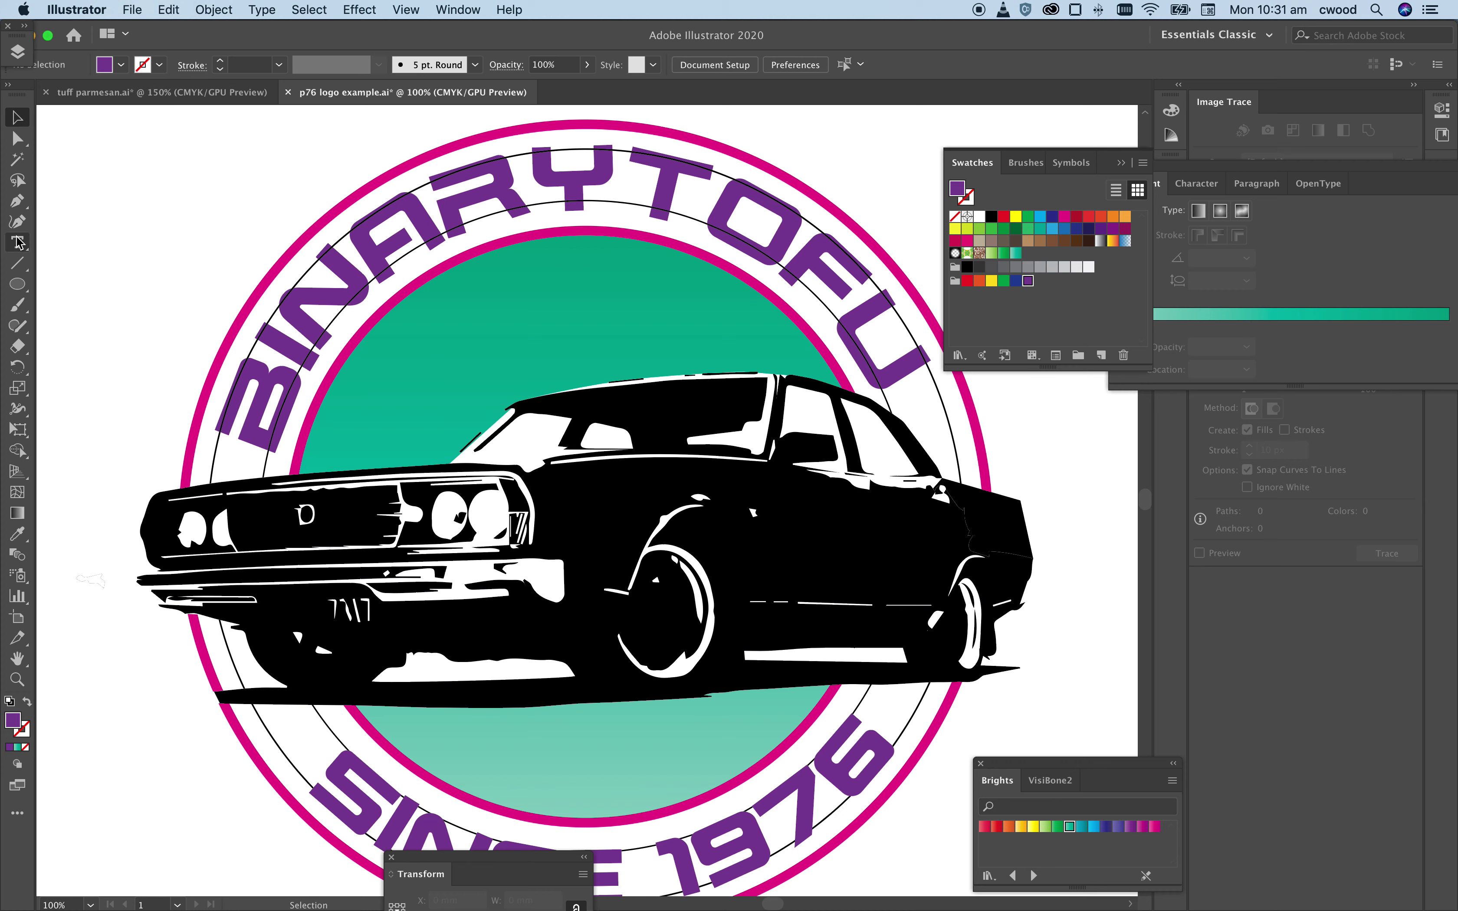
Step: Draw a closed straight-sided Pen shape covering the car's front end, from the ground shadow up to the bonnet edge
click(17, 202)
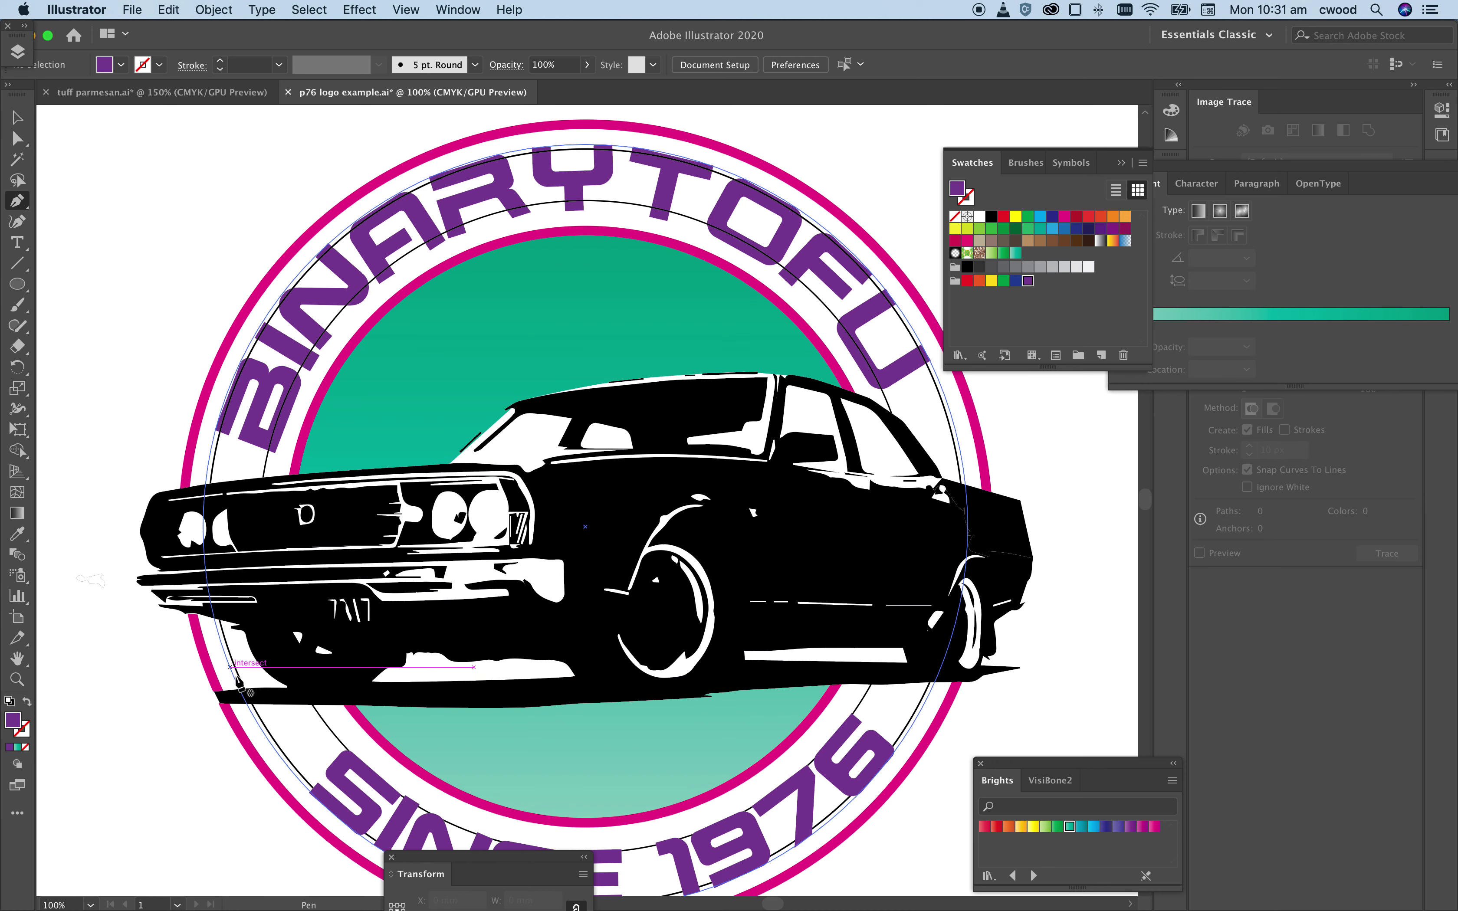
click(301, 691)
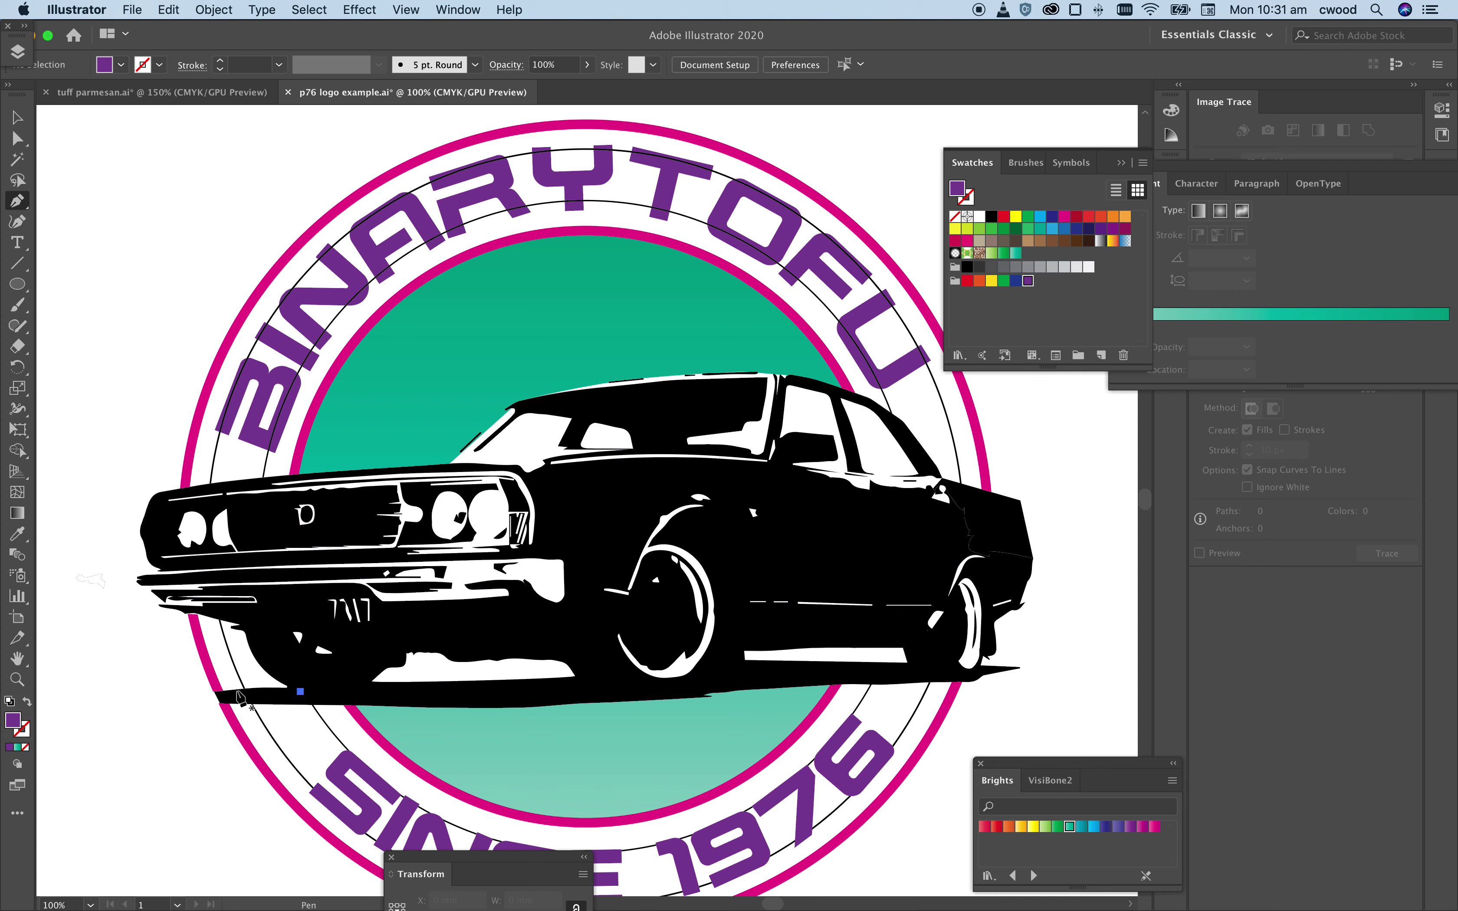
click(177, 702)
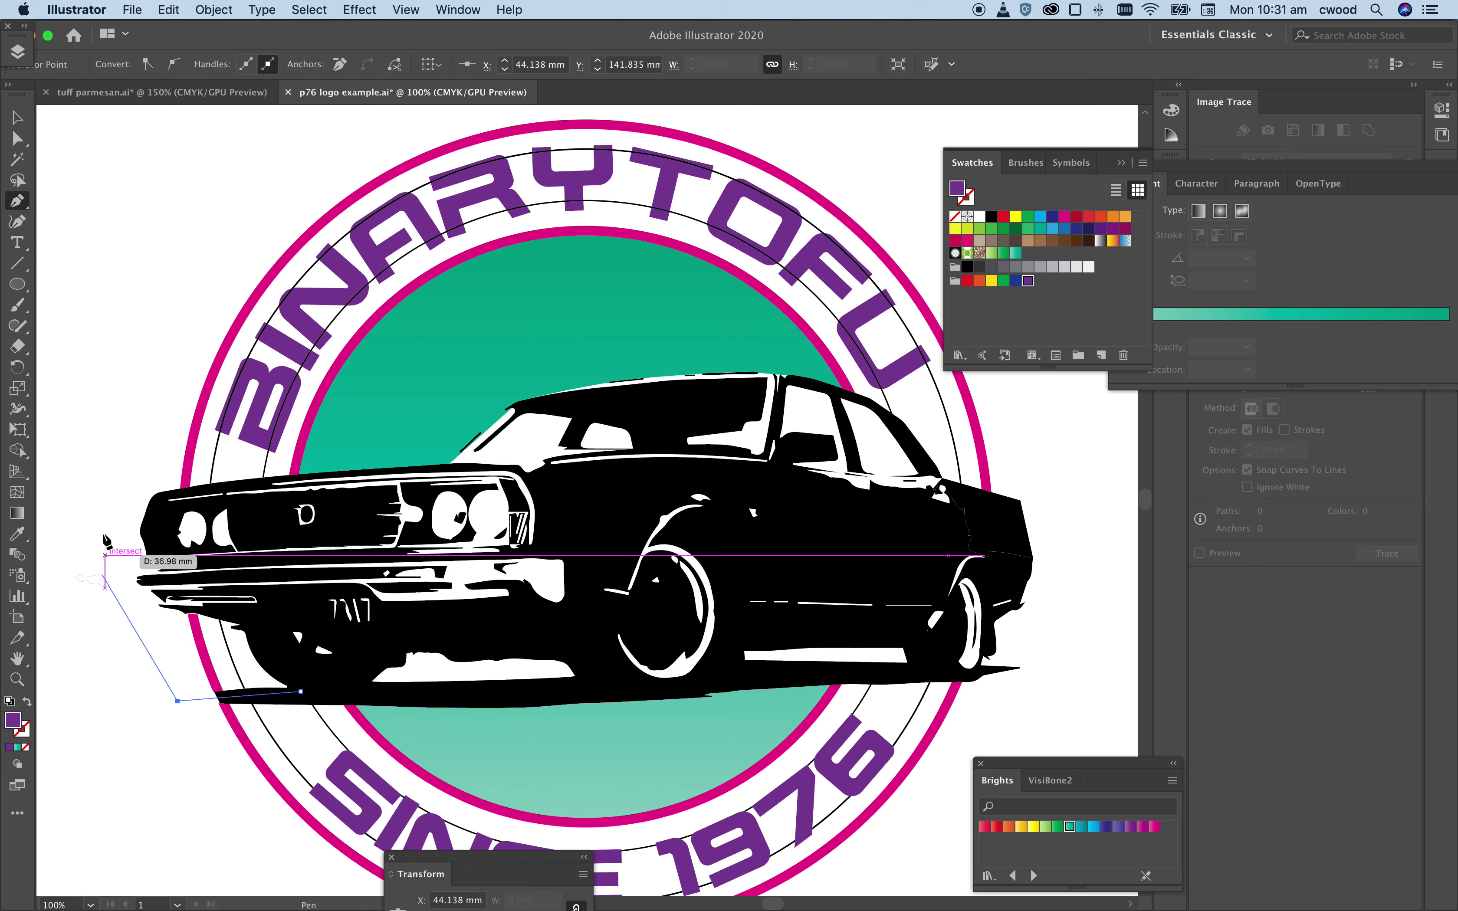
click(100, 526)
click(107, 489)
click(162, 492)
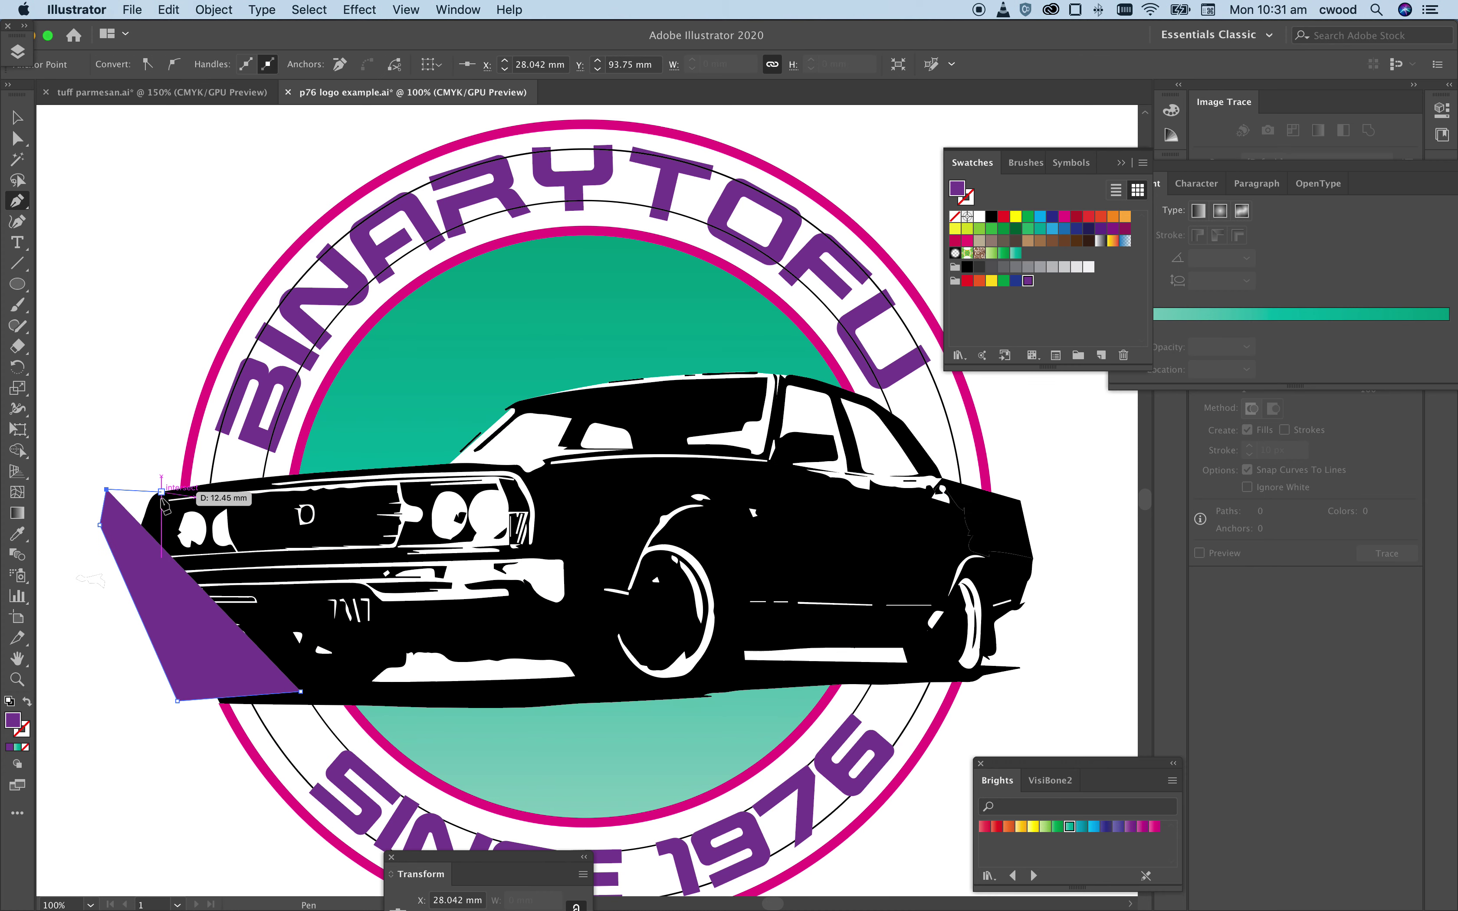
click(304, 476)
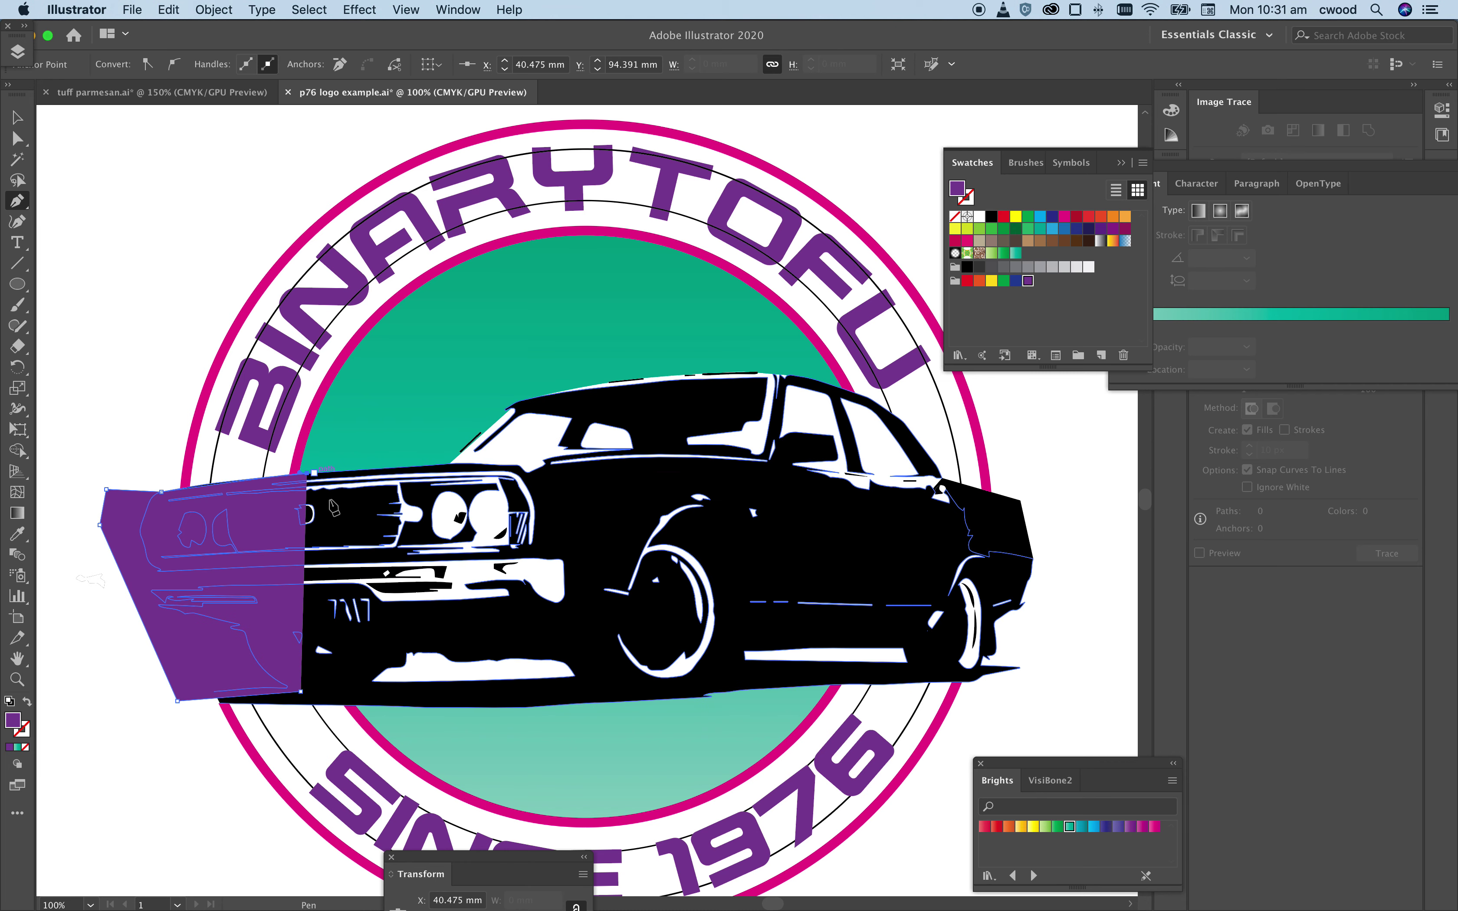
click(327, 682)
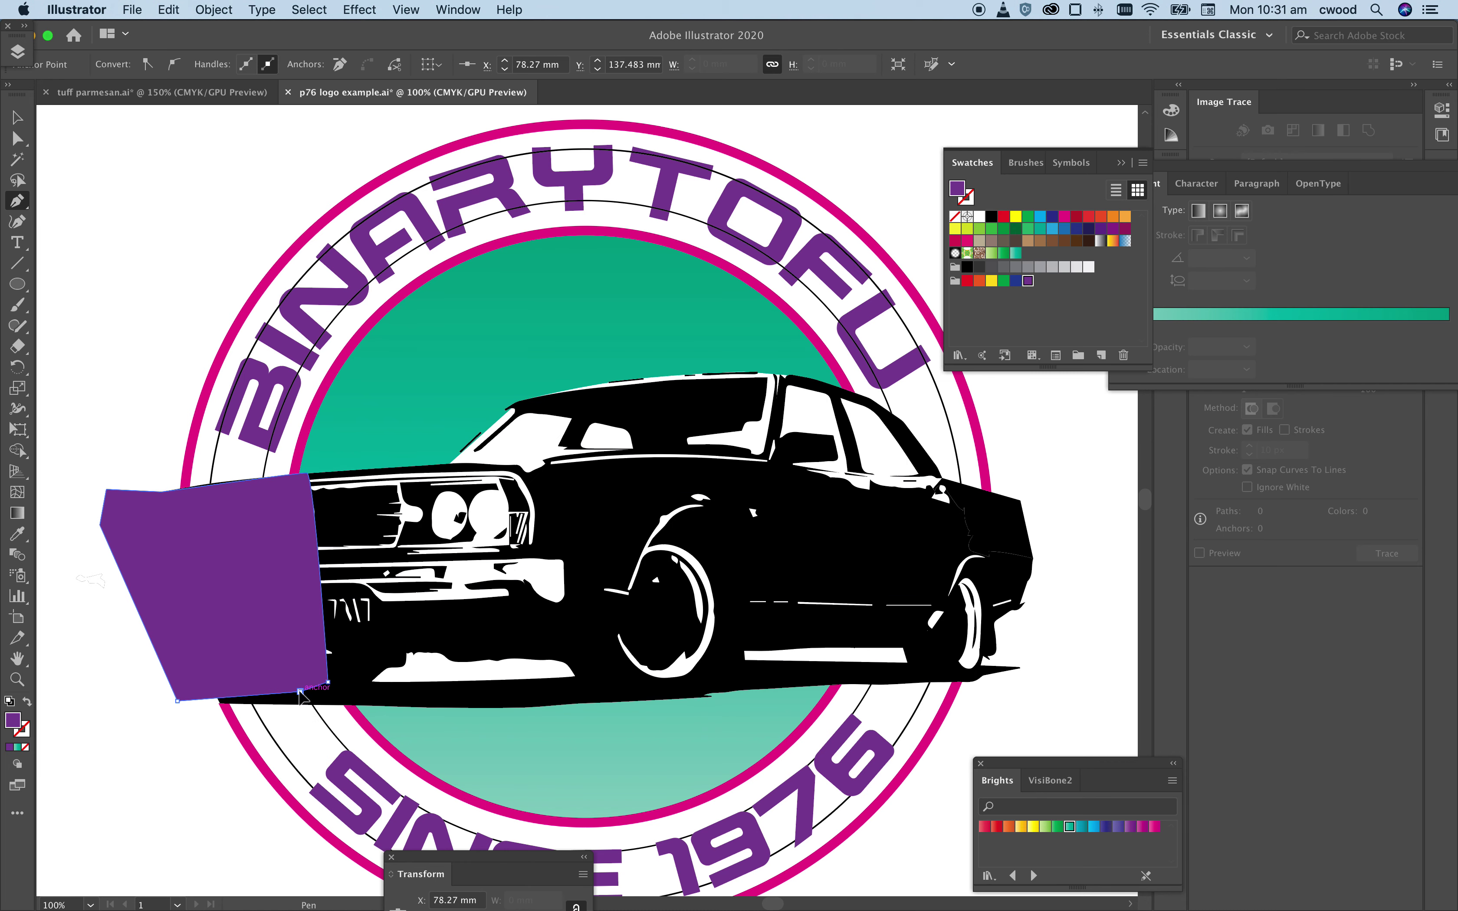
click(301, 691)
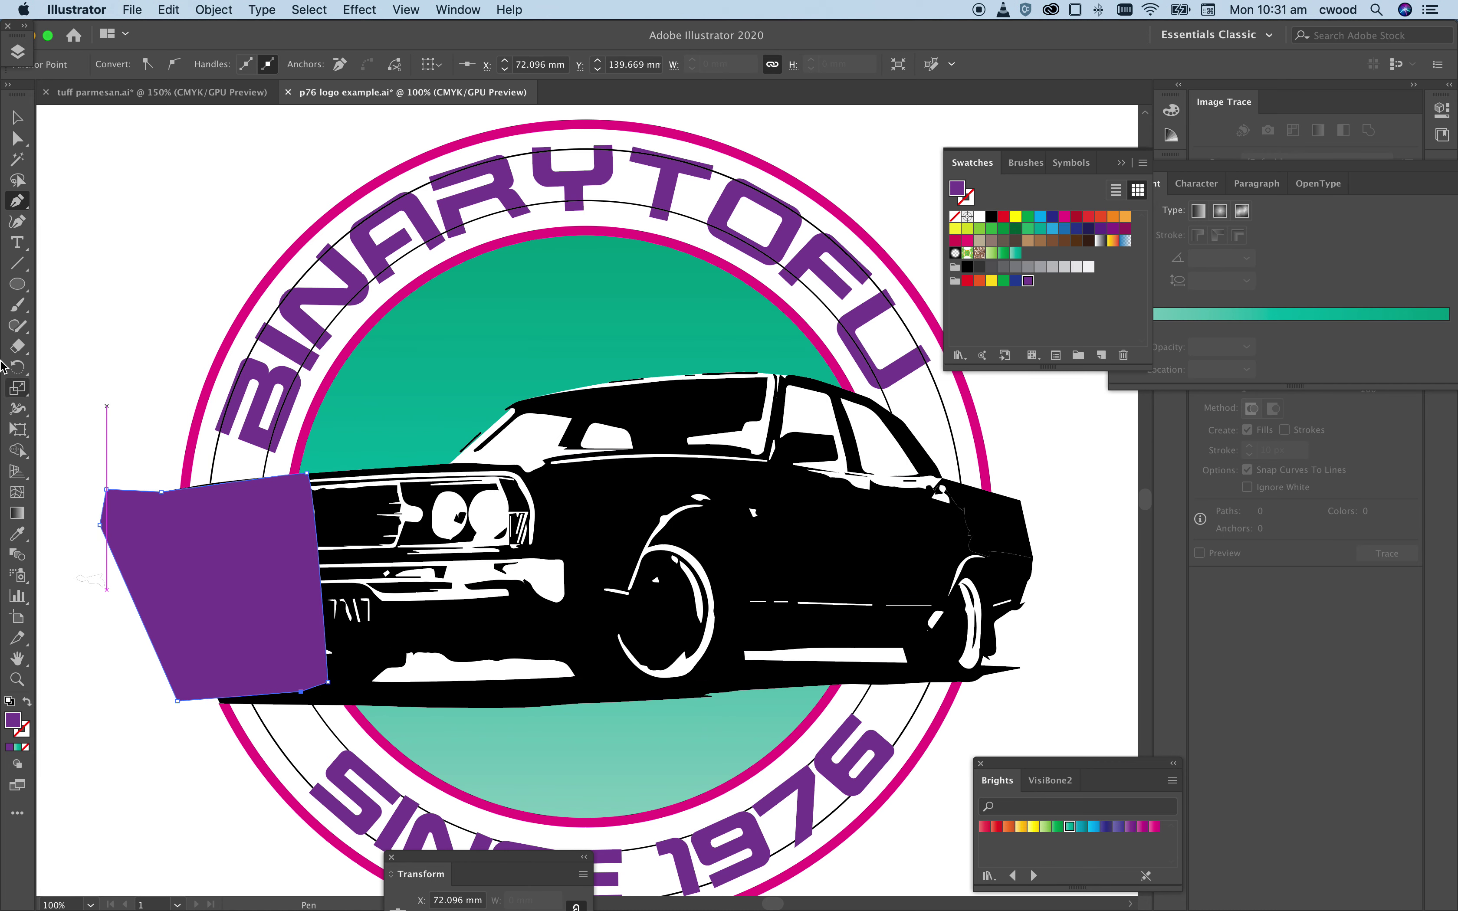
Step: Fill the new front-end shape with White, send it behind the car and deselect it
click(17, 118)
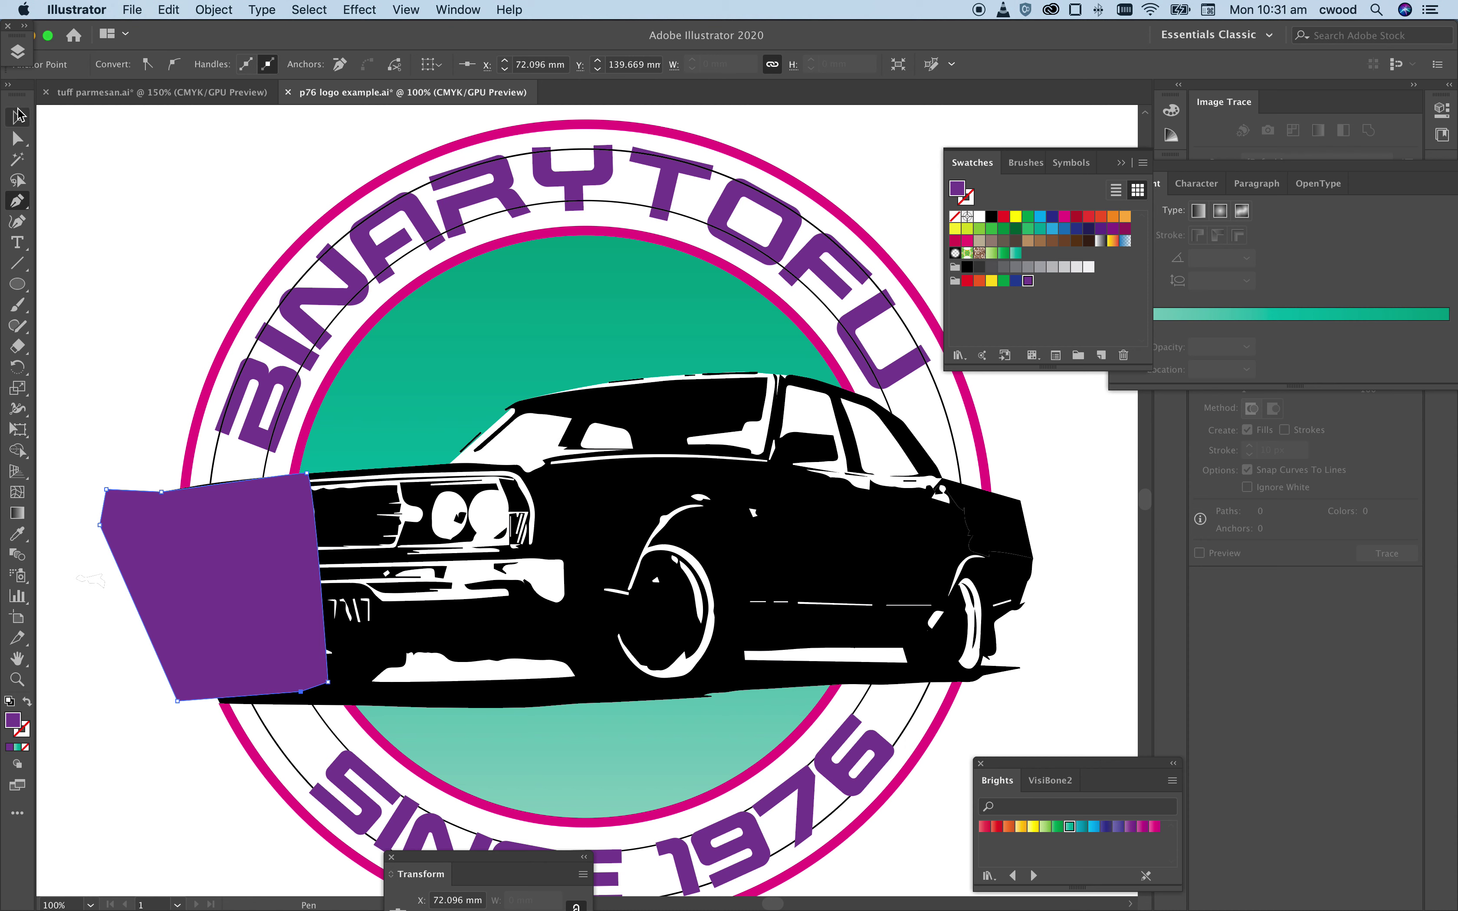
click(978, 217)
key(a)
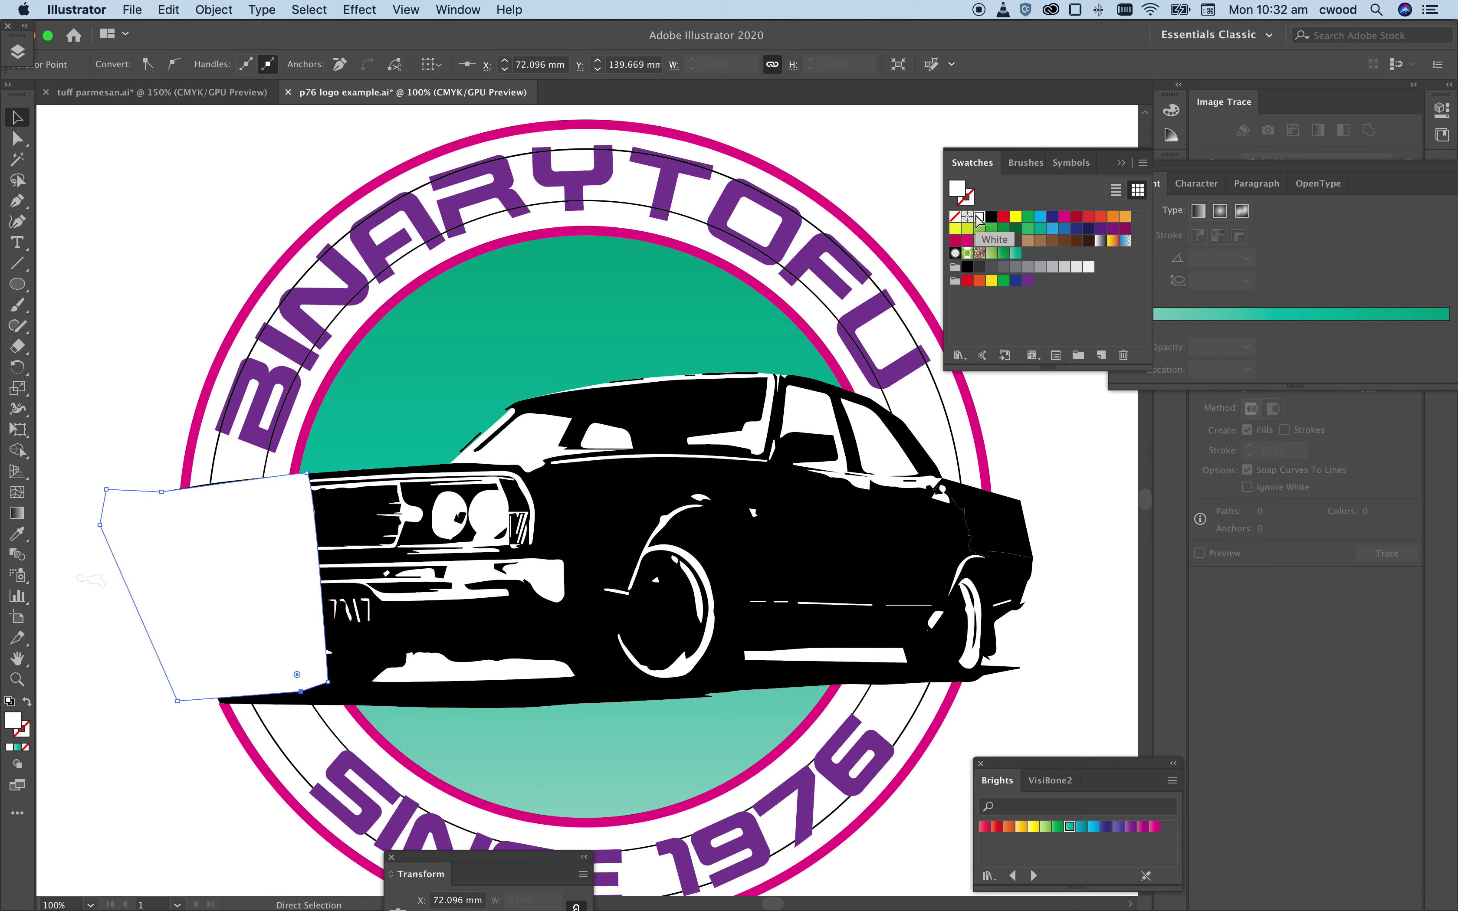
key(super+bracketleft)
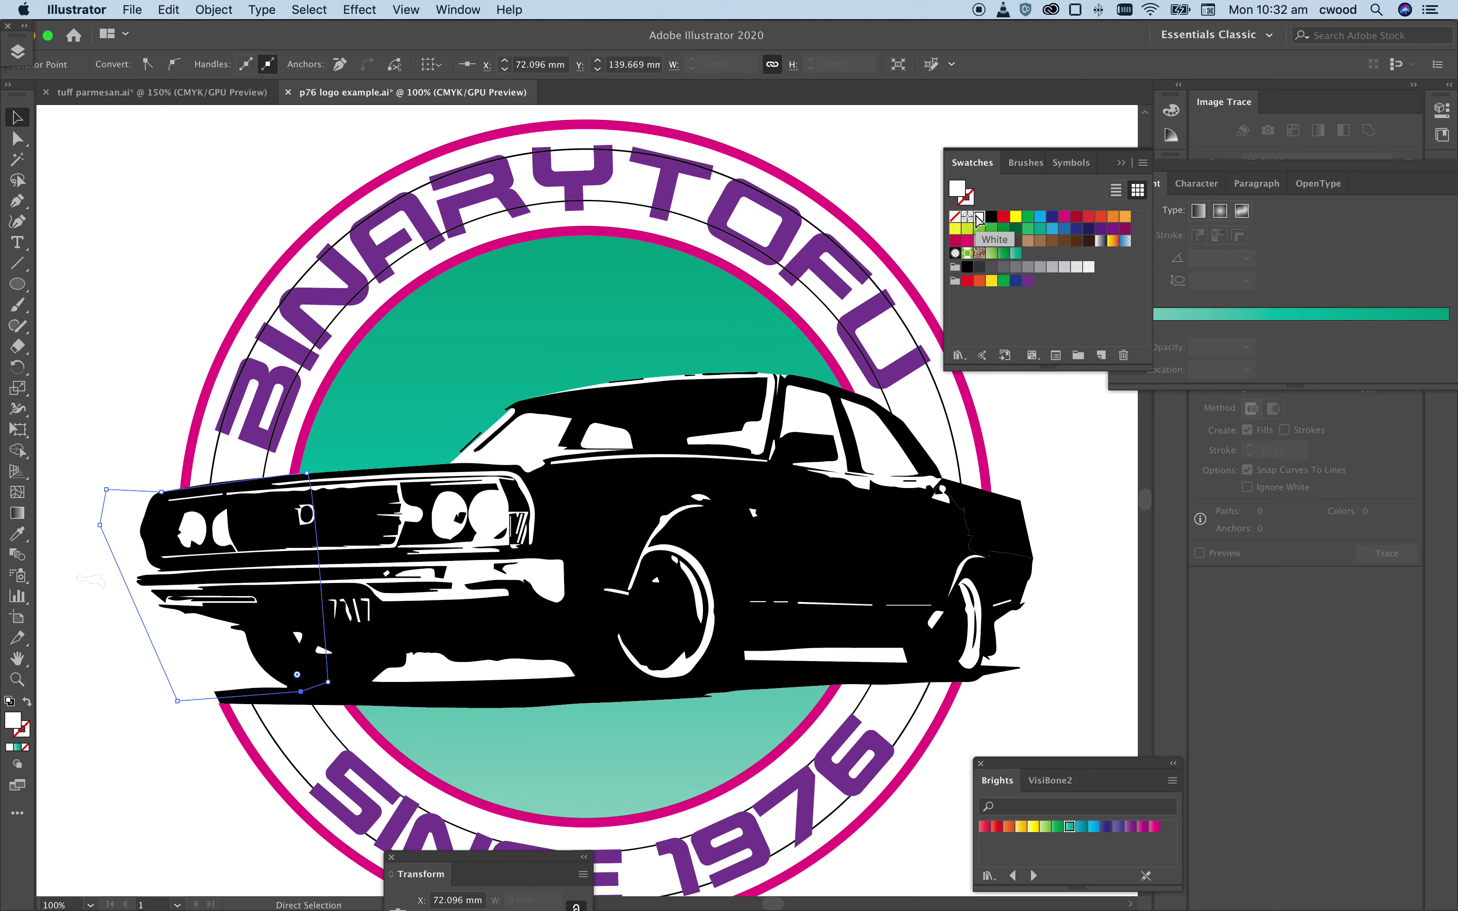
key(v)
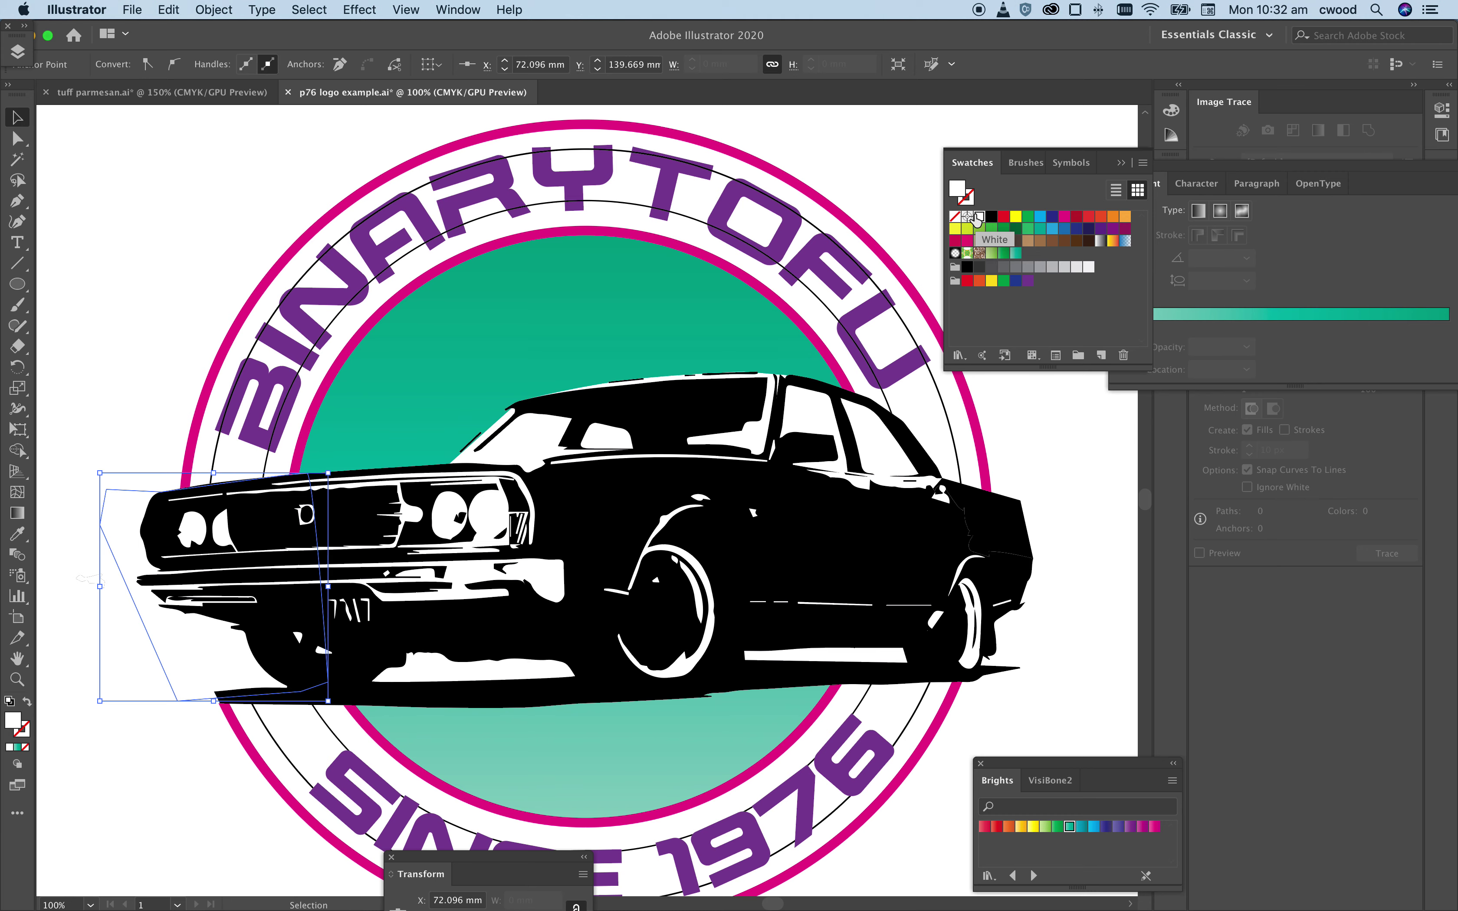
click(132, 789)
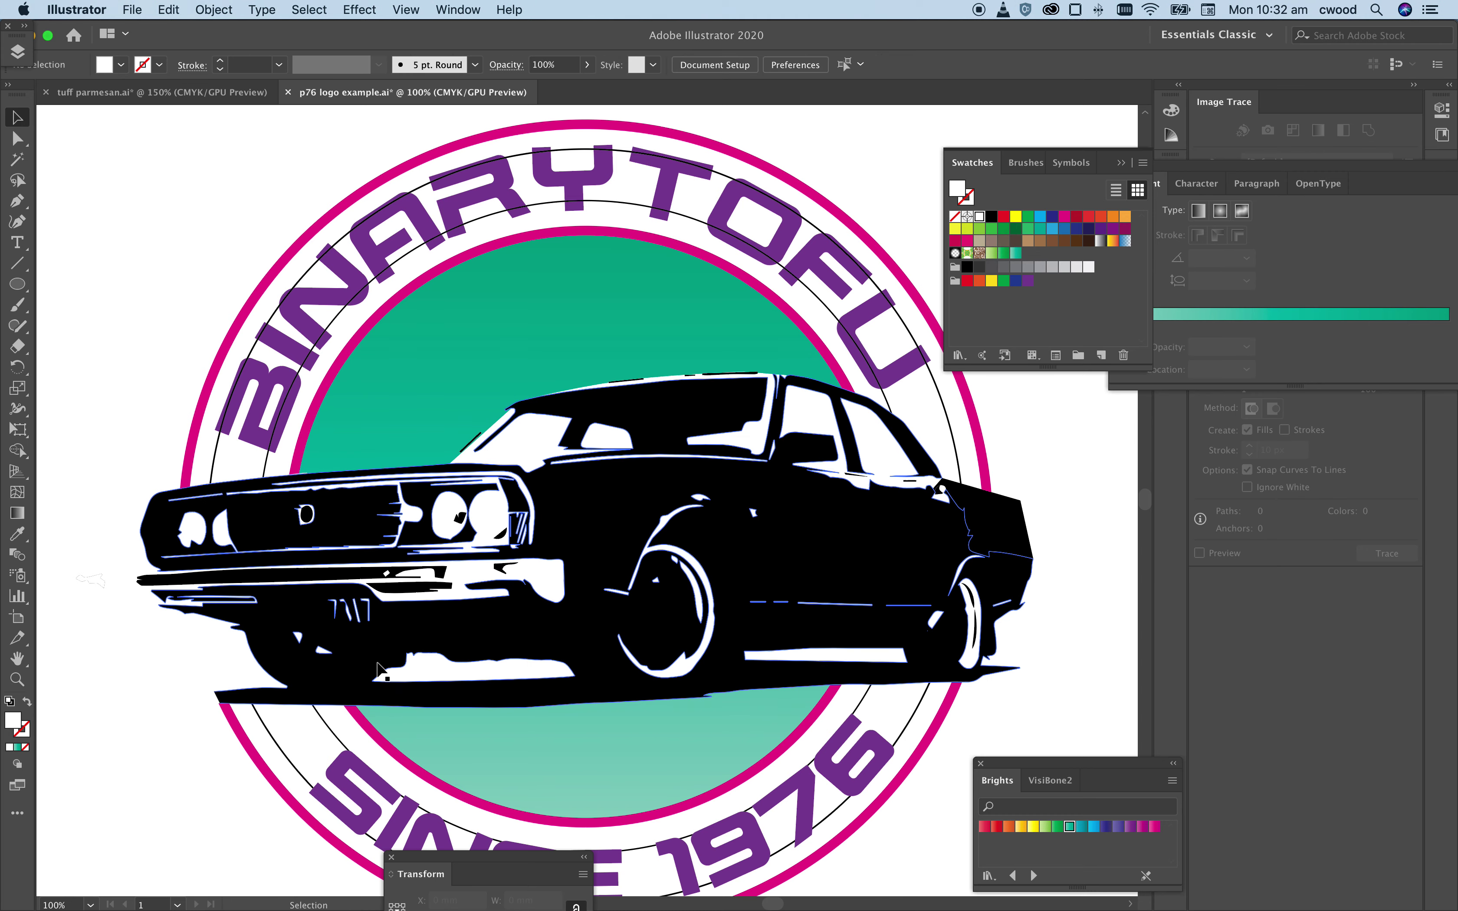
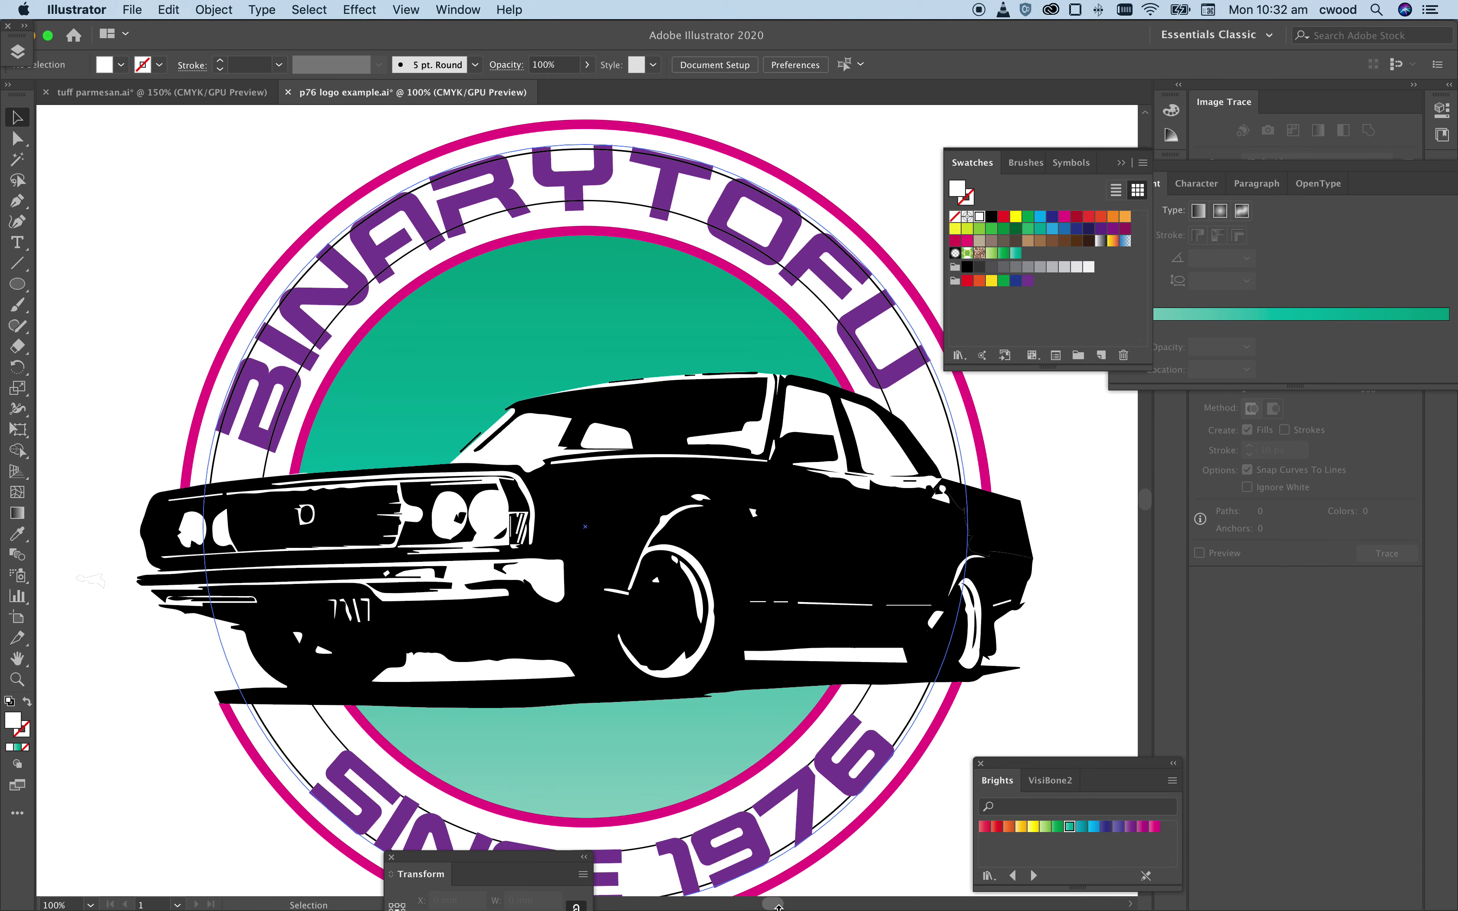
Step: Select the thin black circle along the inner edge of the curved text, try a C=0 M=0 Y=0 K=40 fill, and remove that fill
scroll(779, 904, right, 3)
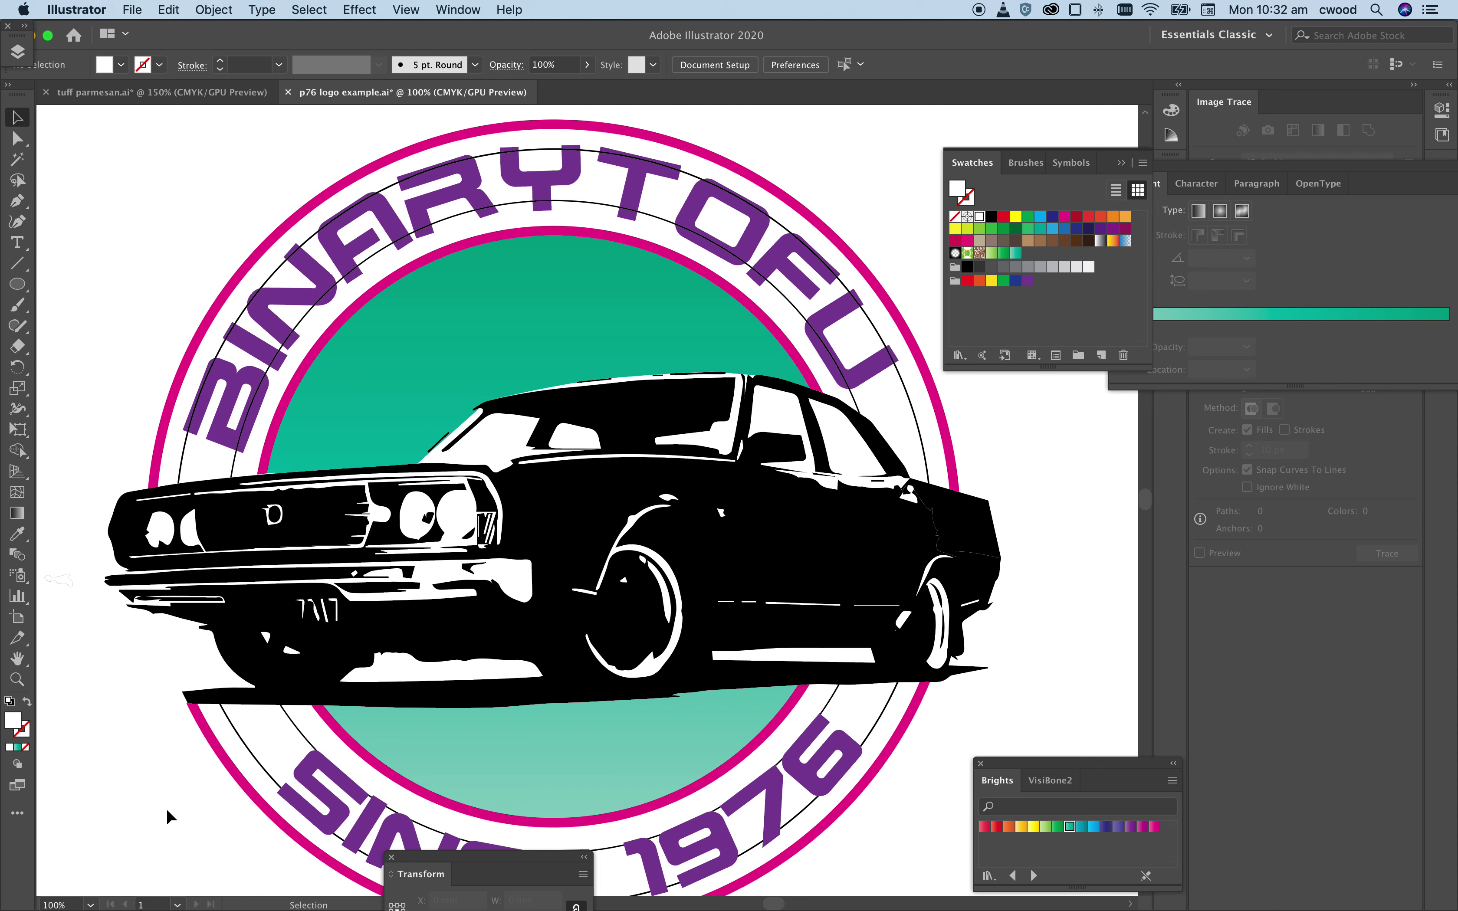
click(301, 733)
click(291, 733)
click(302, 731)
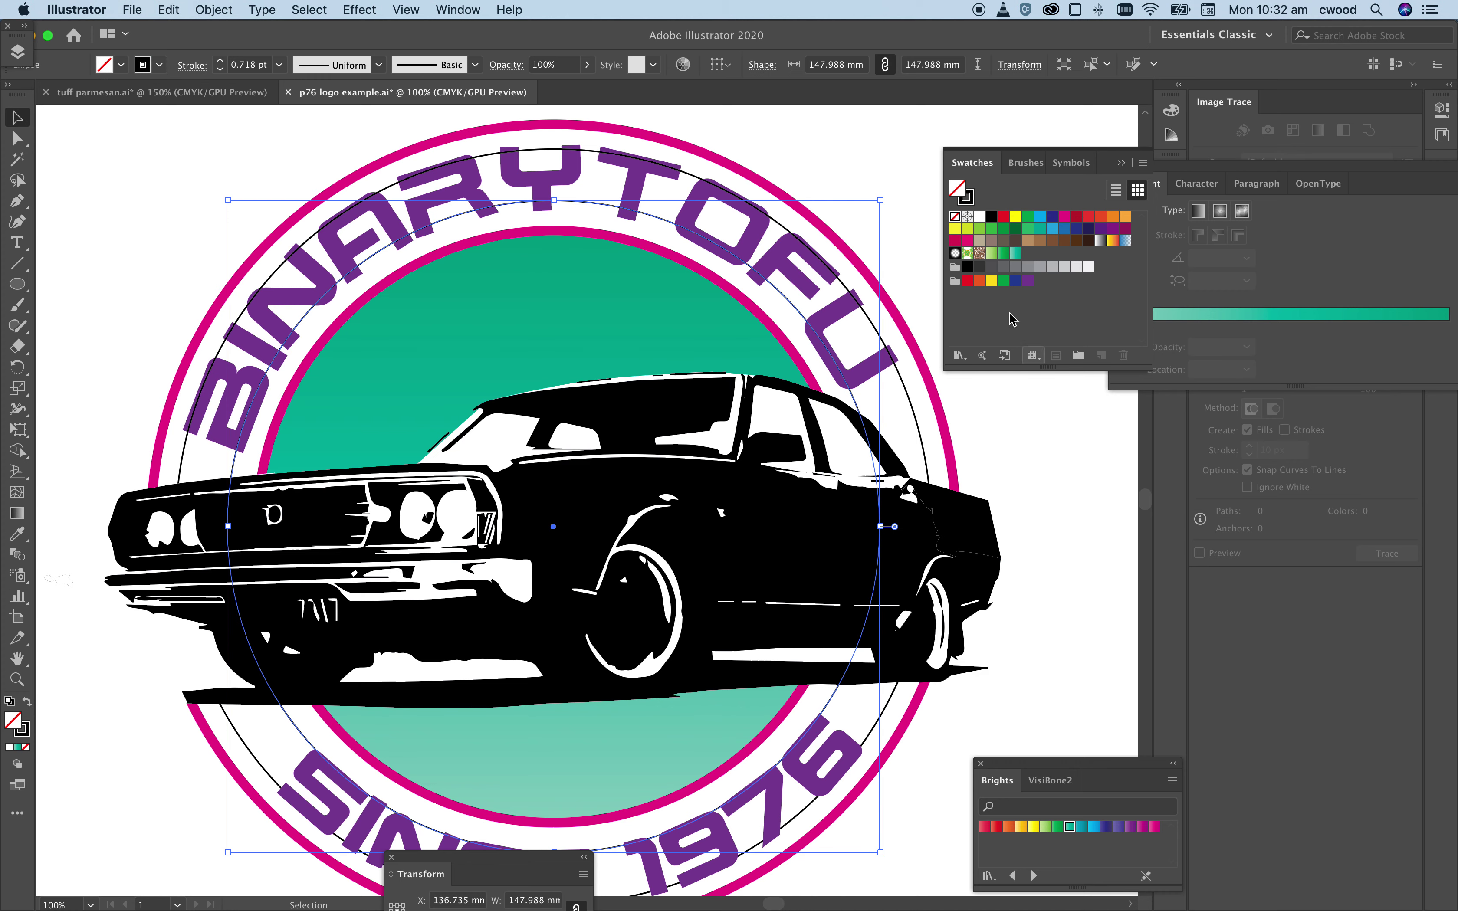
click(1039, 269)
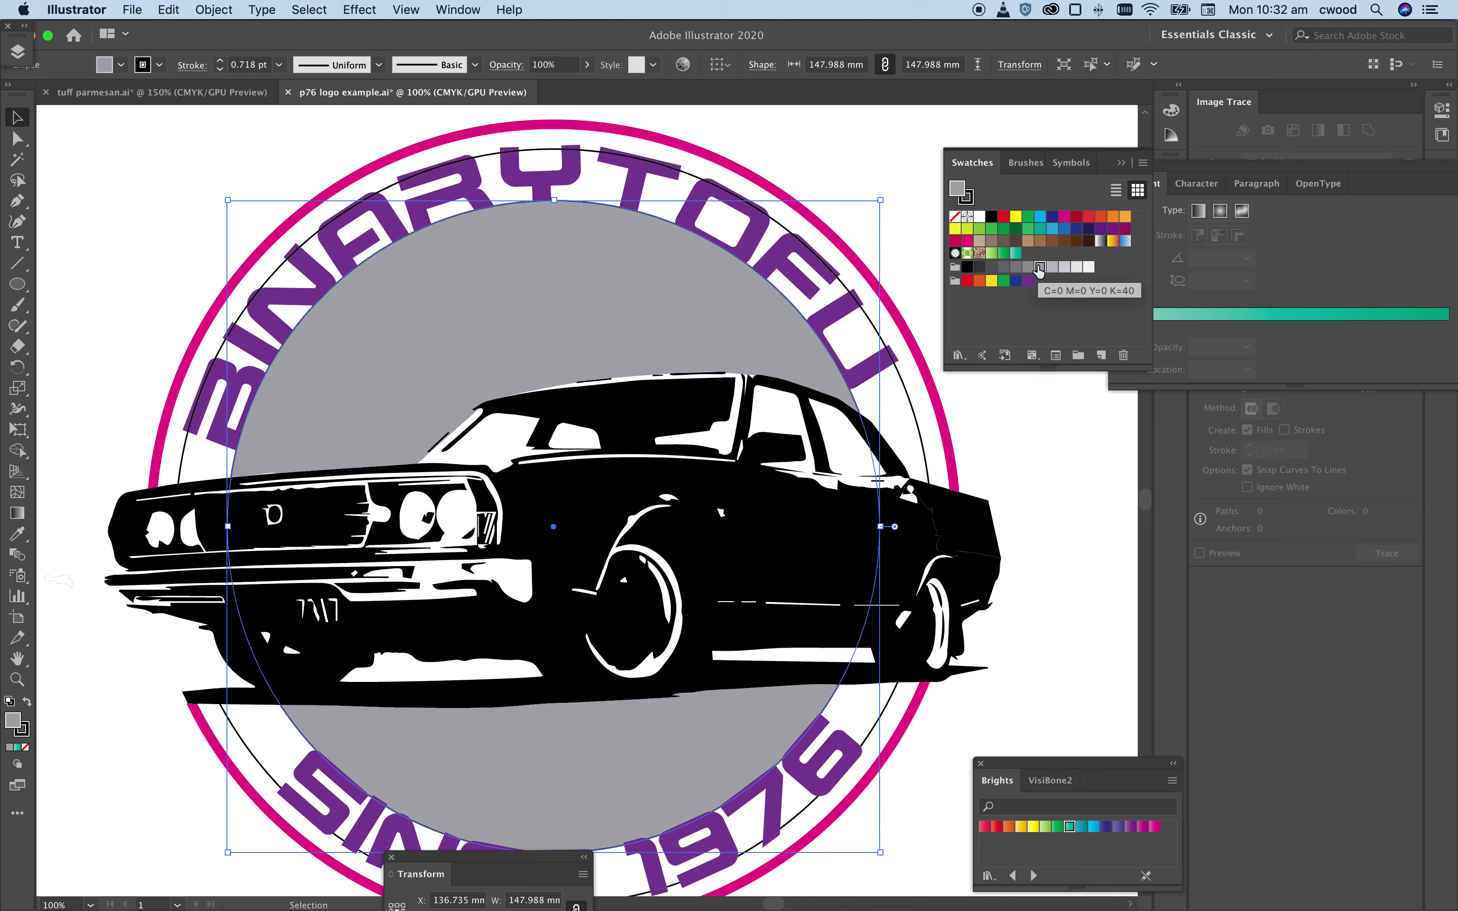
key(slash)
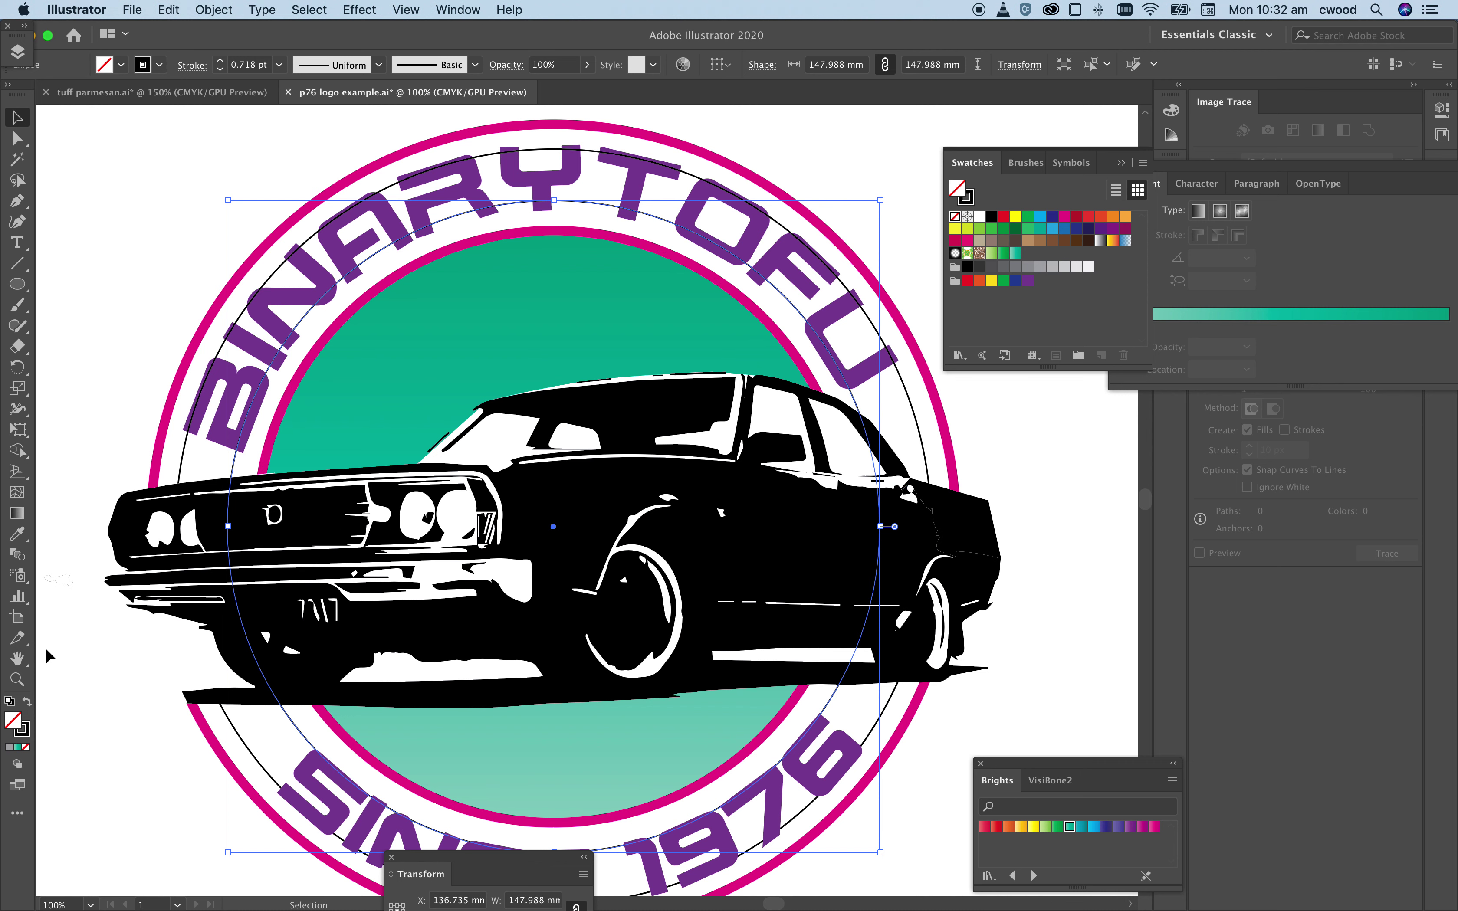
Step: Apply the rough, tapered charcoal-style brush to the stroke of the thin inner circle
click(23, 729)
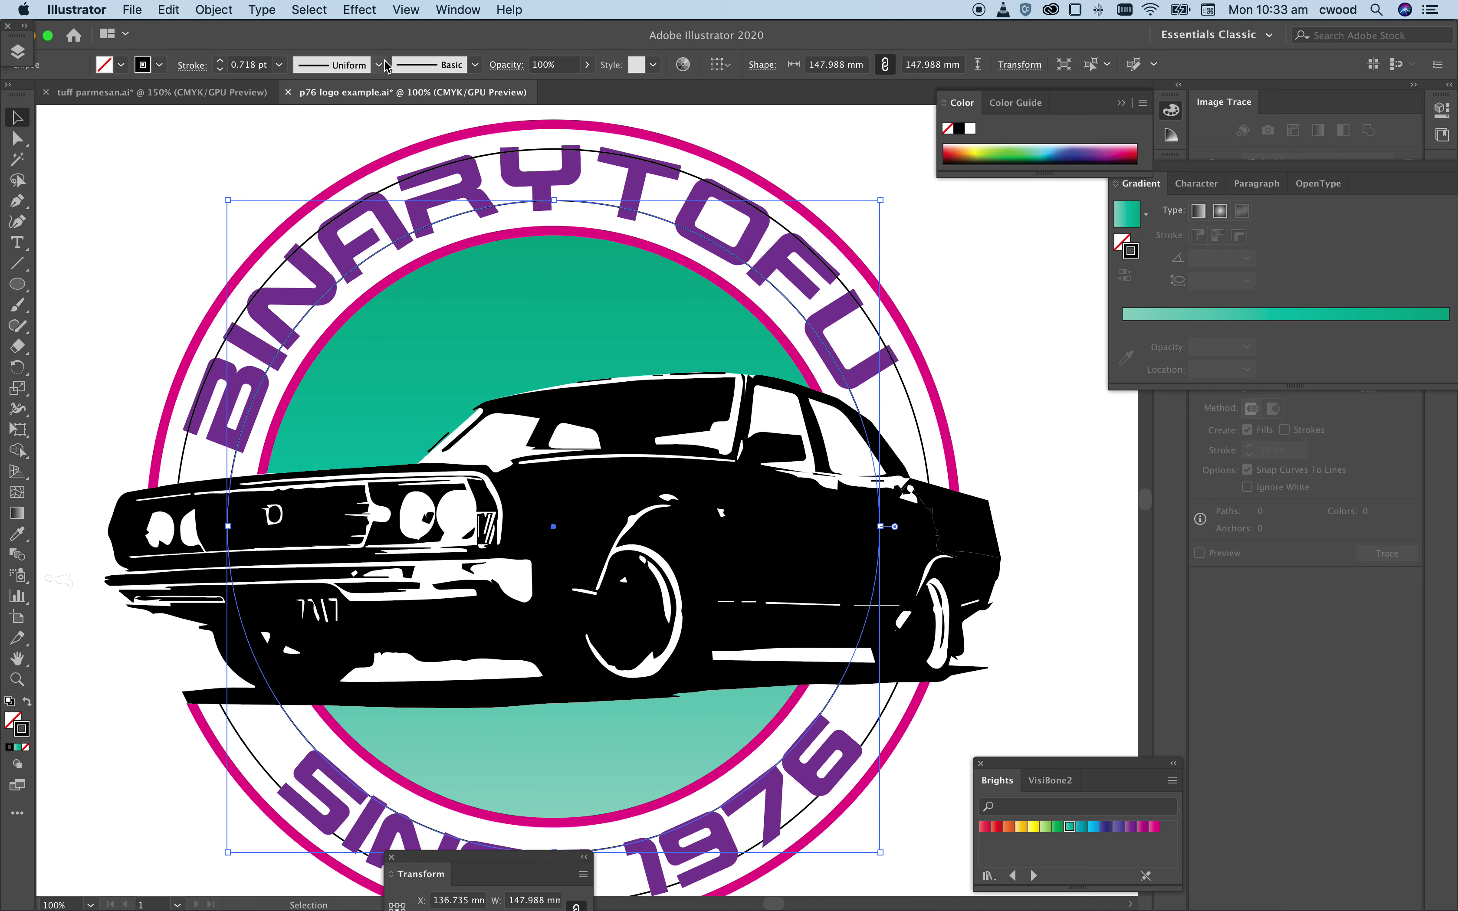
click(475, 65)
scroll(438, 156, down, 3)
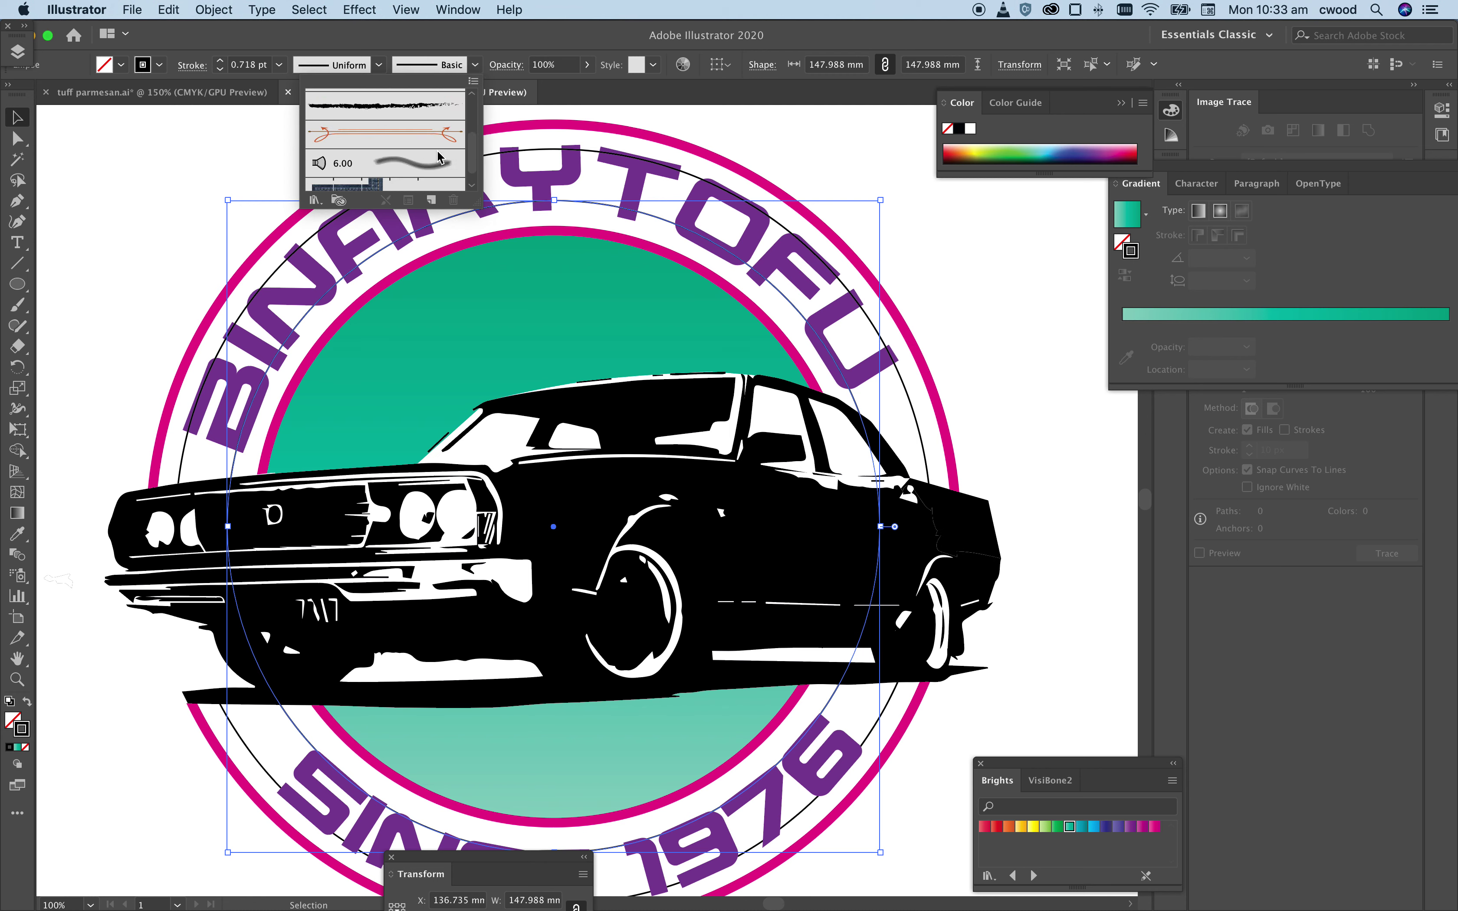
scroll(440, 158, down, 1)
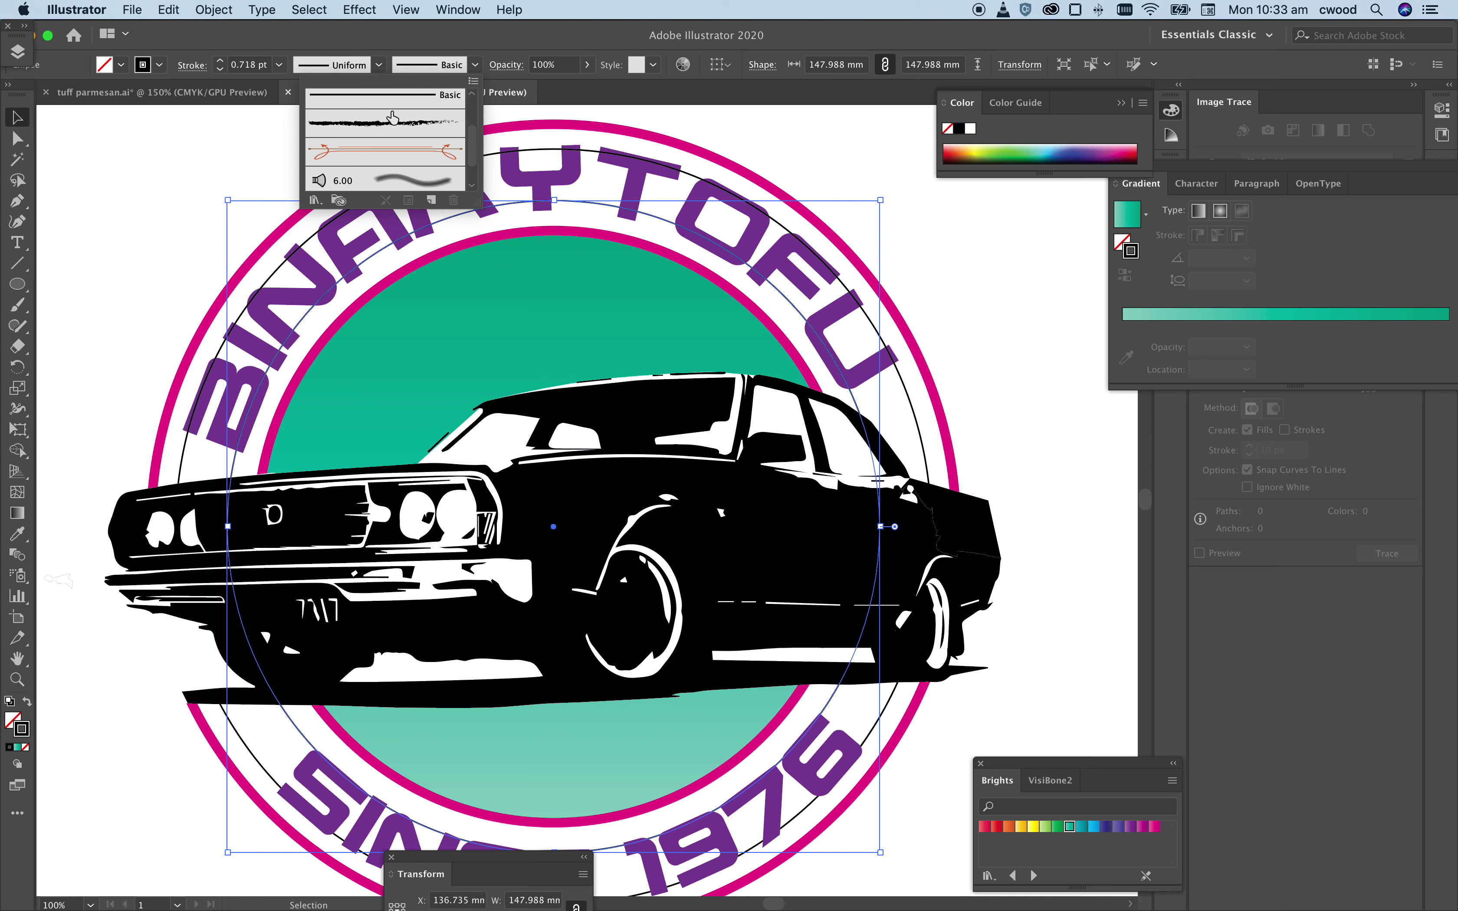
click(394, 127)
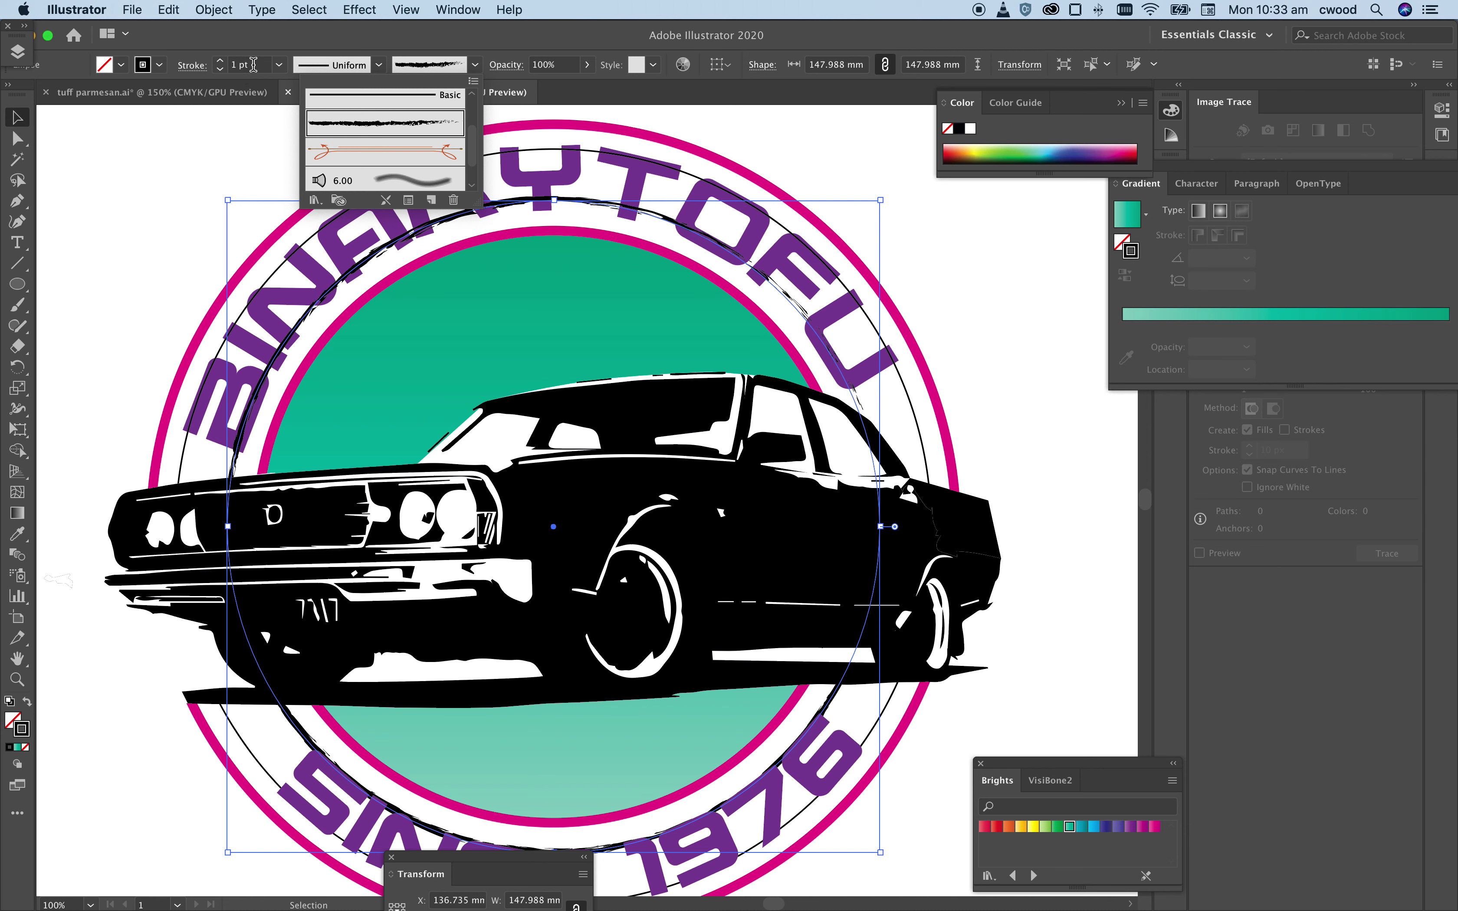
Step: Try a 4 pt weight on the inner circle's brush stroke and settle on 0.4 pt
click(231, 66)
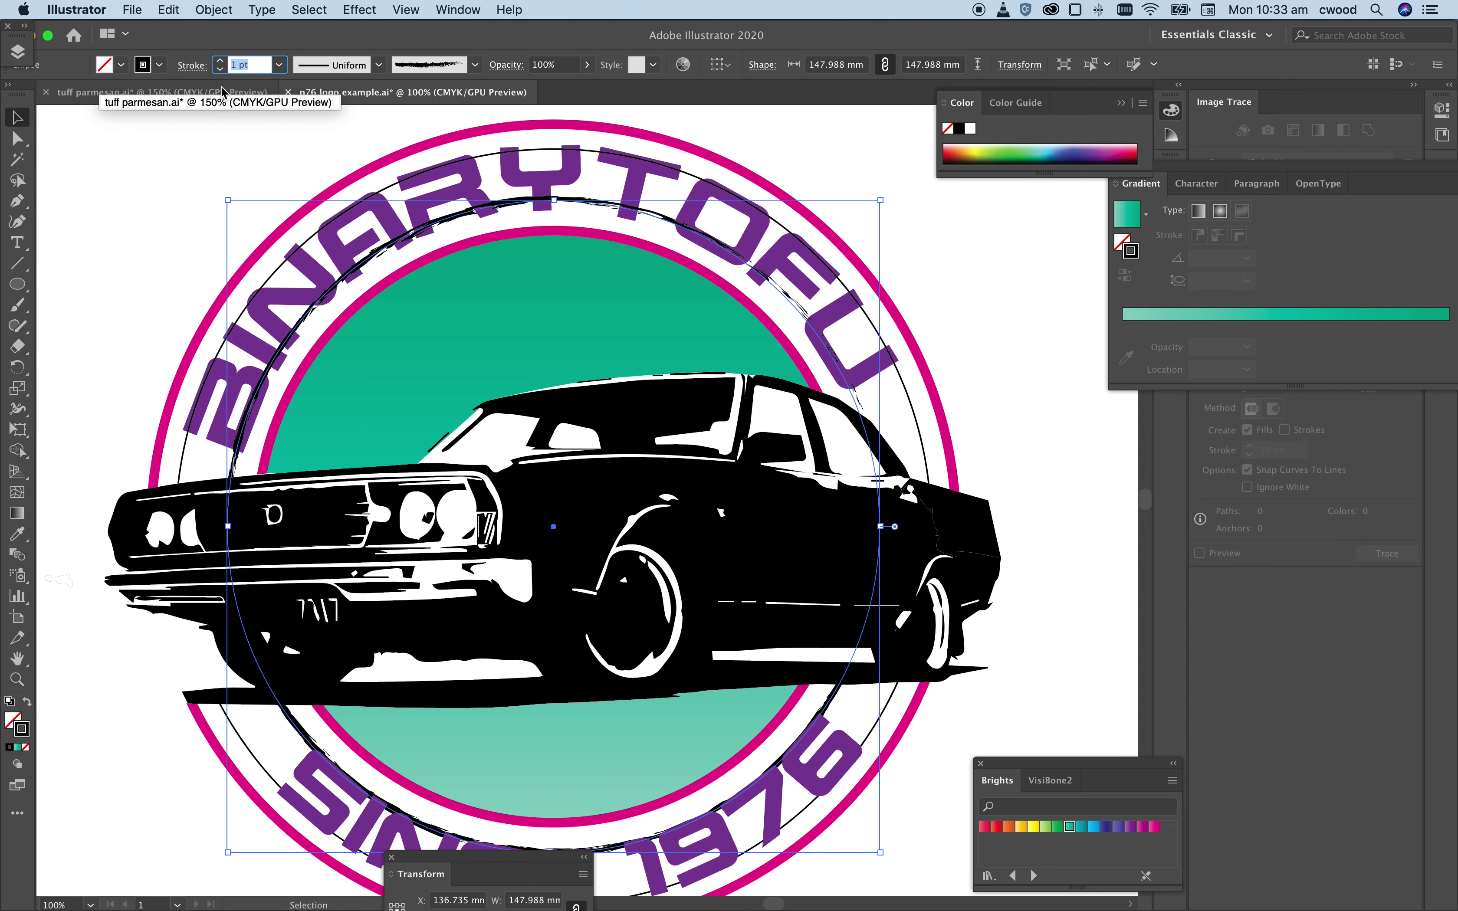
text(4)
key(Return)
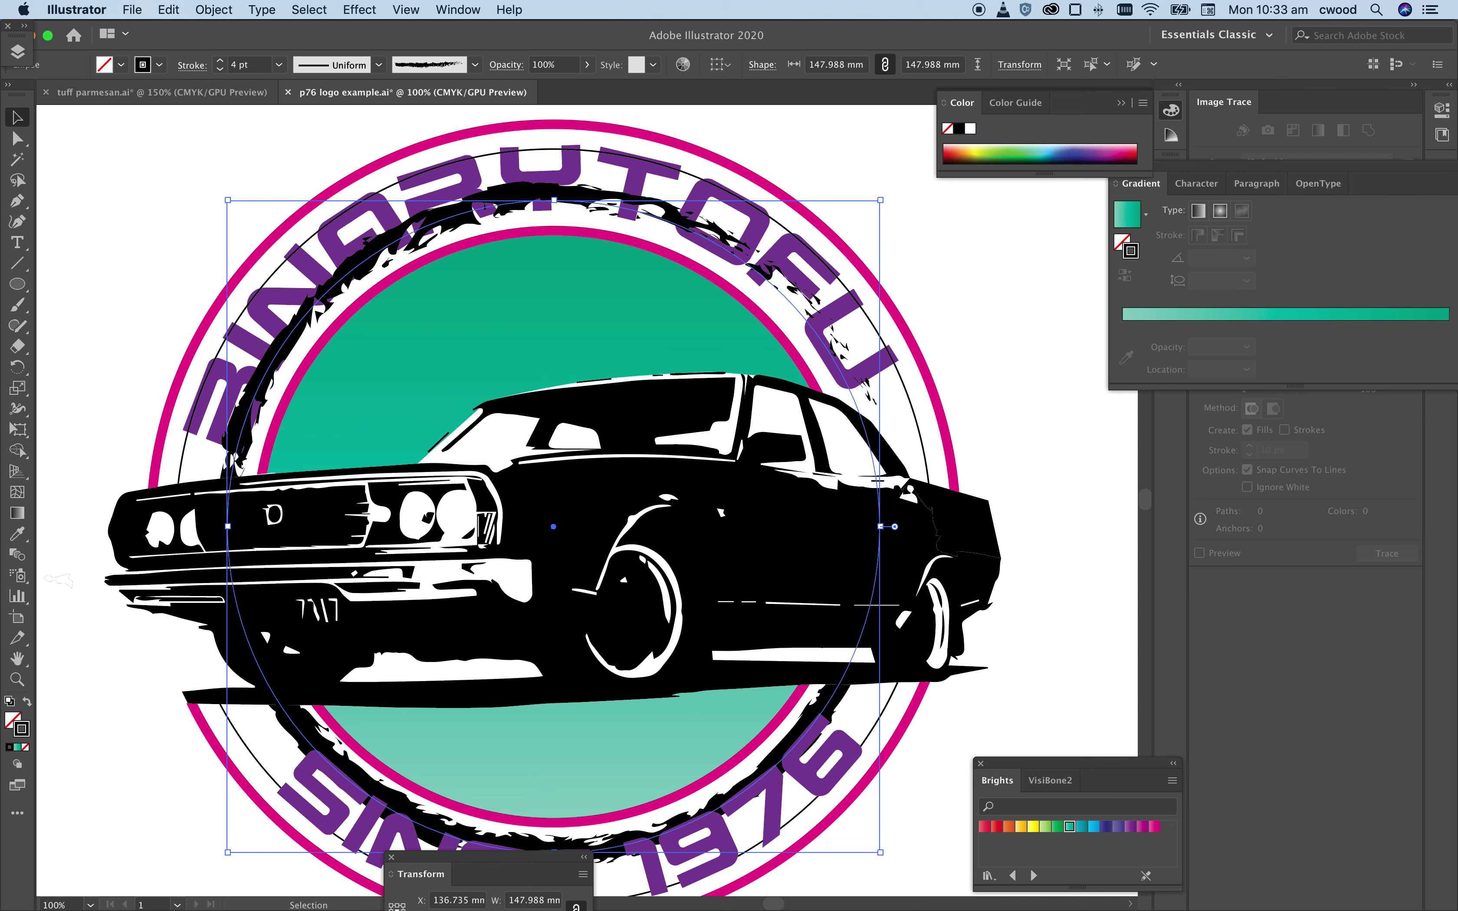
click(254, 68)
text(.4)
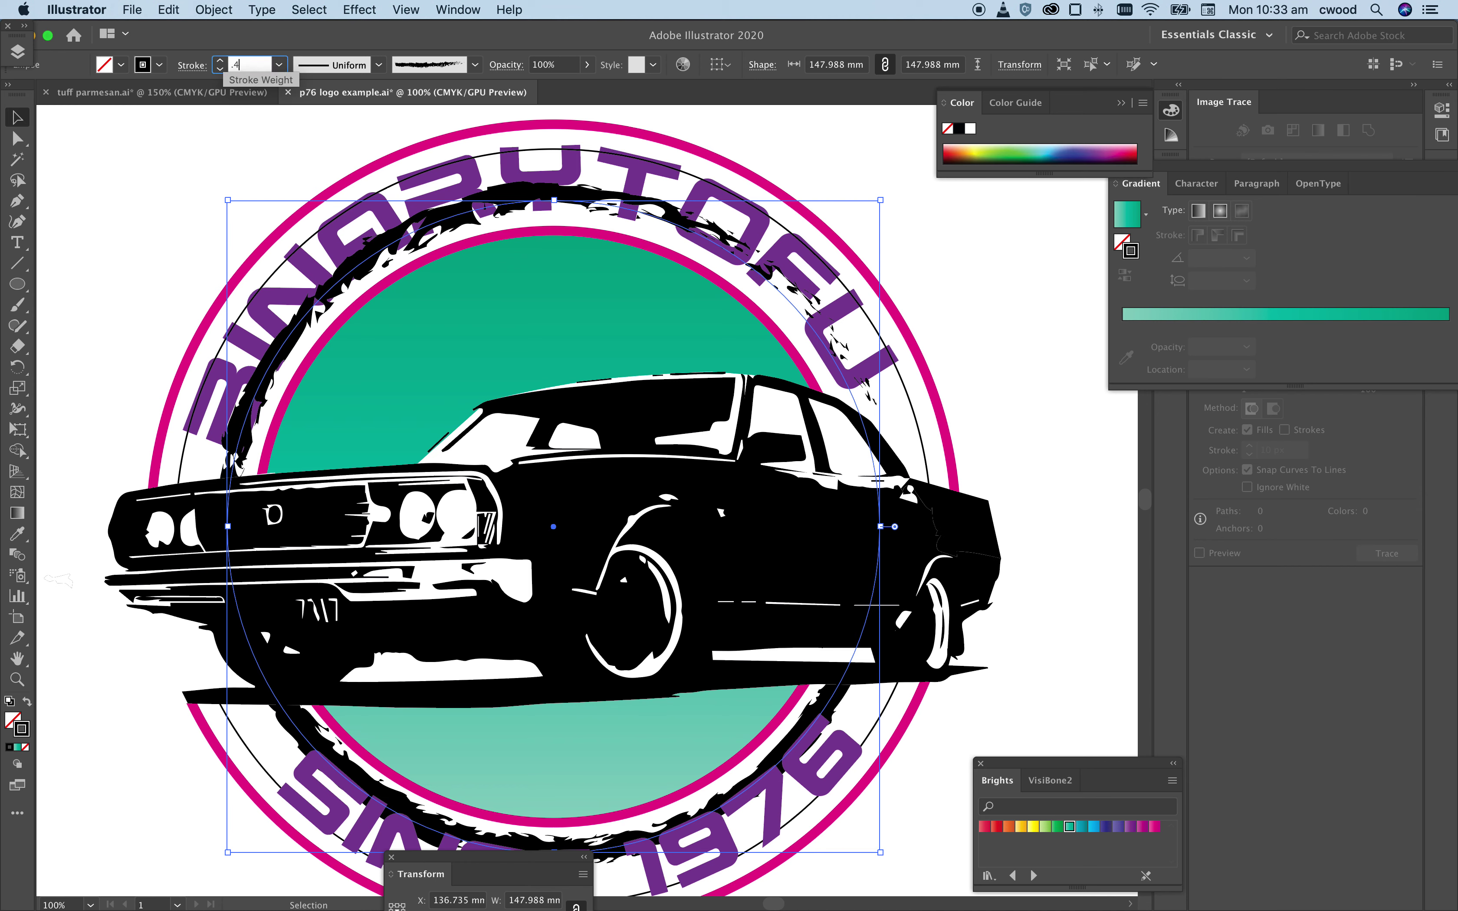
key(Return)
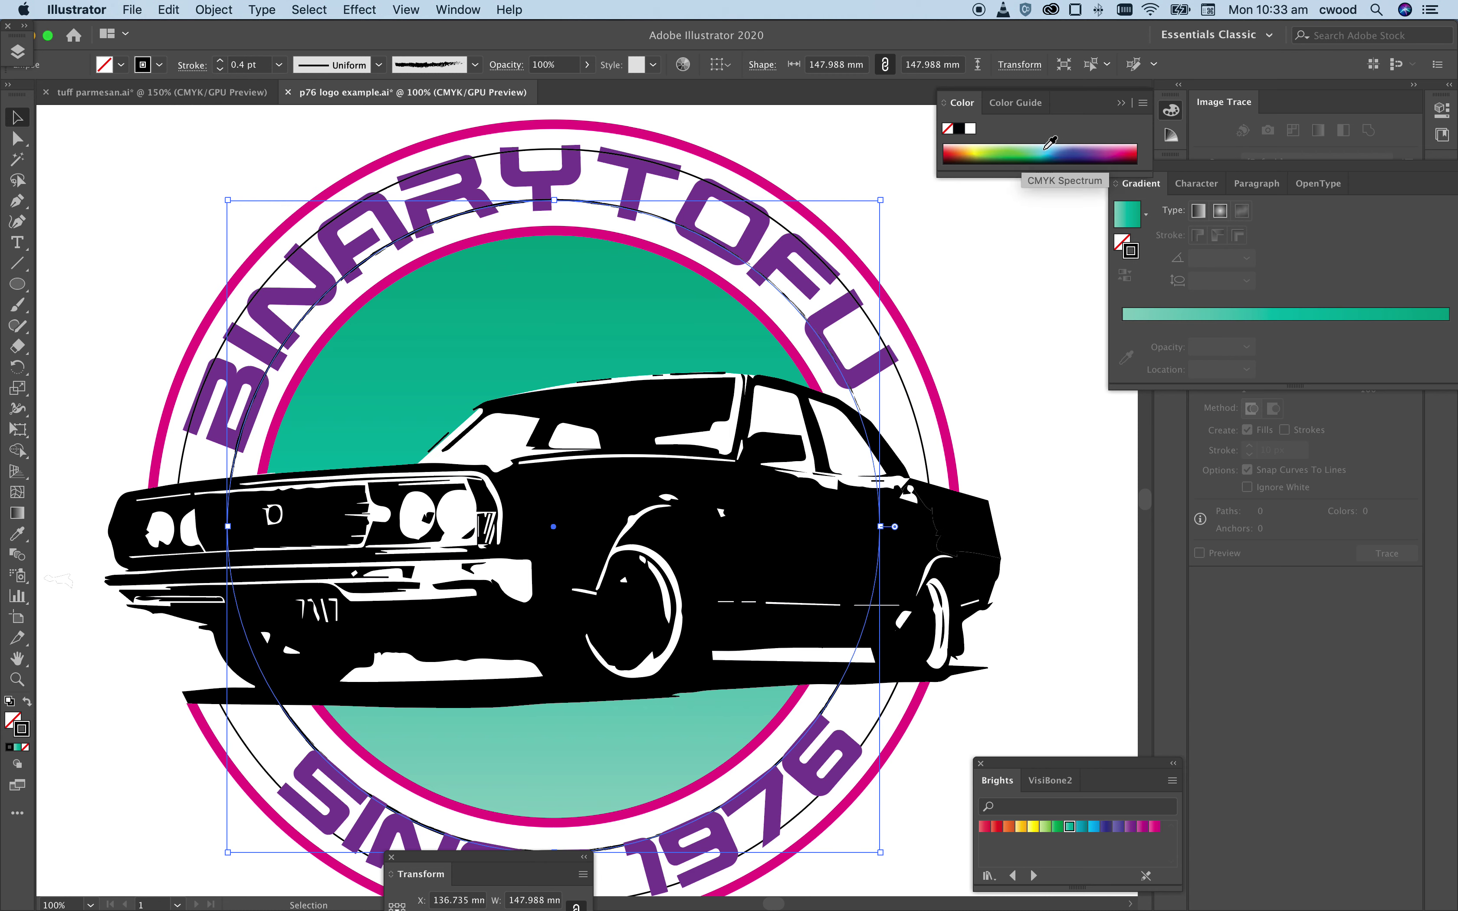
Step: Recolour the inner circle's brush stroke to mid-grey 7F7F7F
click(1059, 150)
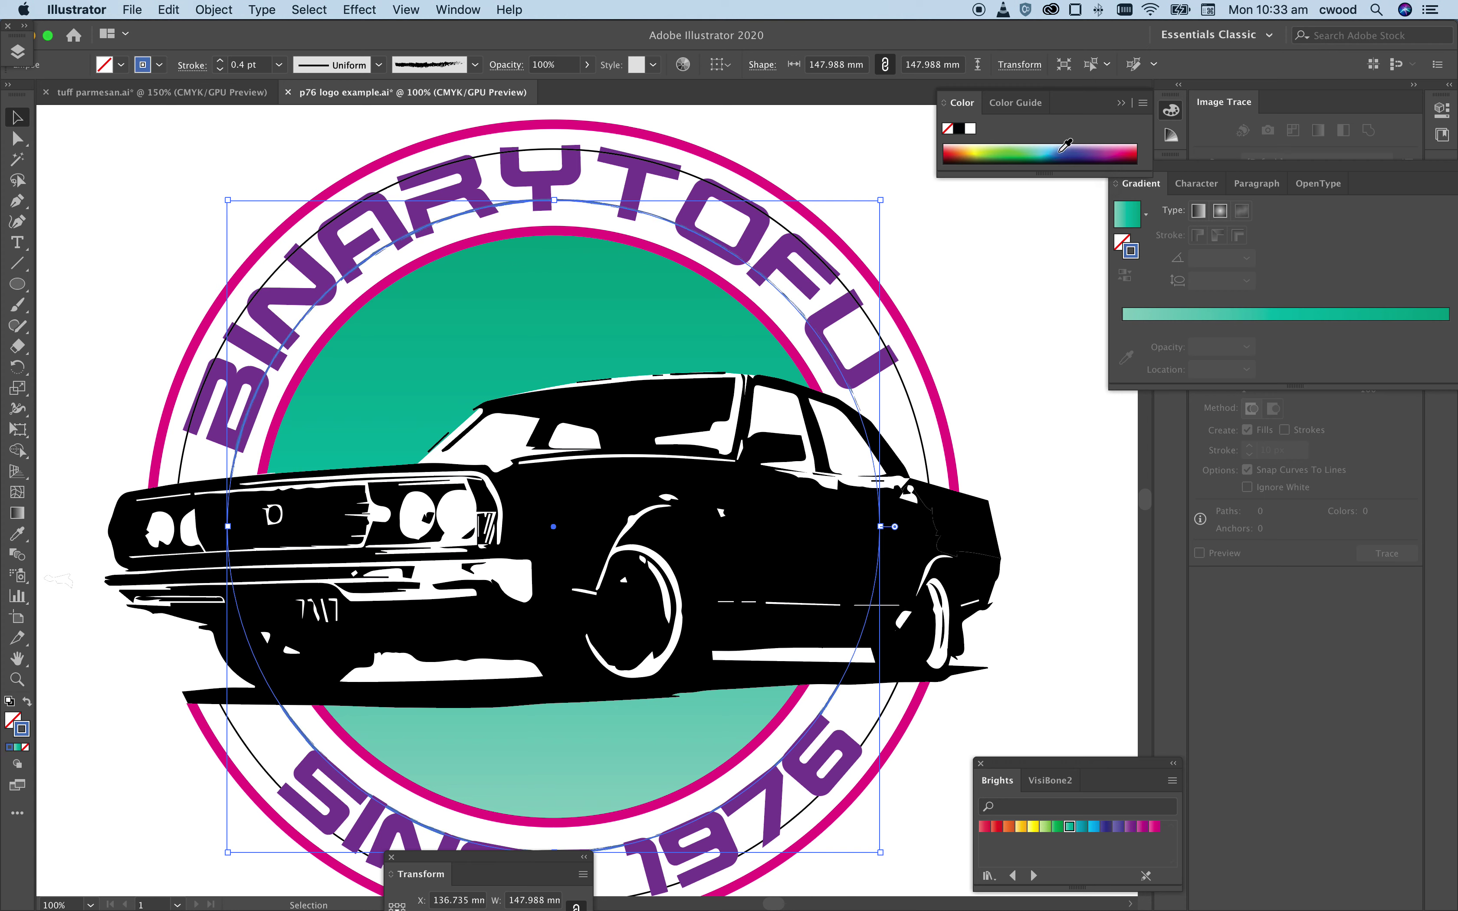
double_click(21, 729)
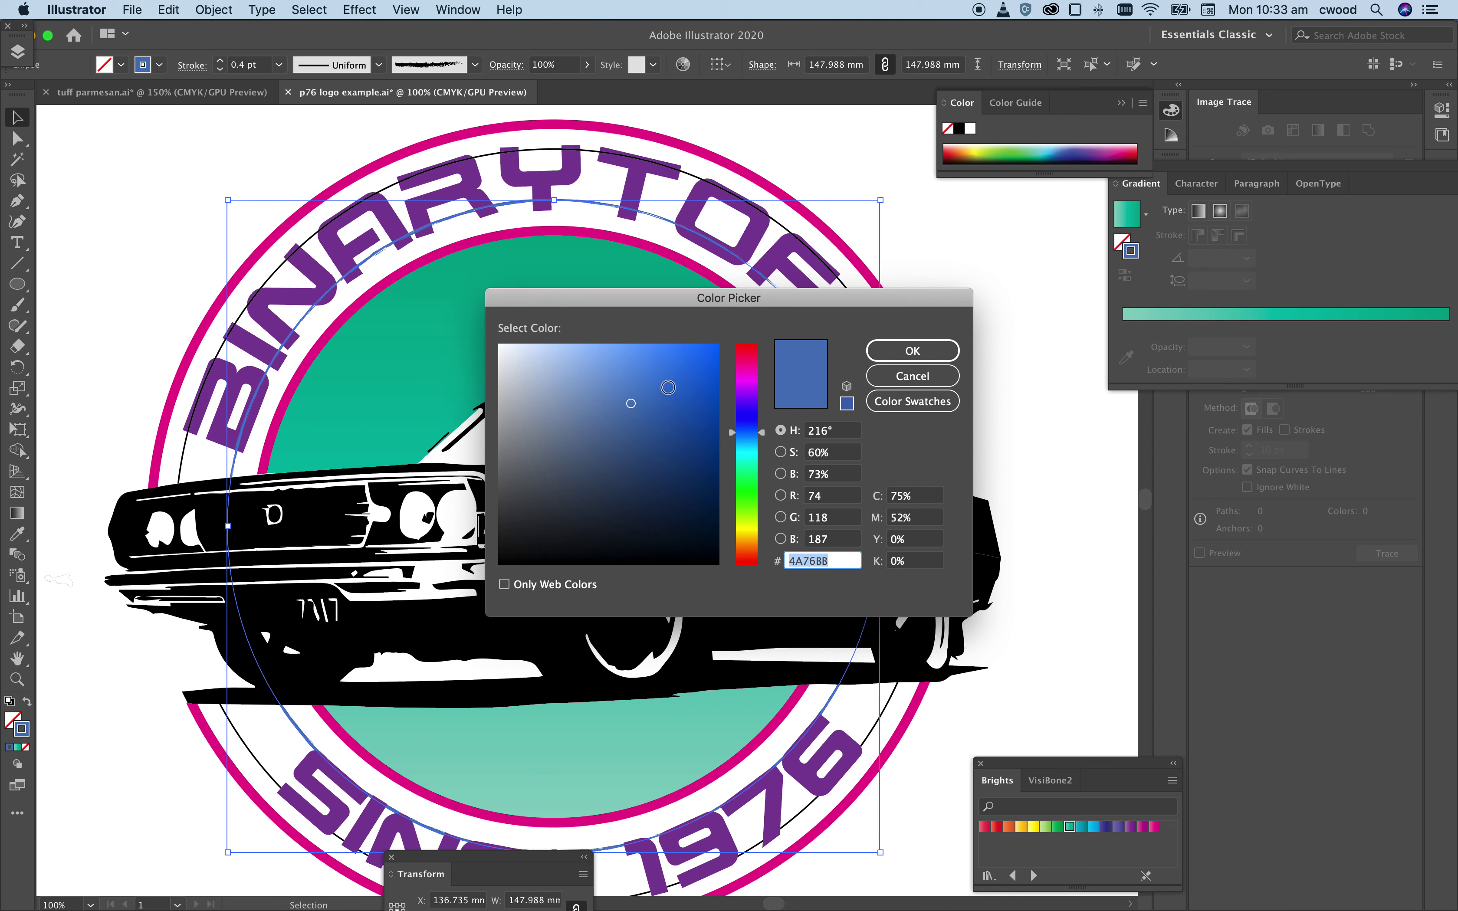
drag(630, 410, 486, 449)
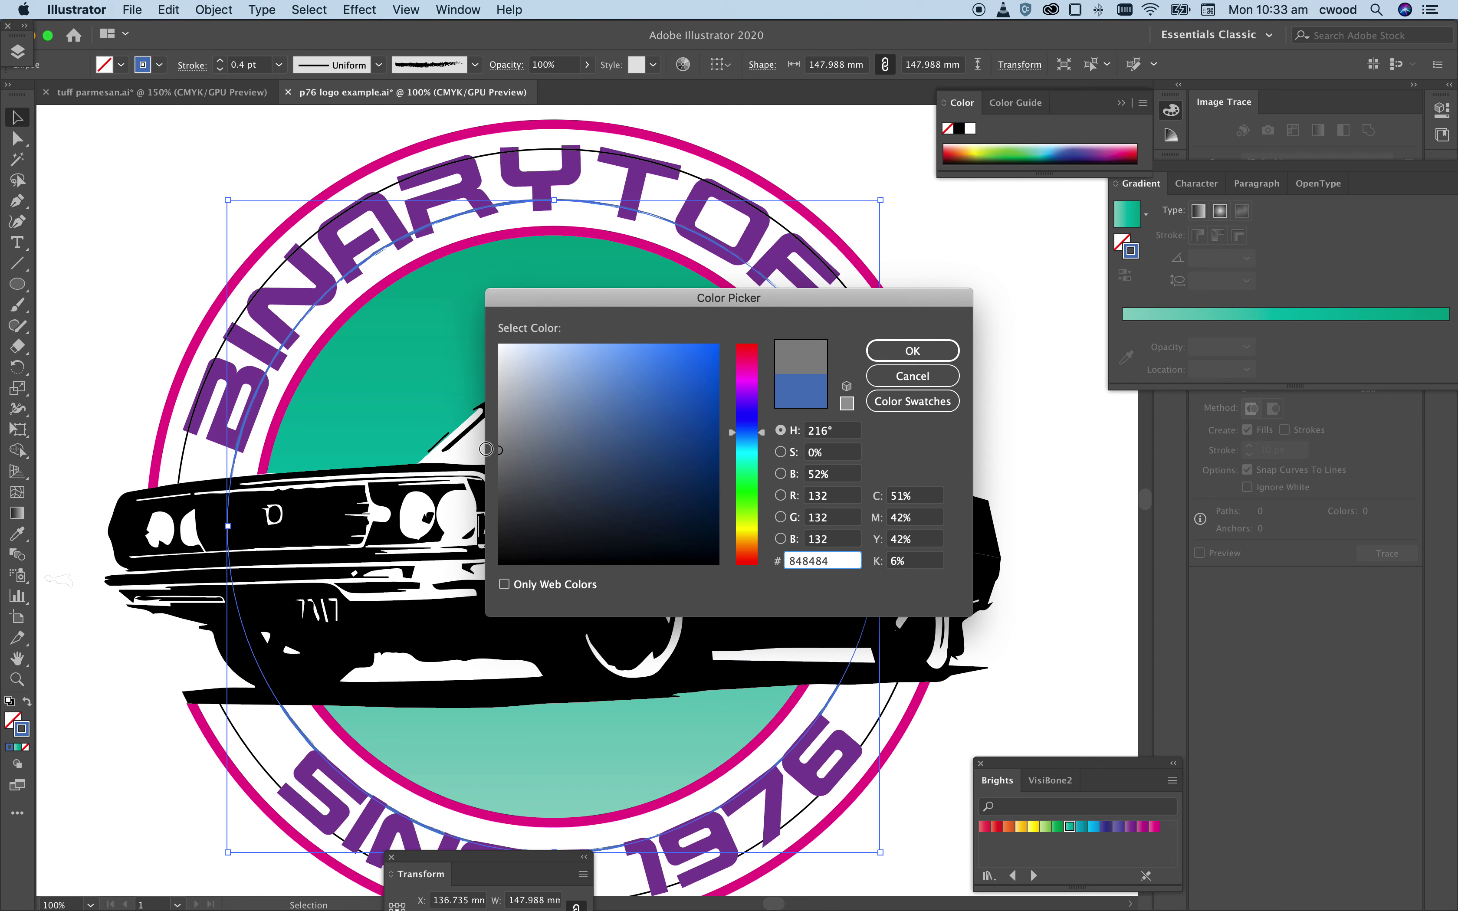
drag(486, 451, 500, 452)
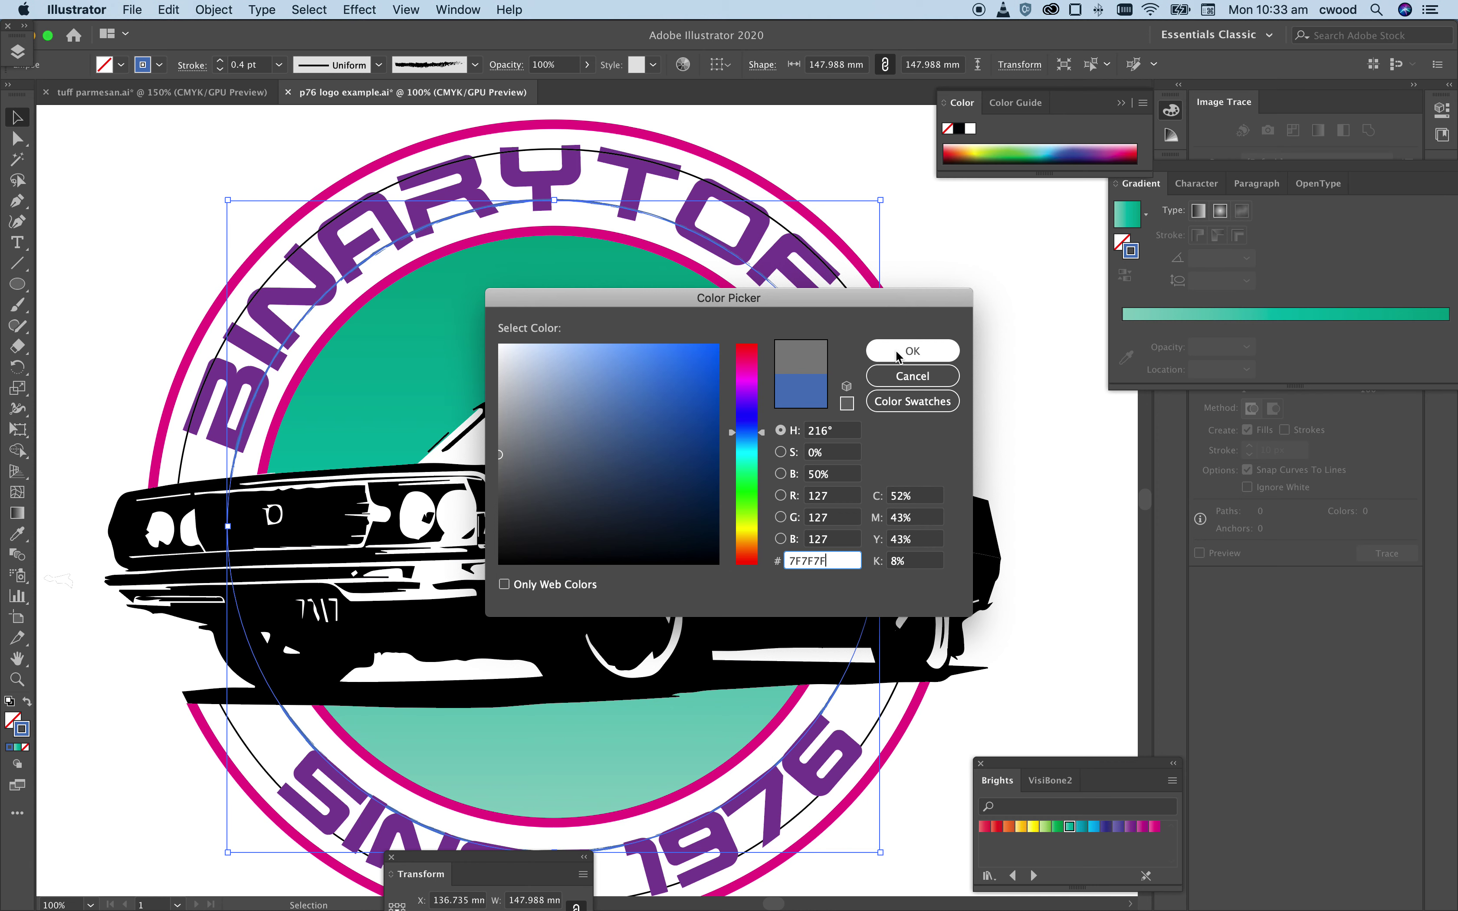
click(911, 351)
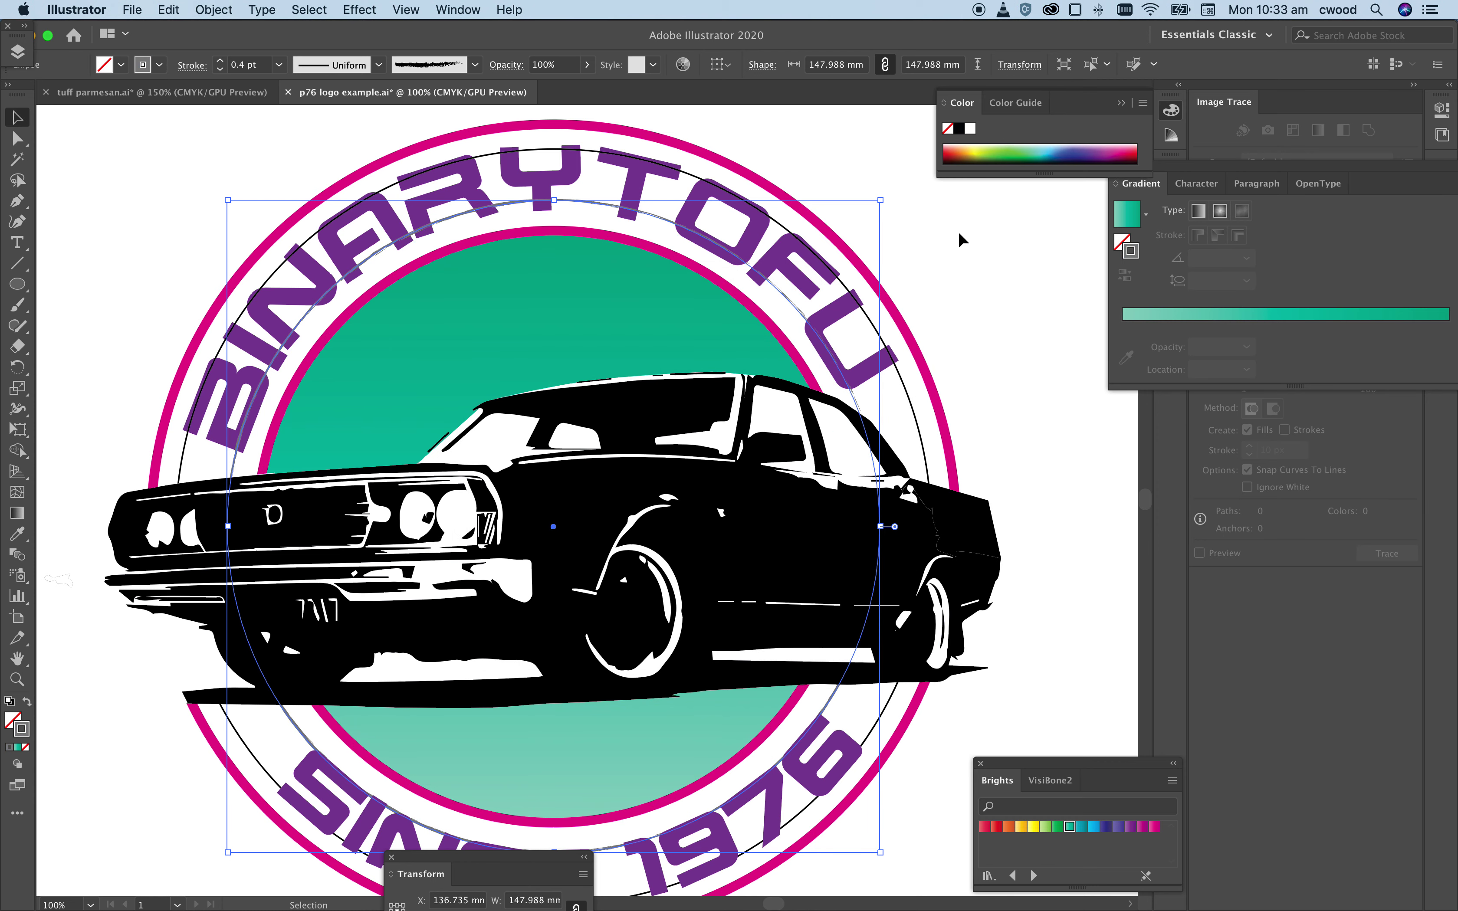
Step: Delete the thin black circle that runs along the outer part of the curved text
click(936, 447)
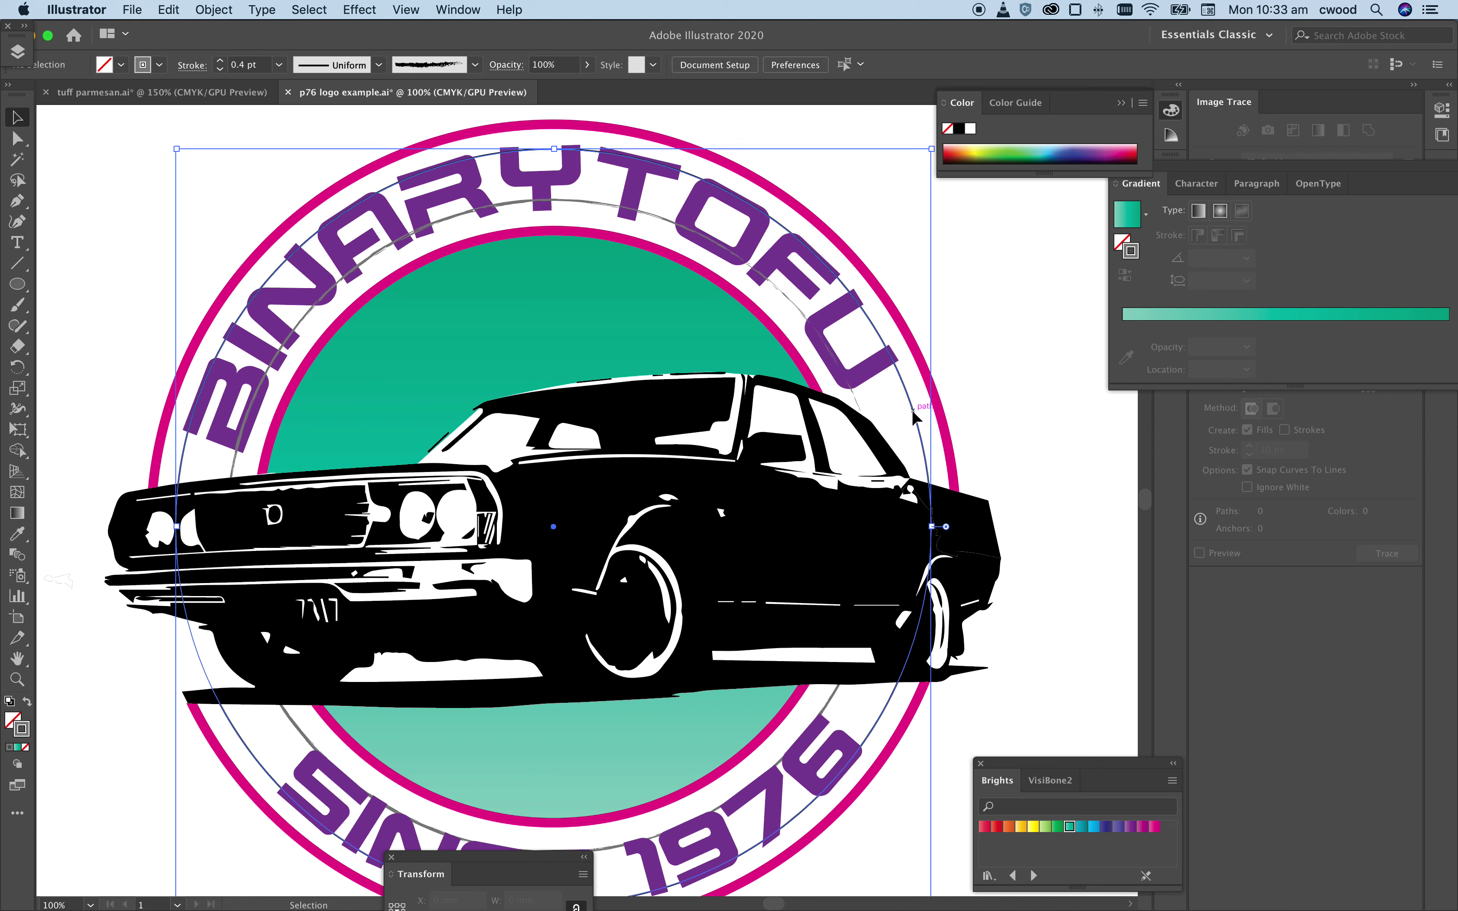
click(911, 408)
key(super+shift+a)
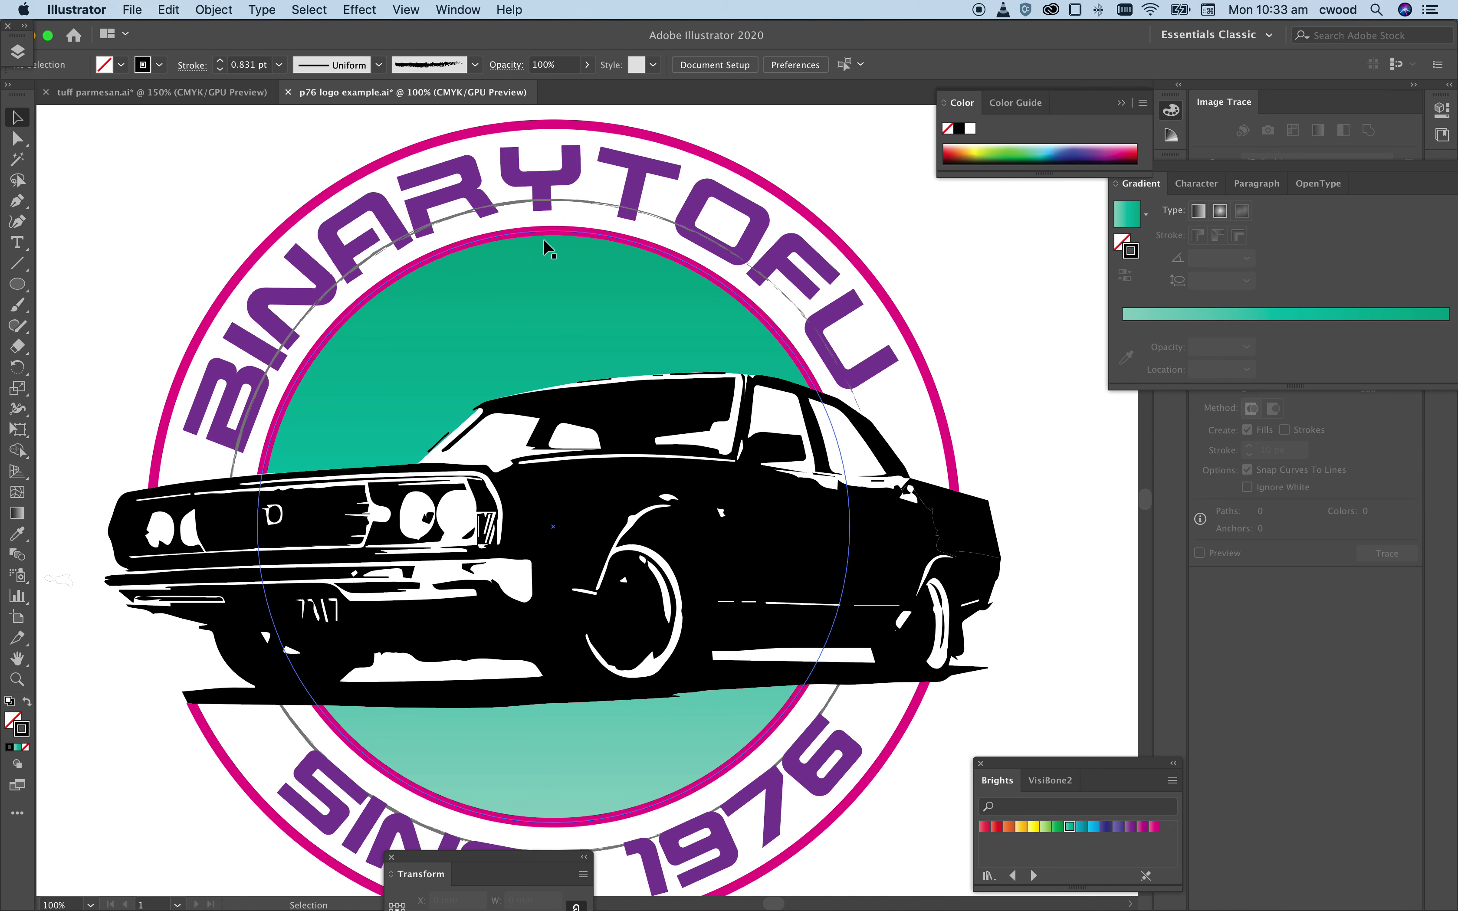
Step: Make a concentric copy of the grey brushed circle enlarged to about 170 mm, rotate the copy about 45° and deselect it
click(572, 193)
key(a)
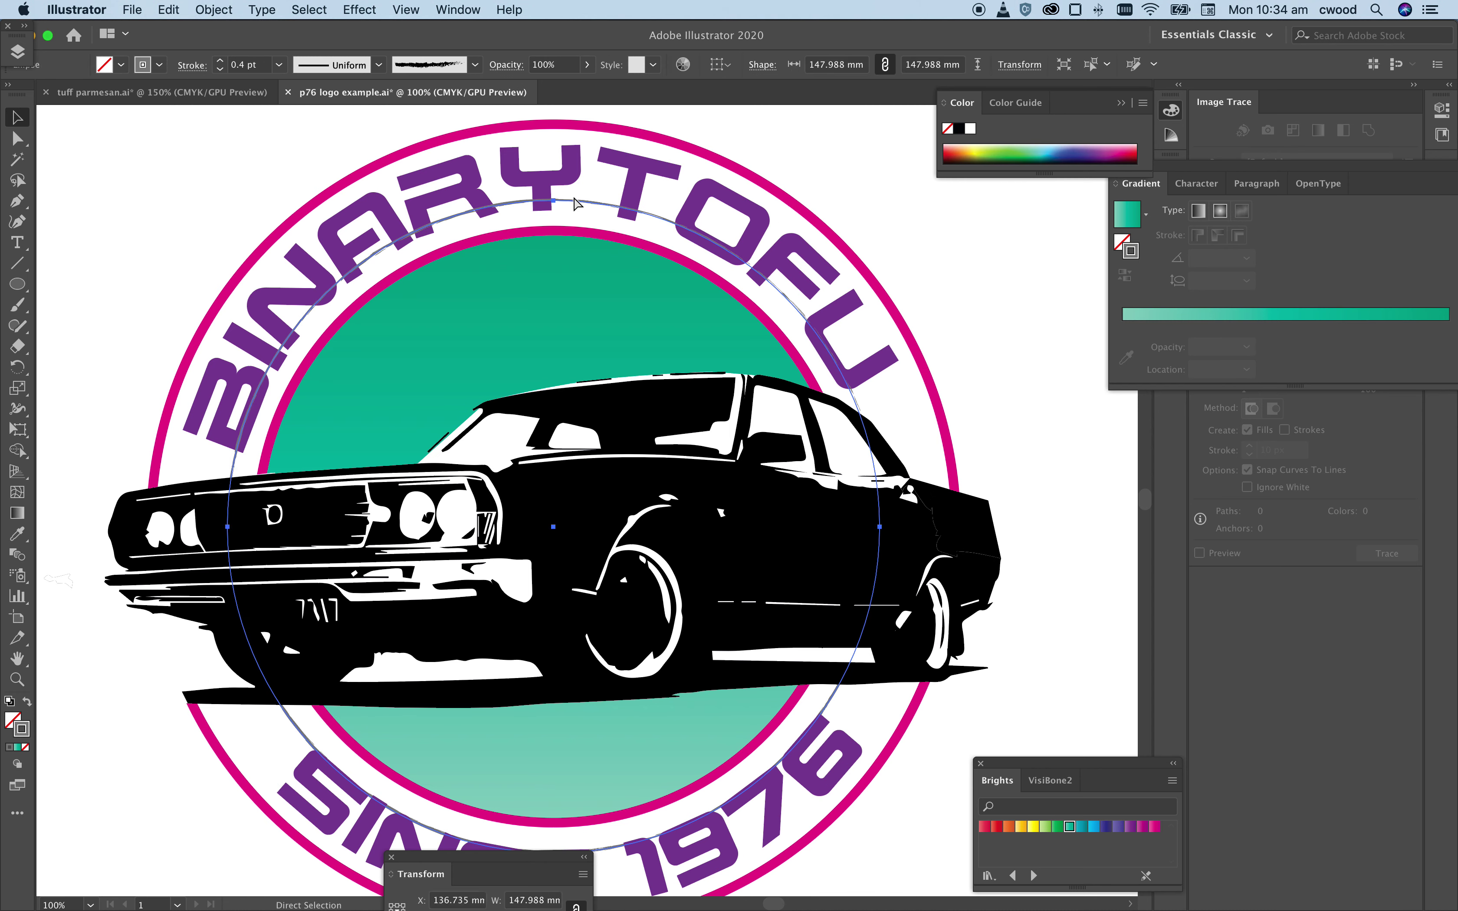
key(v)
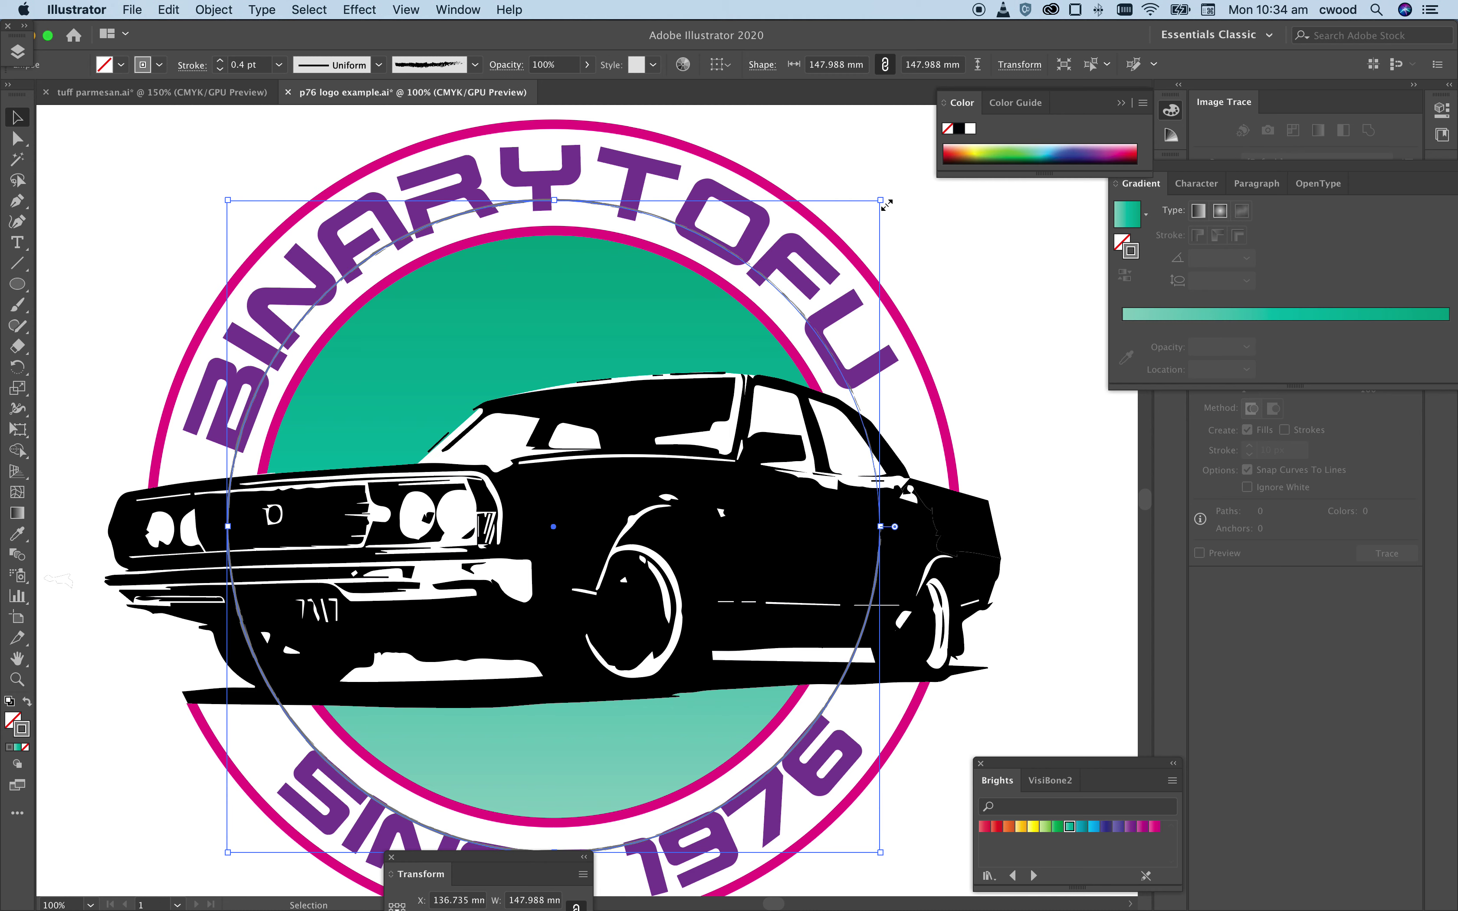
drag(886, 205, 958, 158)
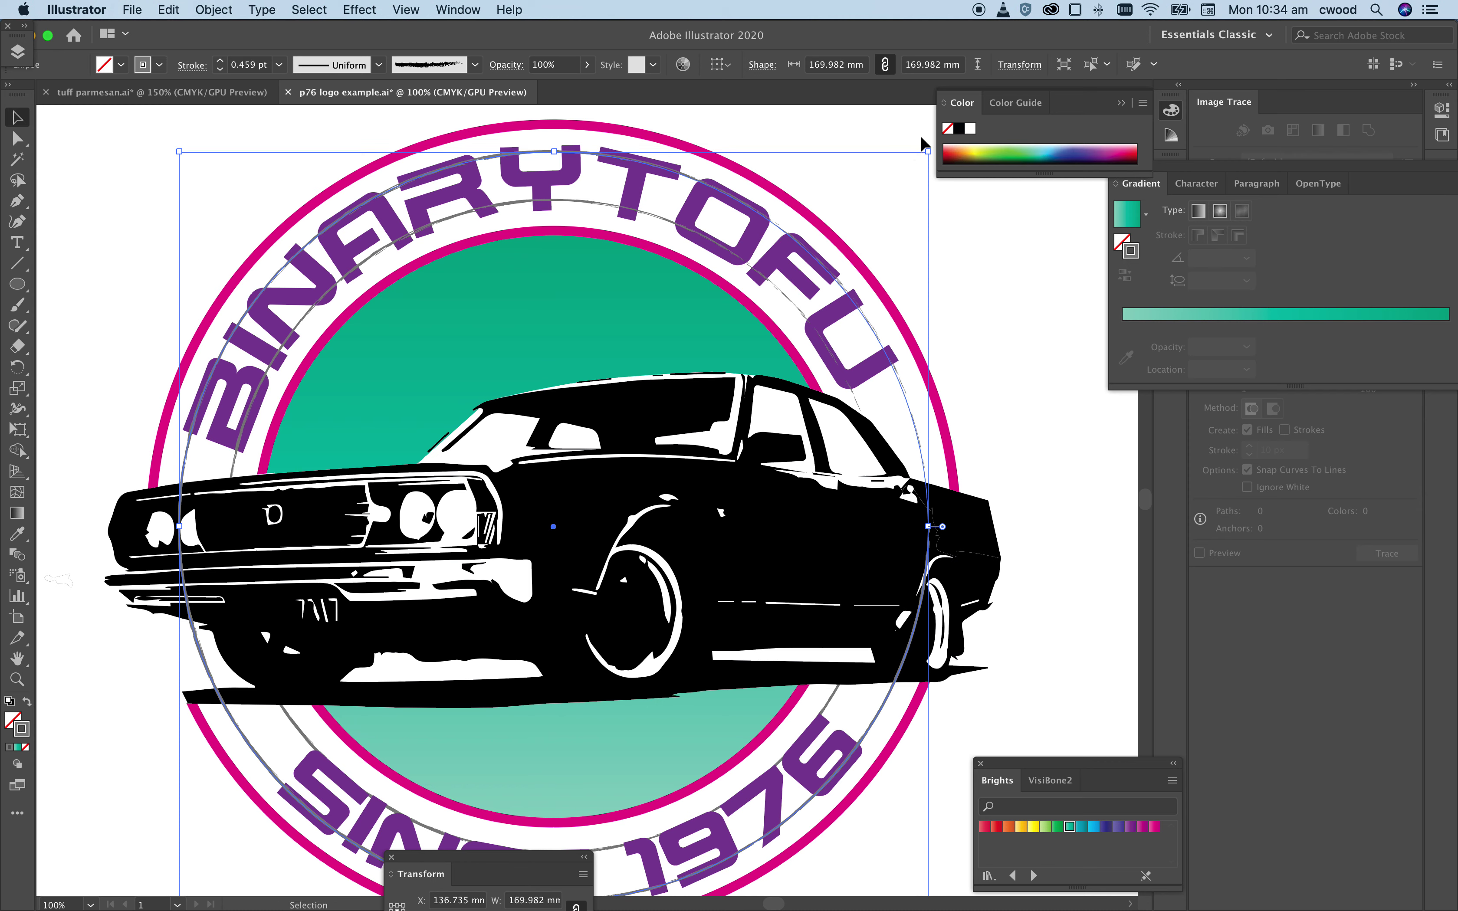
drag(925, 144, 413, 304)
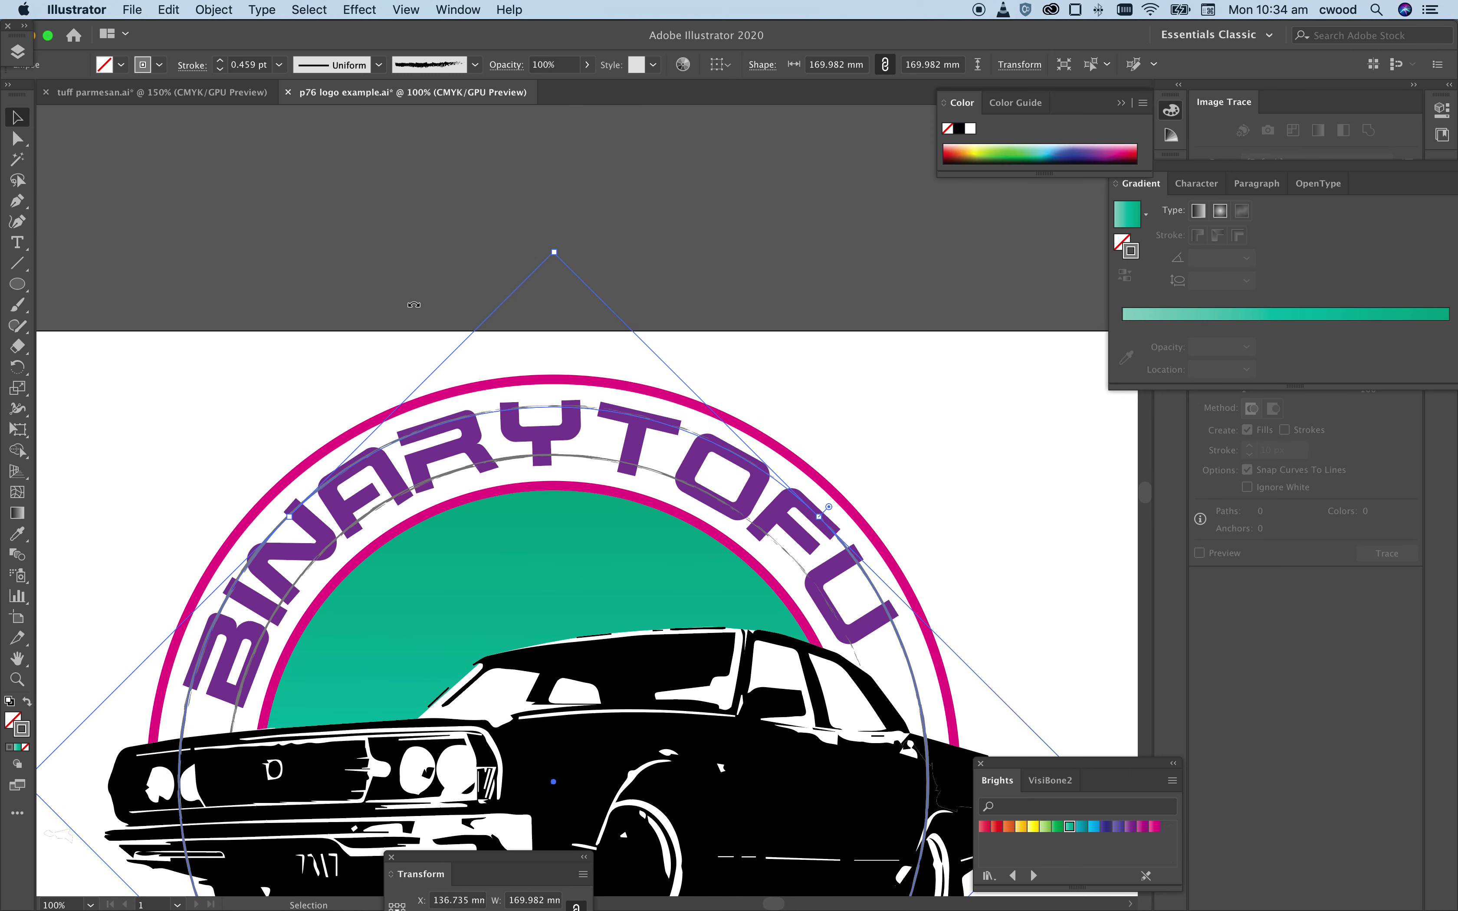
click(892, 458)
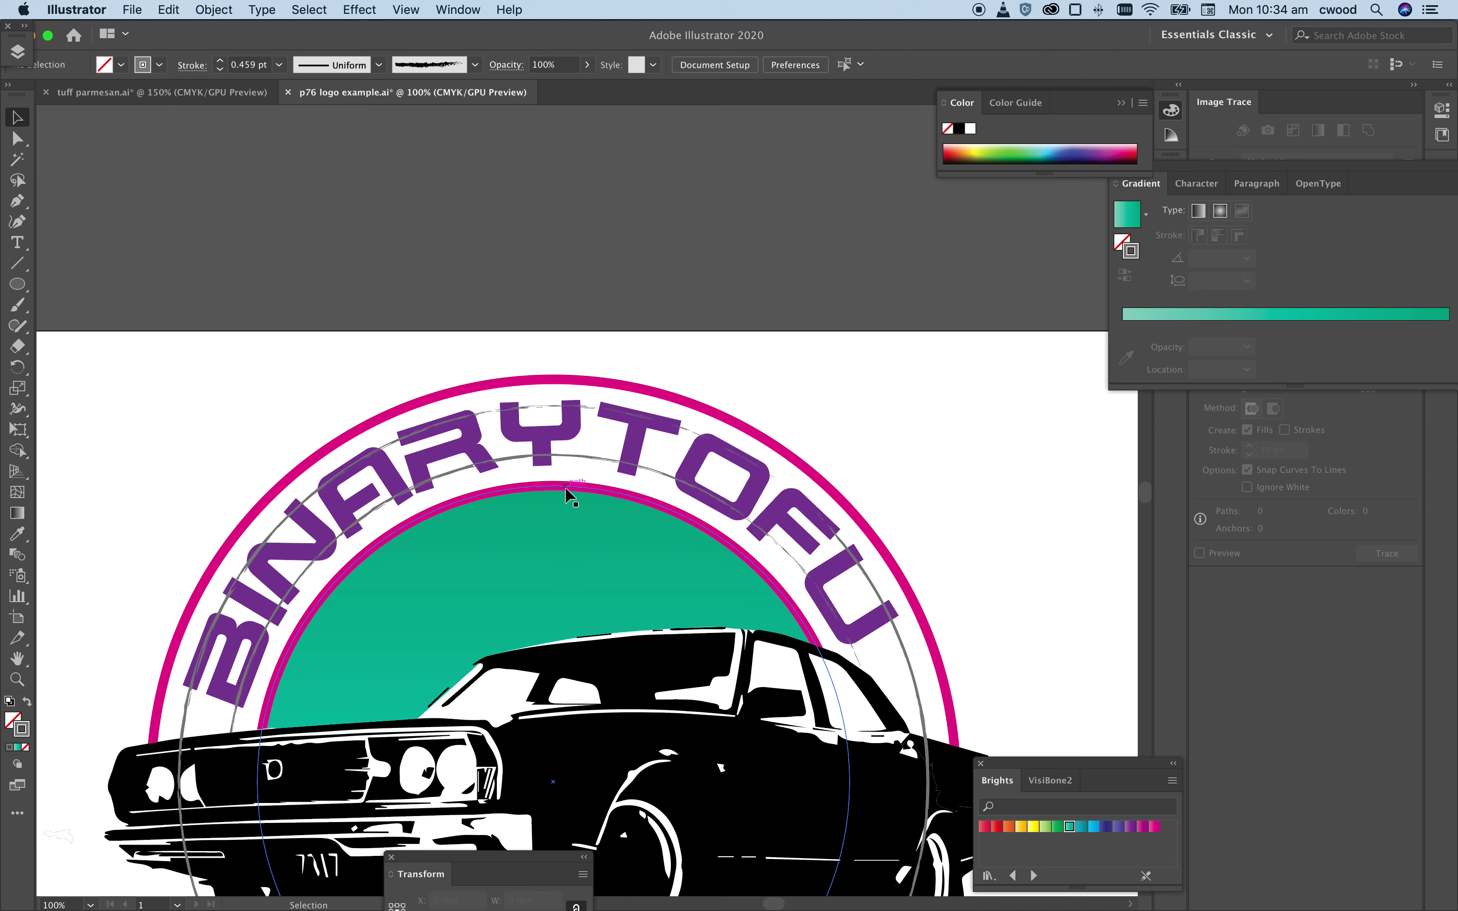
Step: Send the outer grey brushed circle behind the curved text, the white front-end backing and the car, and deselect it
click(590, 453)
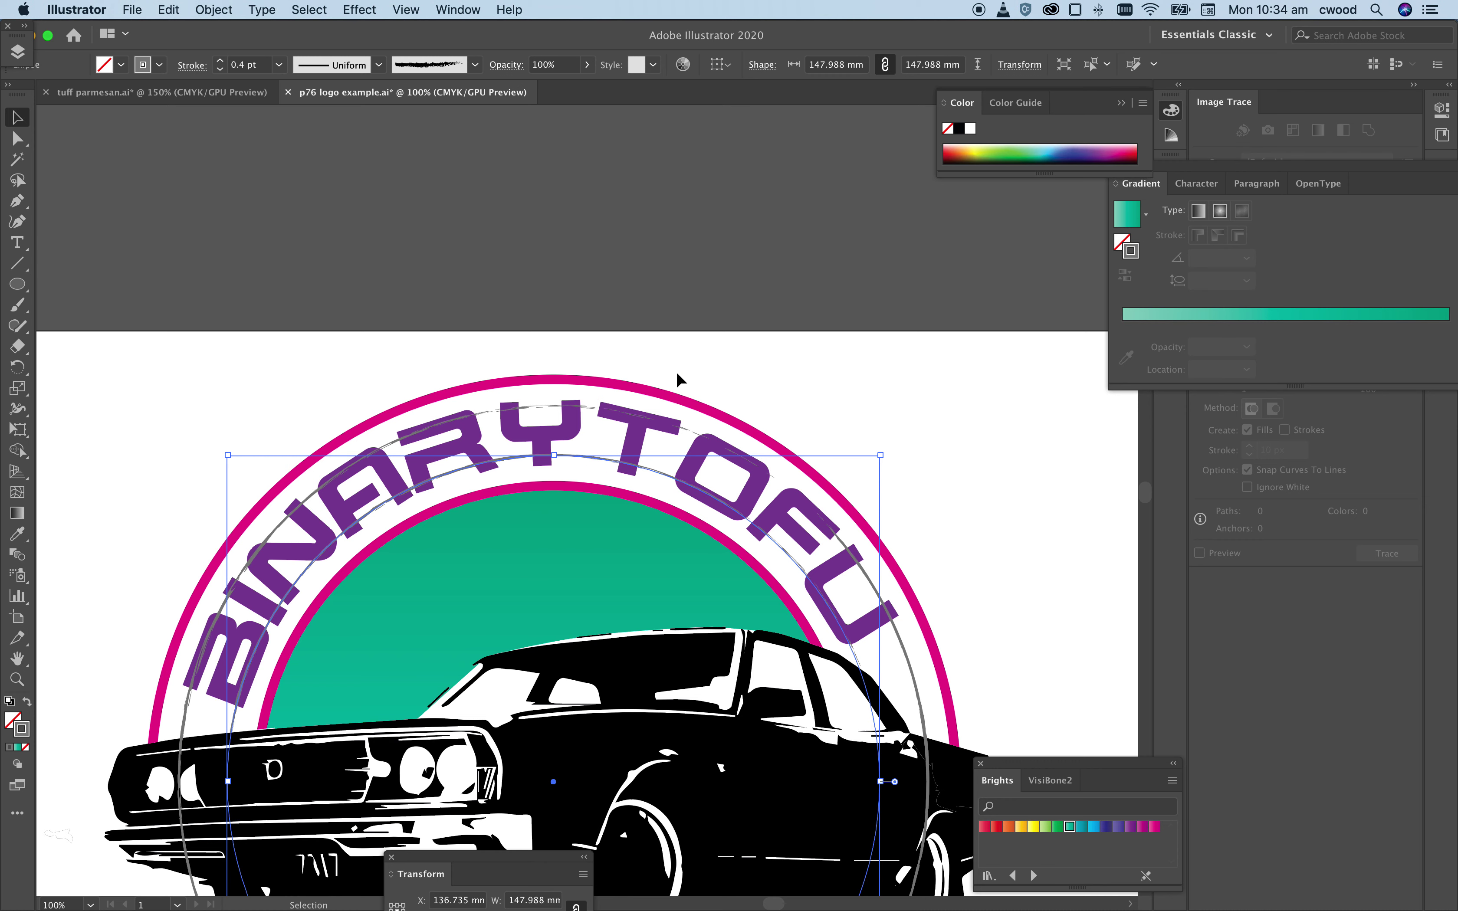
click(752, 489)
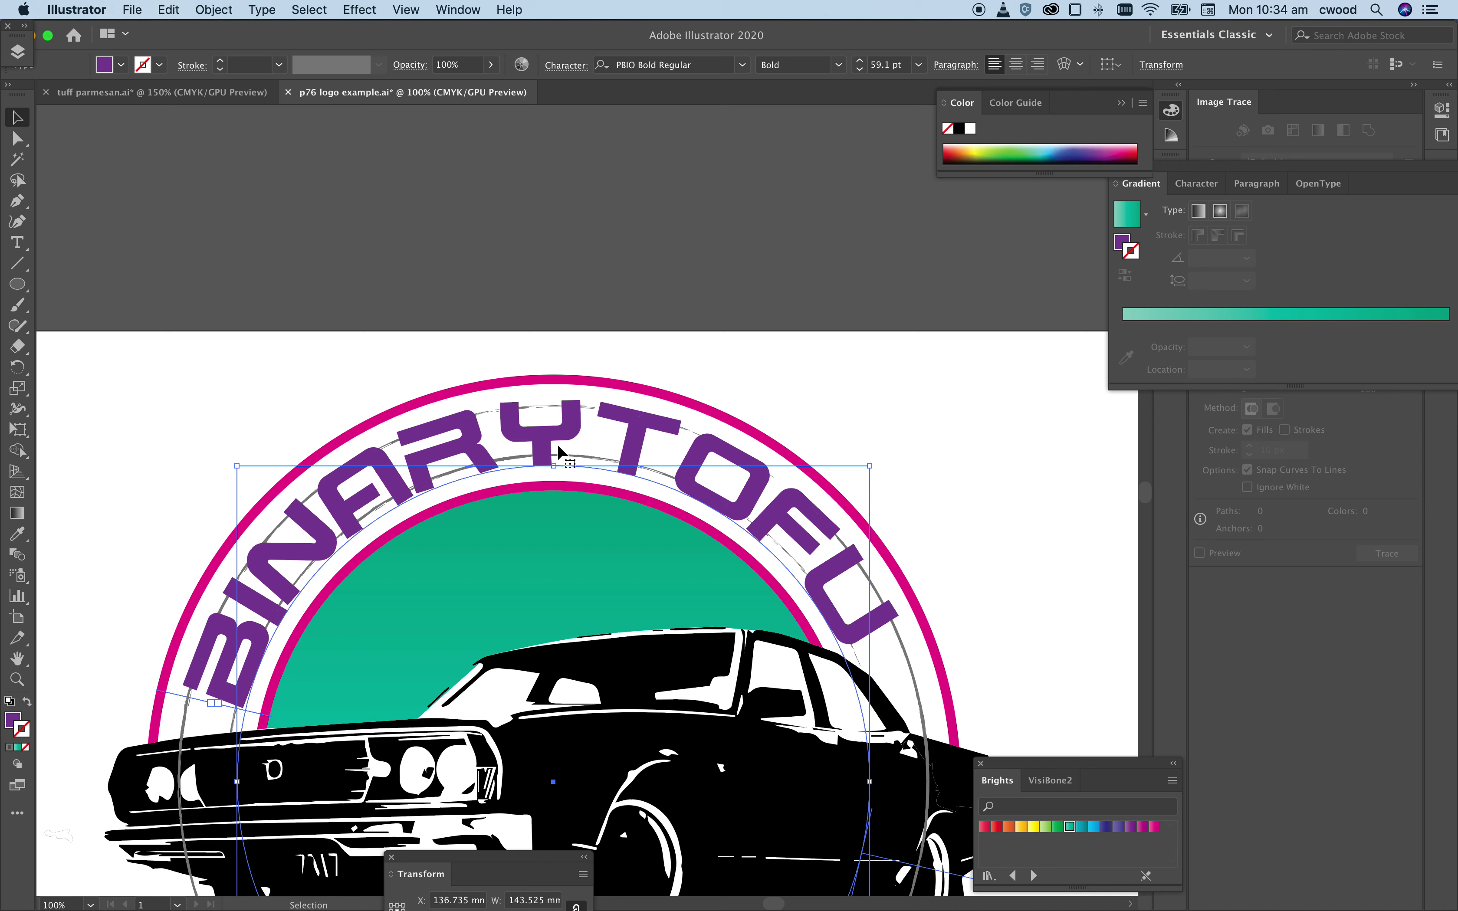
scroll(953, 452, down, 3)
scroll(953, 452, down, 10)
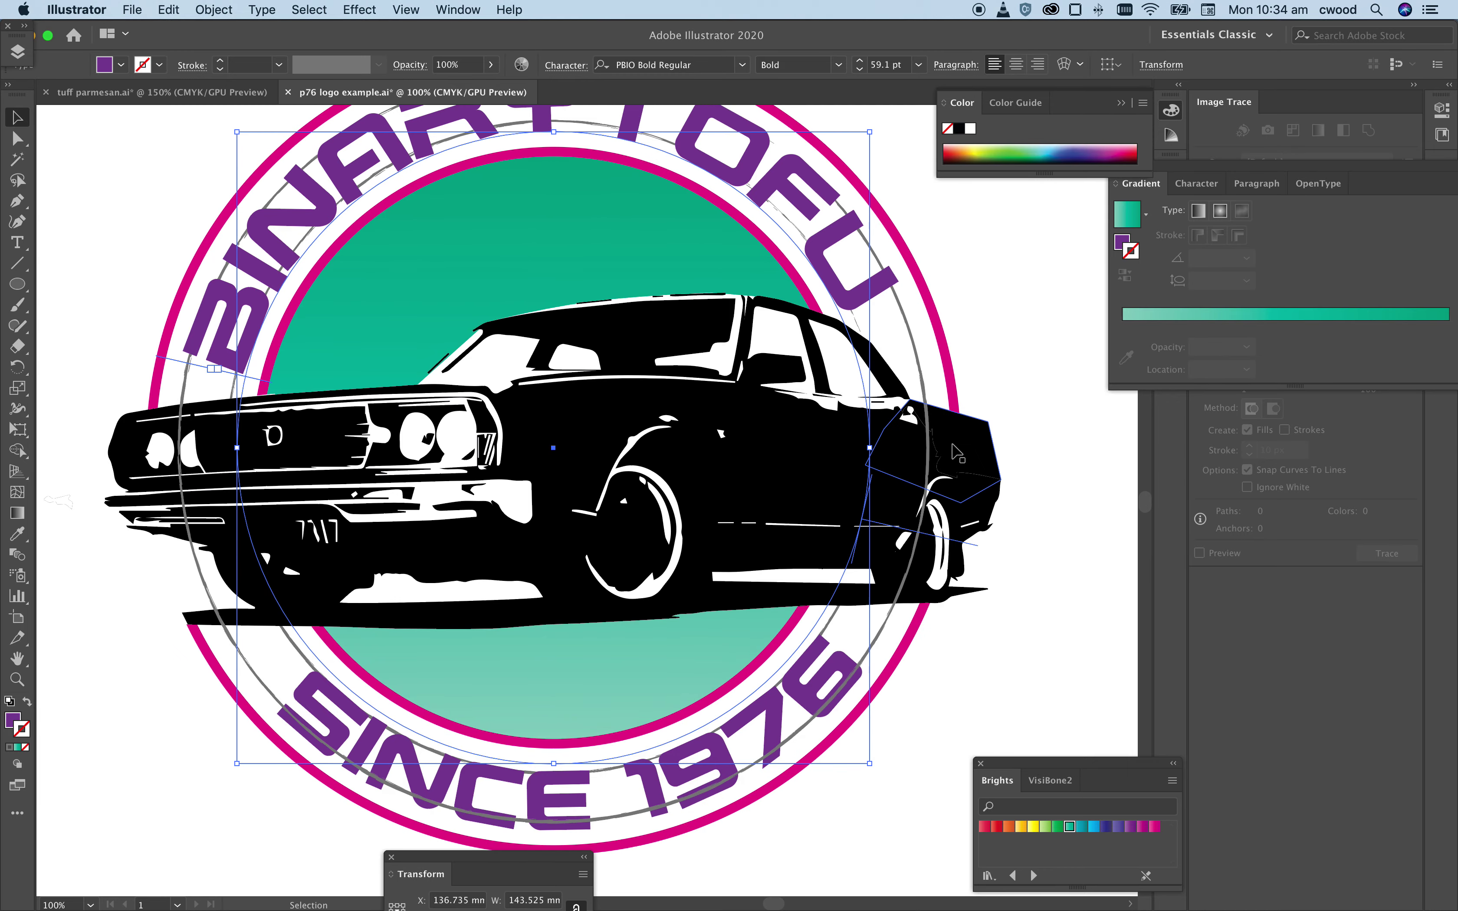
click(953, 638)
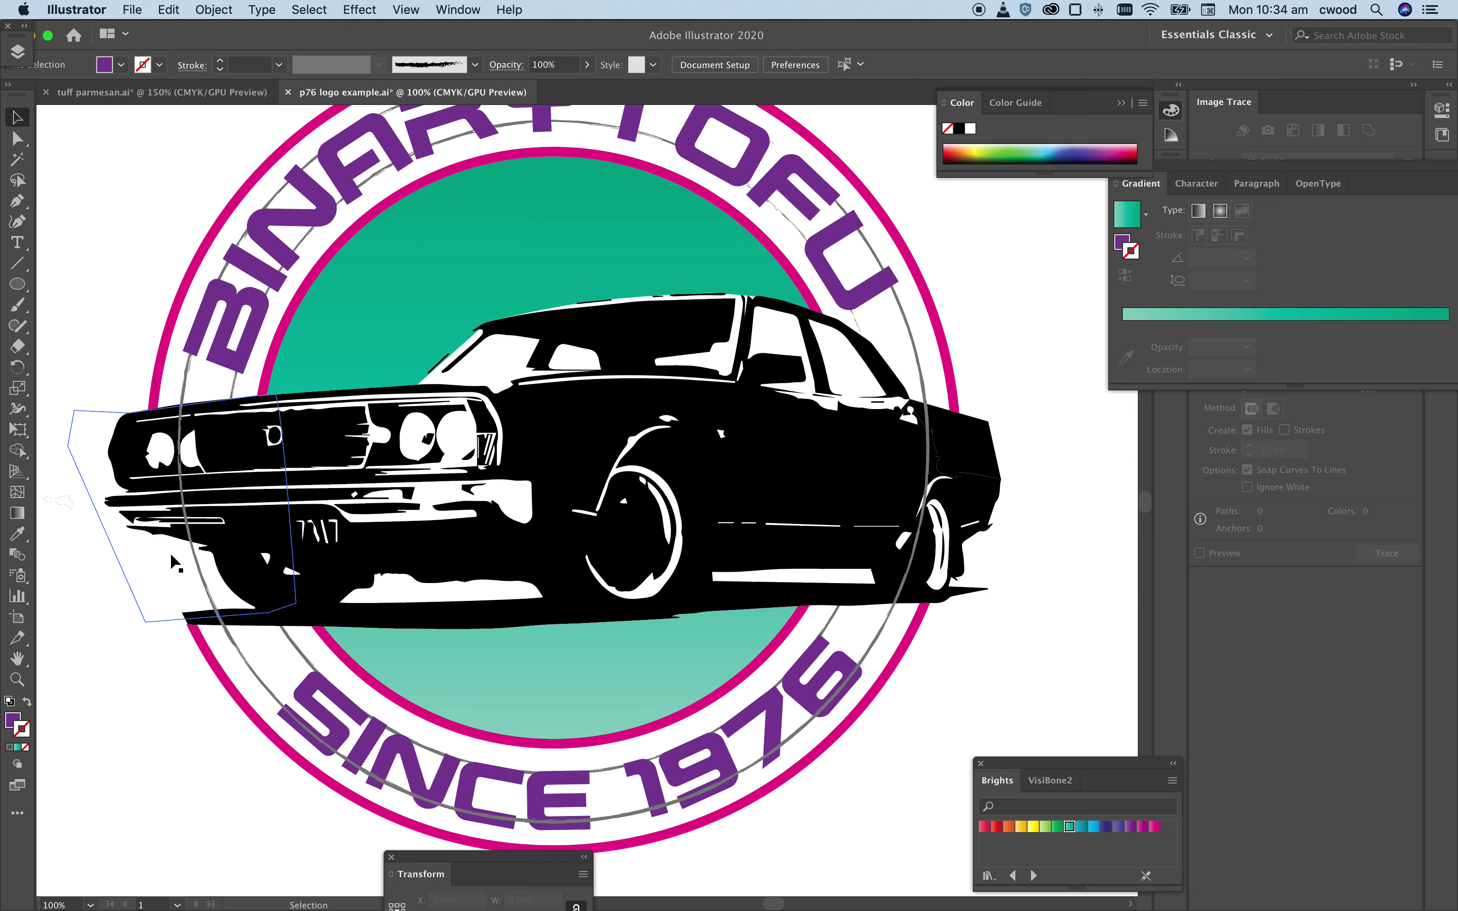
click(182, 572)
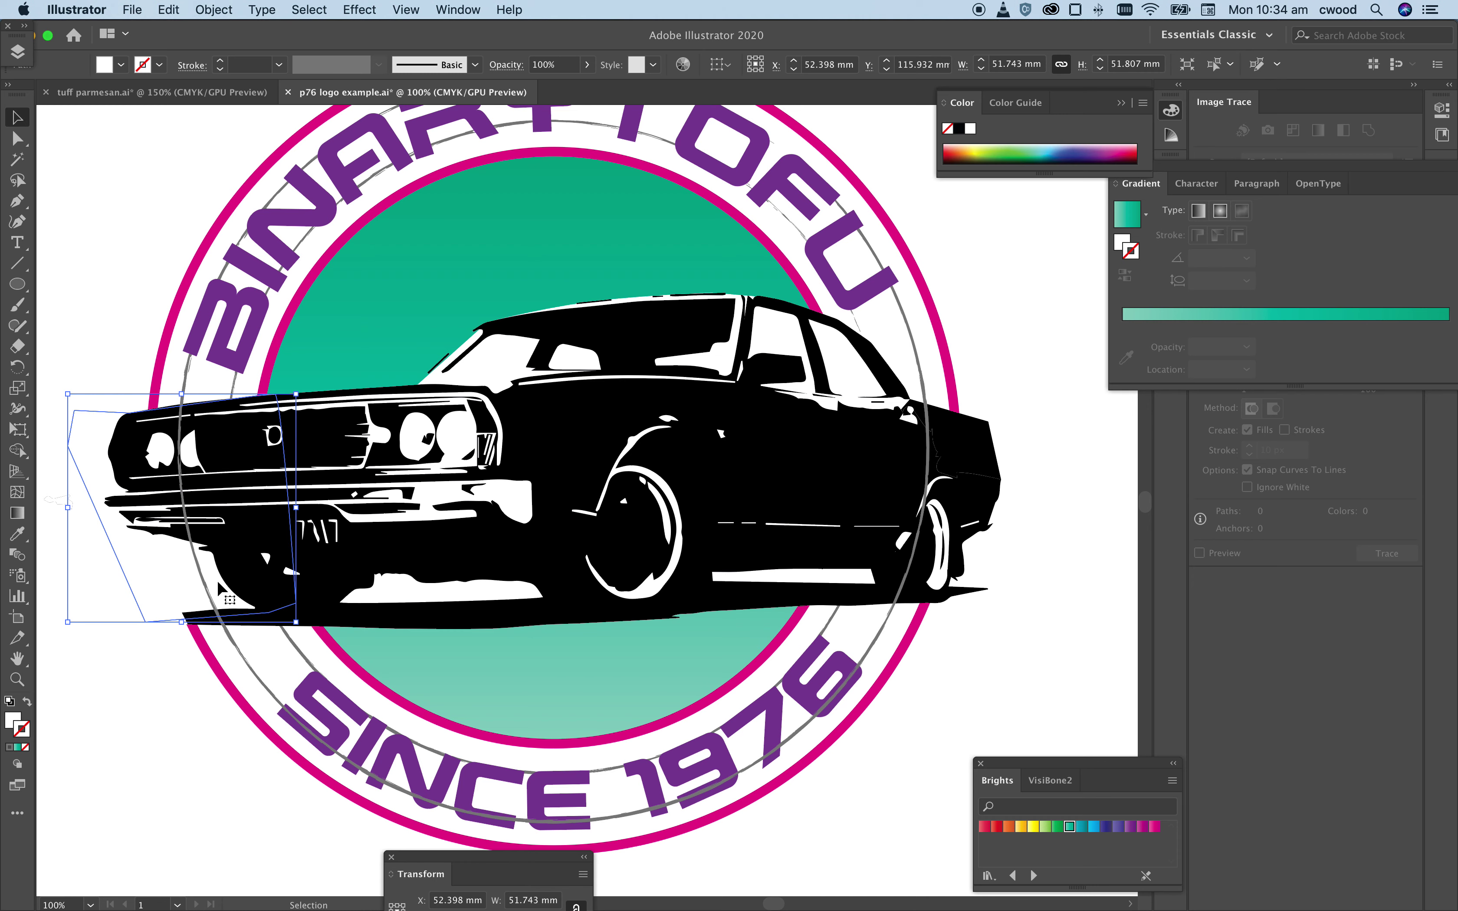
click(185, 382)
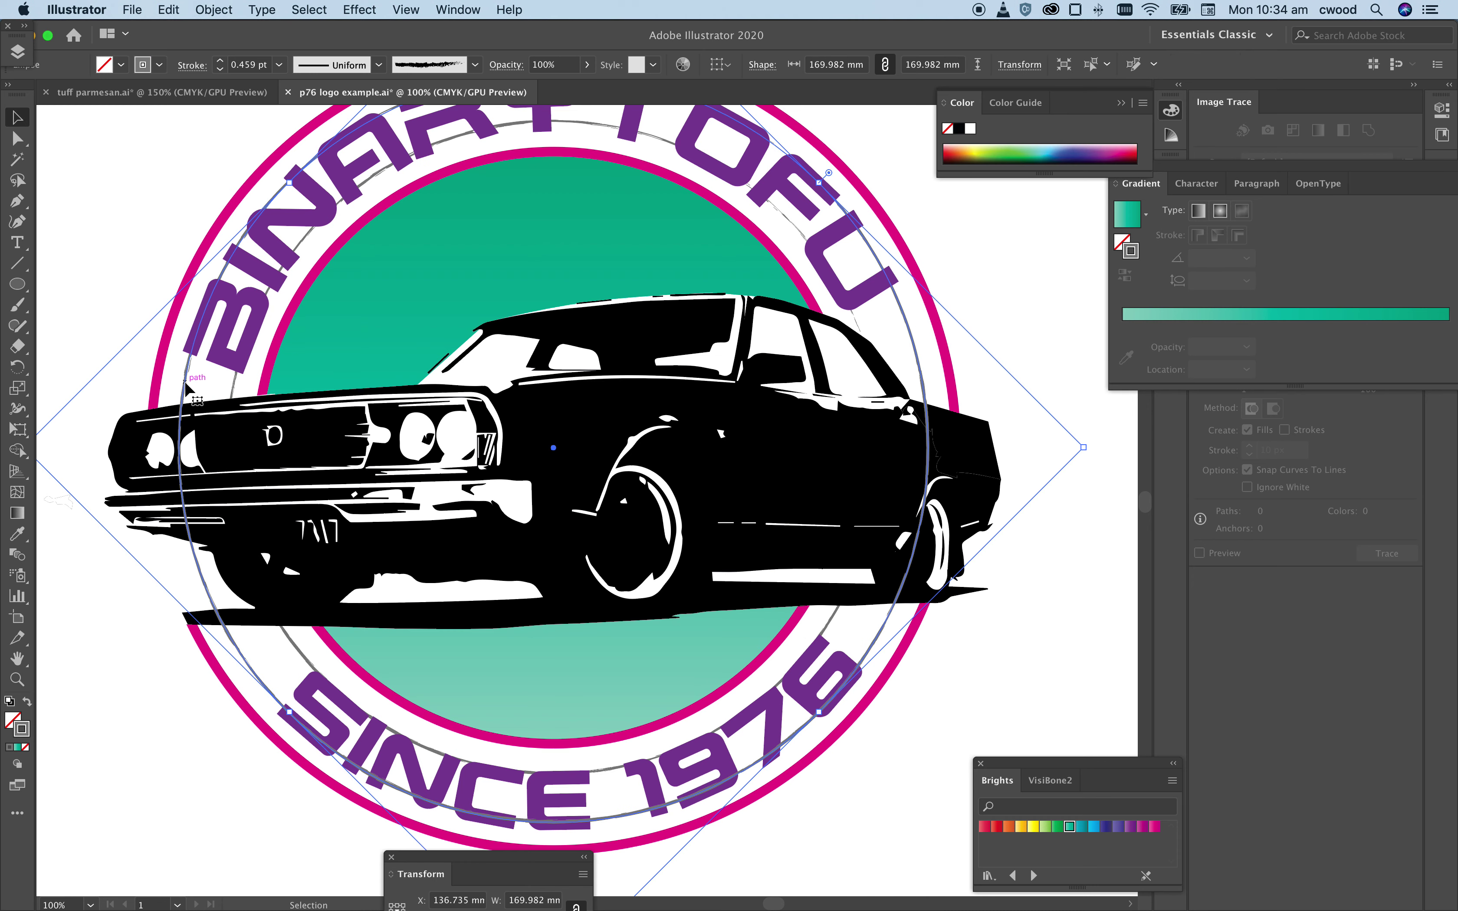
key(a)
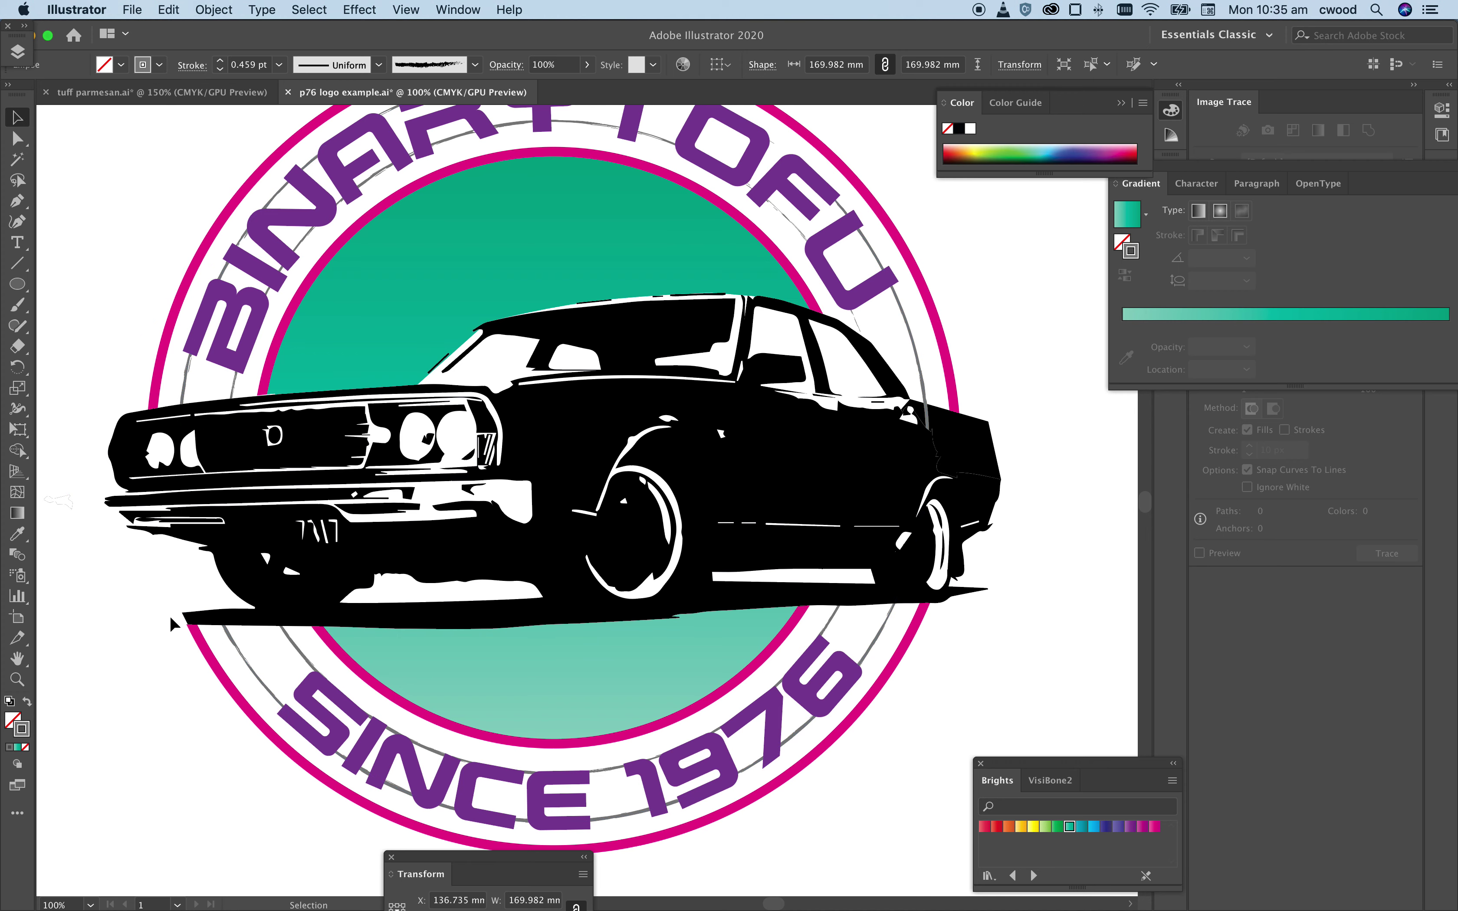
click(171, 618)
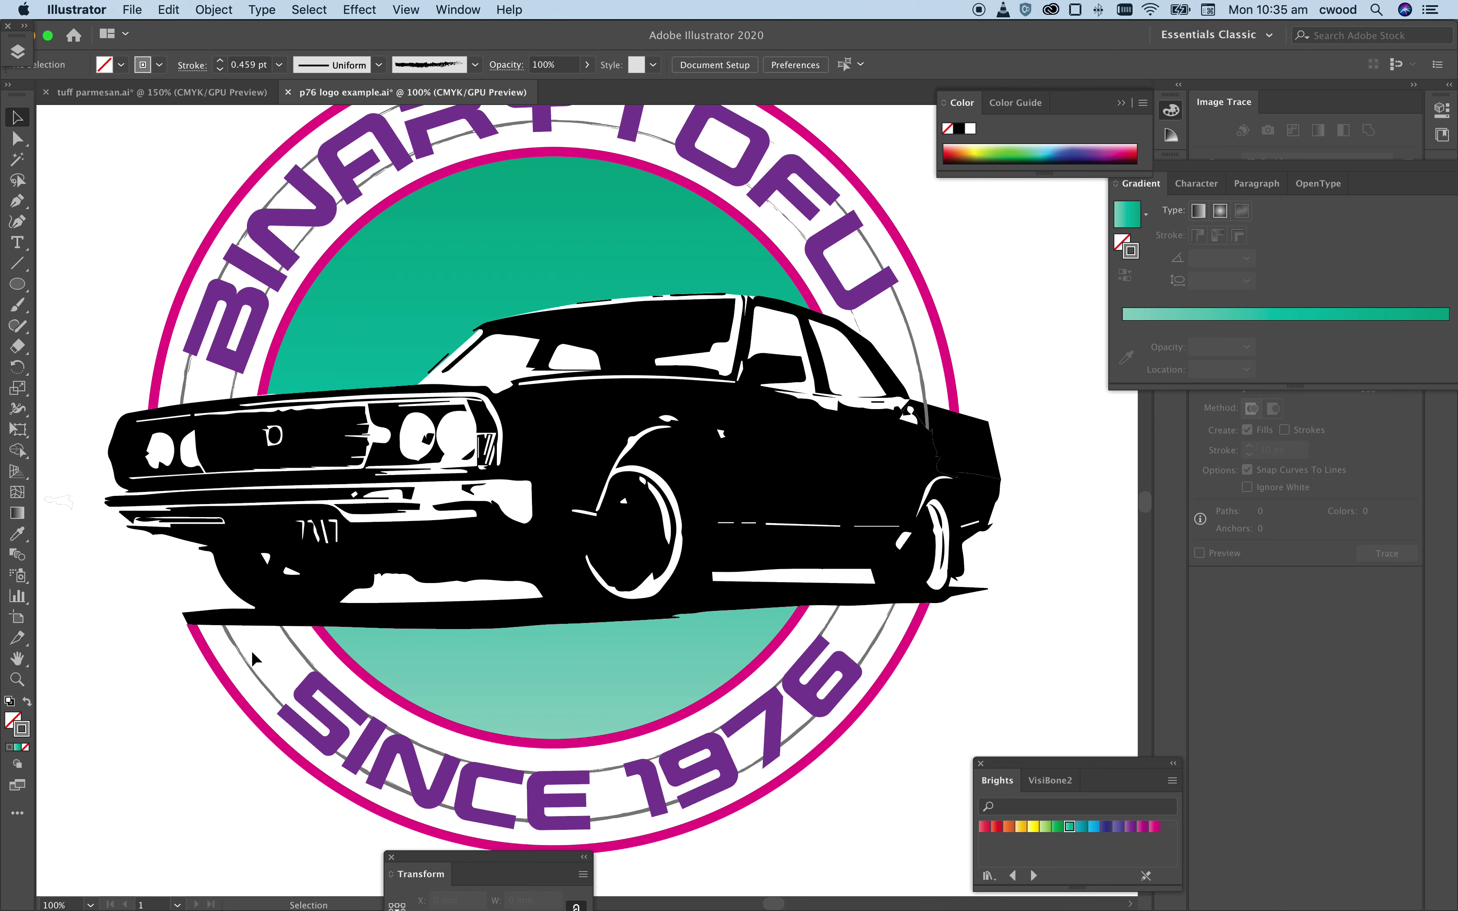
Step: Bring the black shape covering the car's rear quarter to the front and deselect it
click(957, 432)
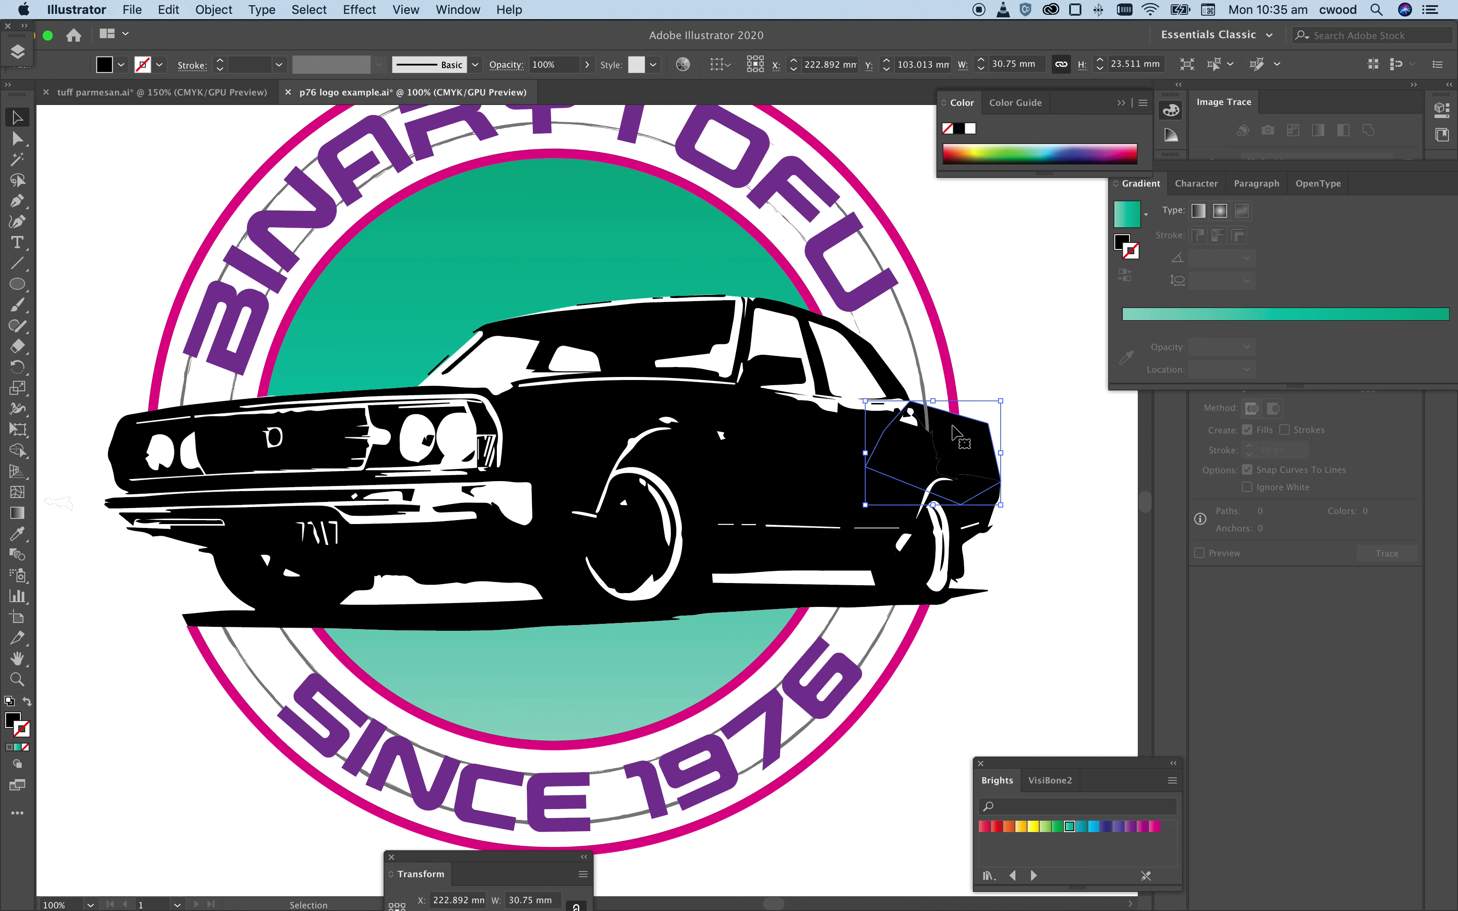
key(super+shift+bracketright)
click(1047, 465)
Step: Nudge the two upper corner anchor points of the black rear-quarter shape so they sit within the car's boot outline
click(16, 141)
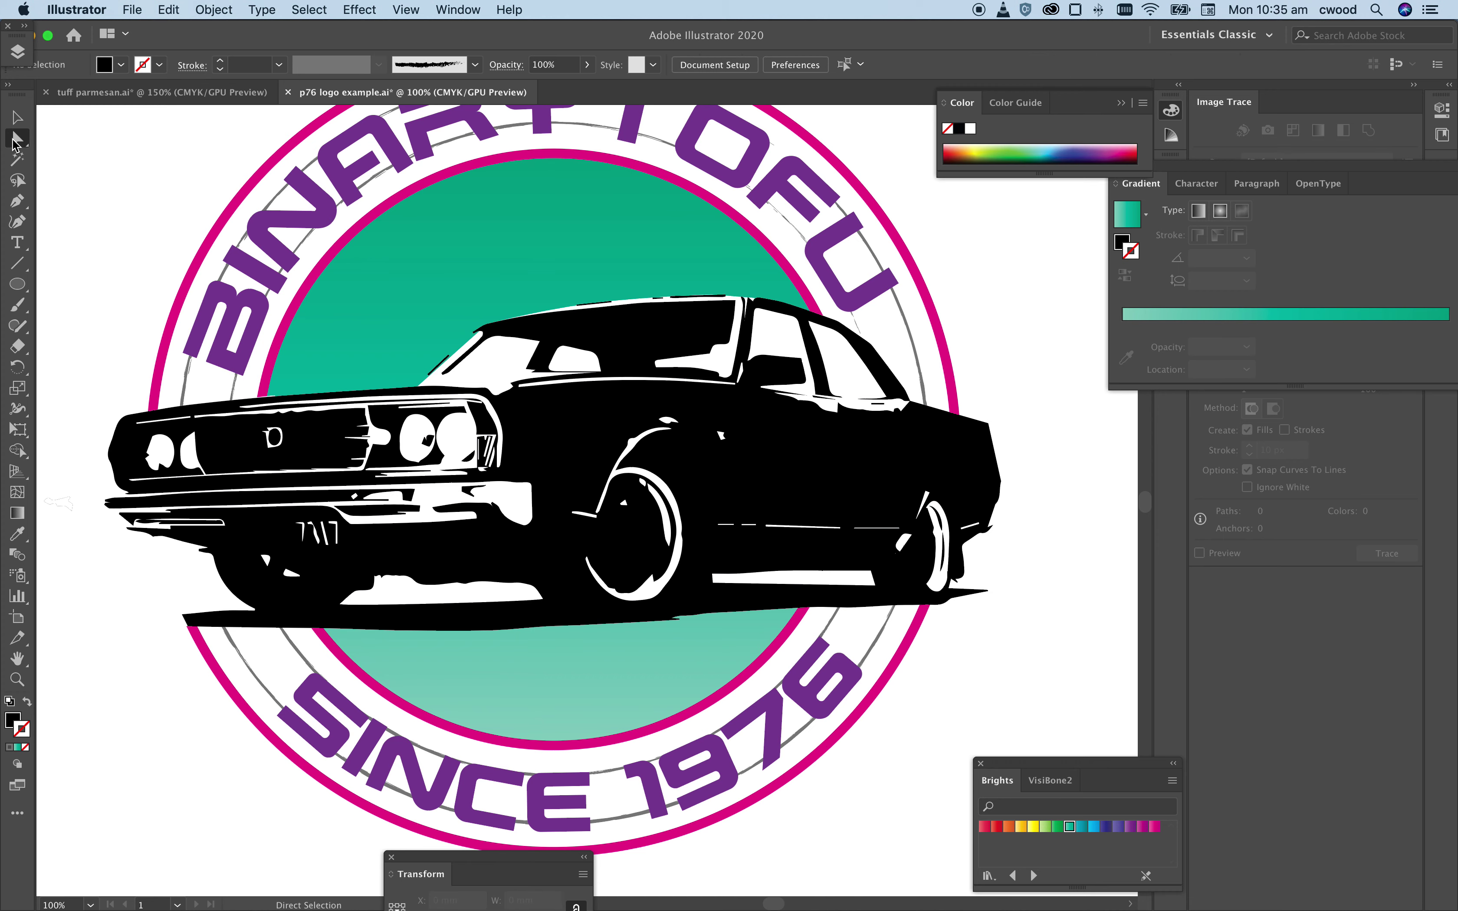
click(910, 402)
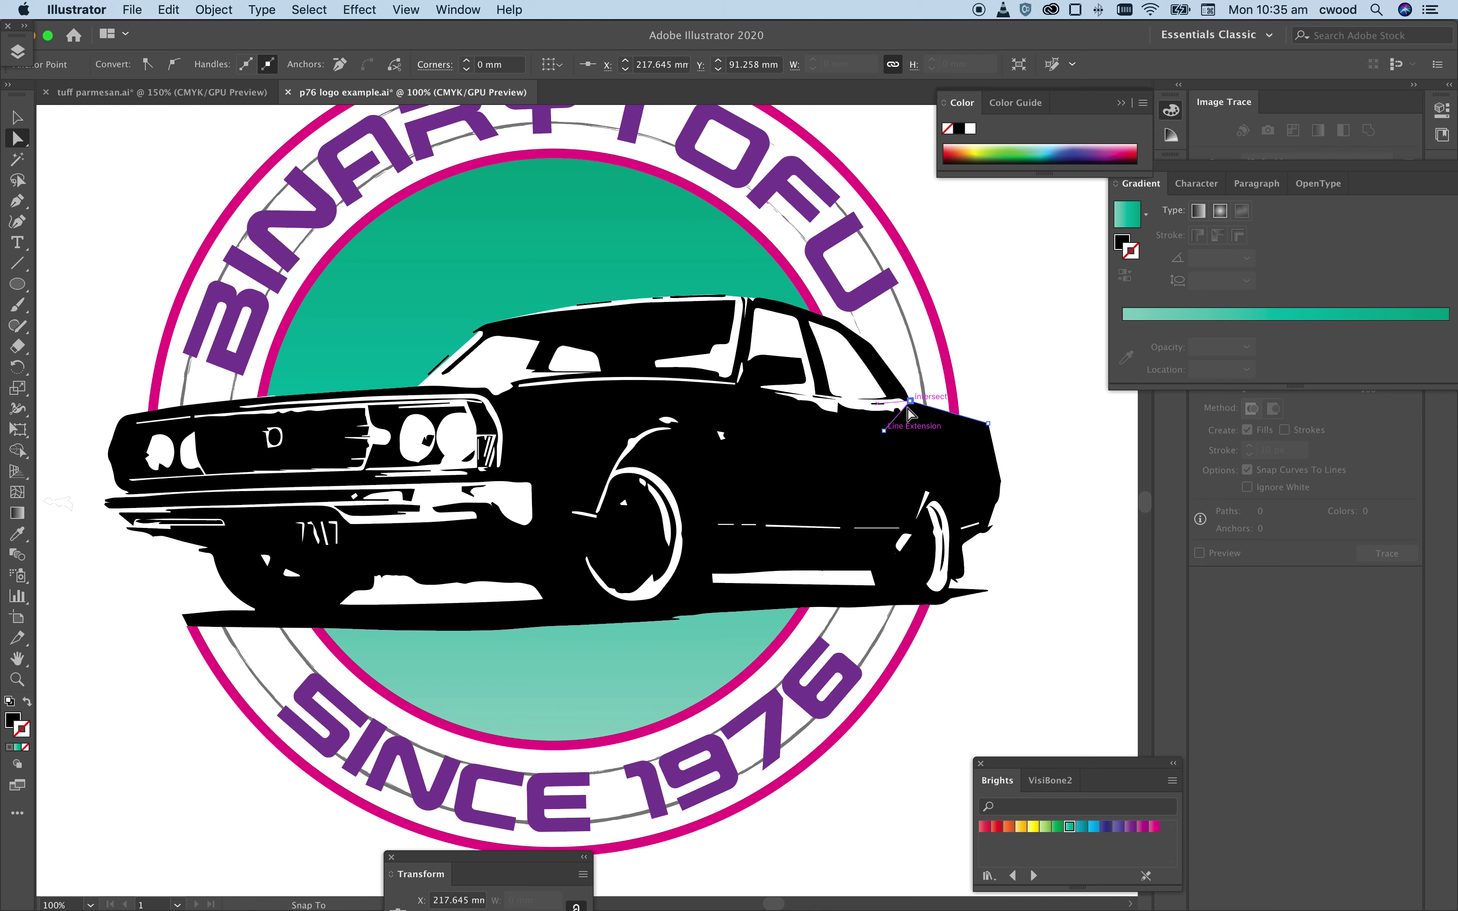
drag(908, 407, 908, 408)
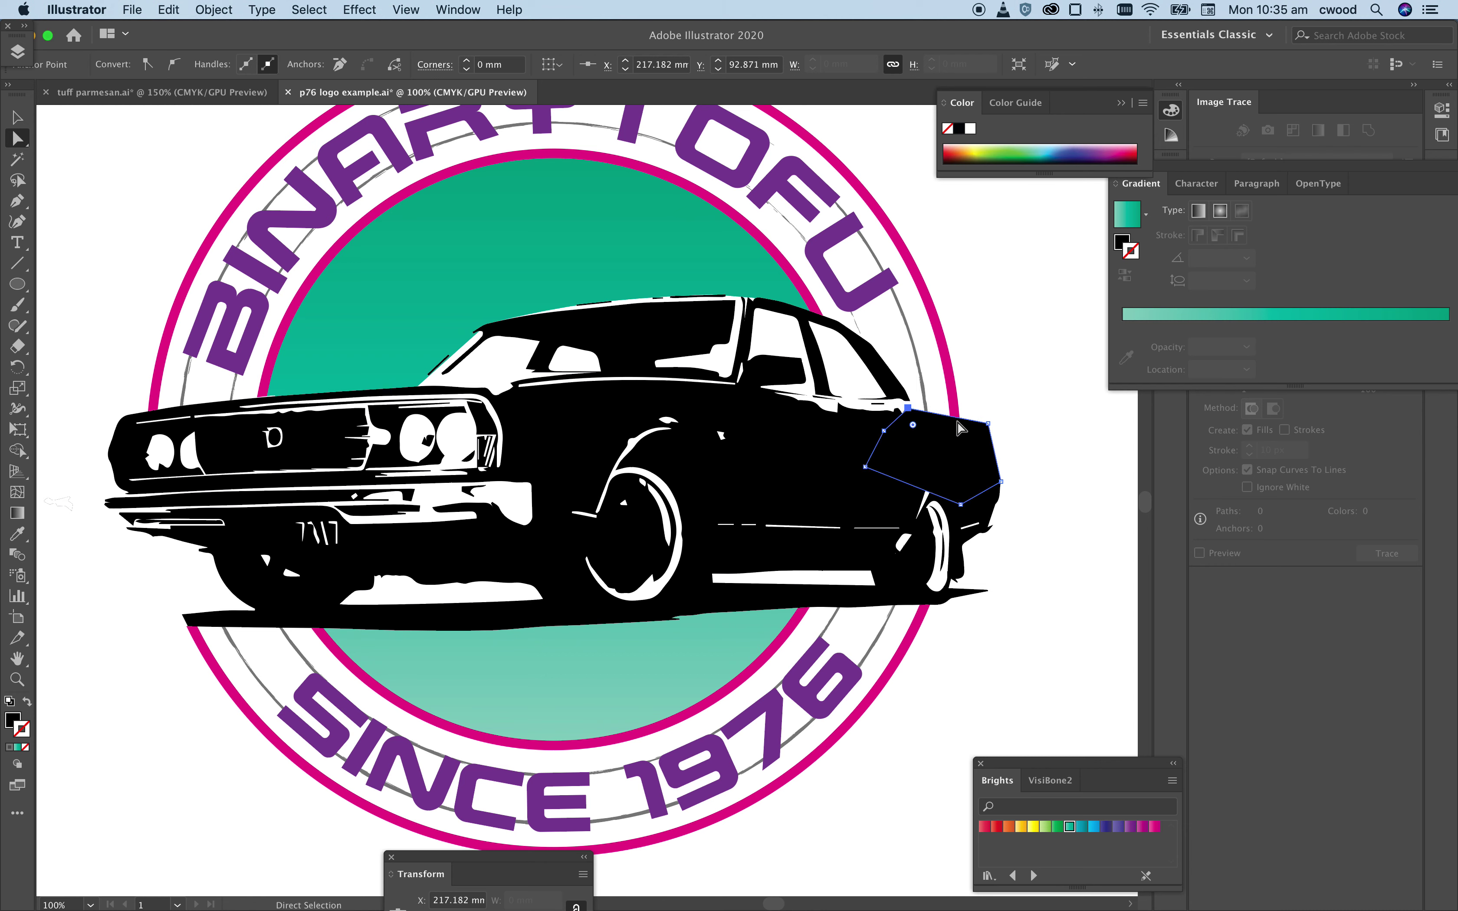
click(1029, 437)
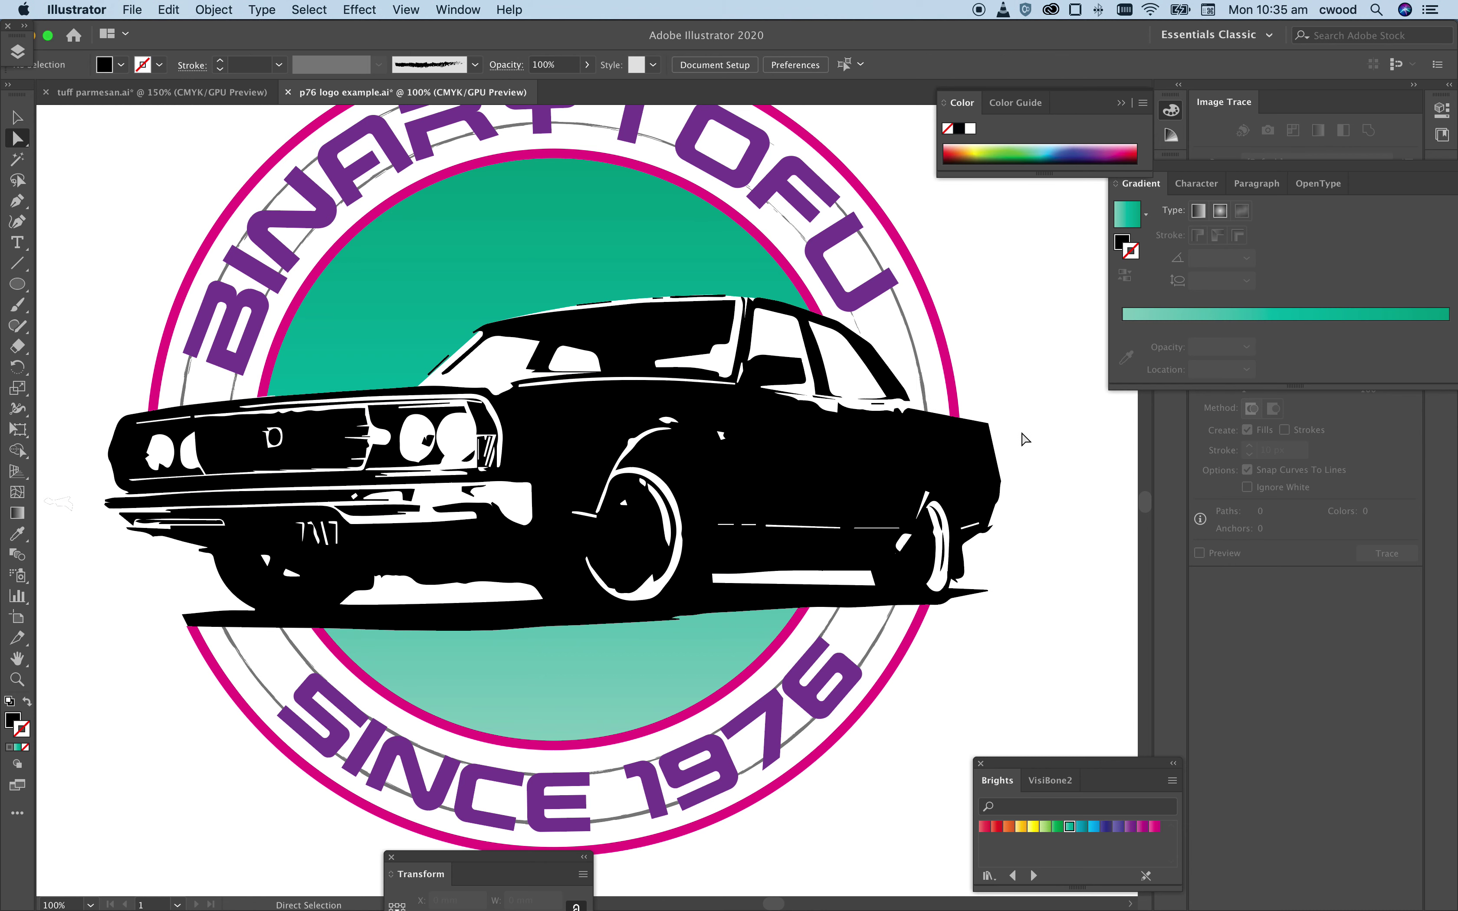
click(989, 424)
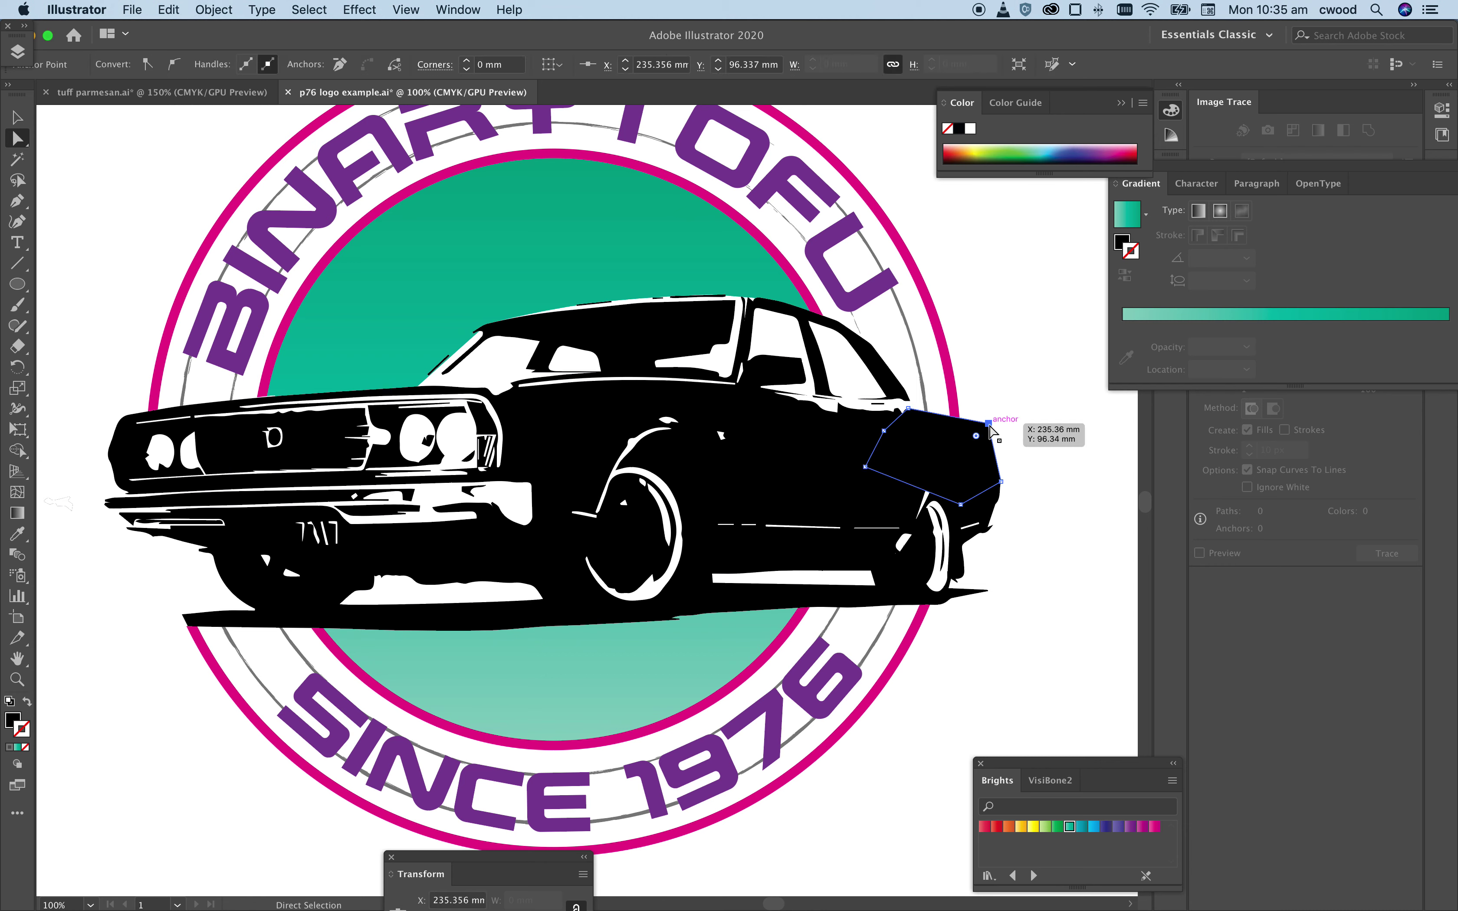
drag(991, 428, 981, 426)
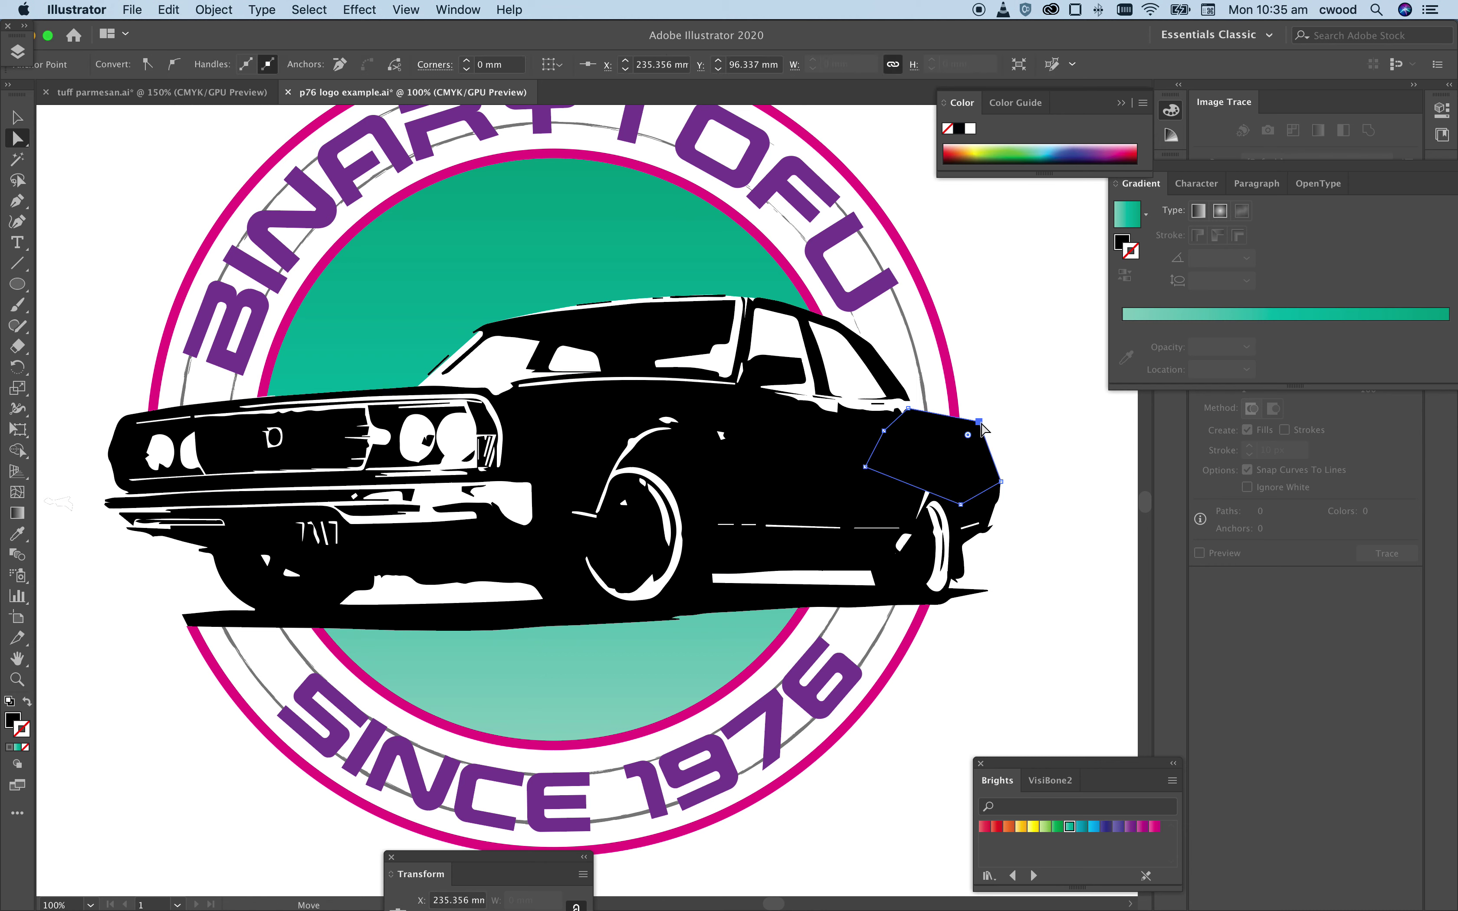
Step: Make a concentric copy of the outer magenta ring and enlarge it to about 189 mm
click(1019, 431)
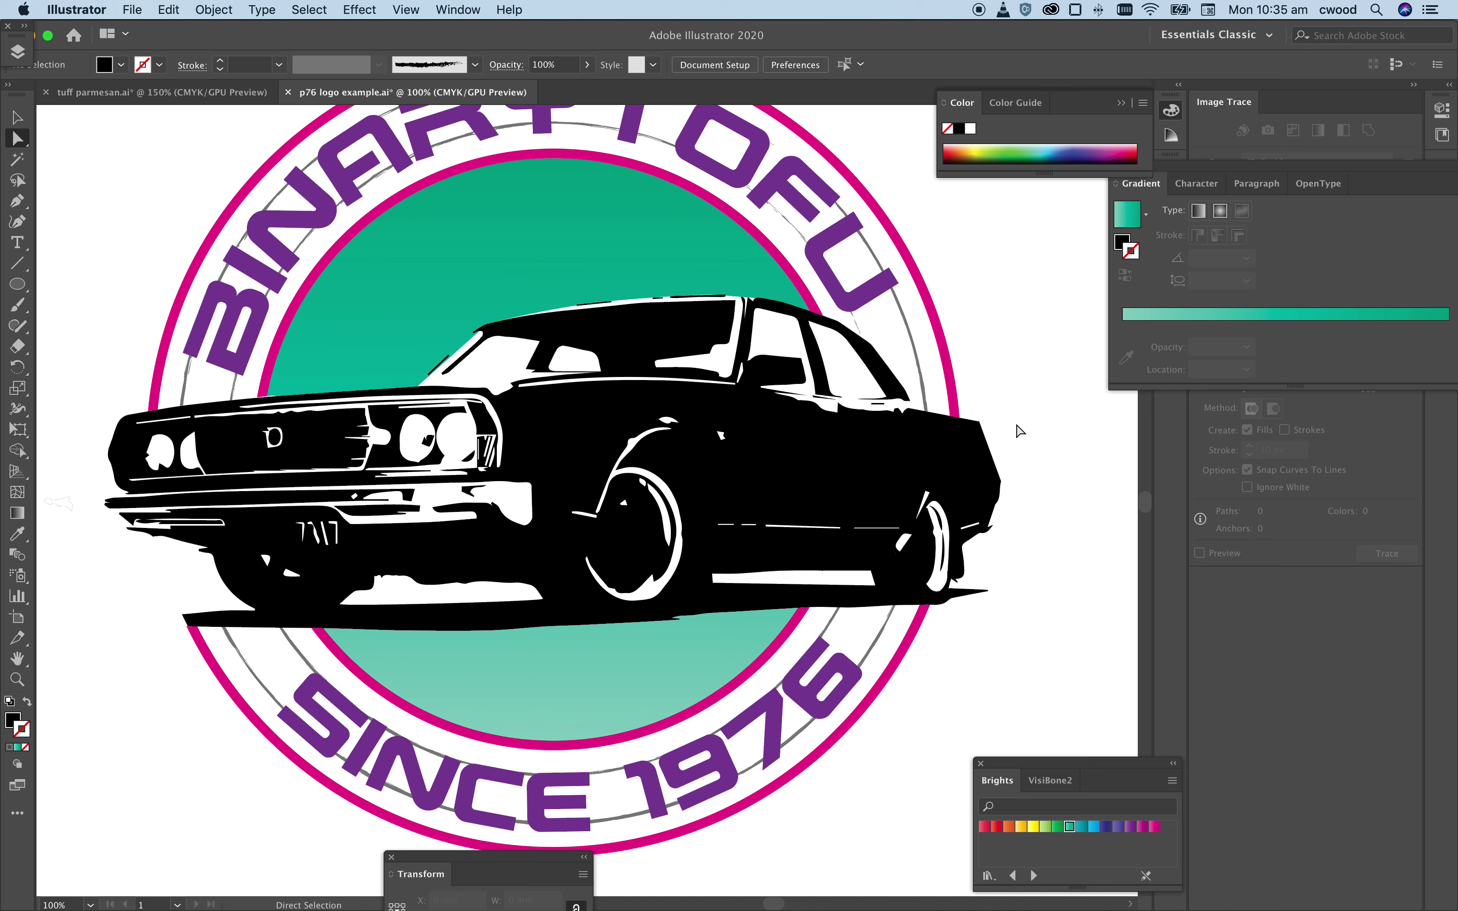
scroll(976, 437, up, 3)
scroll(944, 439, down, 4)
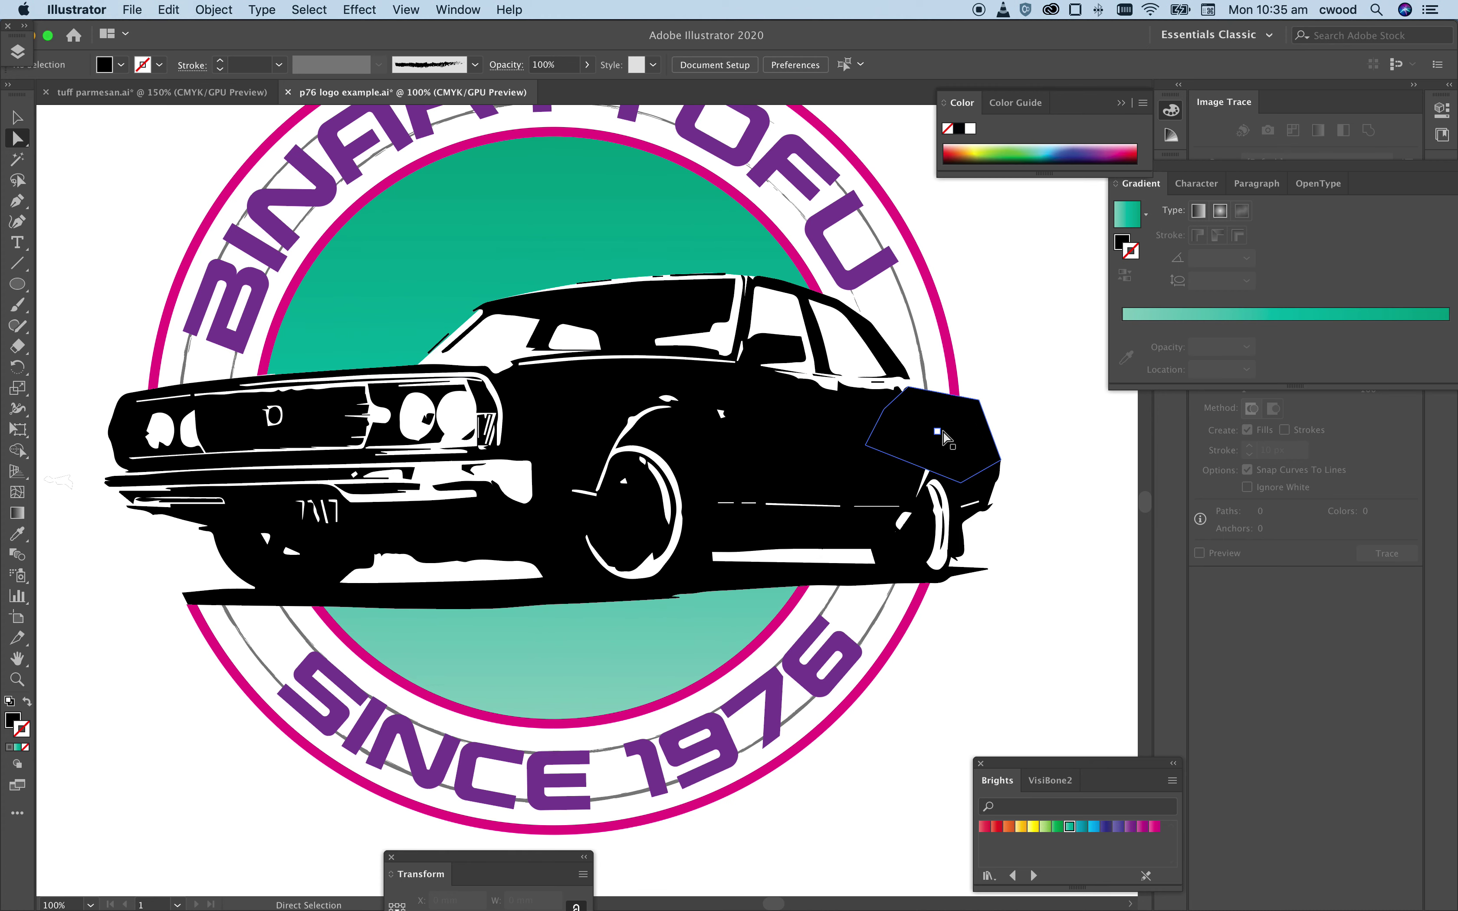
key(super+minus)
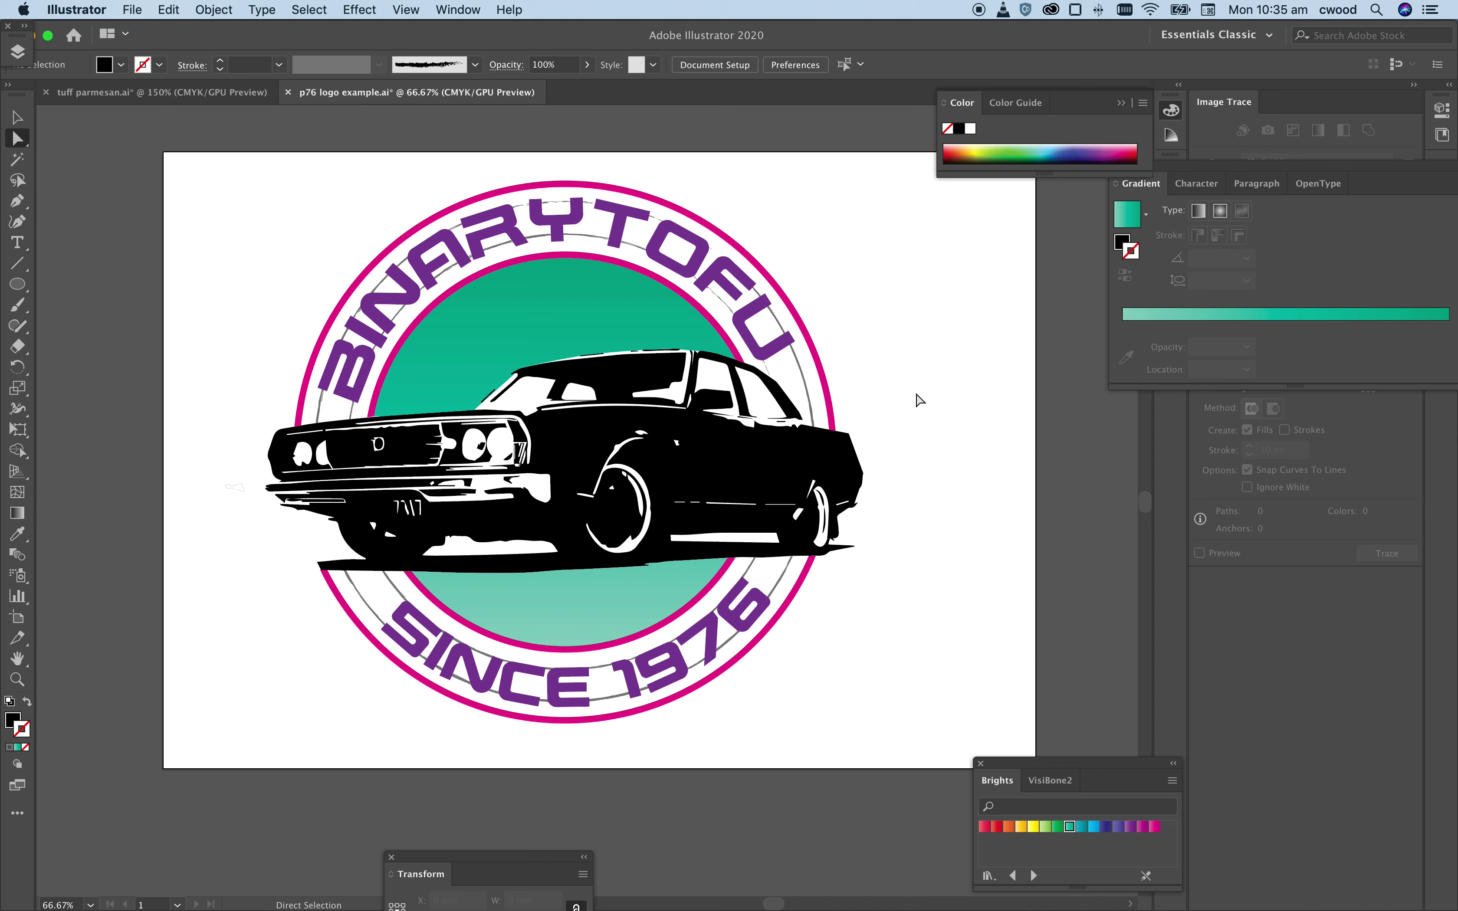
click(807, 331)
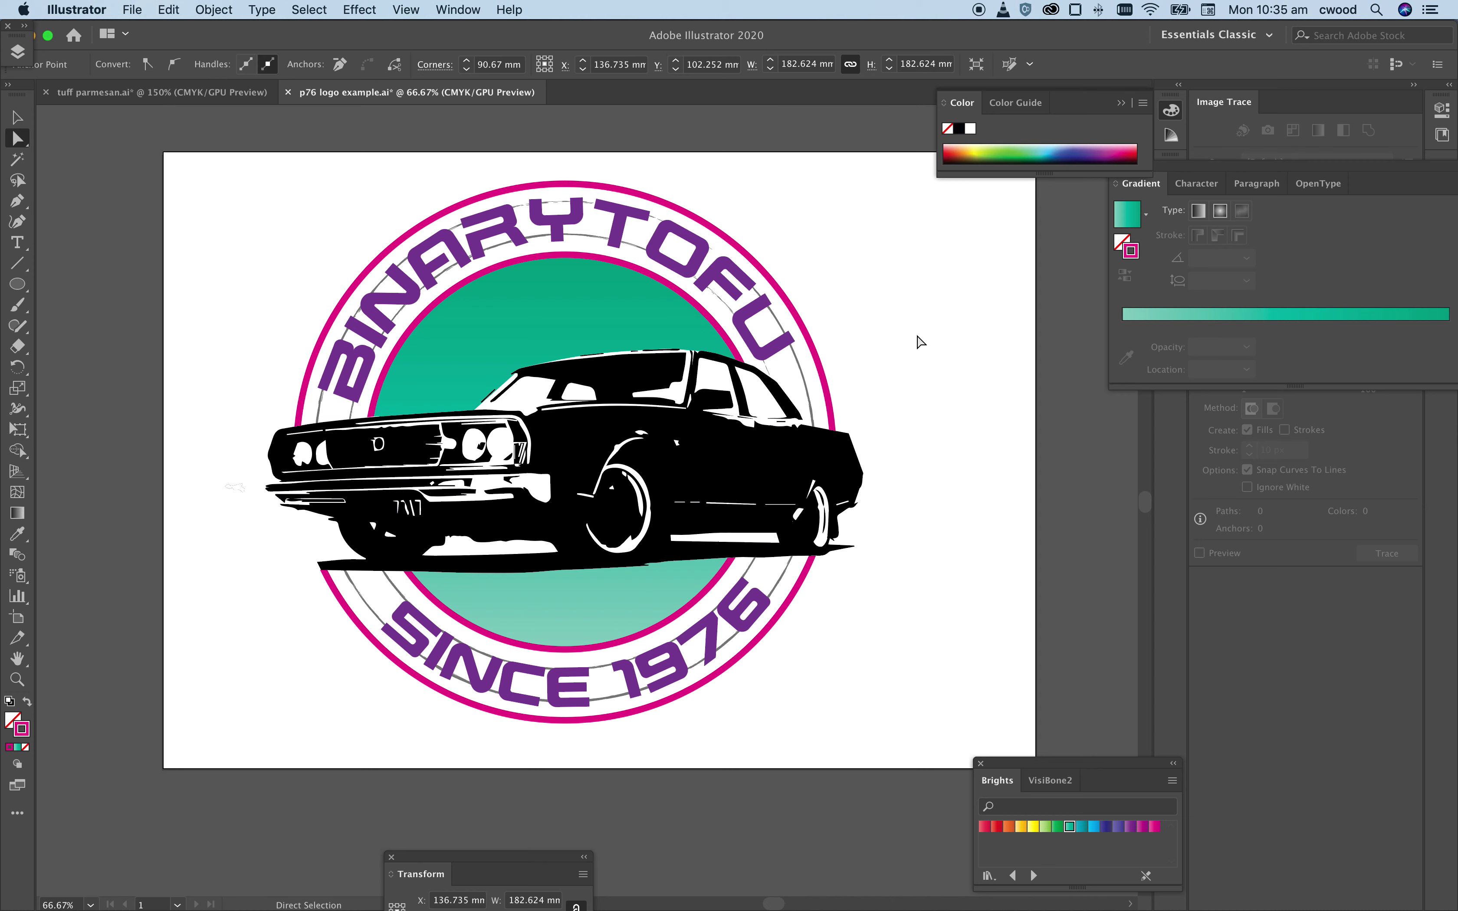
click(176, 366)
click(17, 118)
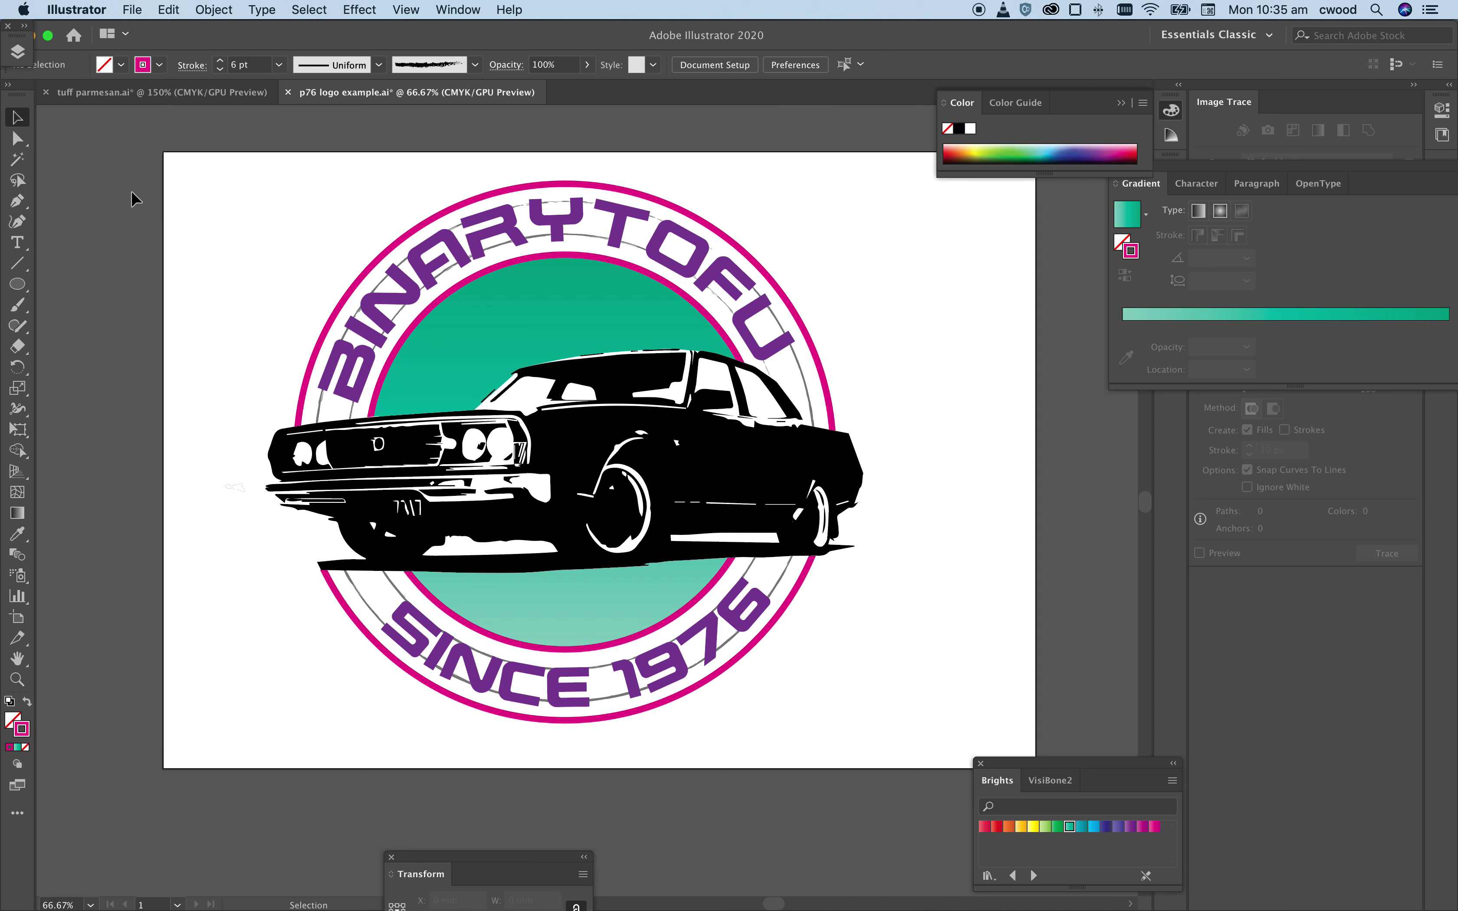
click(319, 349)
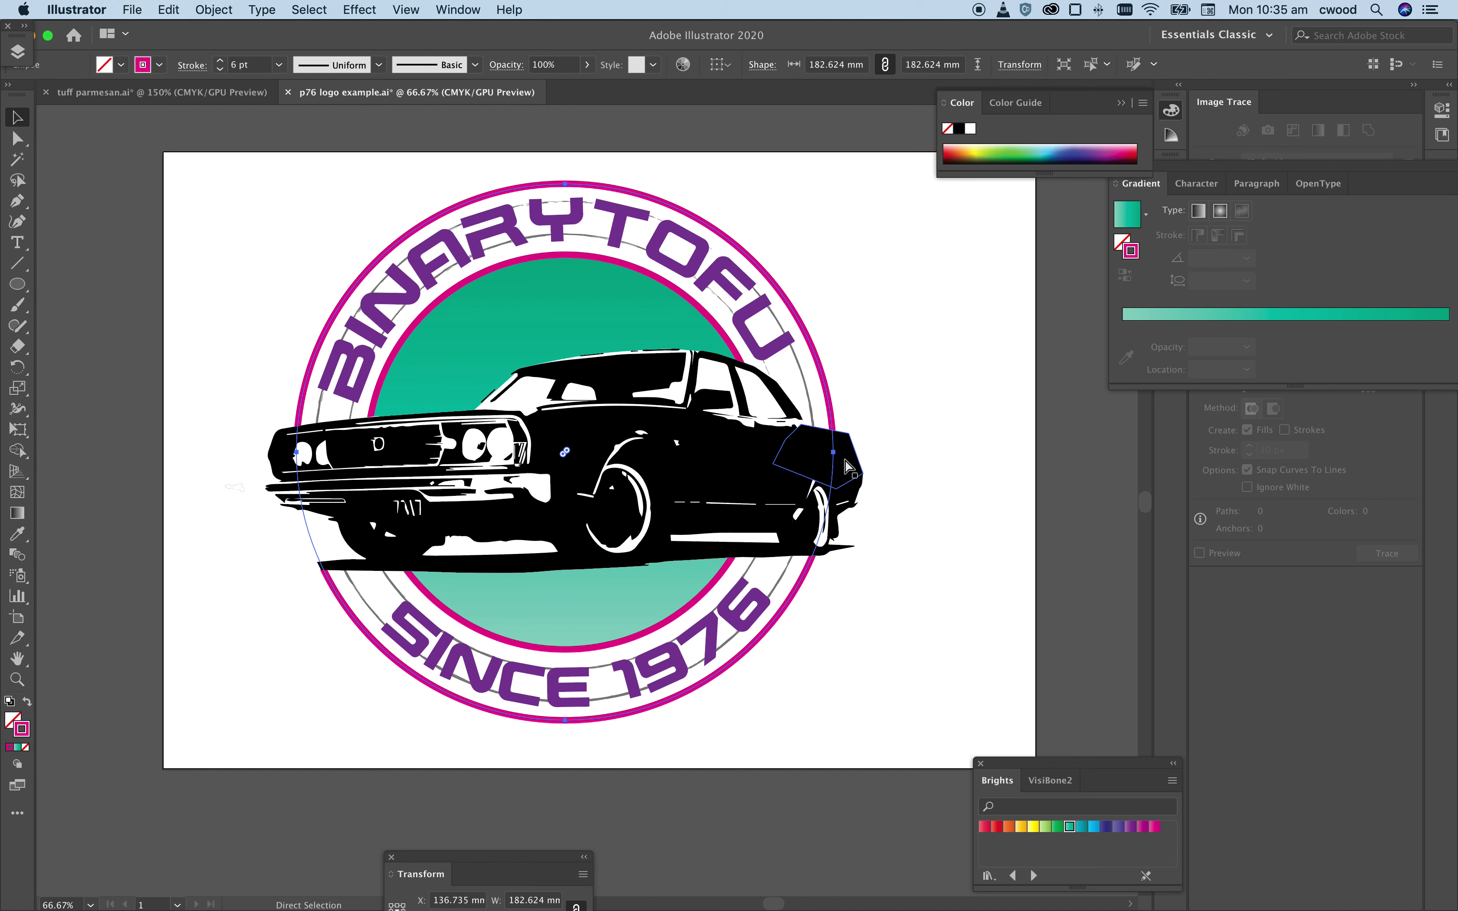
key(super)
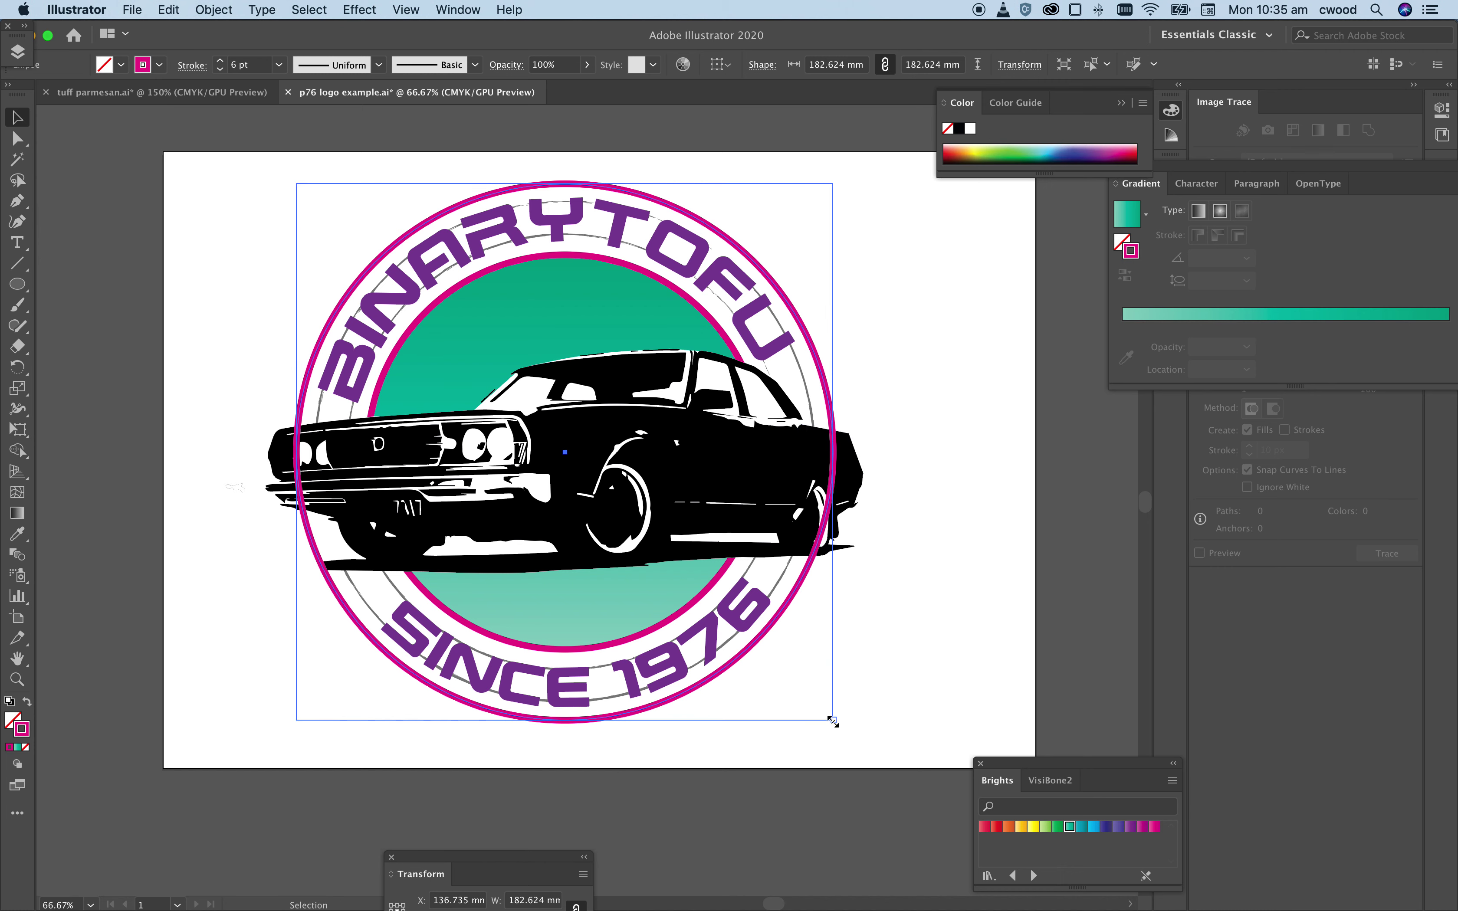
mouse_move(832, 721)
mouse_down()
mouse_move(840, 711)
mouse_move(849, 732)
mouse_up()
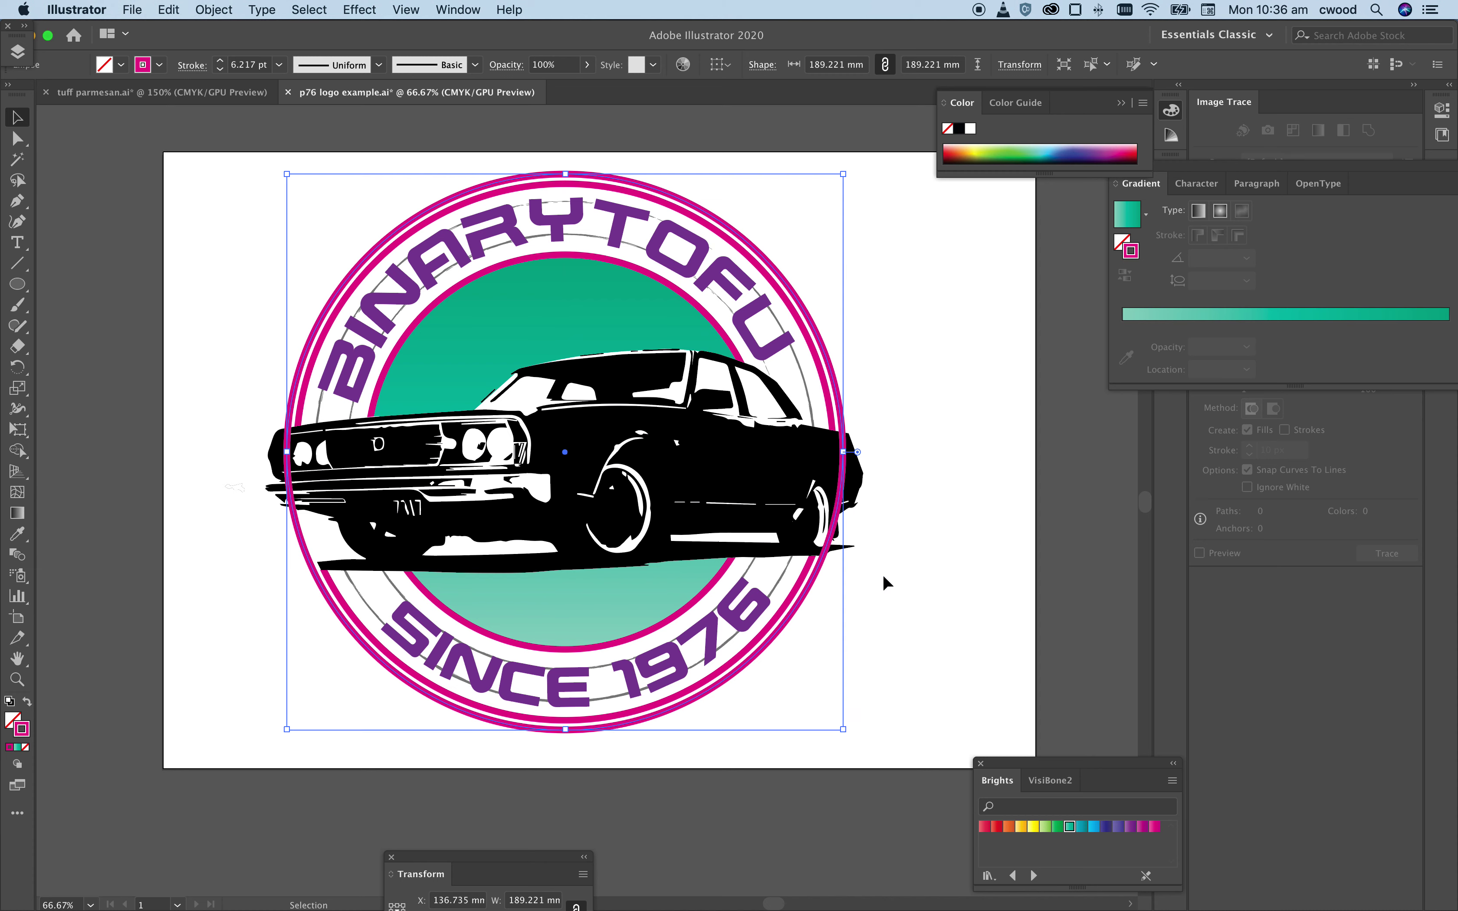
Step: Give the enlarged outermost ring a black 2 pt stroke and deselect it
click(959, 129)
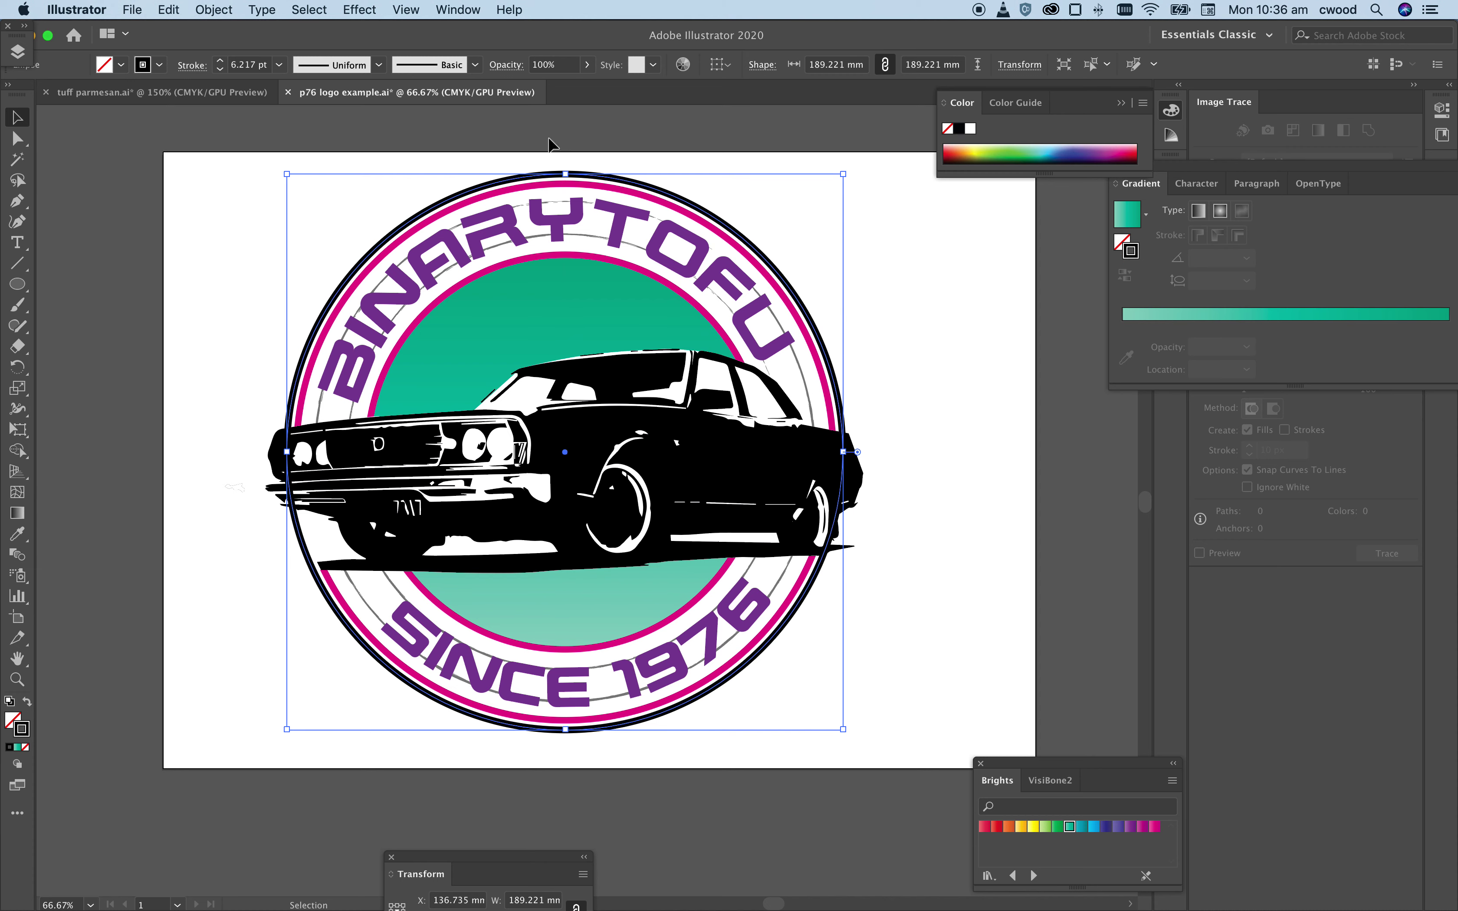
click(221, 70)
click(220, 70)
click(220, 70)
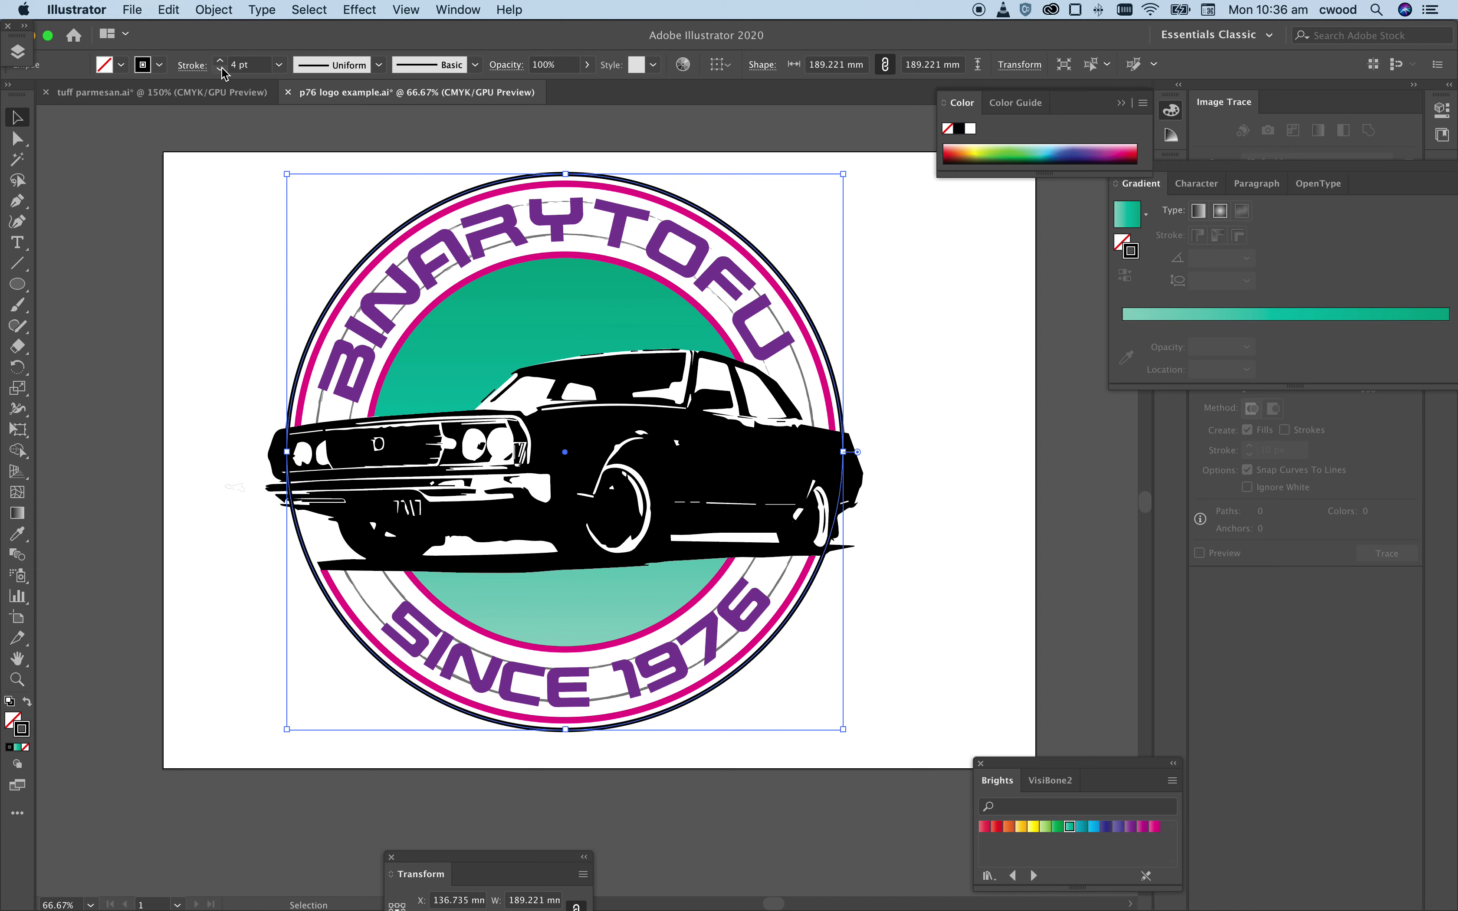
click(220, 70)
click(221, 70)
click(221, 70)
click(220, 70)
click(221, 70)
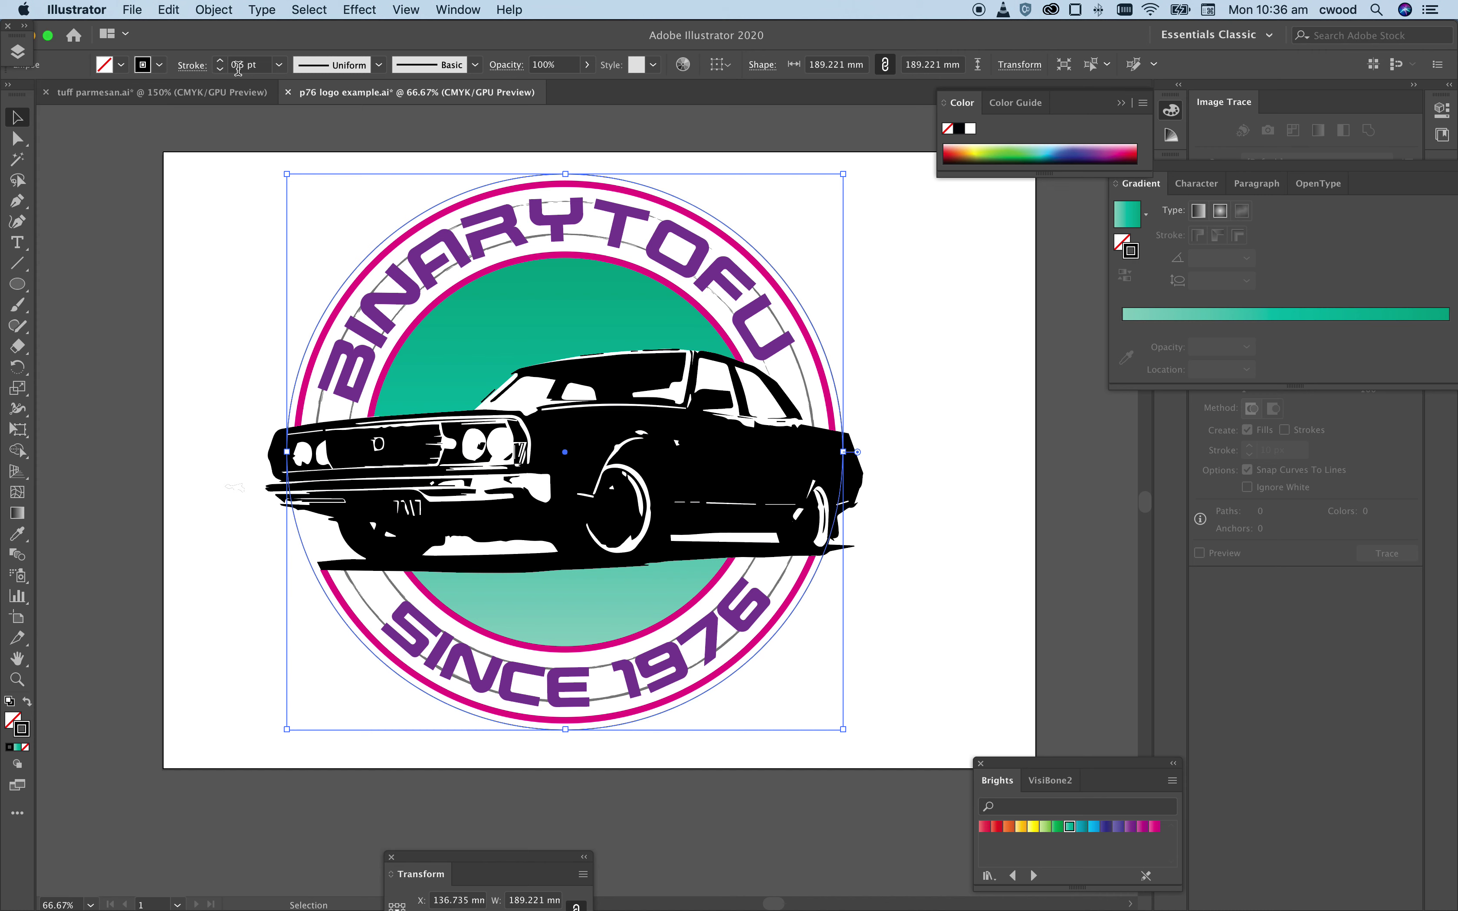
click(225, 62)
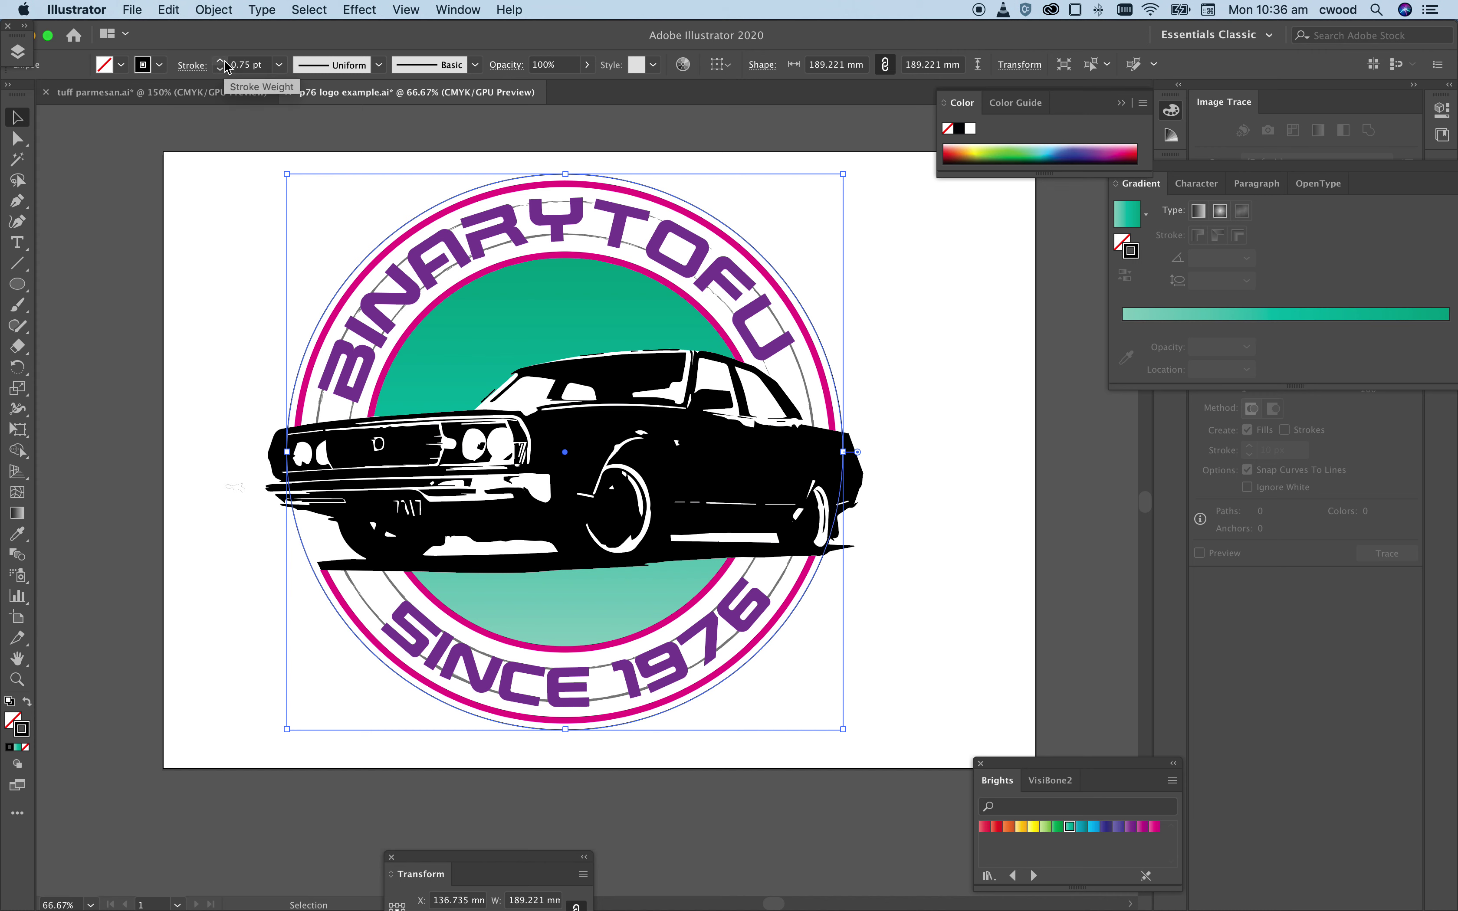
click(225, 62)
click(224, 62)
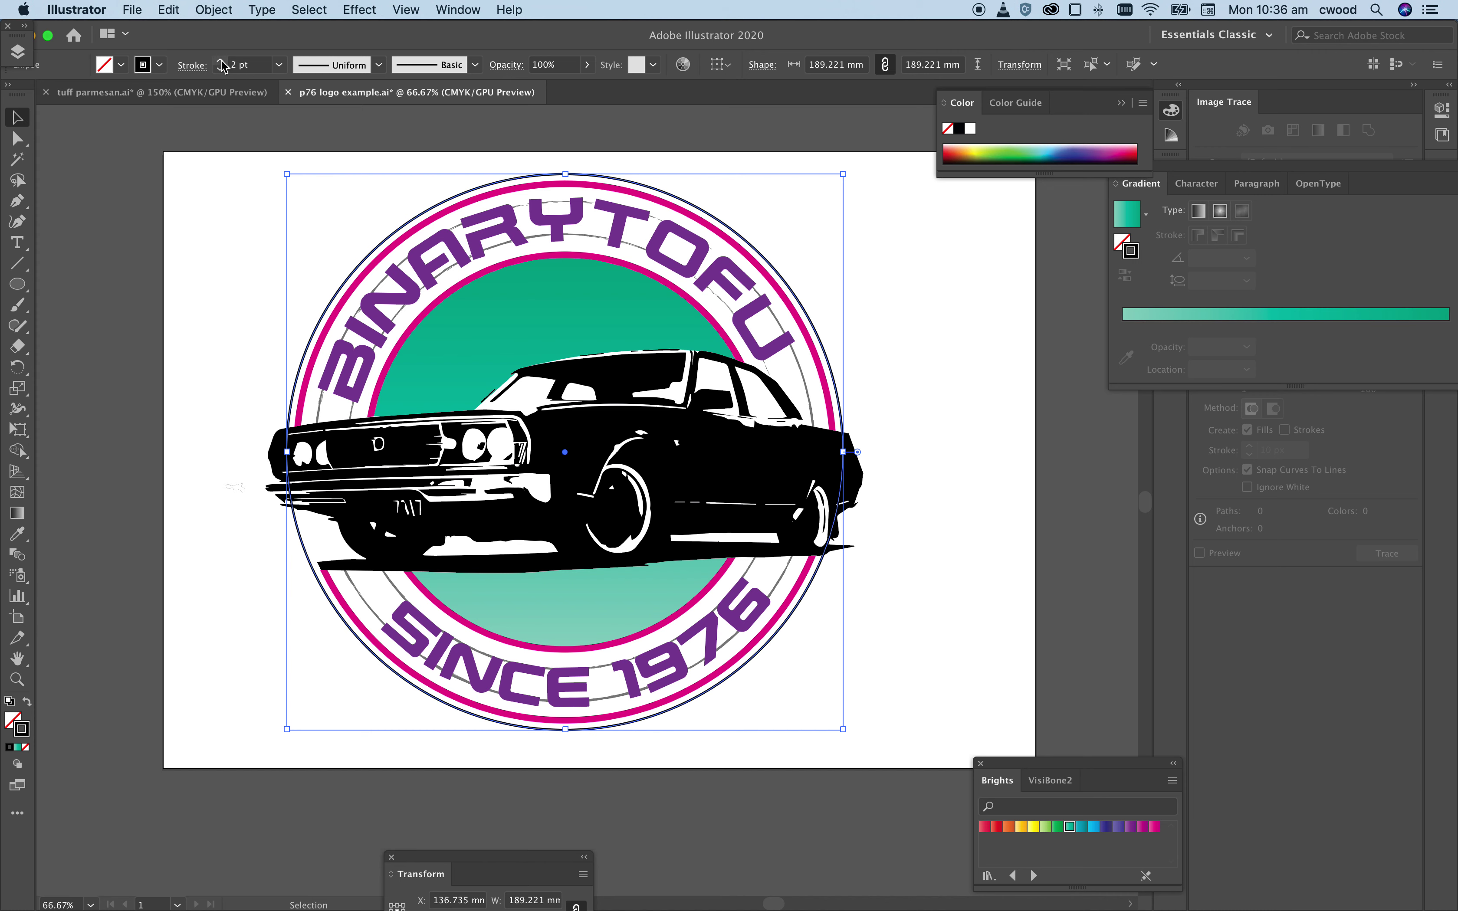
click(896, 354)
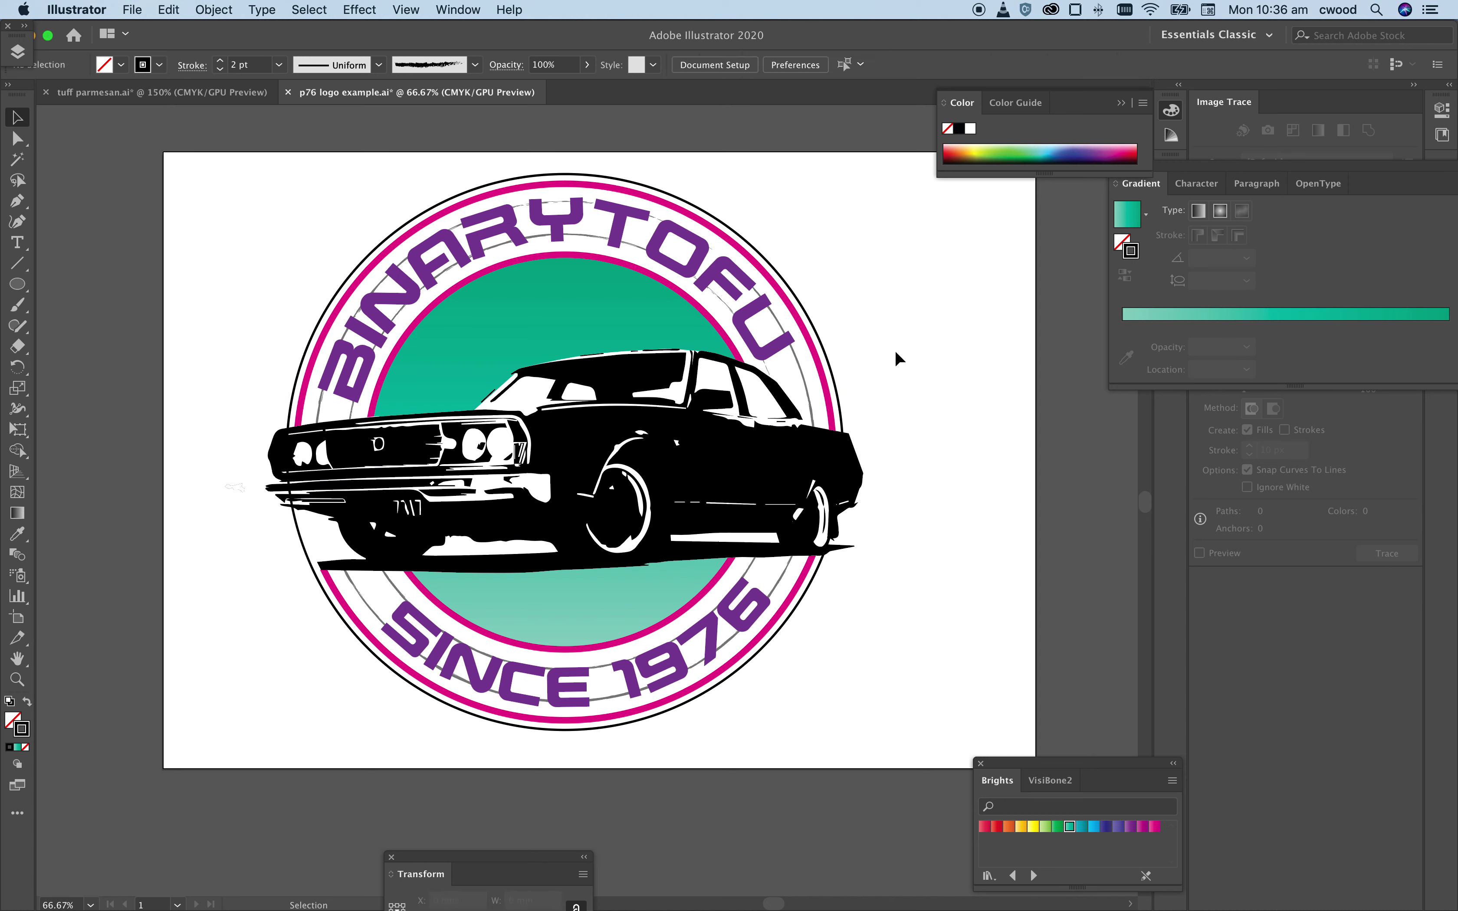
Step: Paste a copy of the green gradient circle in front and scale it concentrically down to about 129 mm
click(671, 284)
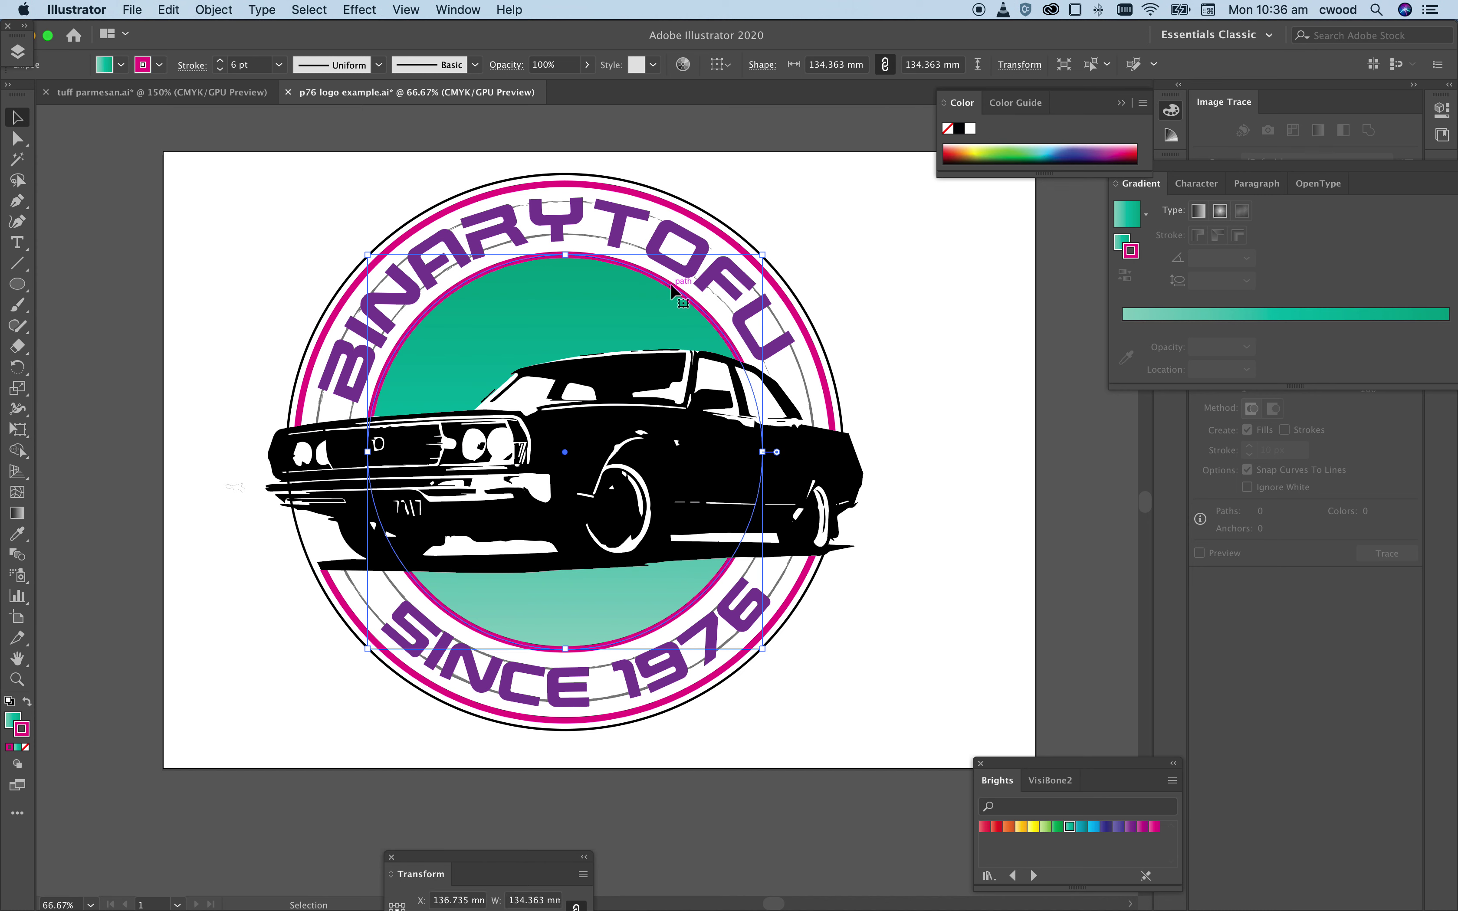
key(super+shift+bracketright)
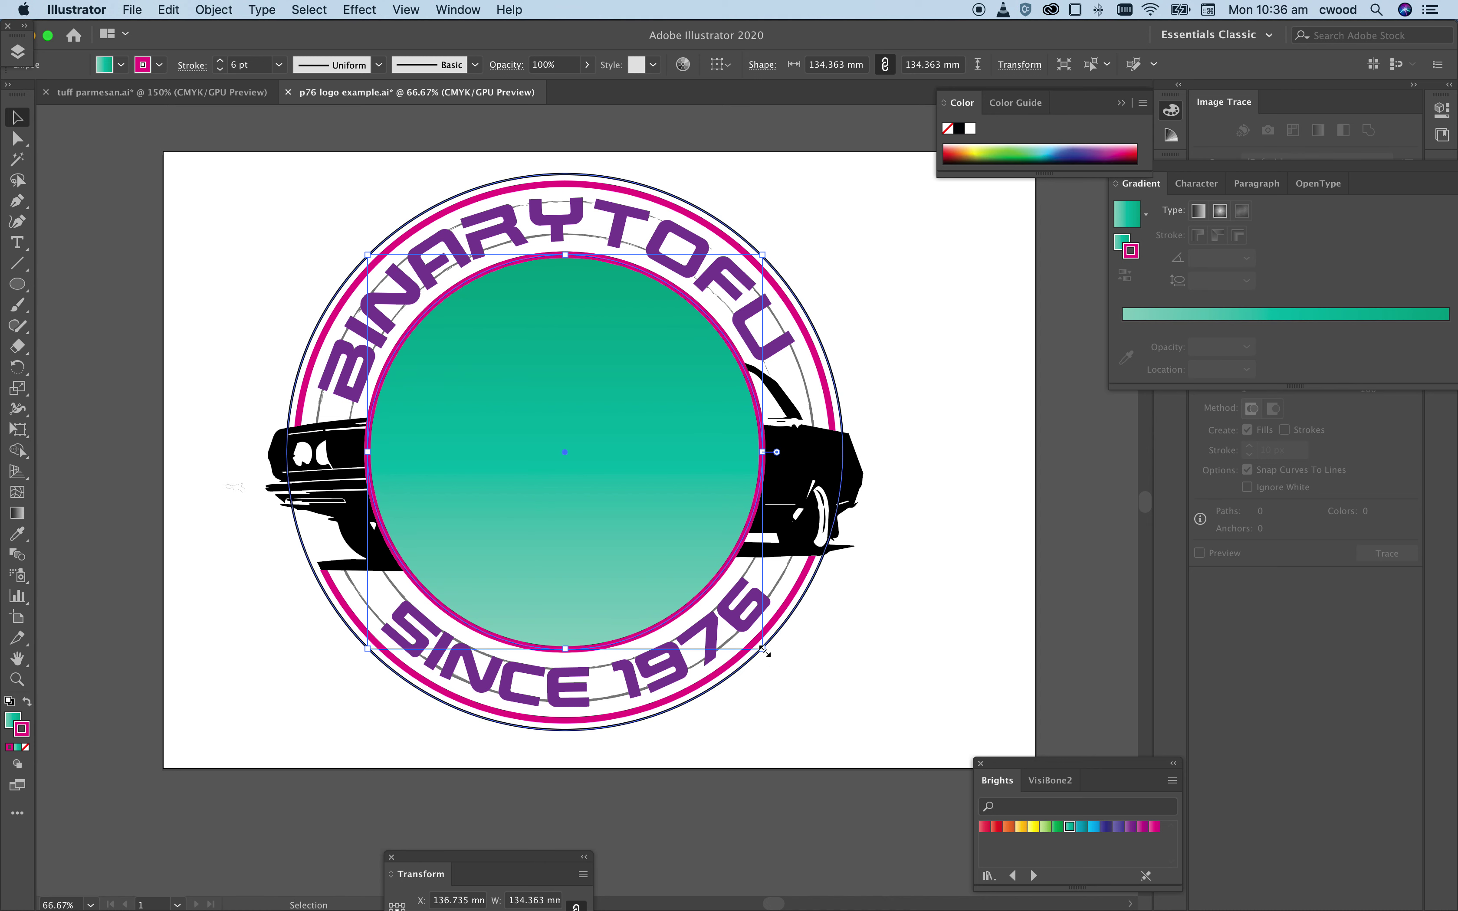
click(9, 725)
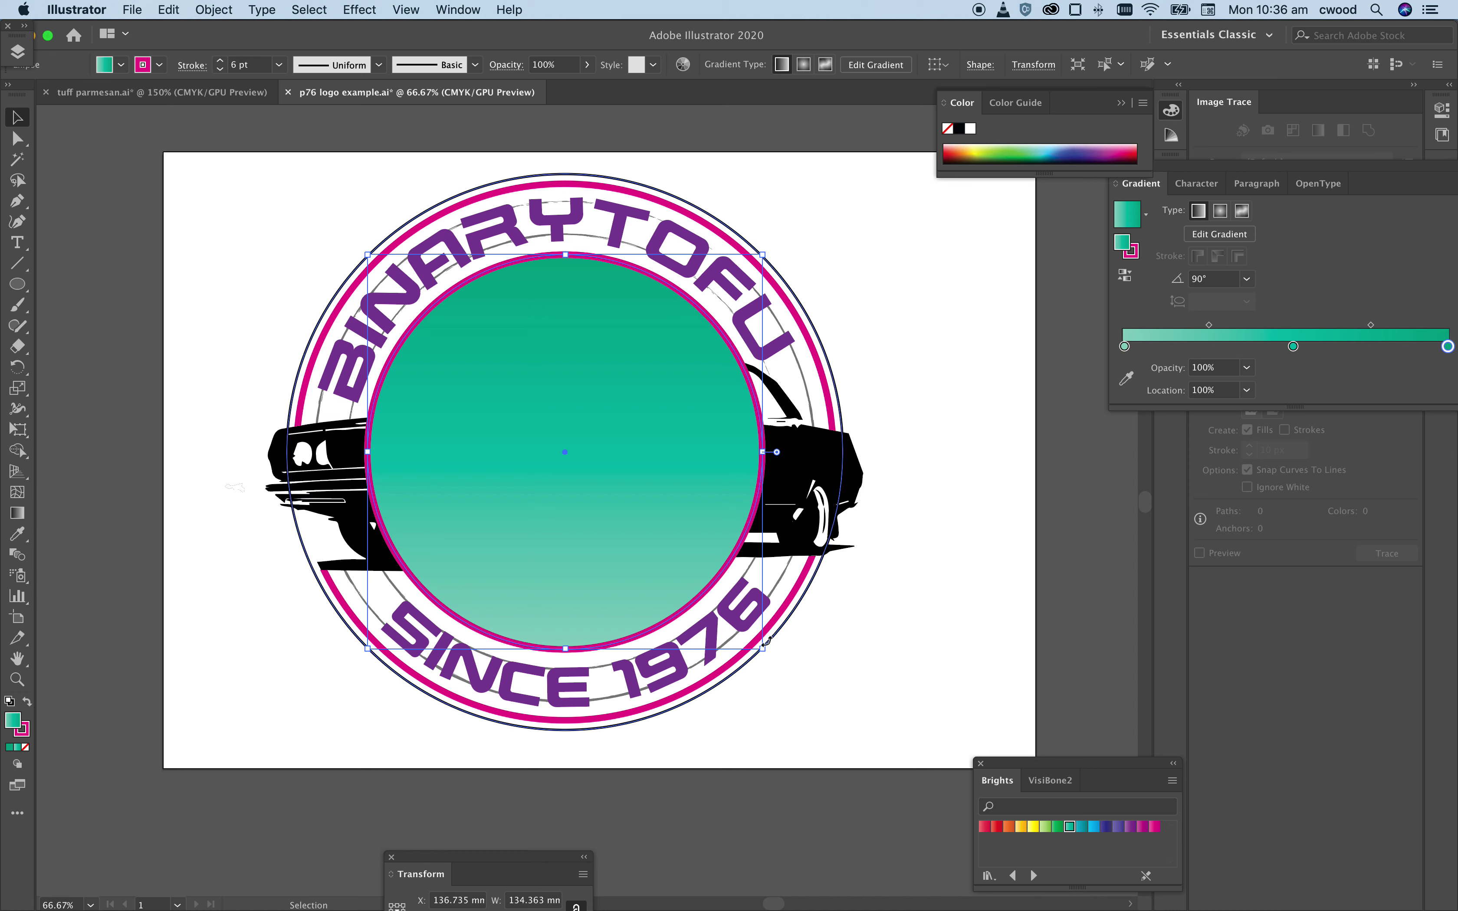
drag(763, 649, 759, 643)
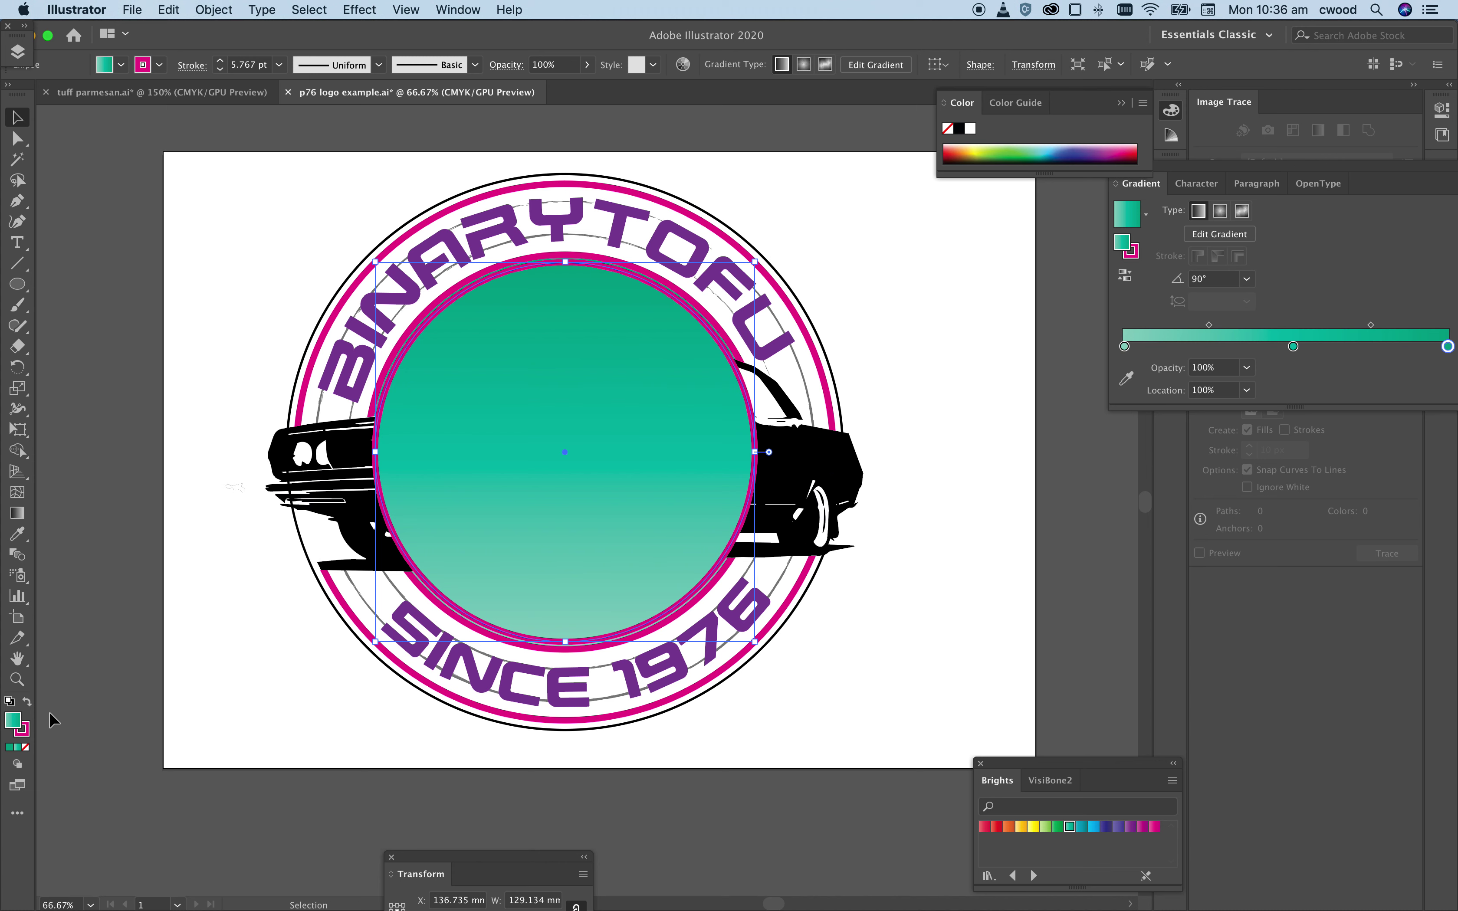
Step: Give the smaller gradient circle a black 2 pt stroke, keeping its green gradient fill
click(25, 732)
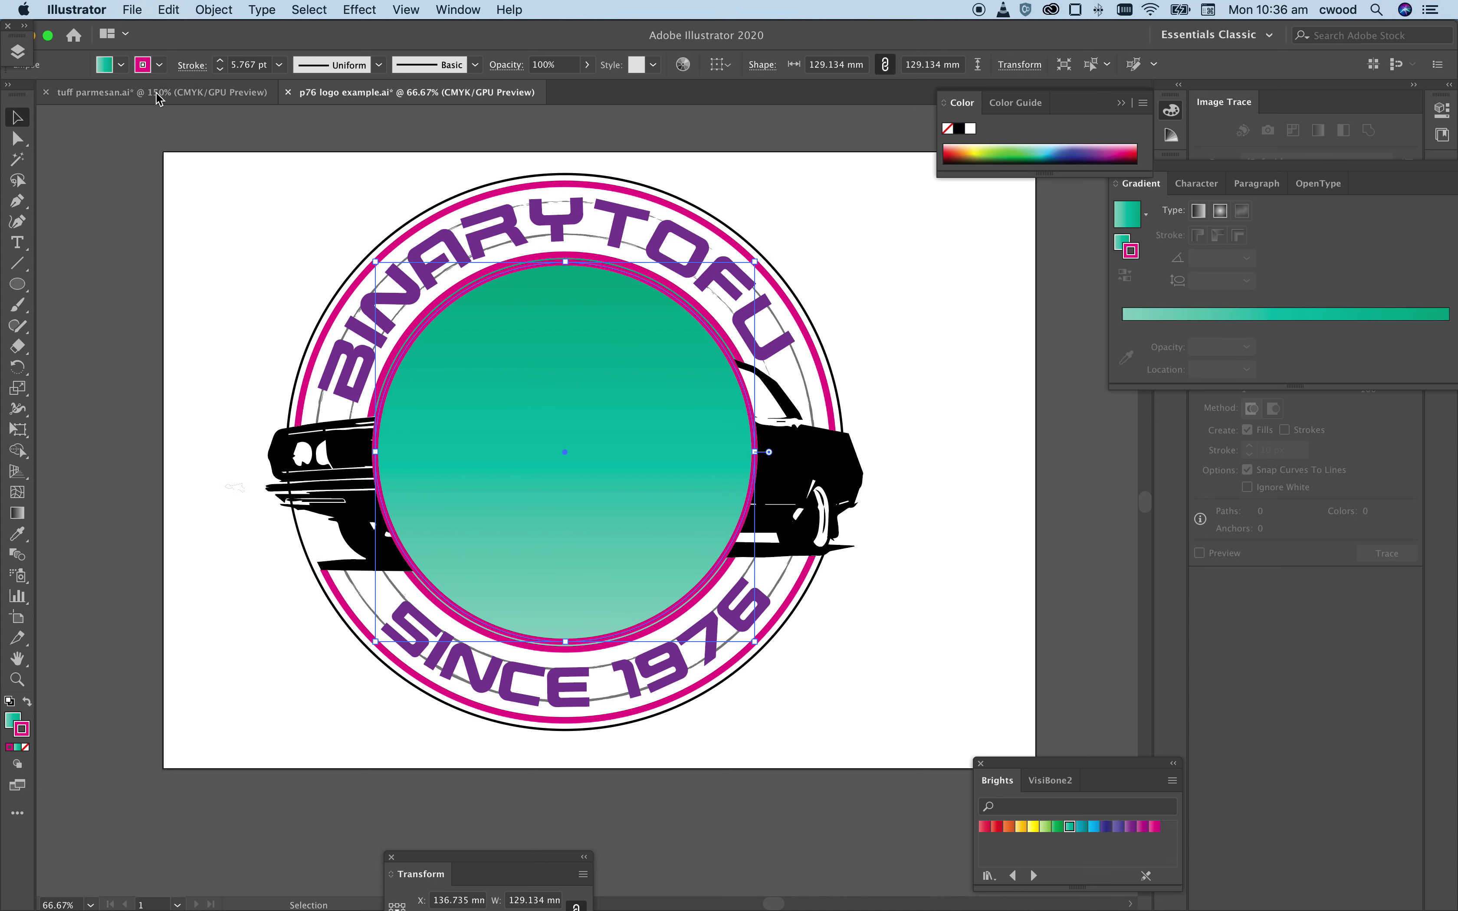
click(957, 130)
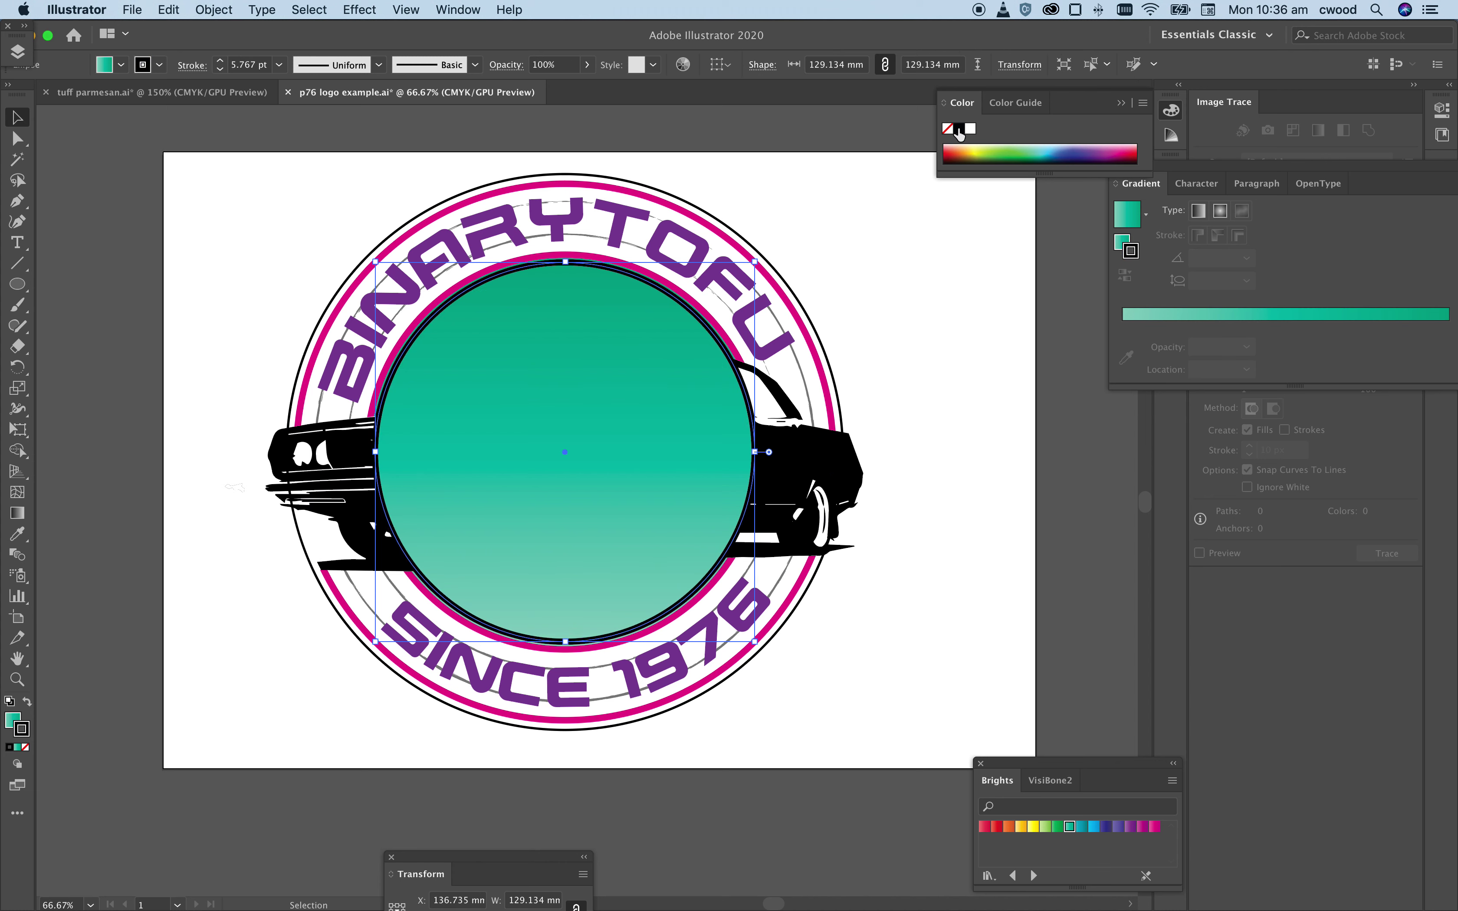
click(220, 70)
click(221, 70)
click(220, 70)
click(220, 71)
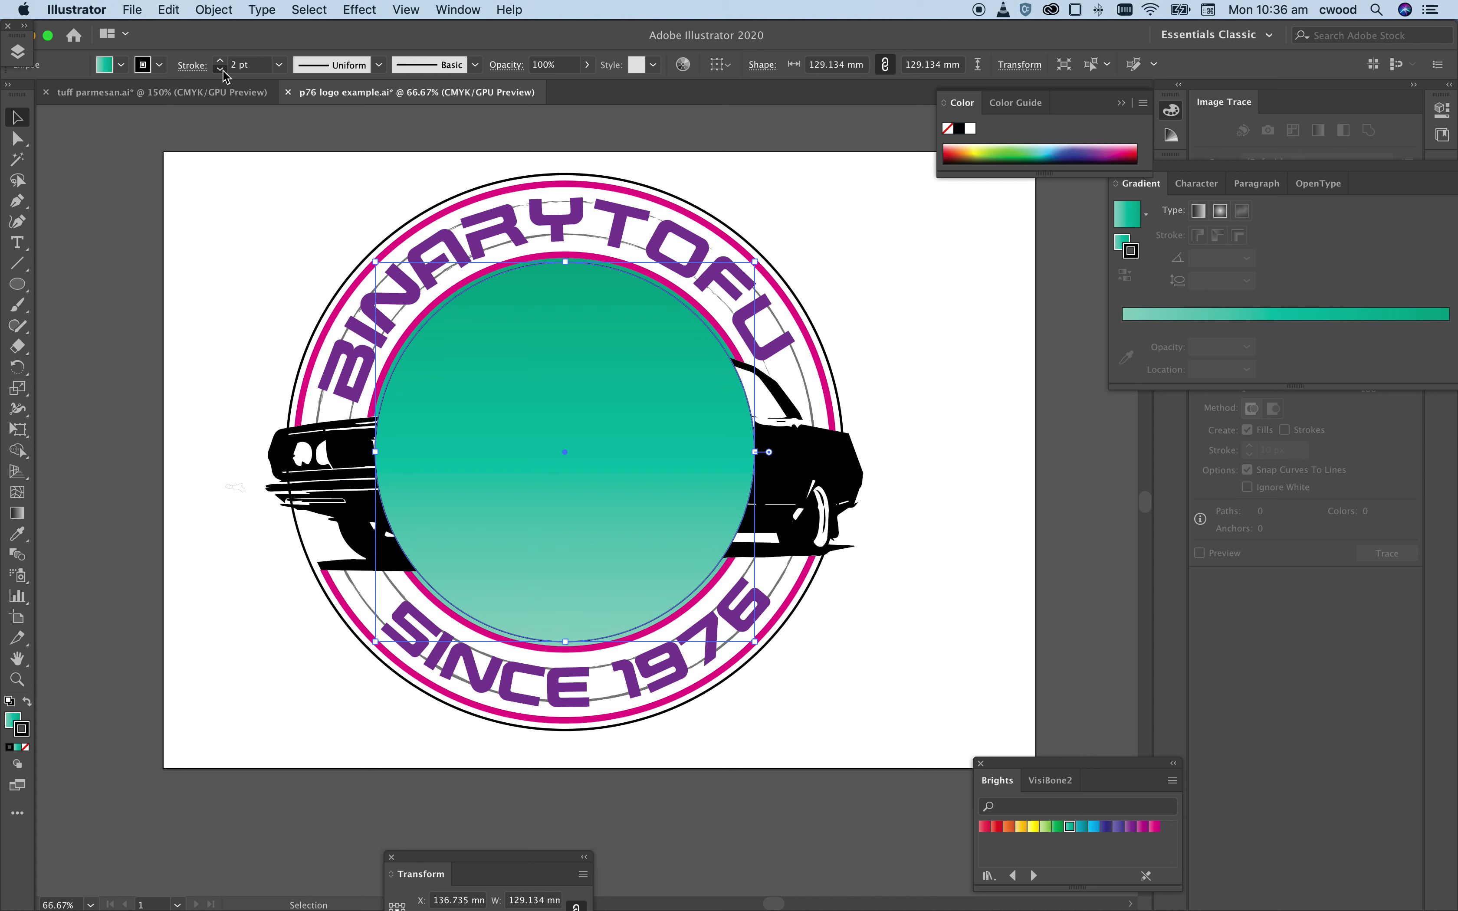
click(222, 60)
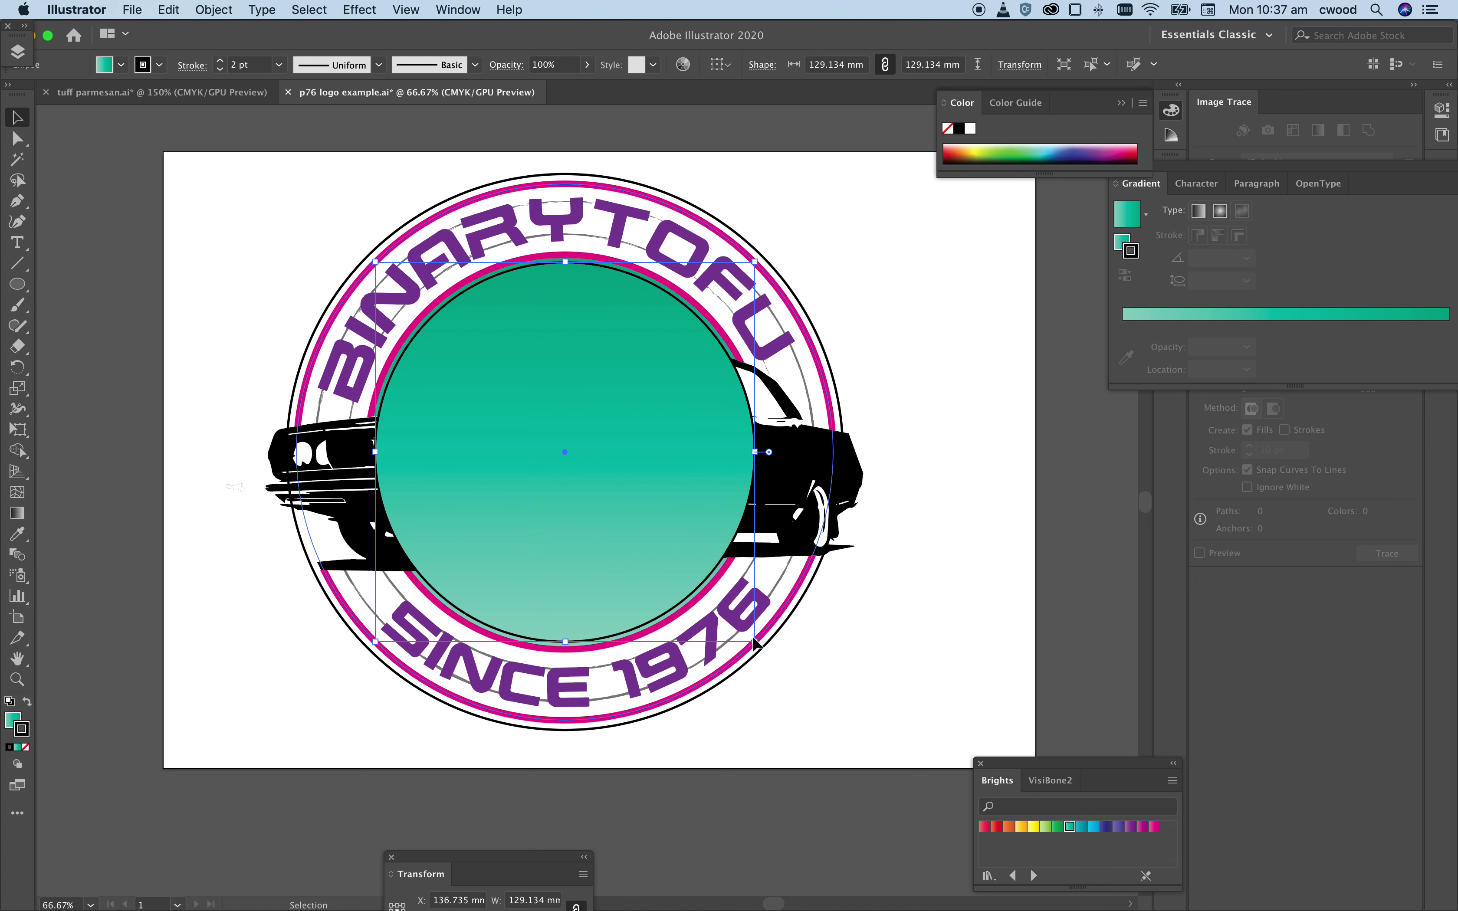
Step: Shrink the black-outlined gradient circle concentrically to about 128 mm and deselect it
drag(753, 639, 753, 639)
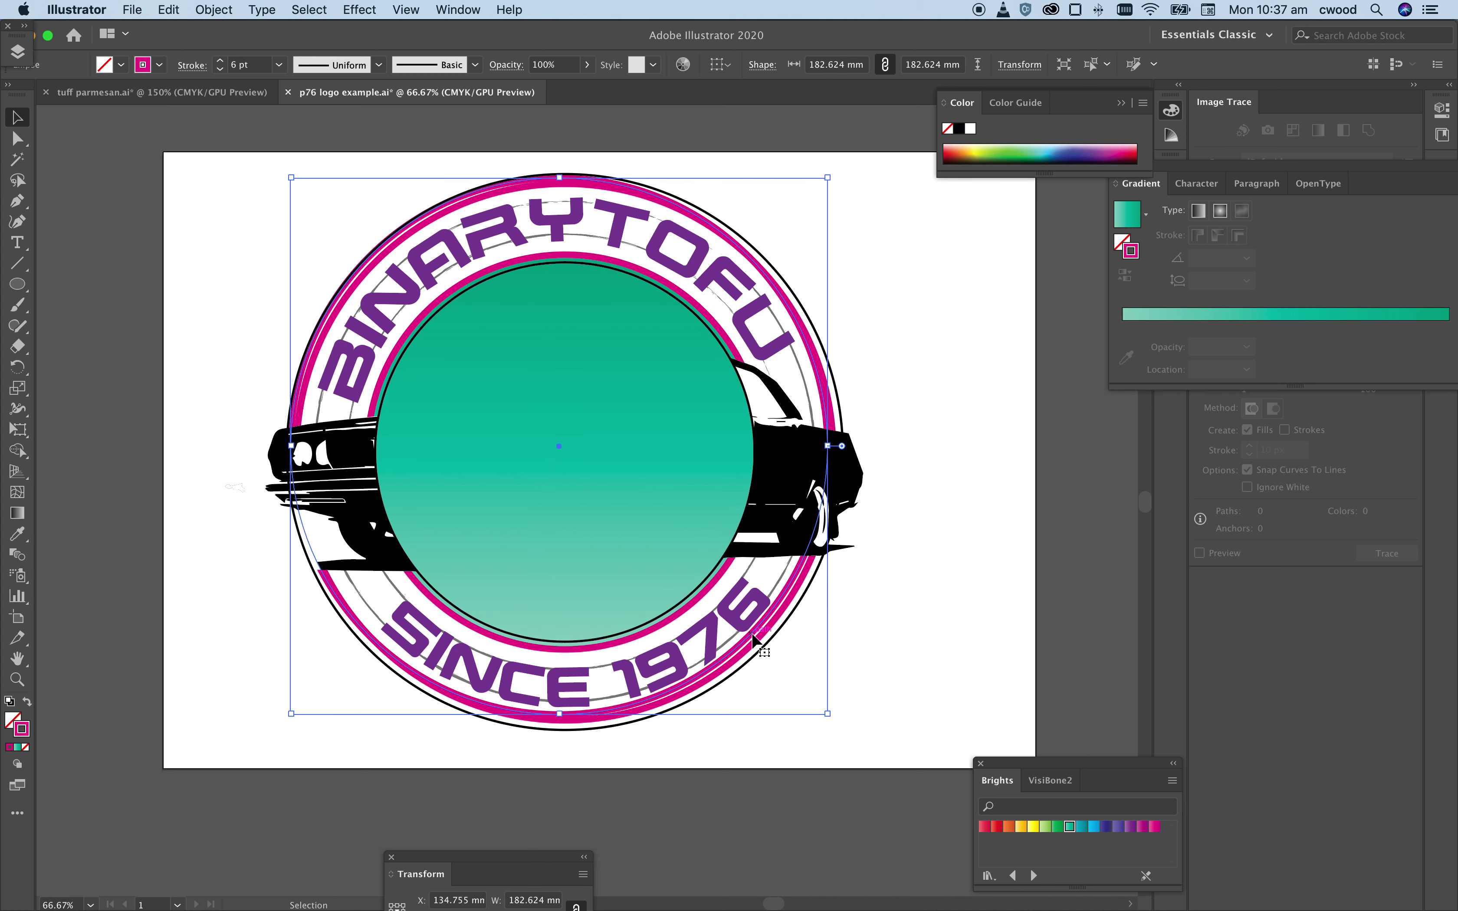
click(683, 393)
click(683, 398)
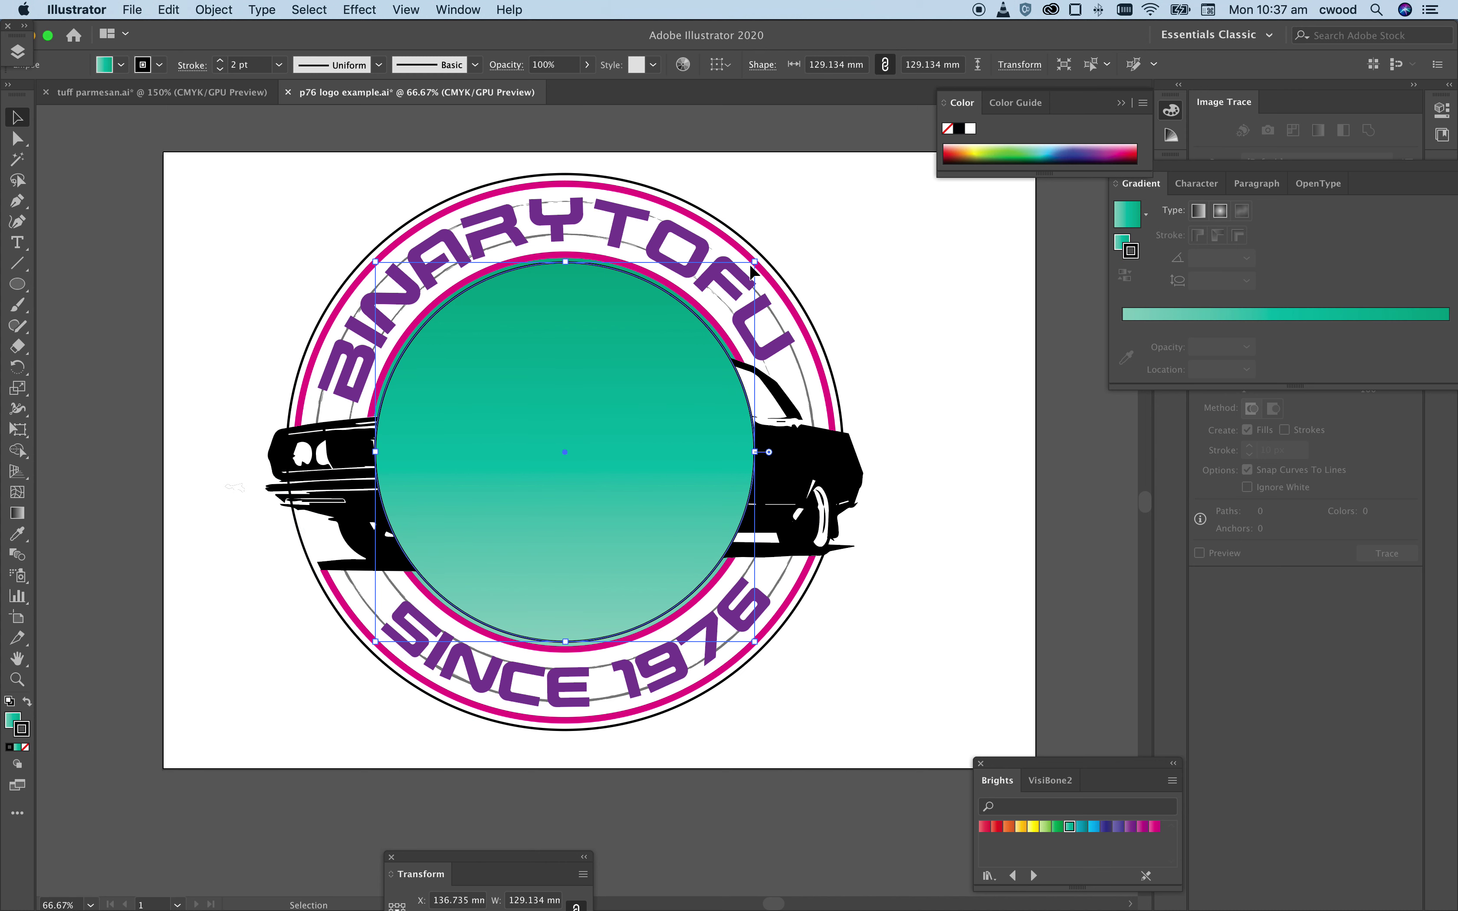
drag(755, 263, 751, 267)
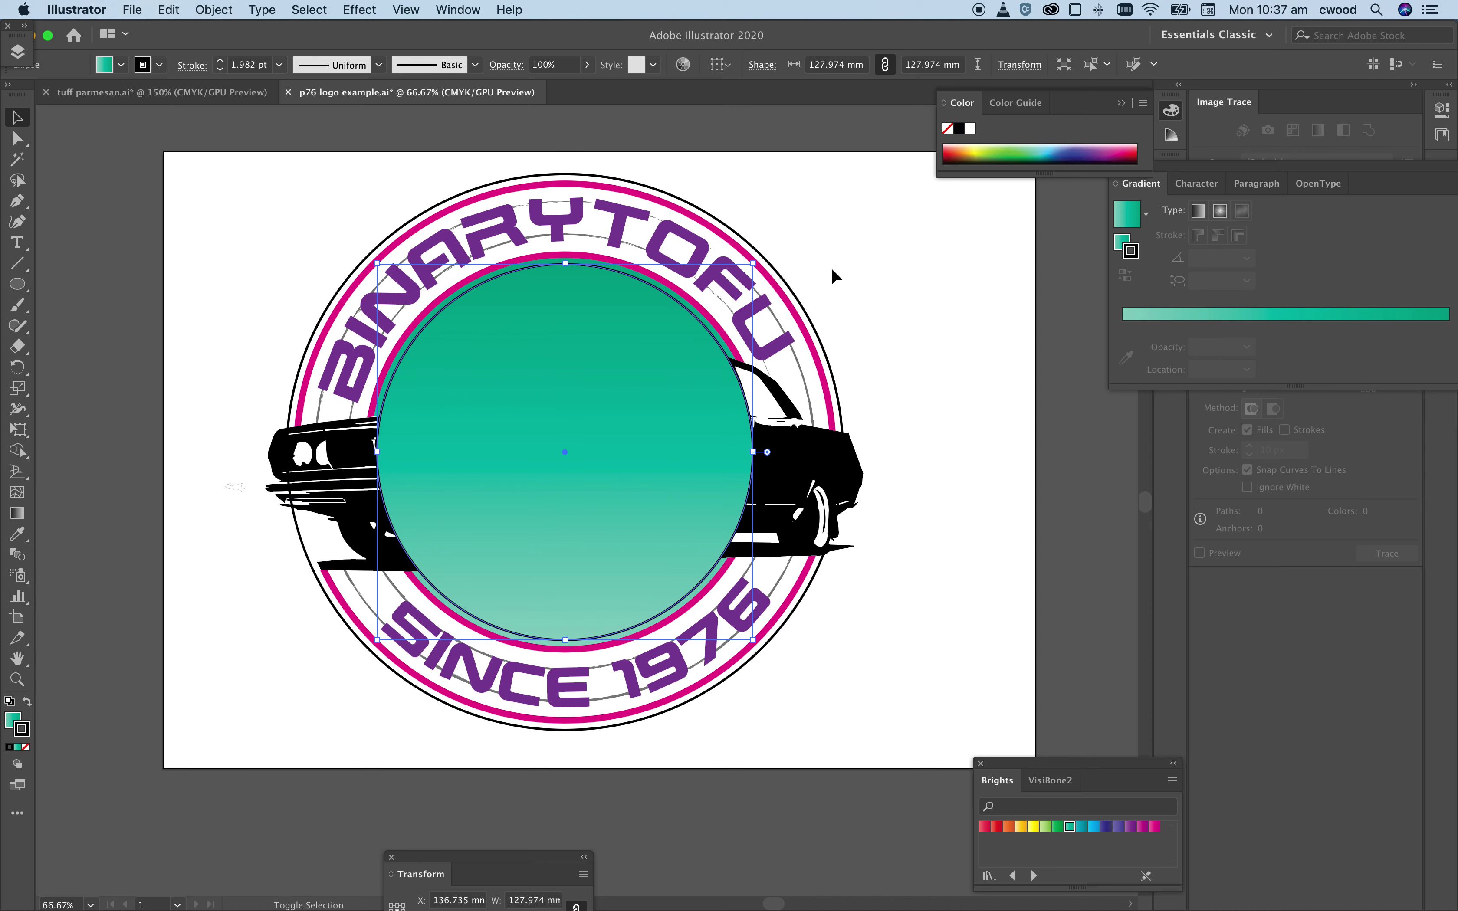
click(871, 278)
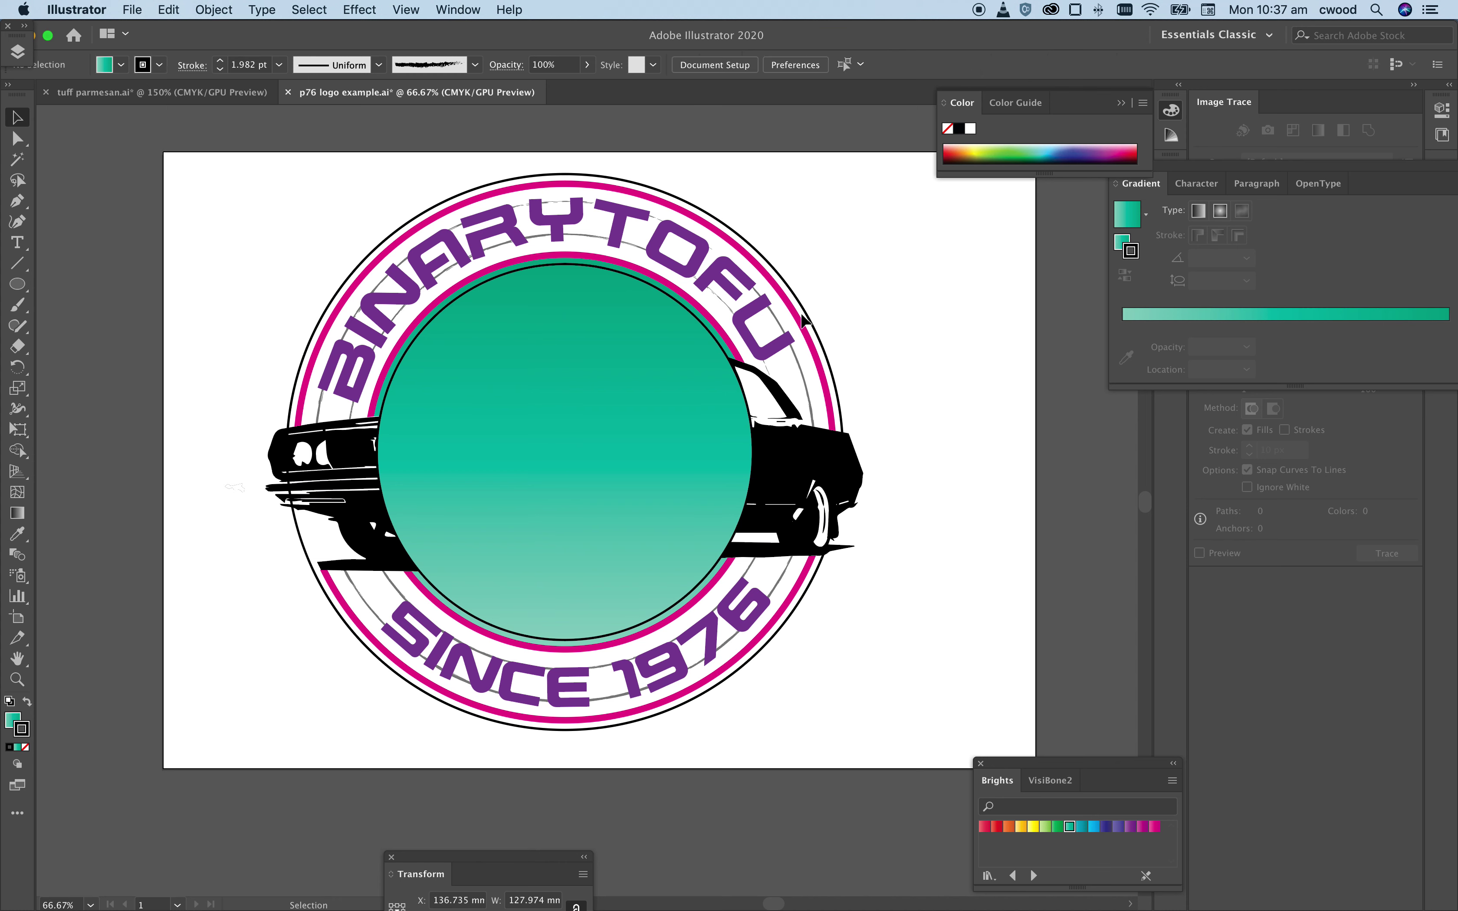
Step: Remove the gradient fill from the magenta-outlined inner circle, leaving only its stroke, and deselect it
click(404, 340)
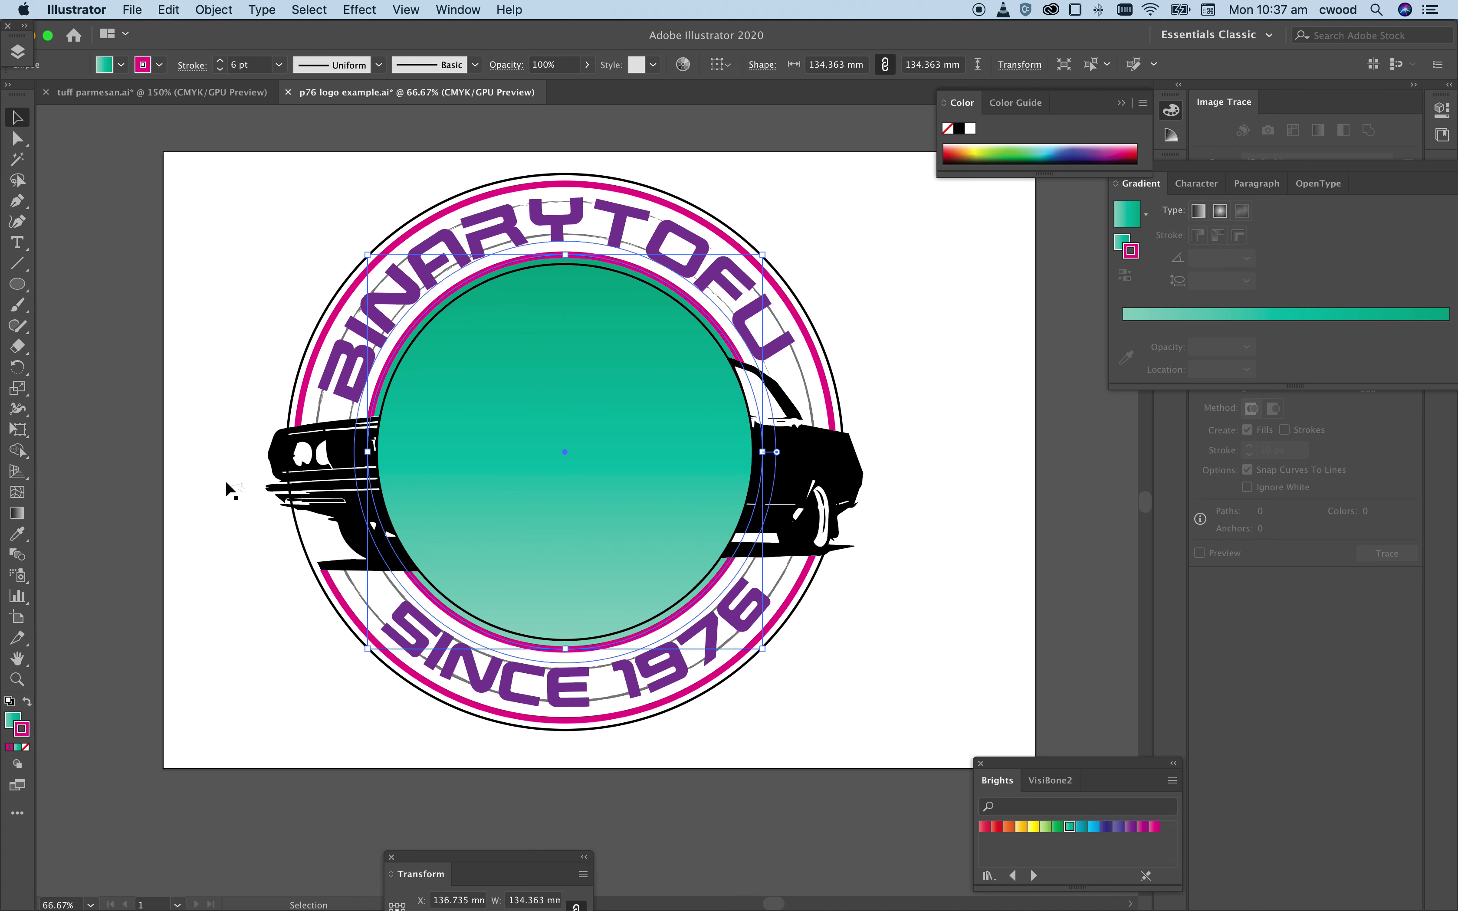
click(18, 748)
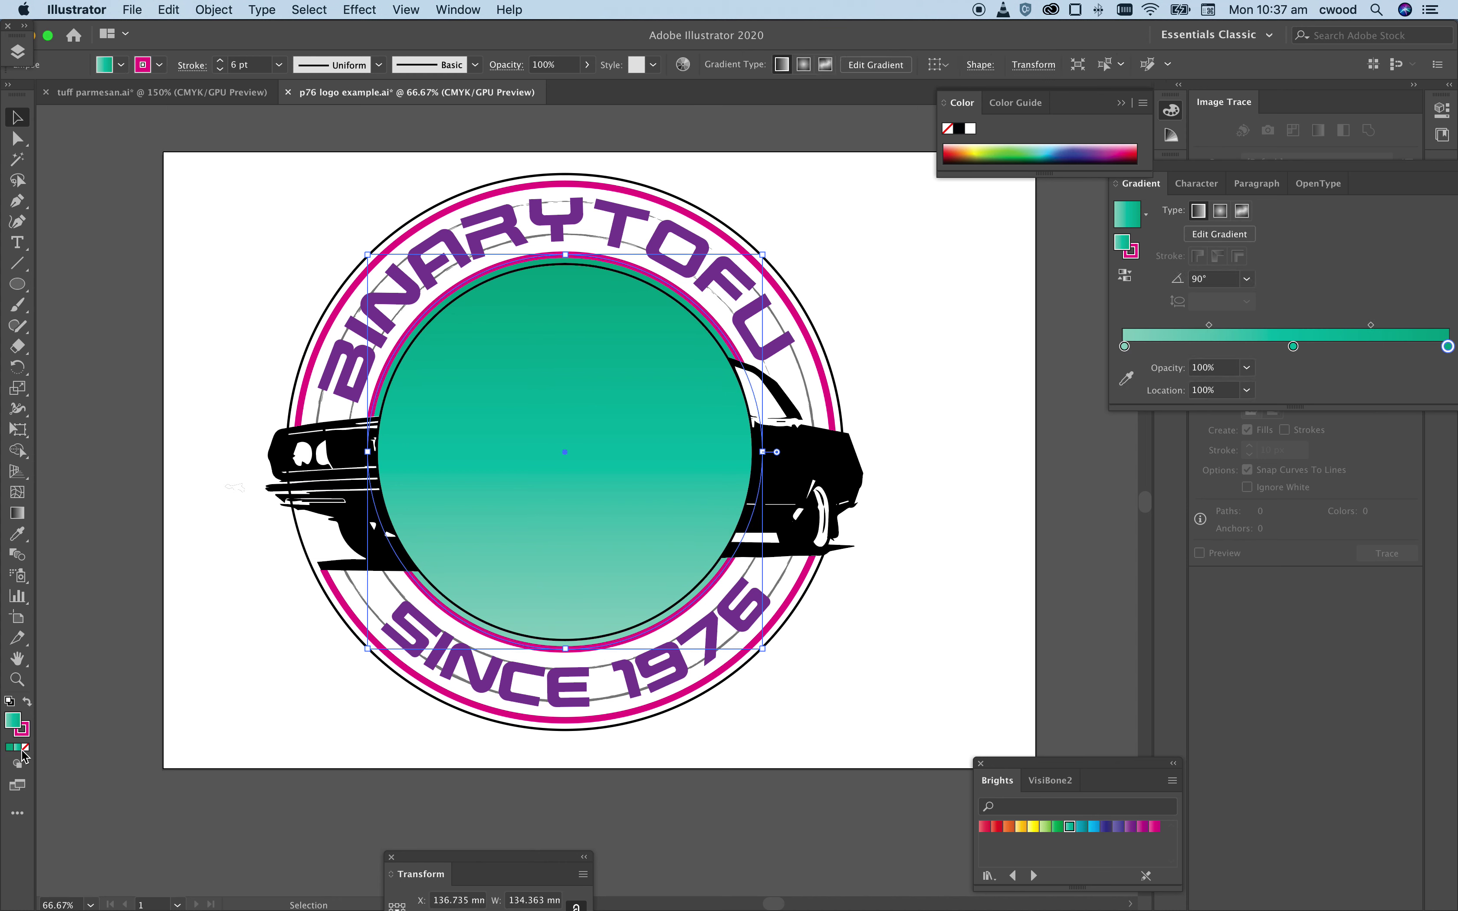
click(26, 748)
click(166, 687)
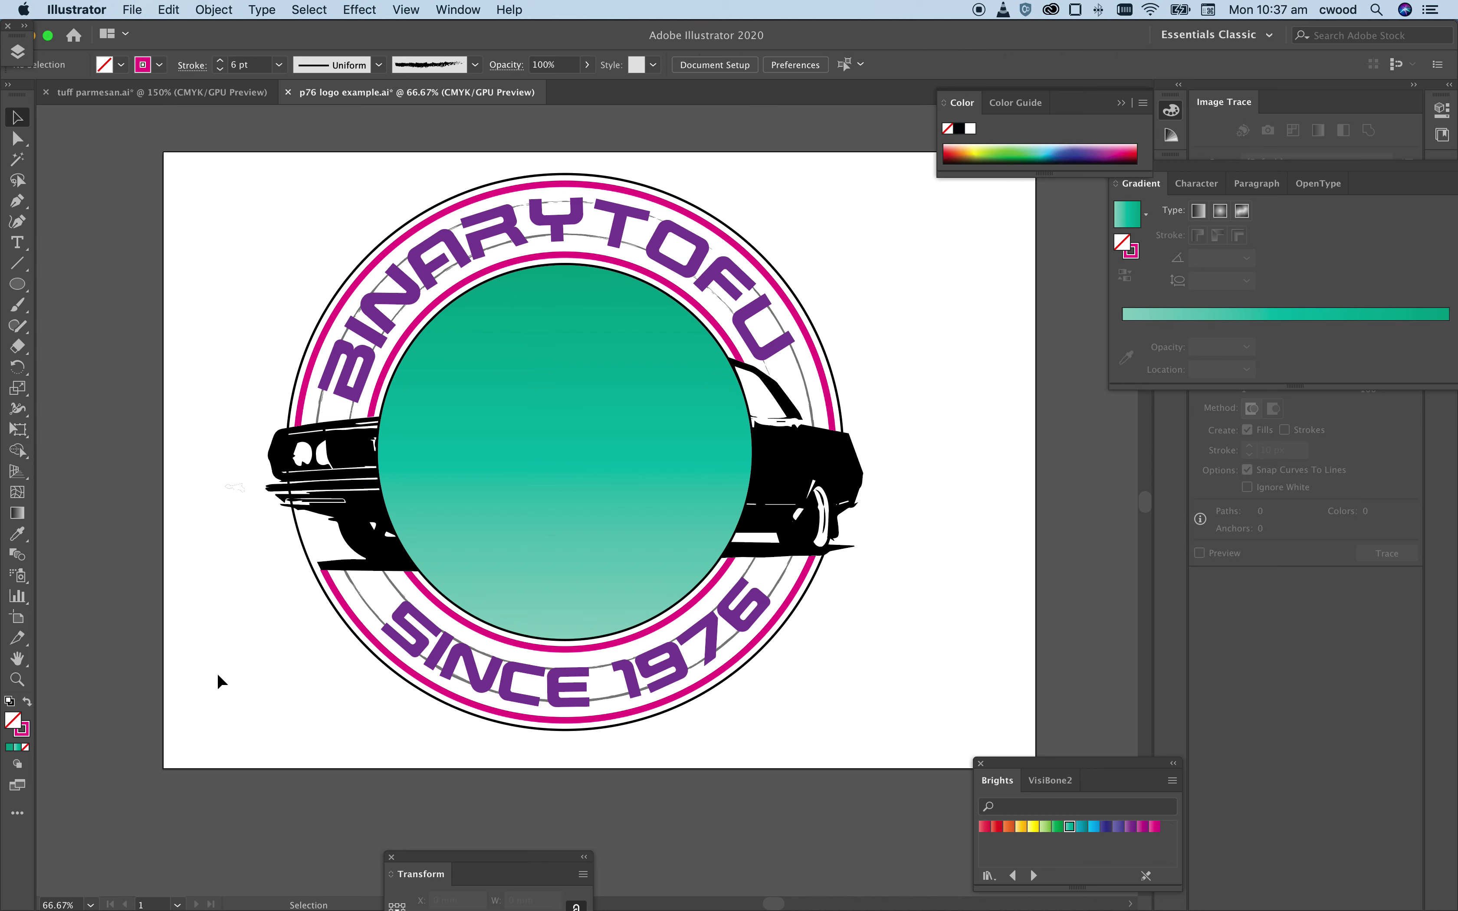
Step: Send the black-outlined gradient circle behind the car and deselect it
click(533, 531)
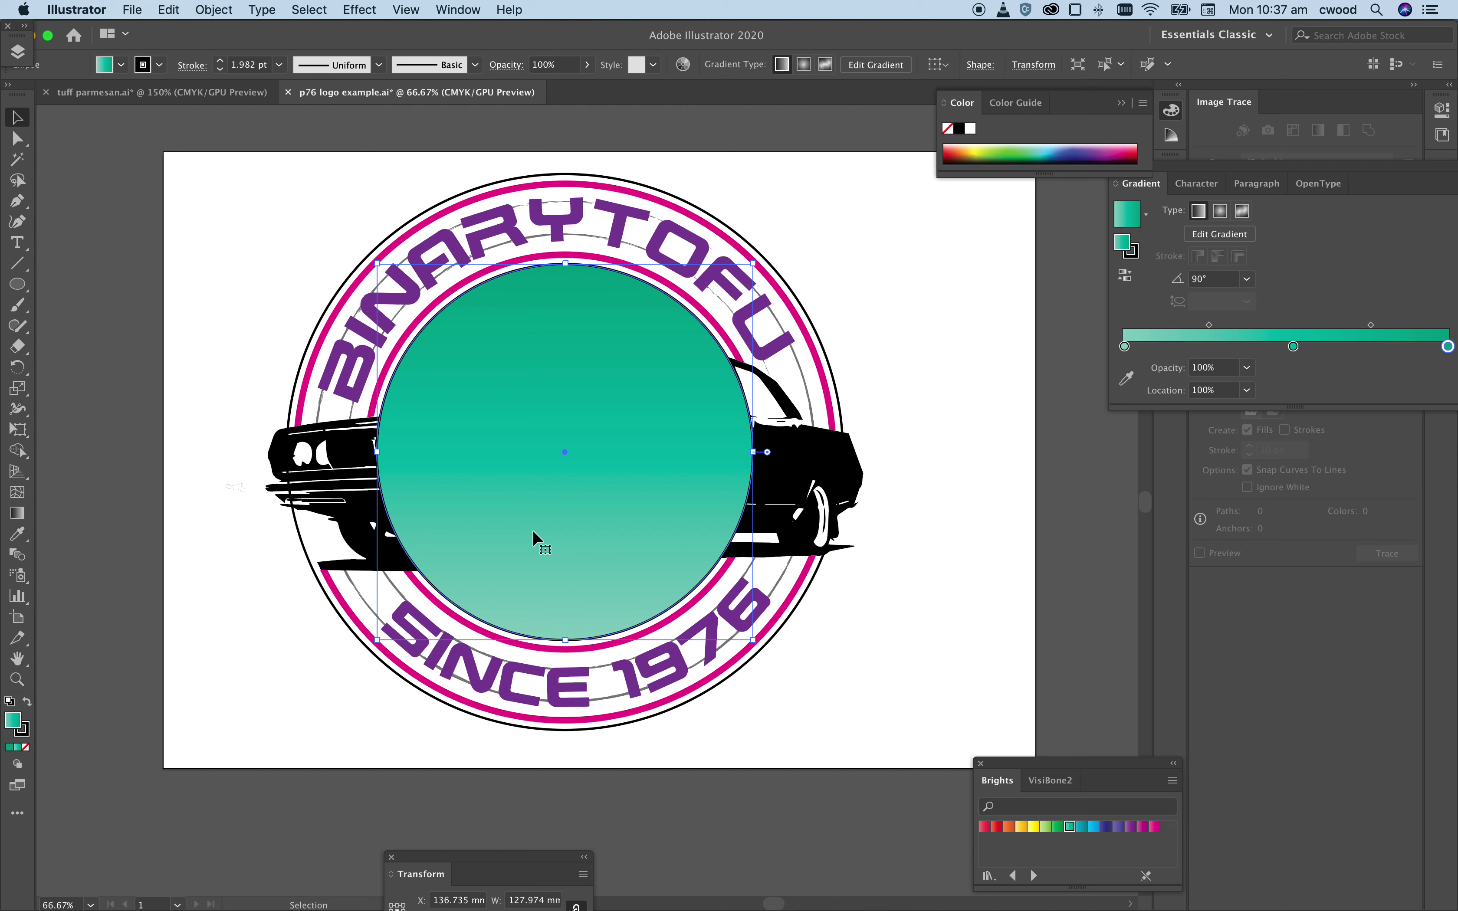
key(super+bracketleft)
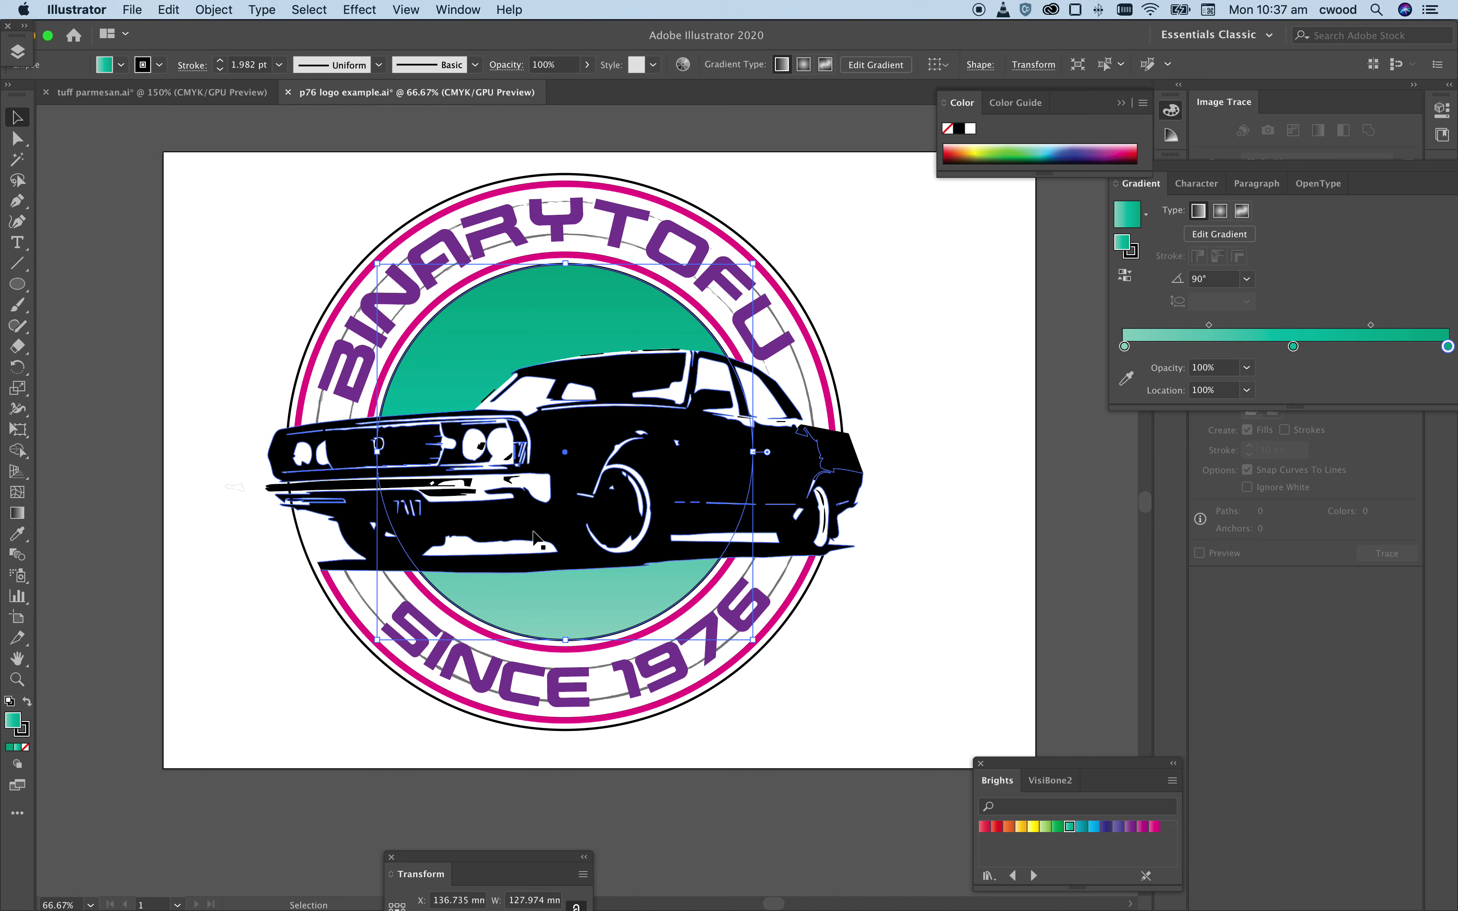
click(895, 678)
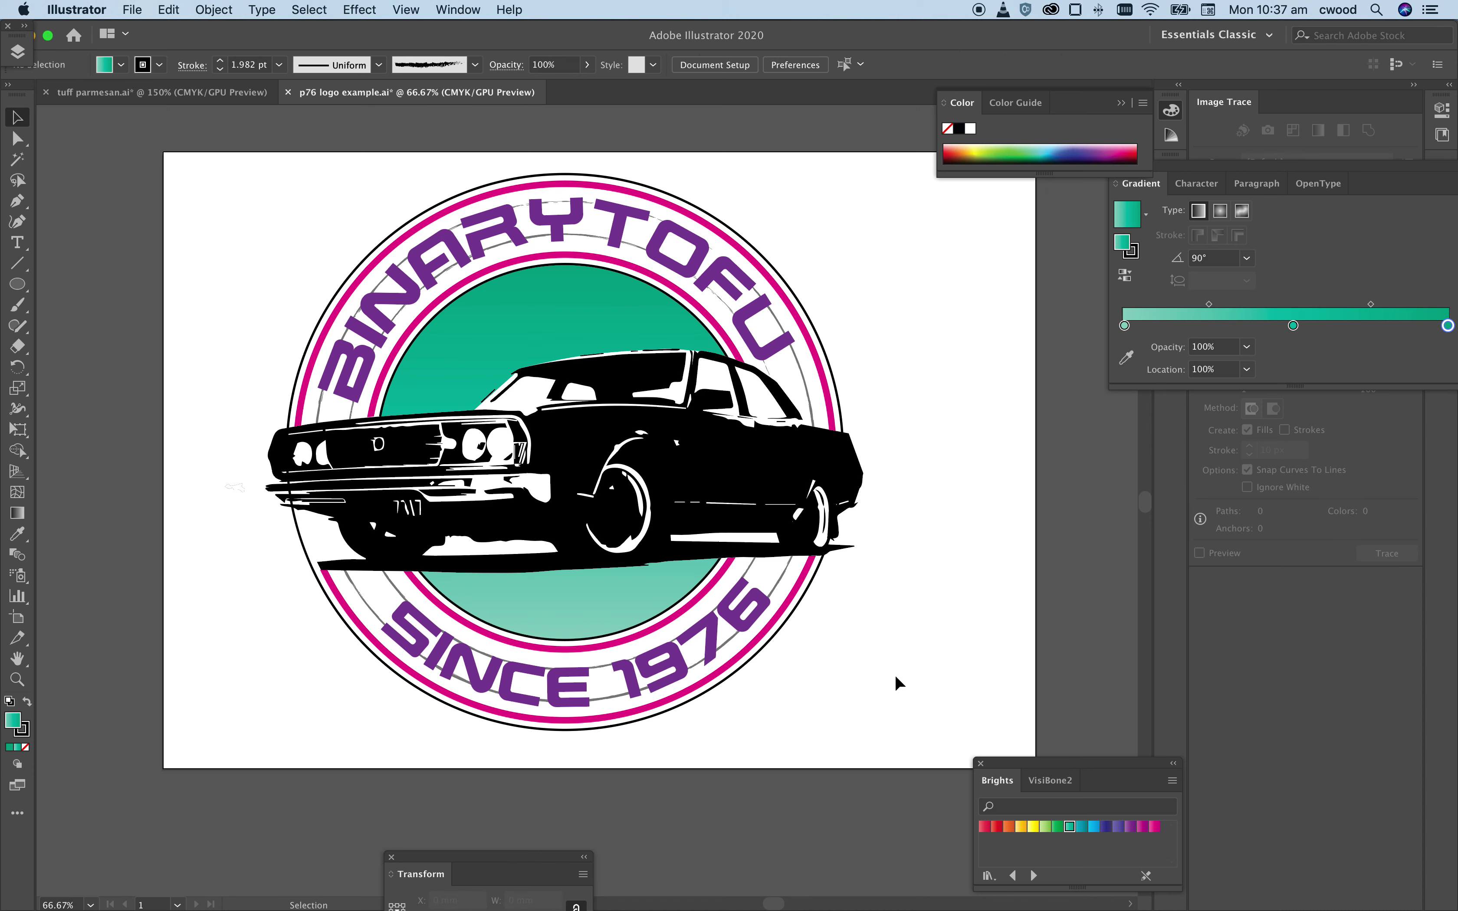
Step: Set the stroke of the outer grey brushed circle behind the curved text to 0.25 pt
click(747, 311)
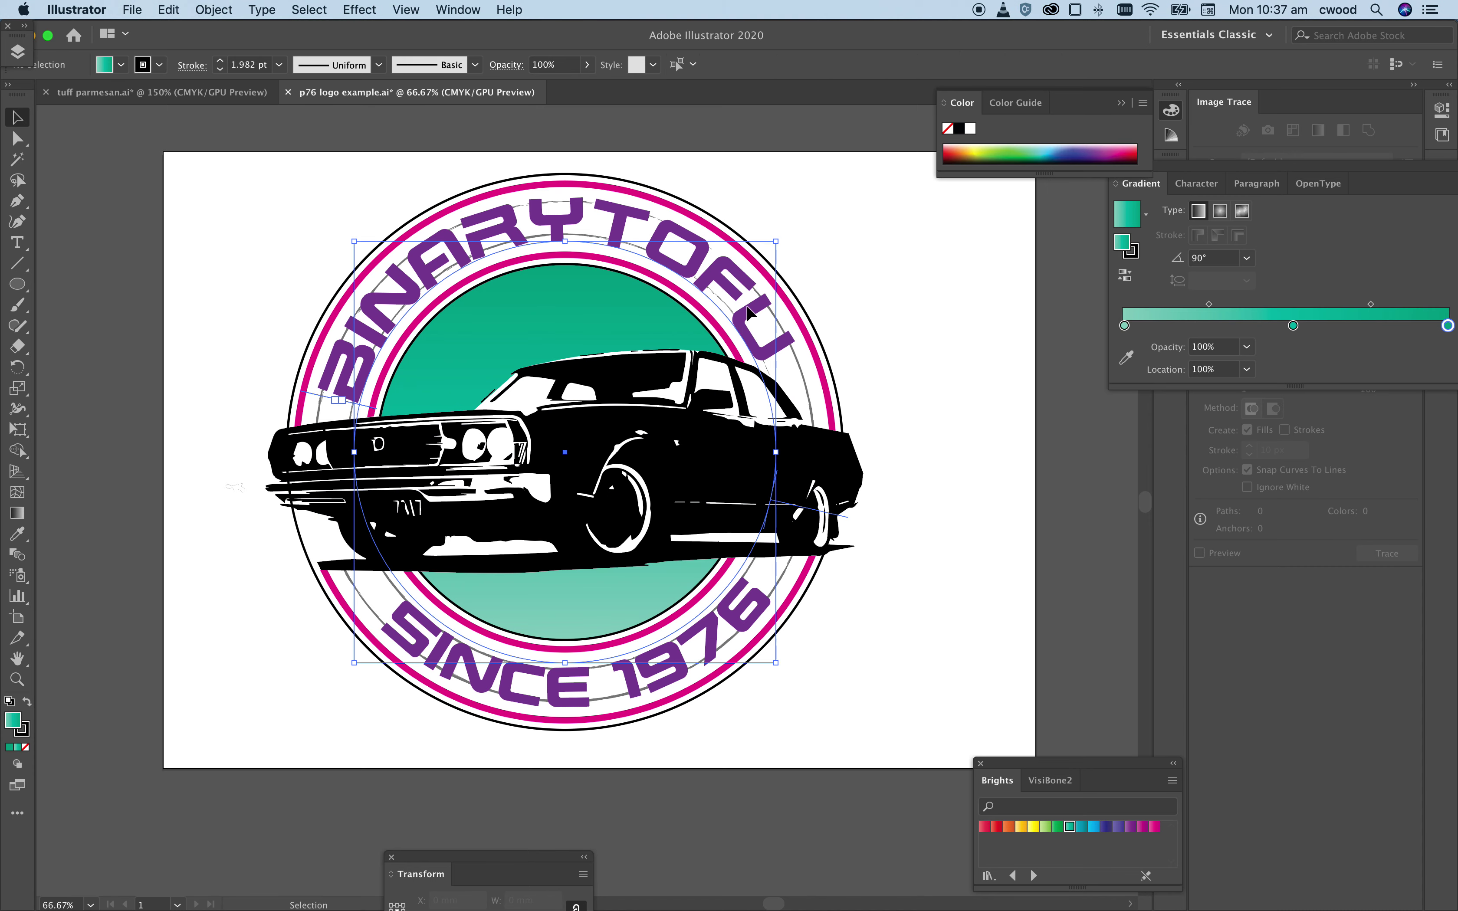
key(super+equal)
key(super+equal)
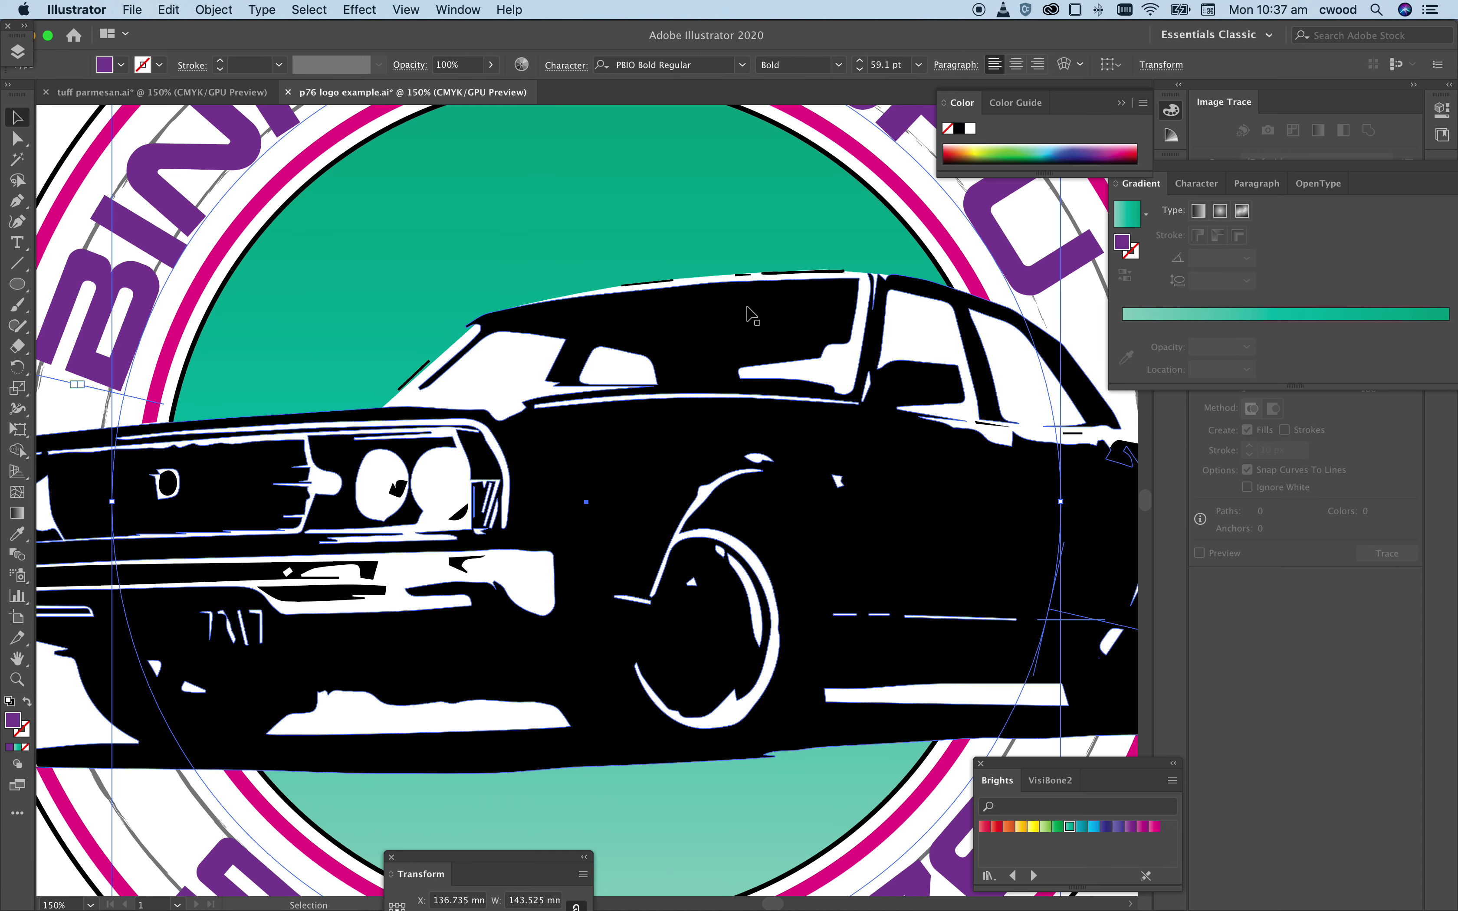
scroll(723, 300, up, 5)
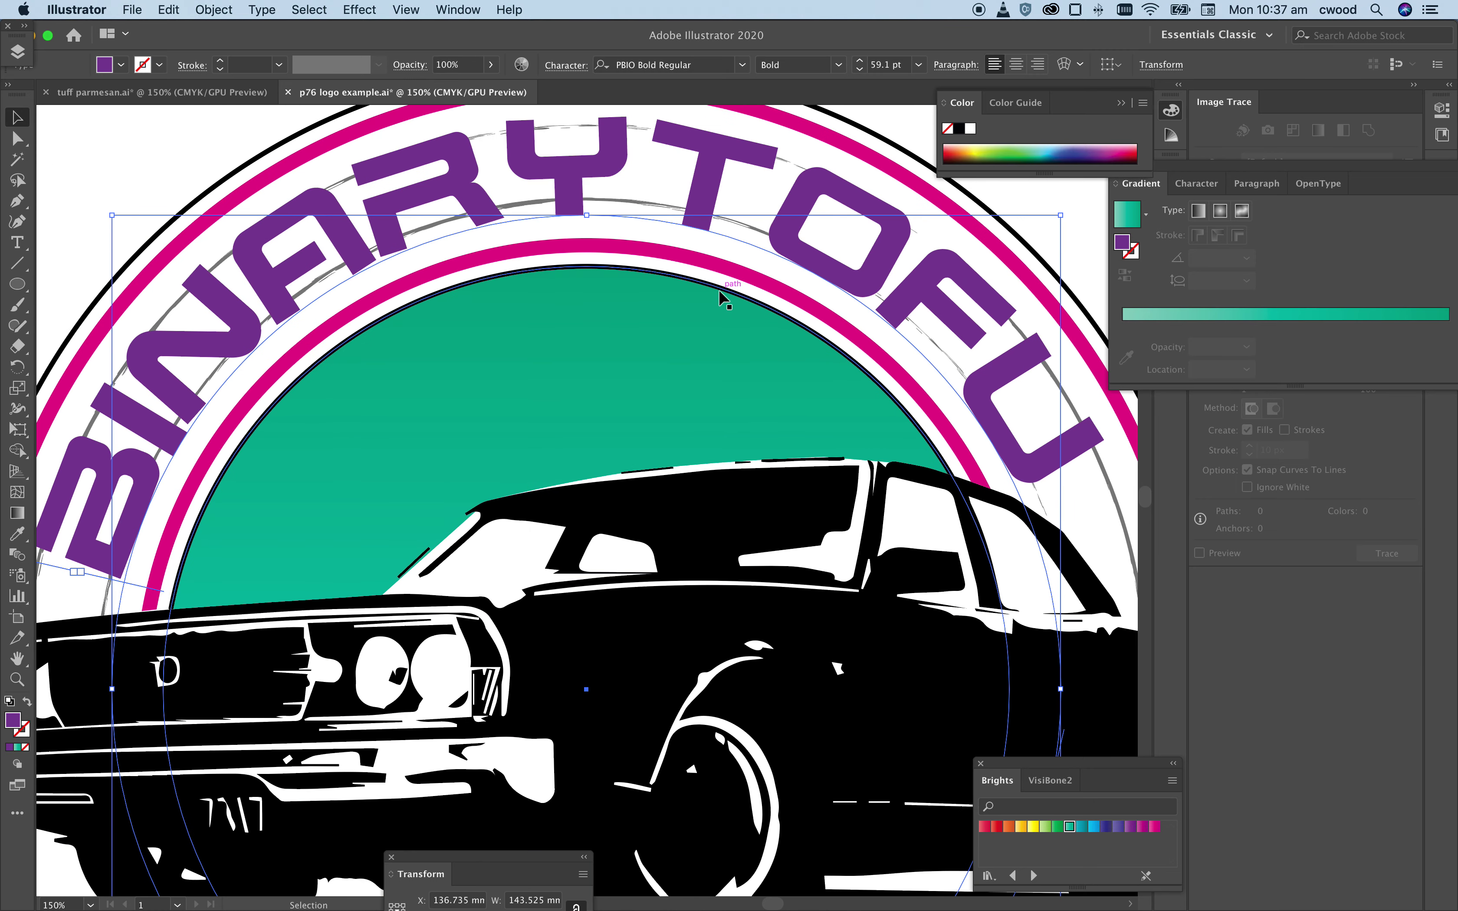
click(1118, 509)
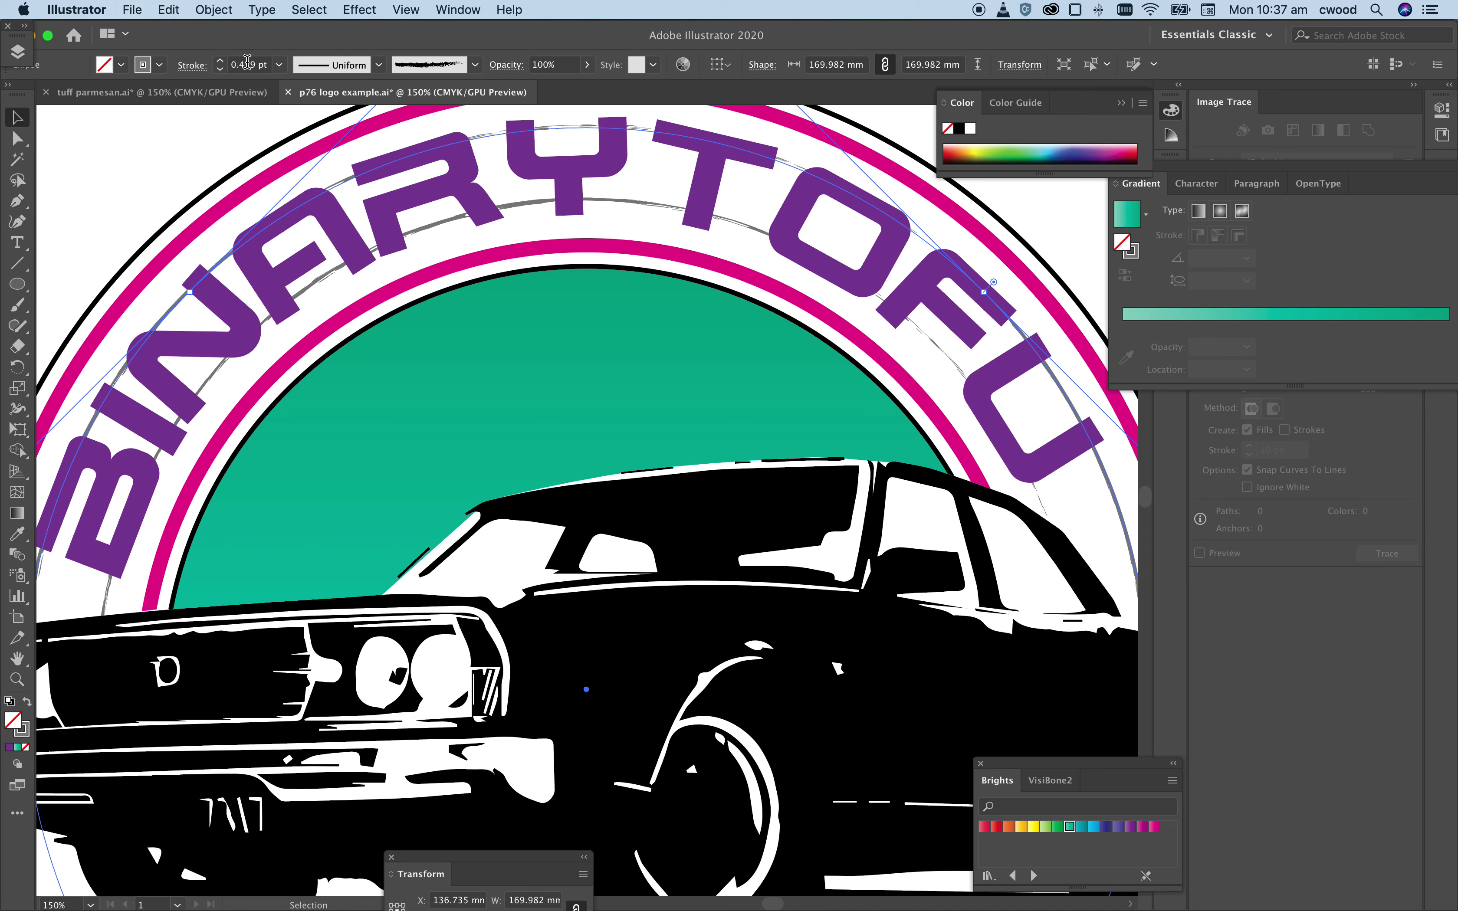
click(231, 64)
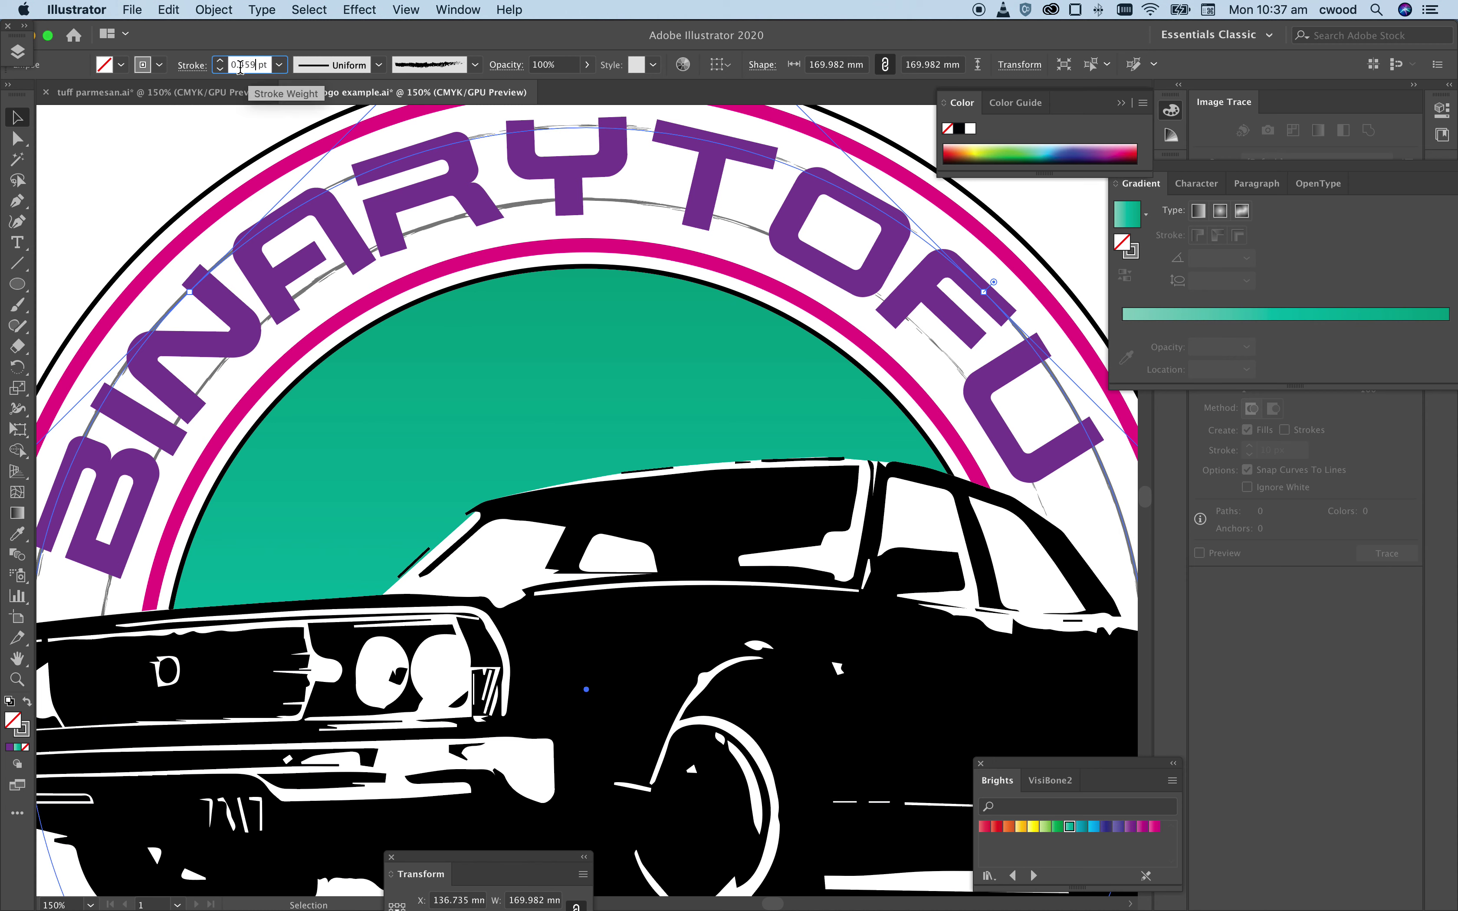
drag(231, 65, 300, 74)
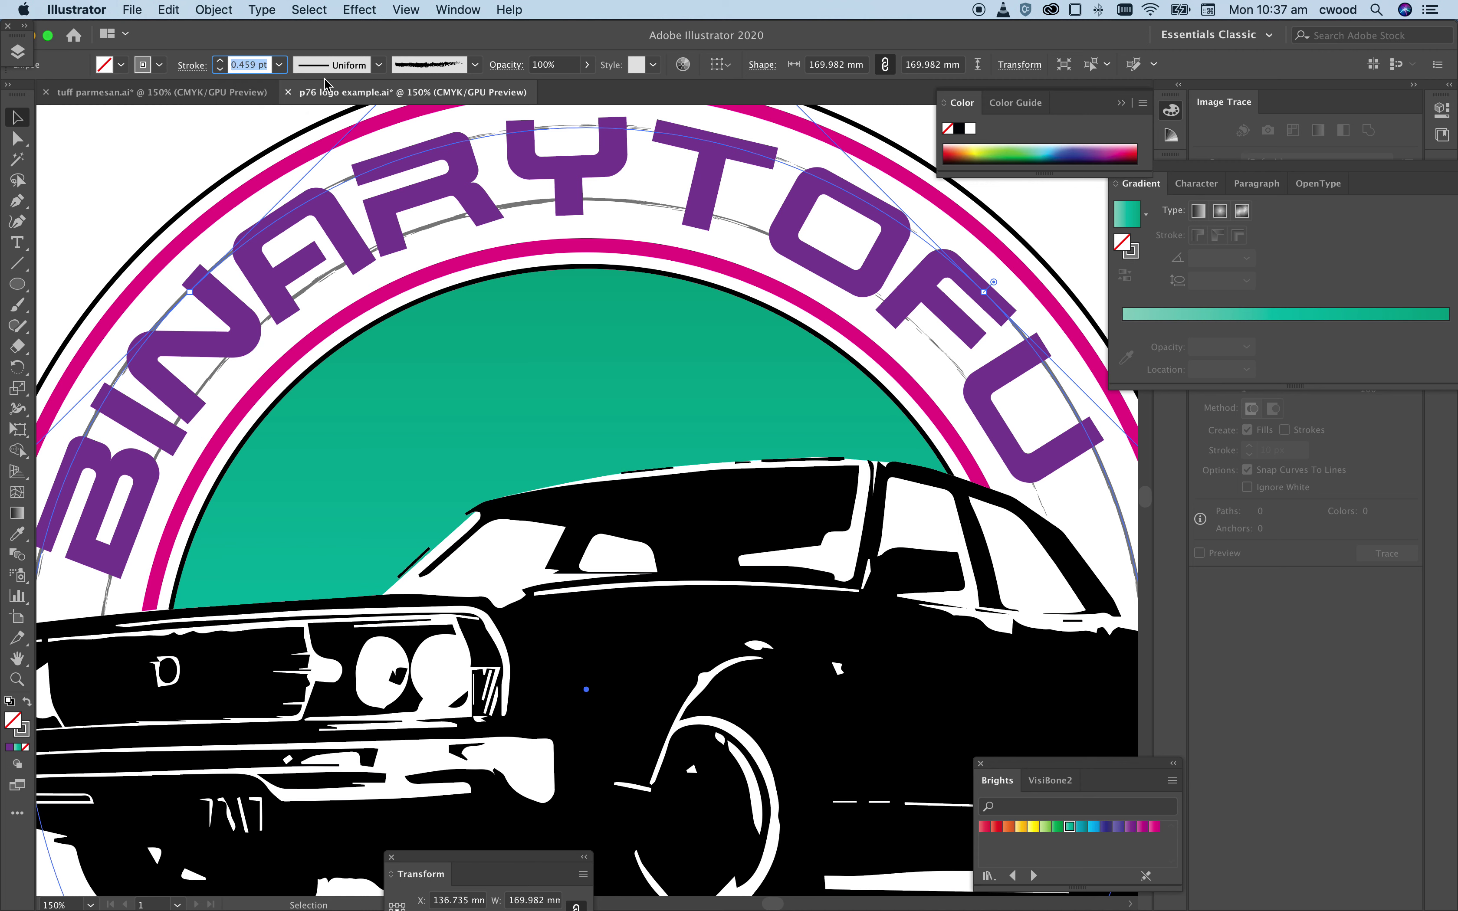
text(.25)
key(Return)
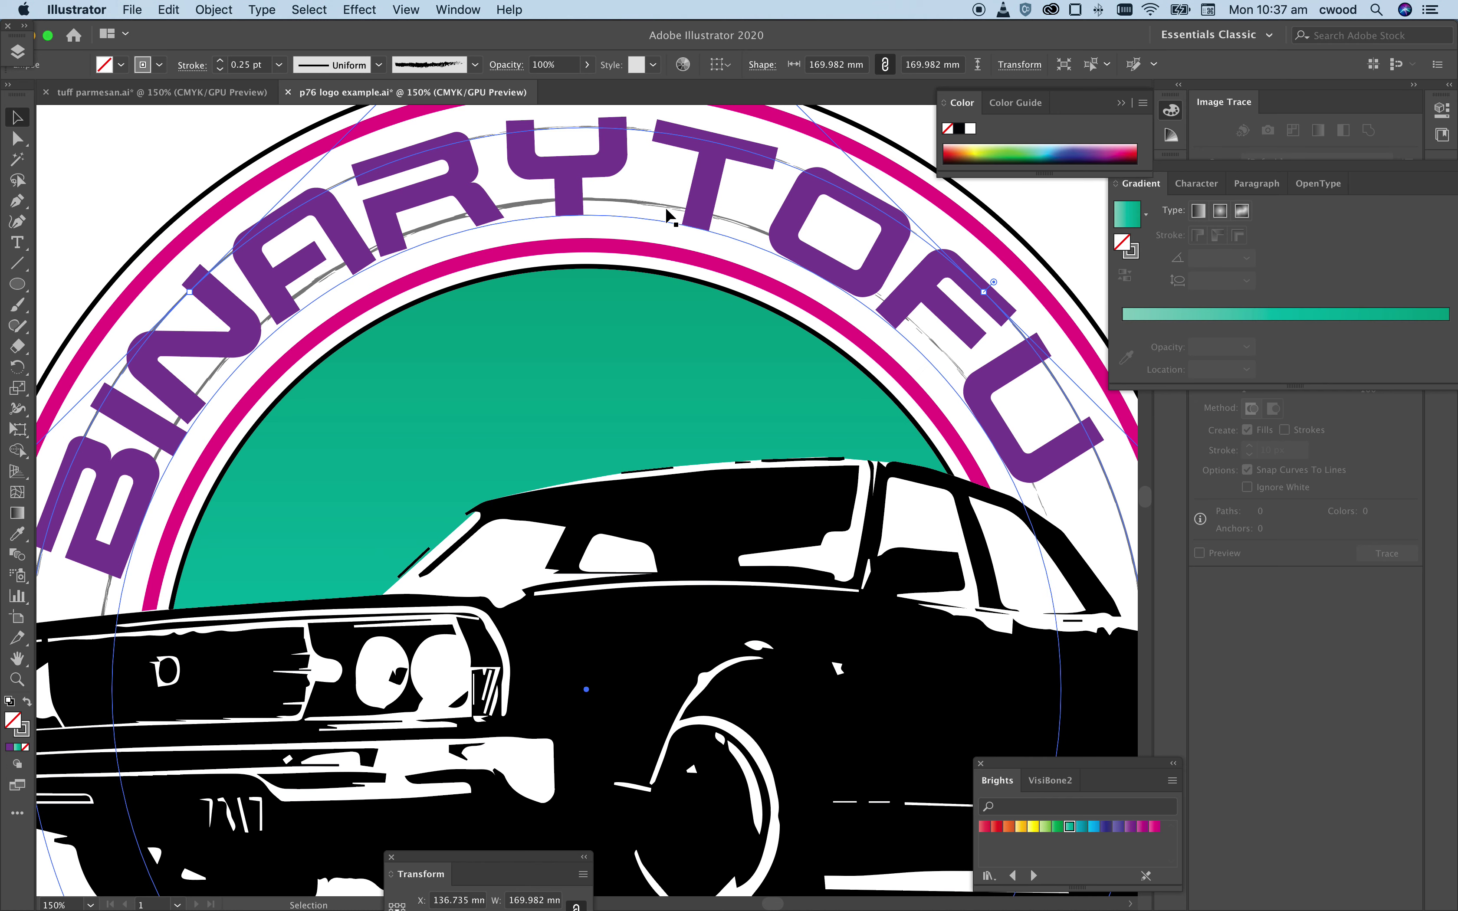
Step: Set the inner grey brushed circle's stroke to 0.25 pt and deselect it
click(642, 196)
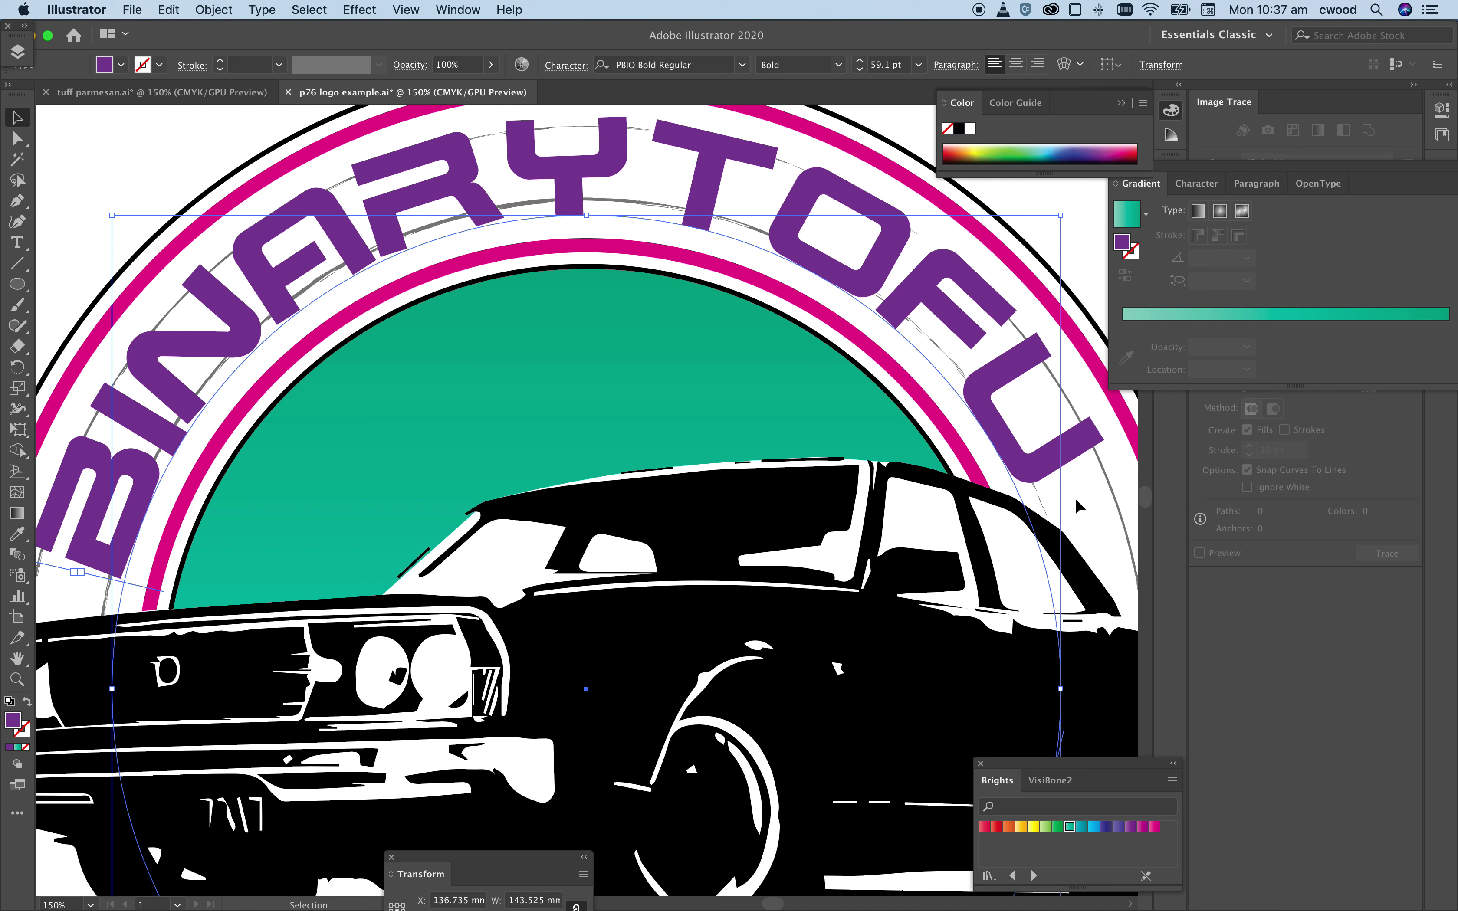
click(1039, 501)
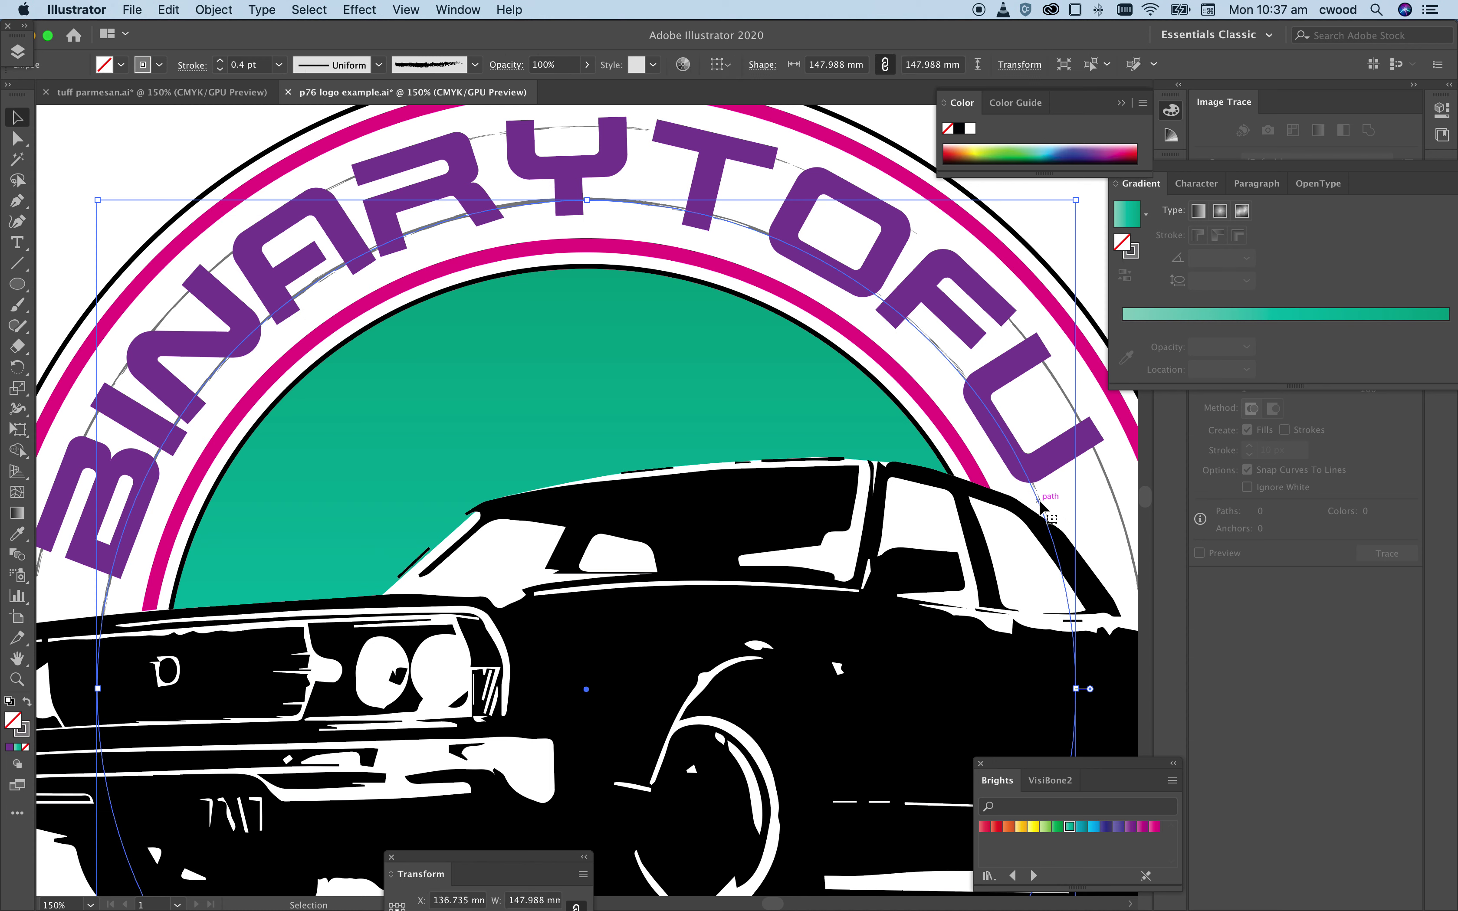
click(244, 68)
text(.25)
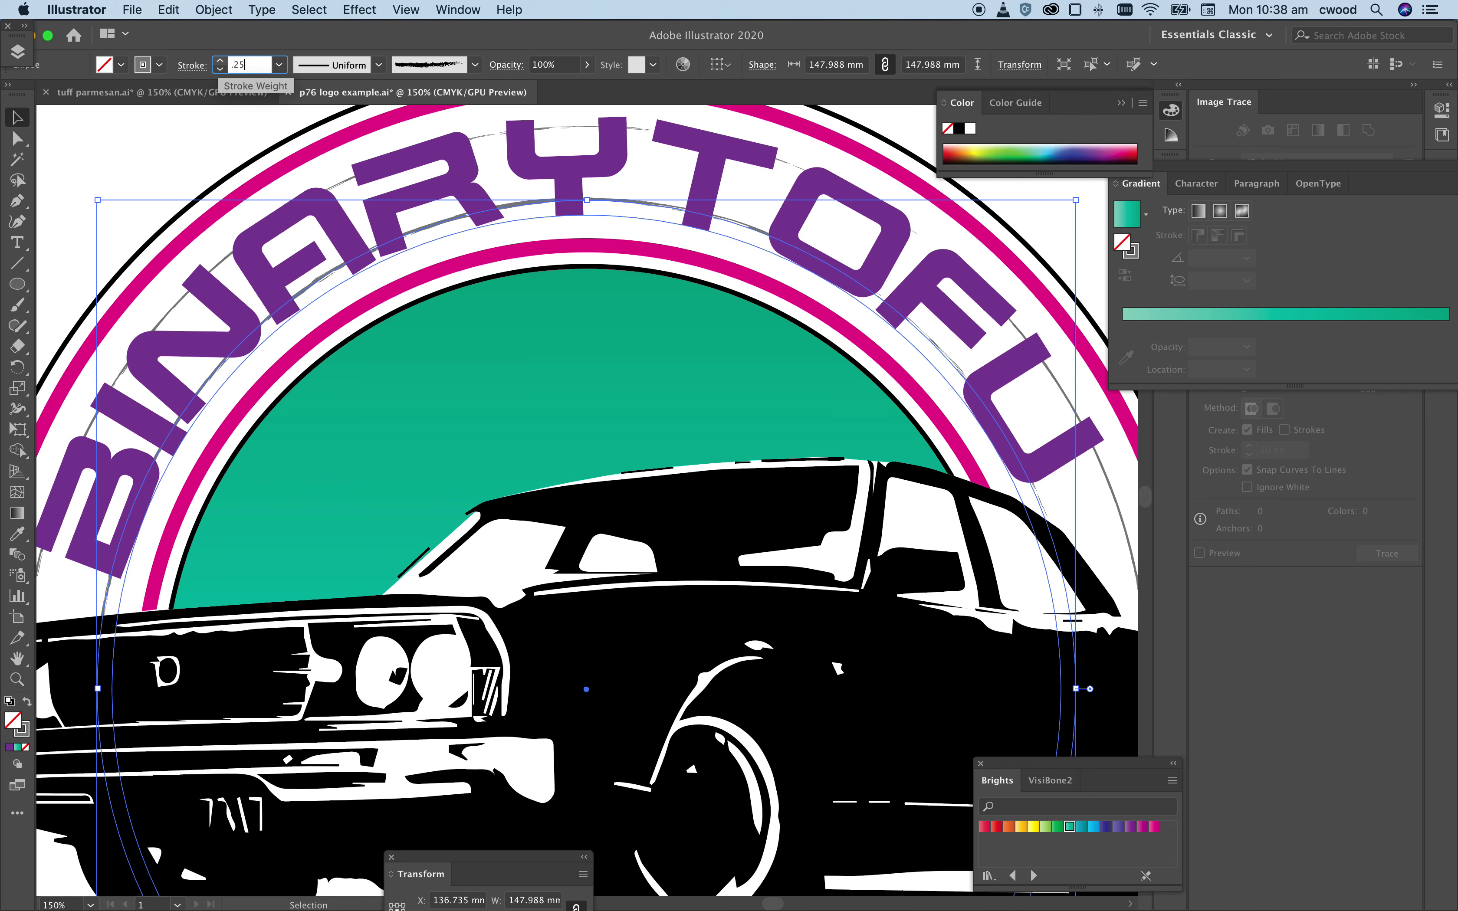
key(Return)
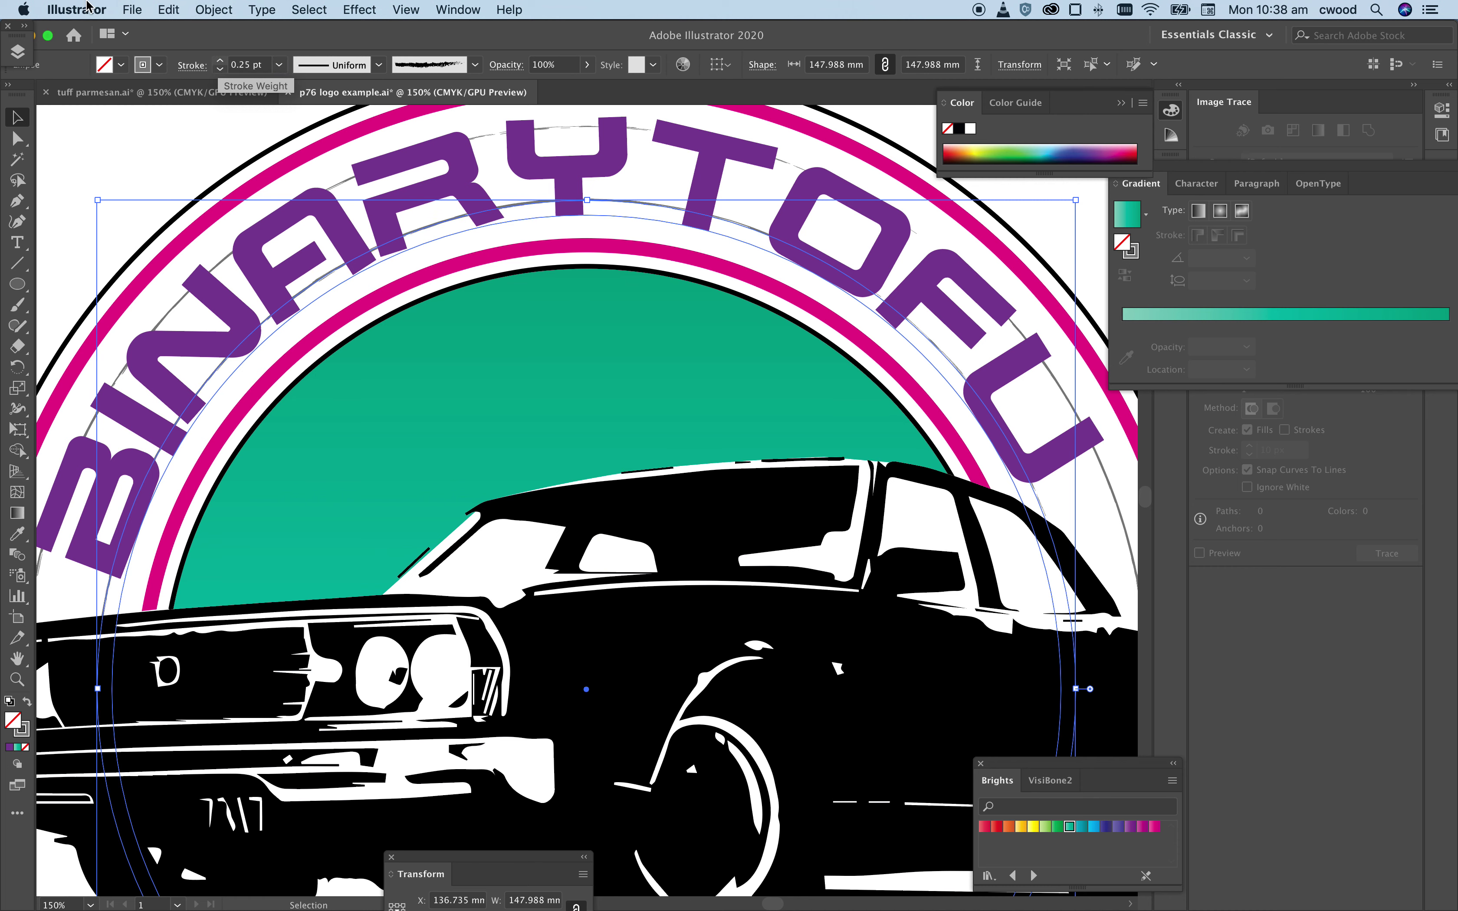
click(169, 163)
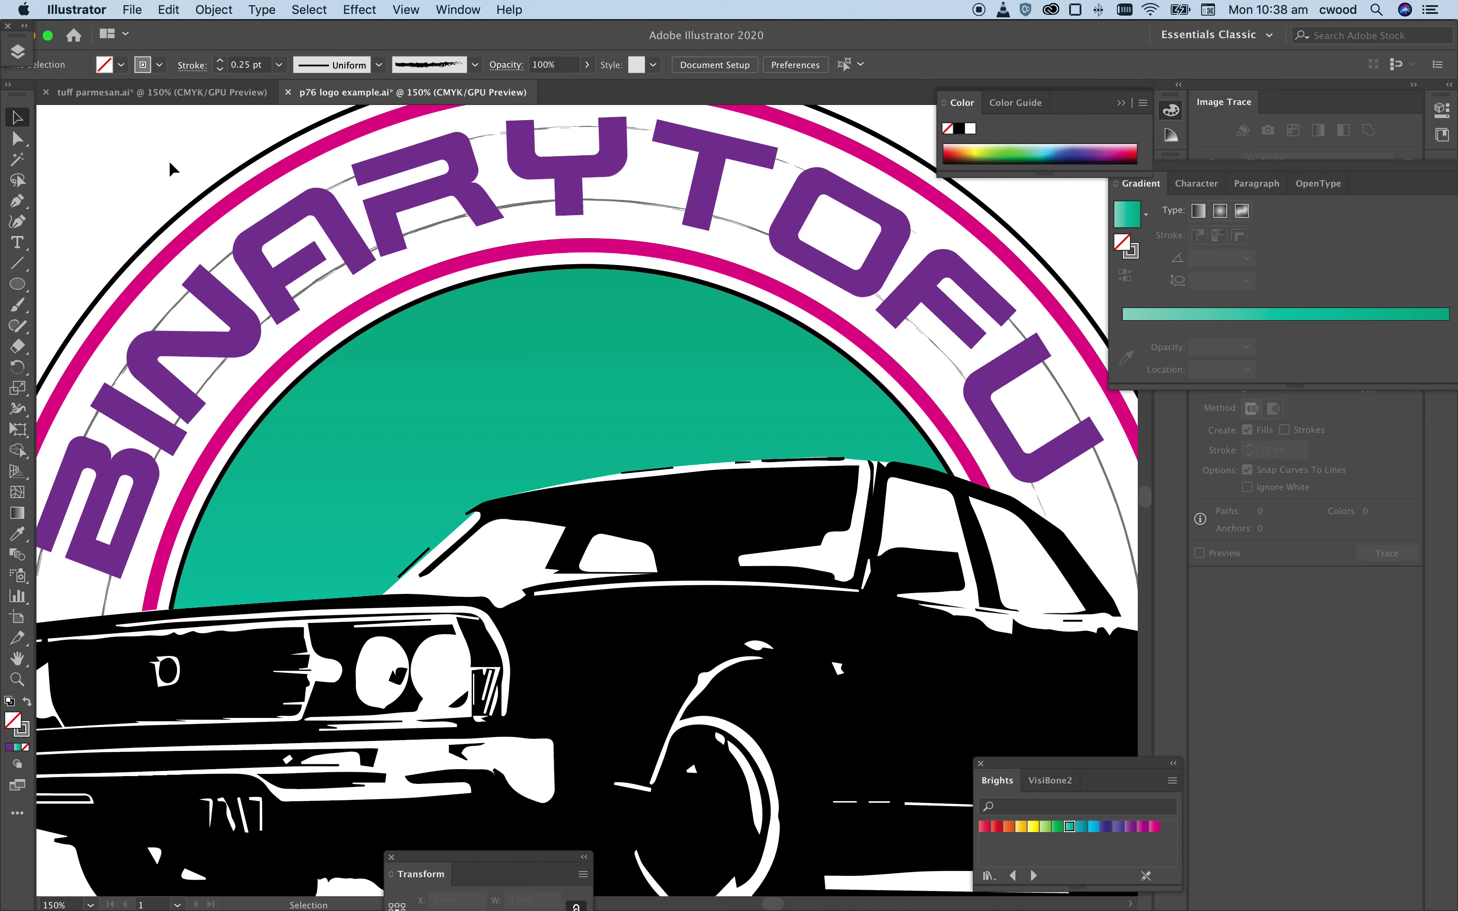
key(super+minus)
key(super+minus)
key(super+minus)
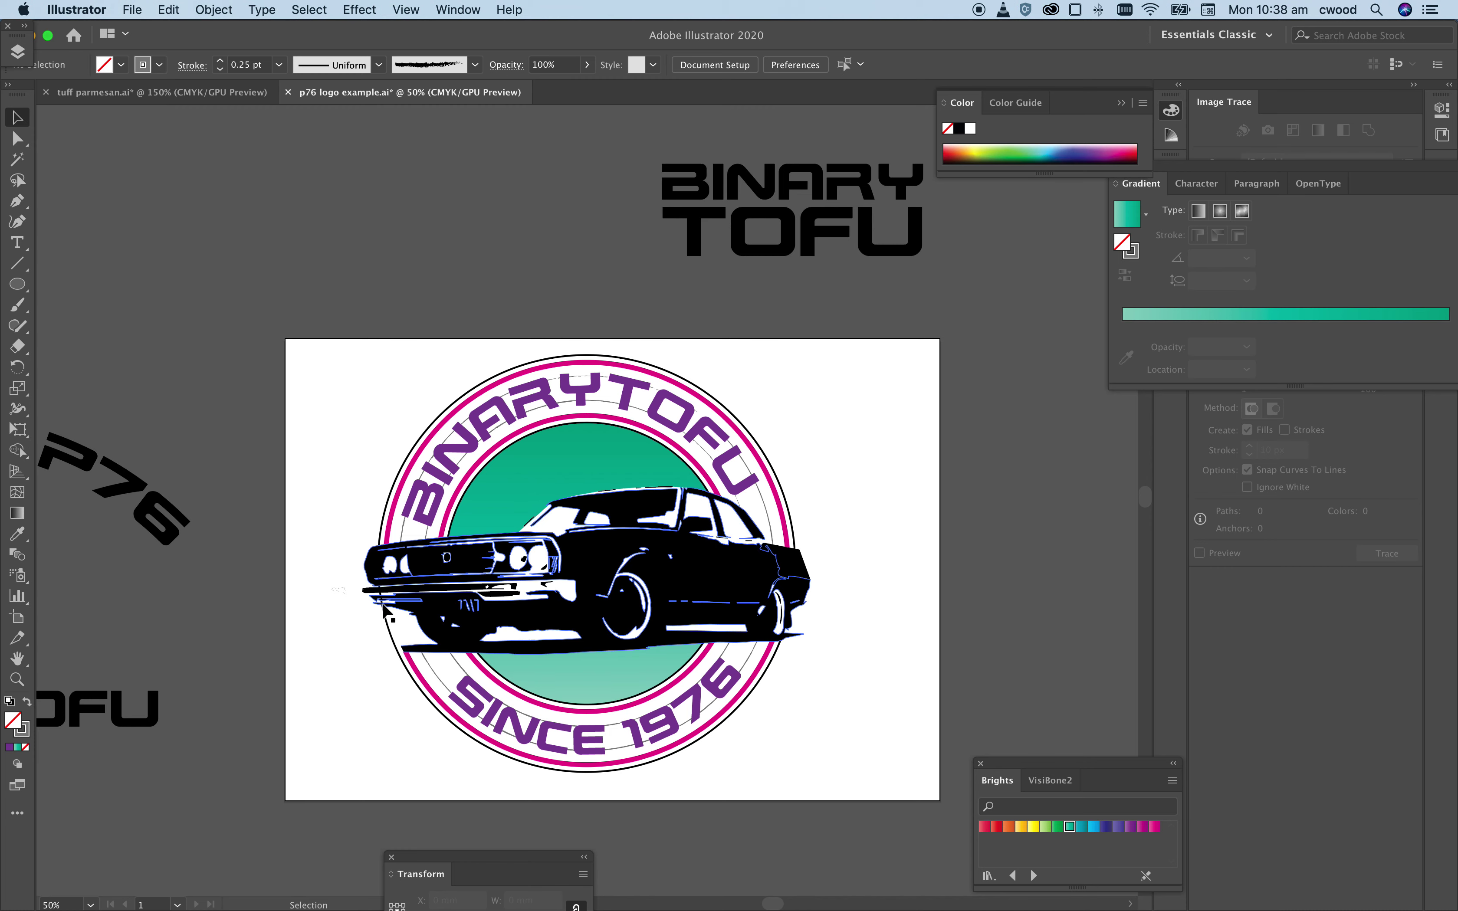
click(389, 631)
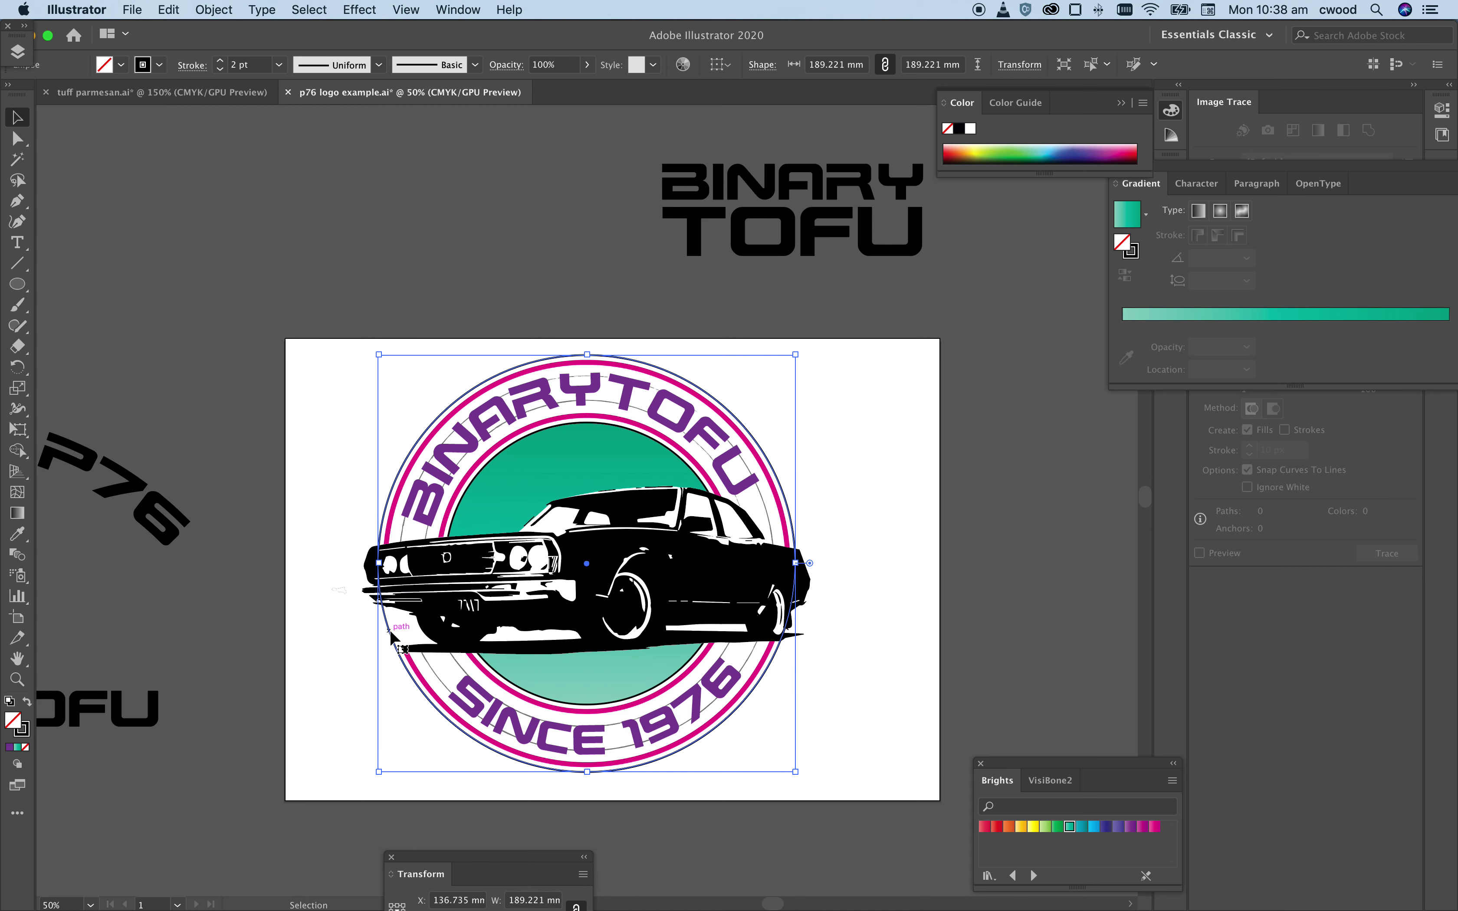
key(super)
click(335, 633)
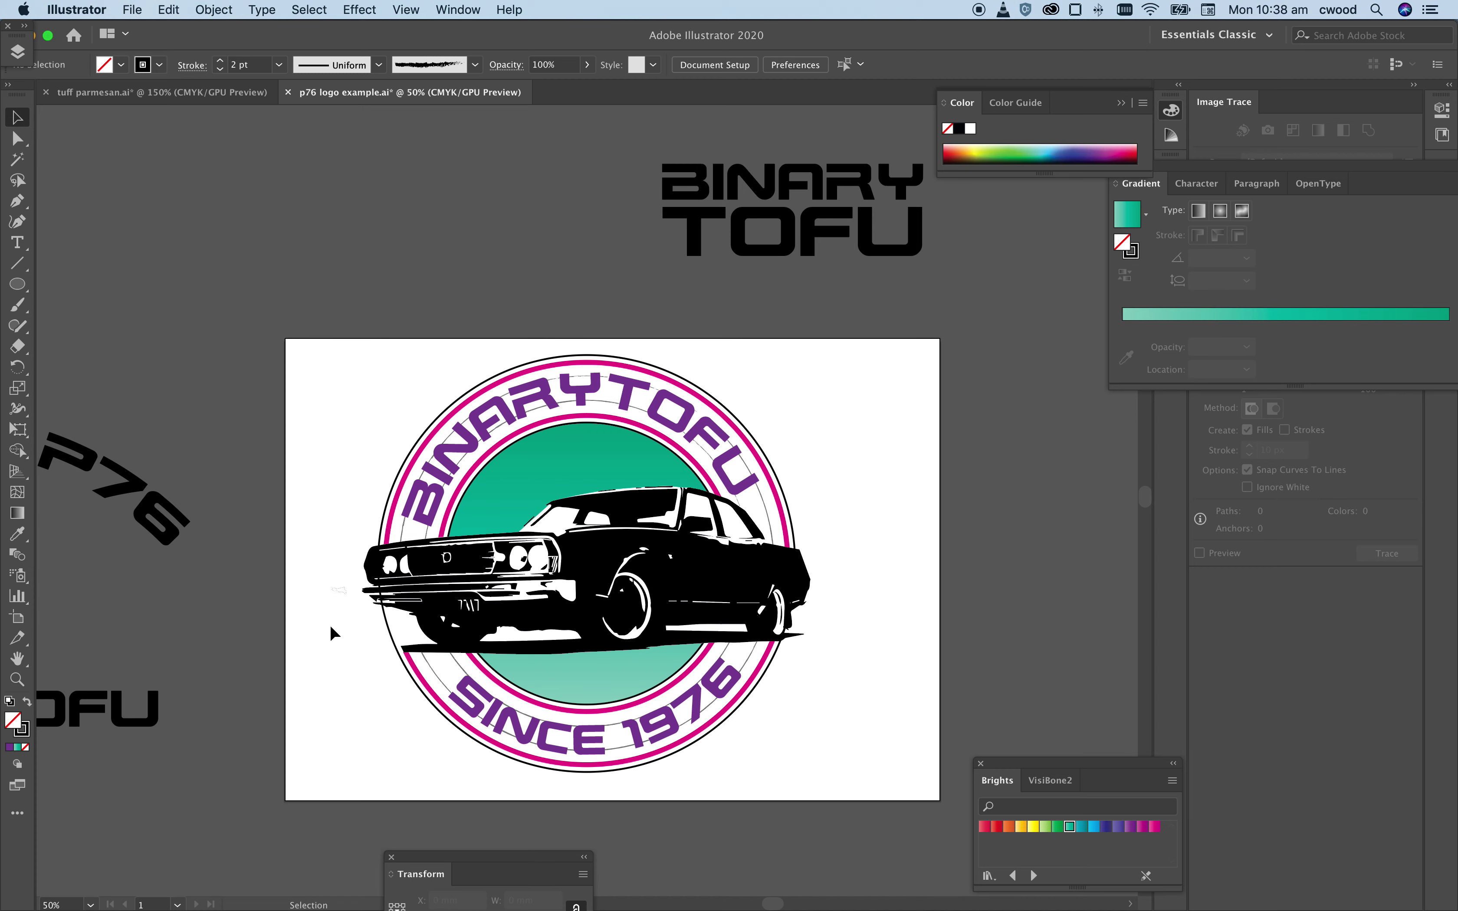
Step: Draw a closed Pen tool outline slightly outside the car's front end, overlapping the rings and the front of the grille and bumper
key(super+equal)
key(super+equal)
key(super+equal)
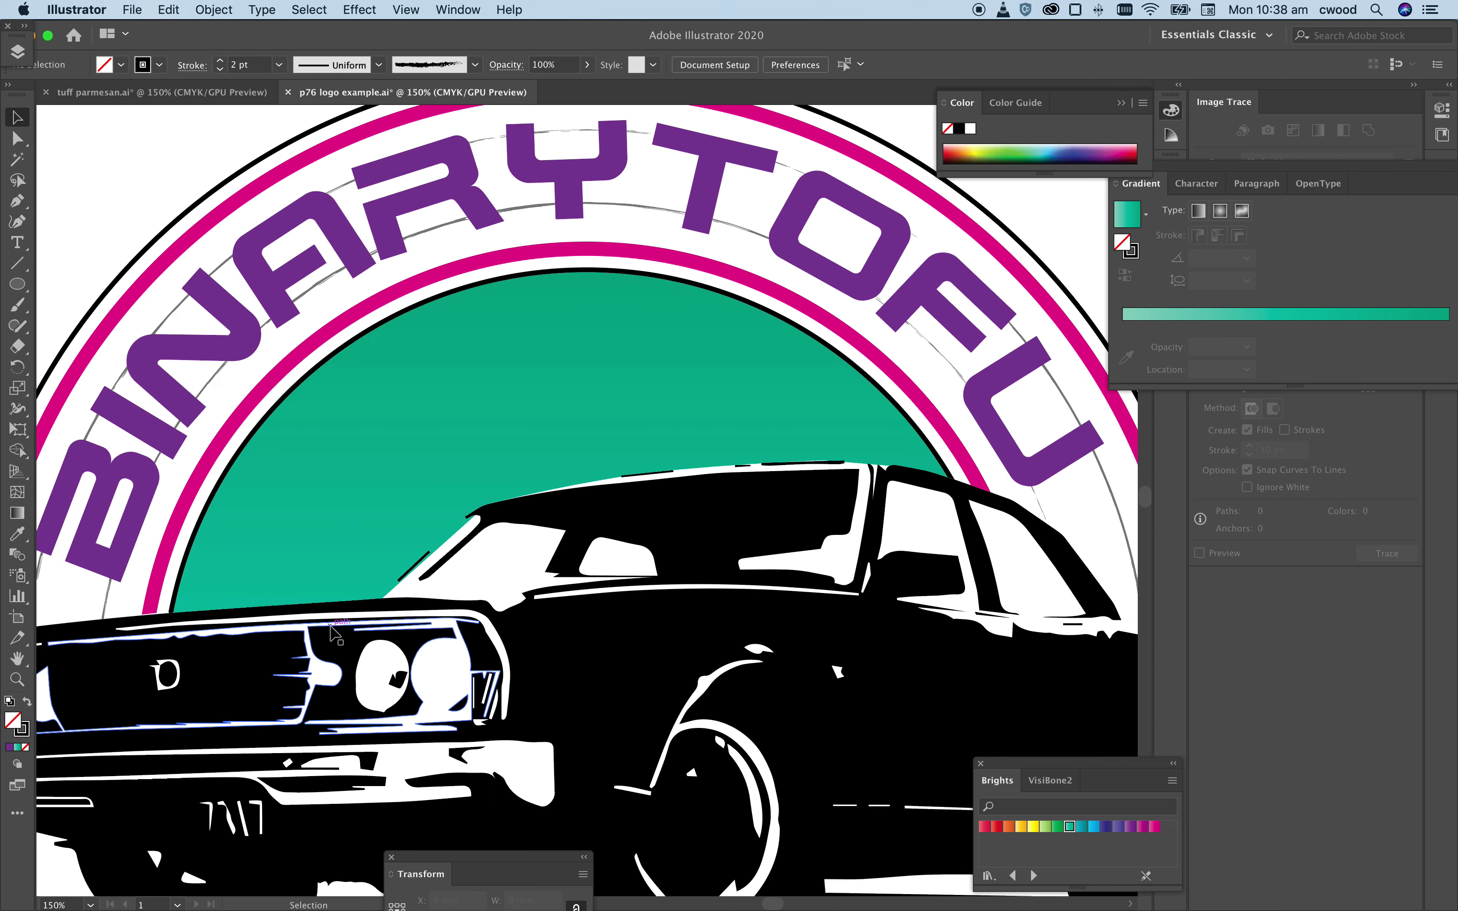
scroll(459, 641, down, 3)
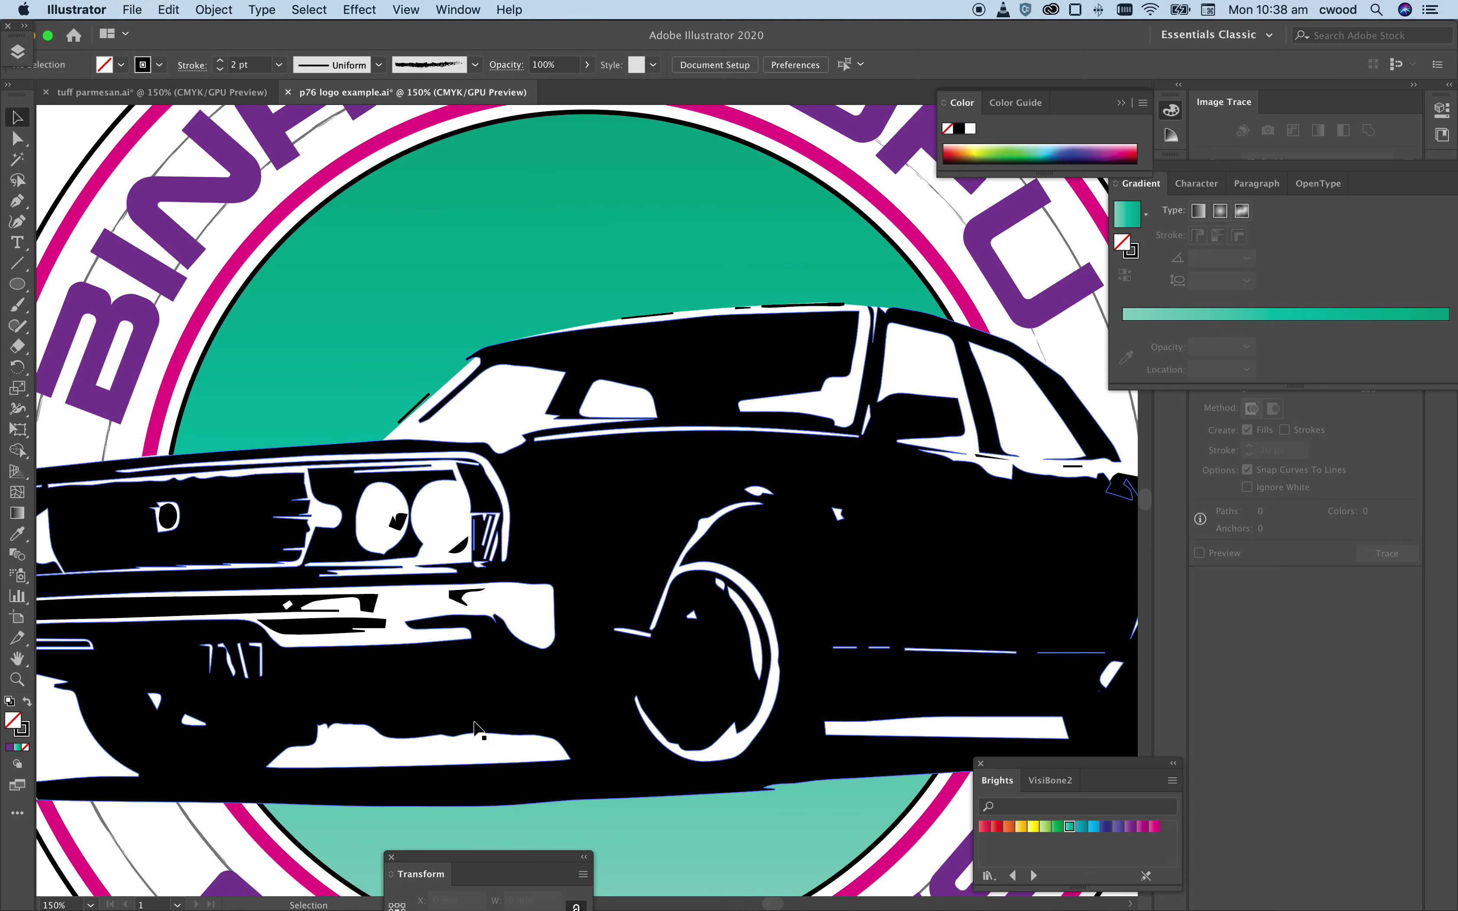
drag(772, 904, 766, 904)
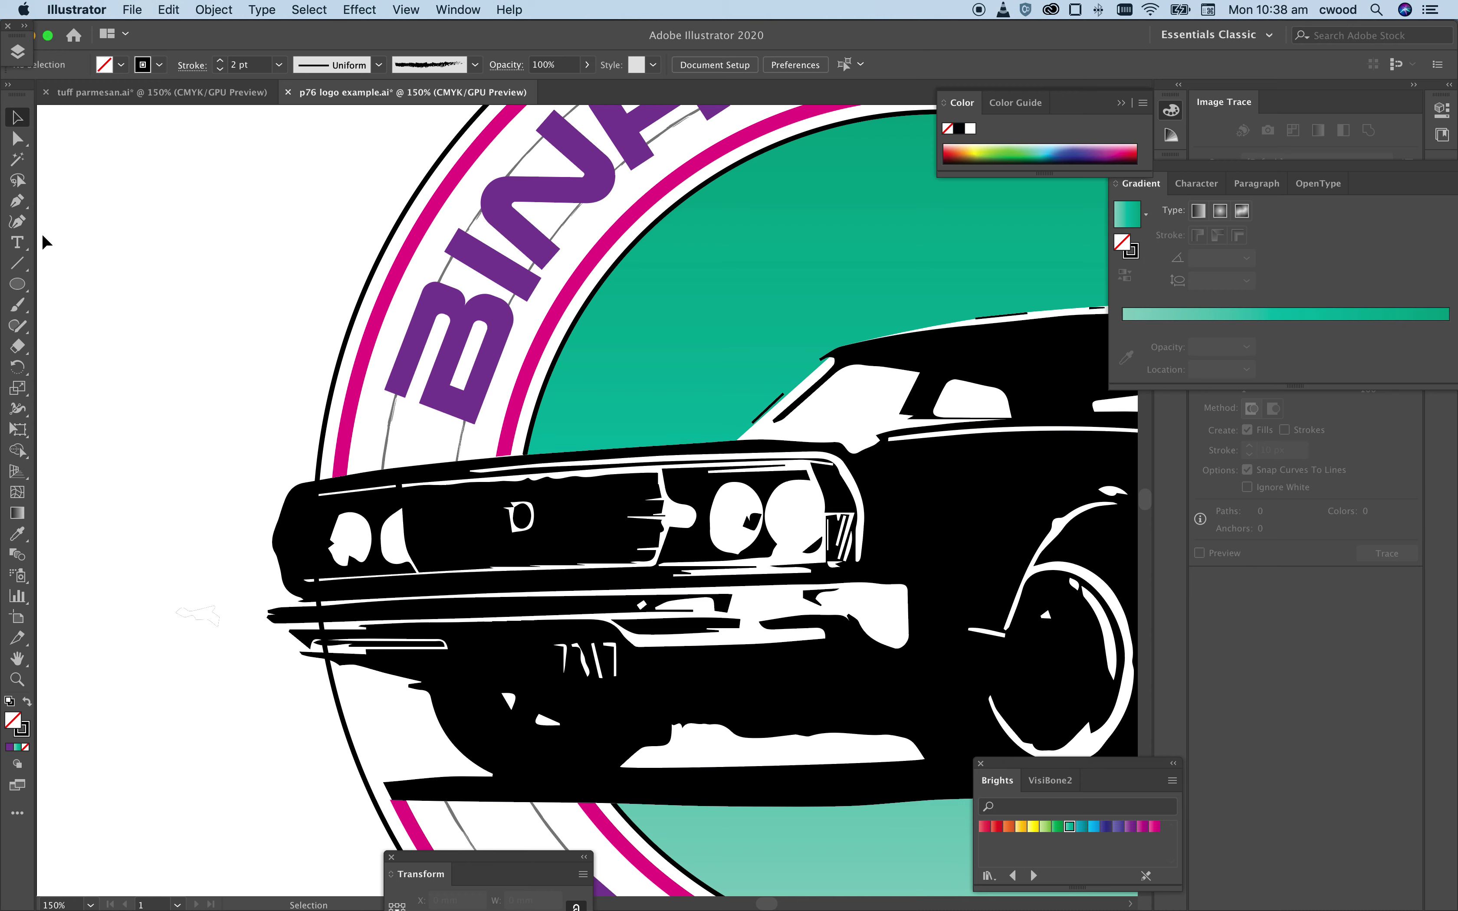
click(17, 200)
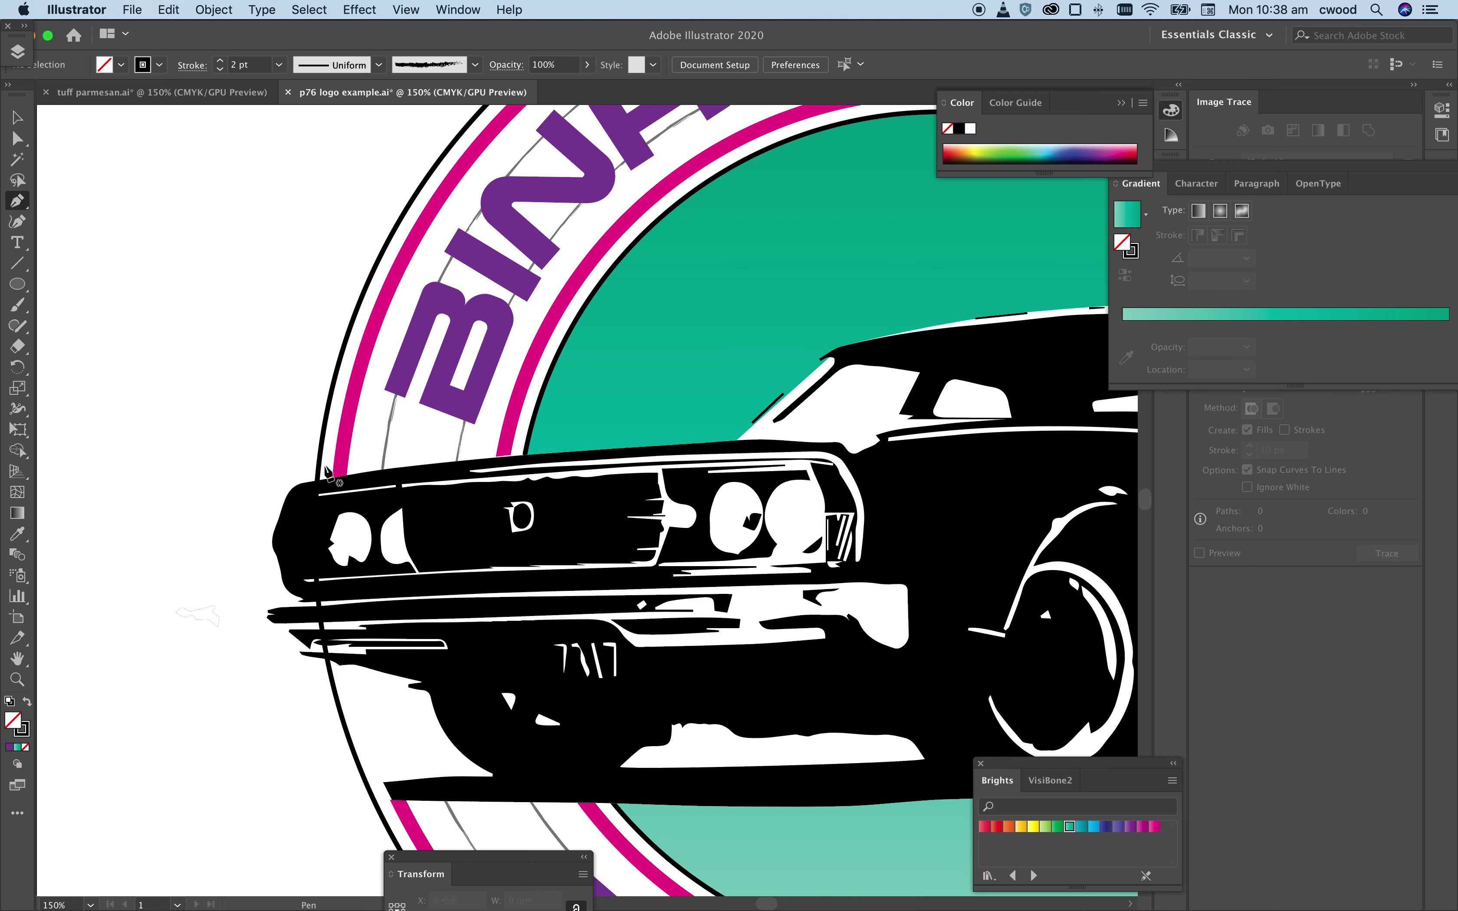
click(319, 460)
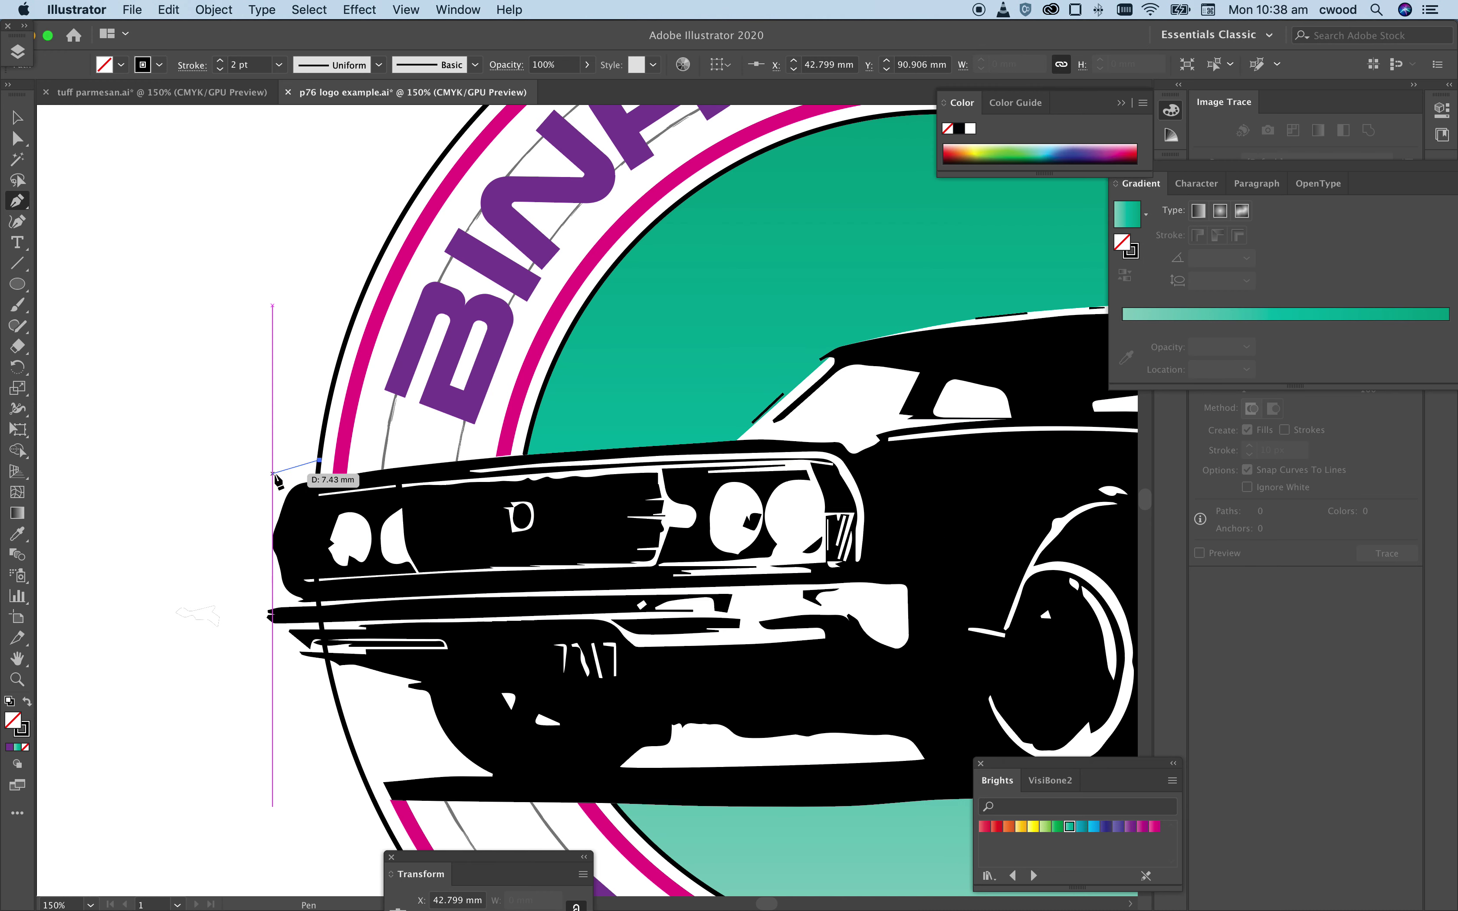
click(281, 472)
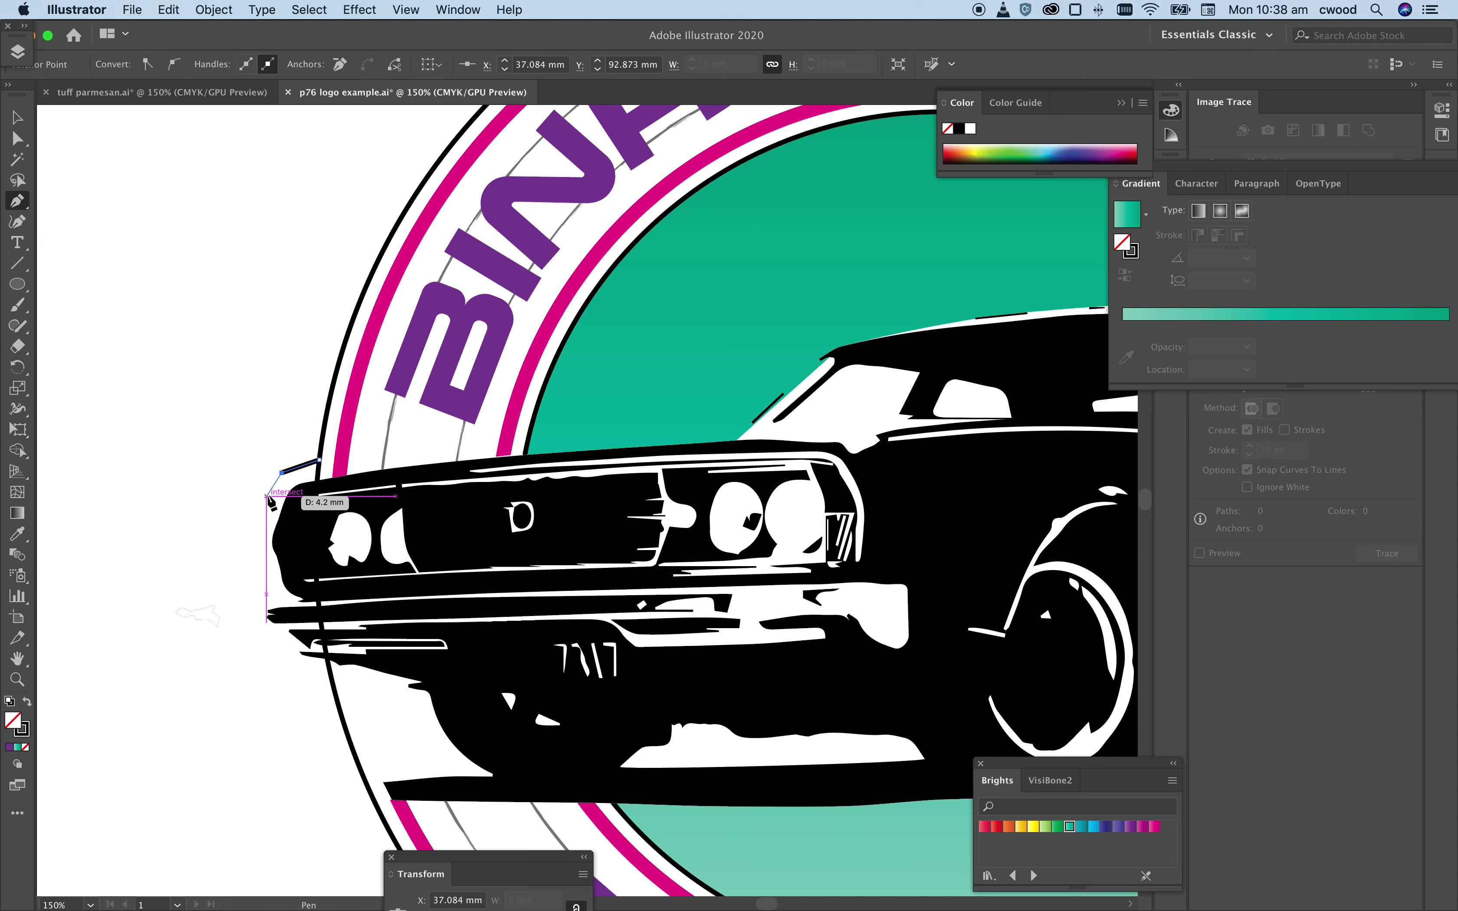
drag(273, 487, 269, 494)
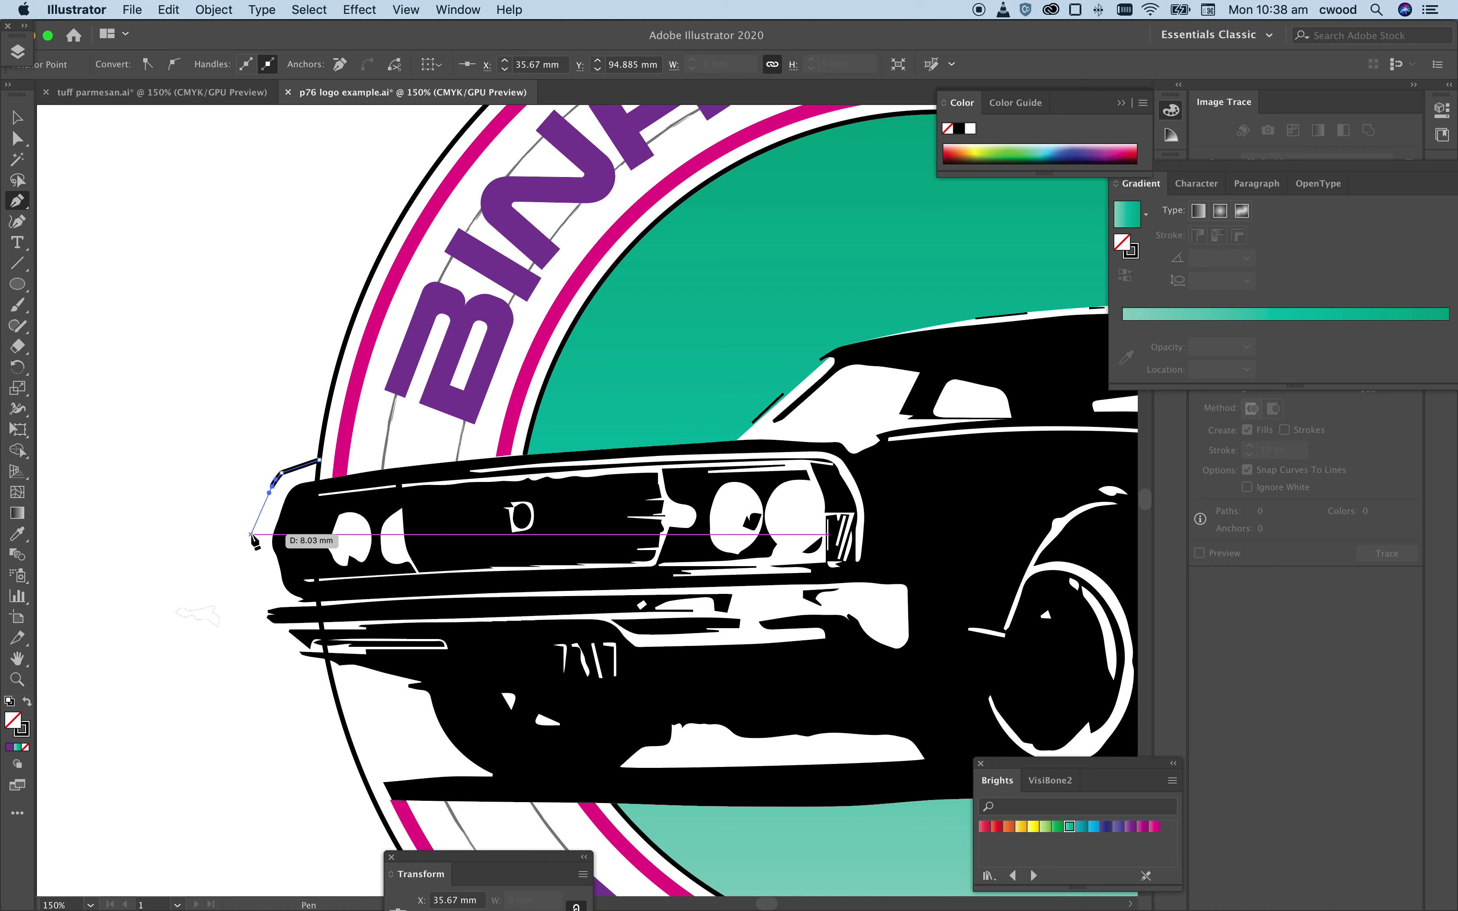
click(251, 535)
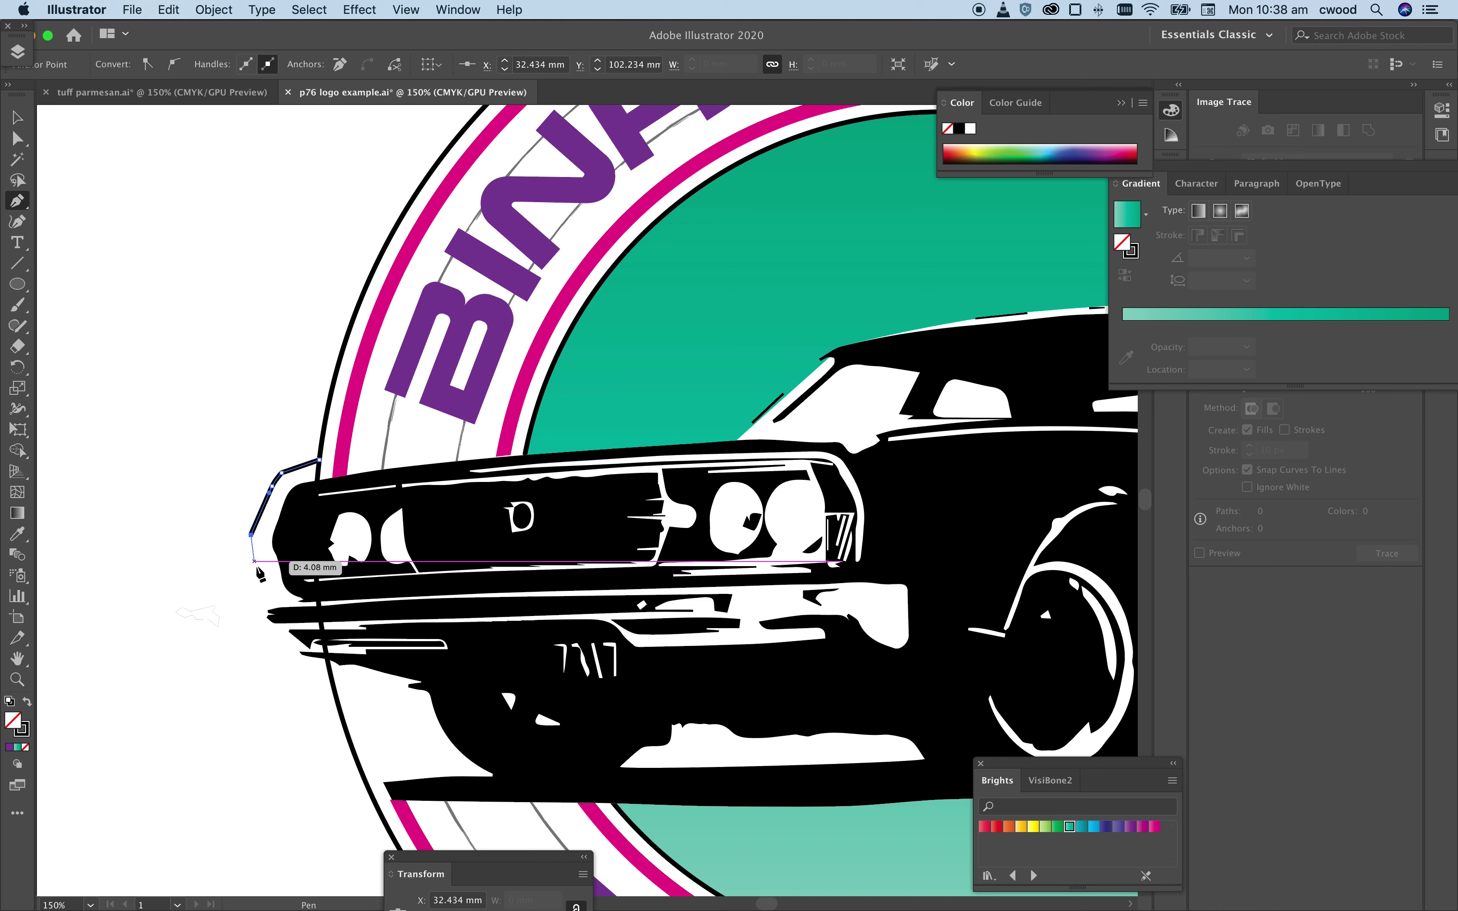
click(267, 586)
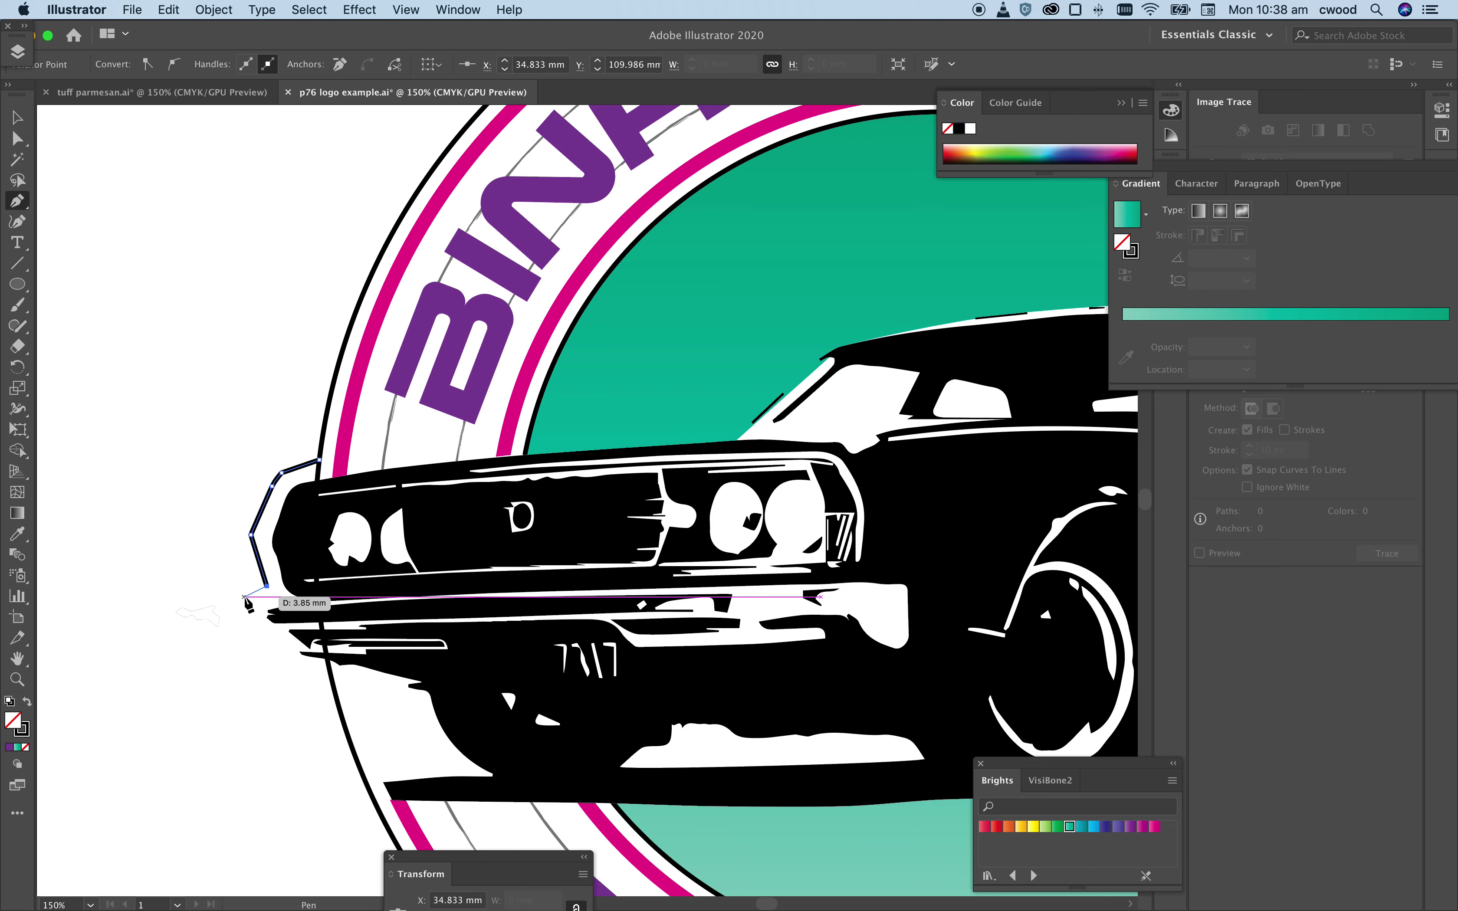
drag(251, 597, 255, 633)
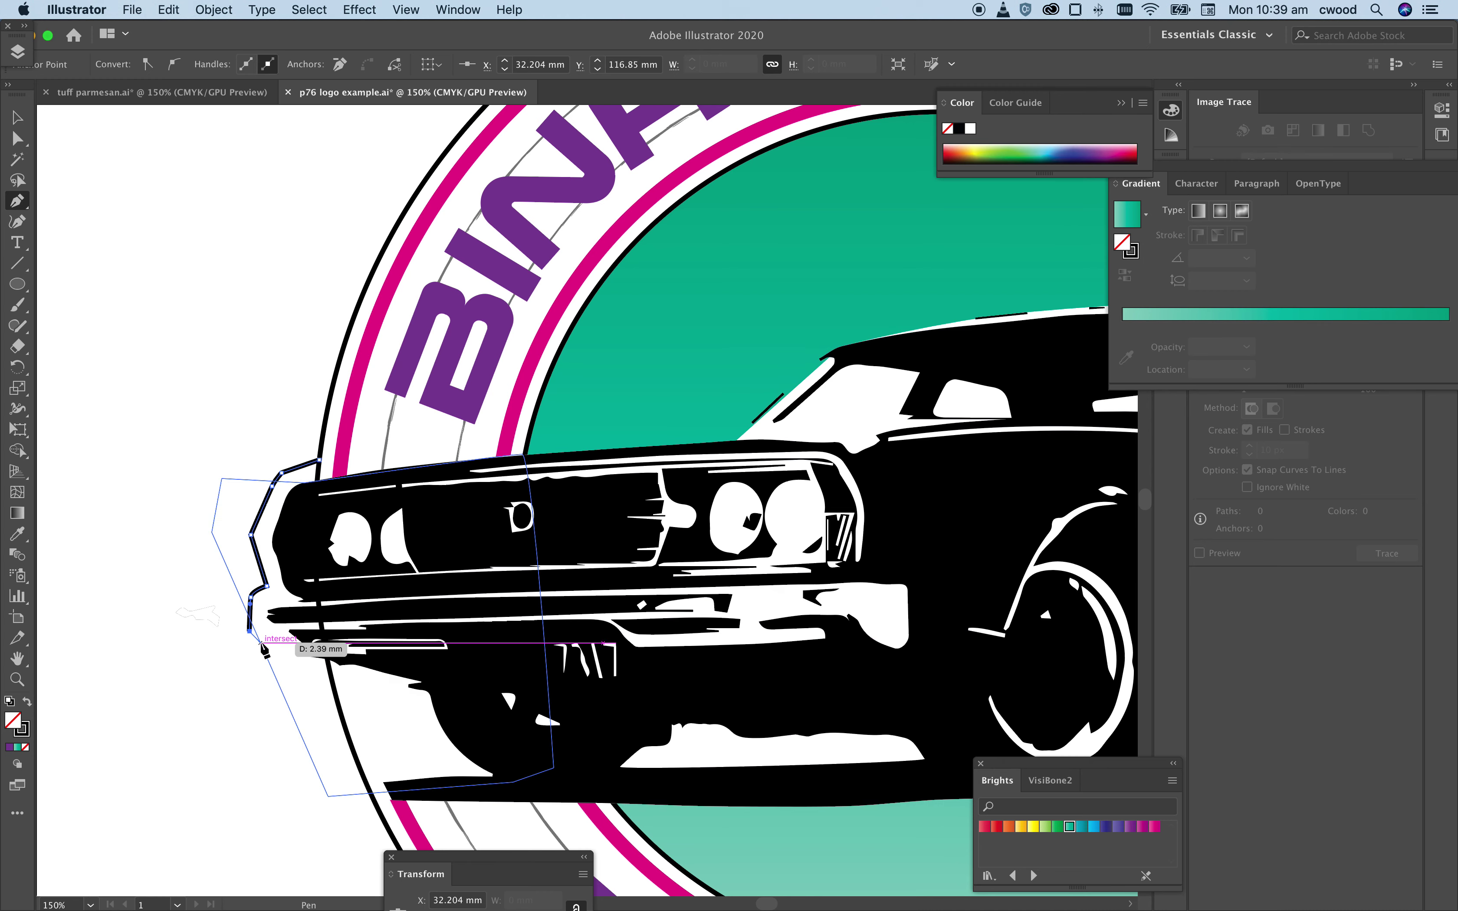
click(296, 673)
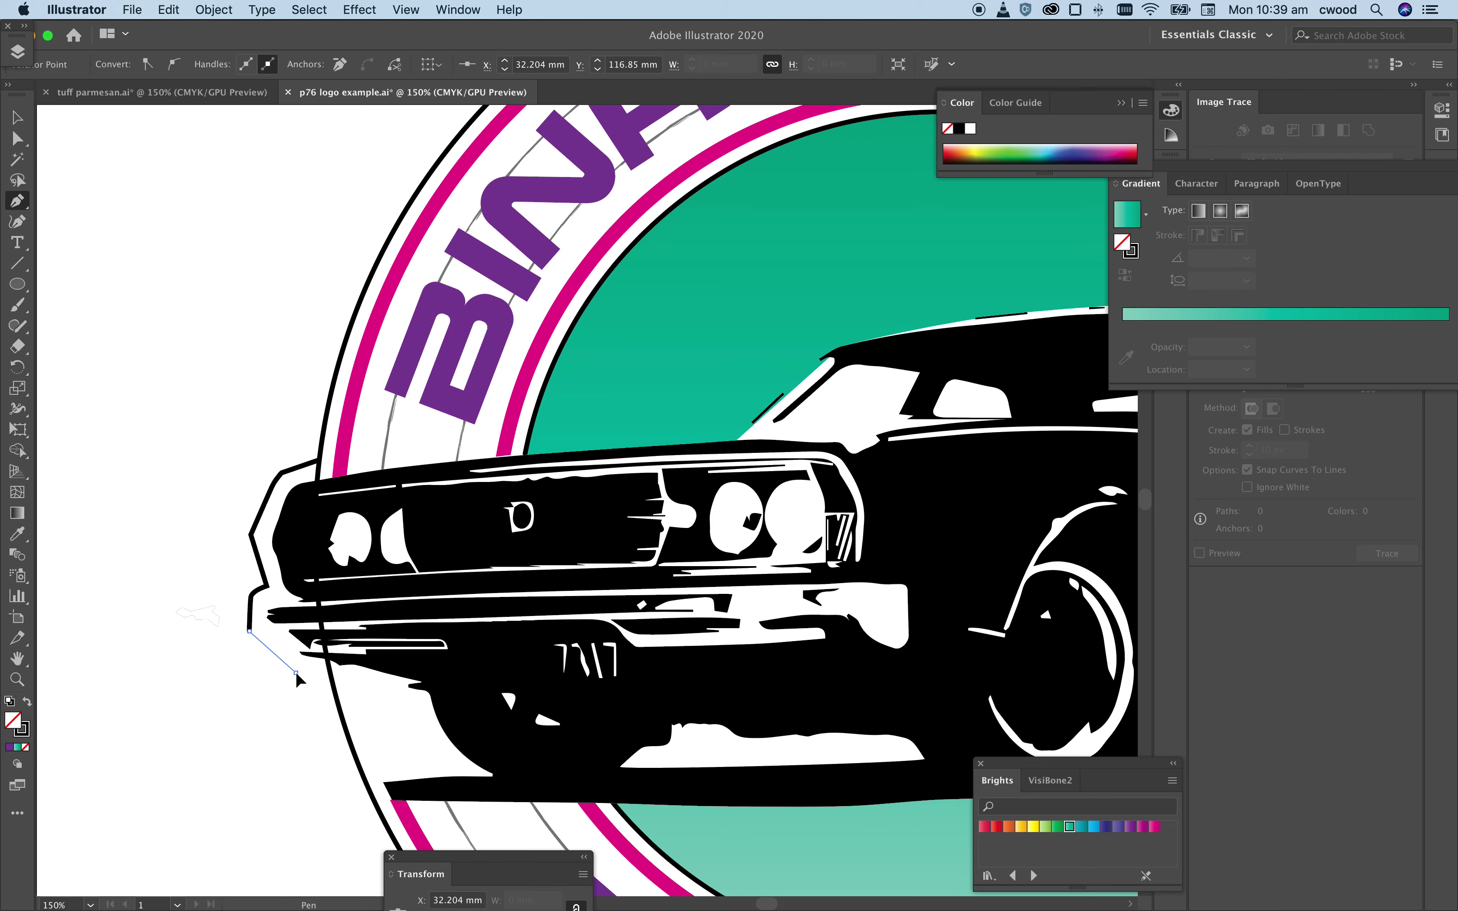
click(332, 680)
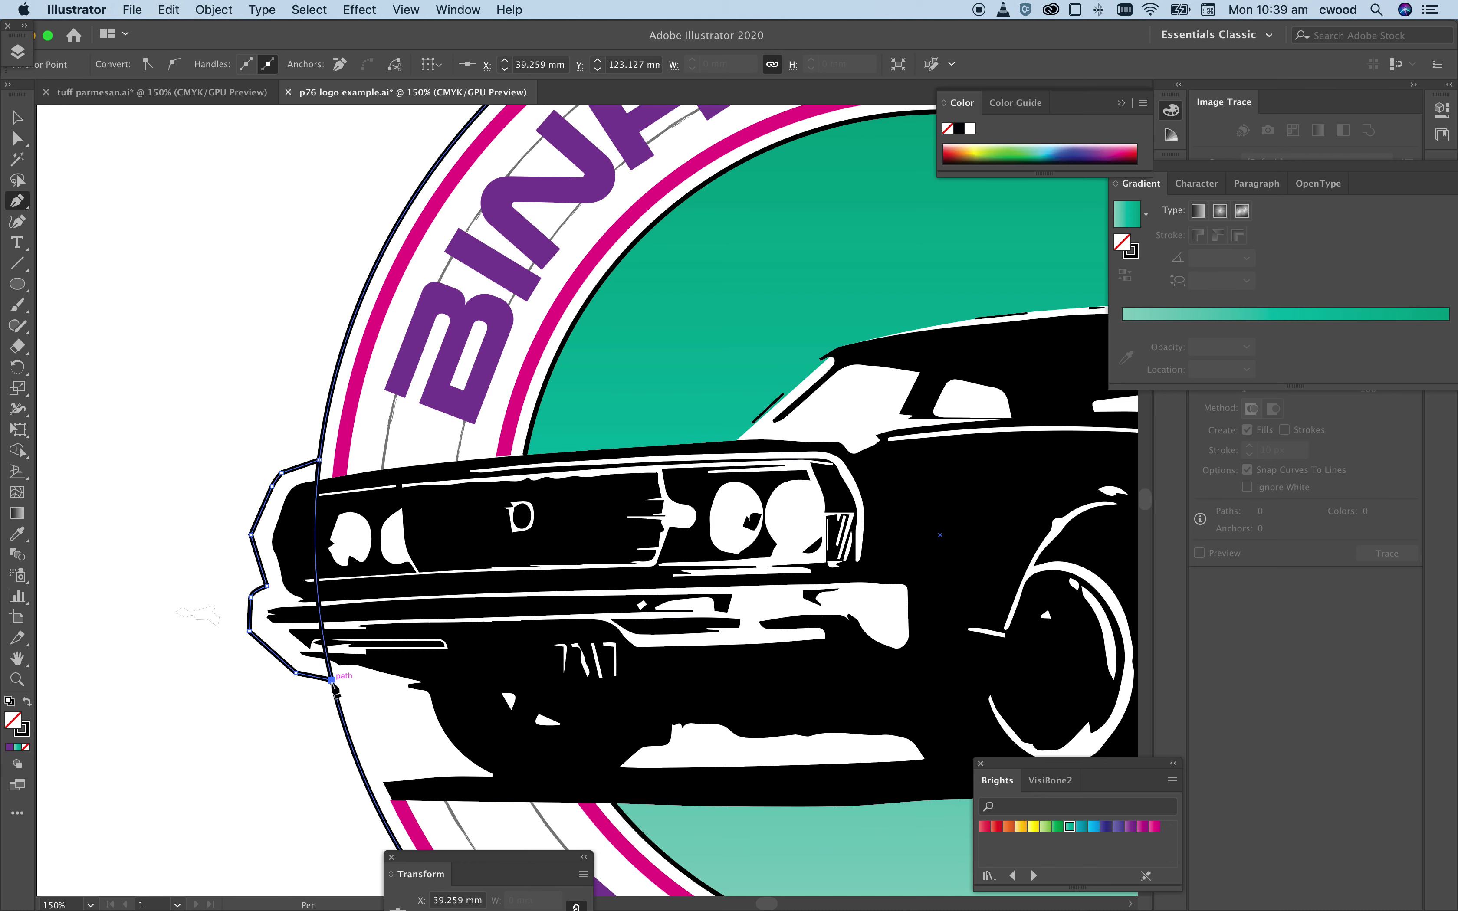
click(362, 678)
click(361, 454)
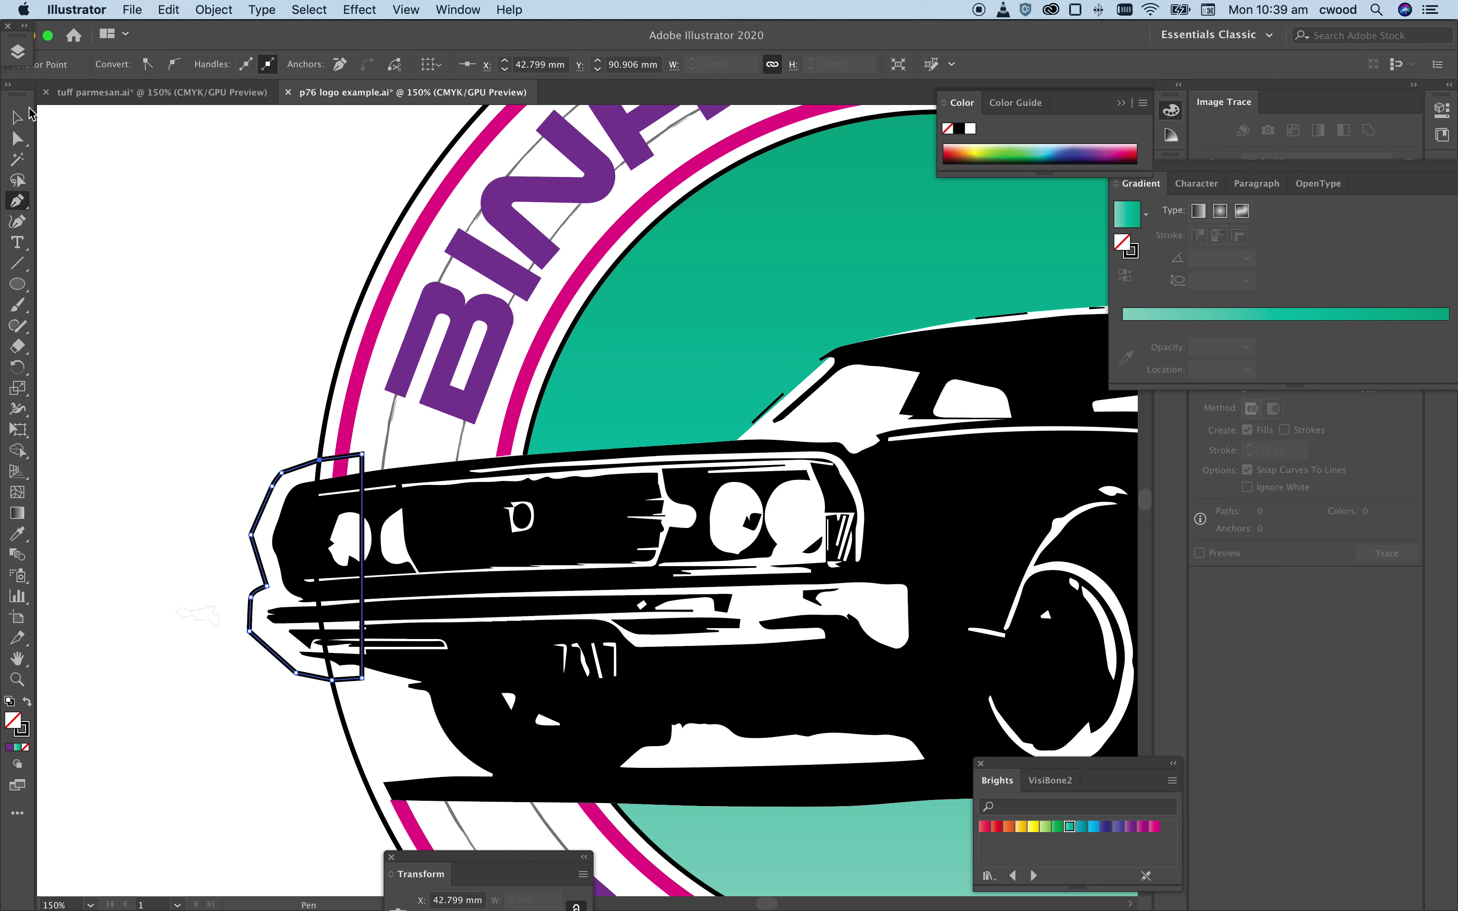
Step: Swap the front outline's stroke and fill, then give the shape a solid green fill from the swatches
click(17, 117)
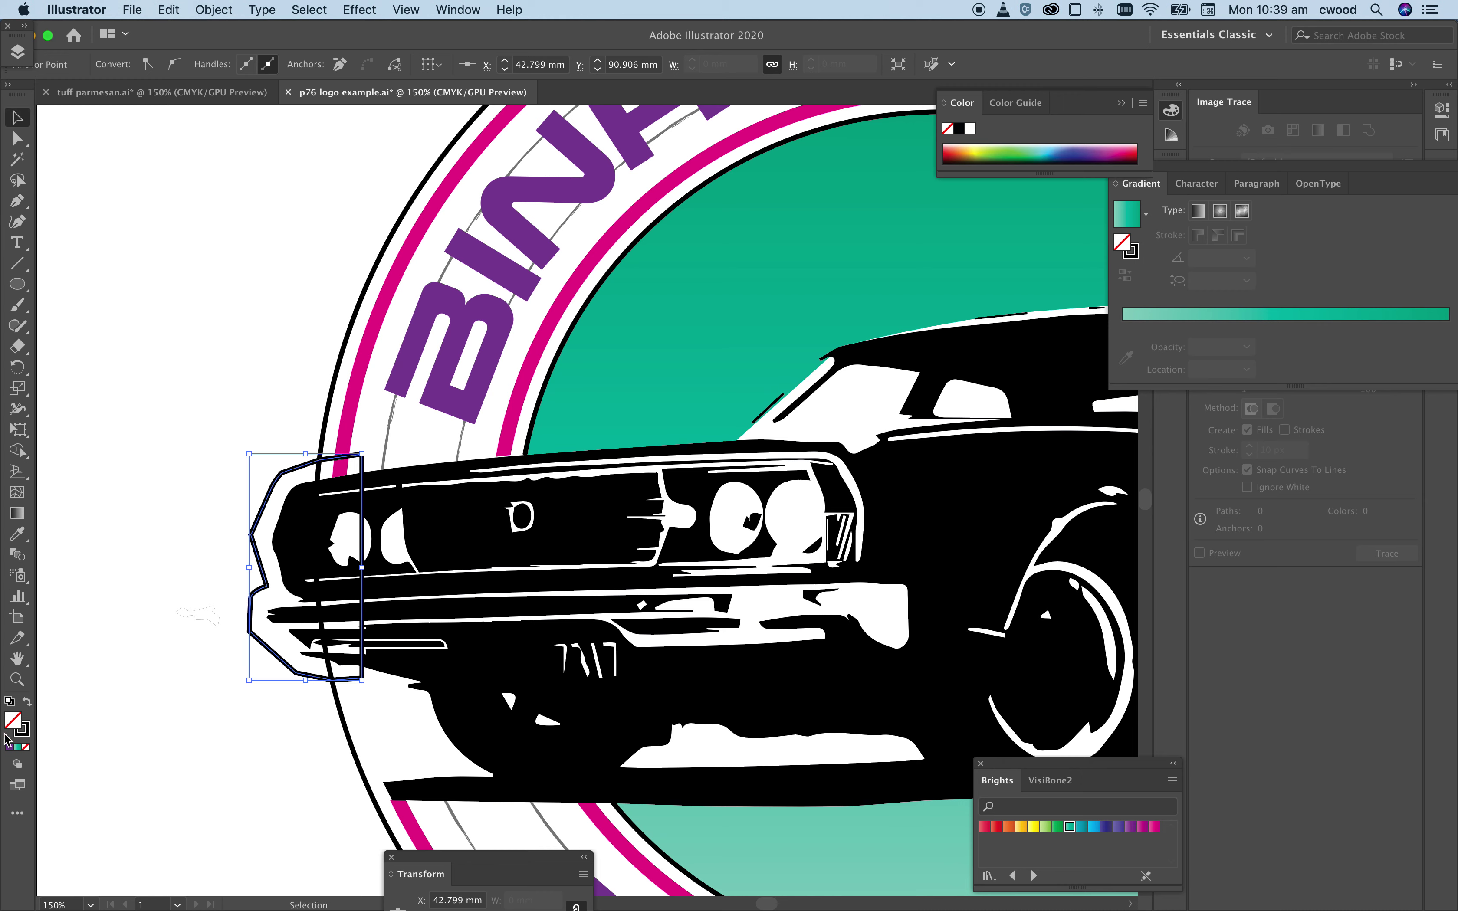
click(27, 703)
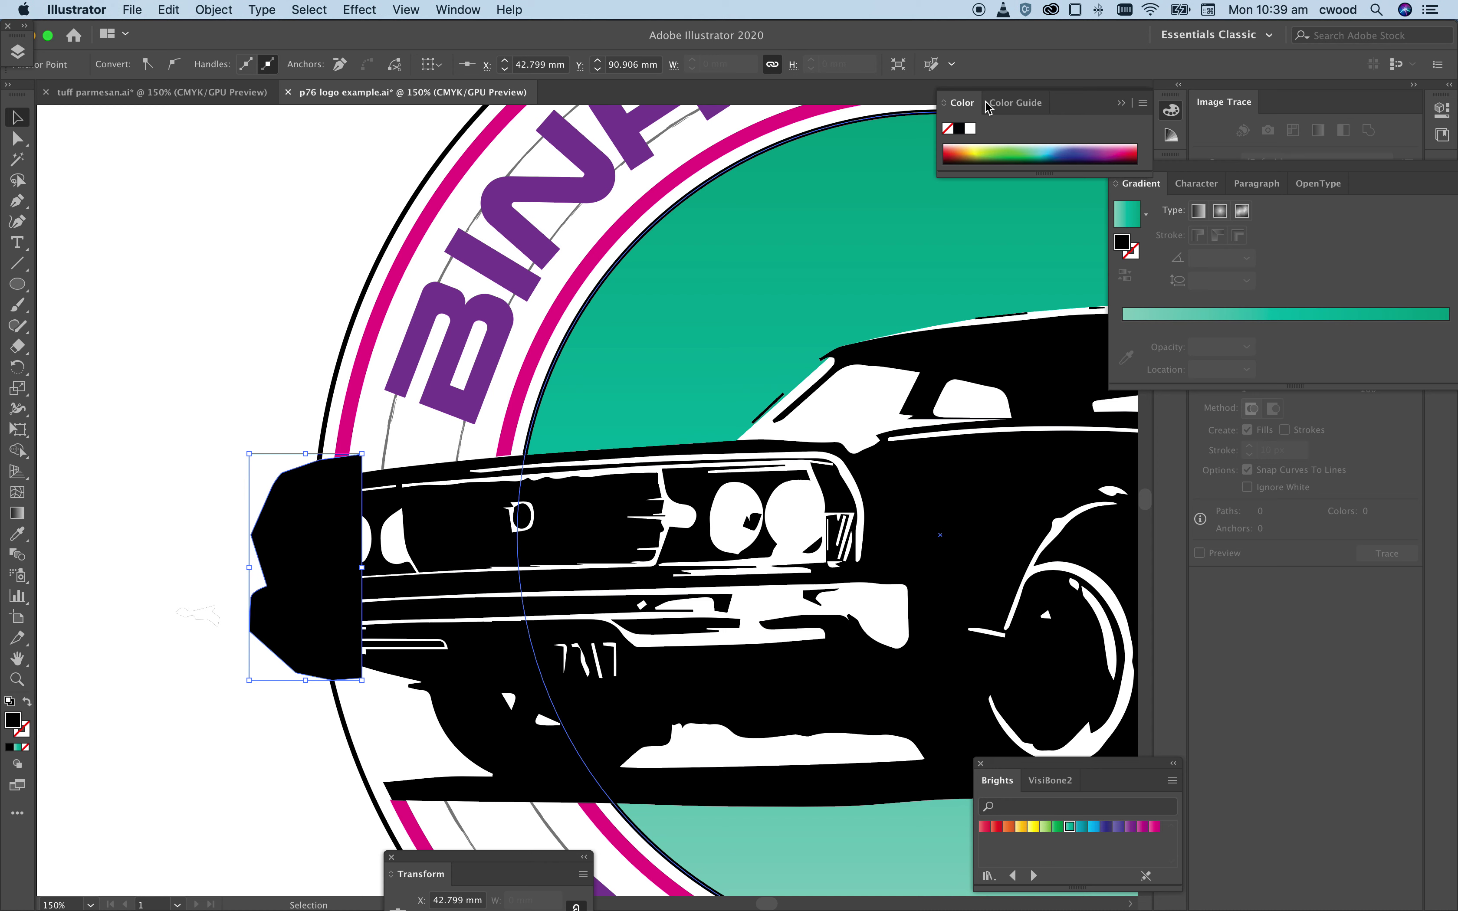
click(1121, 103)
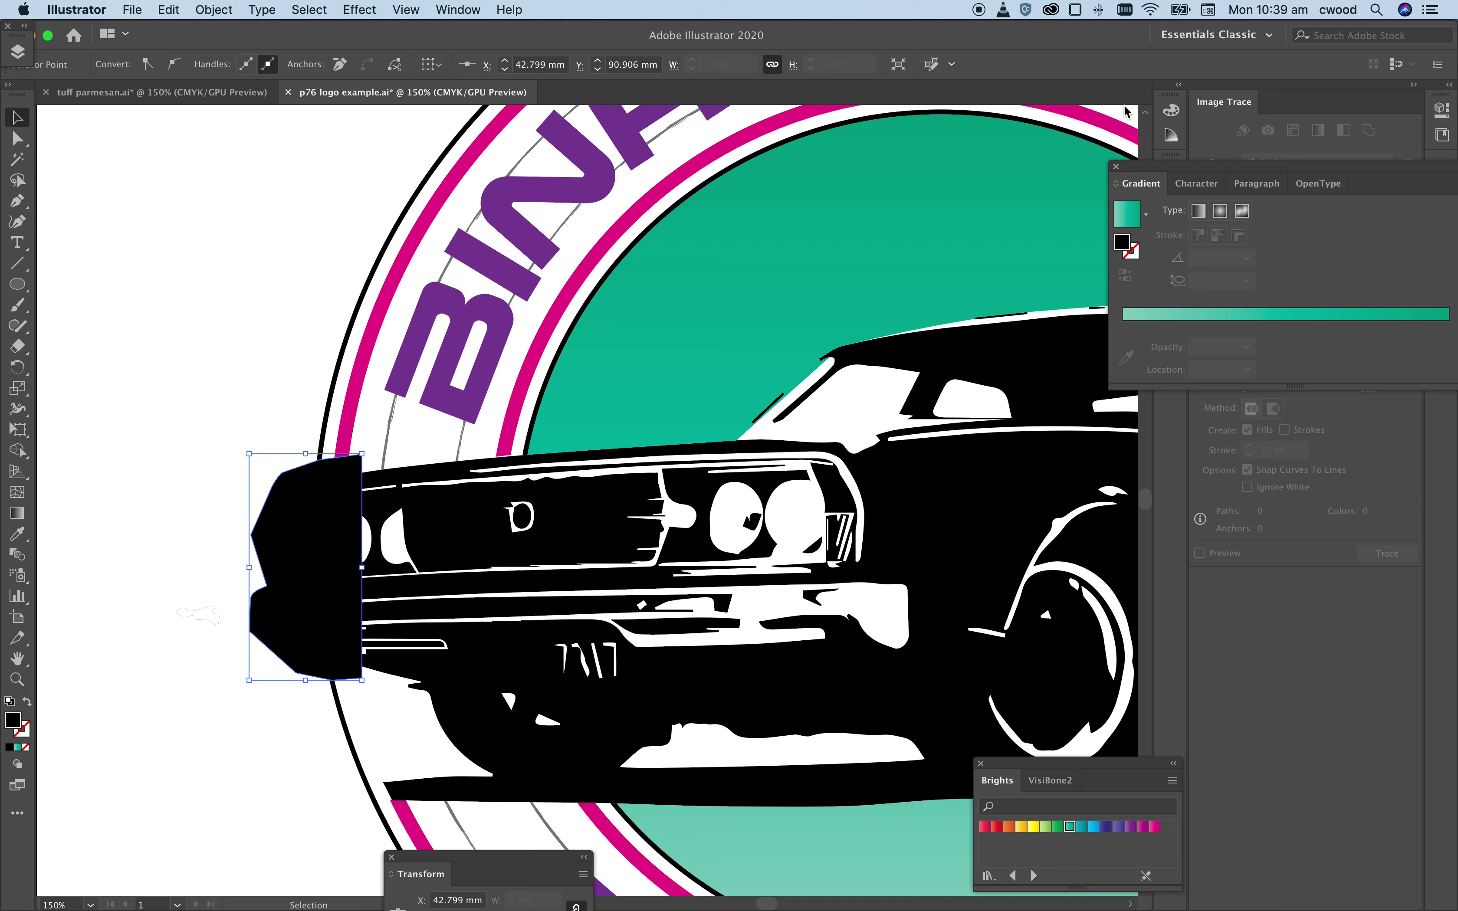
drag(1180, 174, 1303, 342)
click(1172, 172)
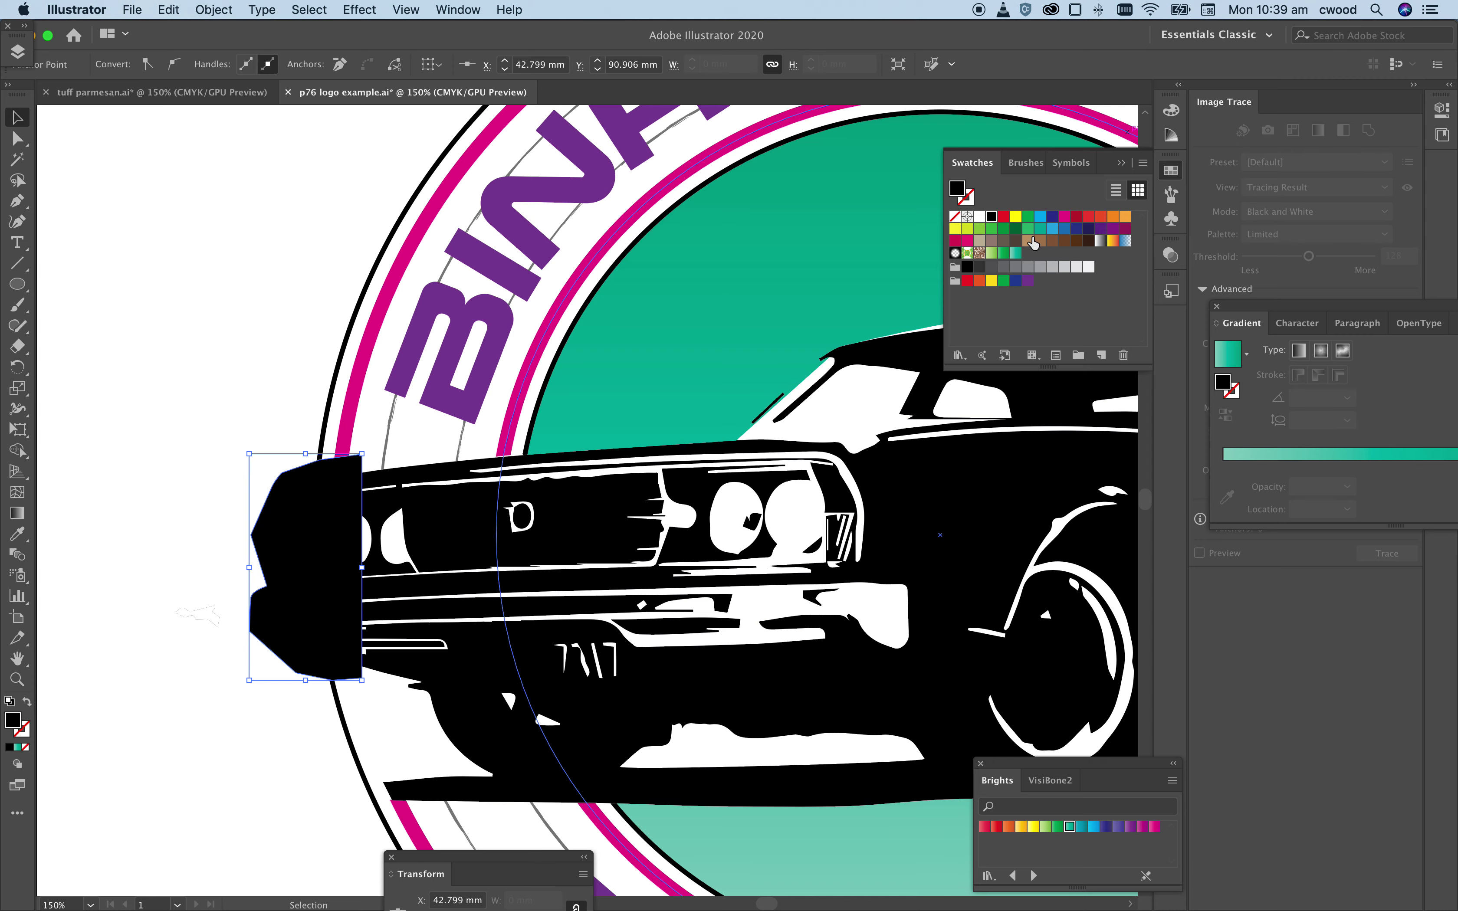
click(991, 228)
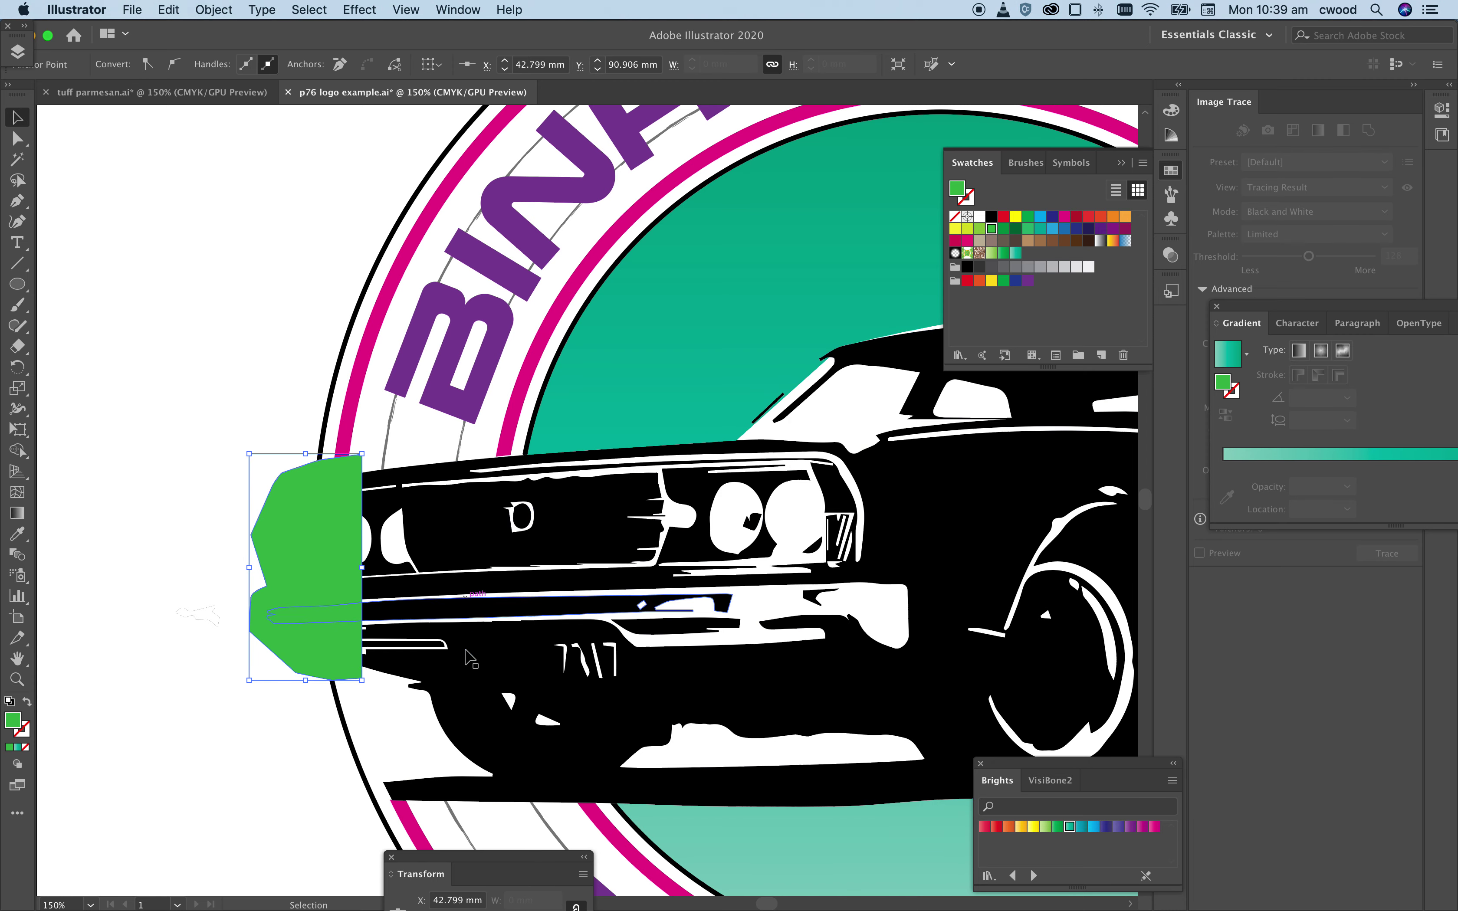
Step: Draw a closed Pen tool shape slightly outside the car's rear end, bumper and rear wheel, overlapping the rings and the car body
drag(771, 906, 785, 906)
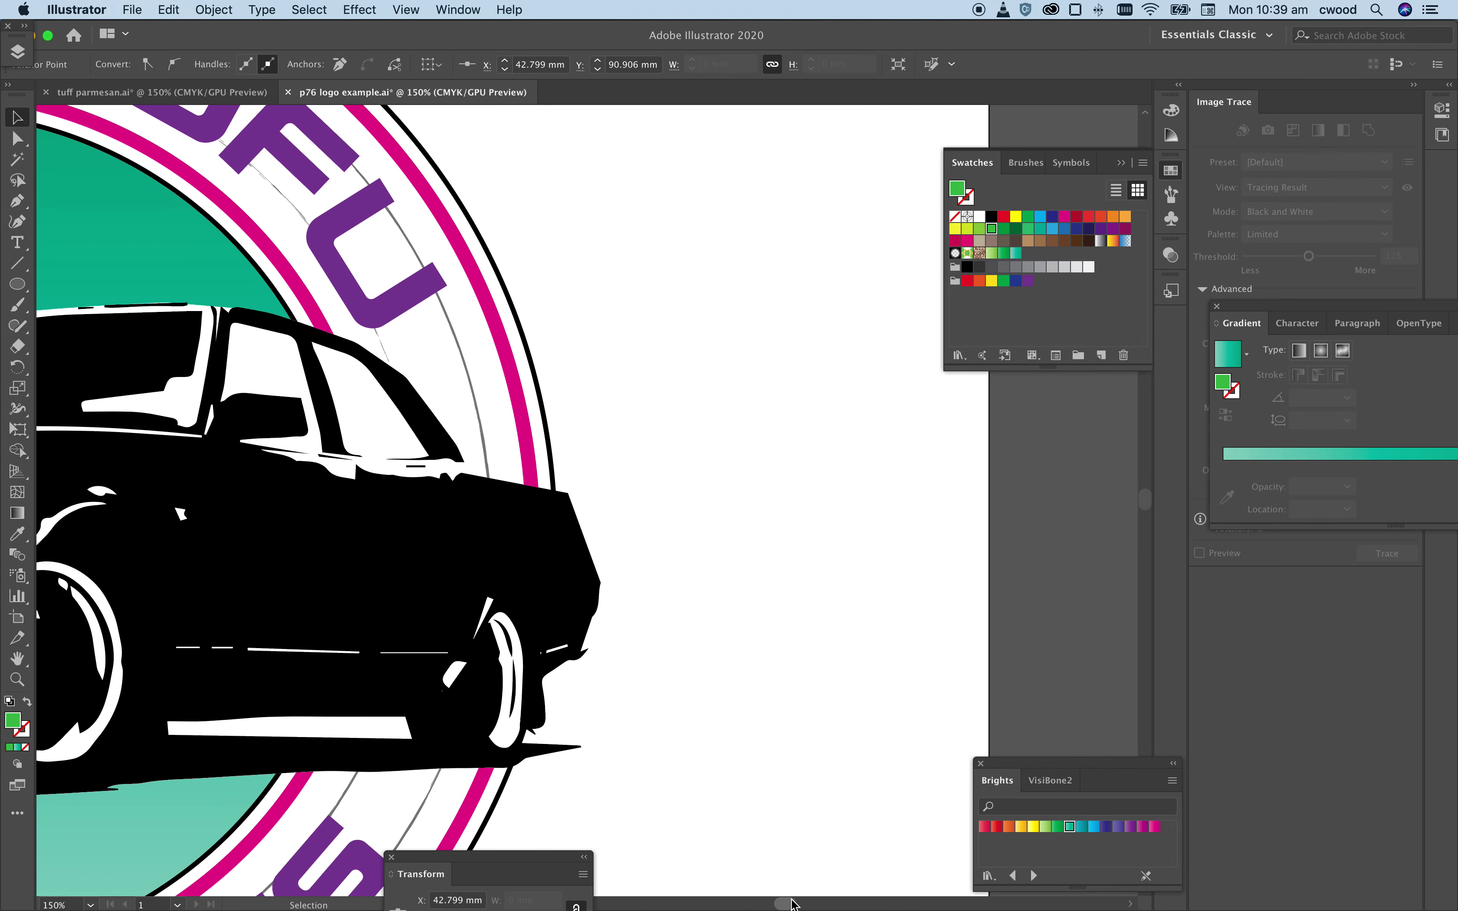
click(18, 201)
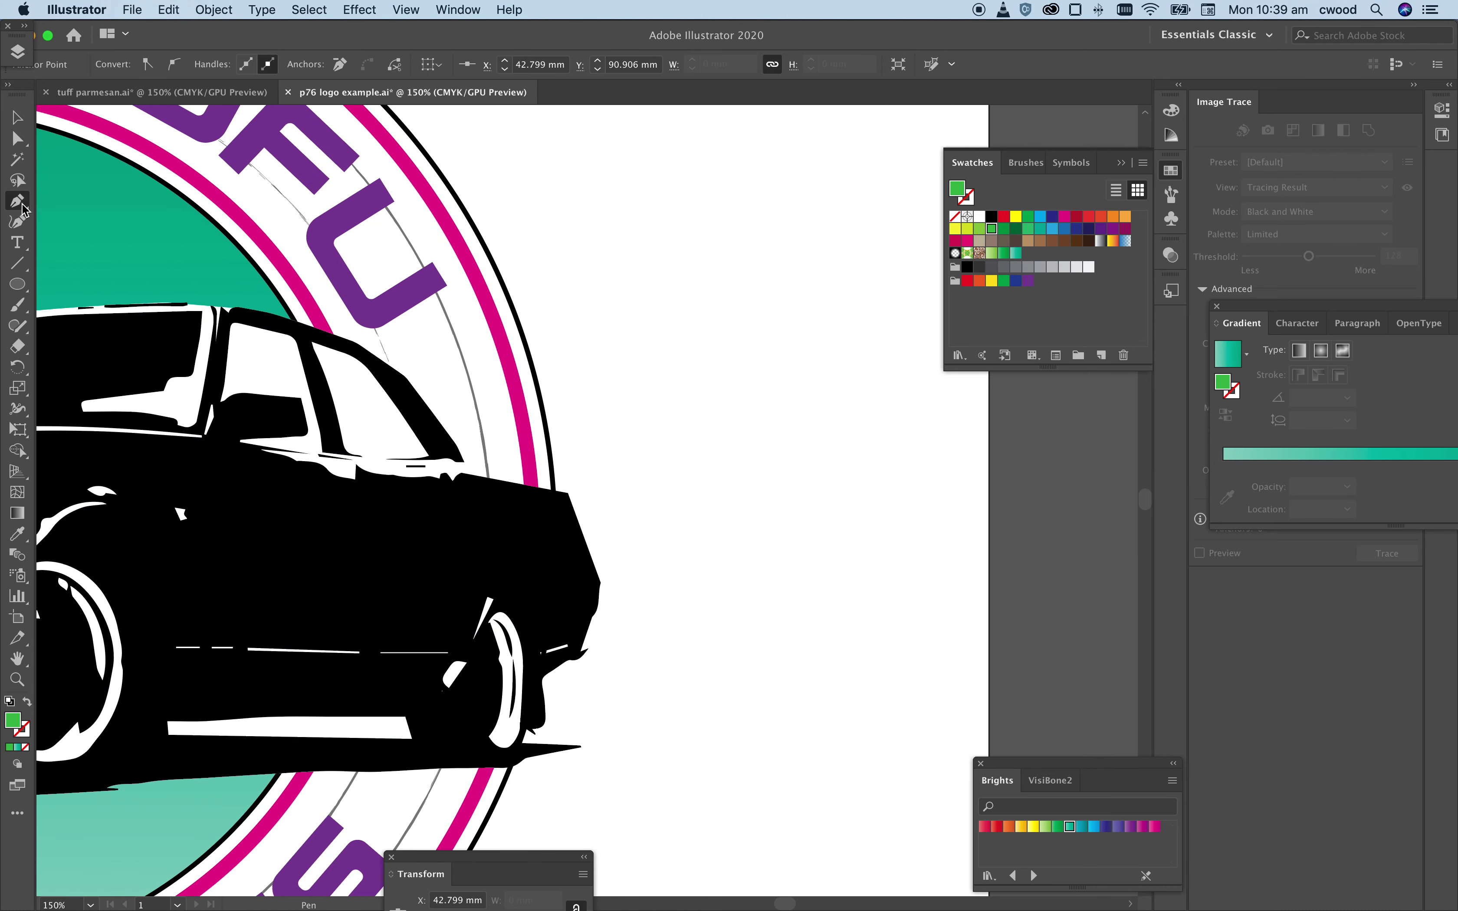
click(554, 478)
click(579, 484)
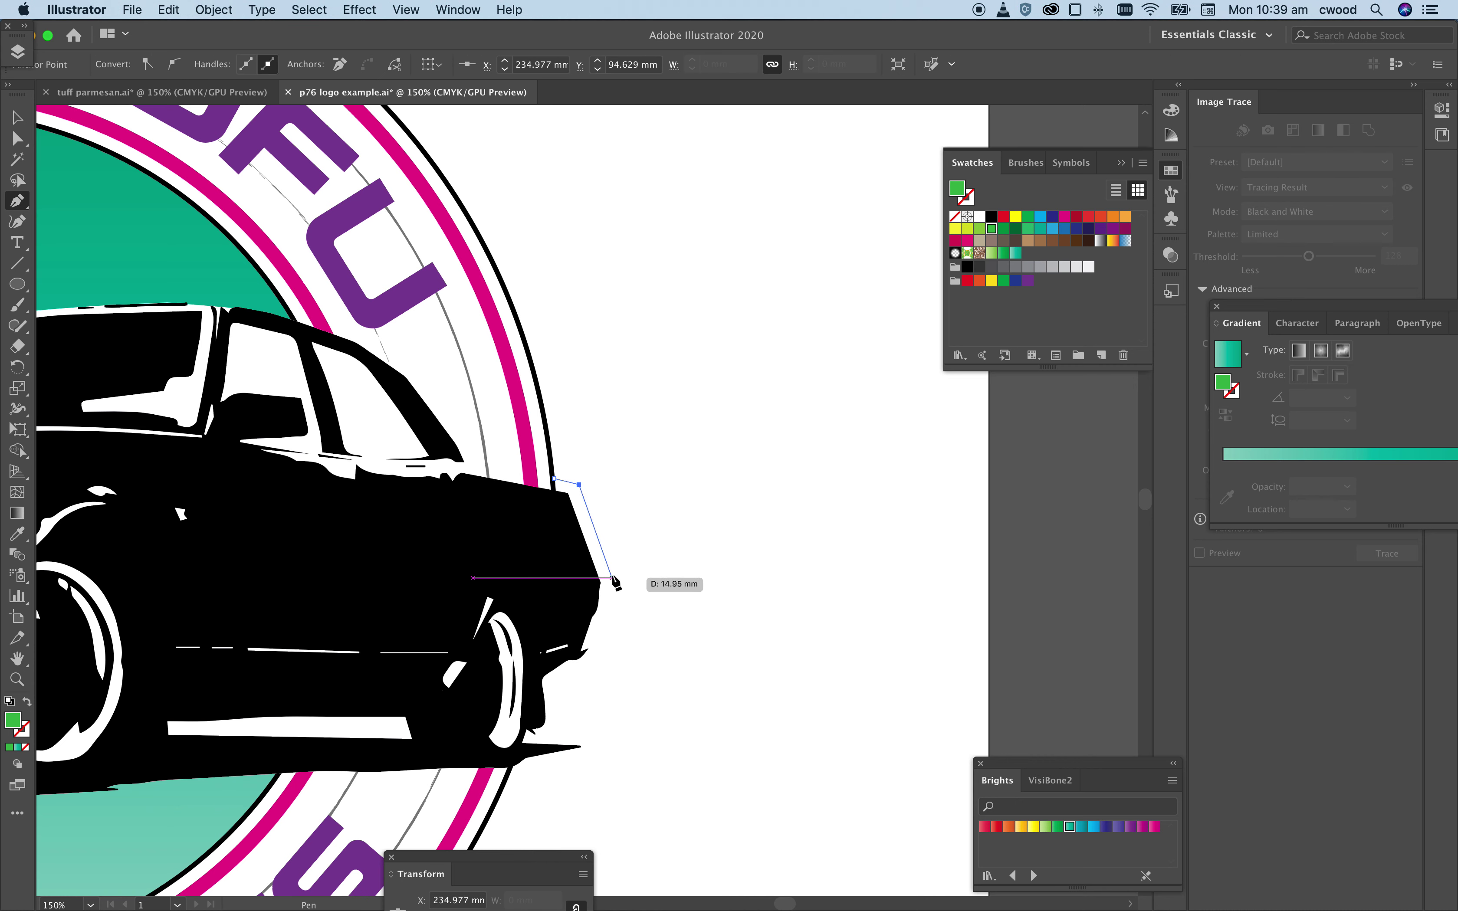
click(616, 584)
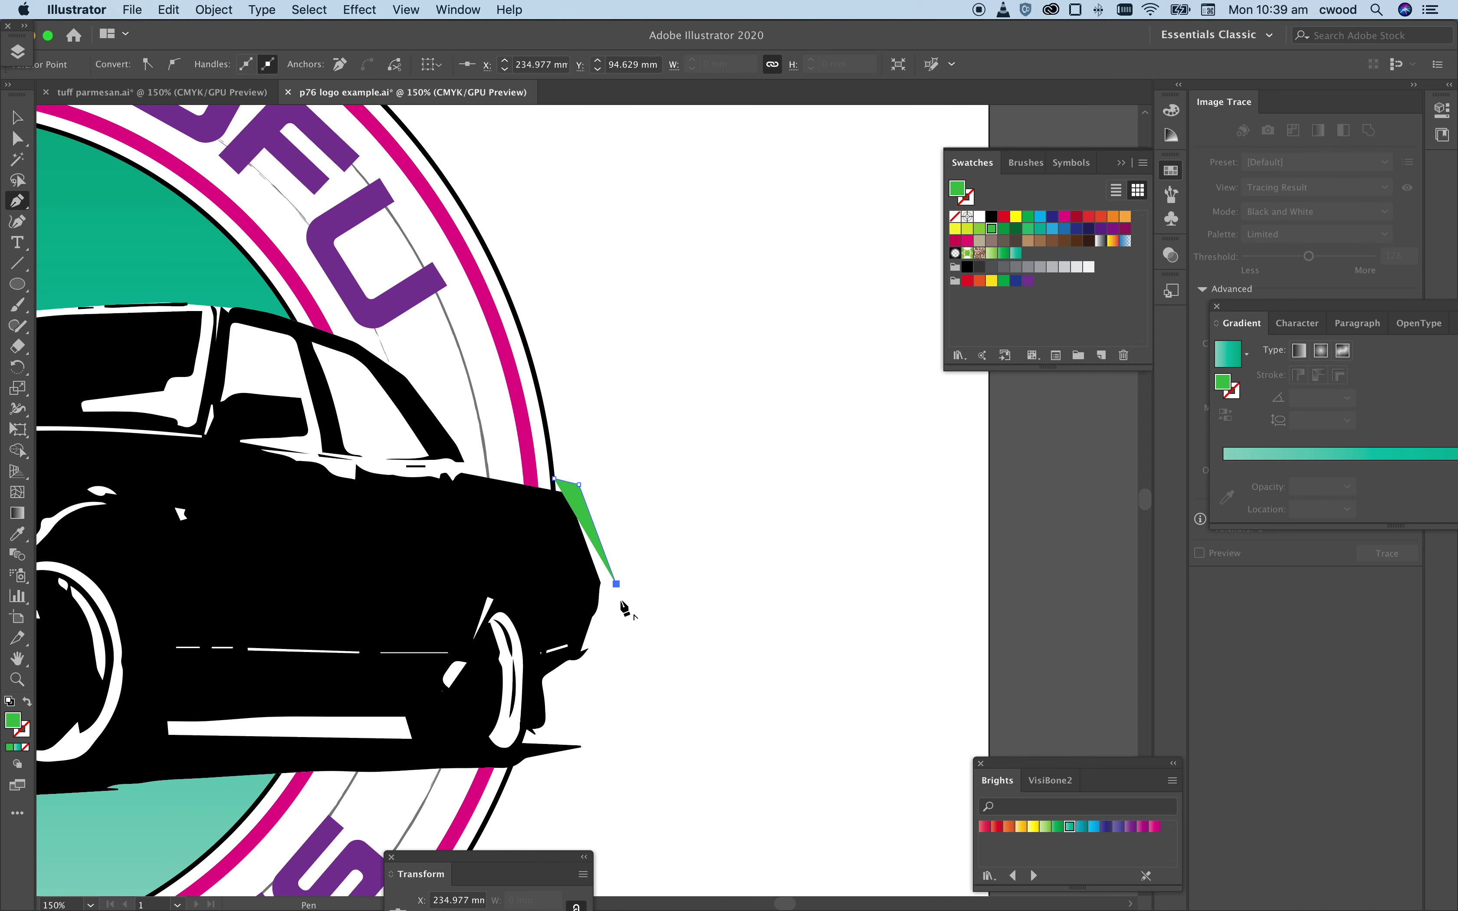
click(588, 648)
click(585, 669)
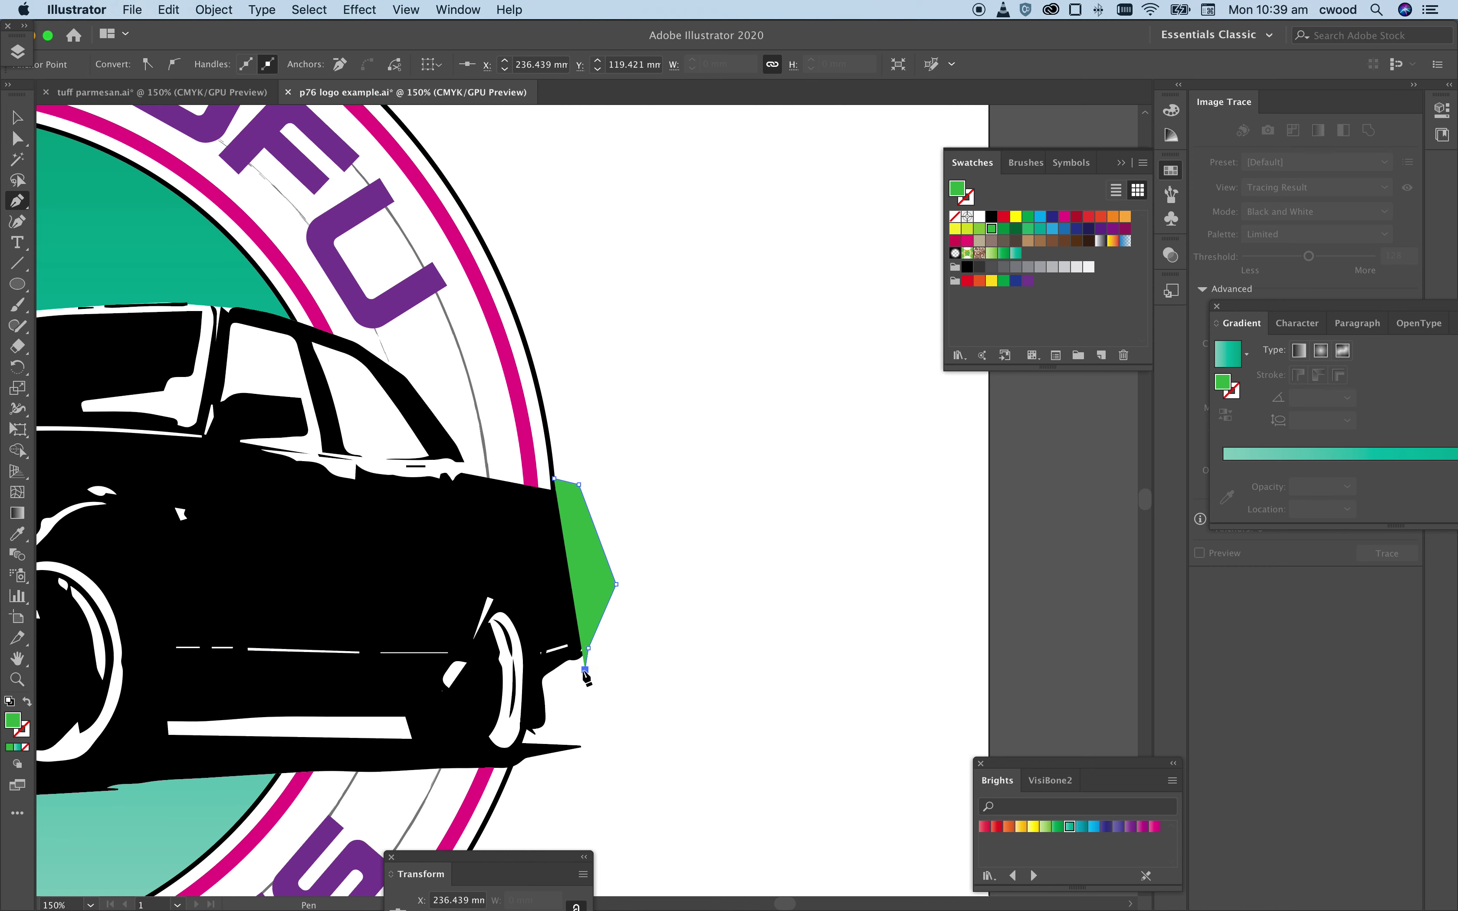
click(554, 687)
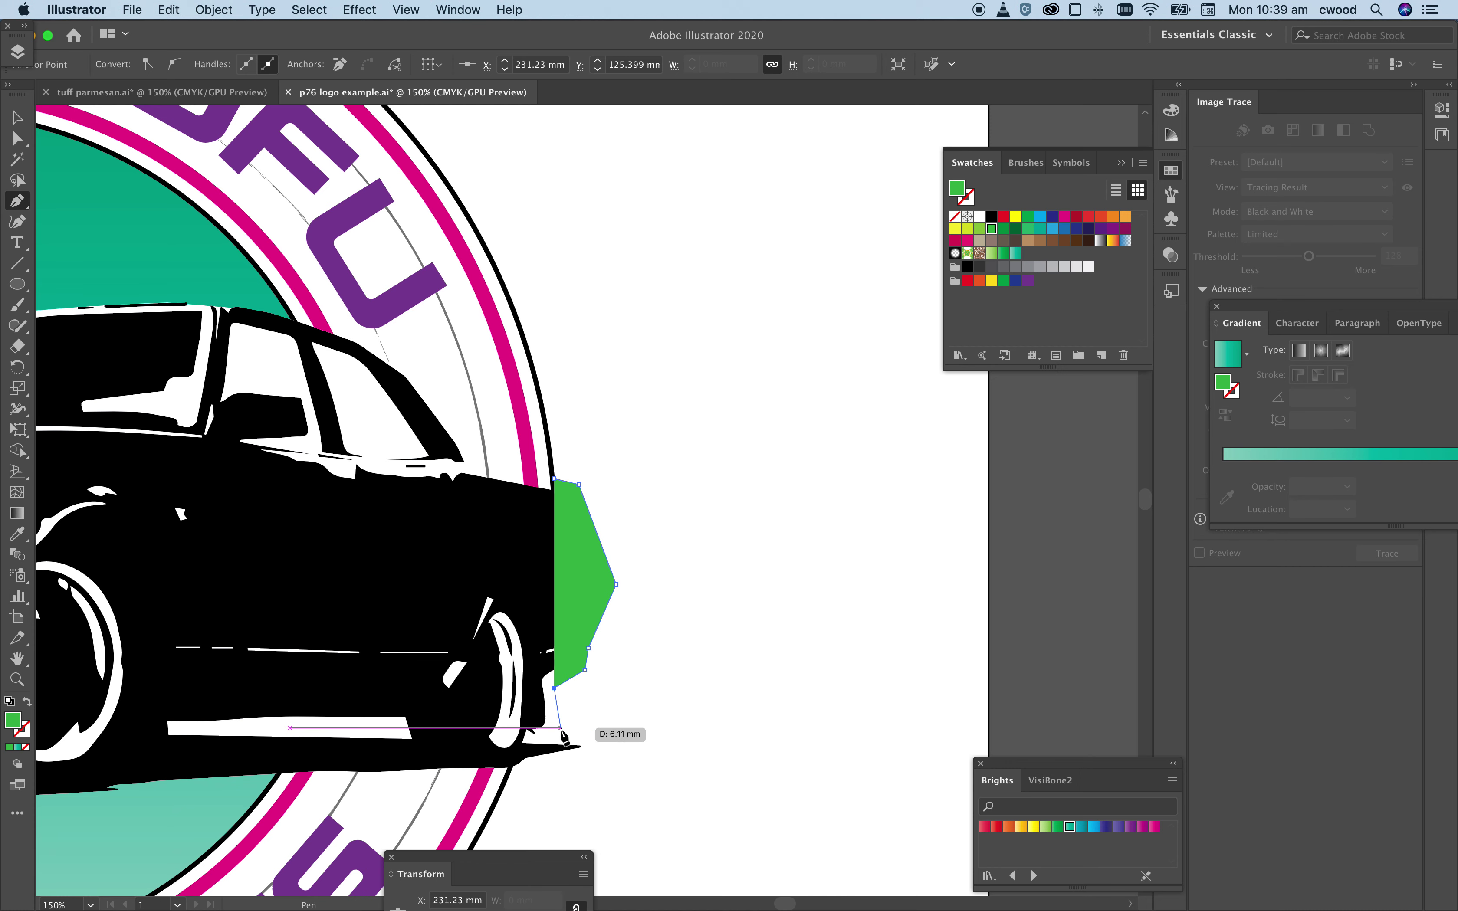
click(560, 727)
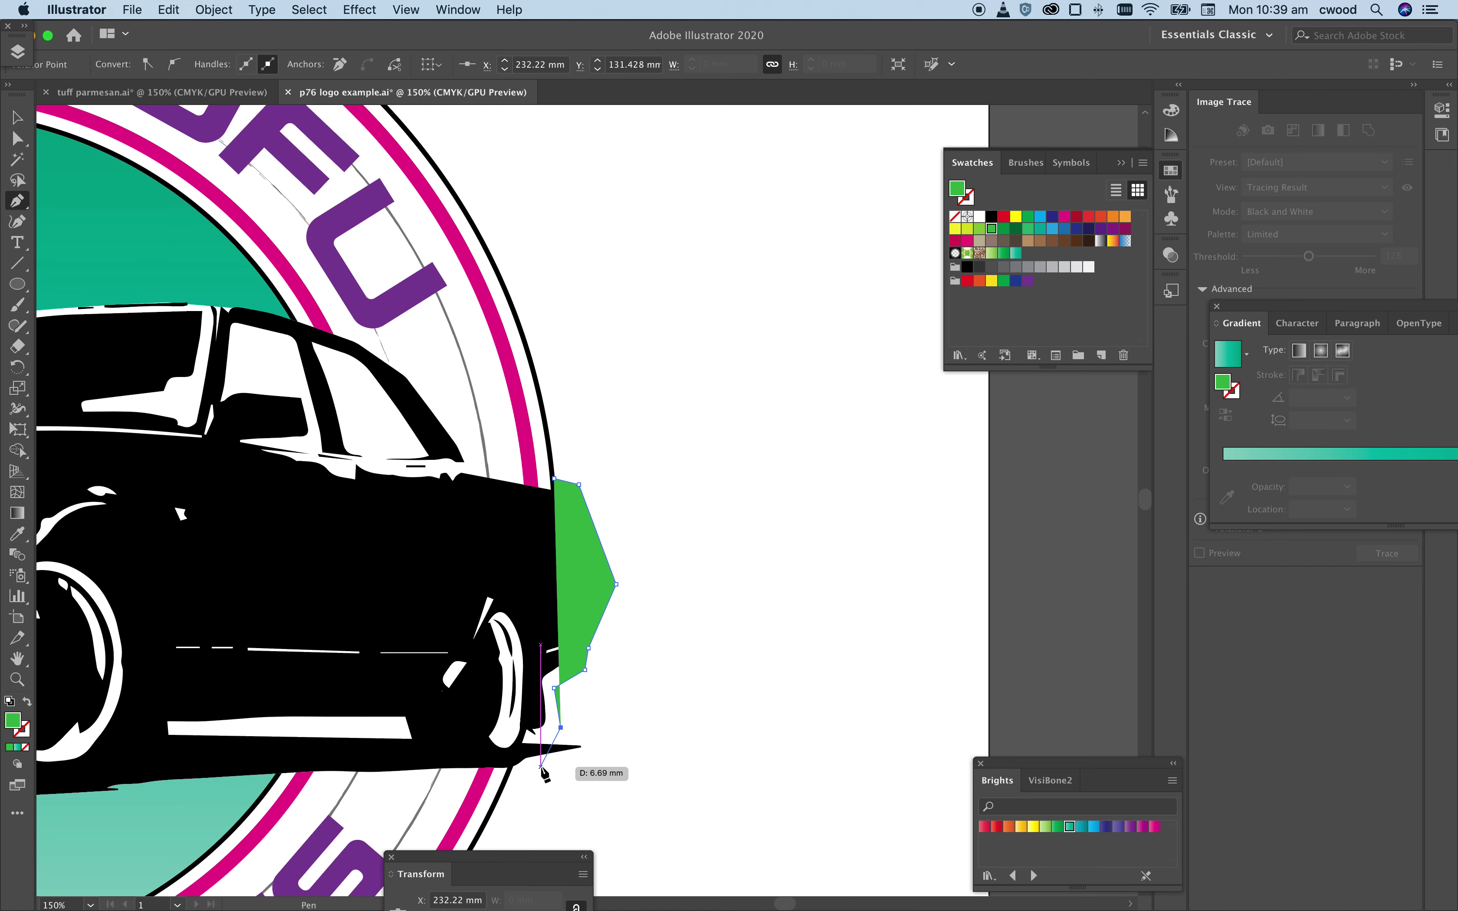
click(541, 766)
click(509, 772)
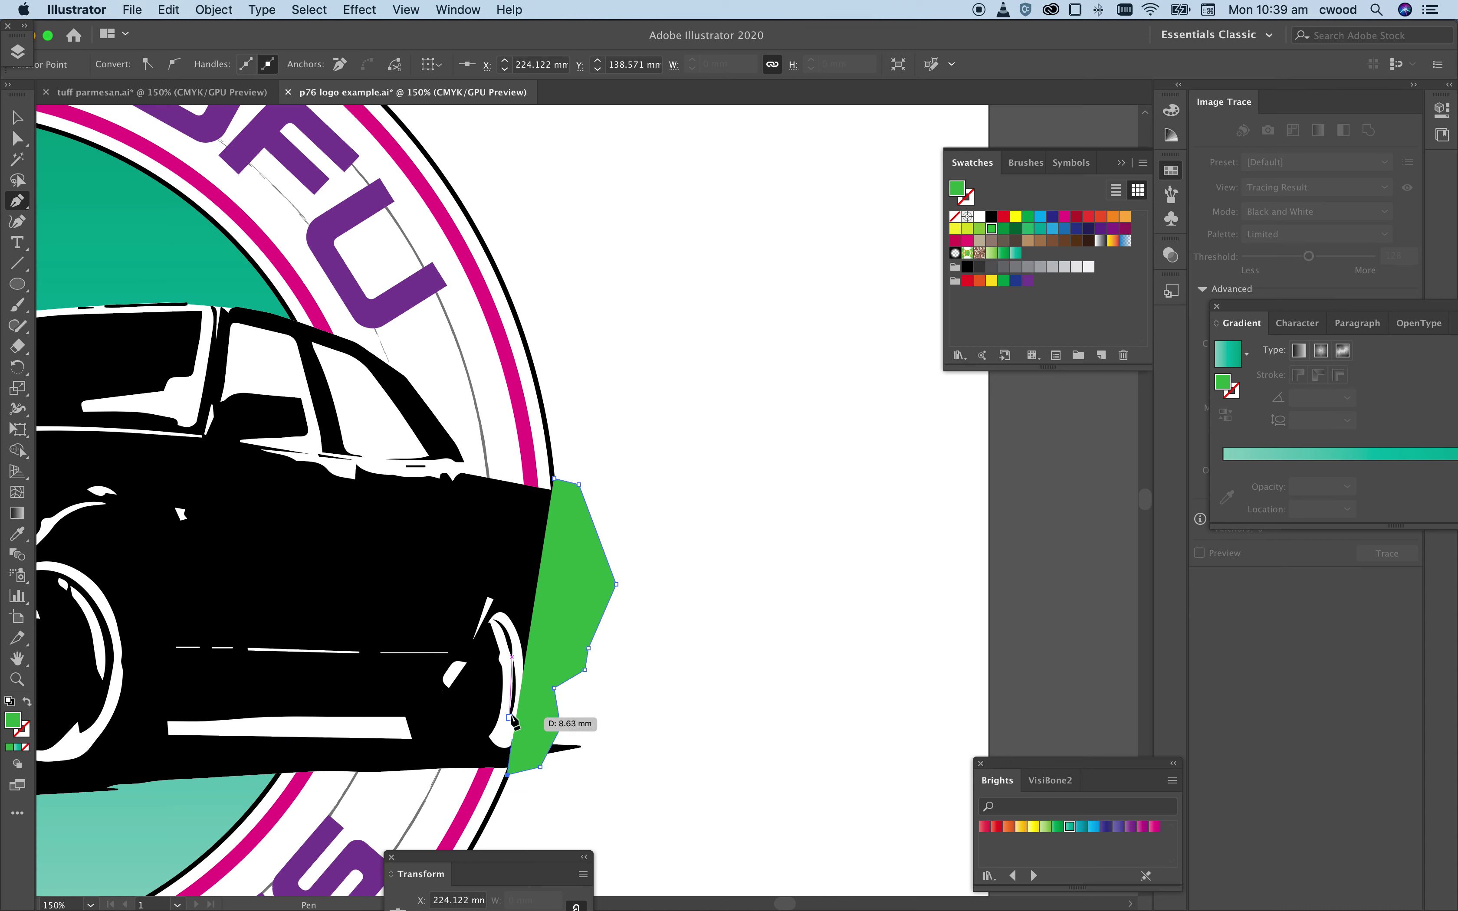
click(475, 679)
click(470, 584)
click(498, 525)
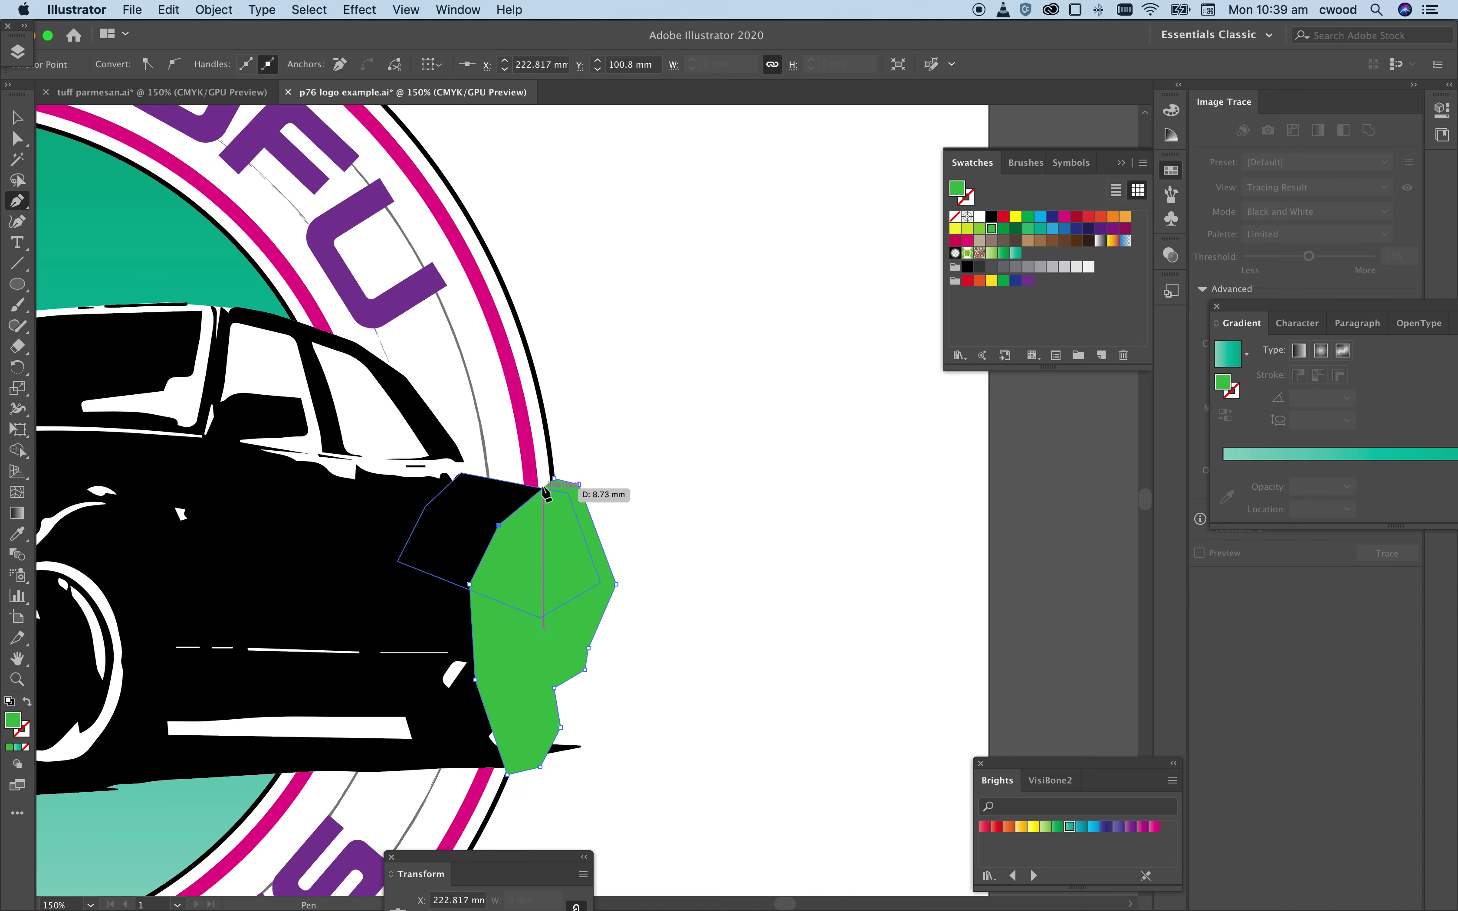
click(497, 457)
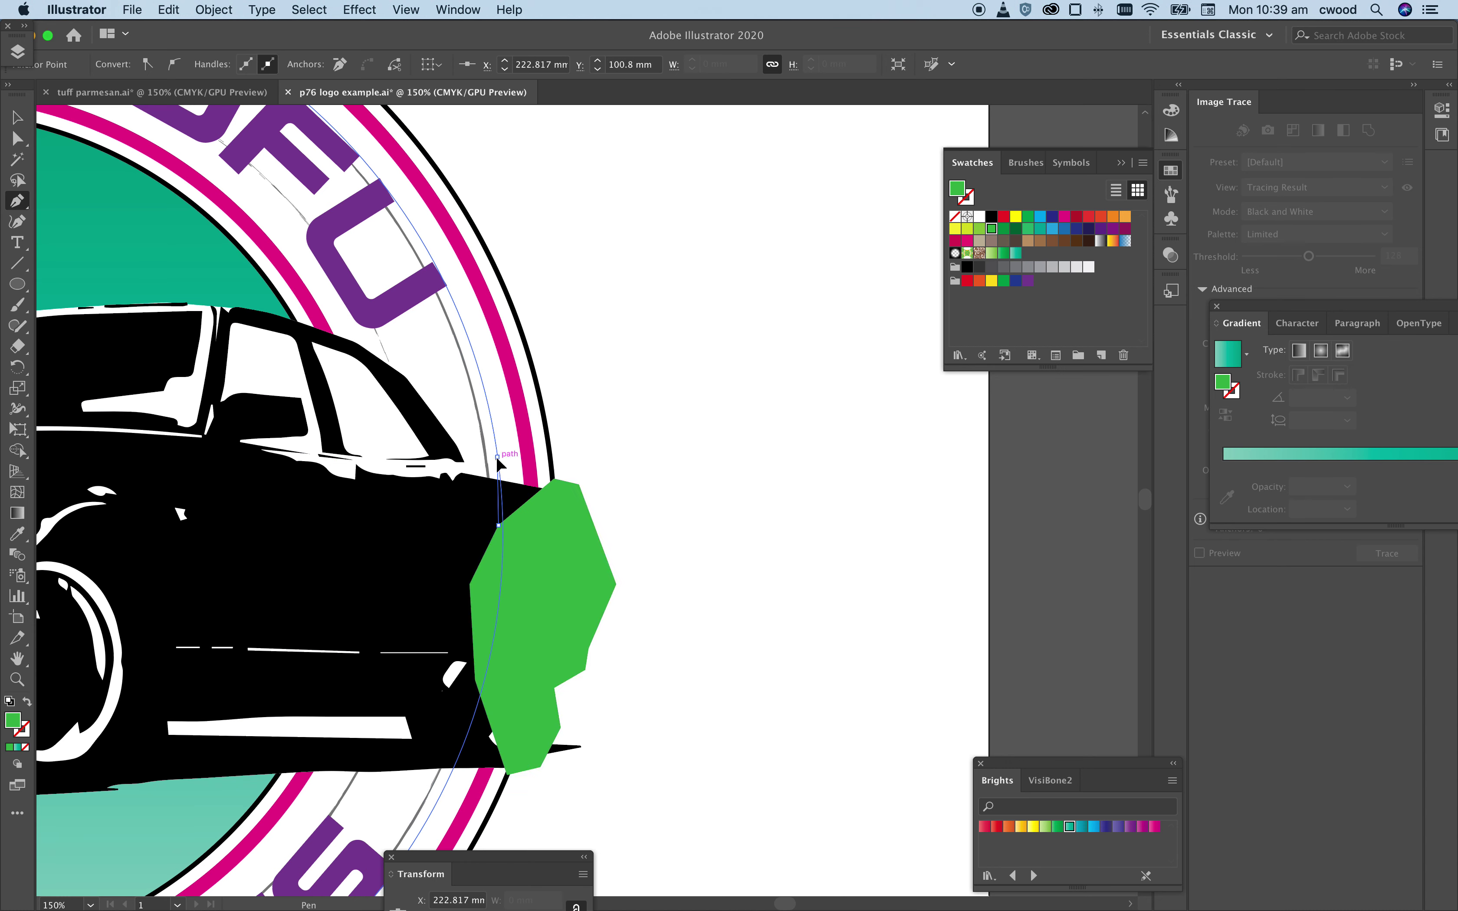
click(554, 478)
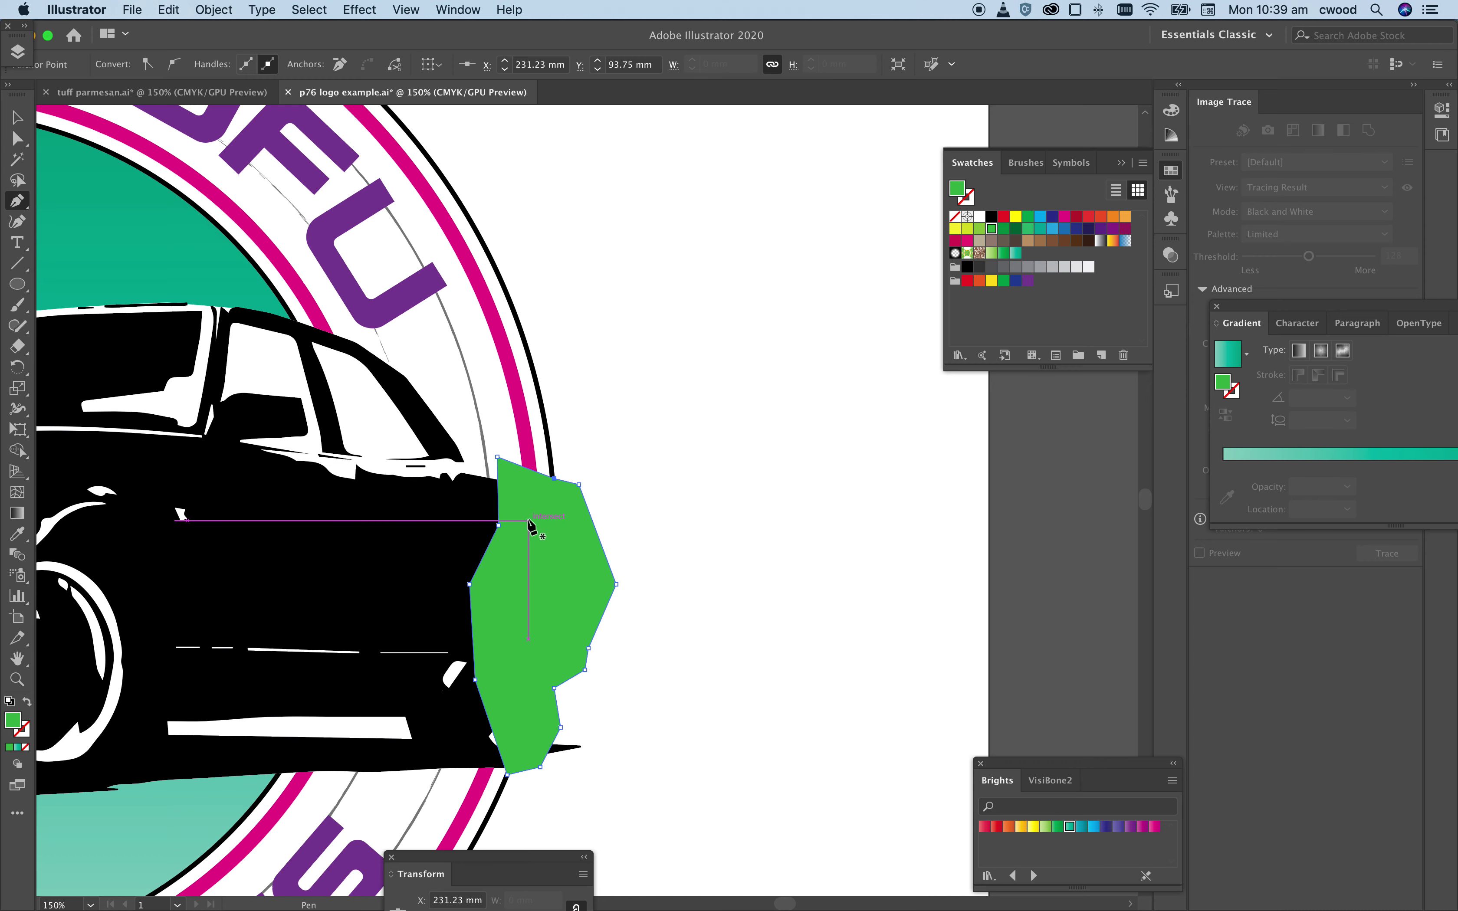
Step: Select the outermost black circle of the logo and swap its stroke and fill so it becomes a solid shape
key(super+minus)
key(super+minus)
key(super+minus)
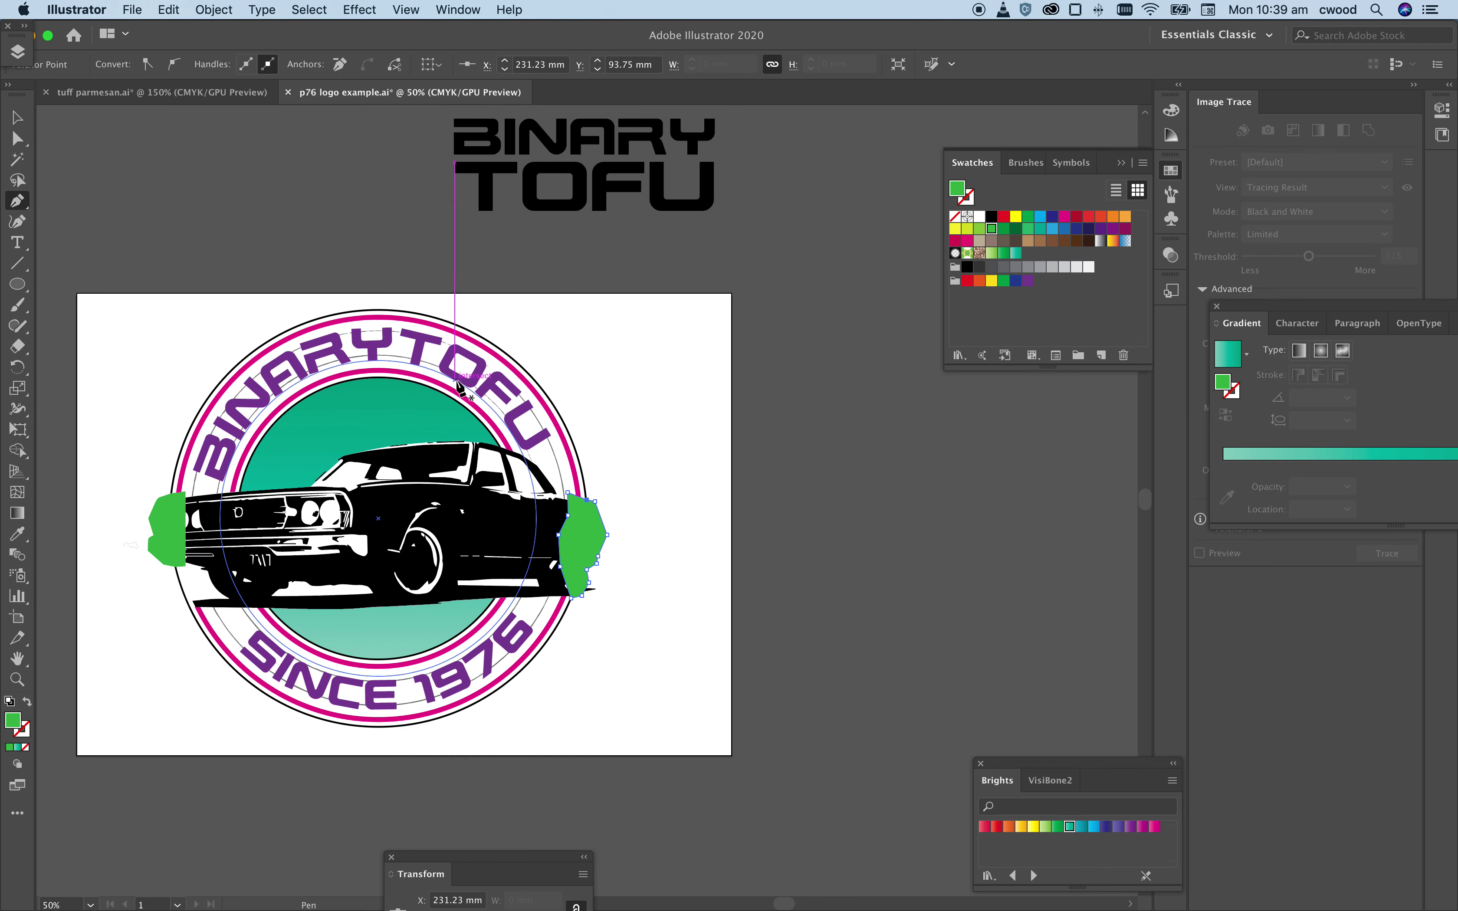
click(17, 118)
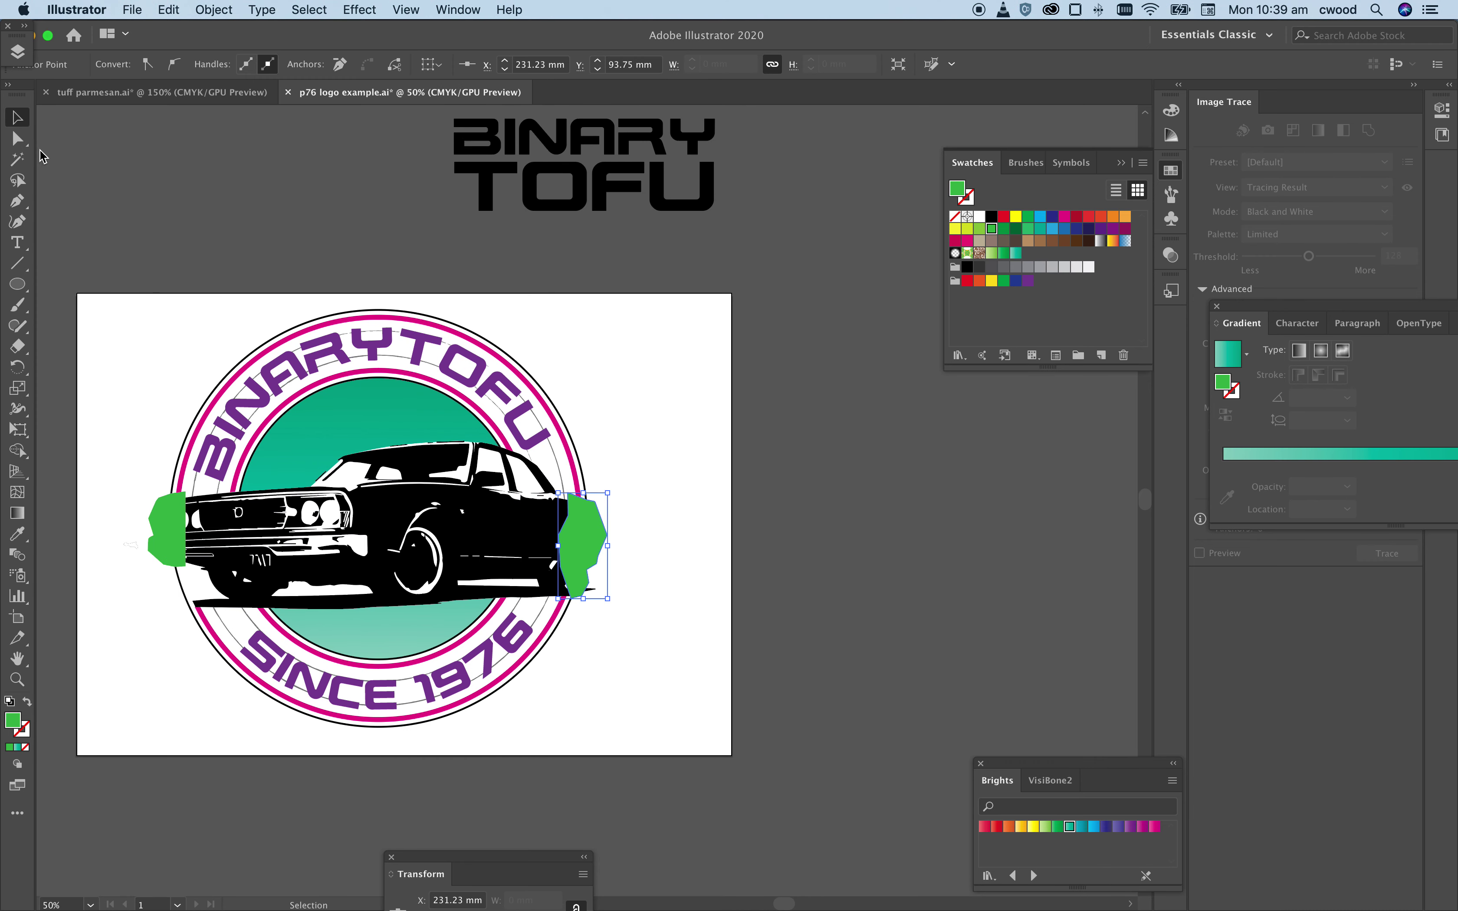
click(246, 358)
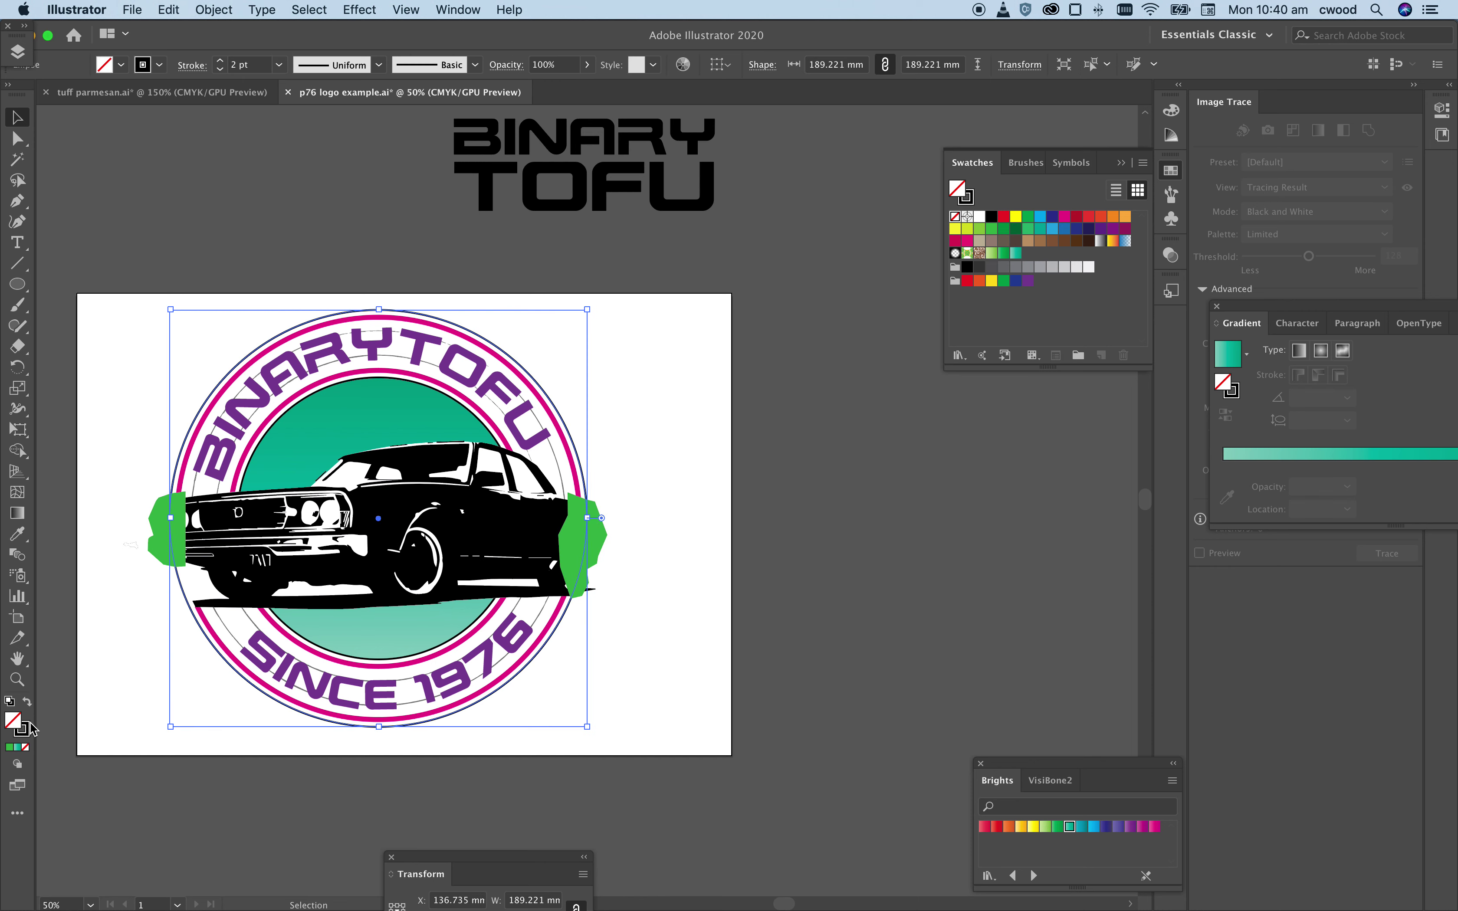
click(27, 702)
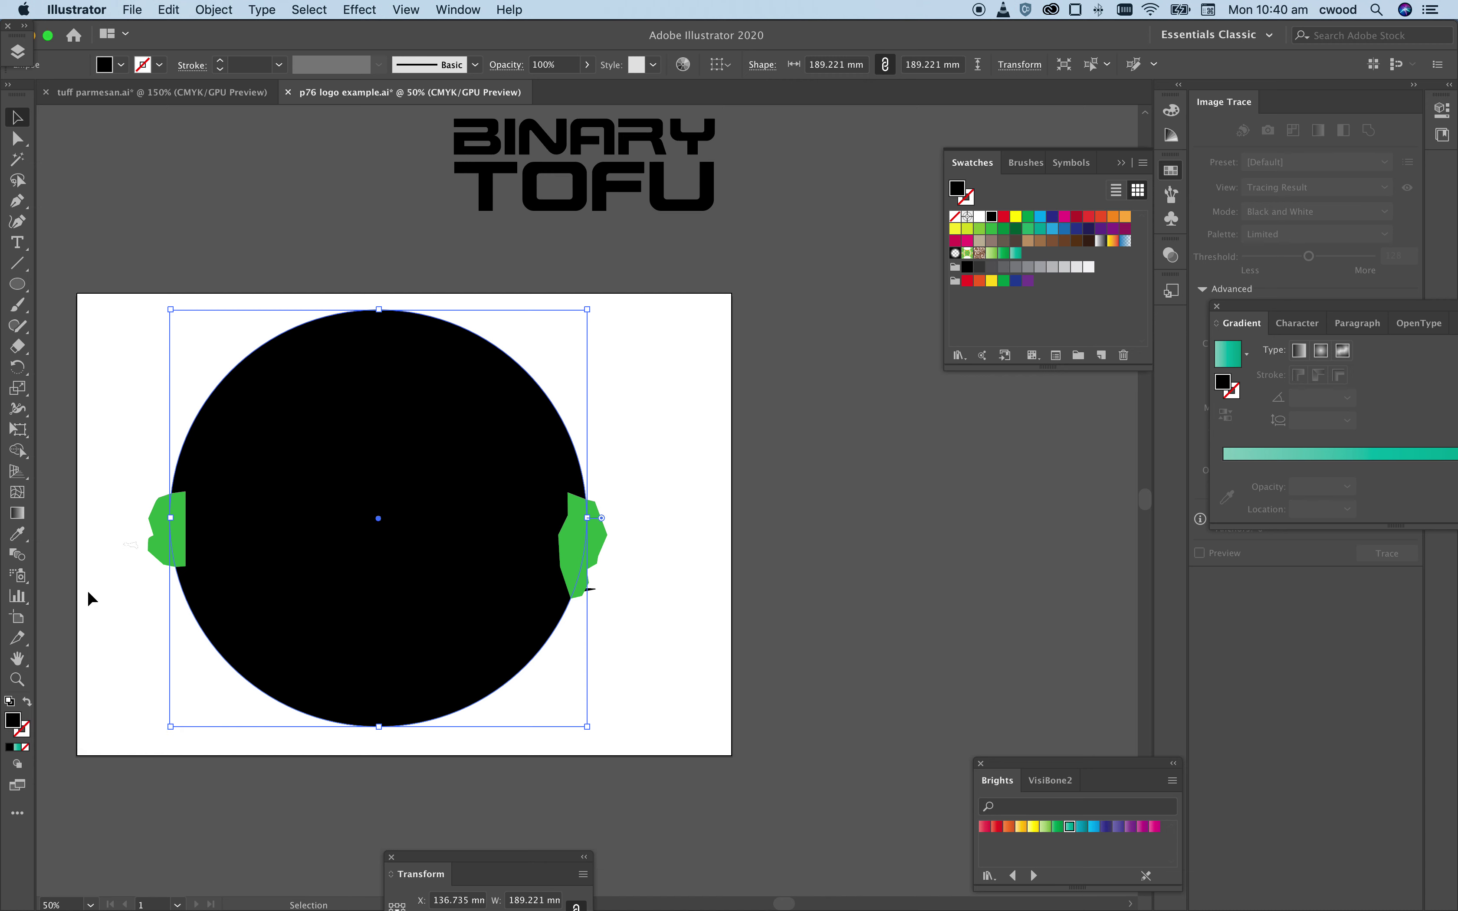
Step: Add the green front and rear shapes to the selected circle and merge all three with Pathfinder Unite
shift+click(114, 559)
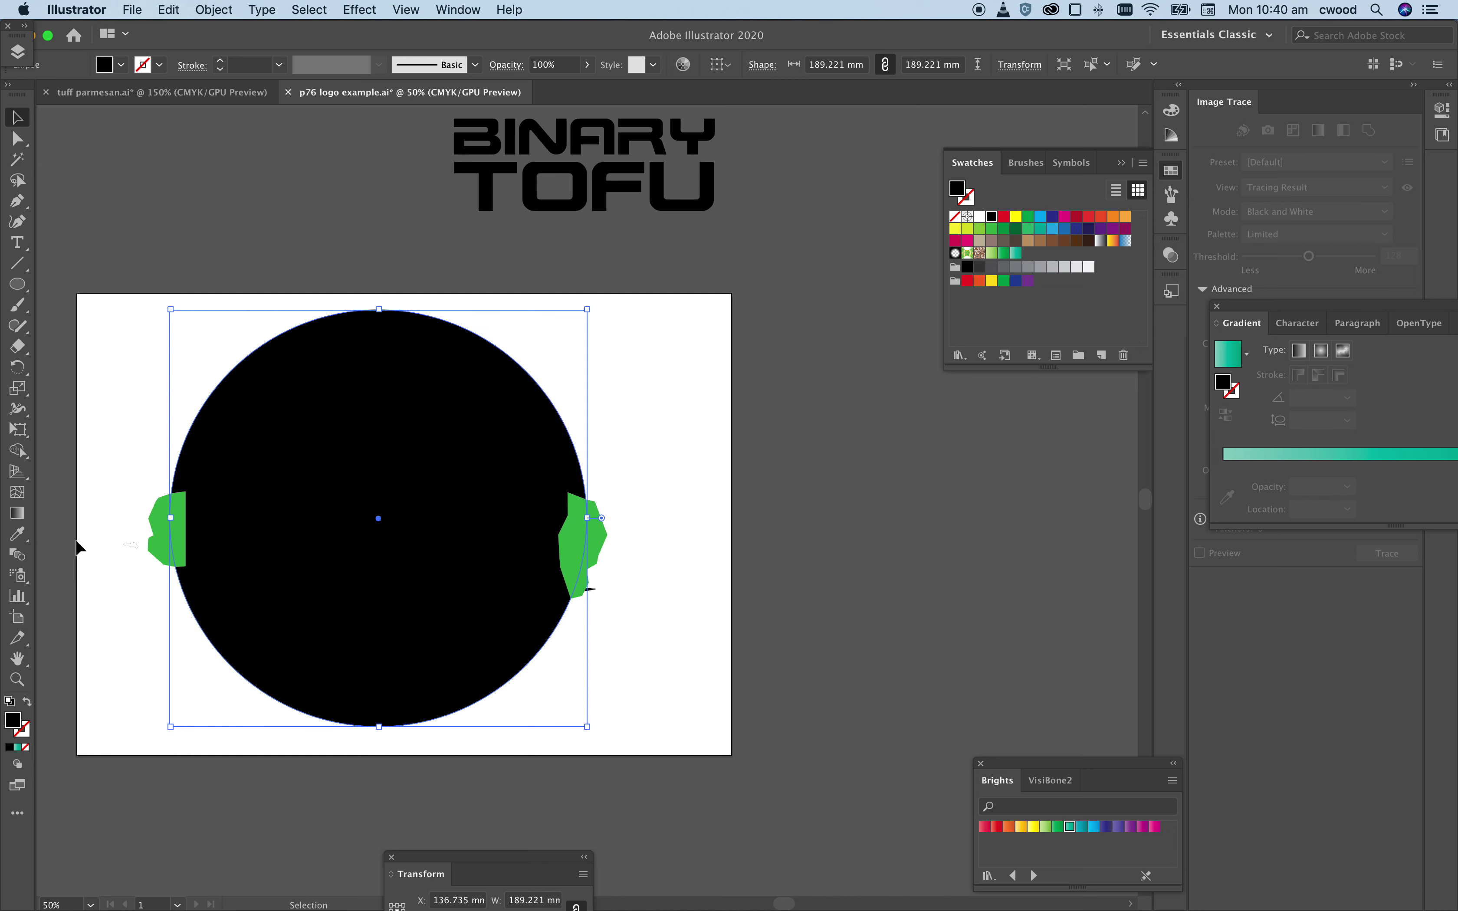
shift+click(160, 515)
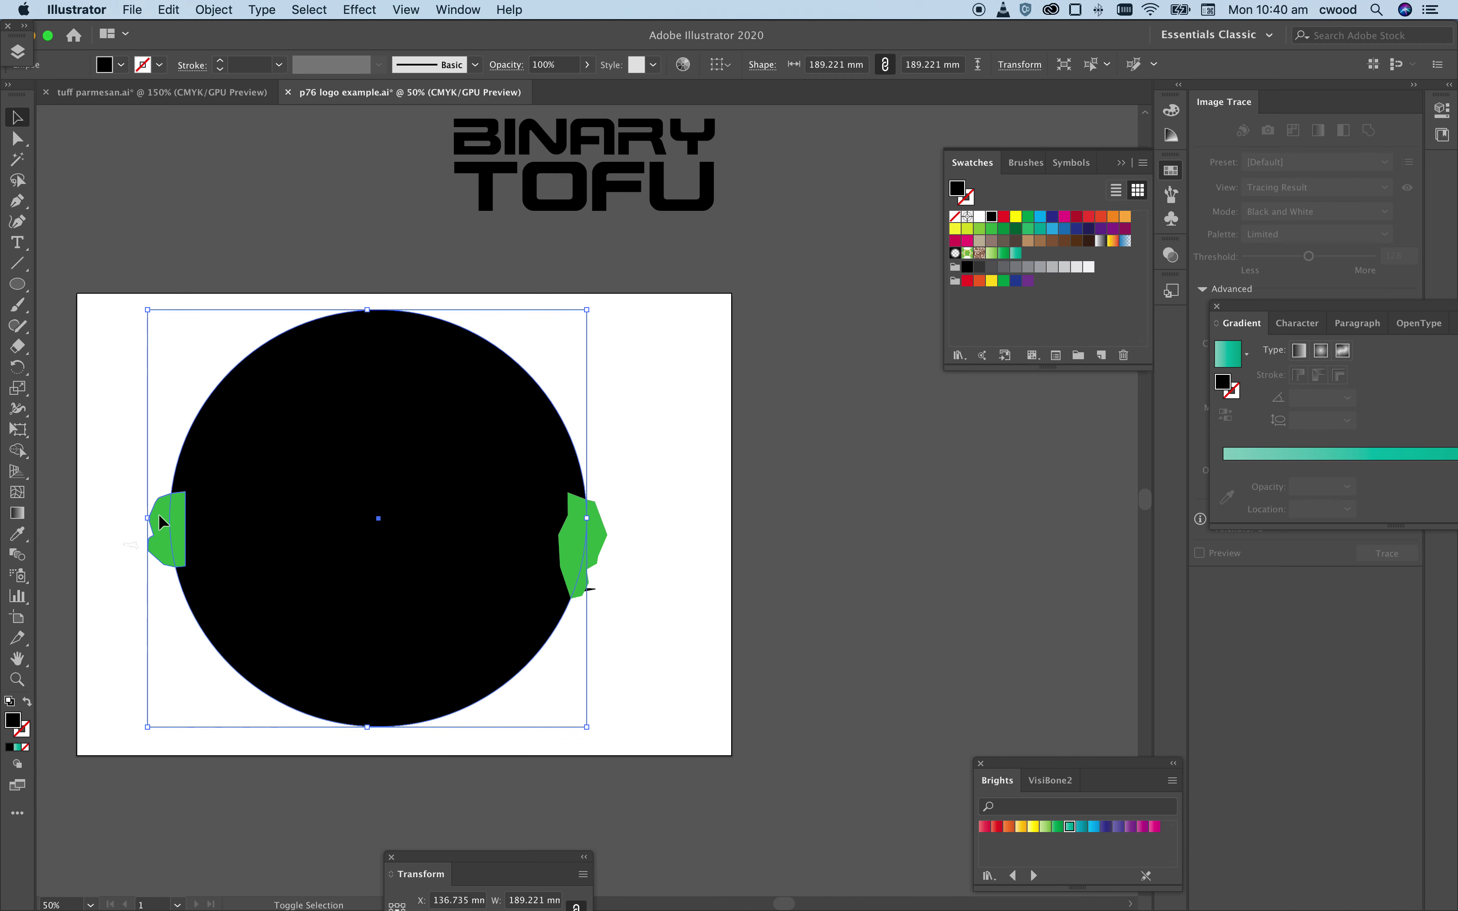
shift+click(596, 529)
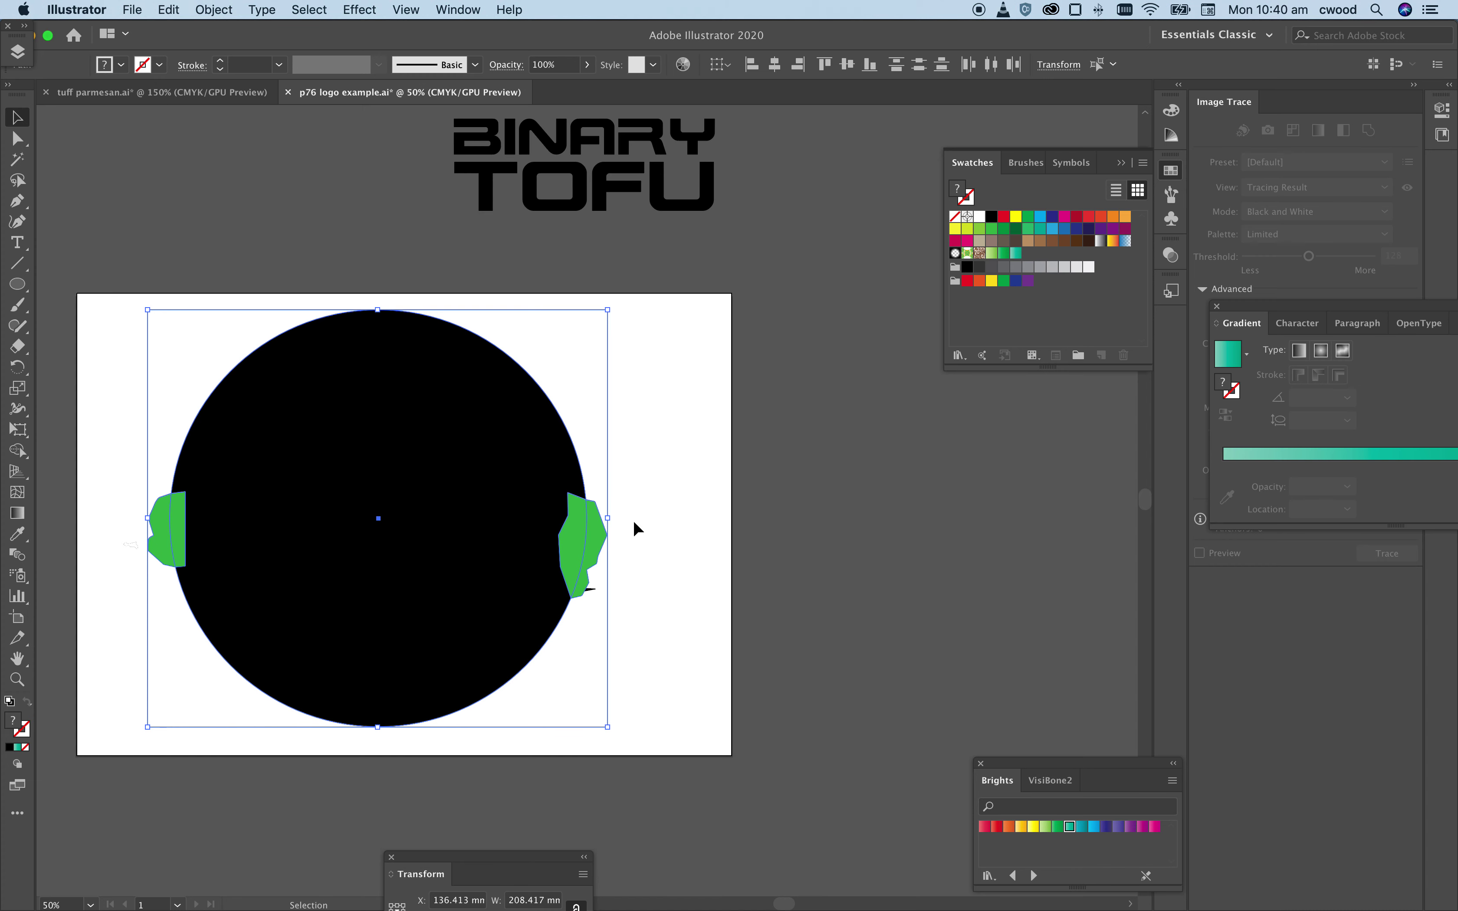
click(442, 7)
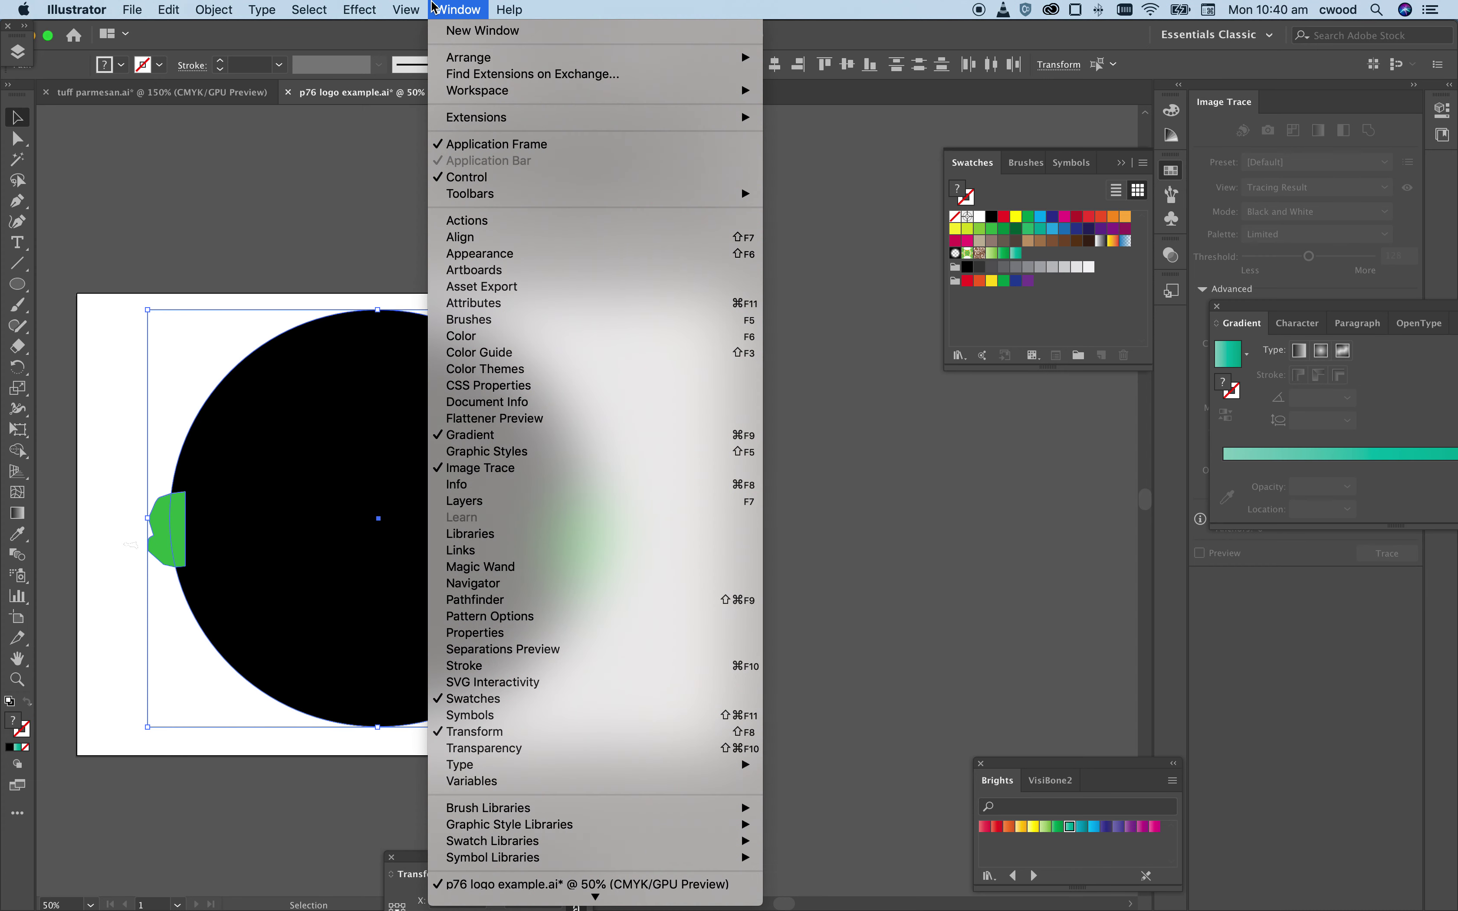
click(568, 601)
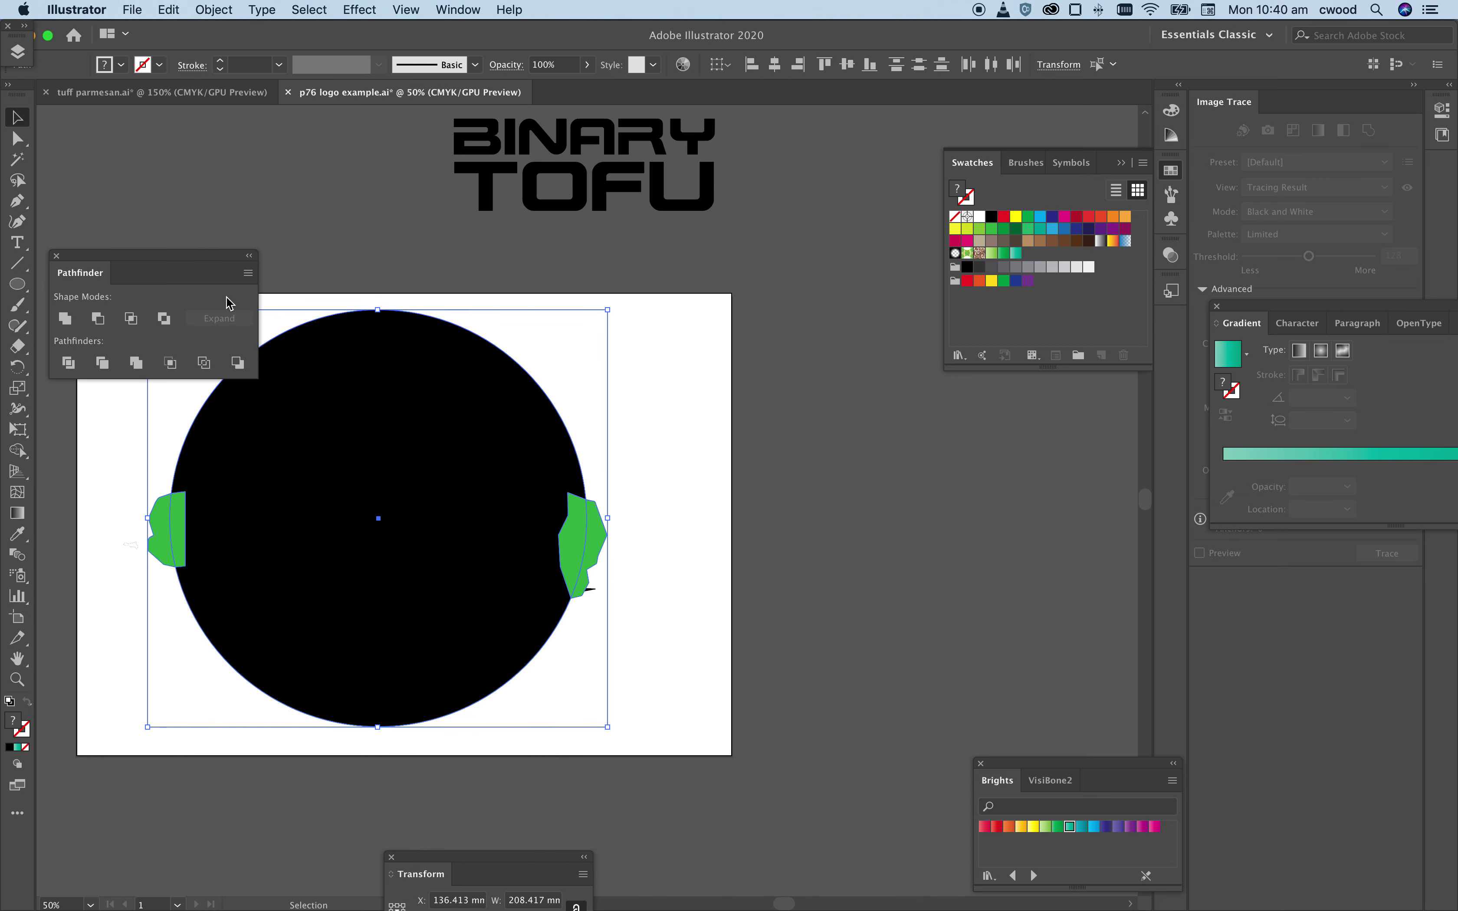
drag(182, 261, 1028, 430)
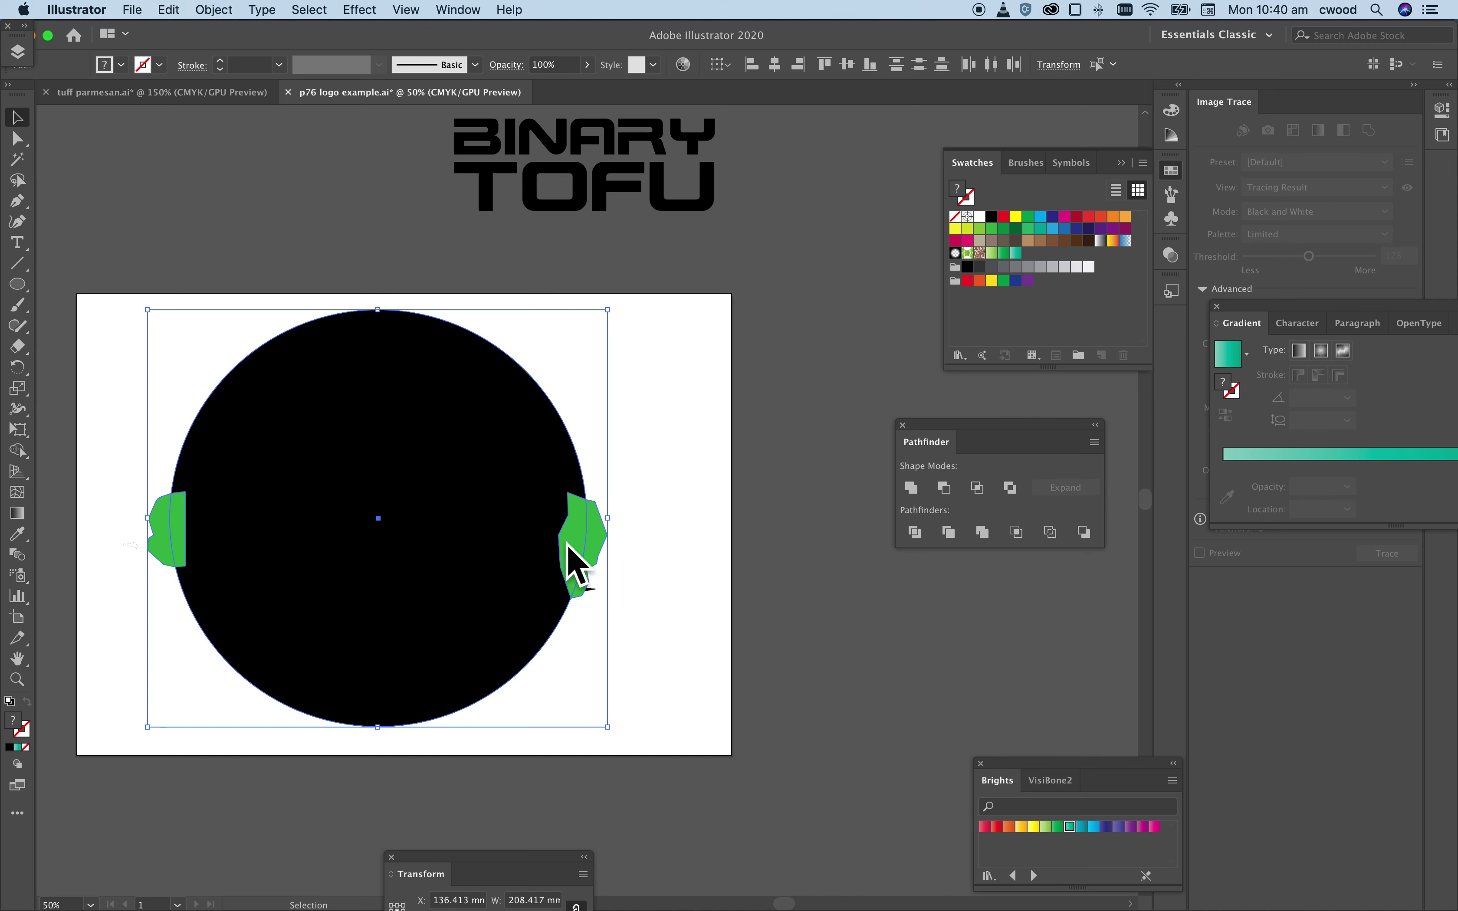
click(911, 489)
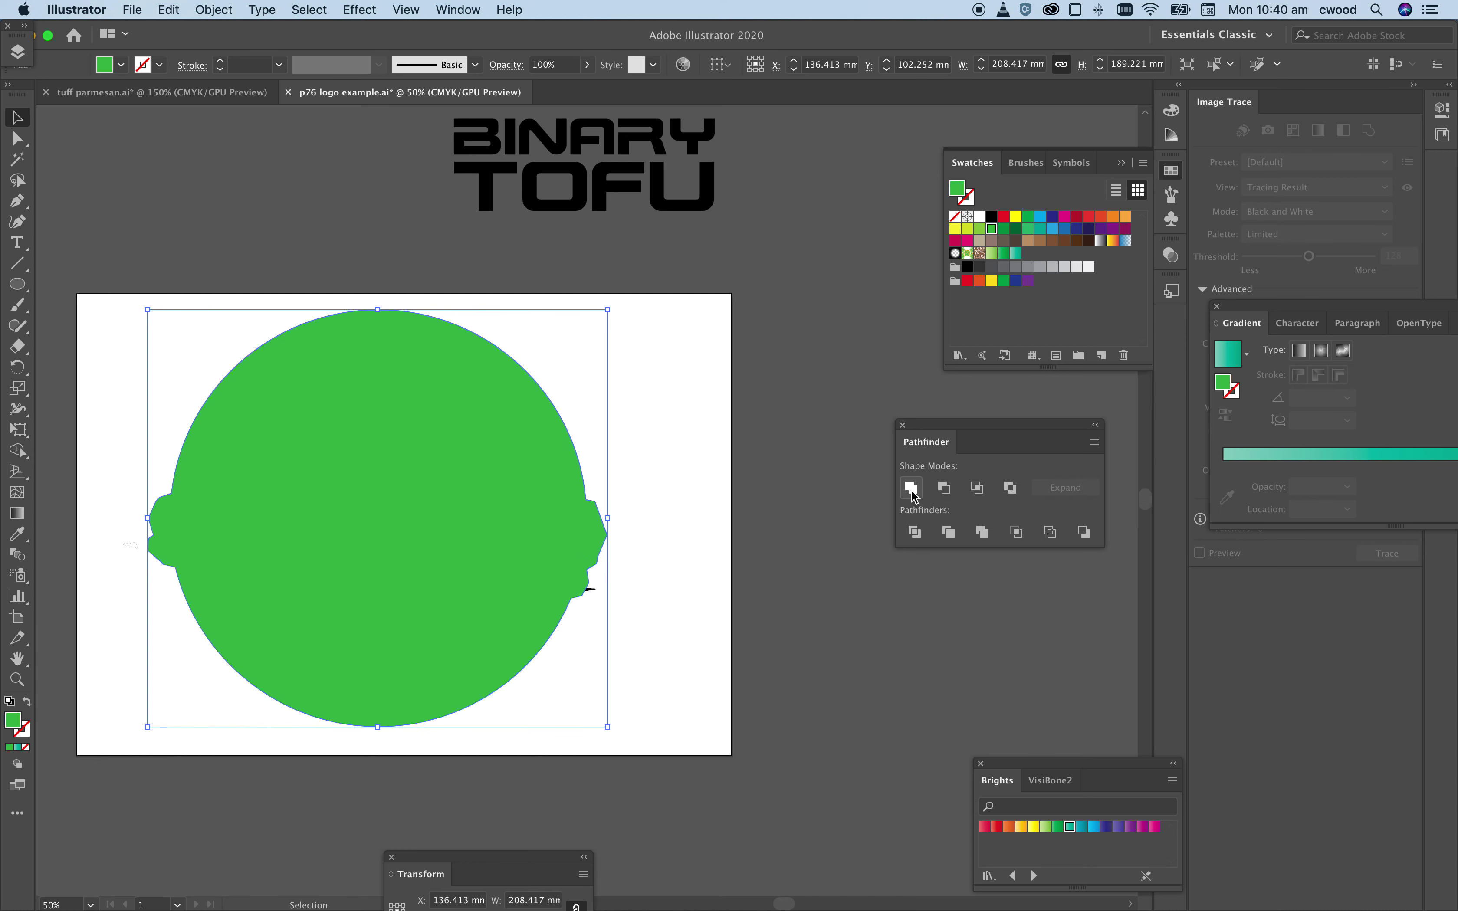
Step: Give the merged outline no fill and a 2 pt black stroke, then deselect it
click(26, 700)
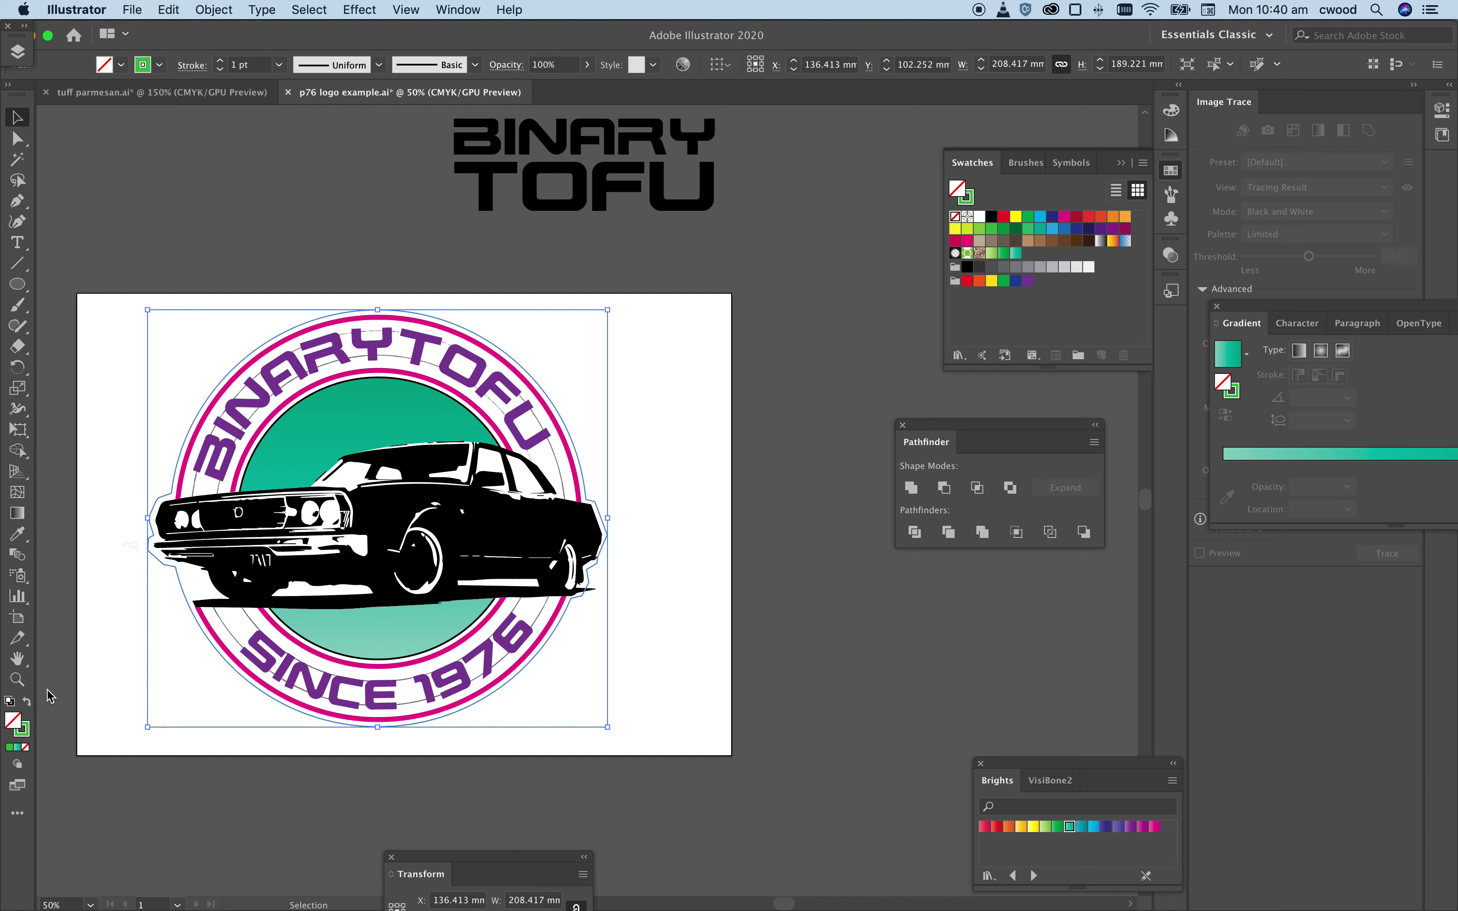
click(992, 217)
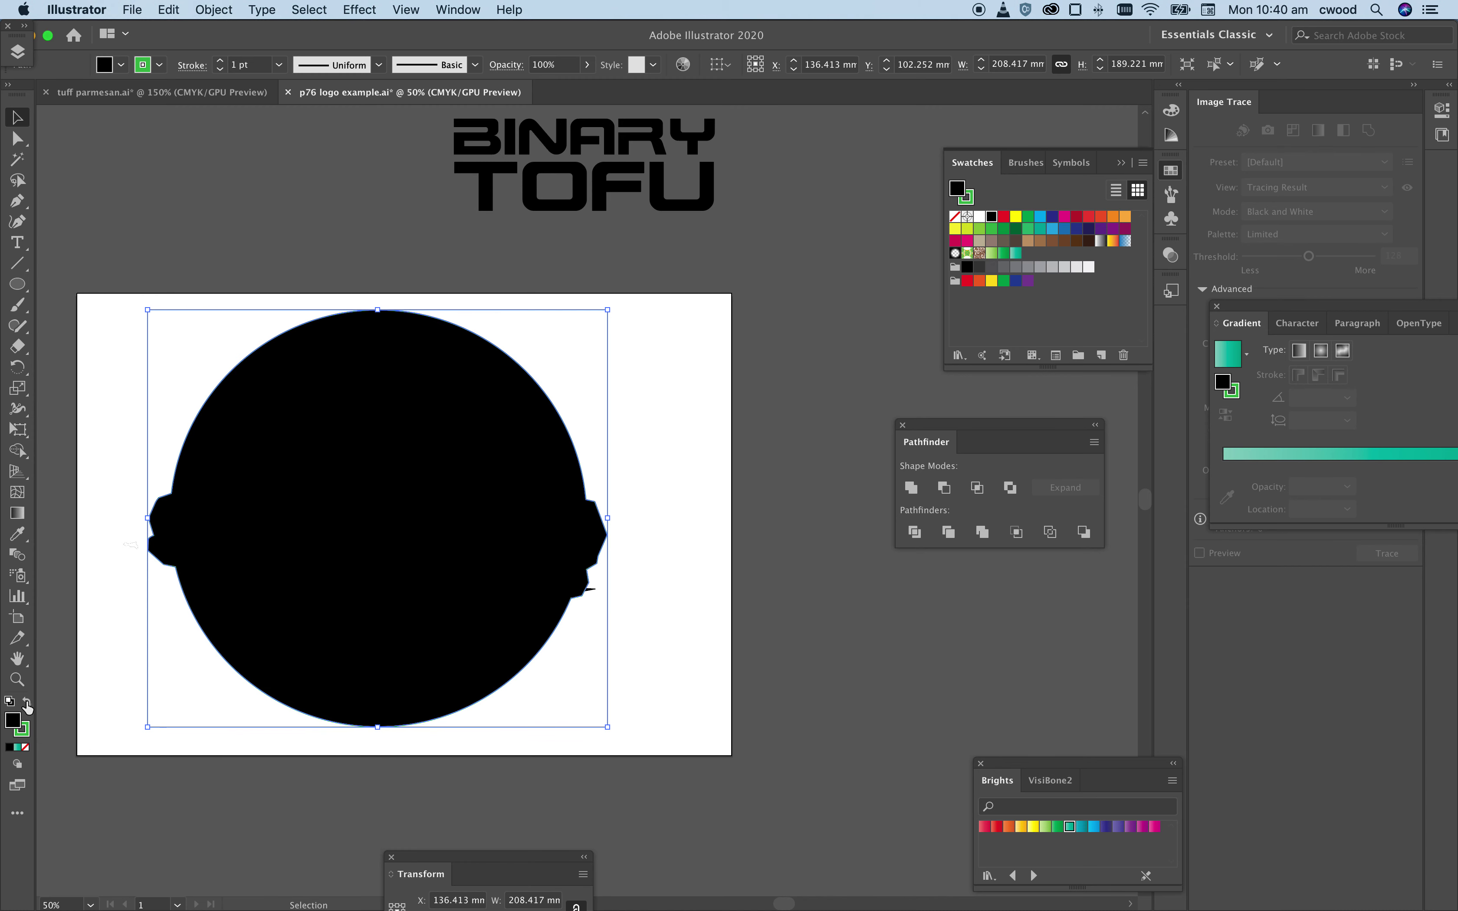
click(26, 748)
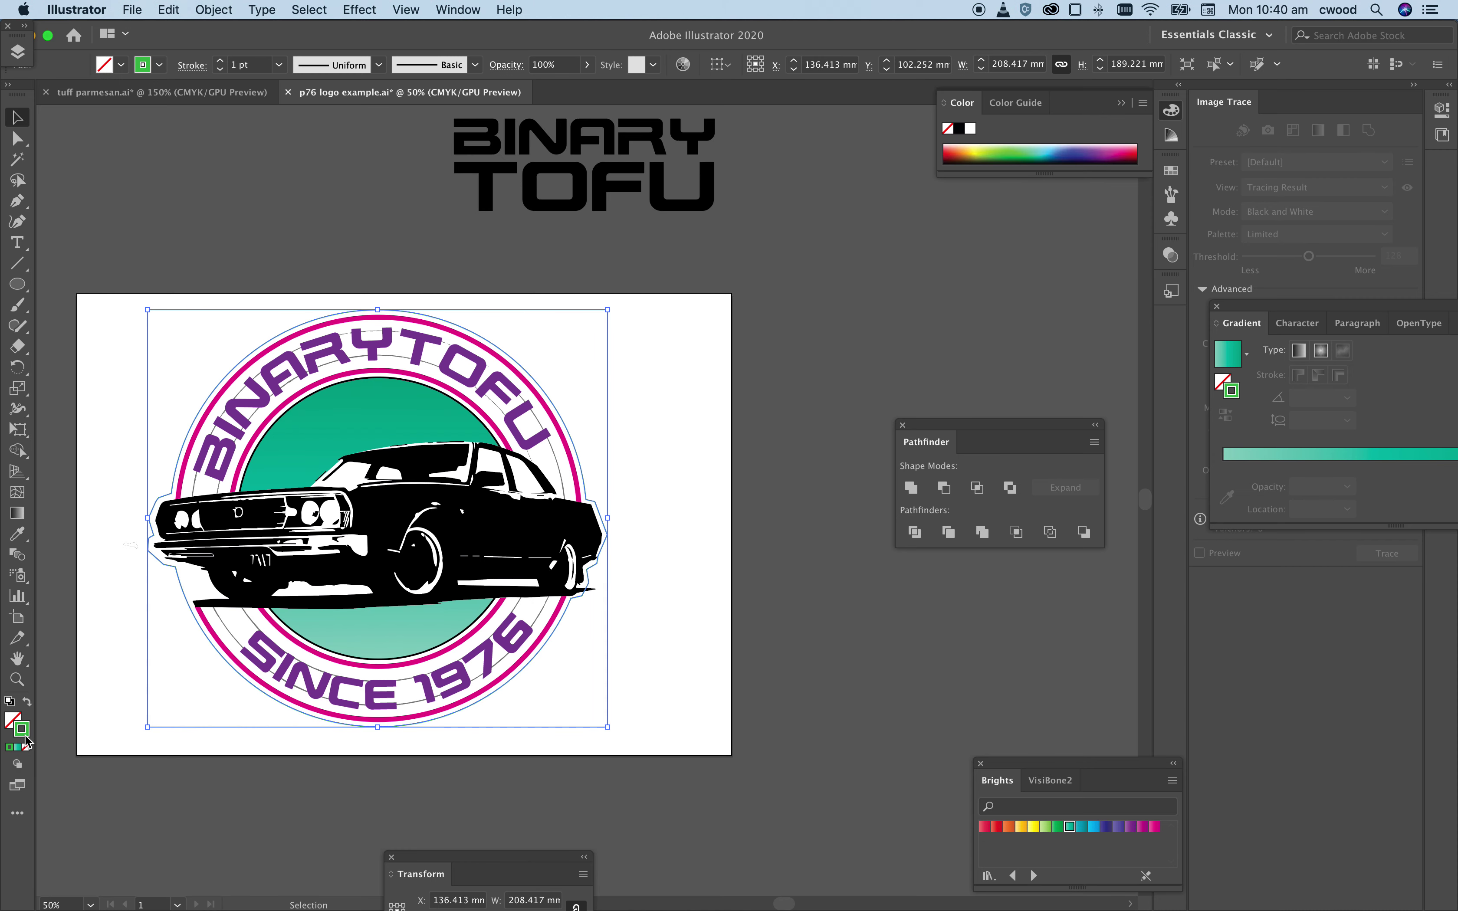
click(959, 130)
click(221, 60)
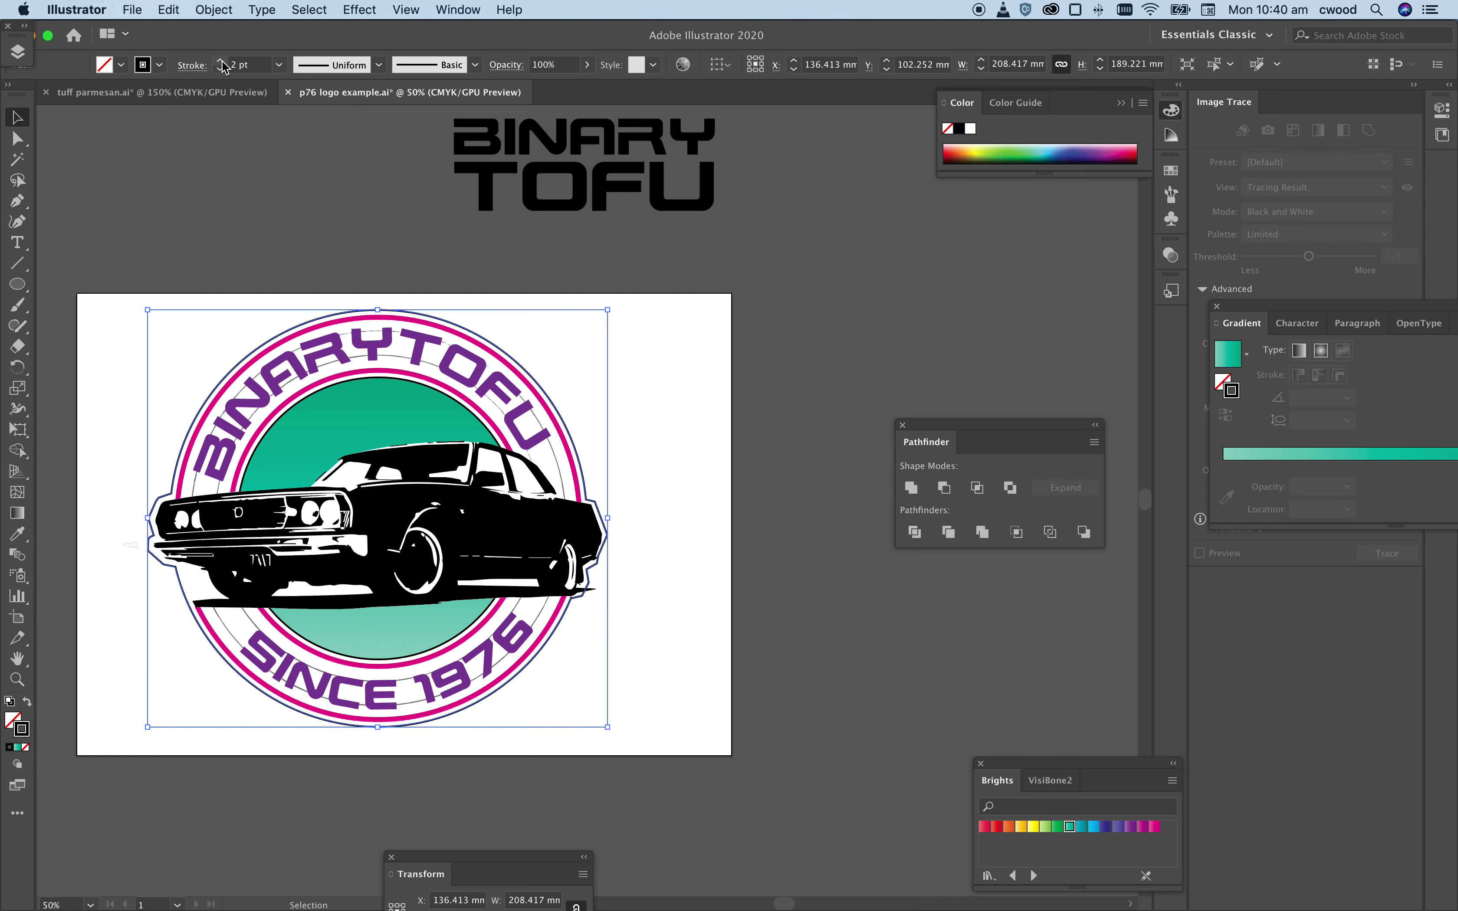
click(103, 309)
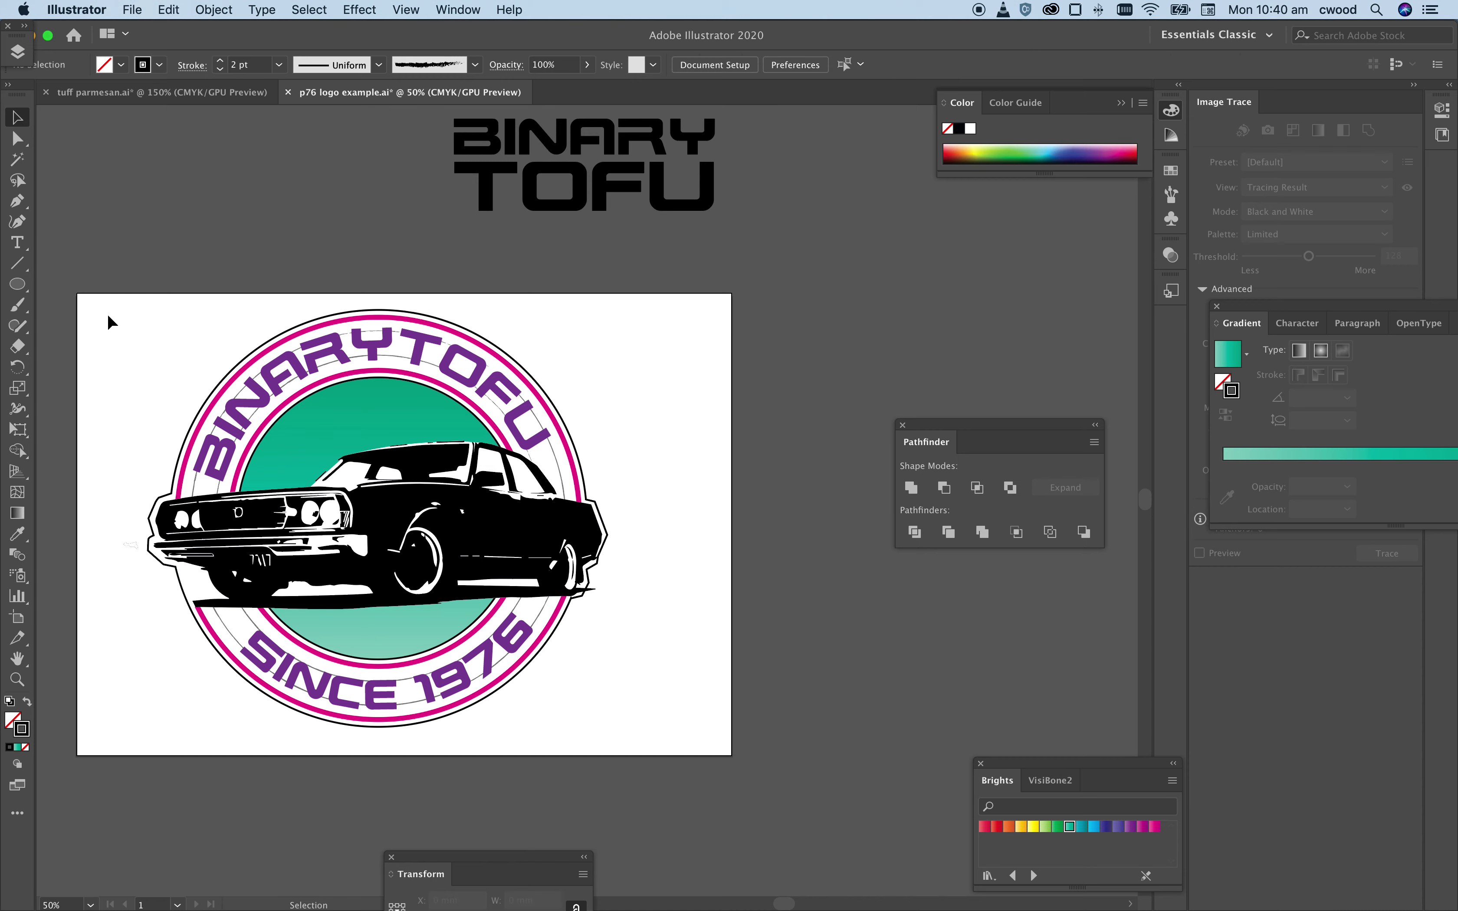
Step: Shift the merged outline's anchor points at the car's rear tip and rear bumper slightly outward with Direct Selection to even the gap
key(super+1)
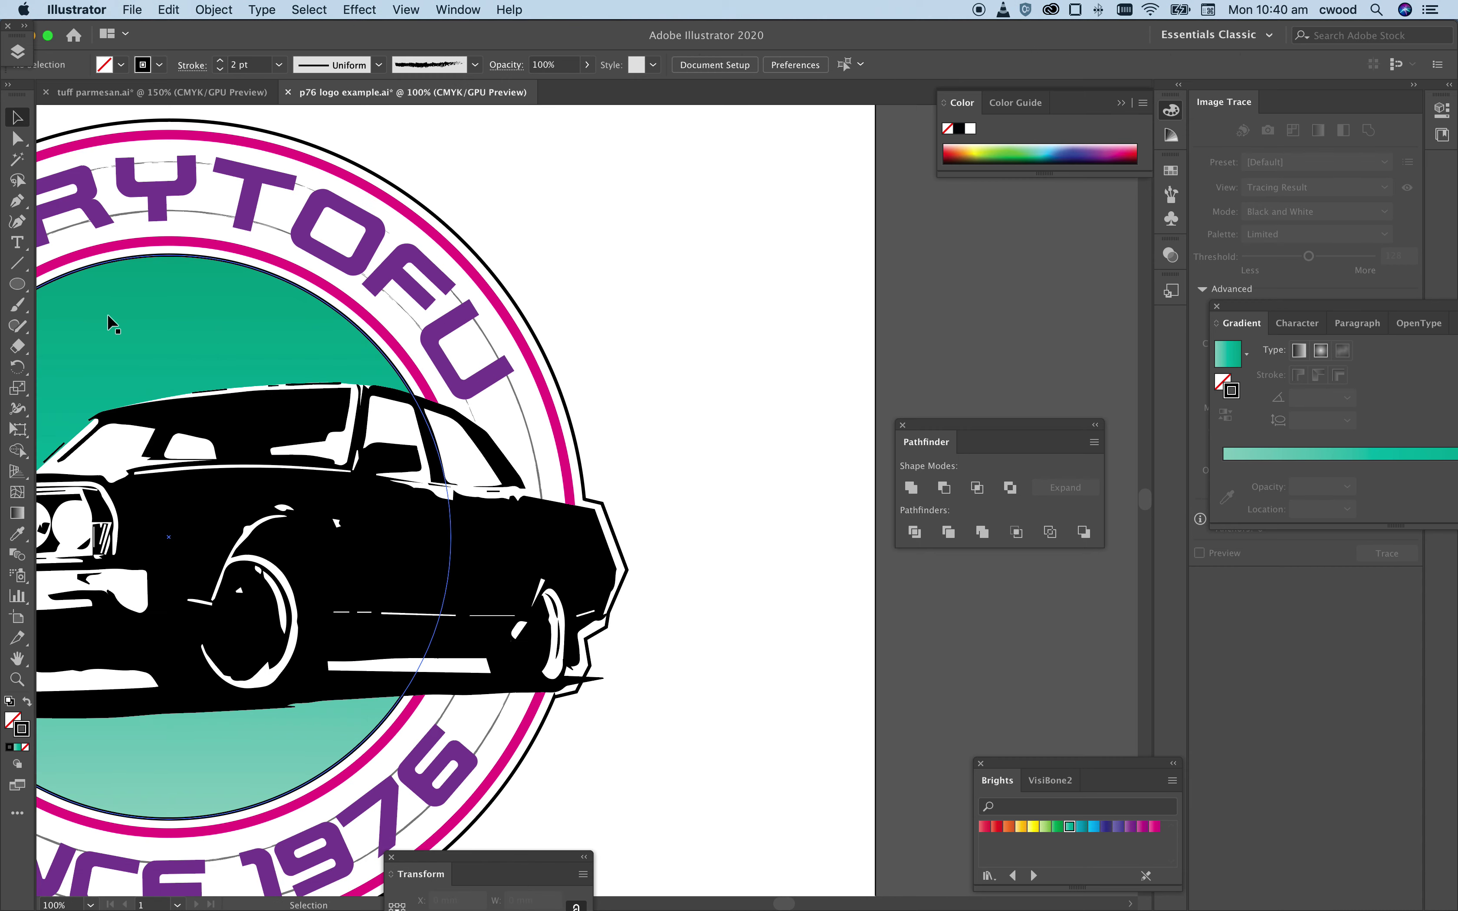
scroll(109, 322, left, 5)
scroll(109, 322, up, 1)
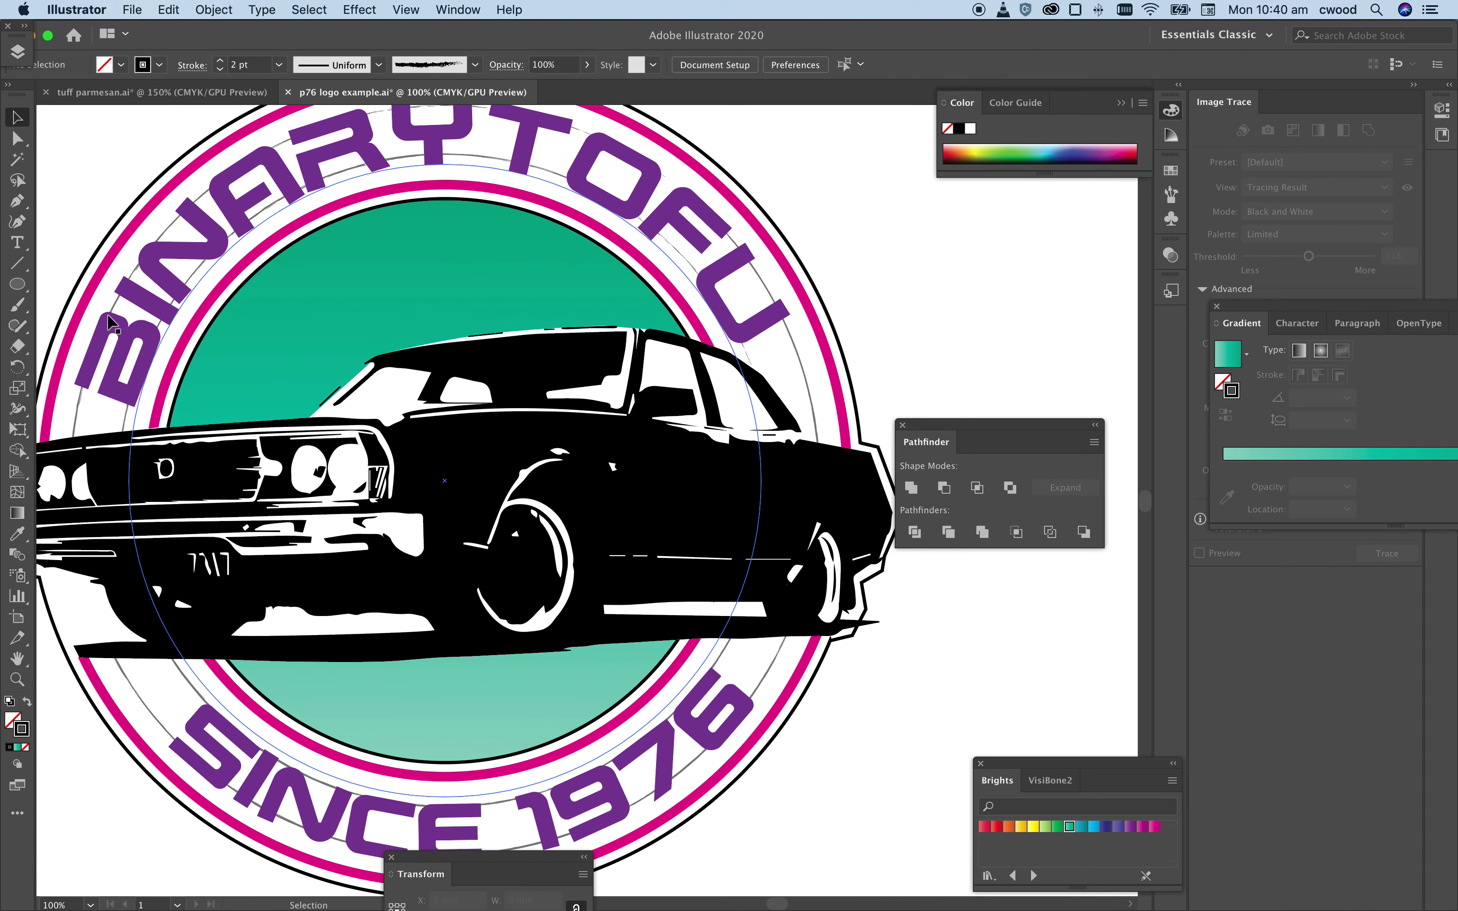
scroll(109, 323, left, 4)
scroll(109, 323, down, 1)
scroll(108, 312, right, 8)
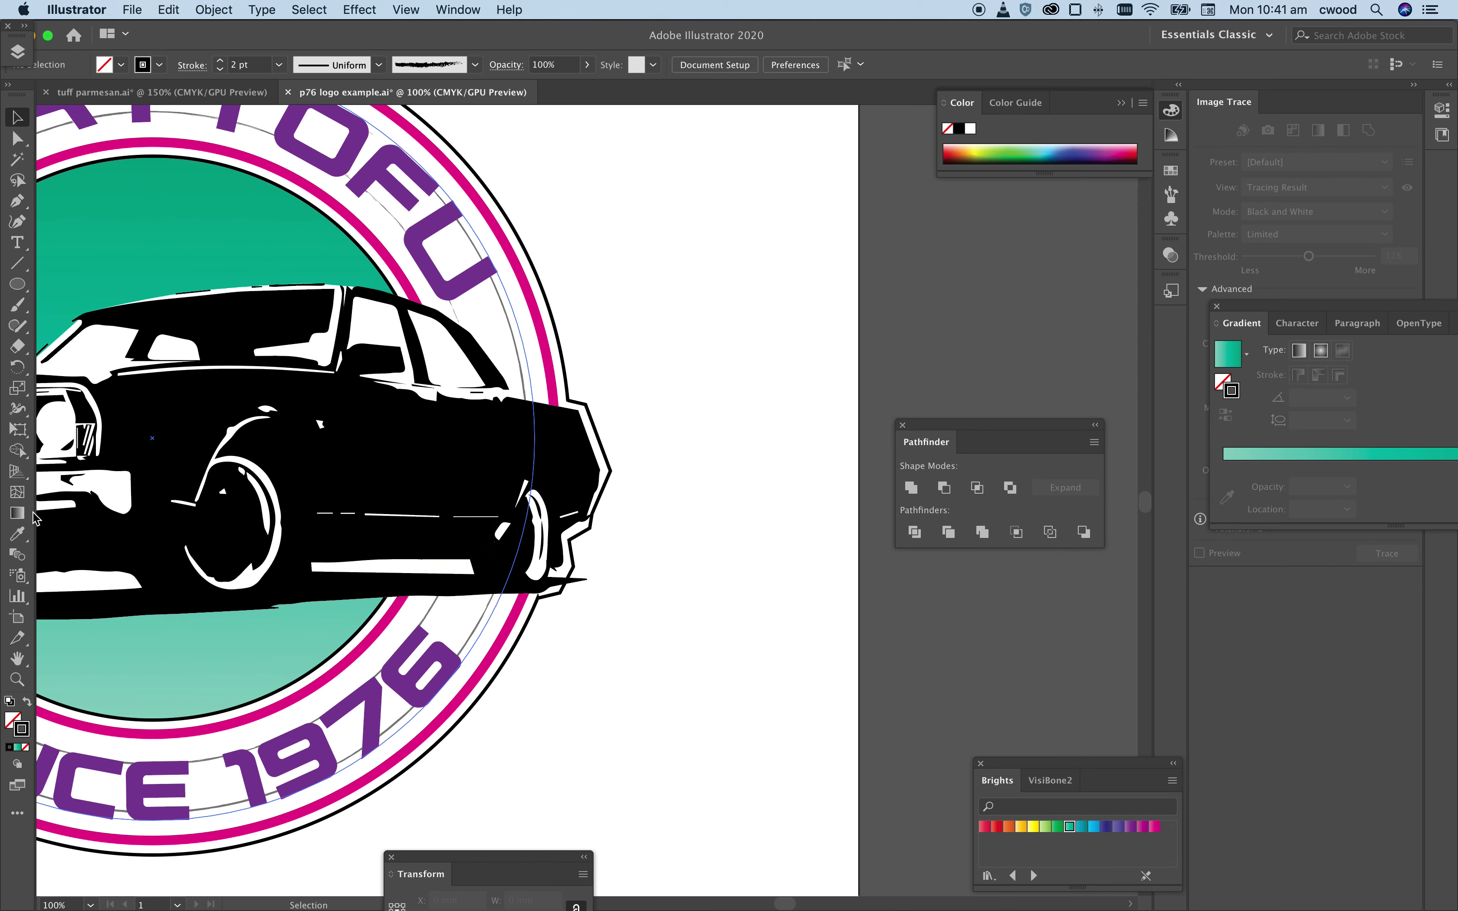
click(17, 679)
drag(526, 362, 710, 625)
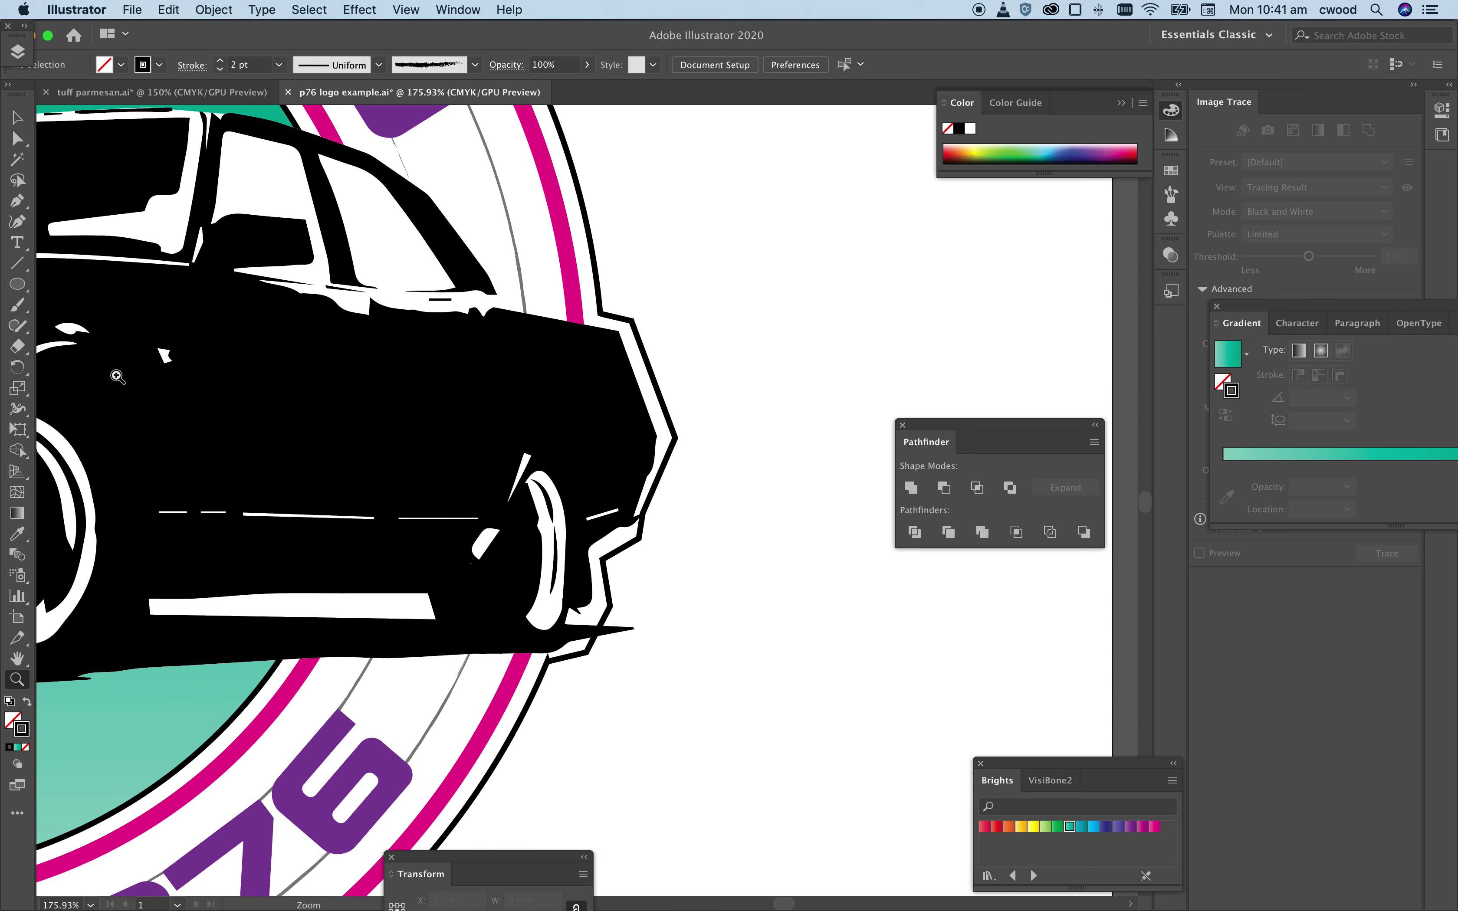
click(16, 138)
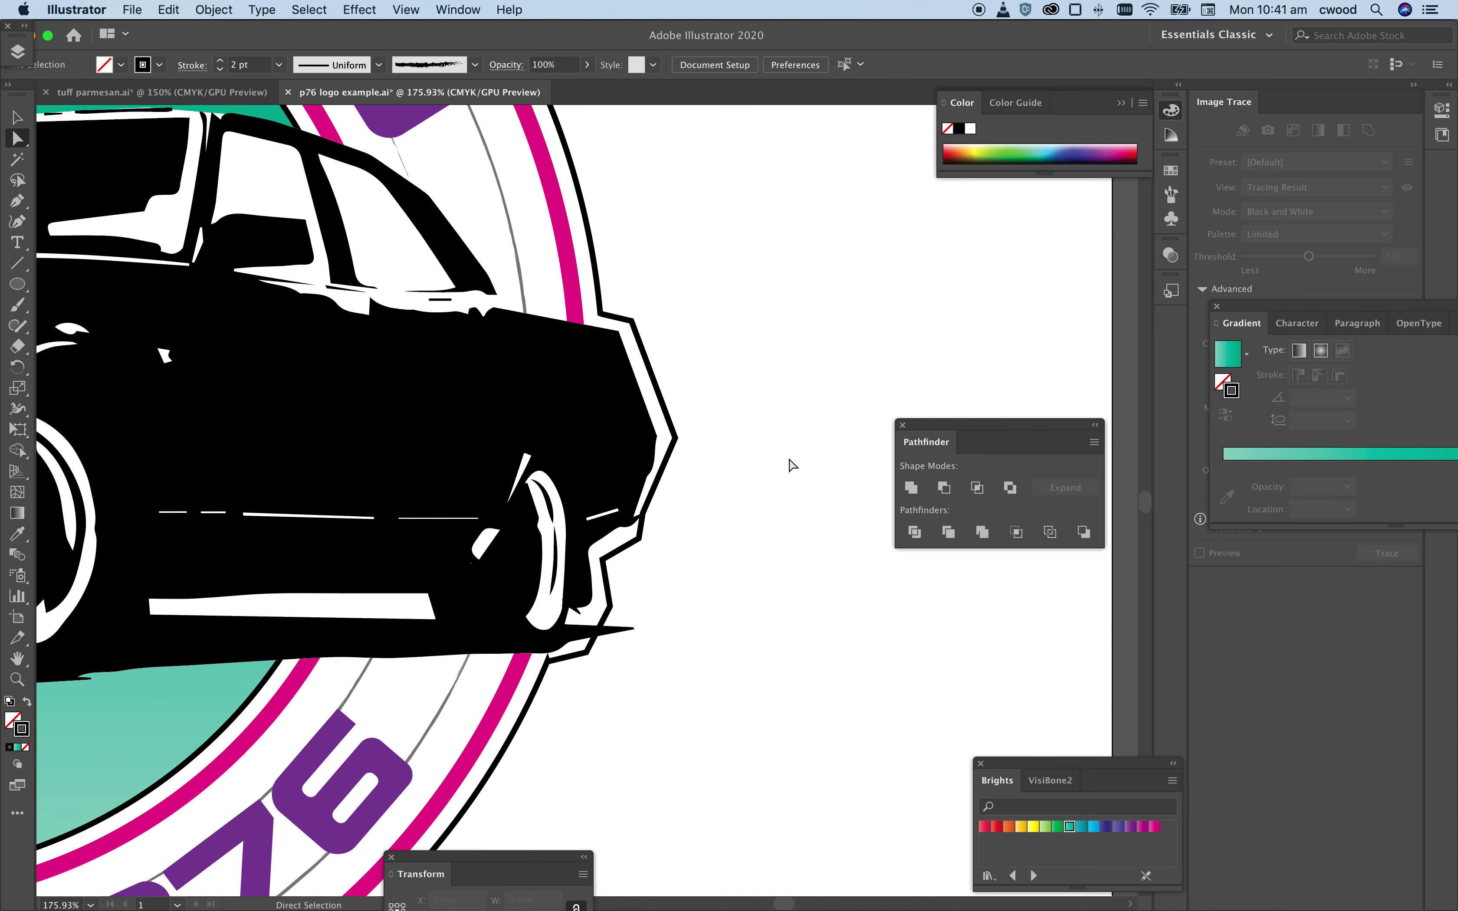
drag(677, 439, 680, 447)
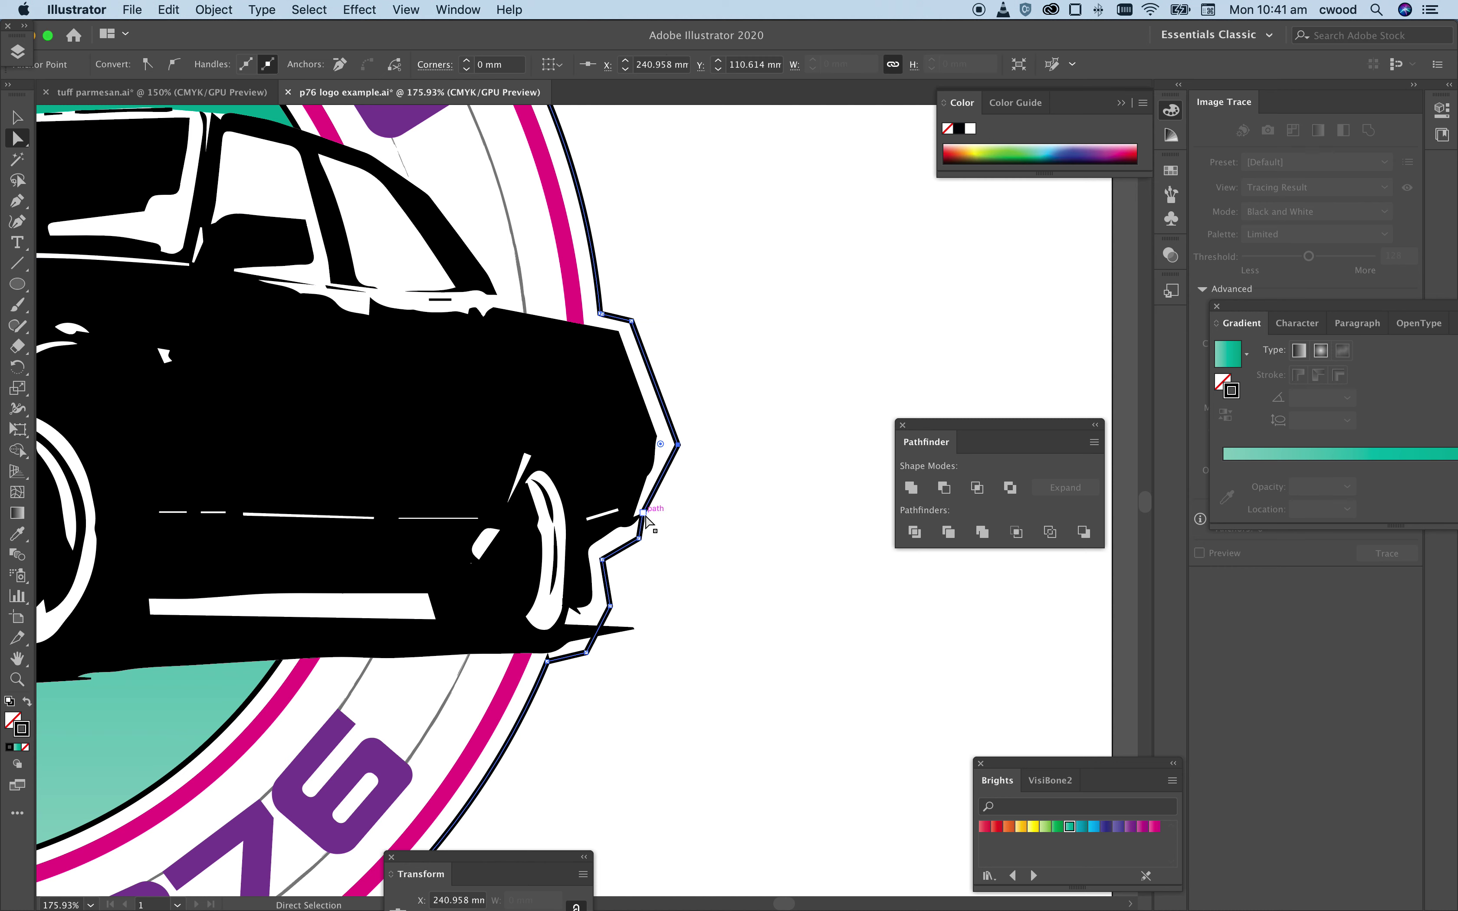
drag(645, 514, 648, 520)
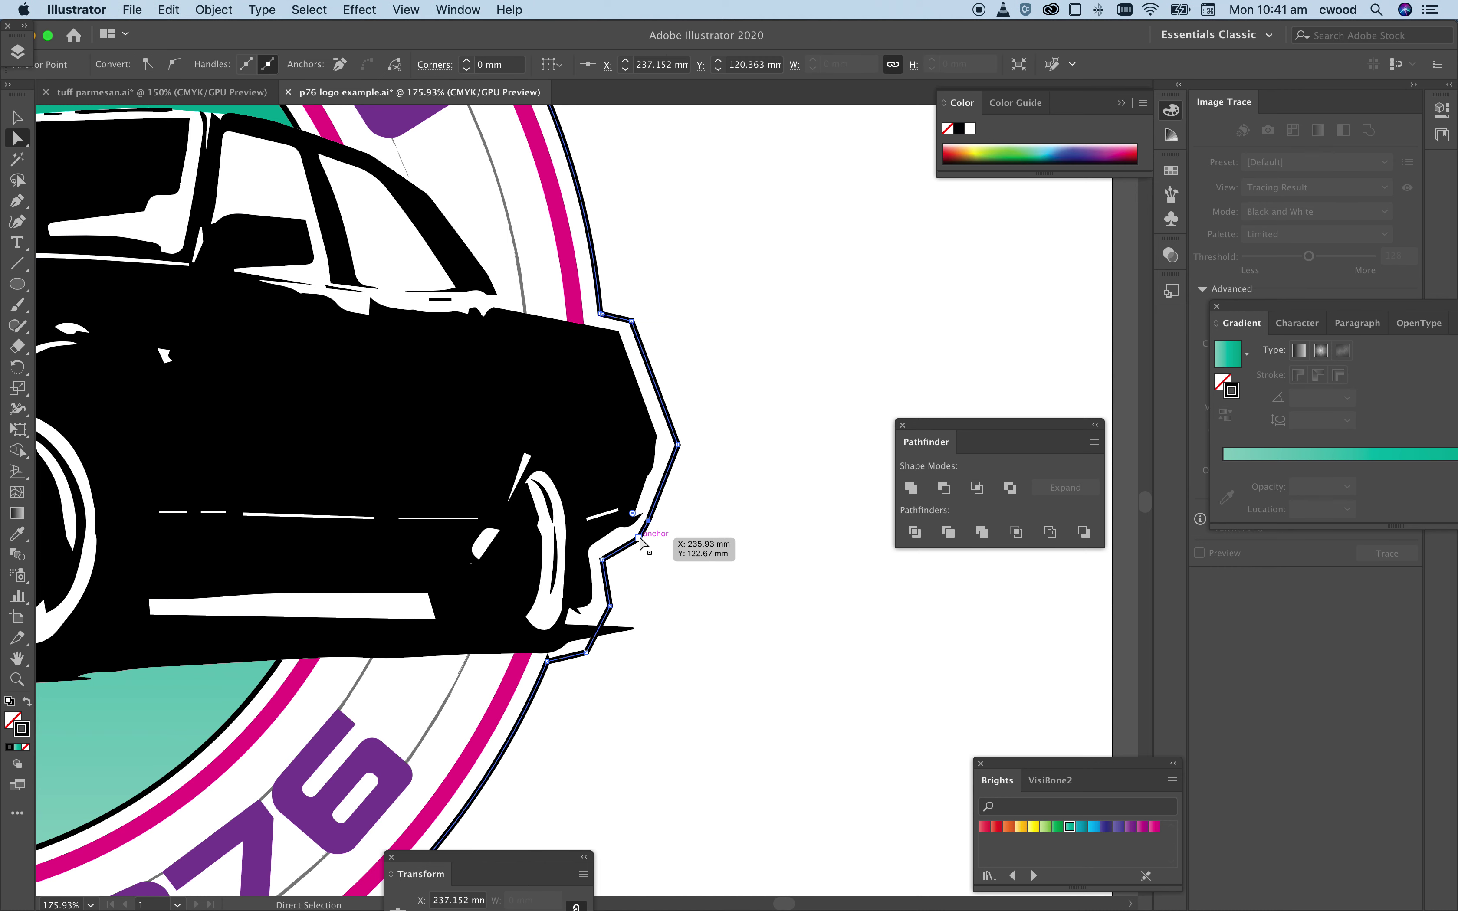
click(641, 539)
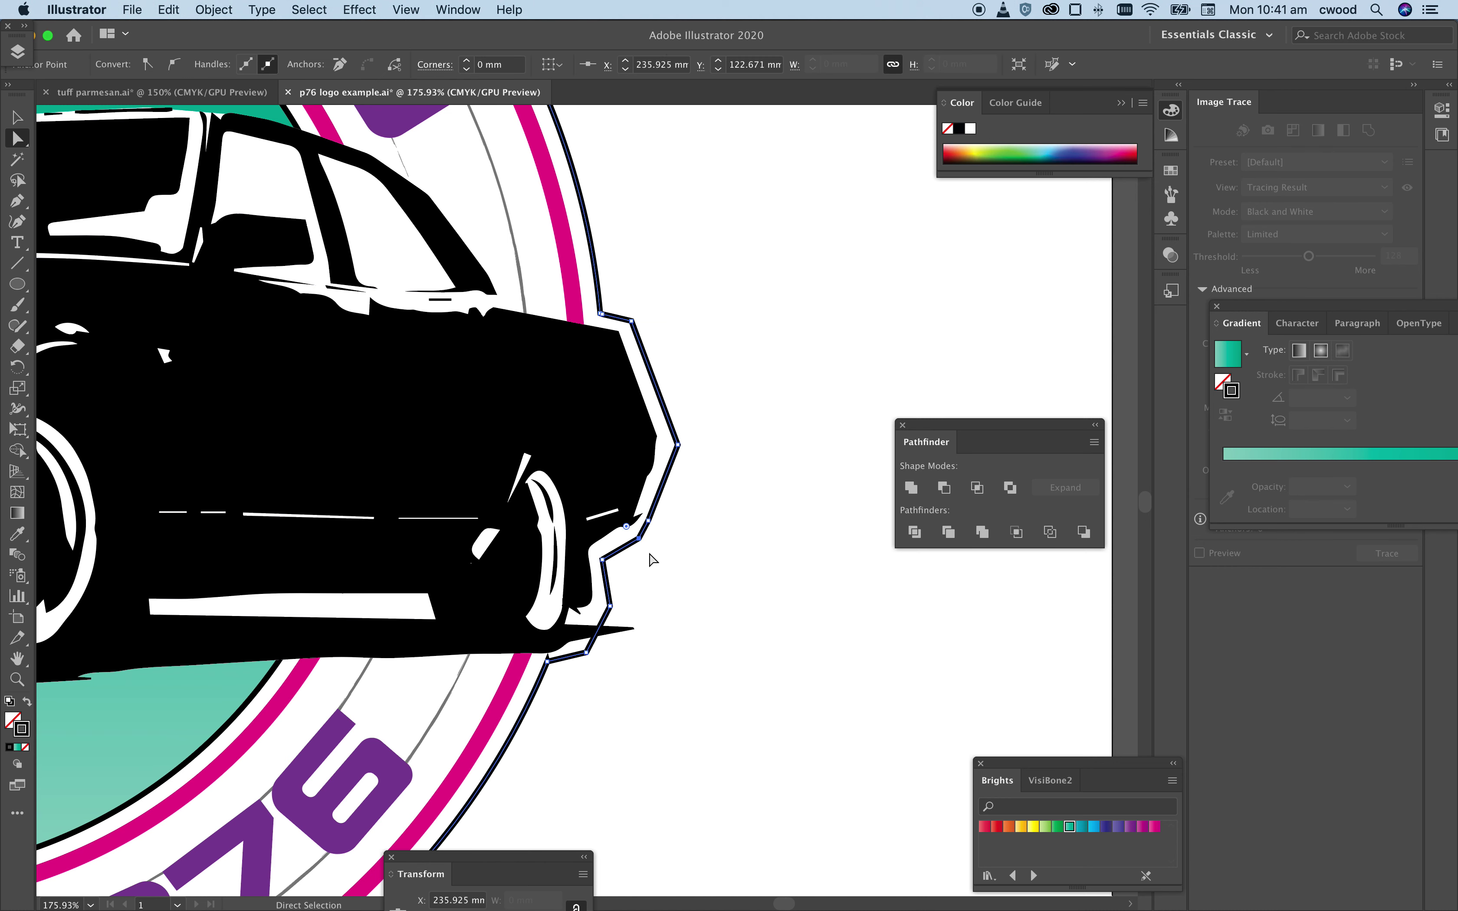
Step: Move the outline's lower anchor points behind the rear wheel so the line runs straight down behind the car's shadow, and deselect it
drag(610, 606, 559, 641)
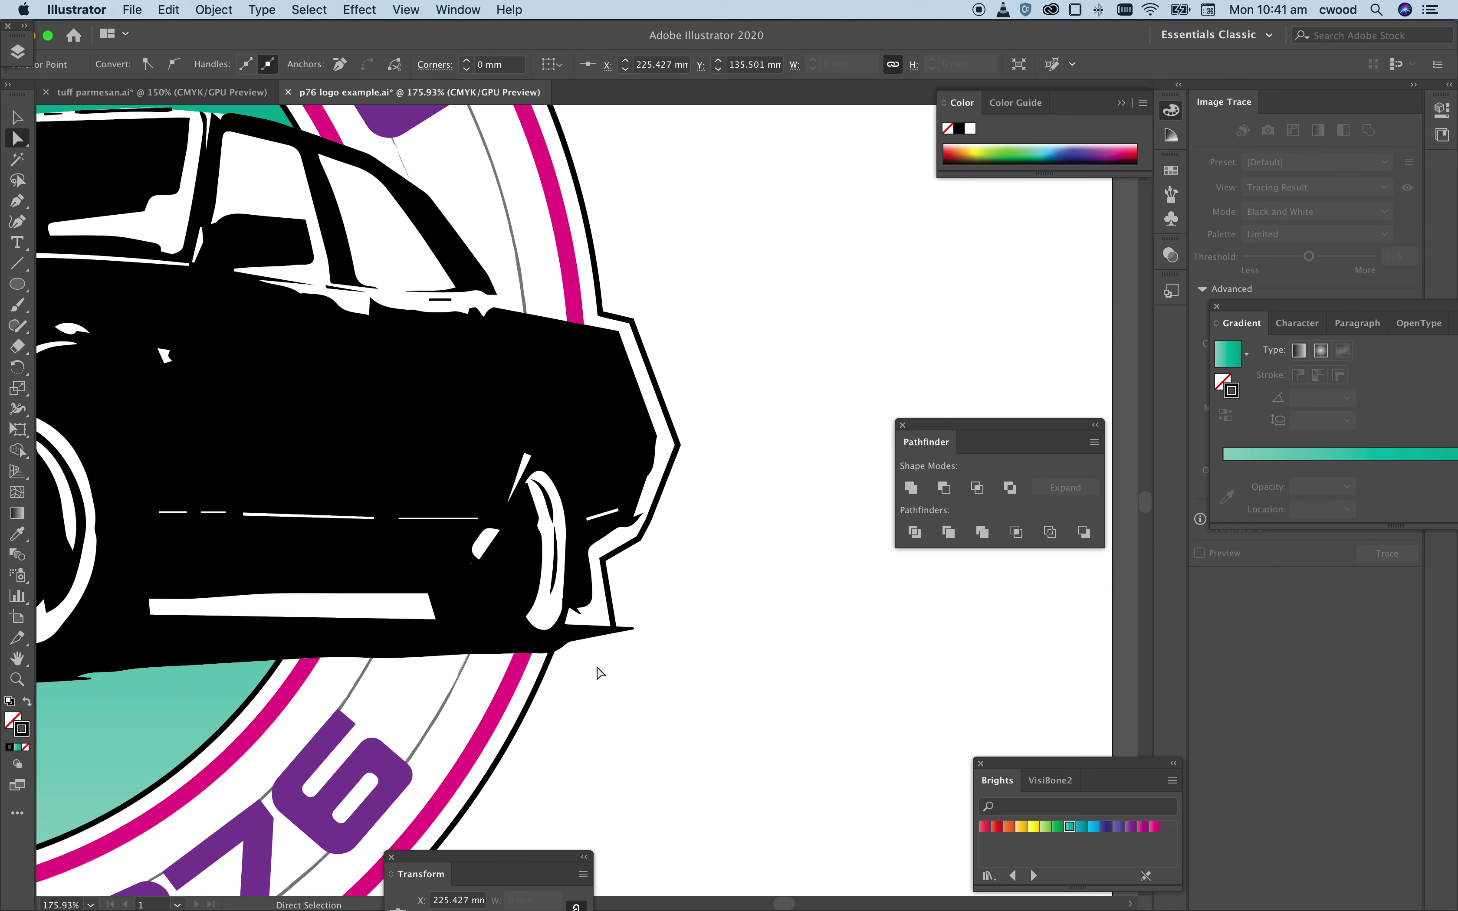
click(683, 686)
scroll(690, 683, up, 3)
scroll(690, 683, down, 2)
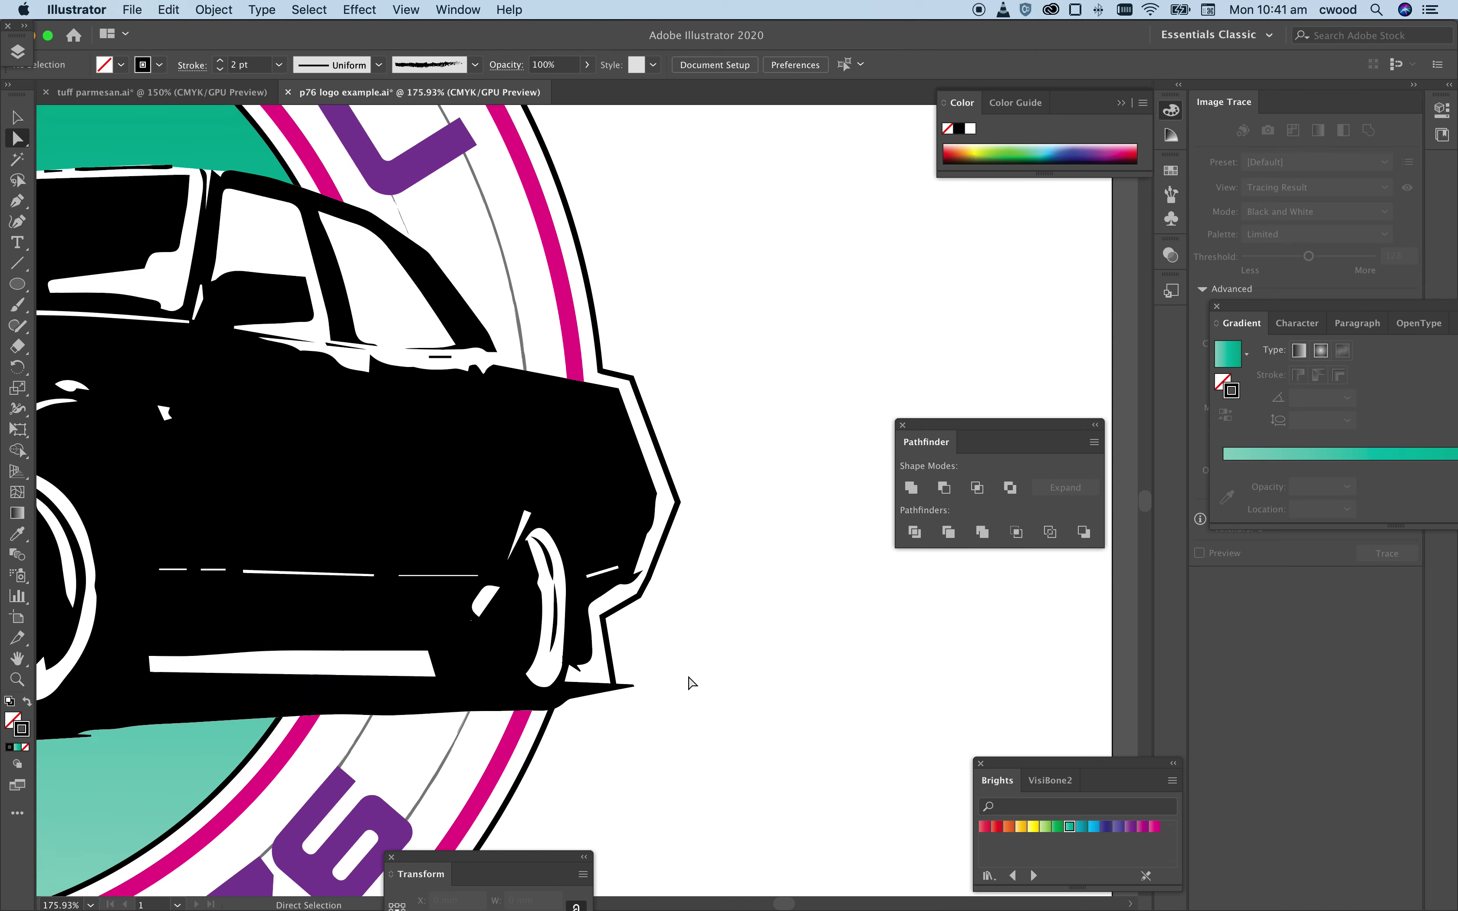
Step: Inspect the outline around the car's front end and the whole artboard, moving the Pathfinder panel clear of the logo
drag(788, 907, 767, 907)
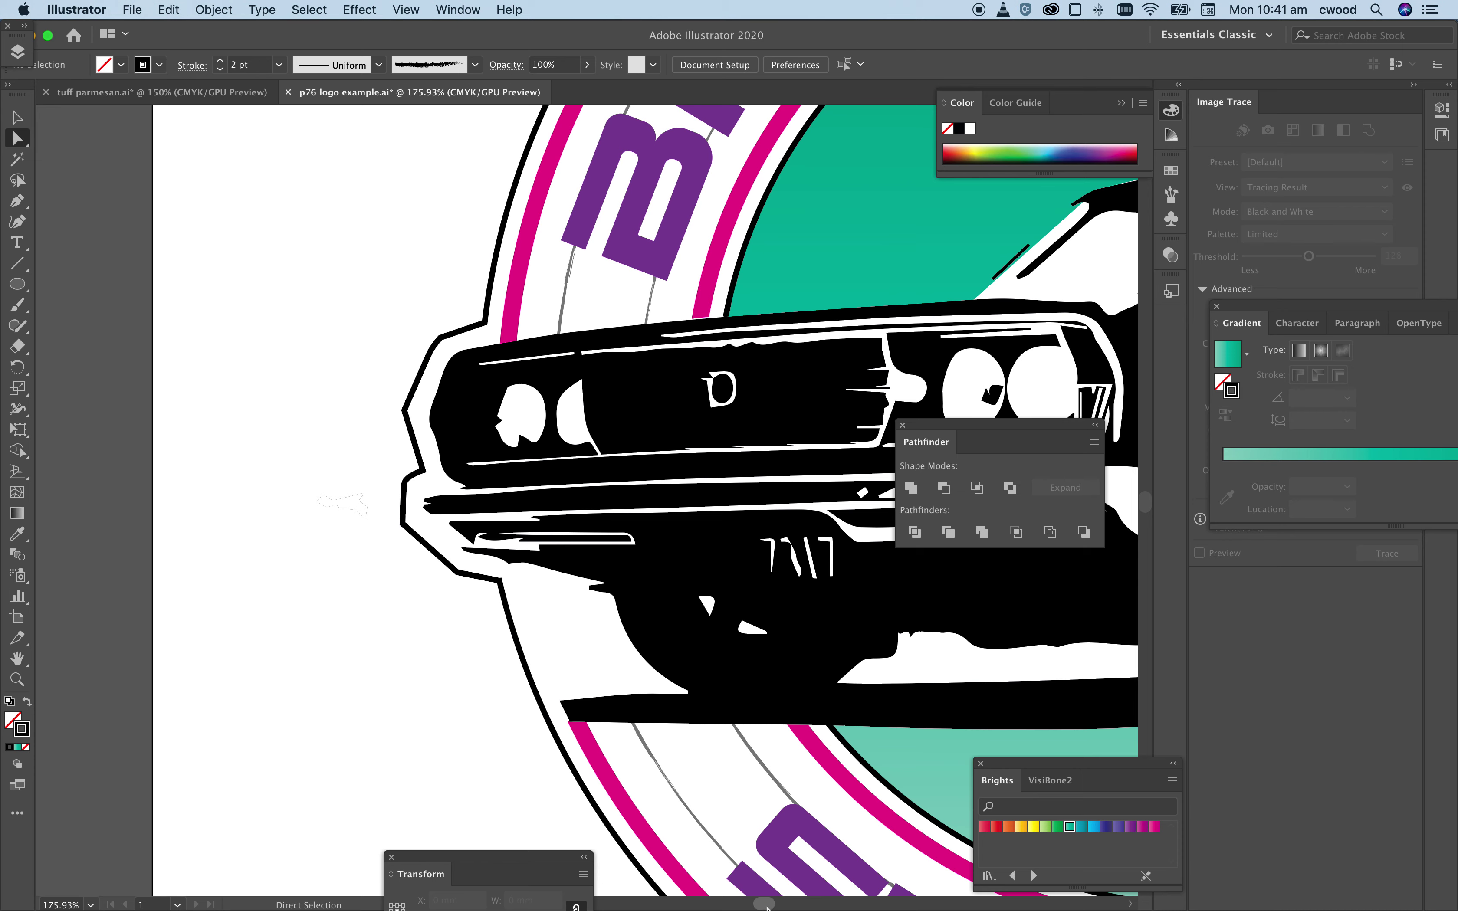
scroll(470, 715, down, 3)
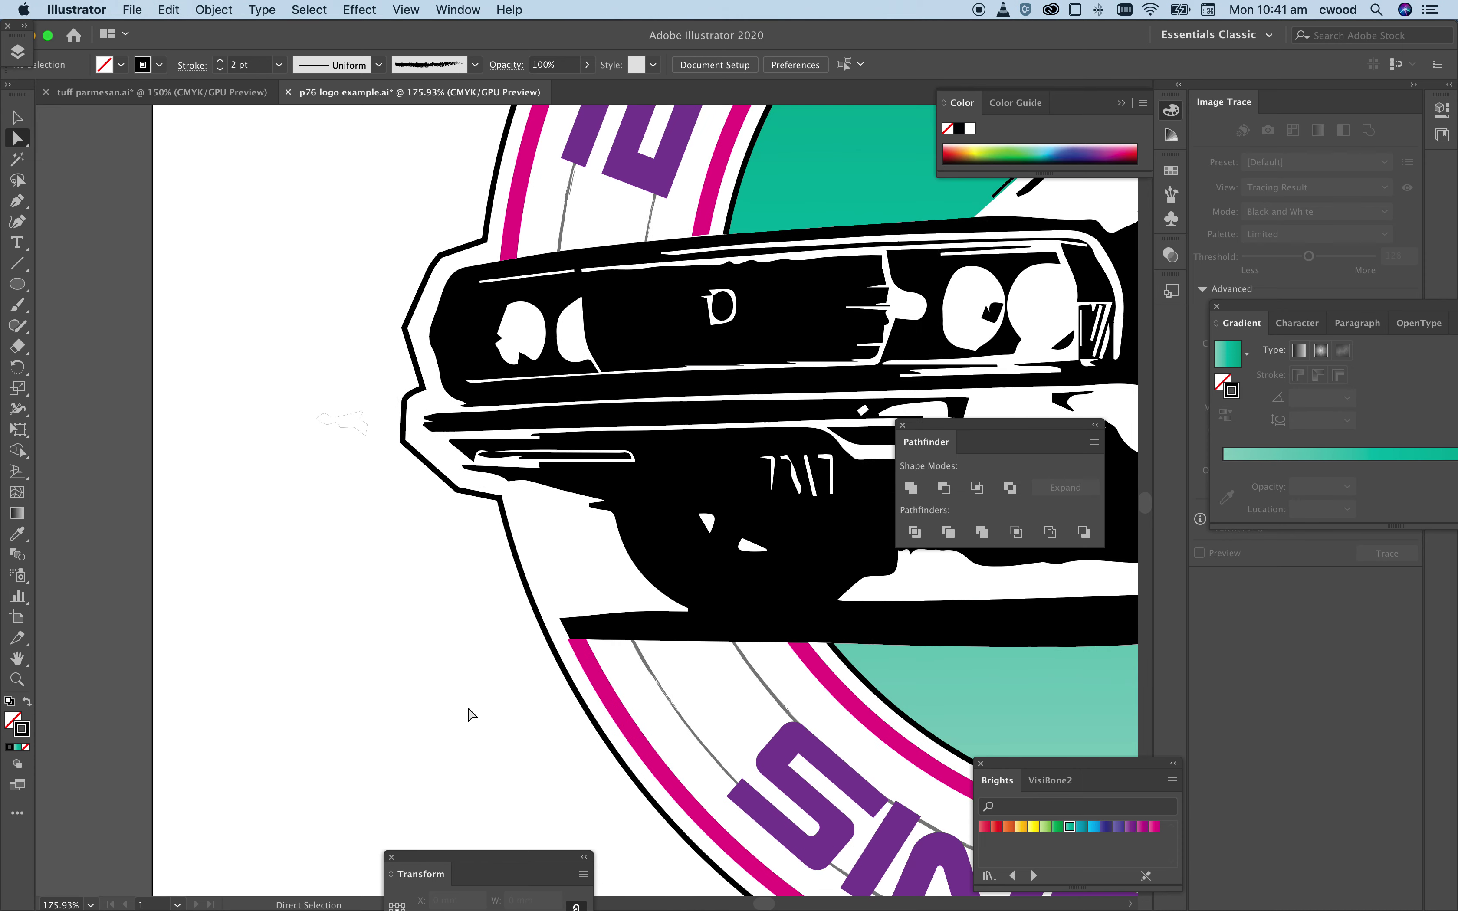
scroll(472, 711, up, 4)
key(super)
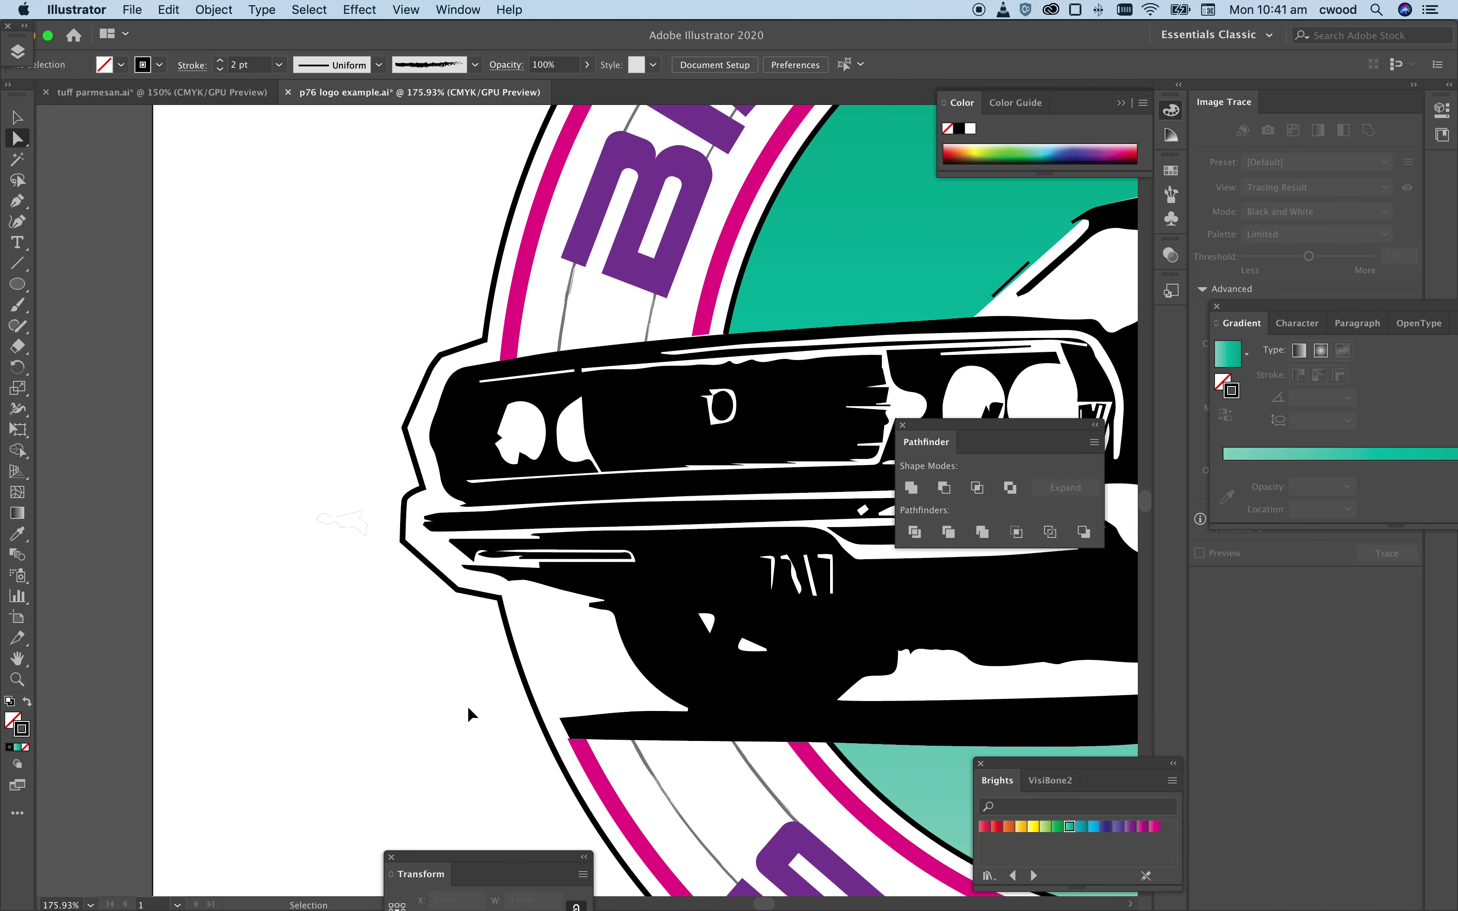
key(super+0)
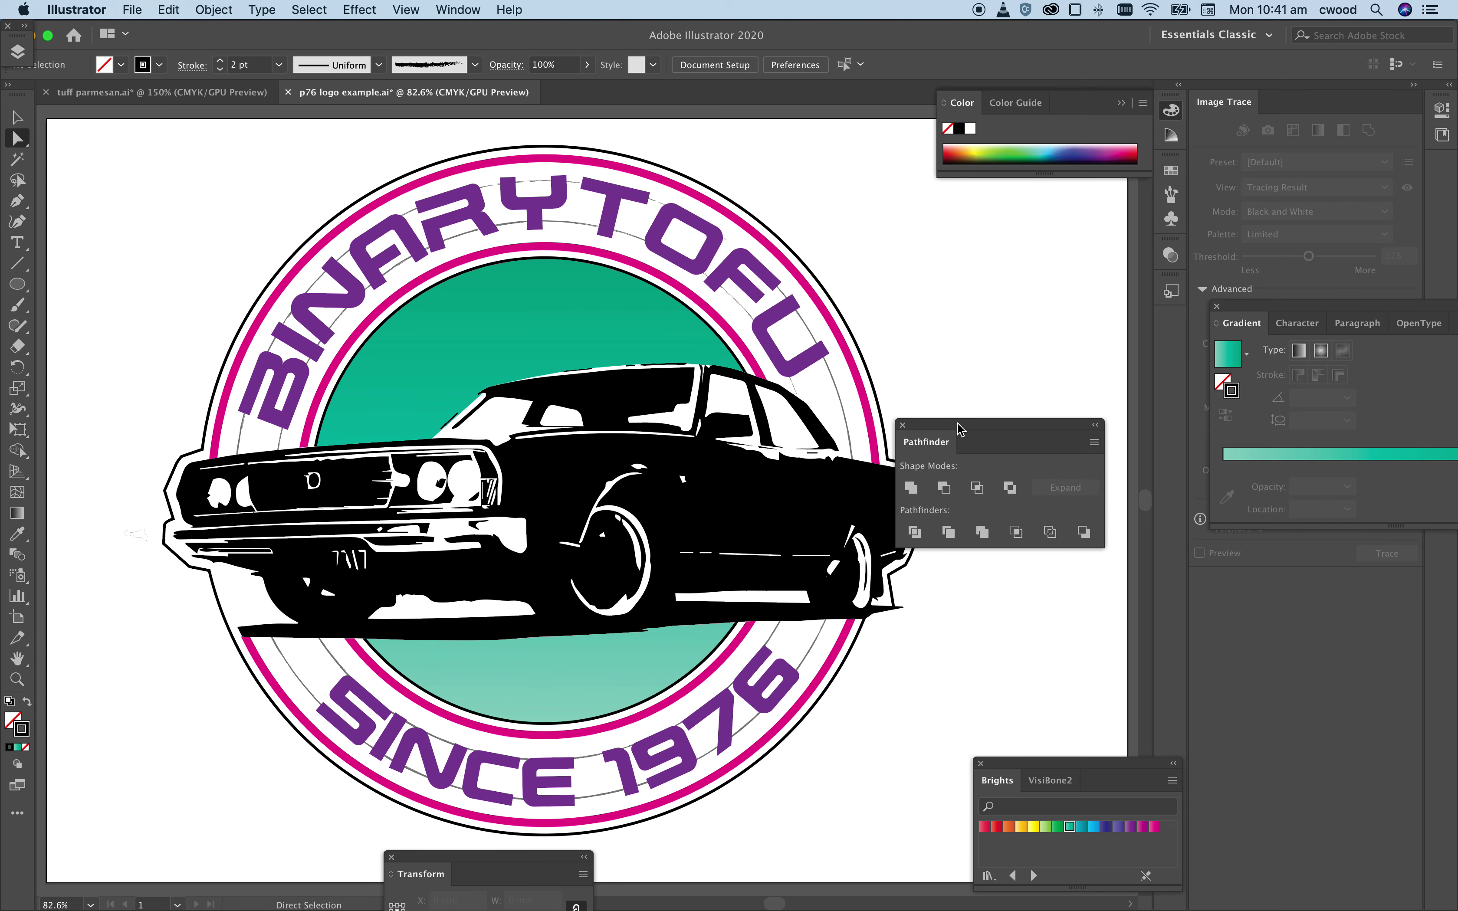
drag(959, 429, 1034, 430)
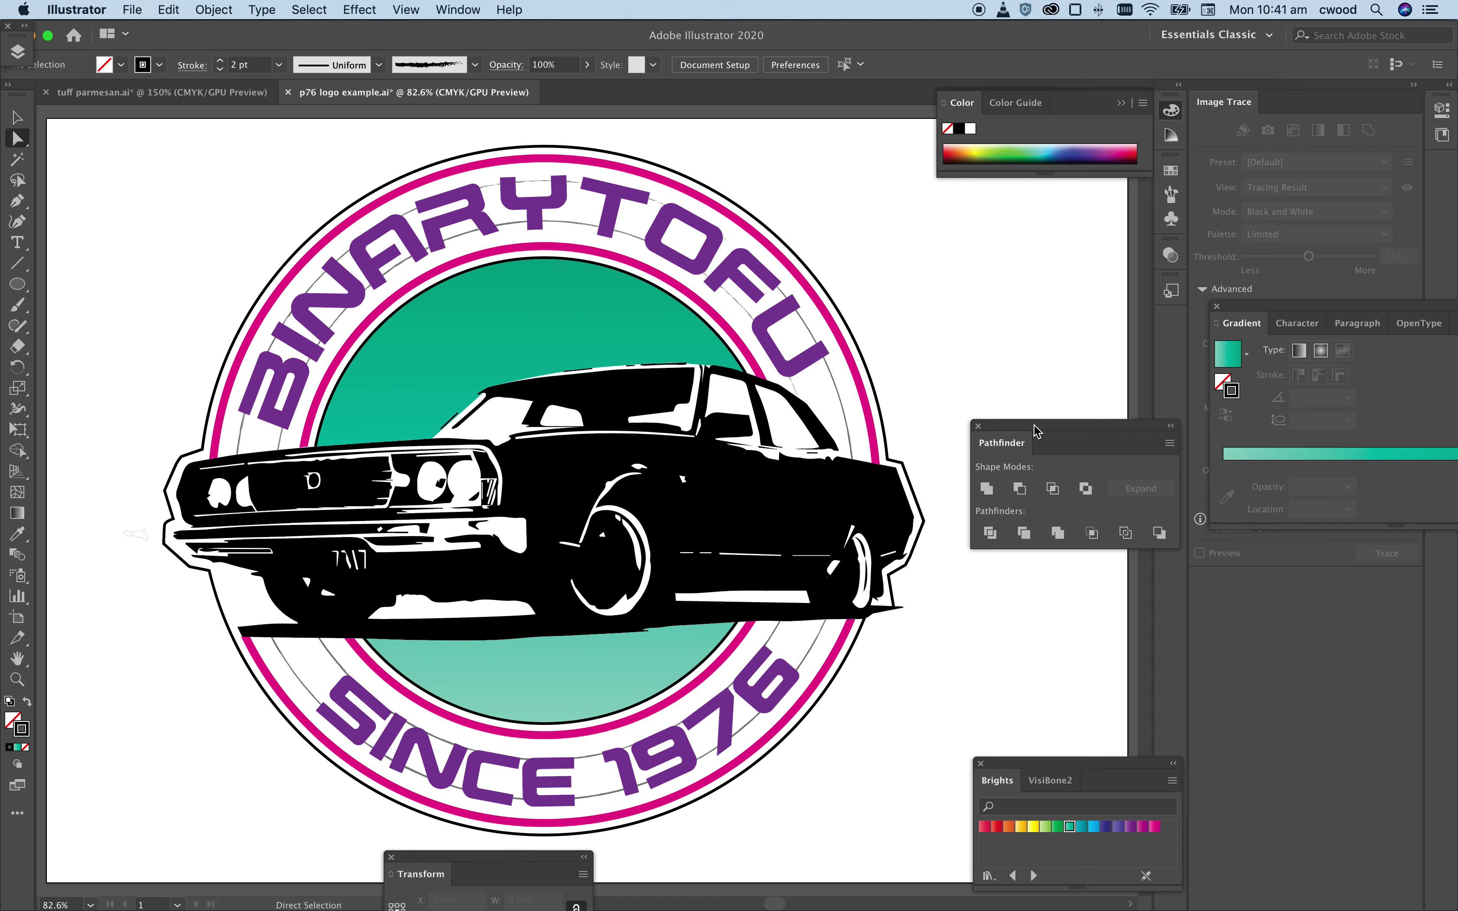